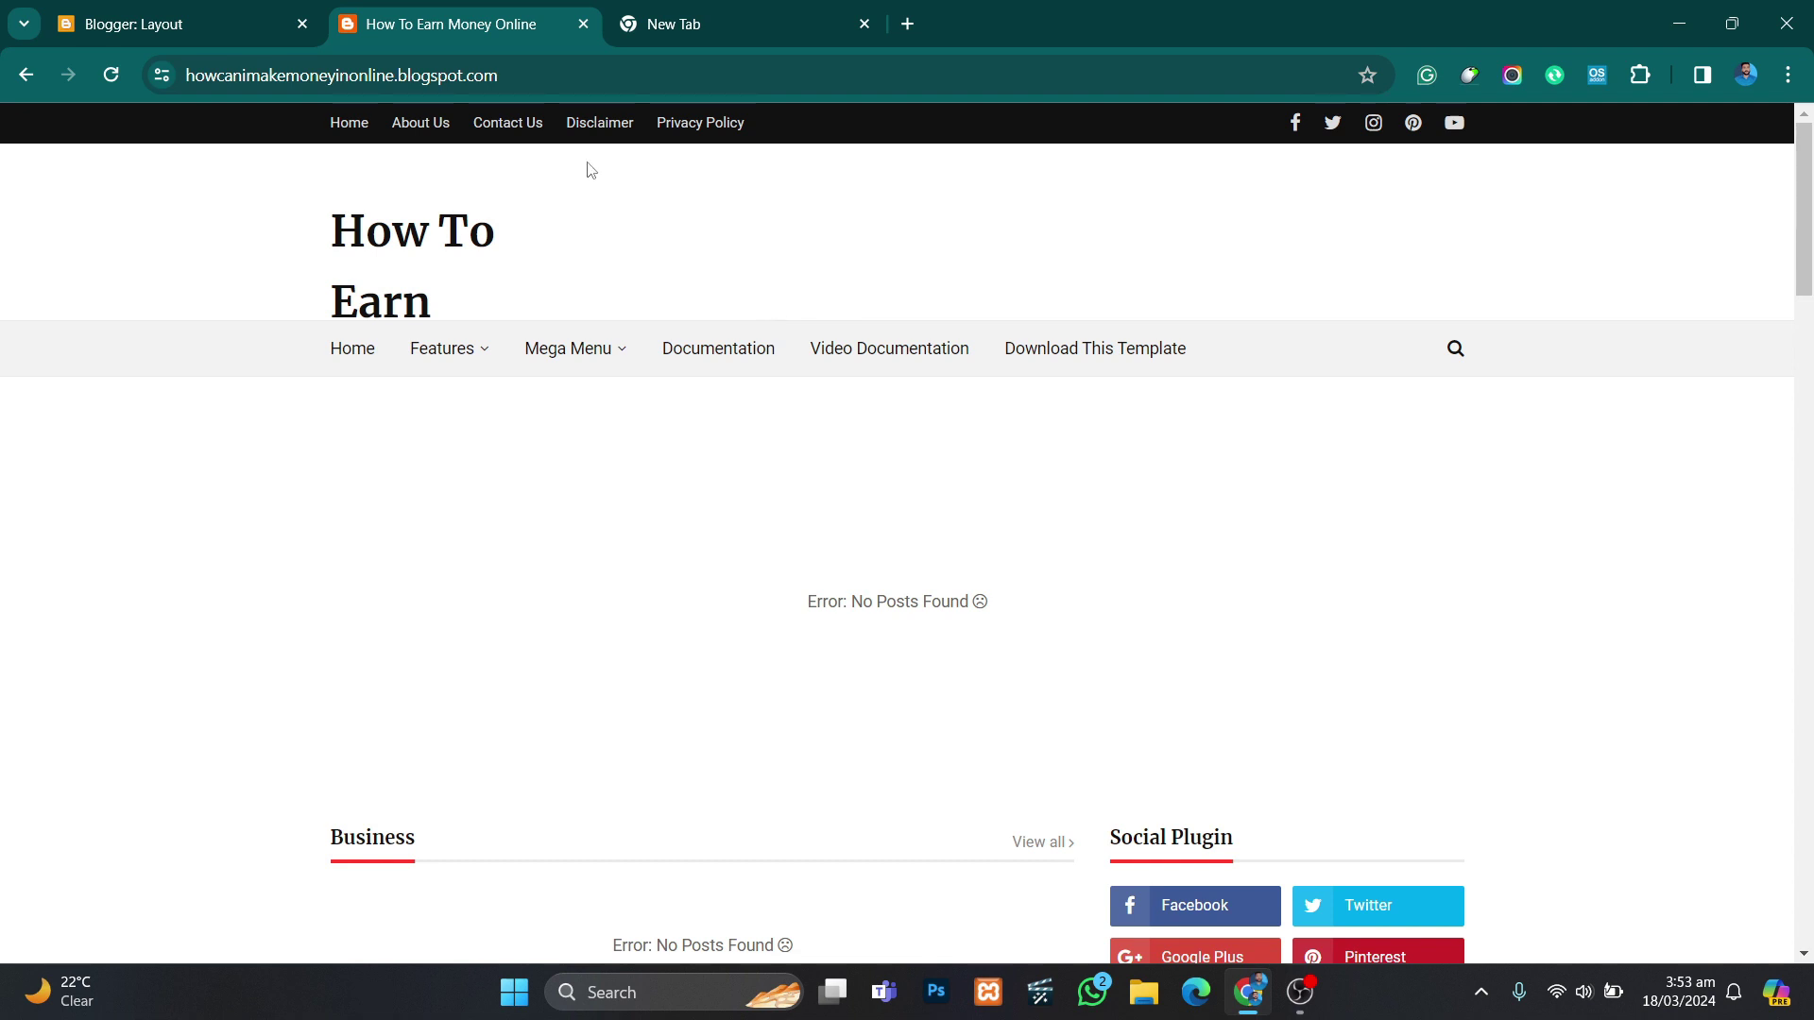
Step: Open youtube.com in the empty browser tab and search for "geeky academy"
left_click(639, 14)
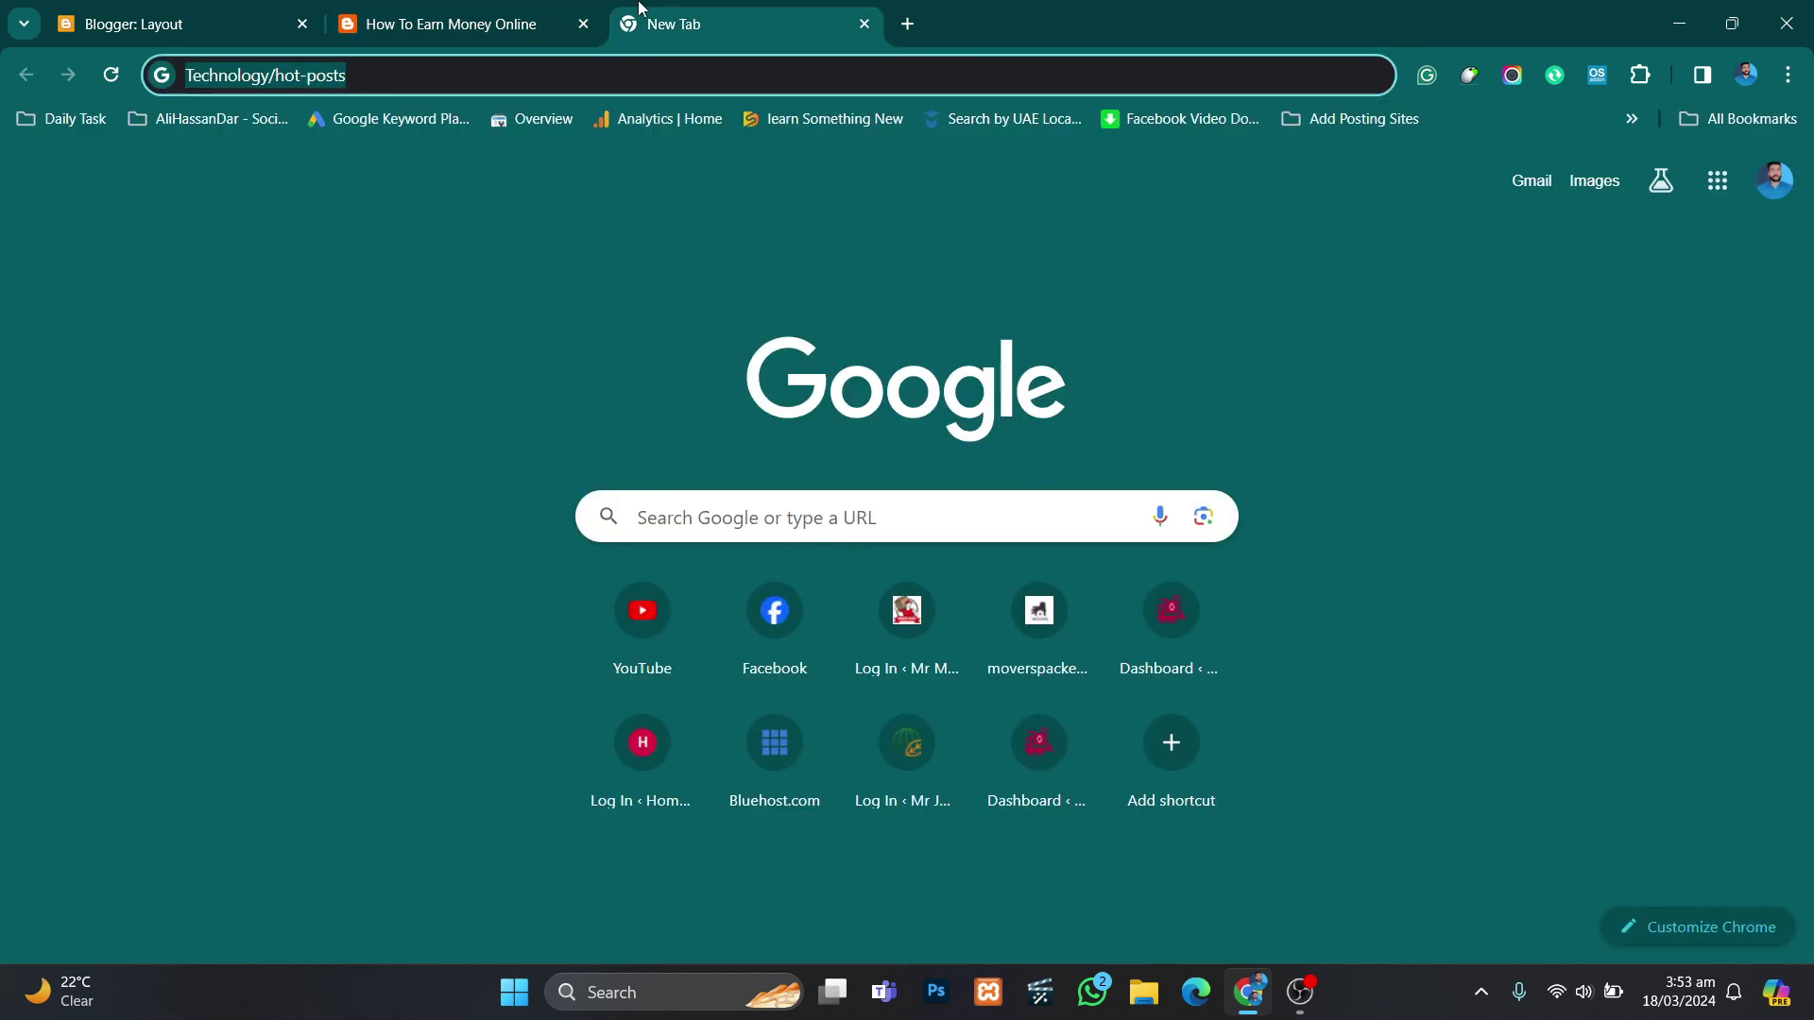
key("BackSpace")
type("youtube.com")
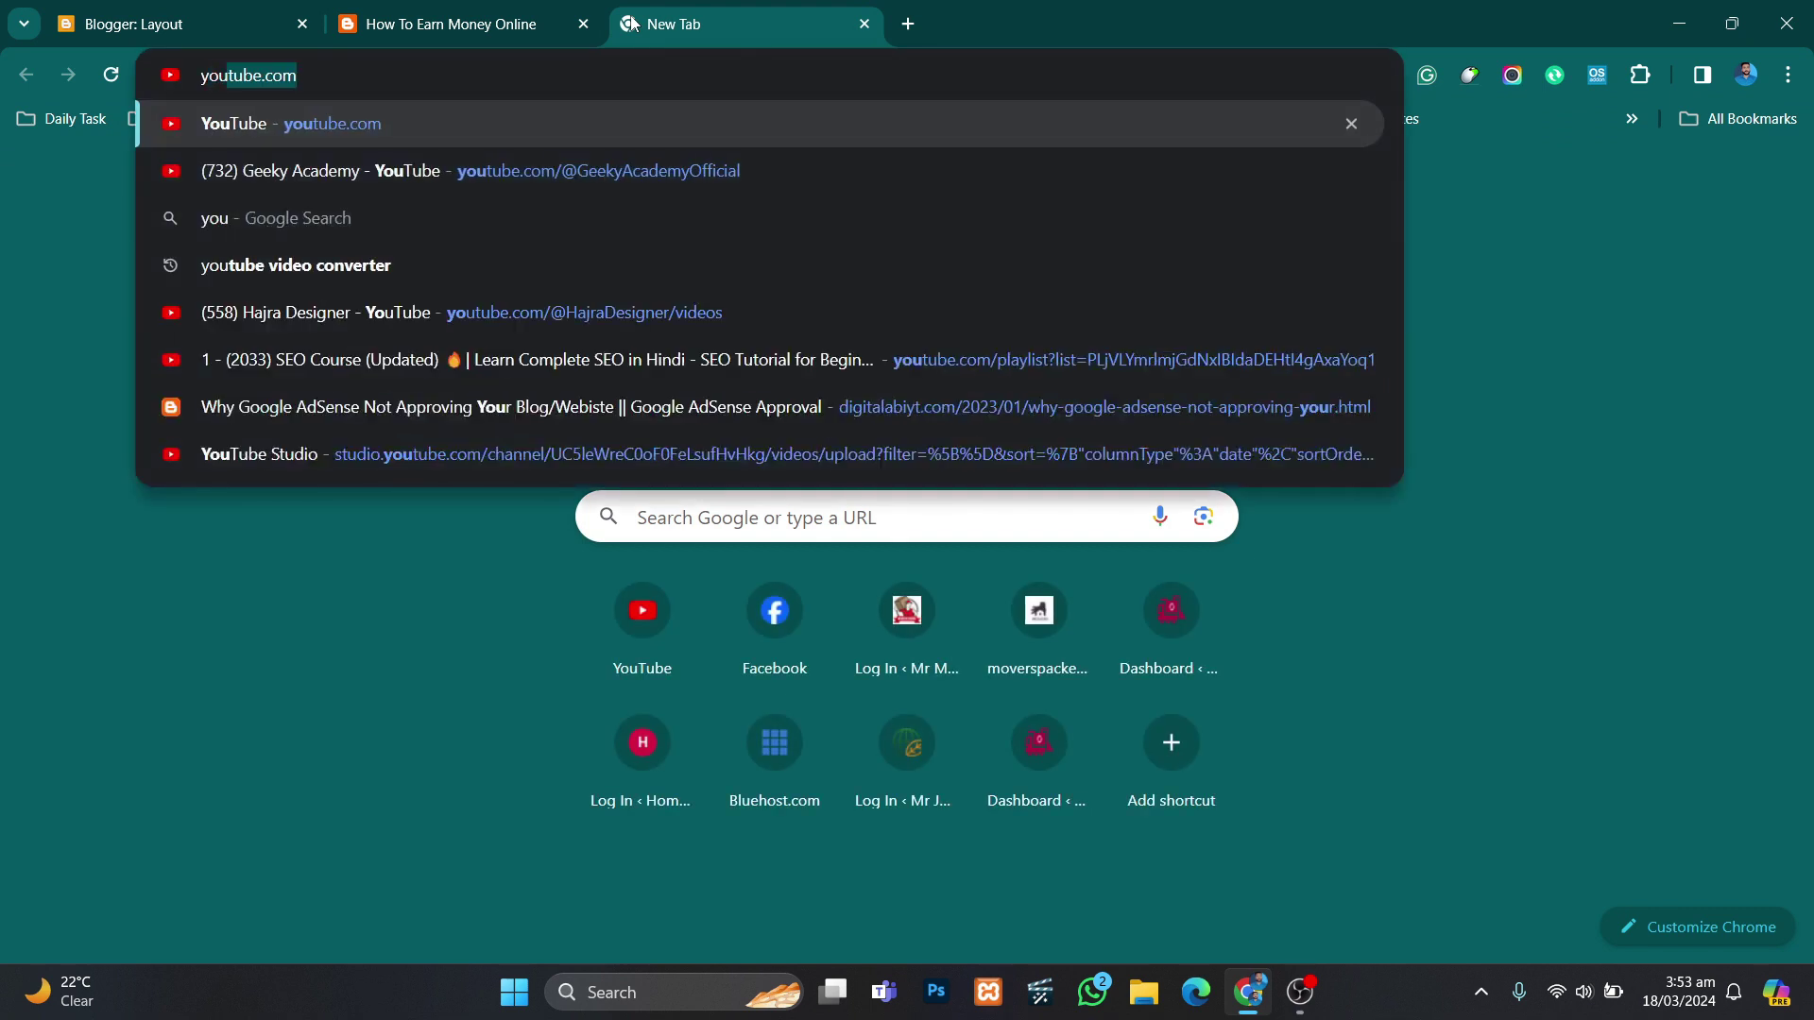
key("Return")
left_click(683, 138)
type("geeky academy")
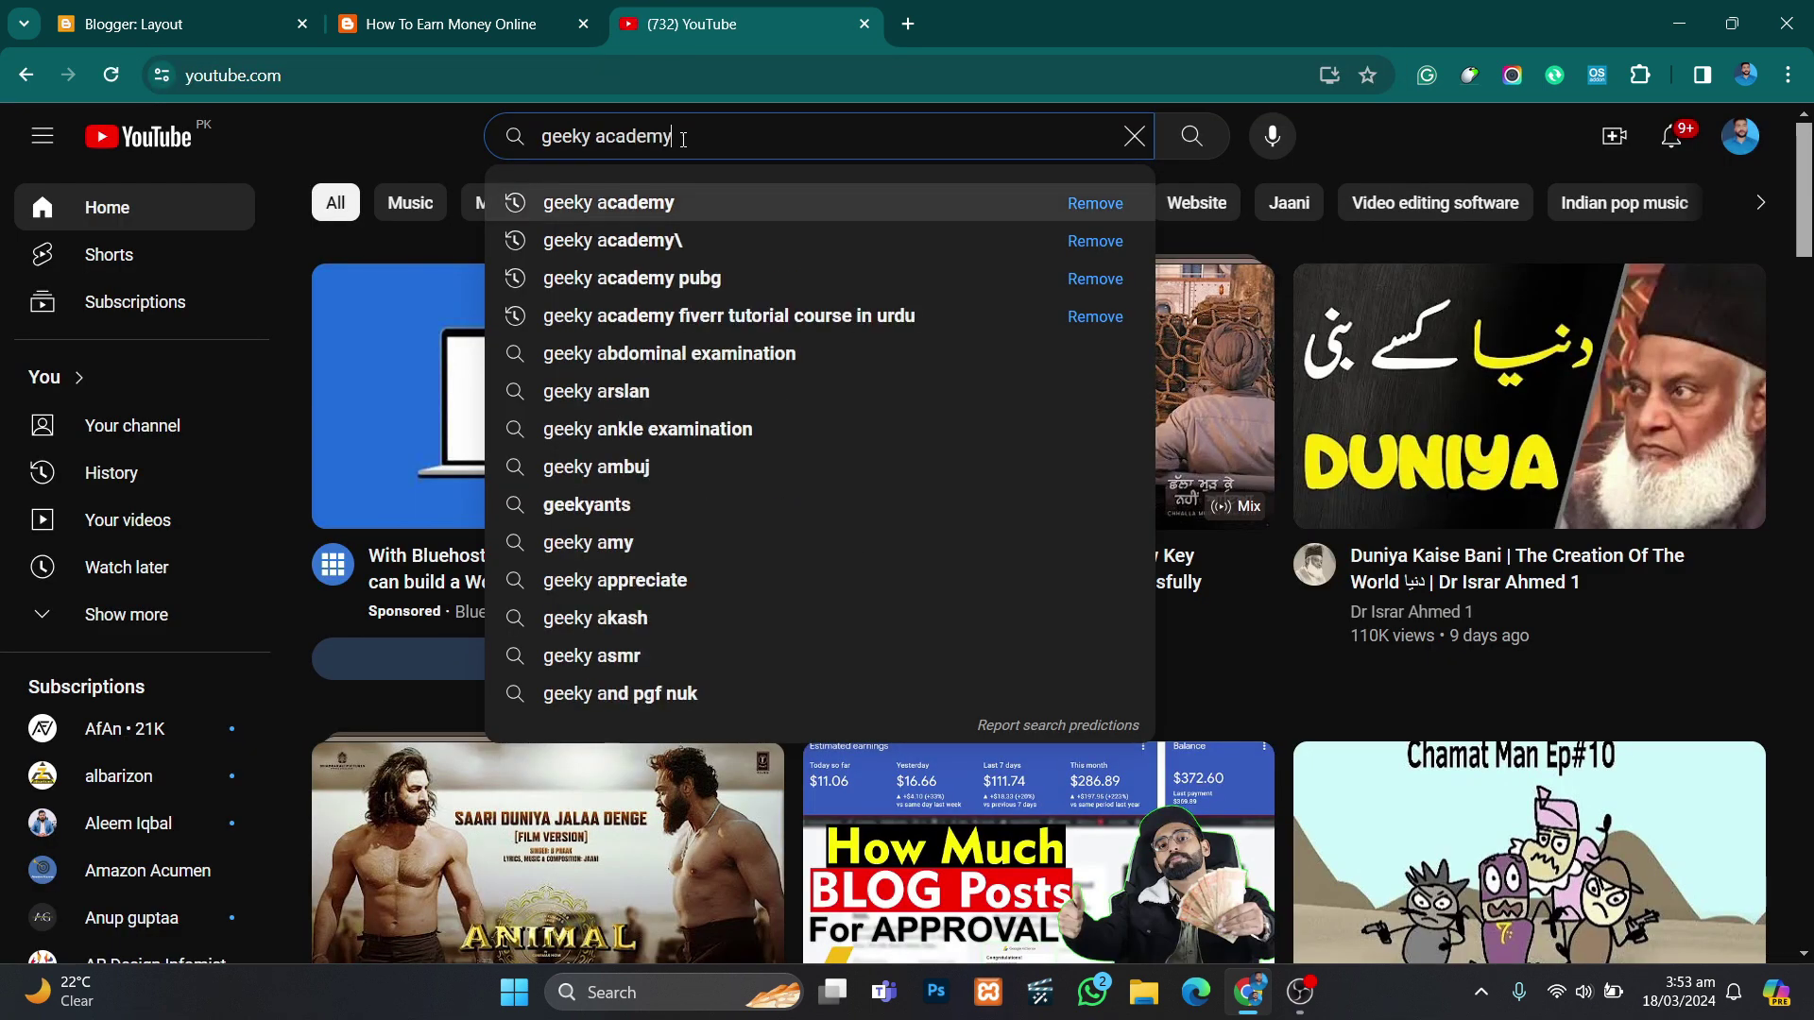
key("Return")
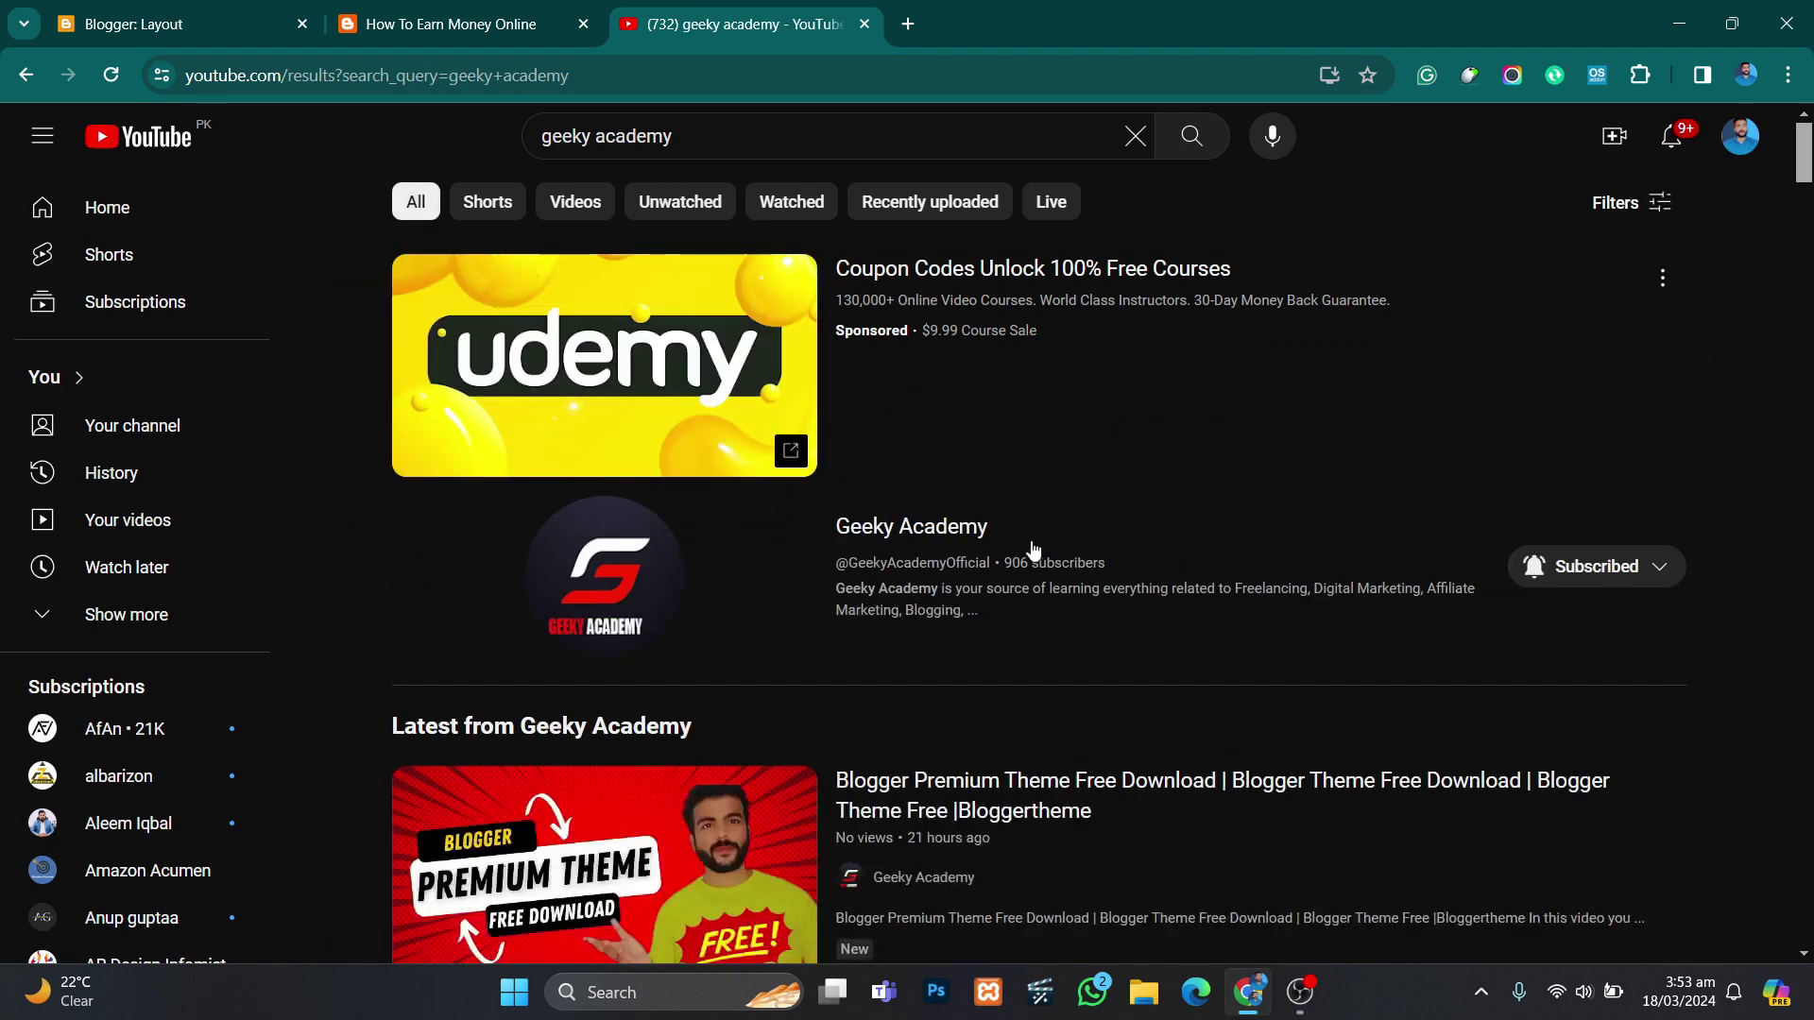
Step: Set notifications for the Geeky Academy channel to All and open the channel's Playlists page
left_click(1559, 567)
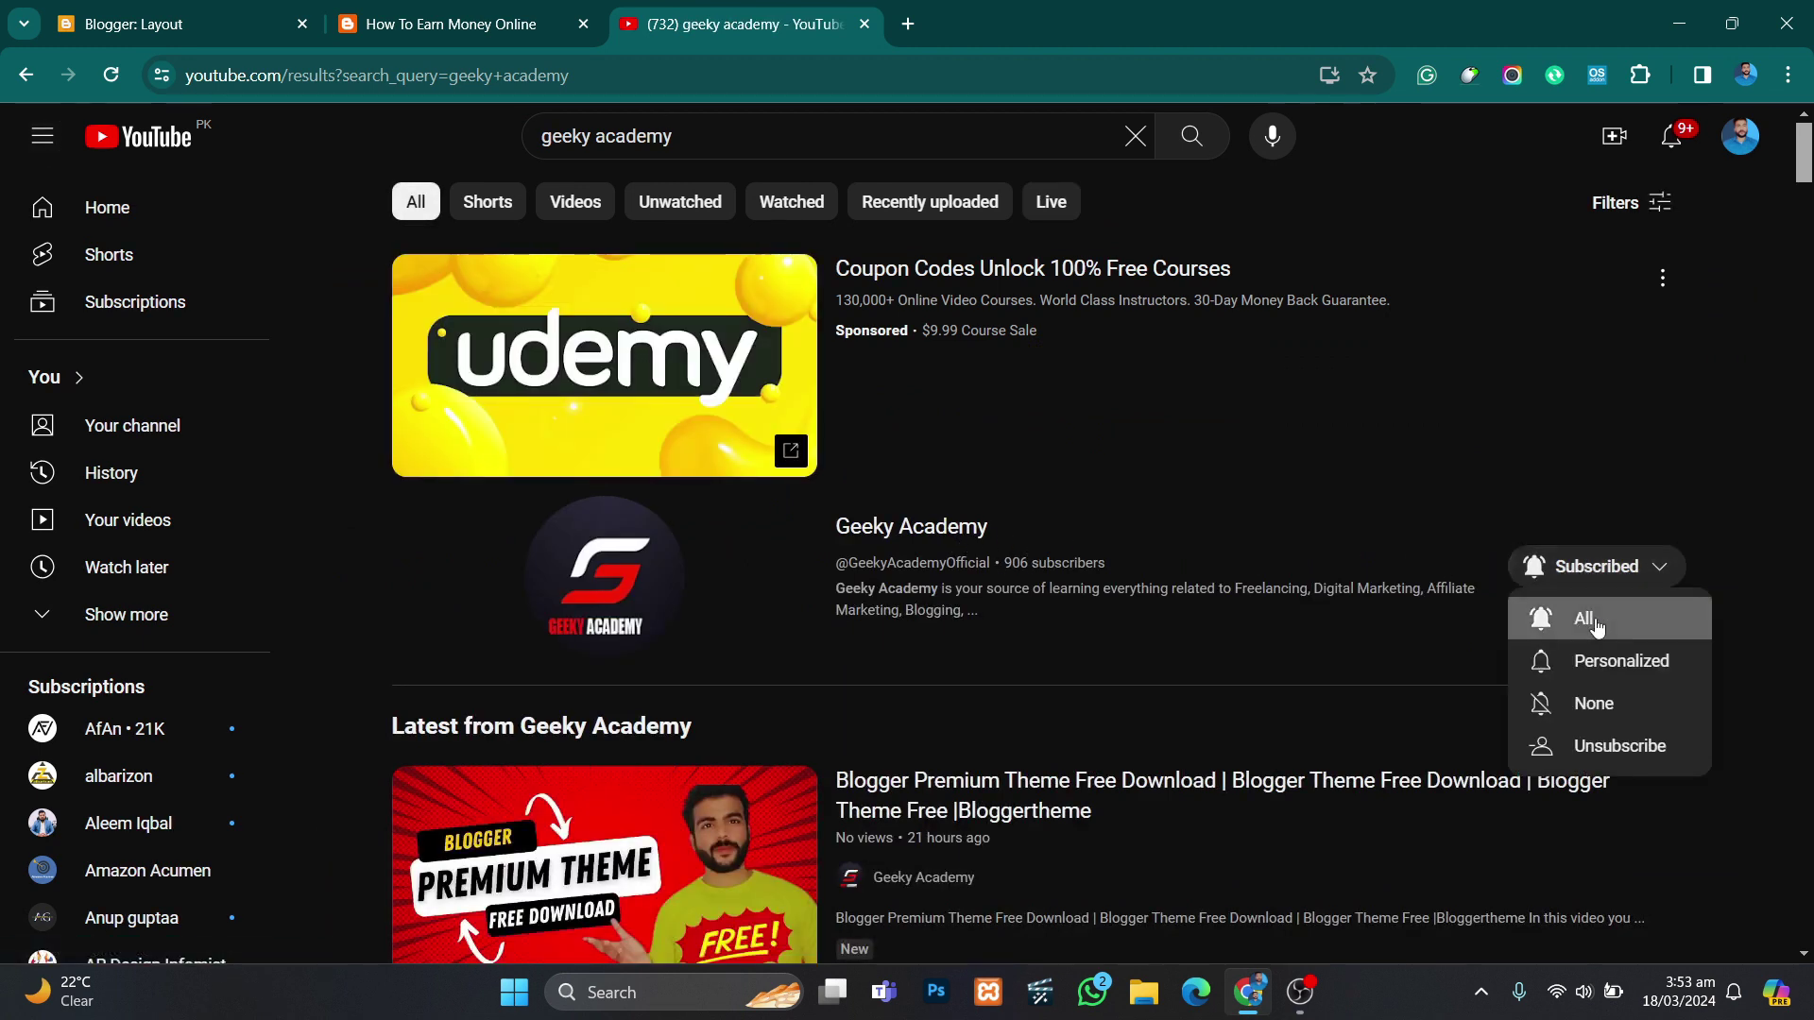
left_click(1561, 619)
left_click(937, 525)
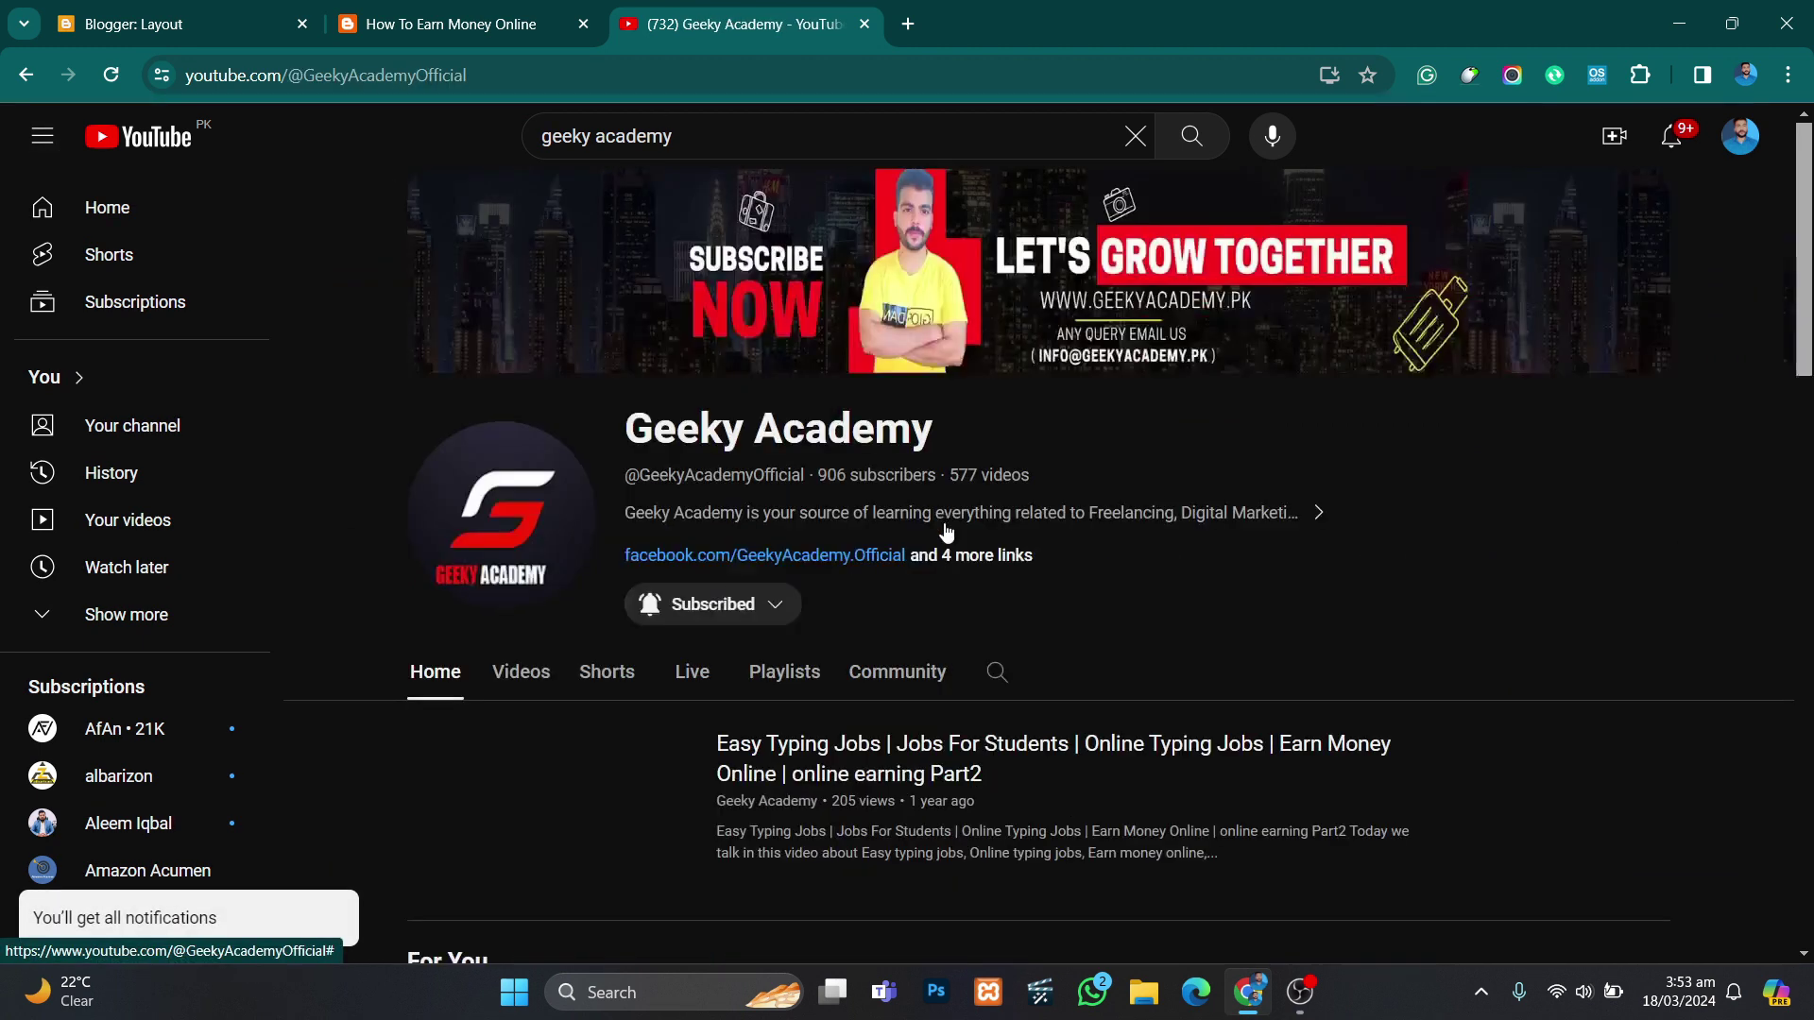
left_click(784, 446)
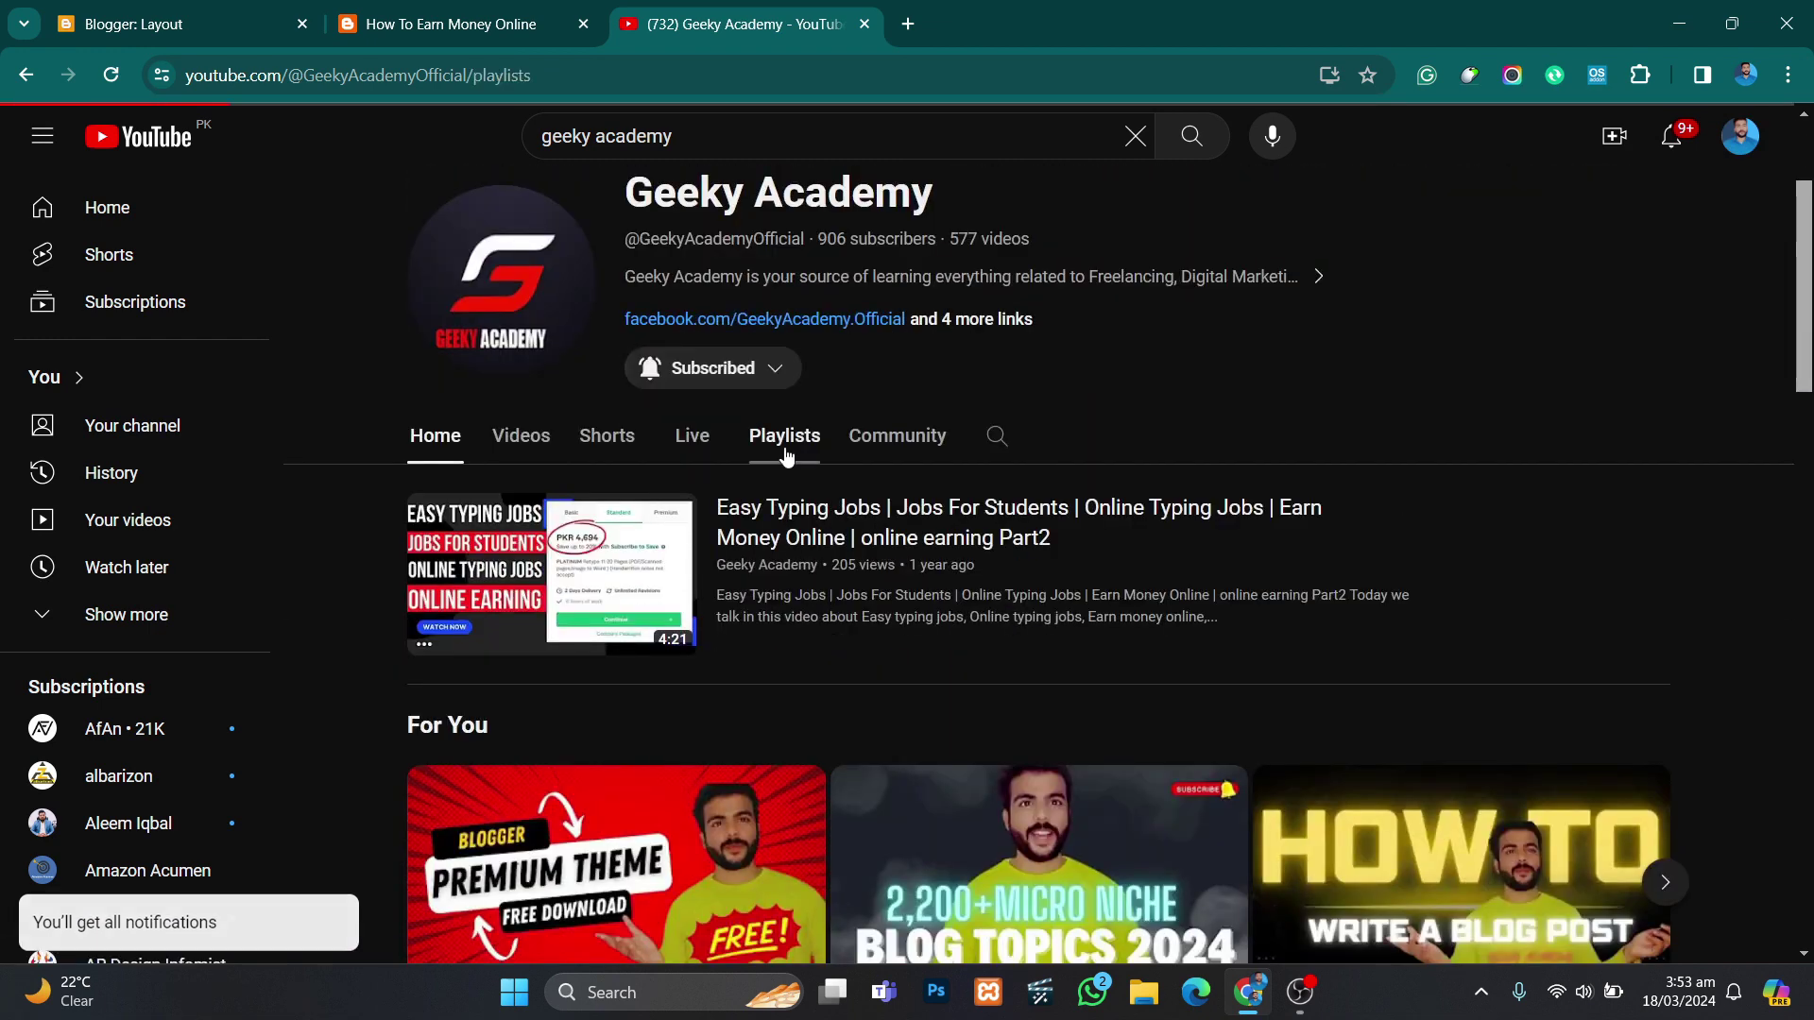
scroll(796, 440, "down", 3)
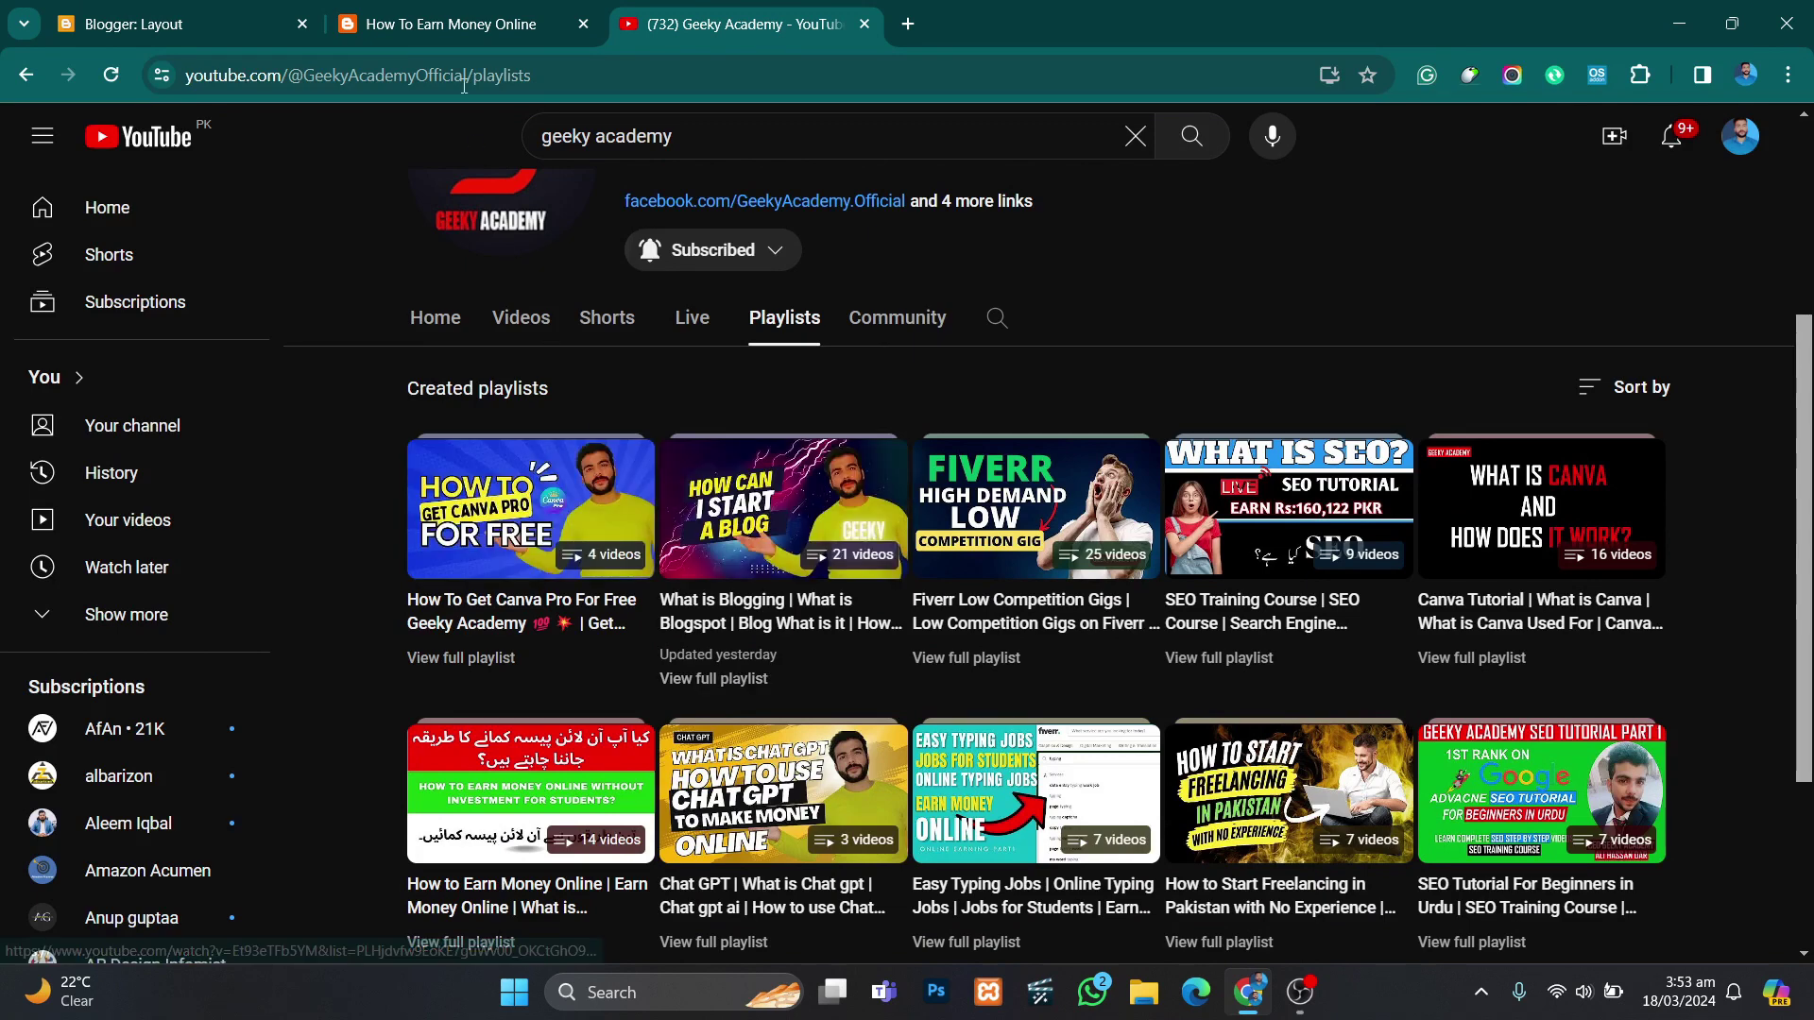
Step: Switch to the live blog, then to Blogger, and examine the theme options, navigation and logo gadgets on the Layout page
left_click(454, 26)
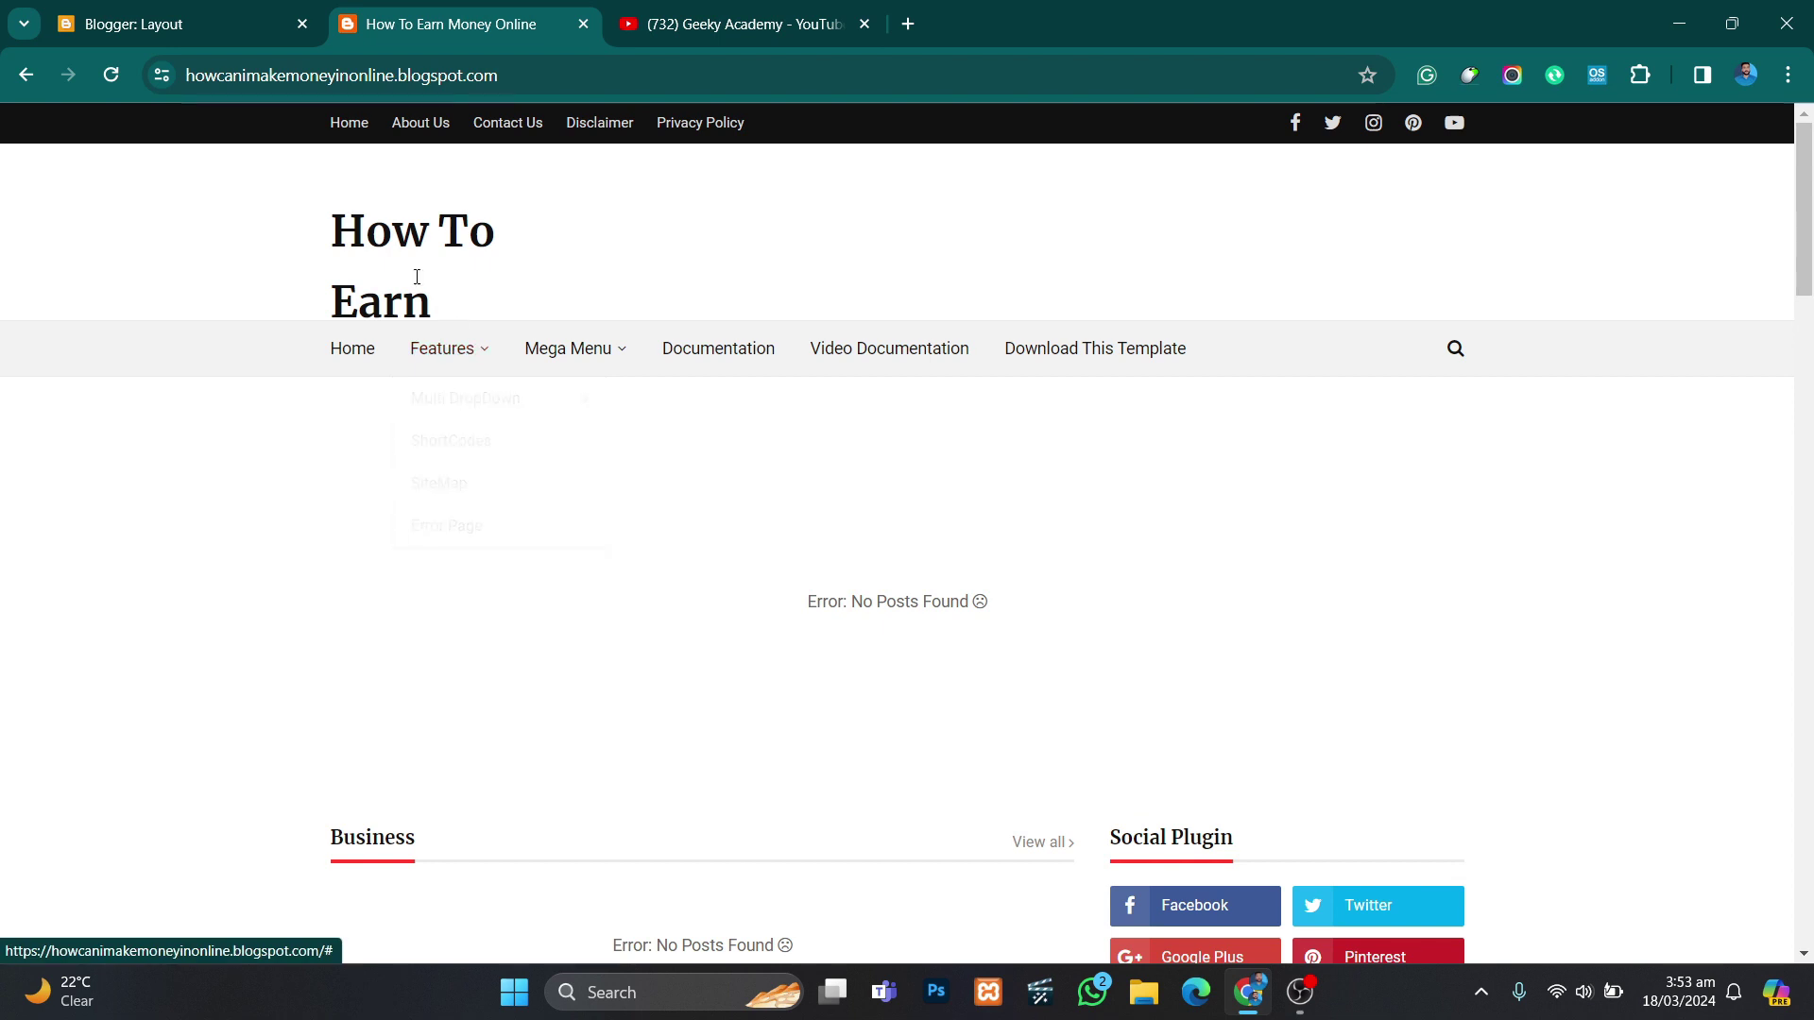
mouse_move(203, 9)
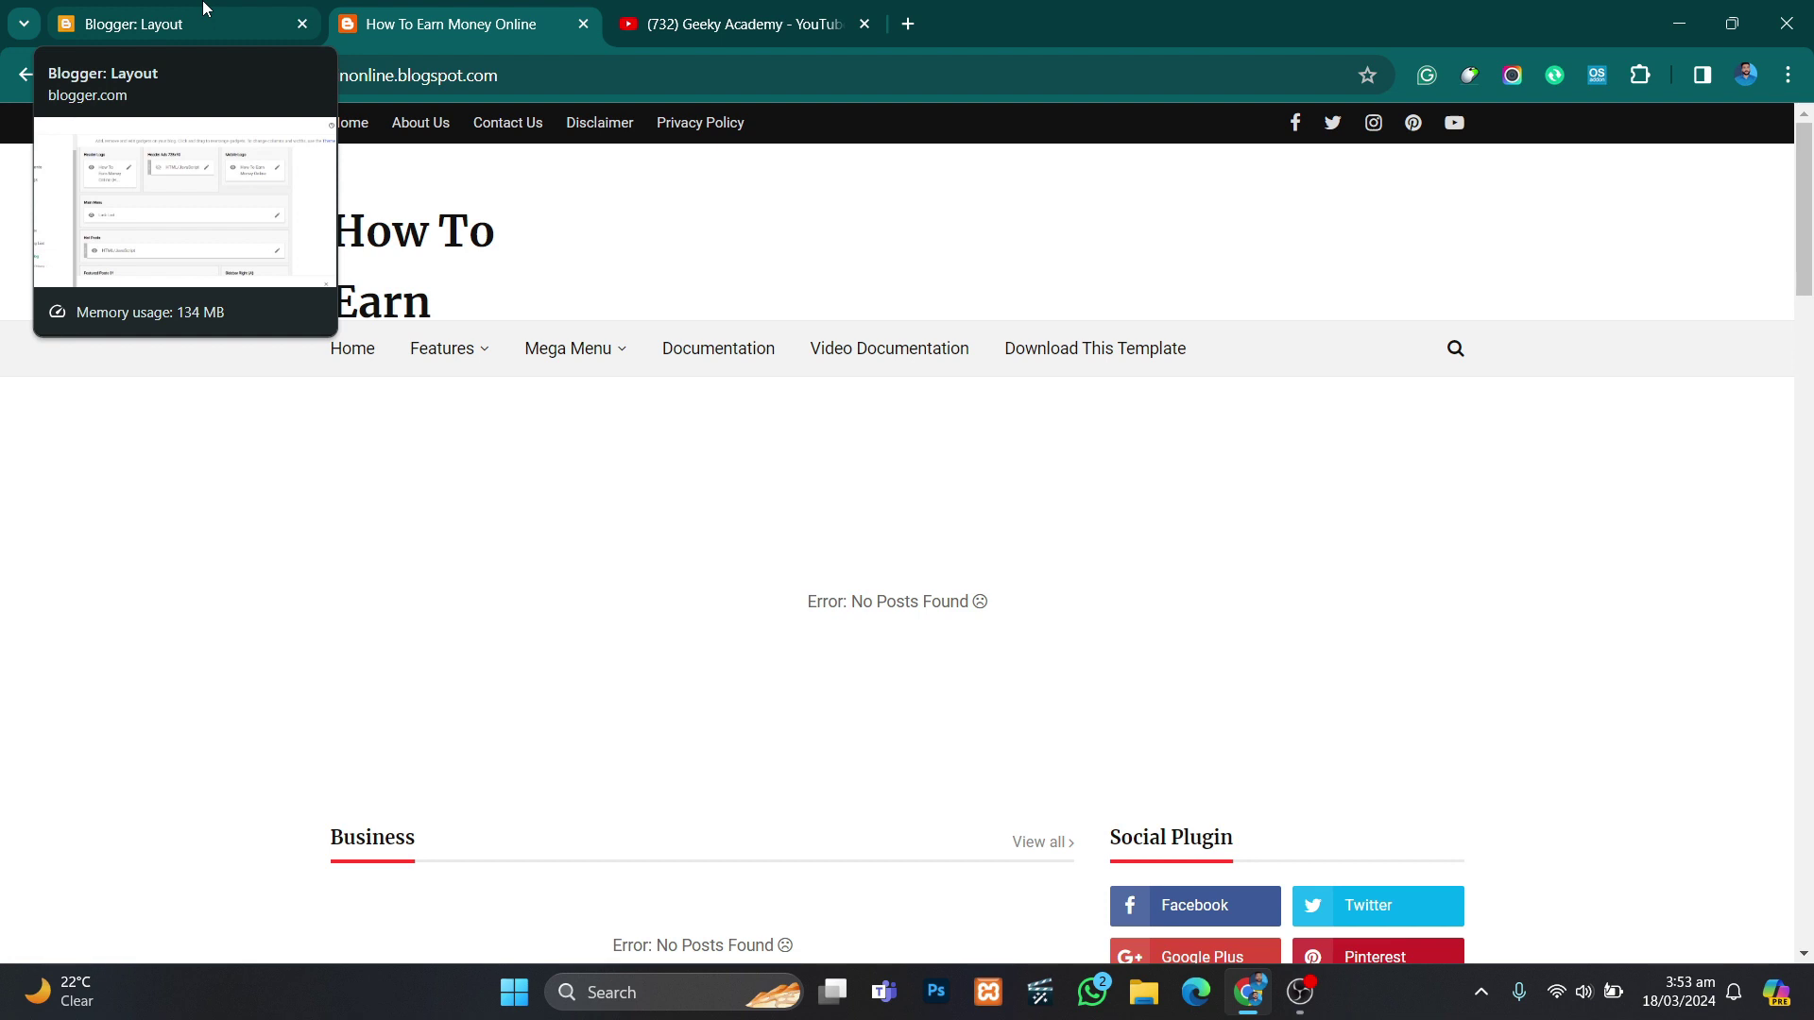
left_click(203, 9)
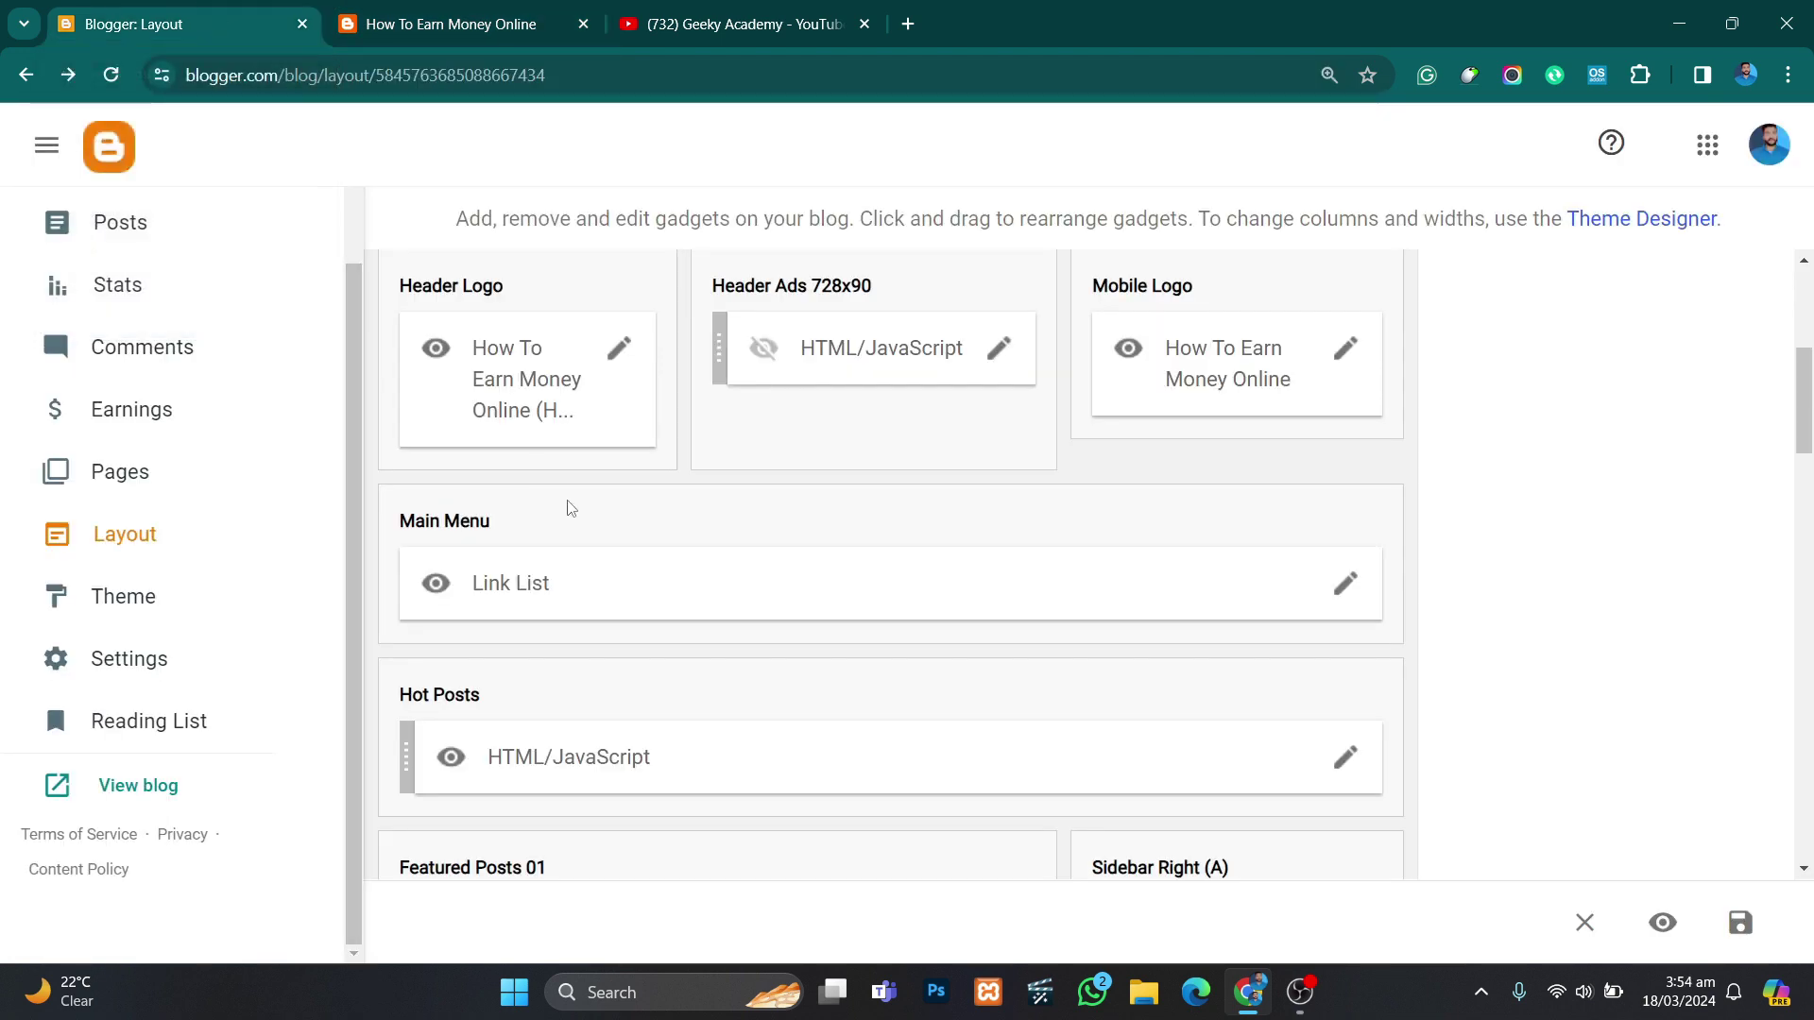
scroll(570, 511, "down", 1)
scroll(597, 567, "down", 1)
scroll(600, 565, "up", 6)
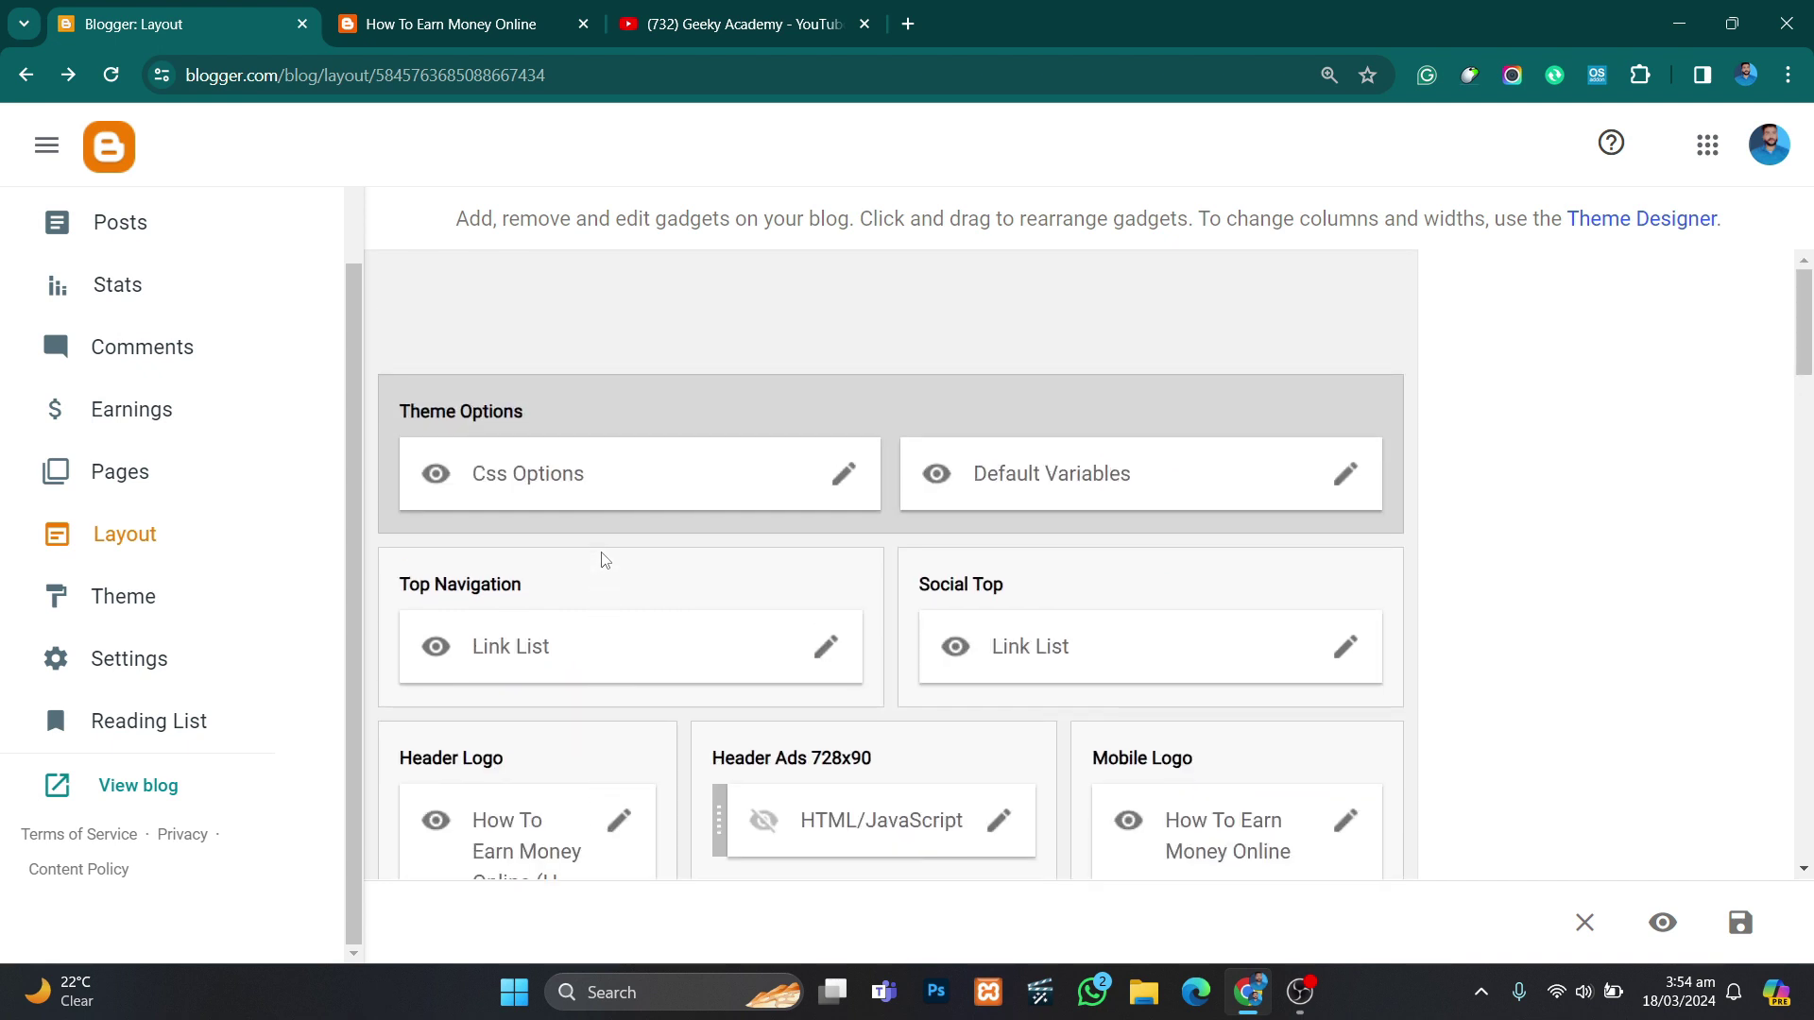
scroll(605, 561, "down", 3)
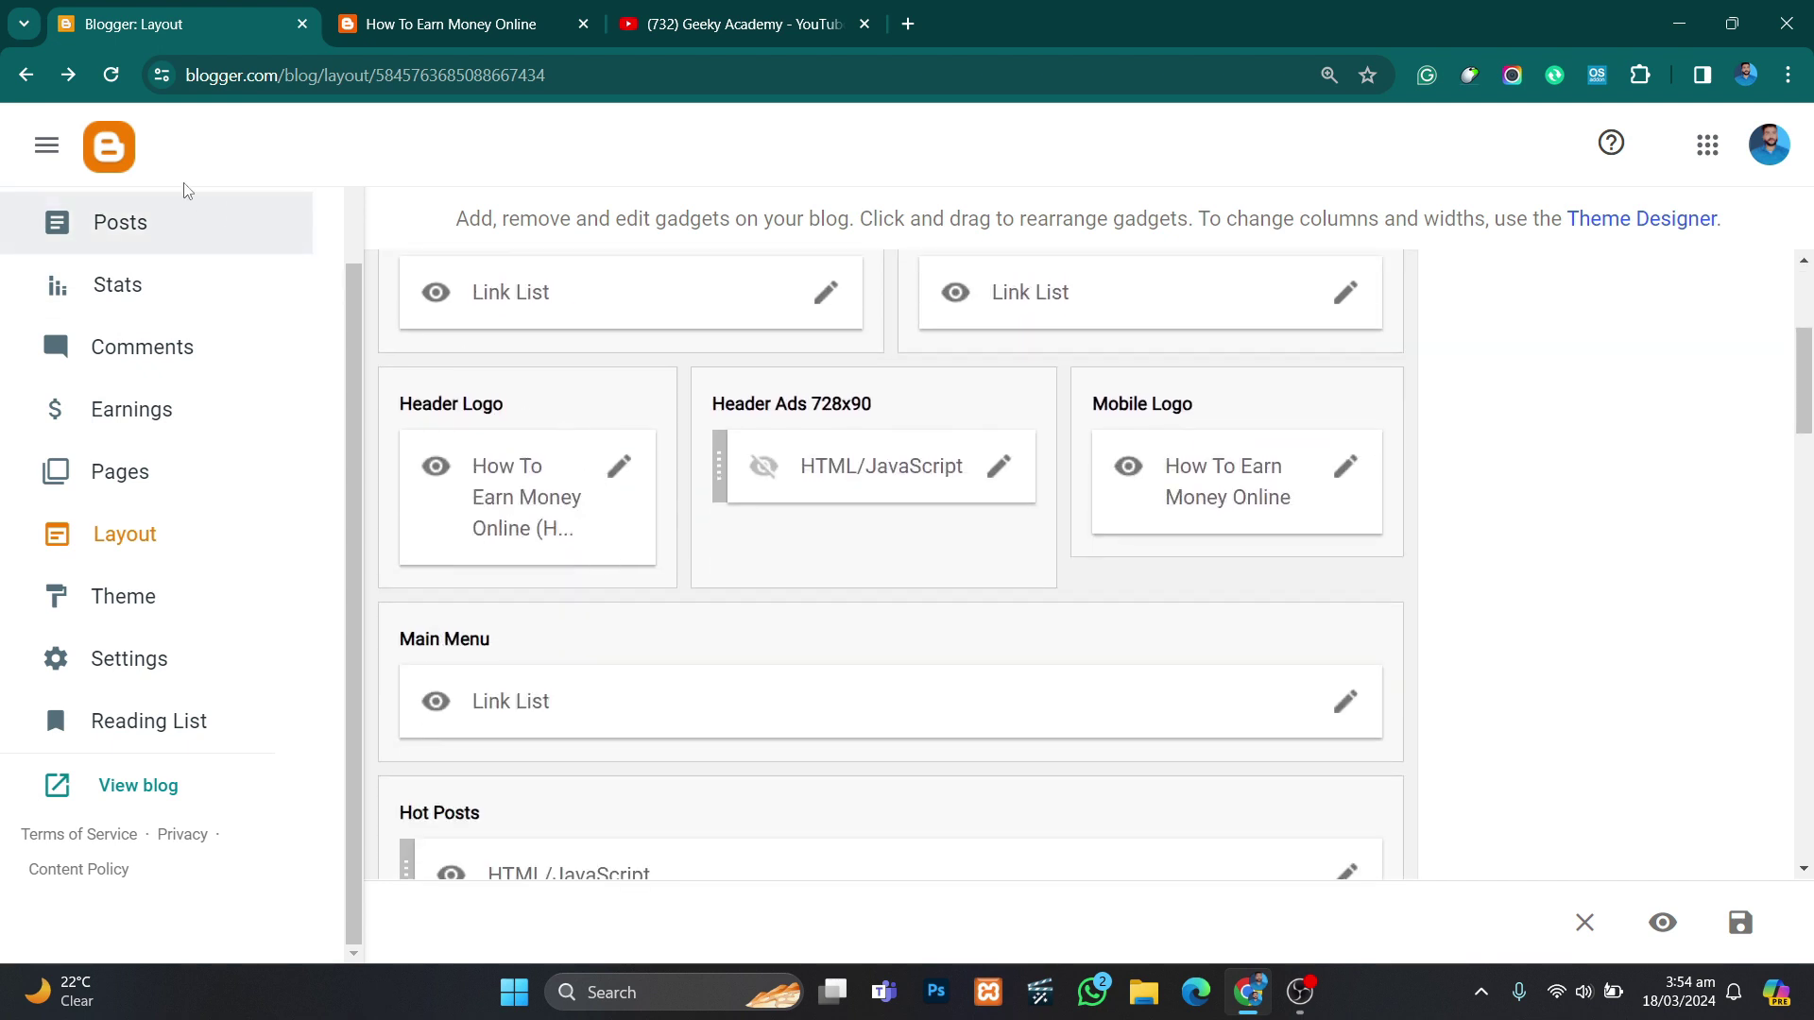
left_click(142, 545)
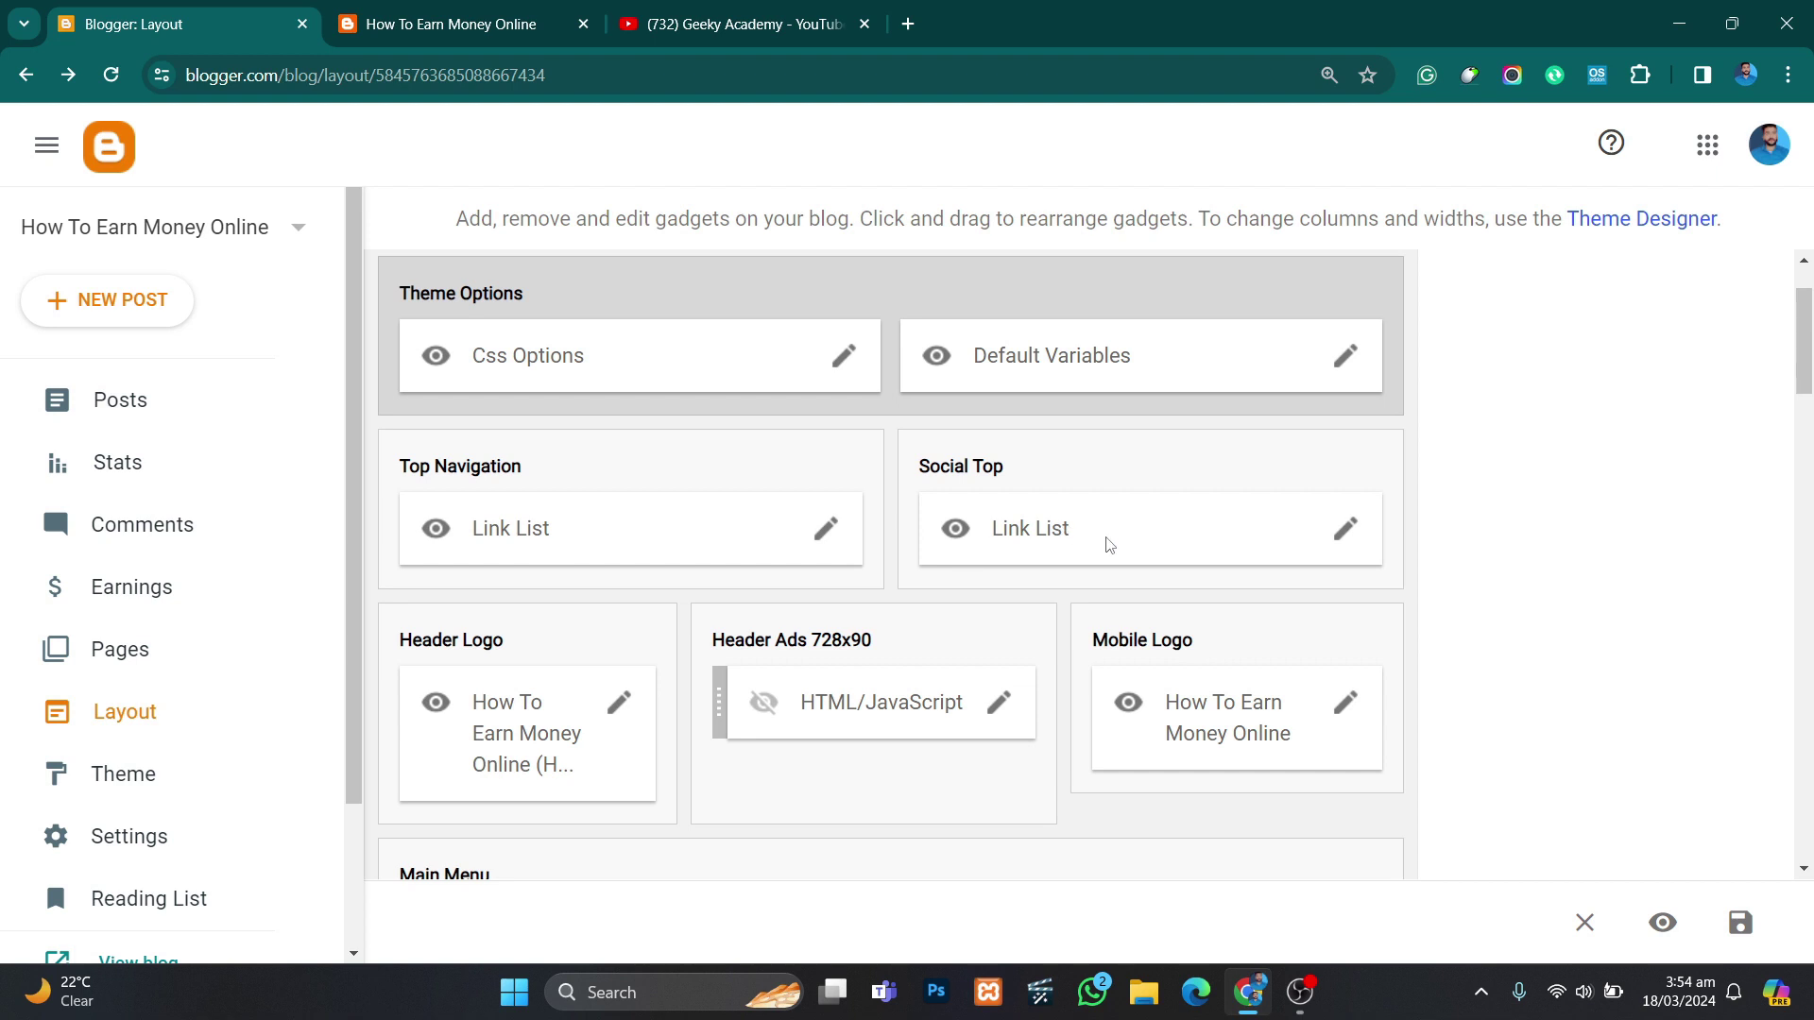
scroll(844, 526, "down", 1)
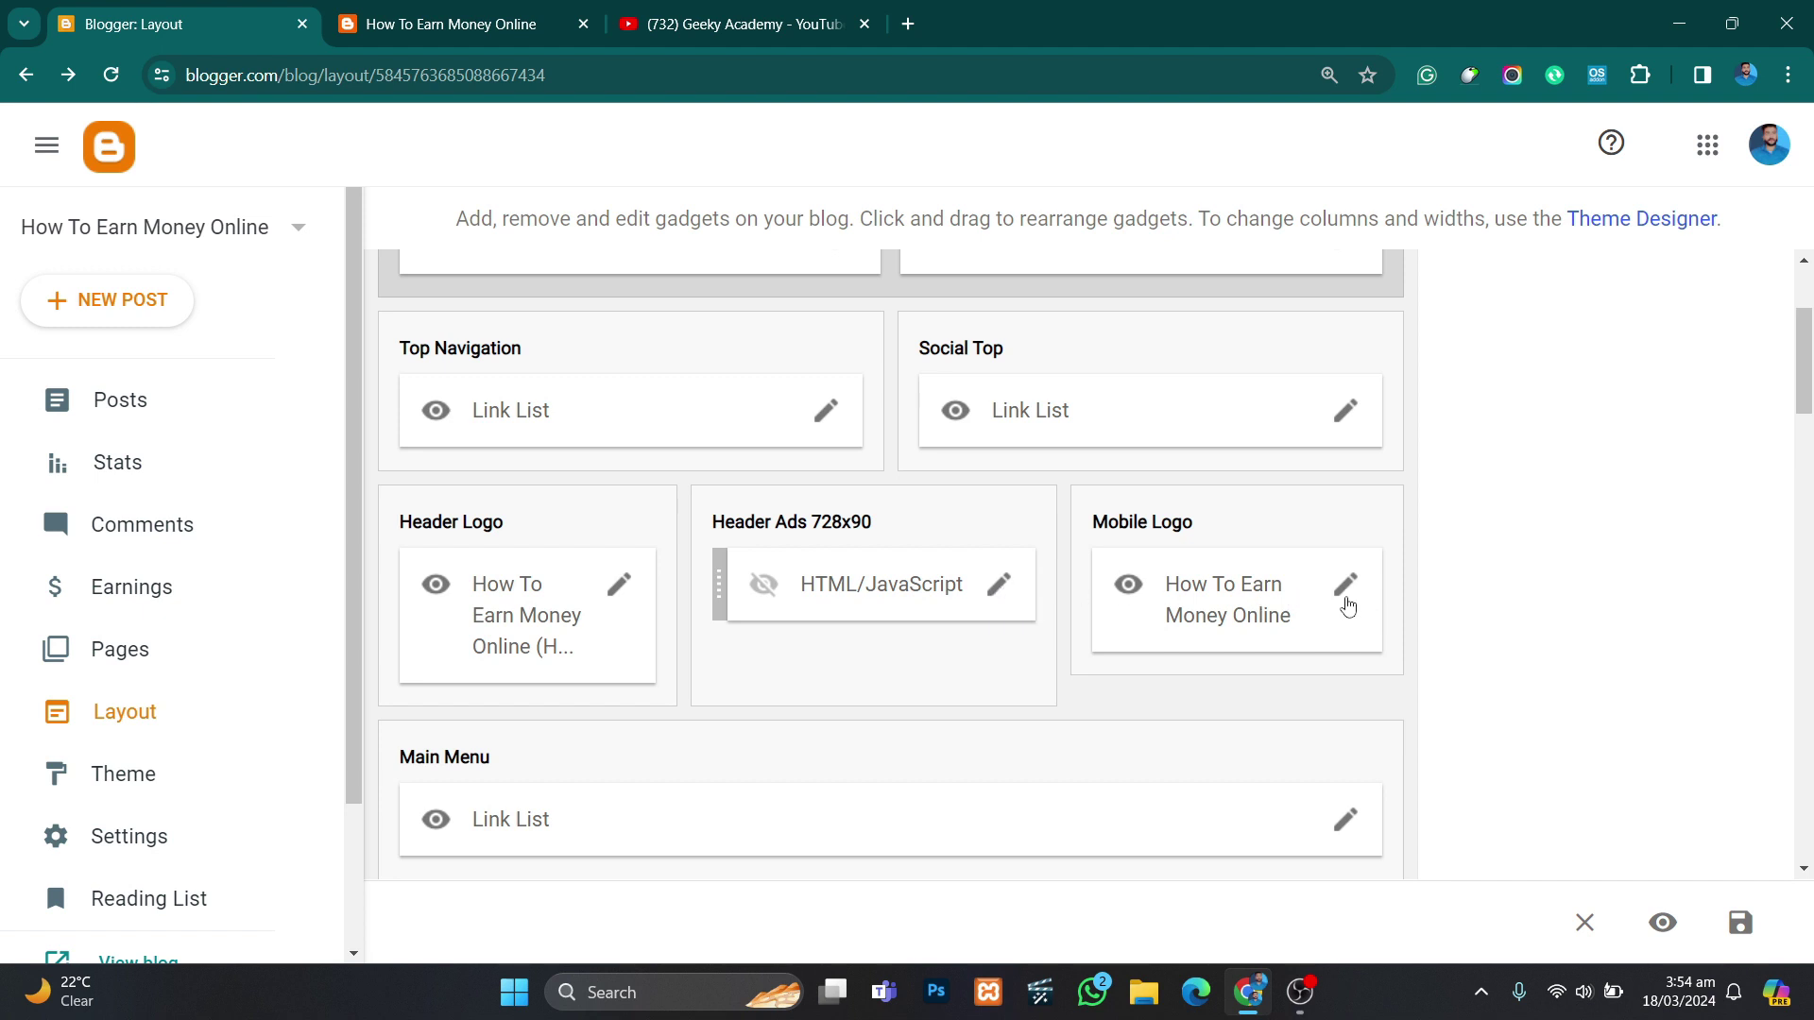
Step: Open the Main Menu link list configuration, examine its menu entries, and close it without saving
scroll(1348, 607, "down", 4)
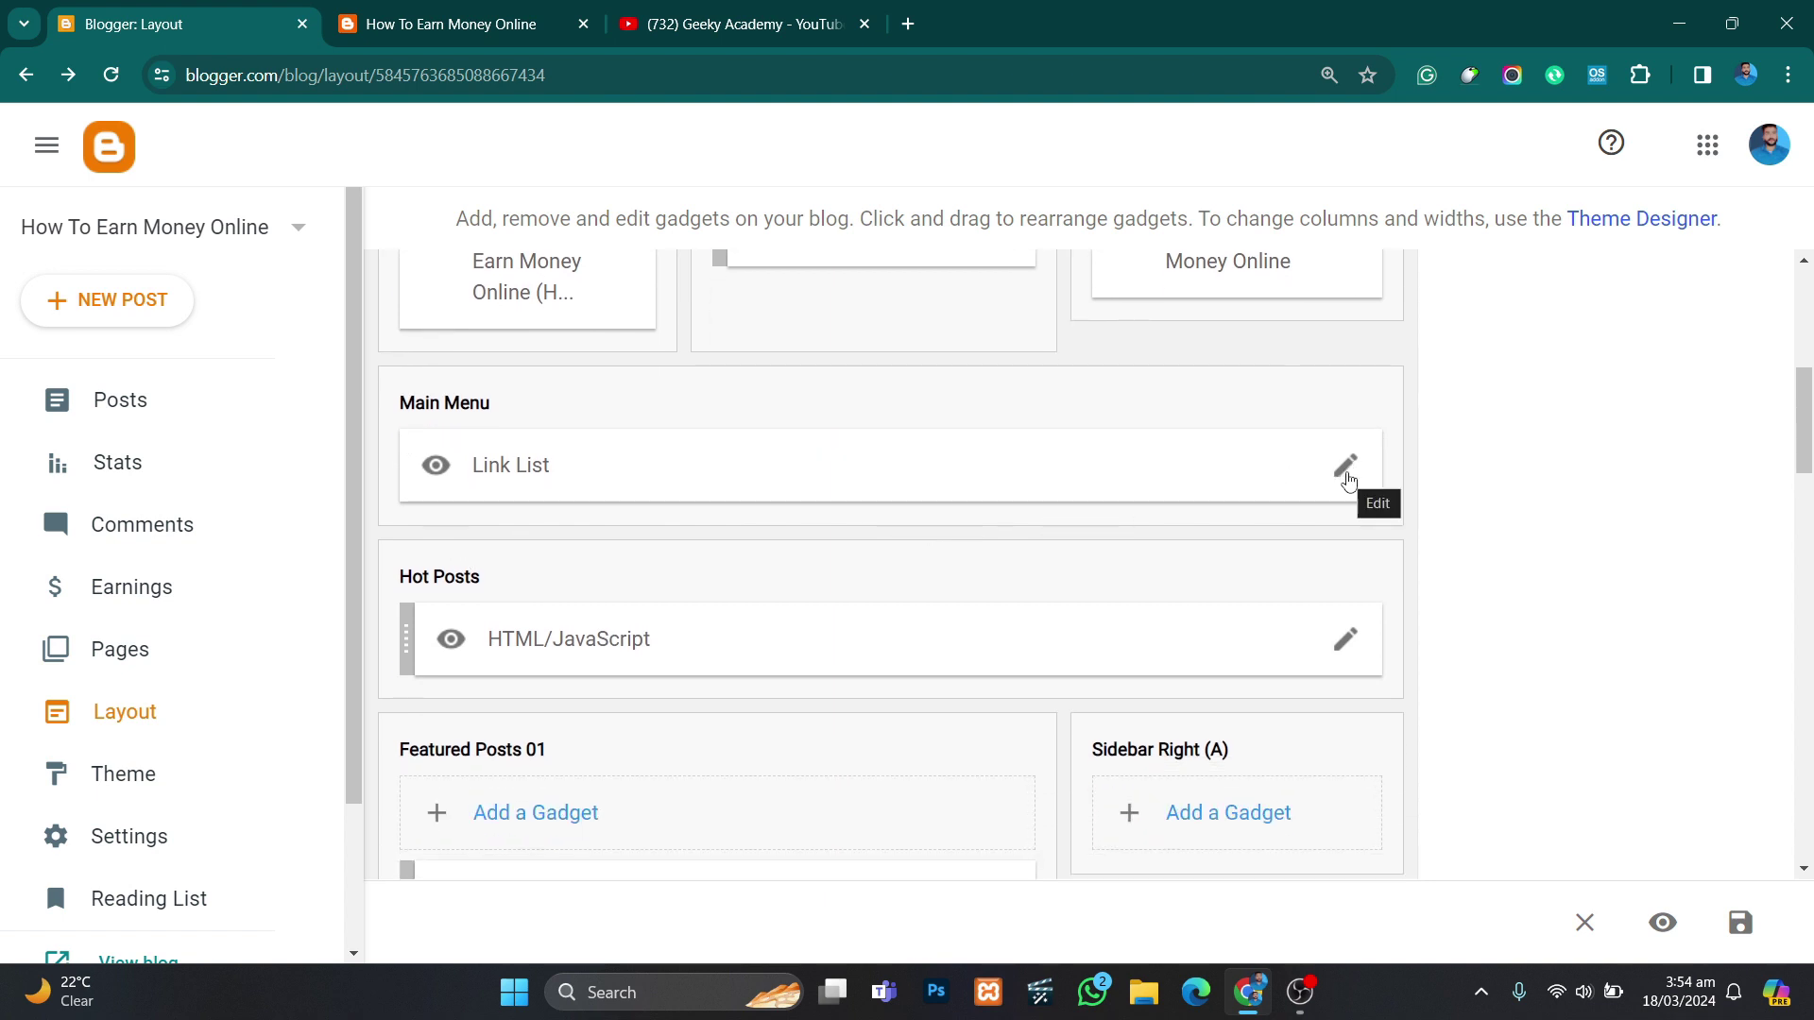
left_click(1349, 480)
scroll(852, 444, "down", 1)
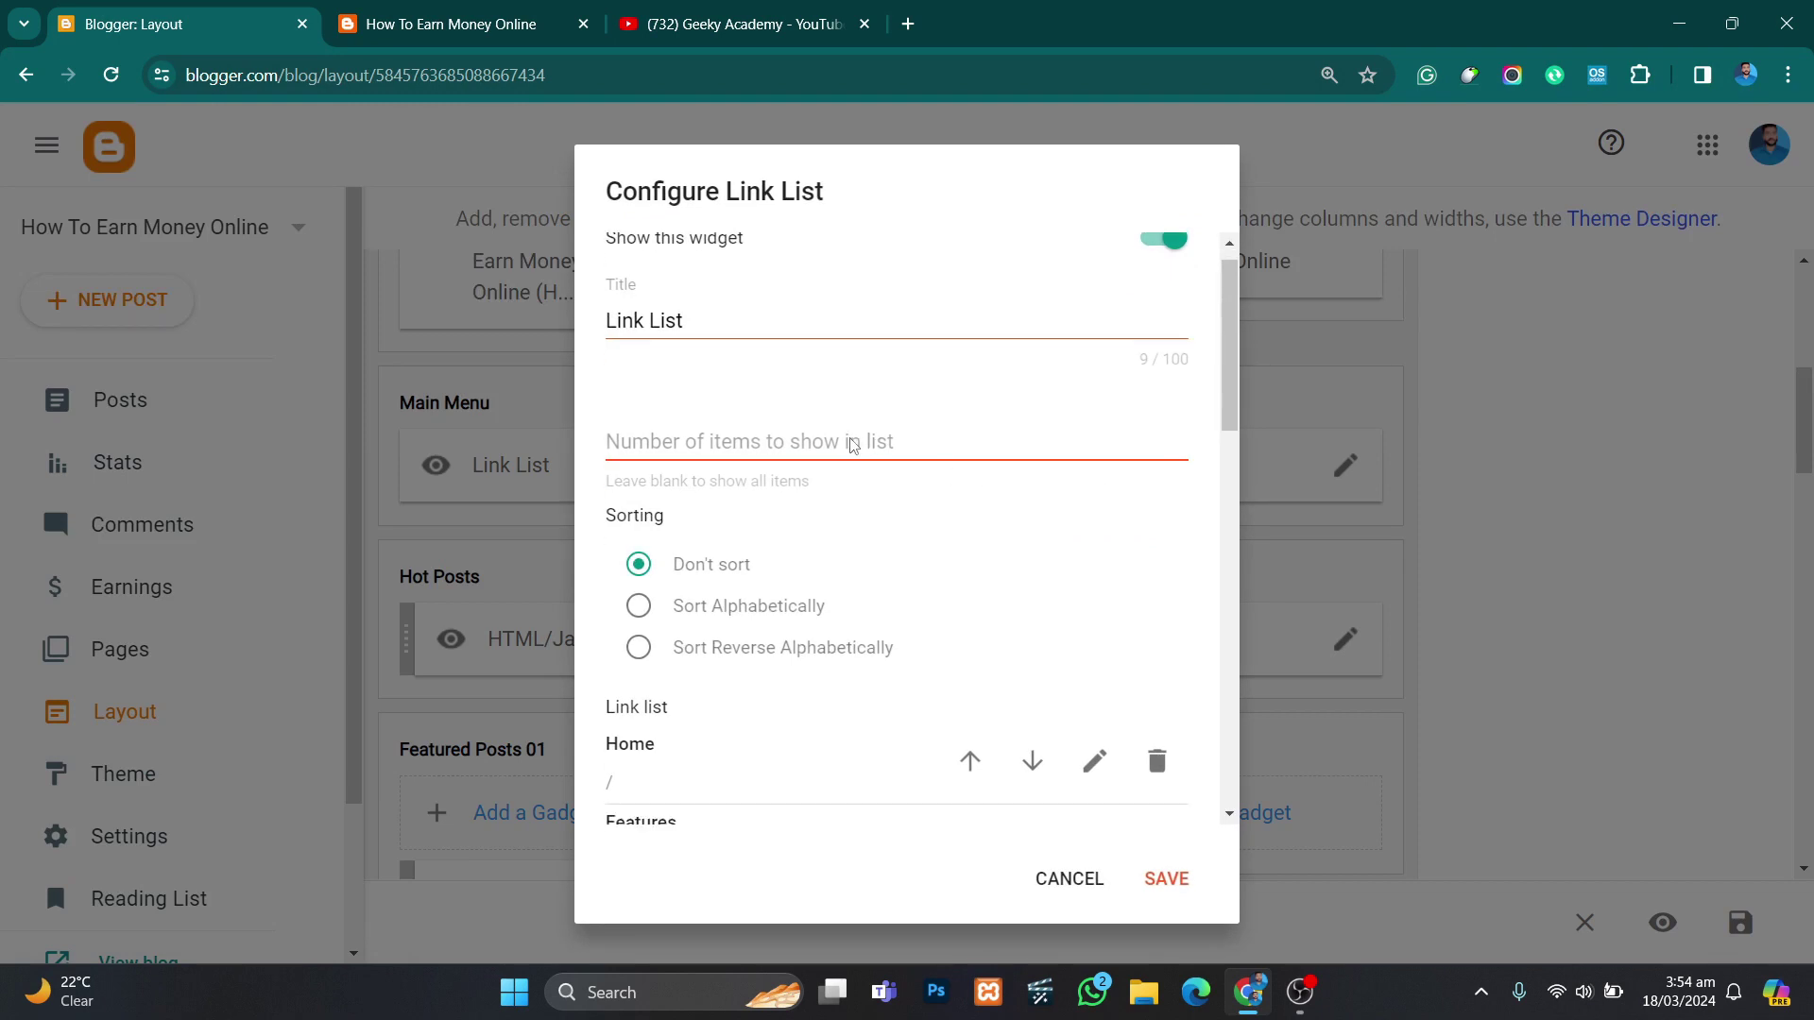
scroll(852, 444, "down", 2)
scroll(845, 436, "down", 6)
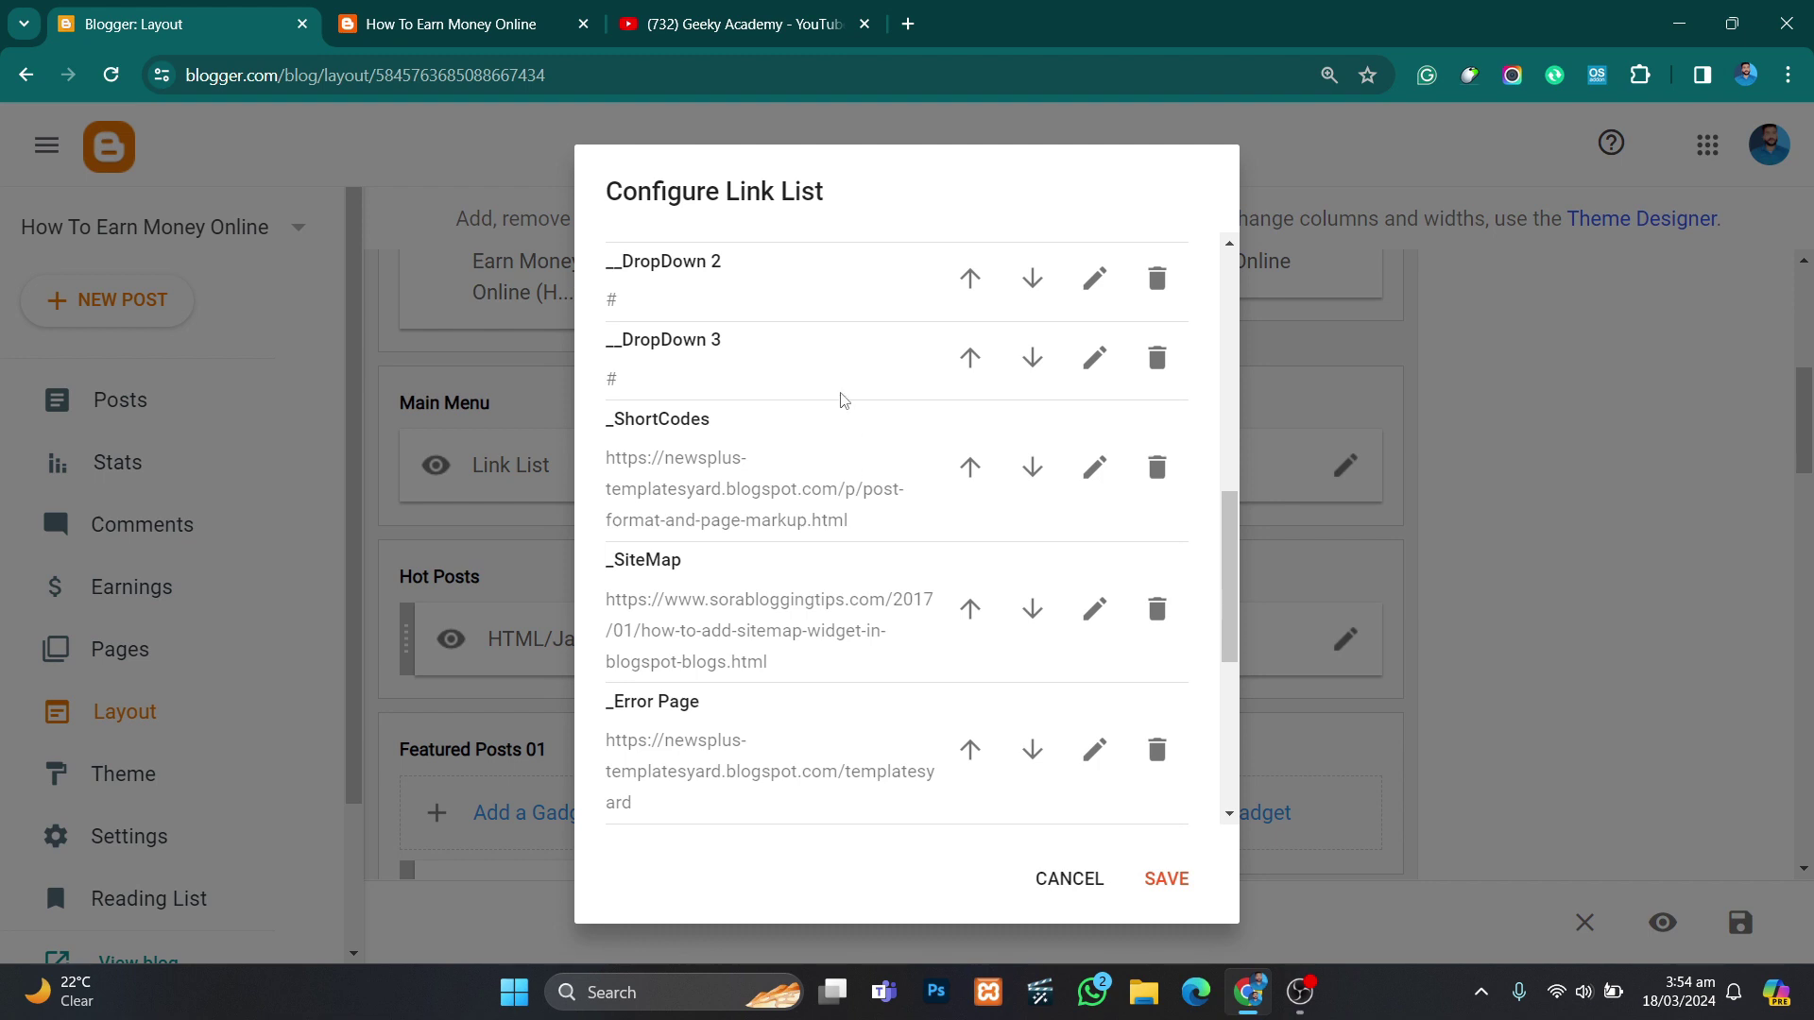
scroll(855, 442, "down", 1)
left_click(1068, 878)
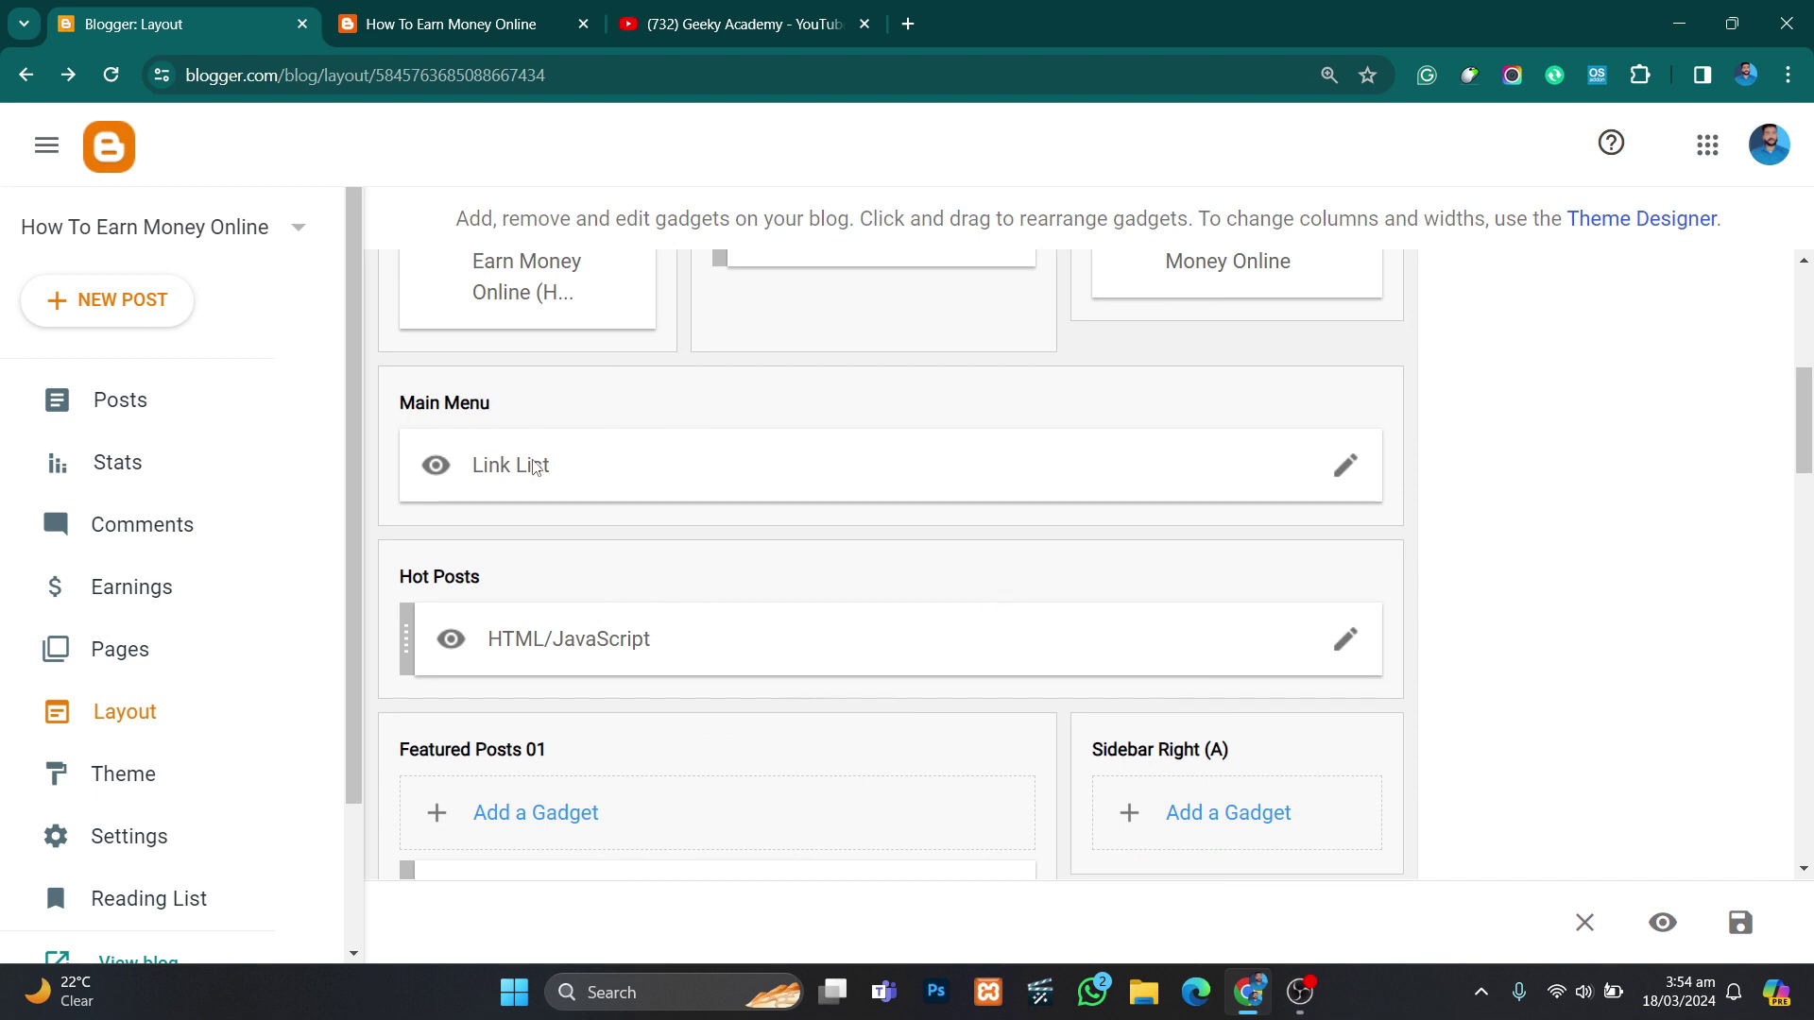
Step: Examine the Hot Posts, Featured Posts 01 and right sidebar gadgets further down the layout
scroll(589, 467, "down", 1)
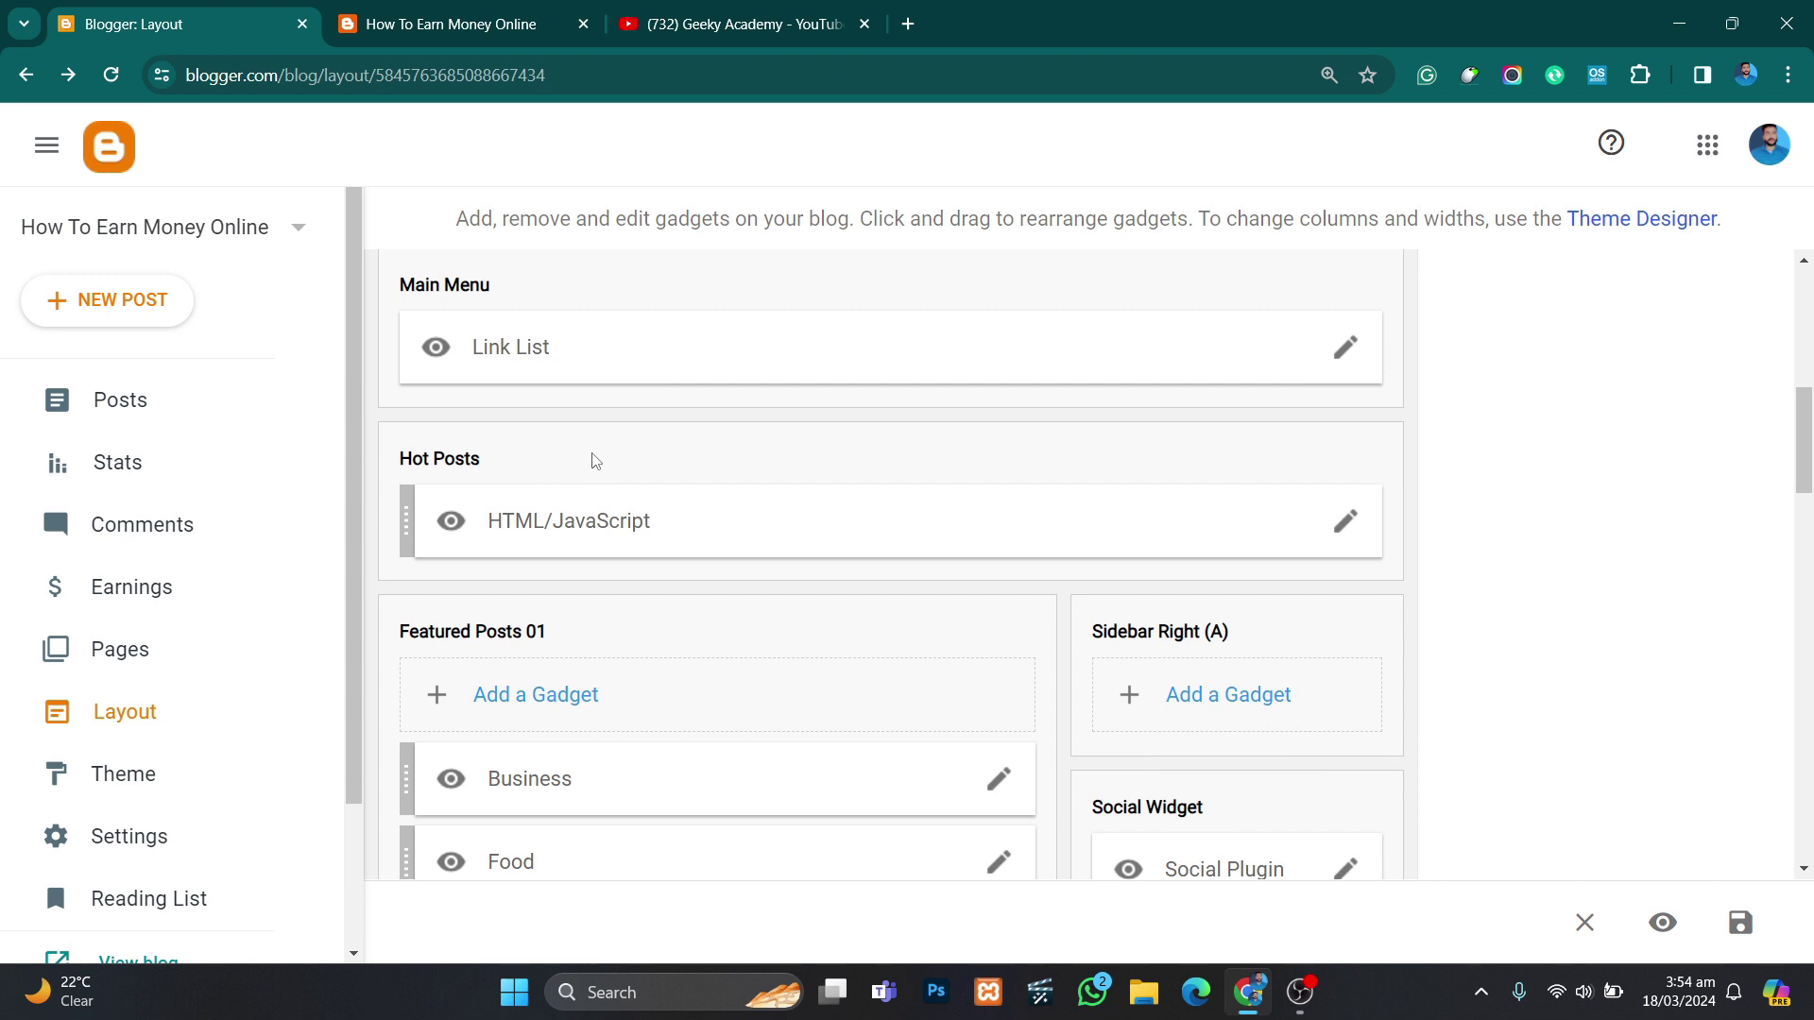
scroll(595, 461, "down", 3)
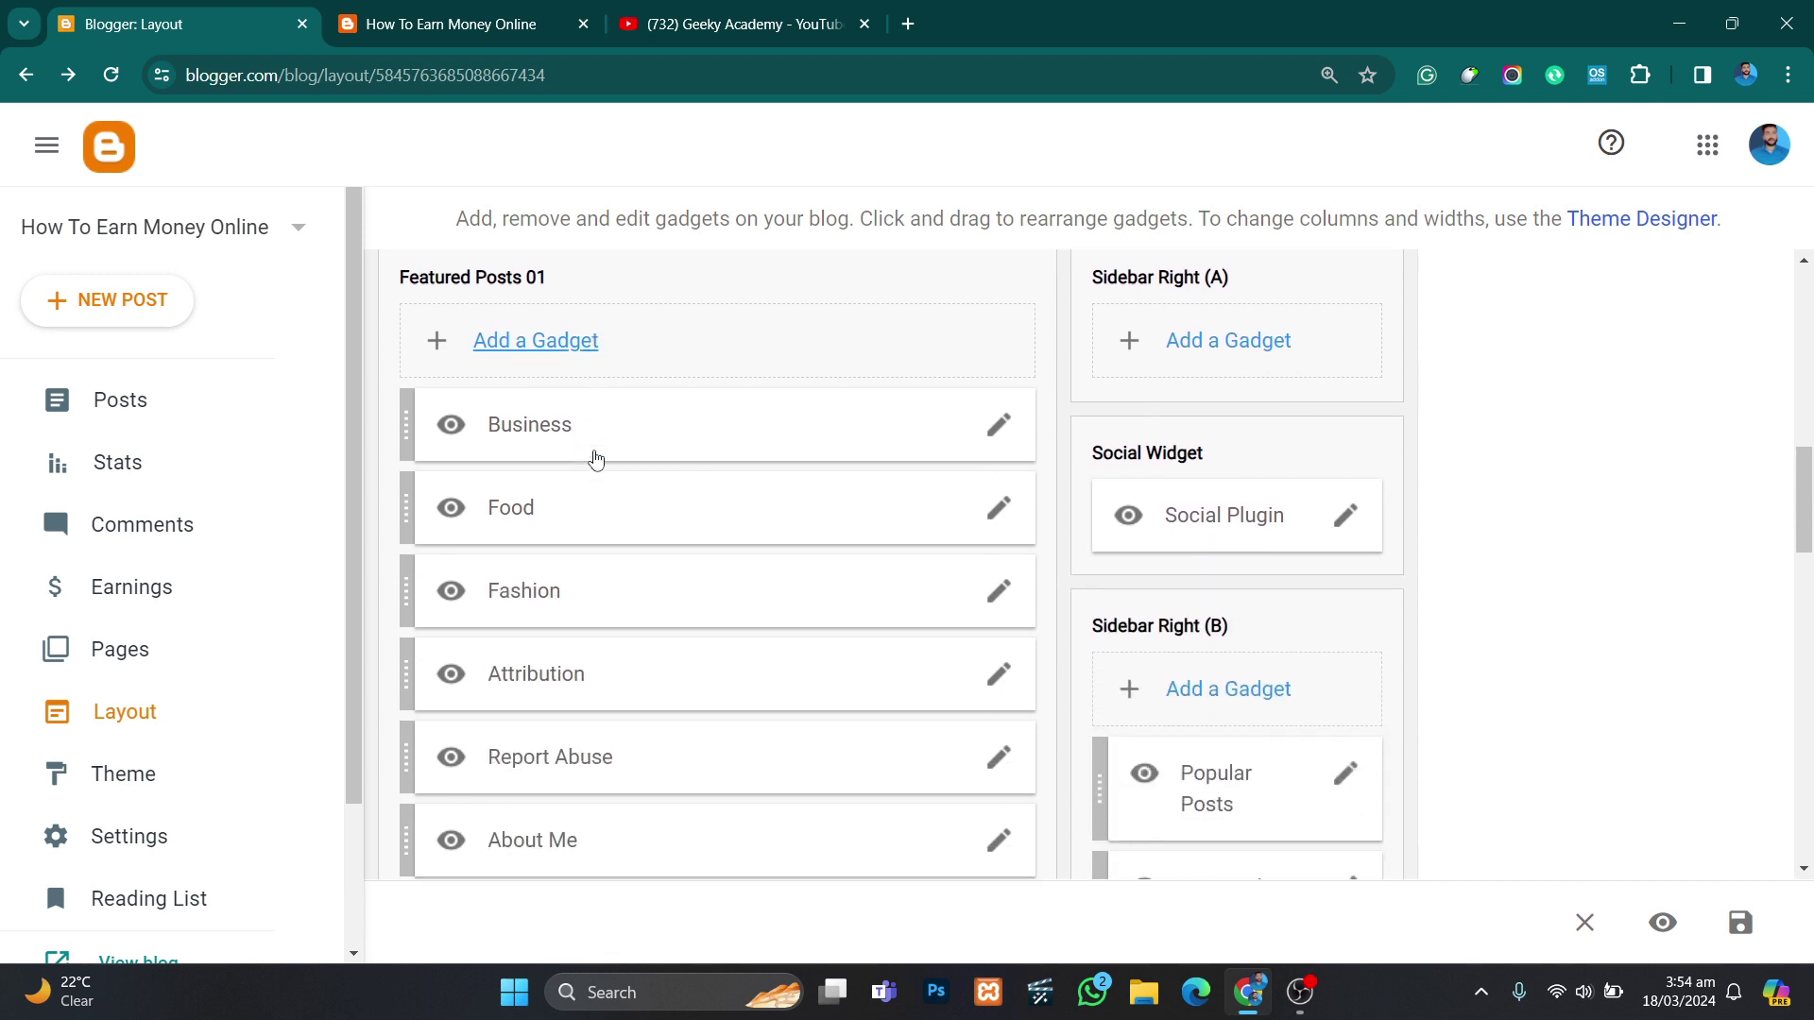
scroll(657, 472, "down", 2)
scroll(659, 465, "down", 2)
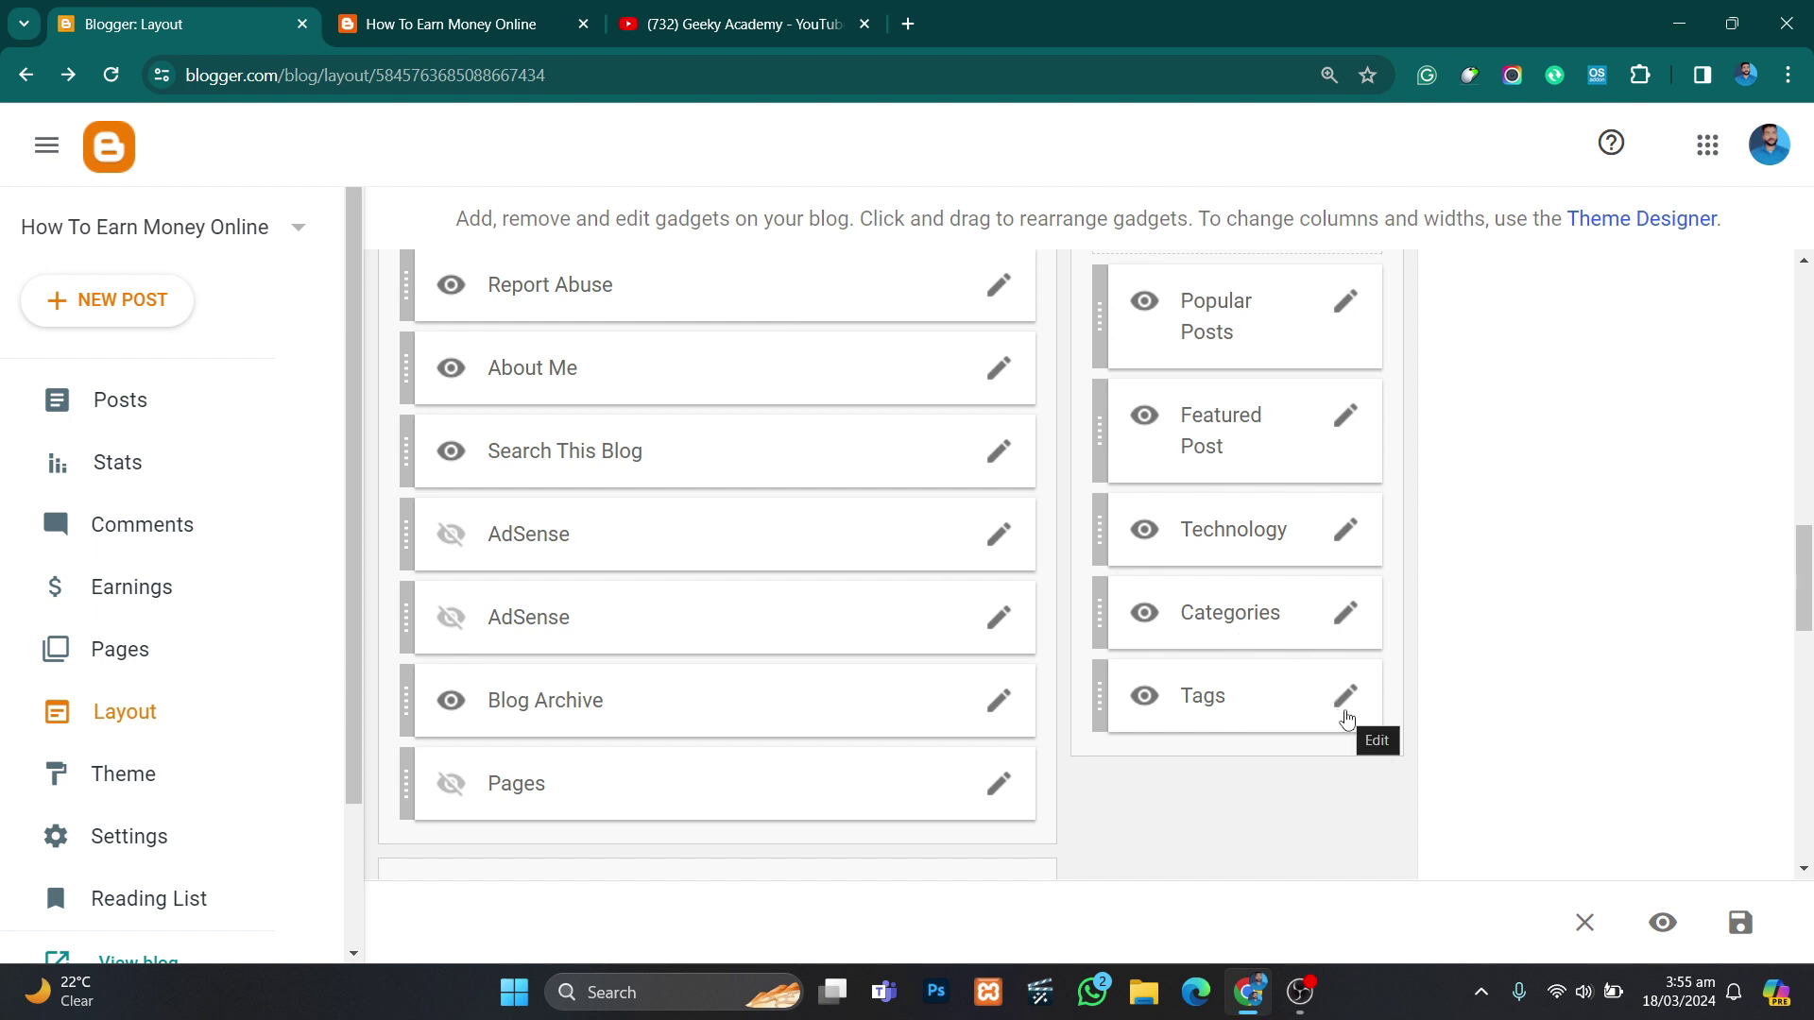
scroll(1061, 478, "up", 8)
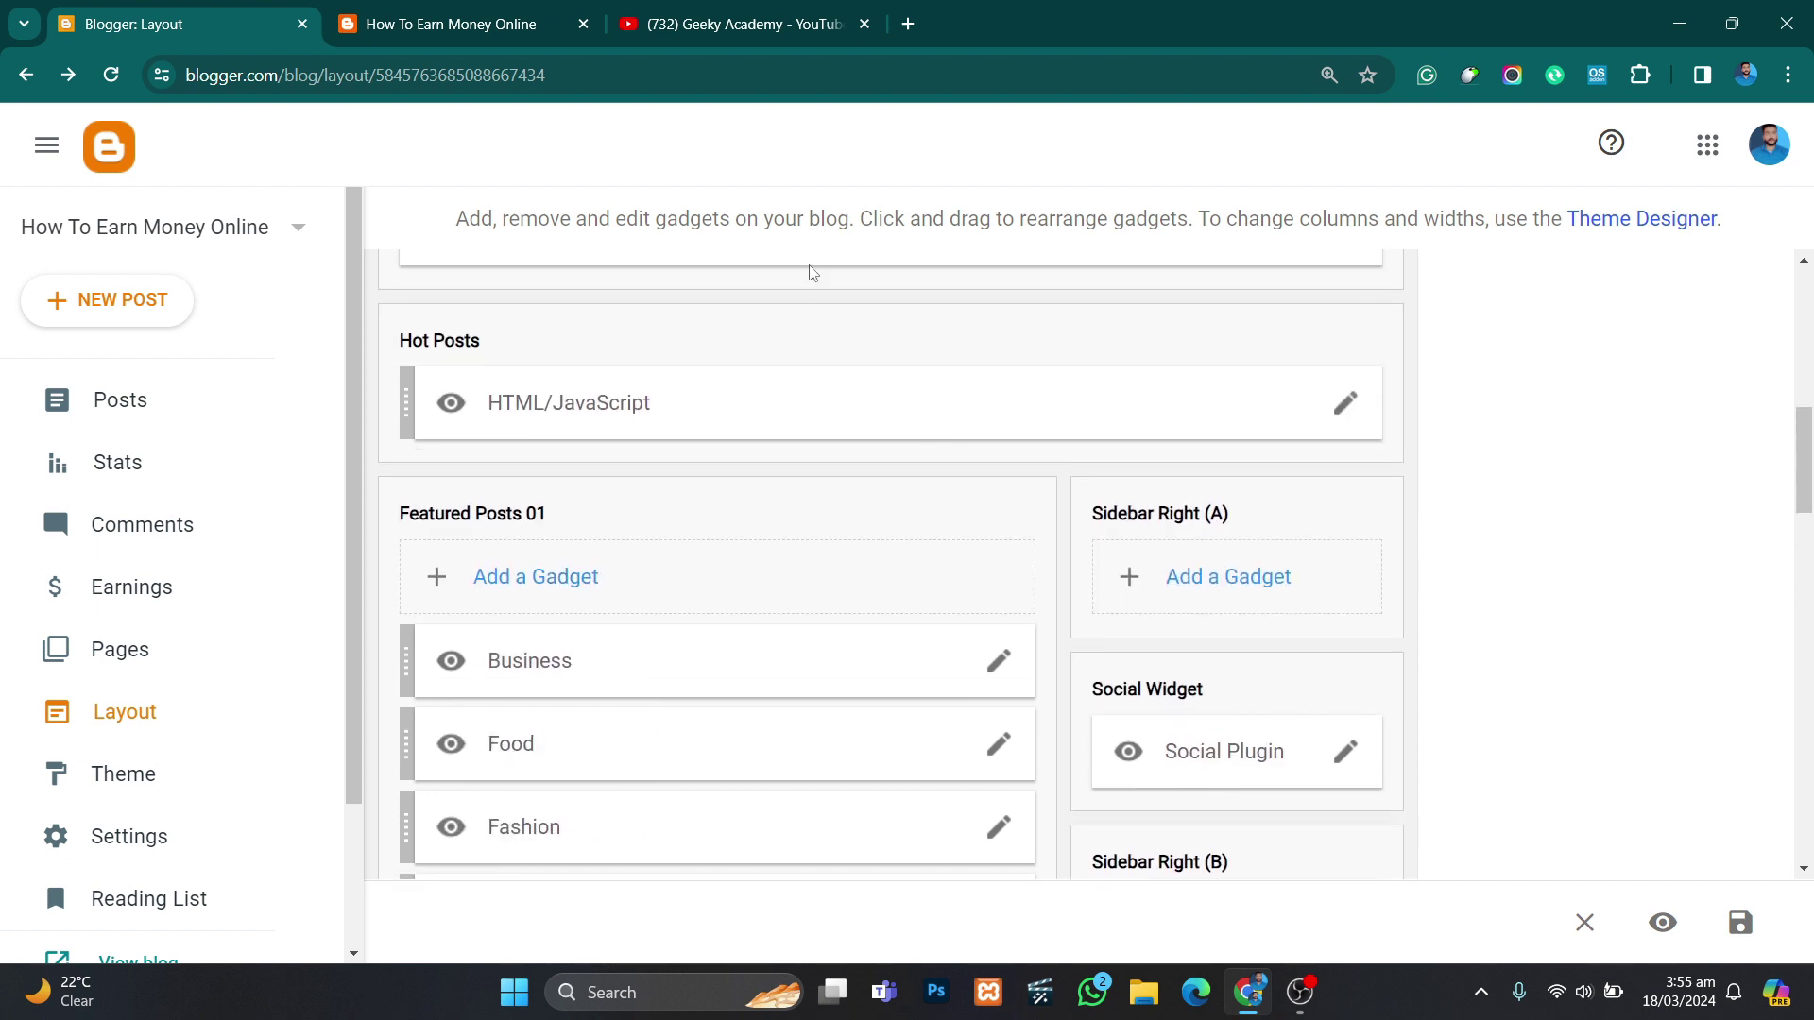
Step: Switch to YouTube, open the full "What is Blogging" playlist and look through its videos to the end
left_click(736, 21)
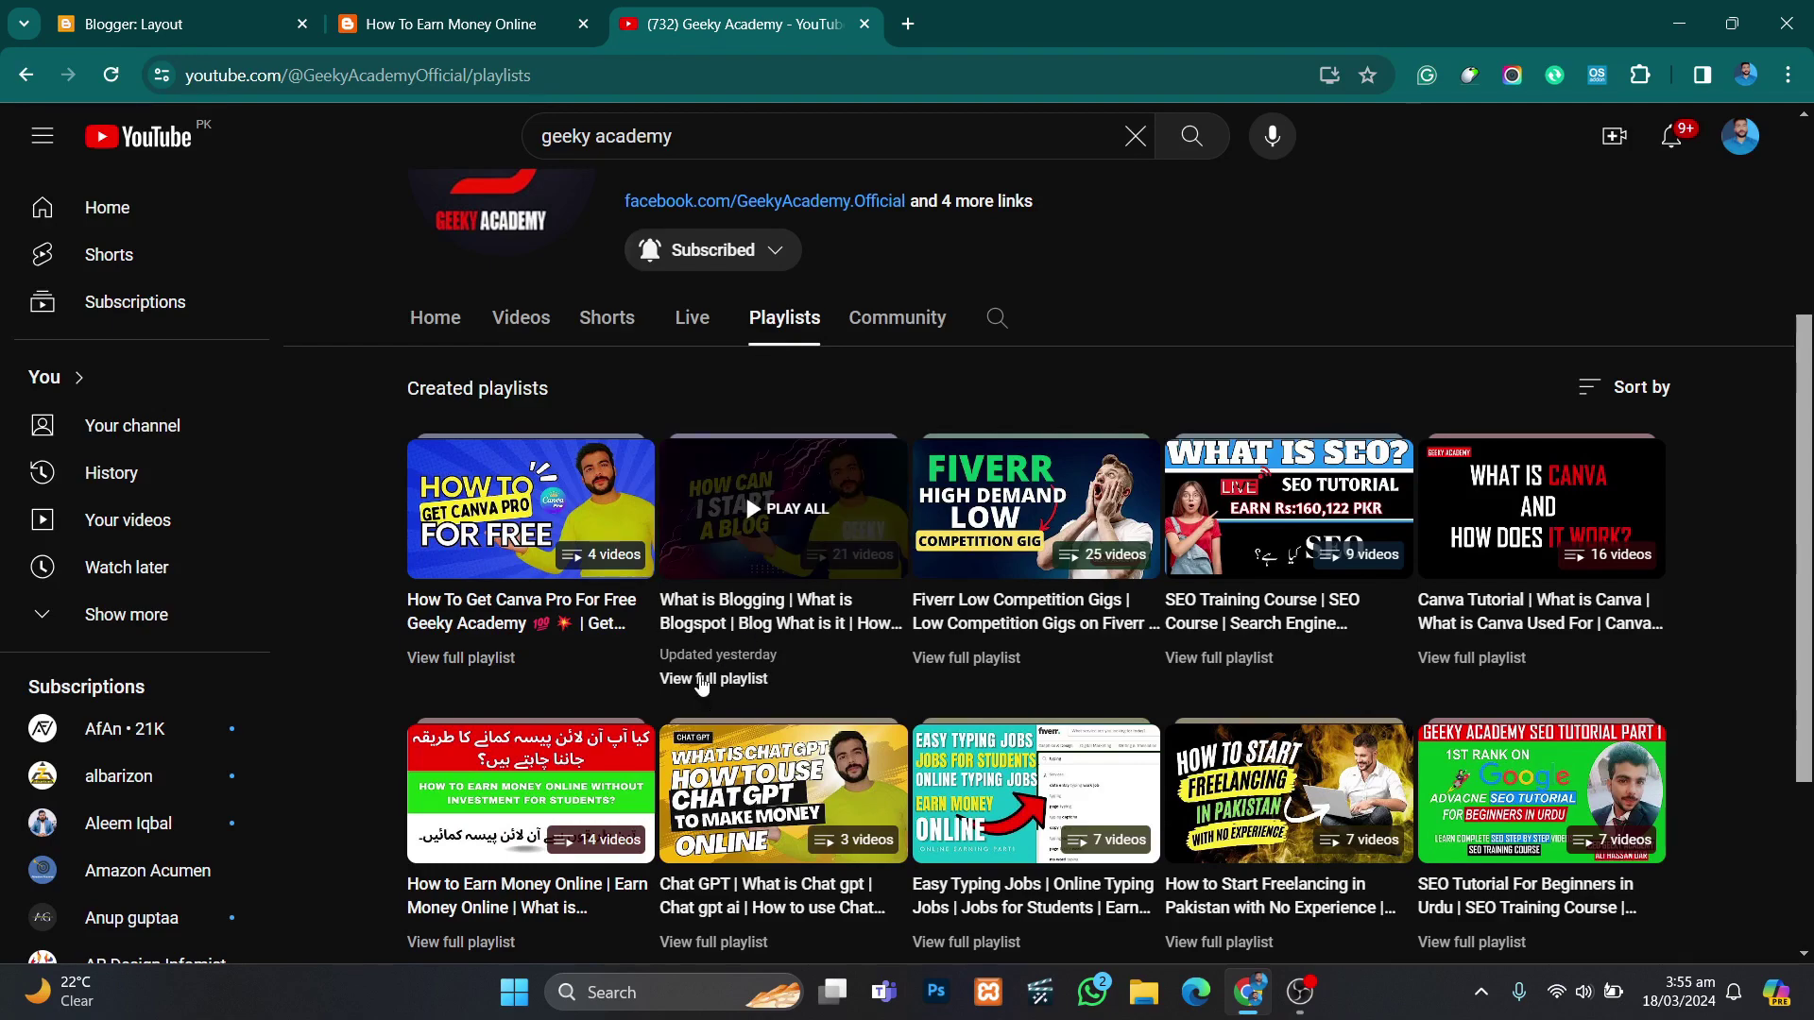
left_click(714, 680)
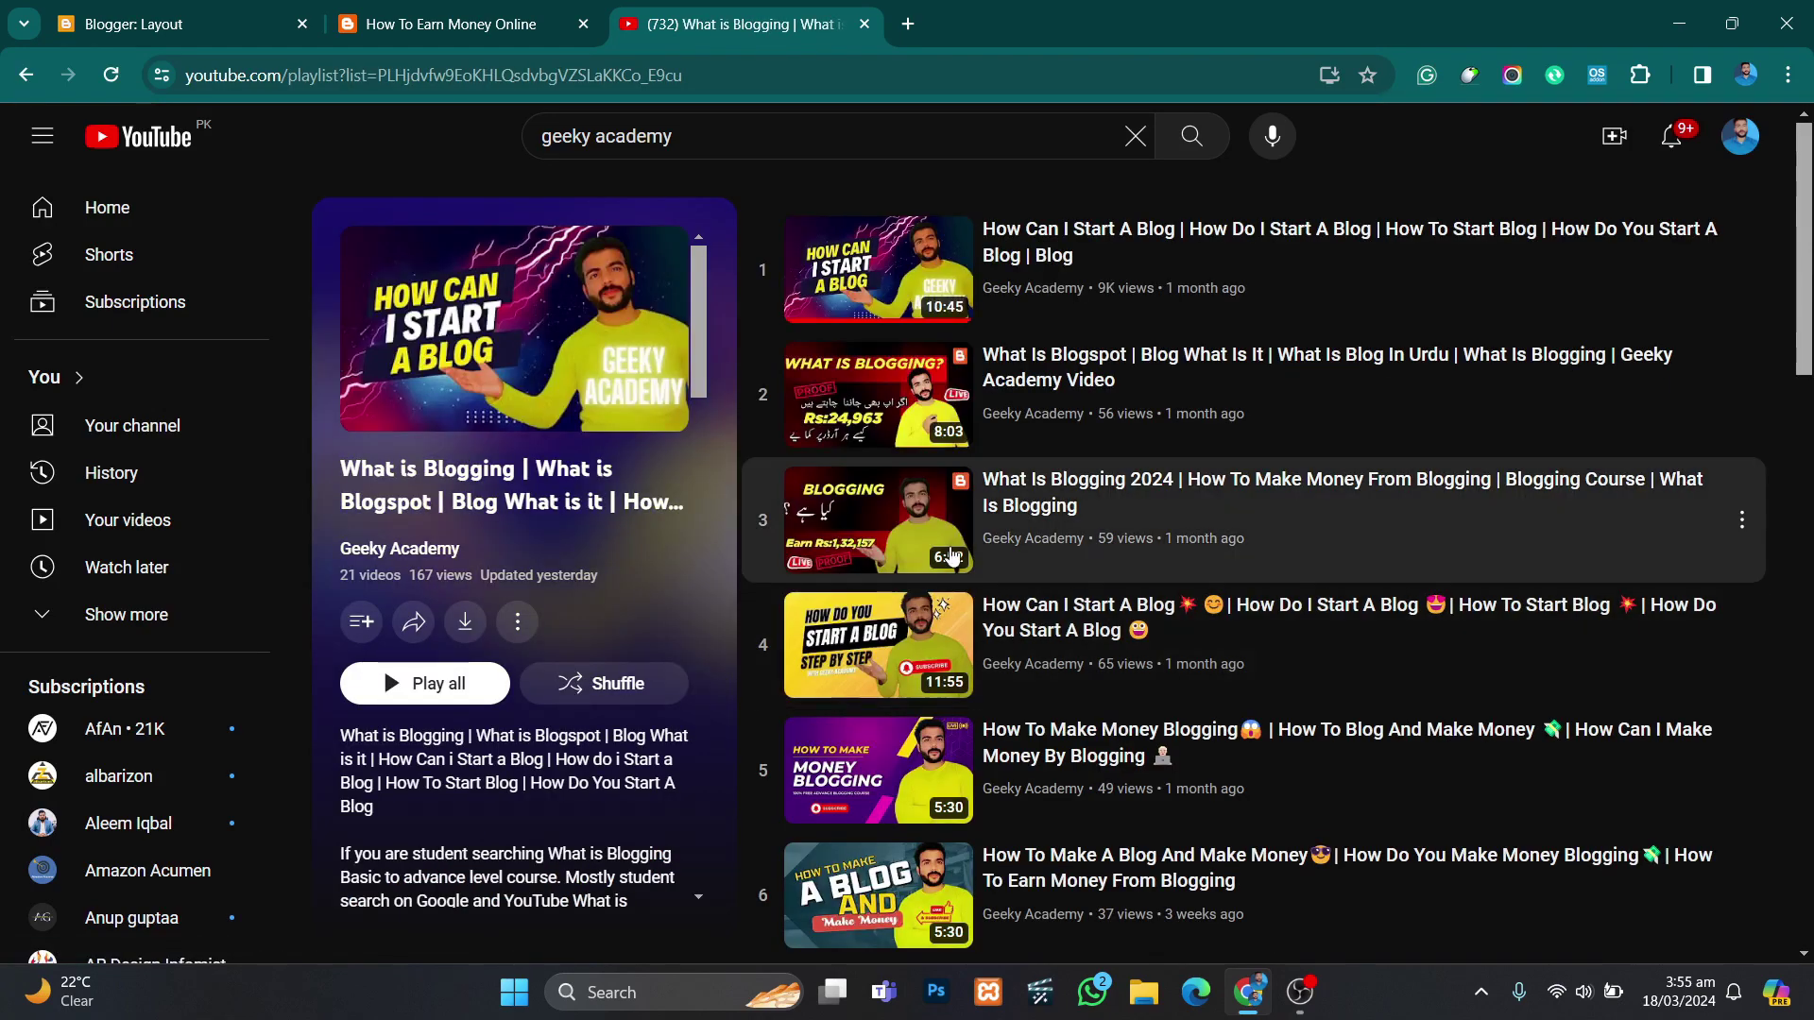
scroll(952, 556, "down", 15)
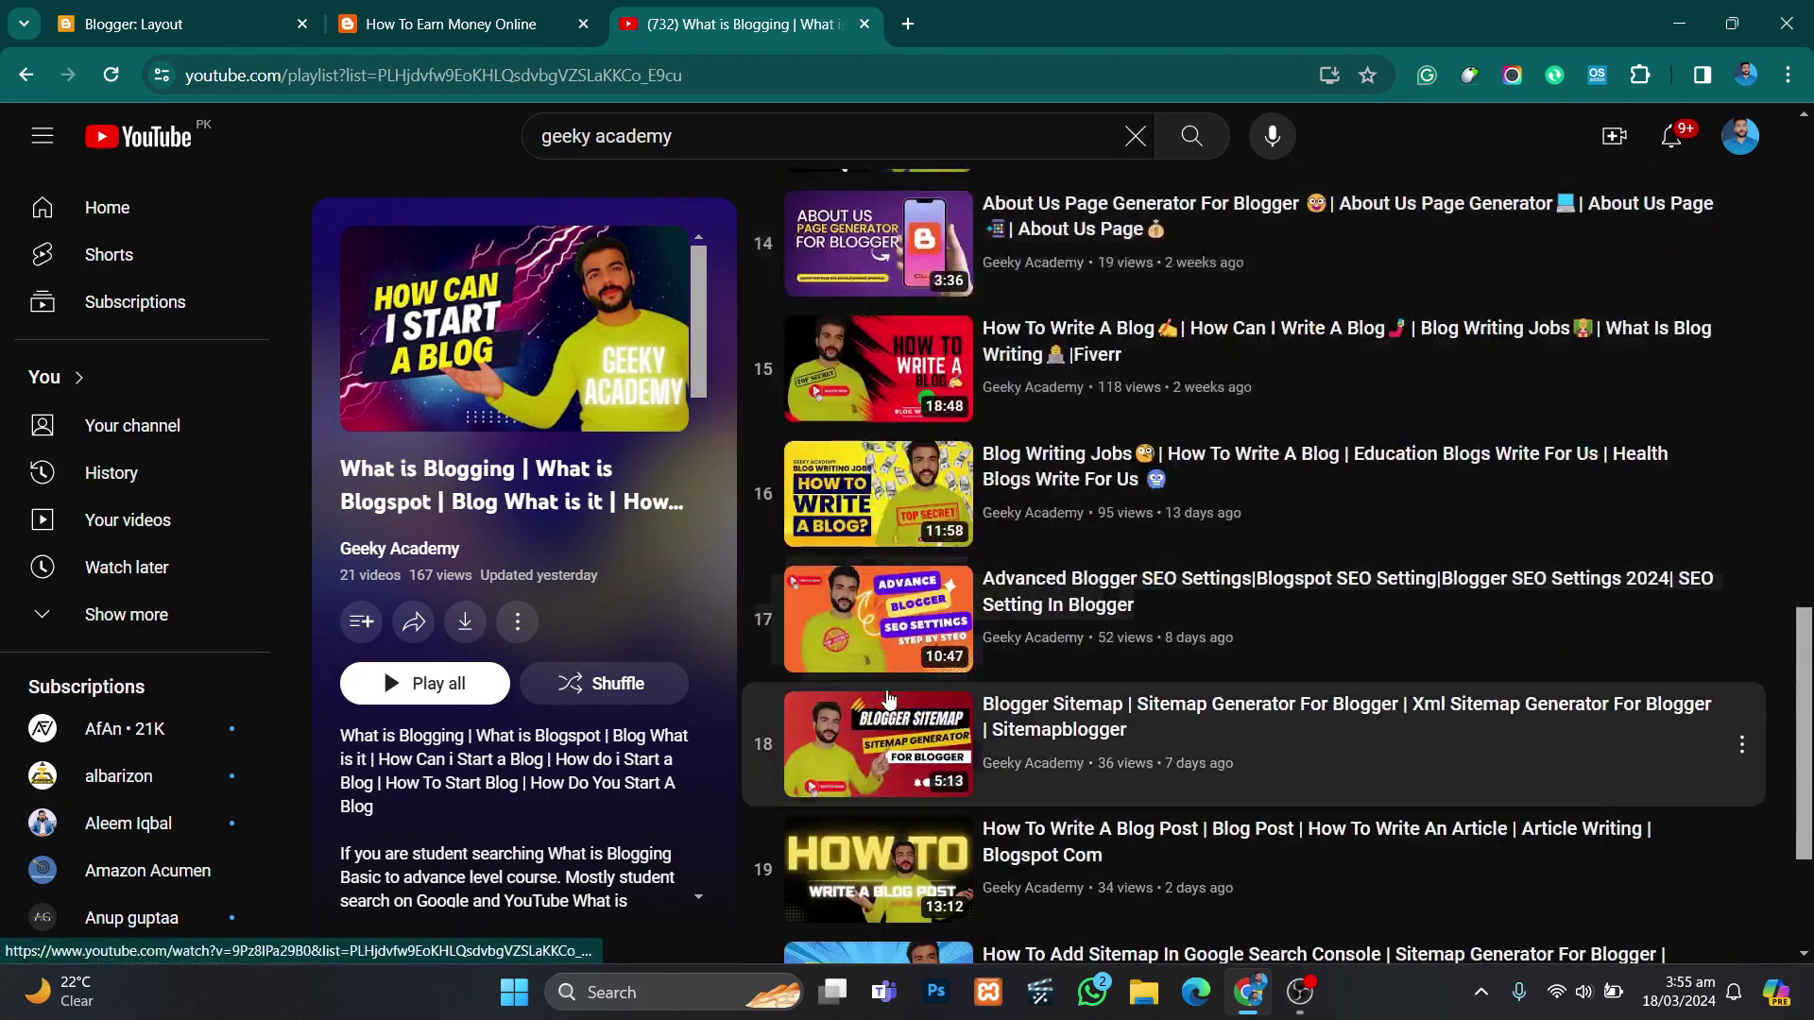
scroll(888, 697, "down", 3)
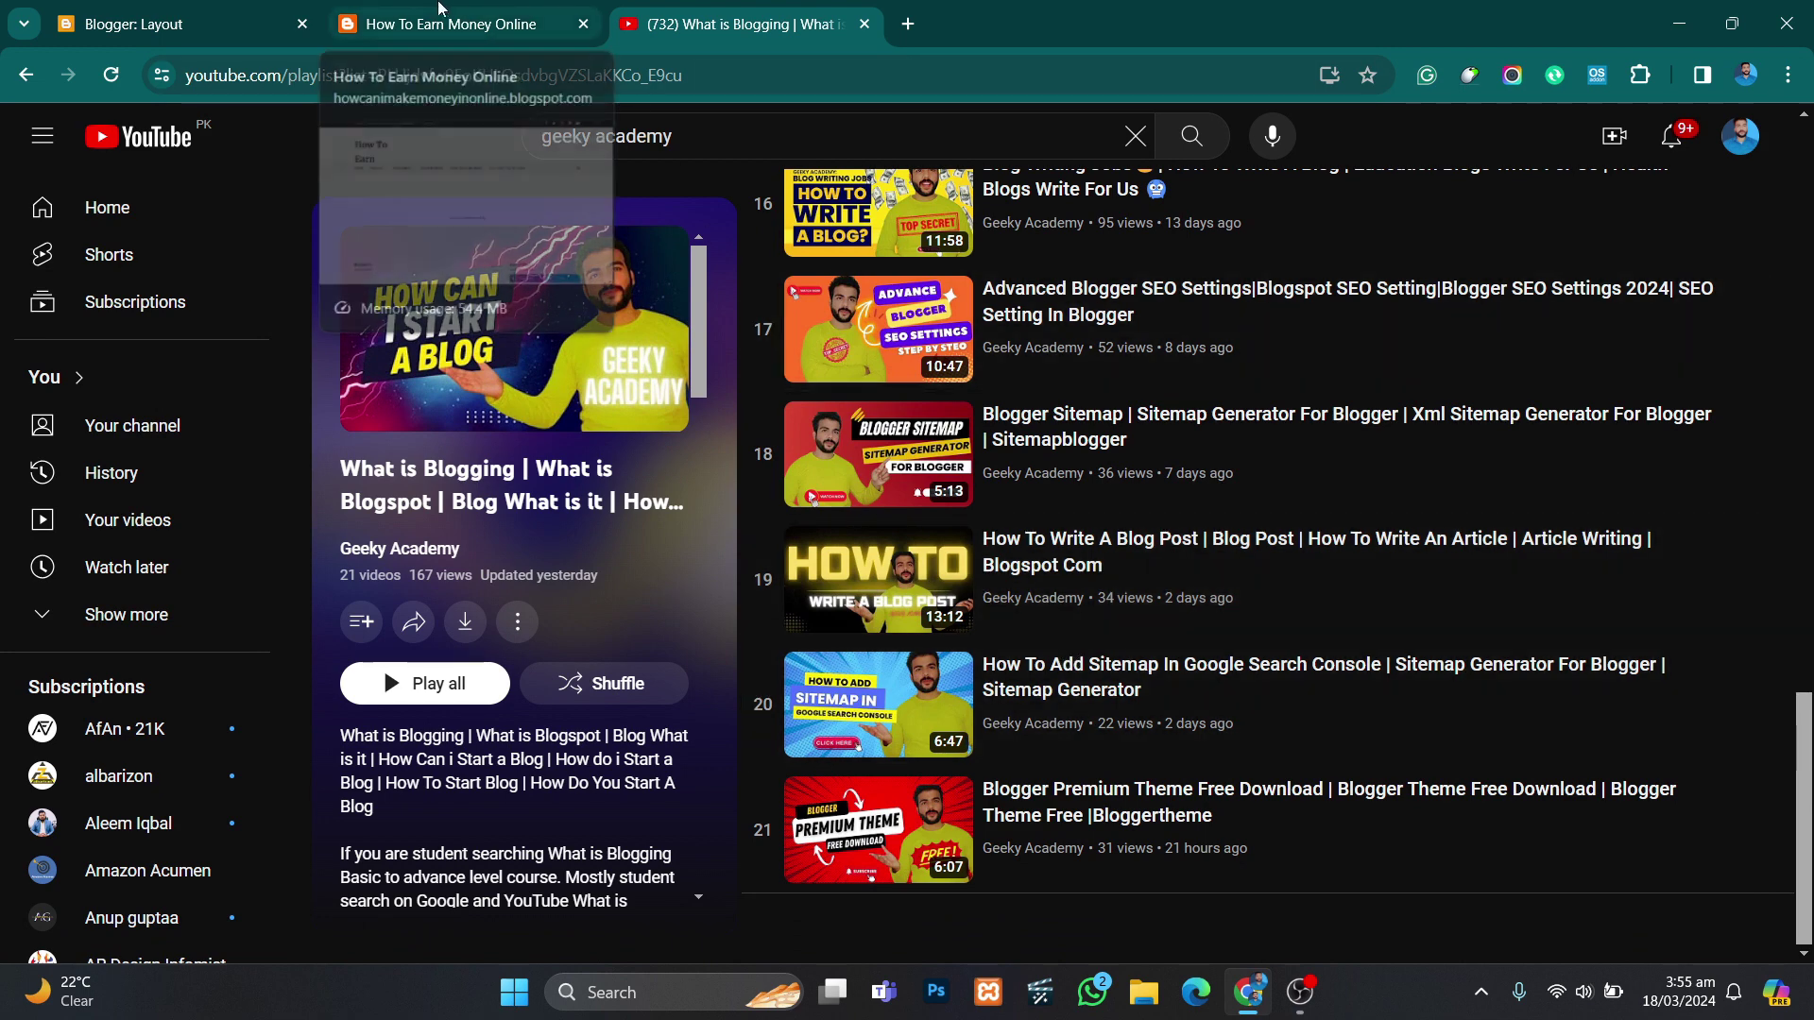
Step: Return to the Blogger layout, save the Tags gadget in Sidebar Right (B) with All Labels shown, and view the live blog
left_click(462, 19)
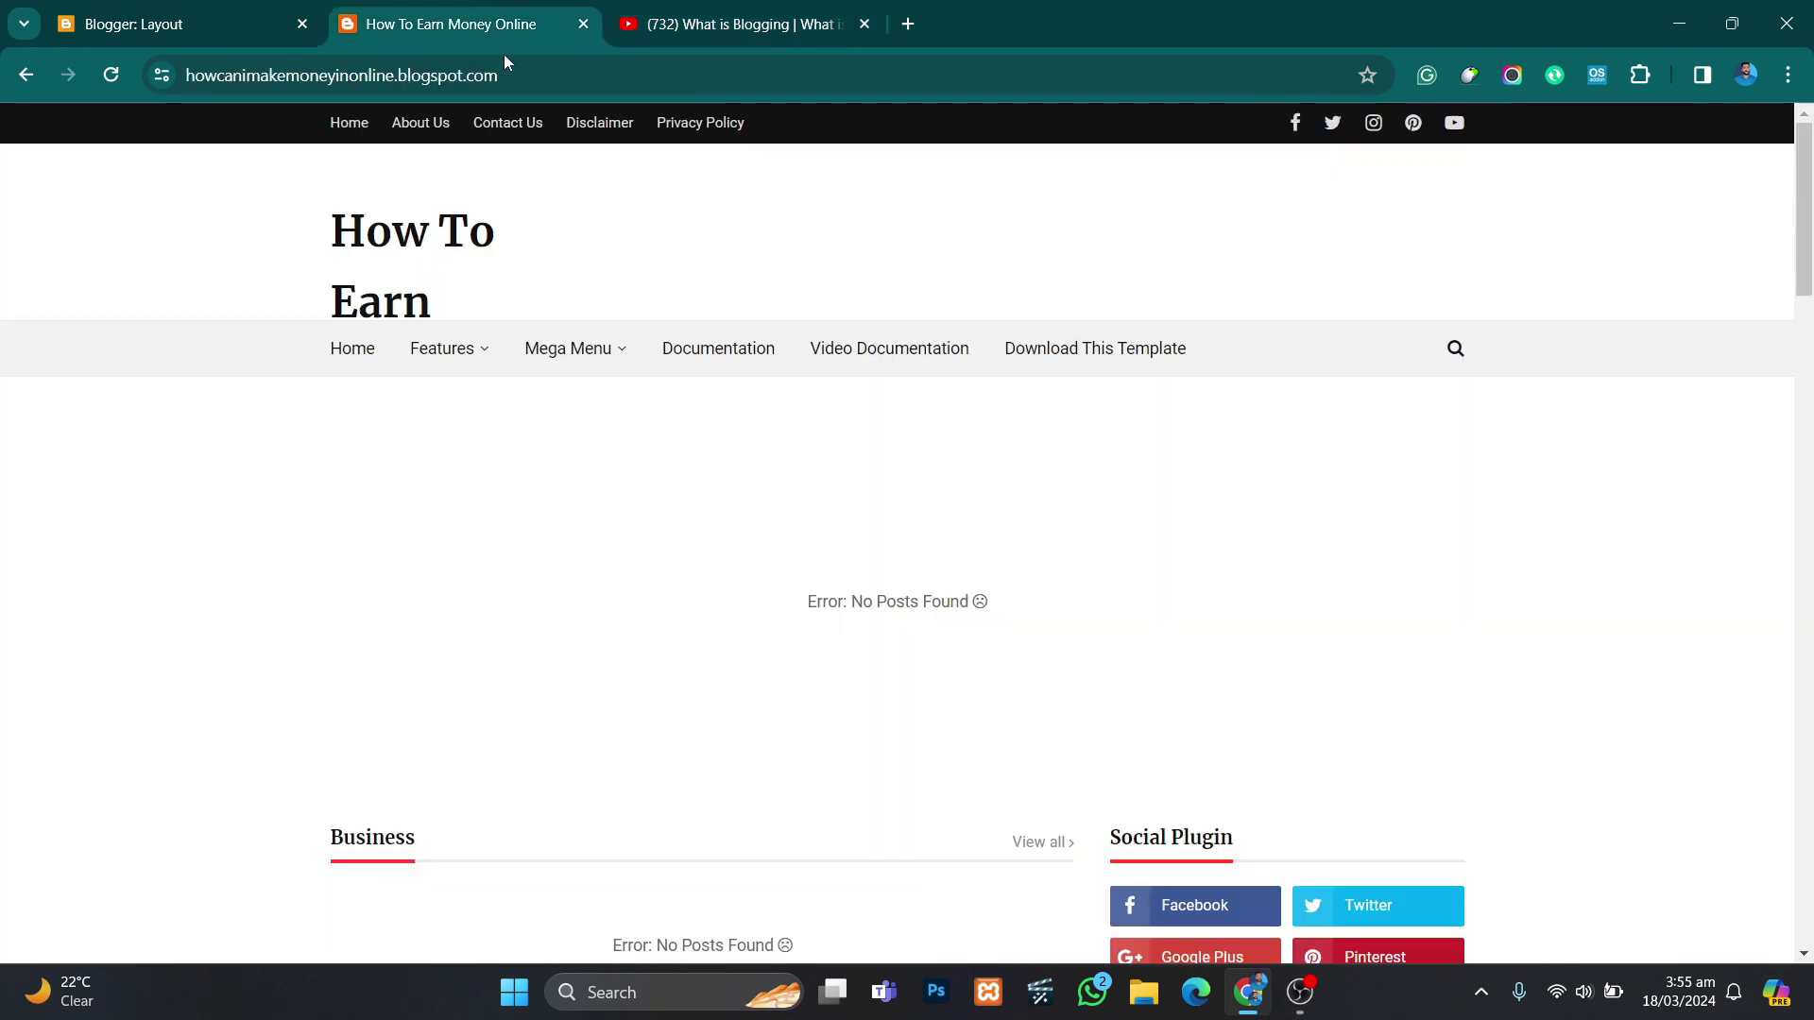
left_click(179, 23)
scroll(1290, 671, "down", 2)
scroll(1290, 671, "down", 7)
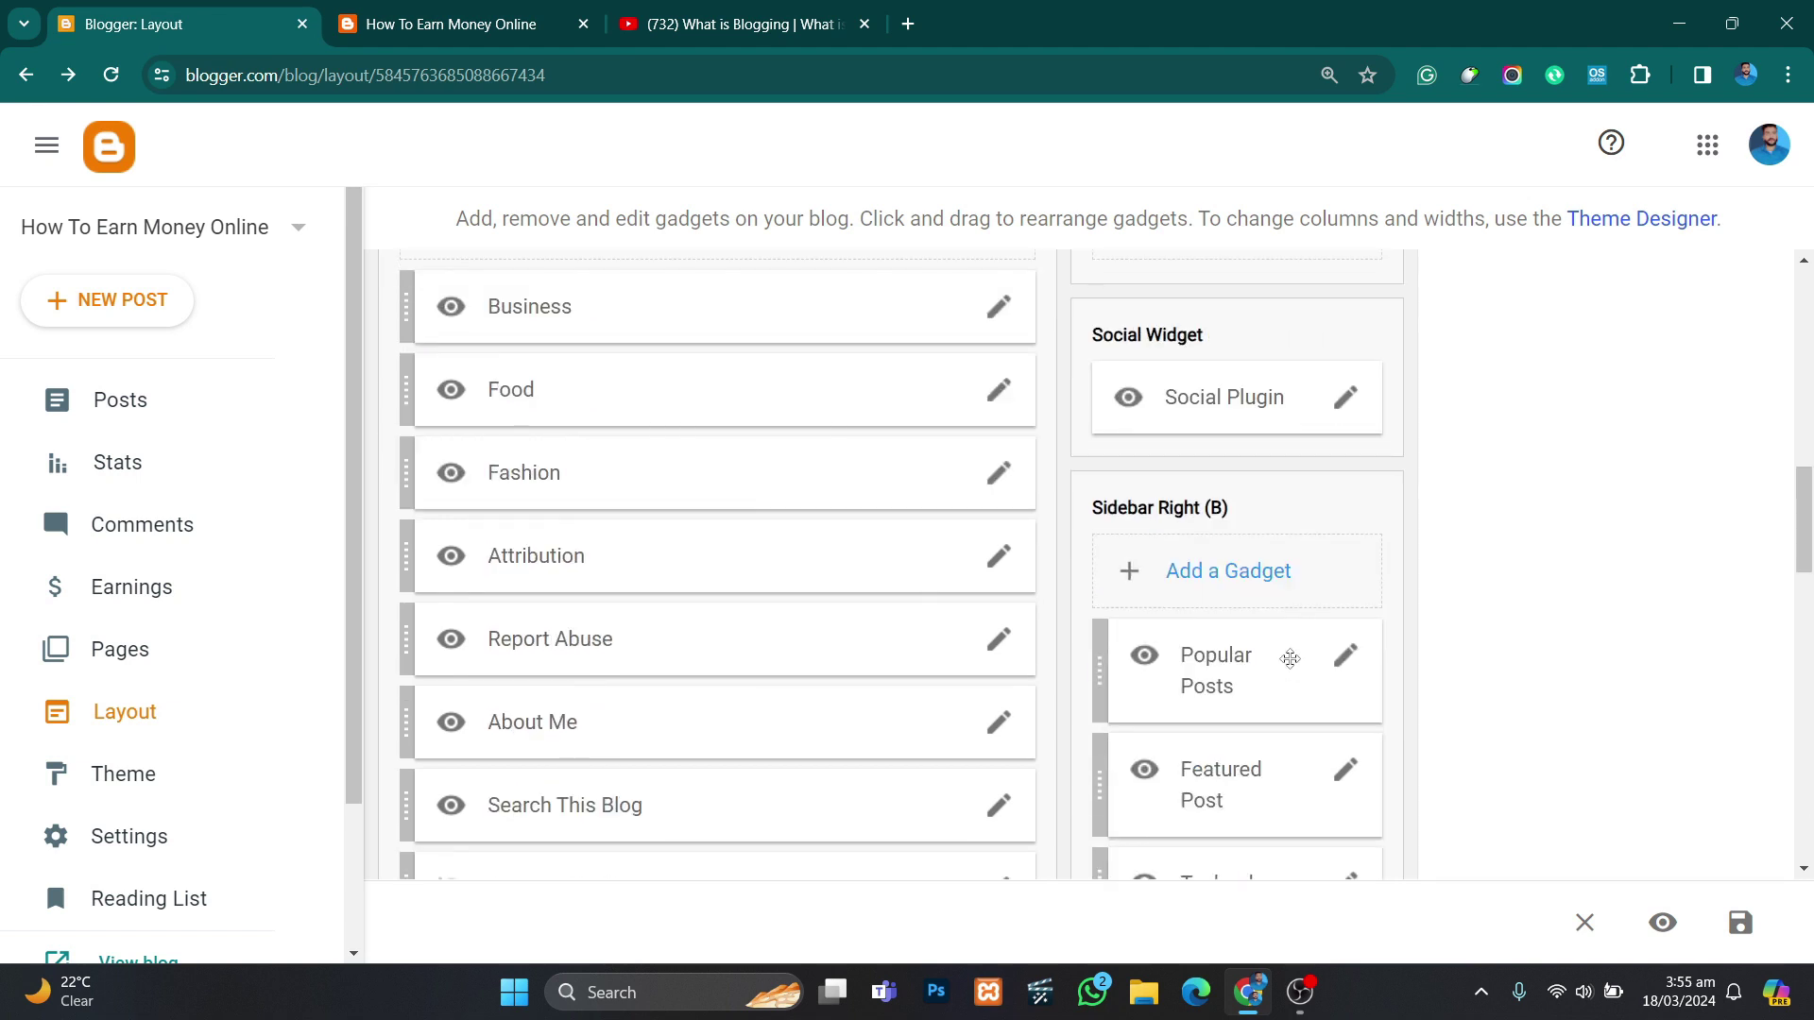
left_click(1345, 584)
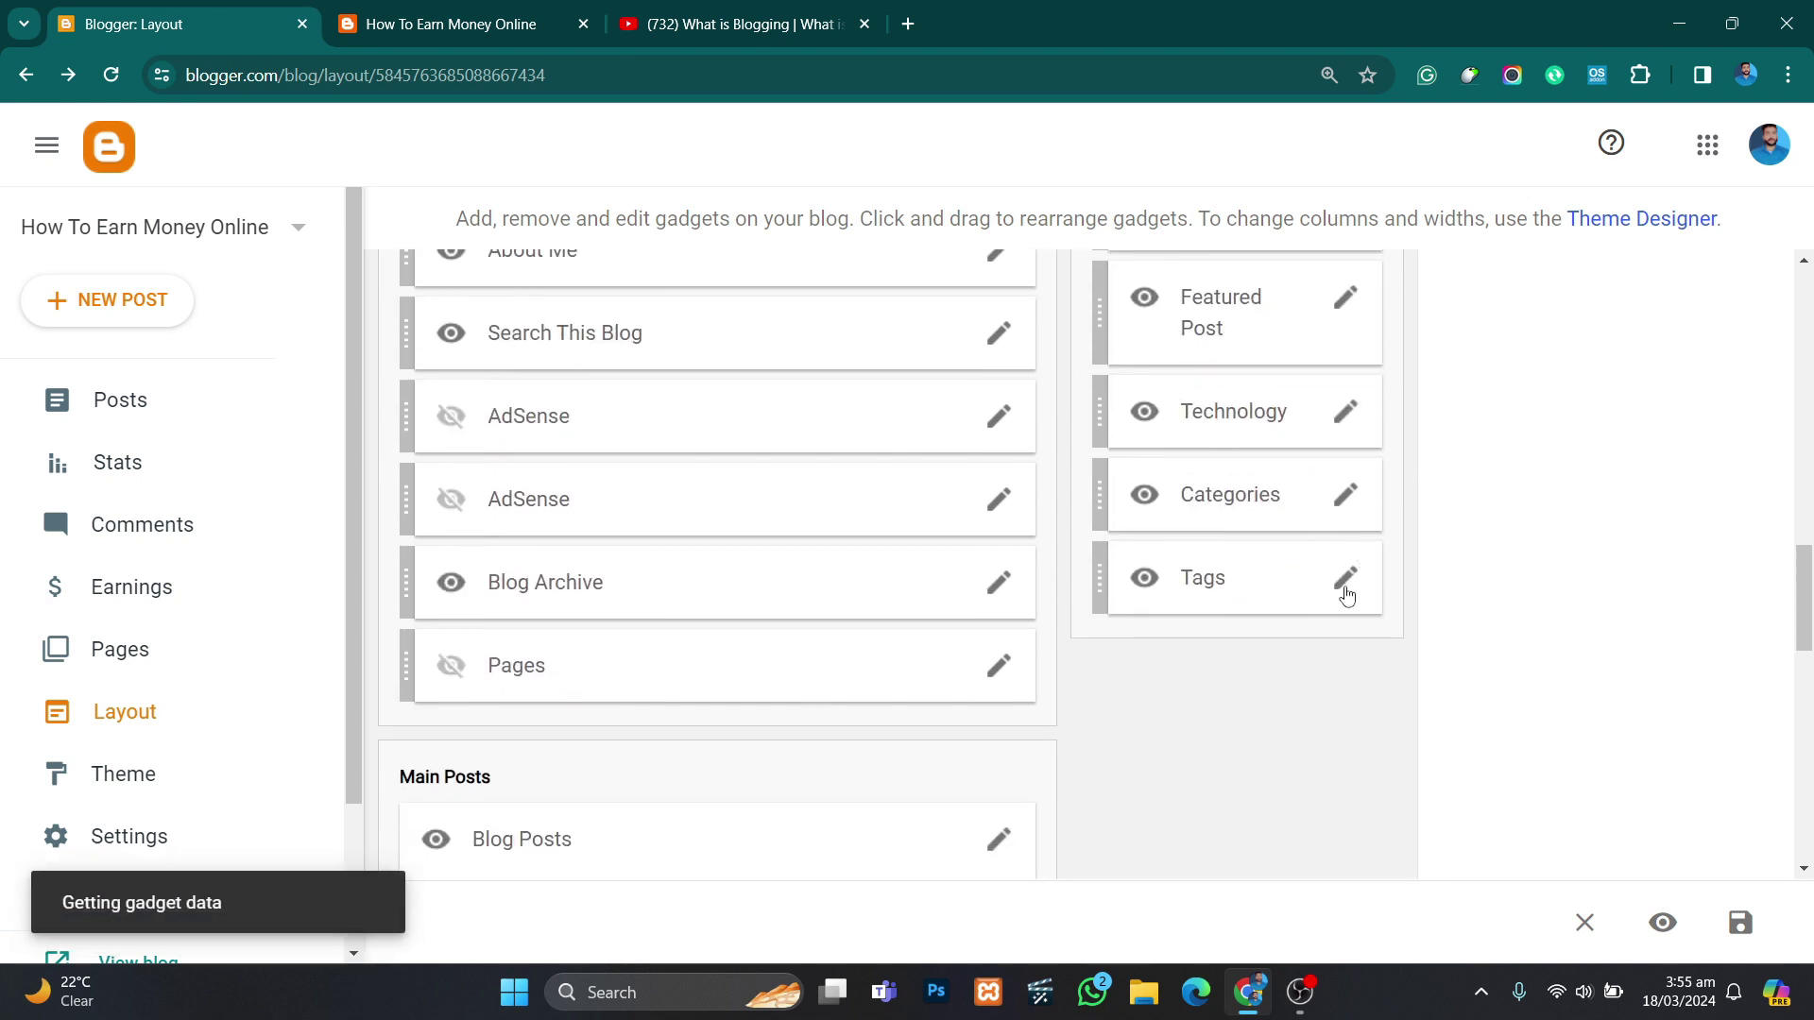
scroll(921, 477, "down", 1)
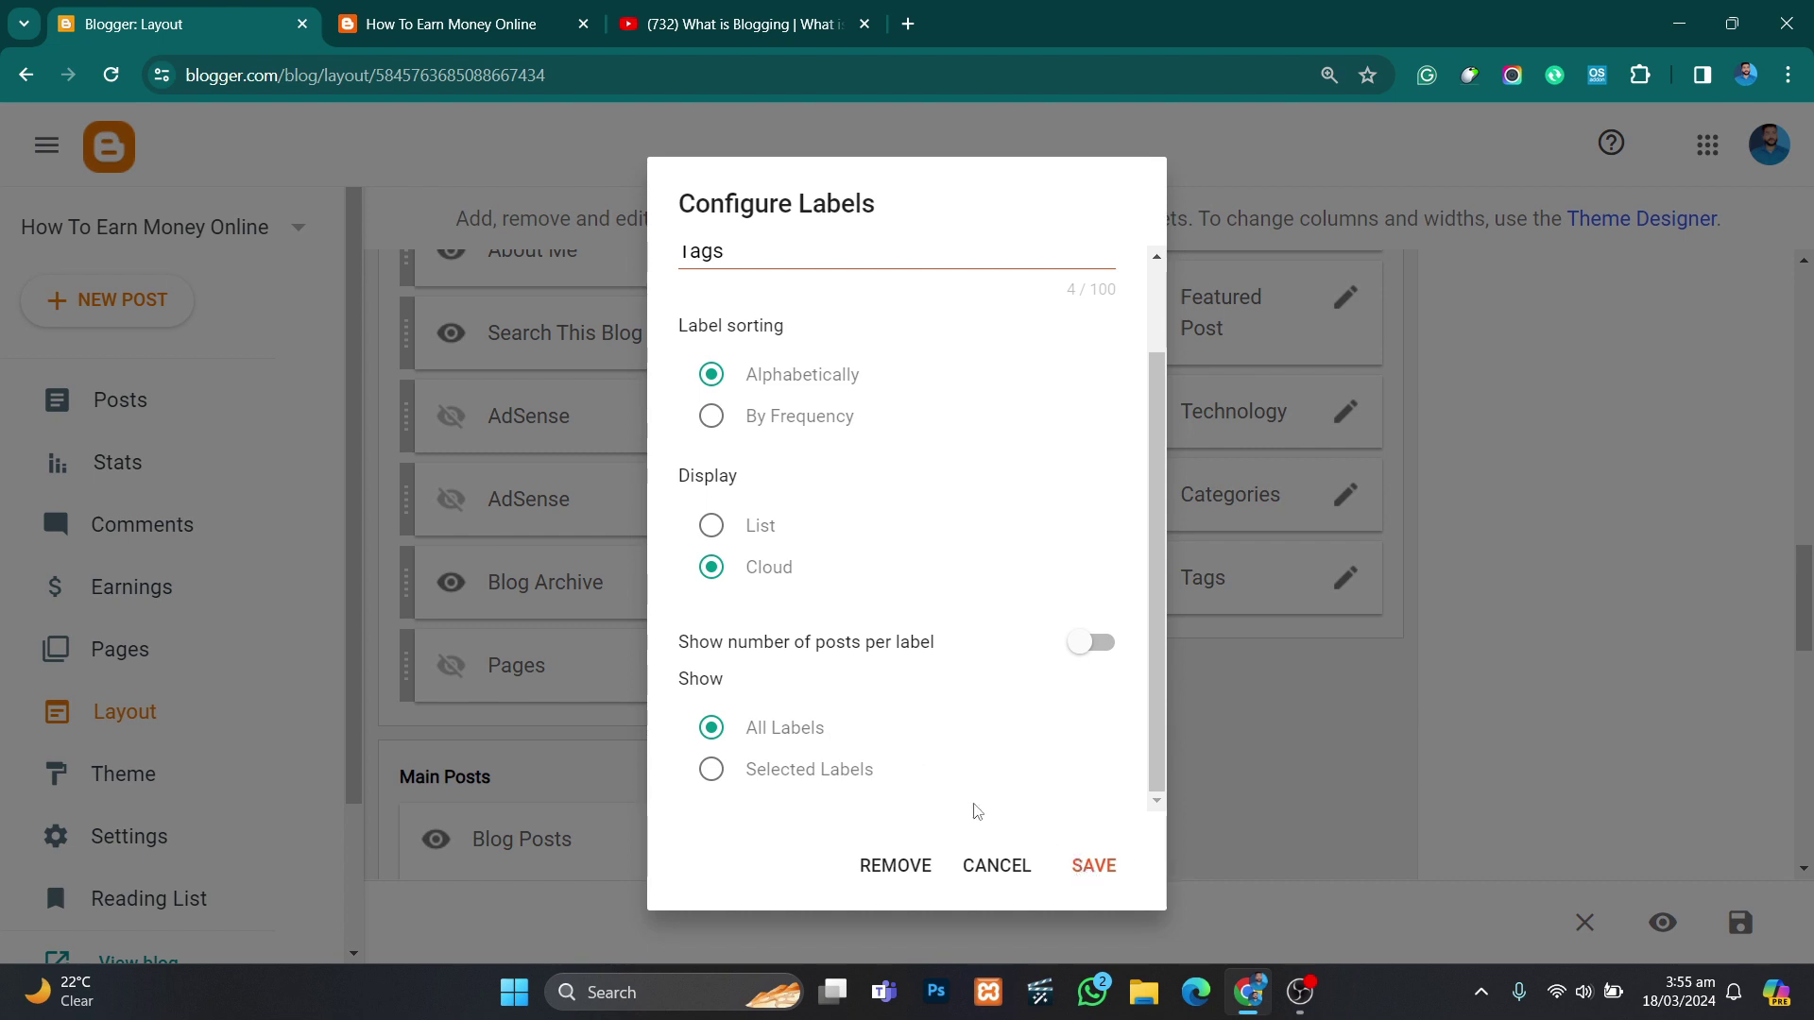
left_click(713, 770)
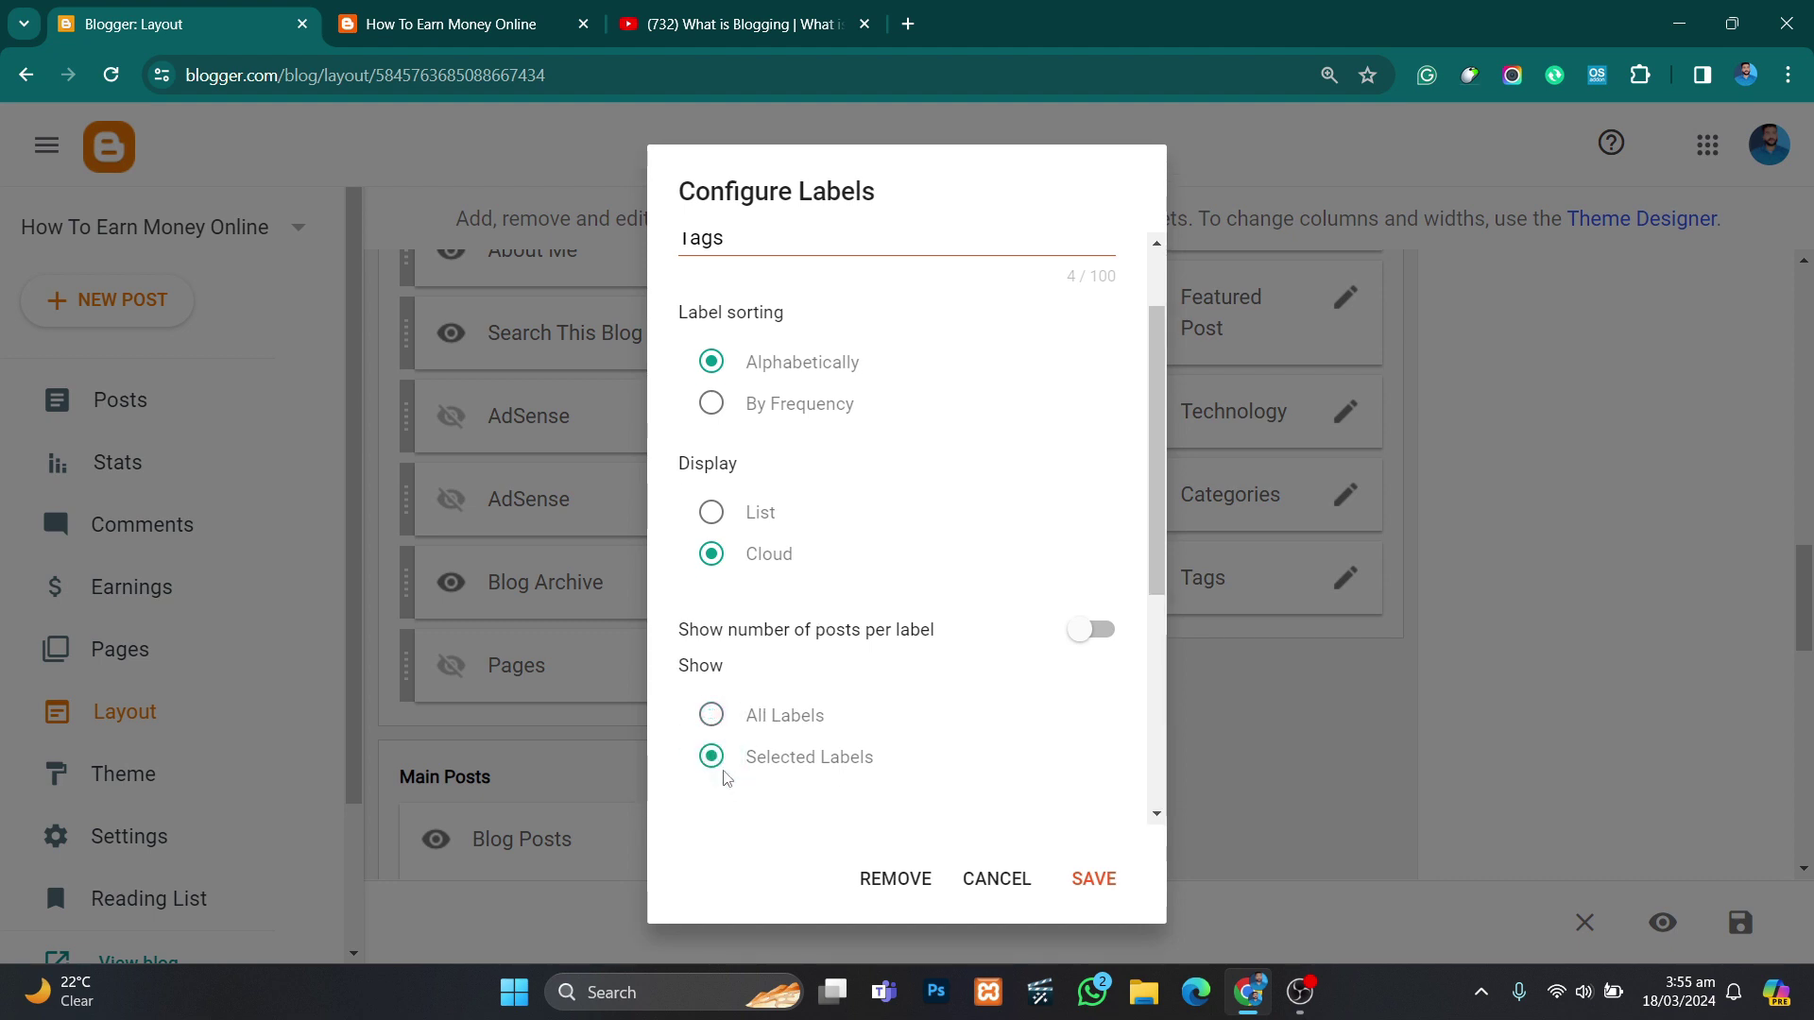
left_click(740, 730)
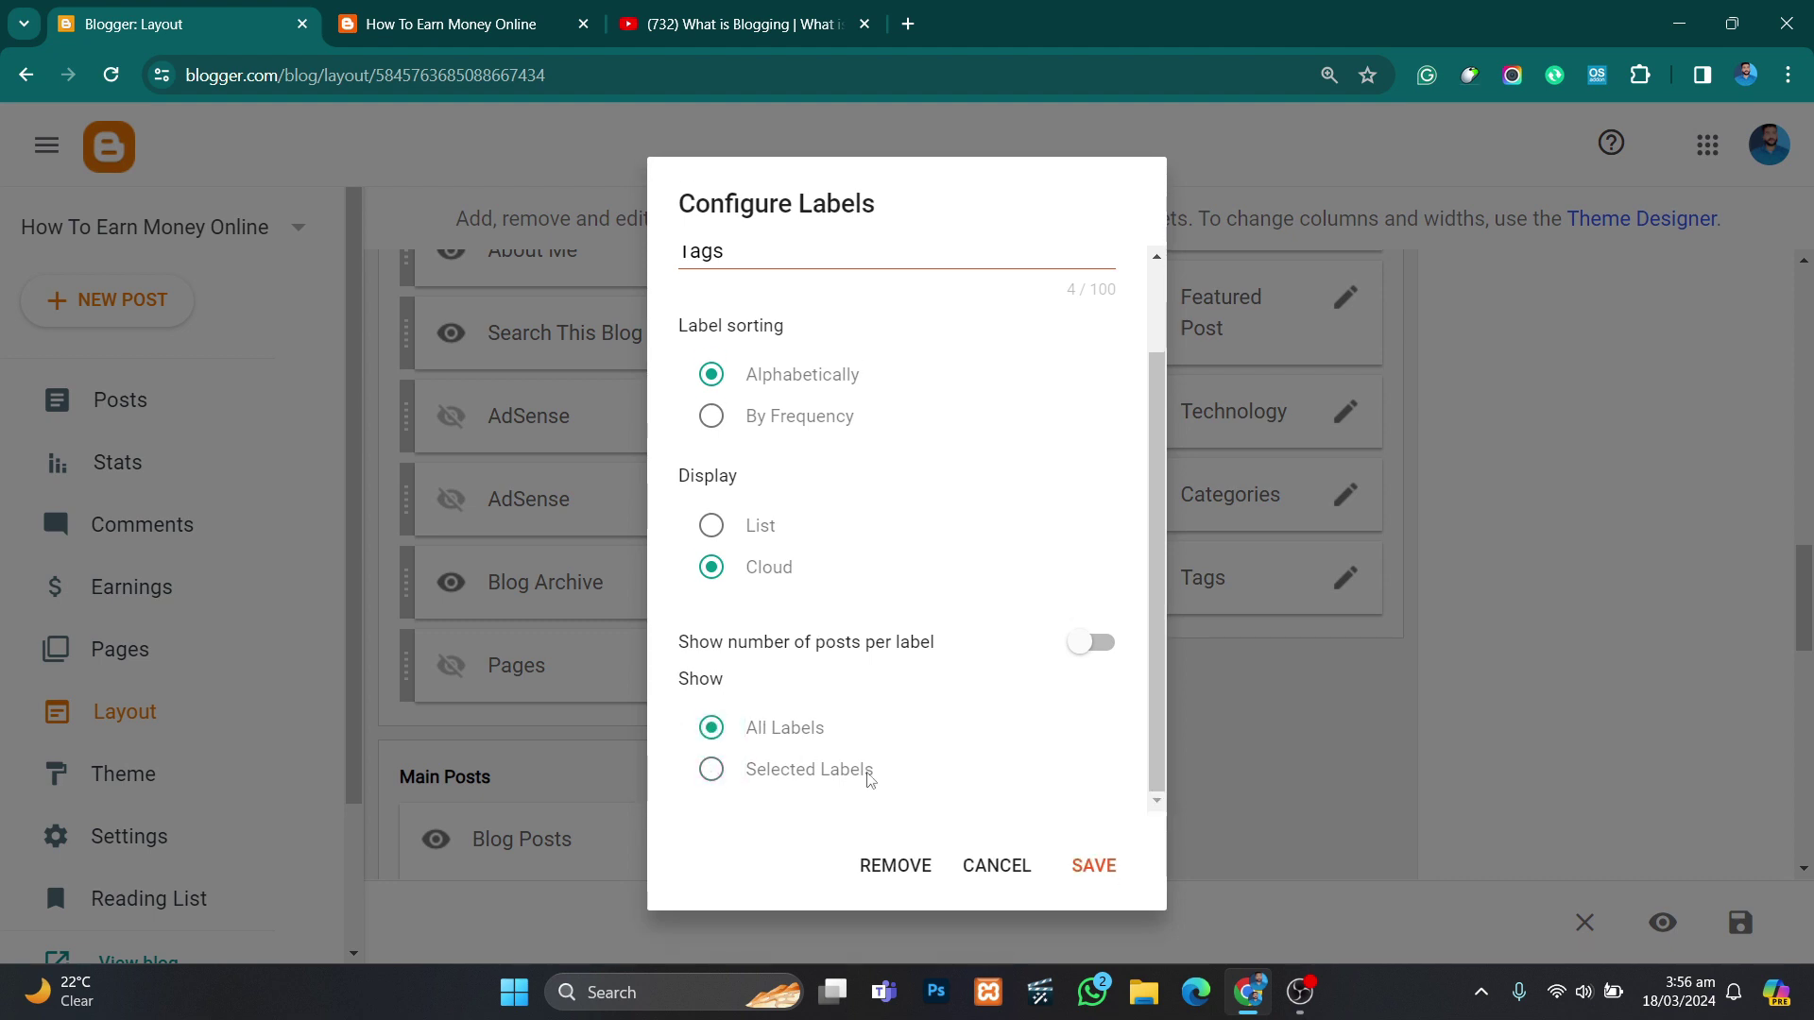
left_click(1081, 867)
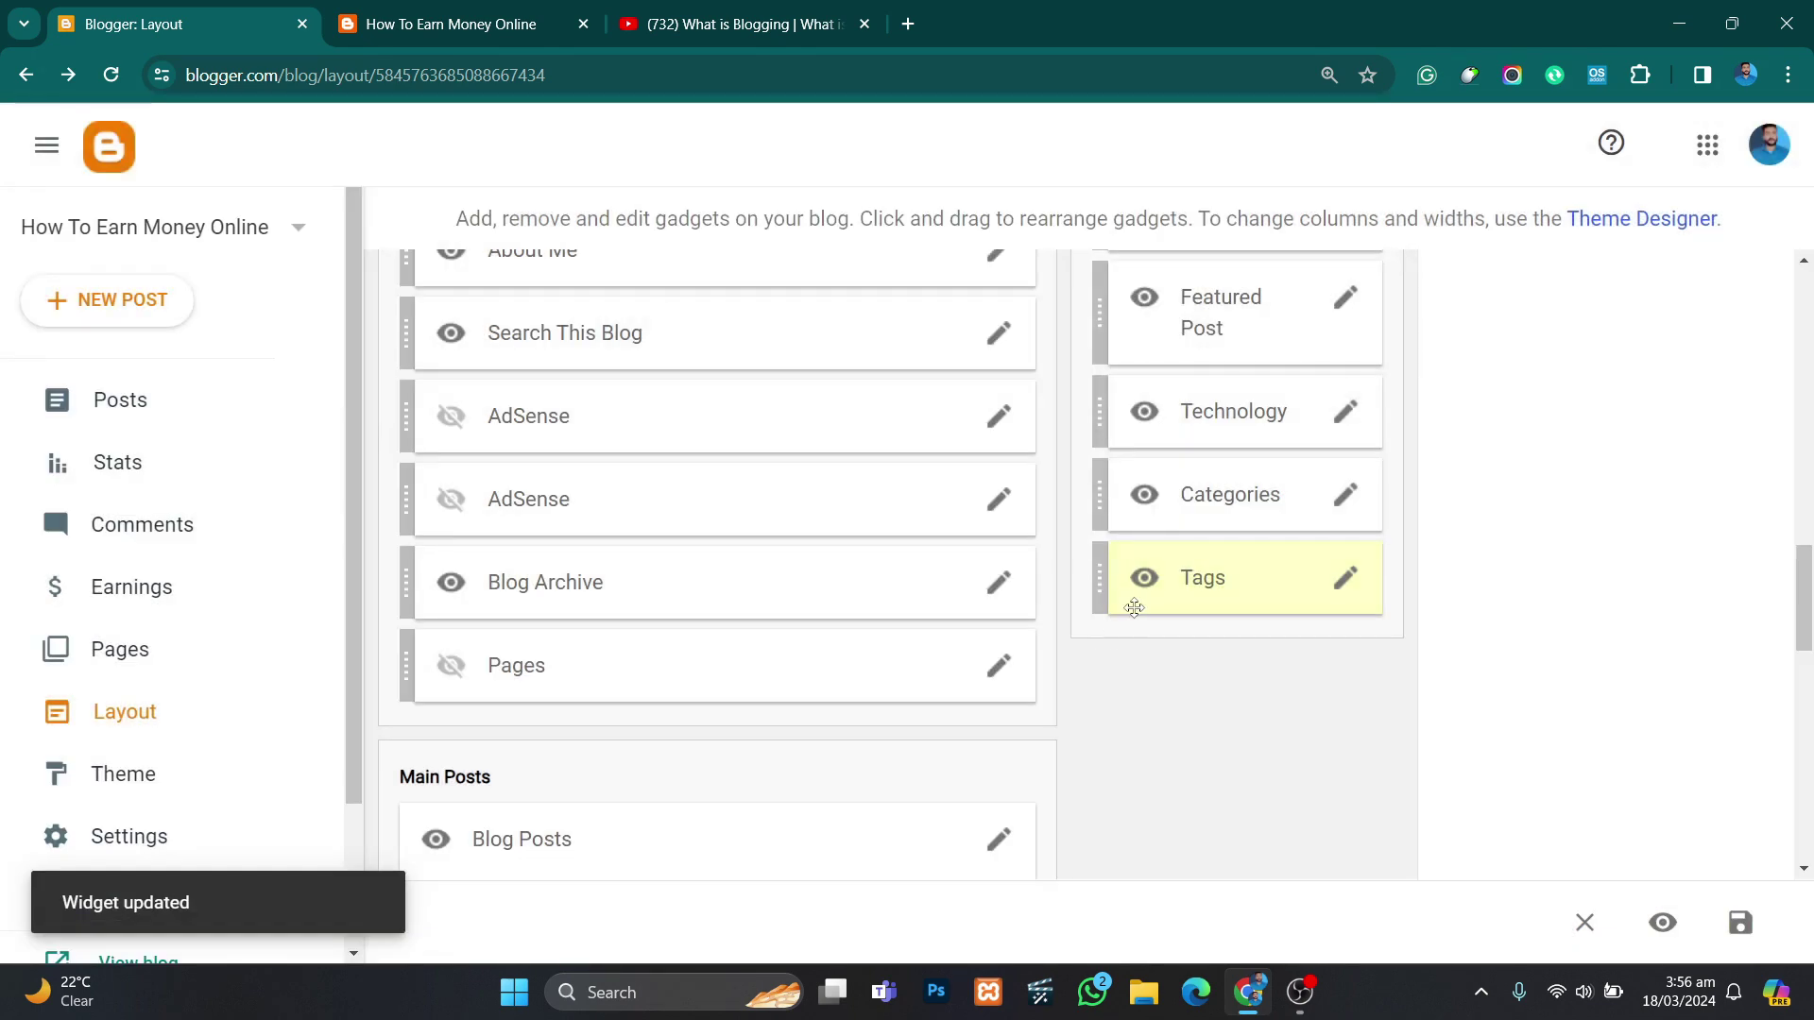
left_click(430, 21)
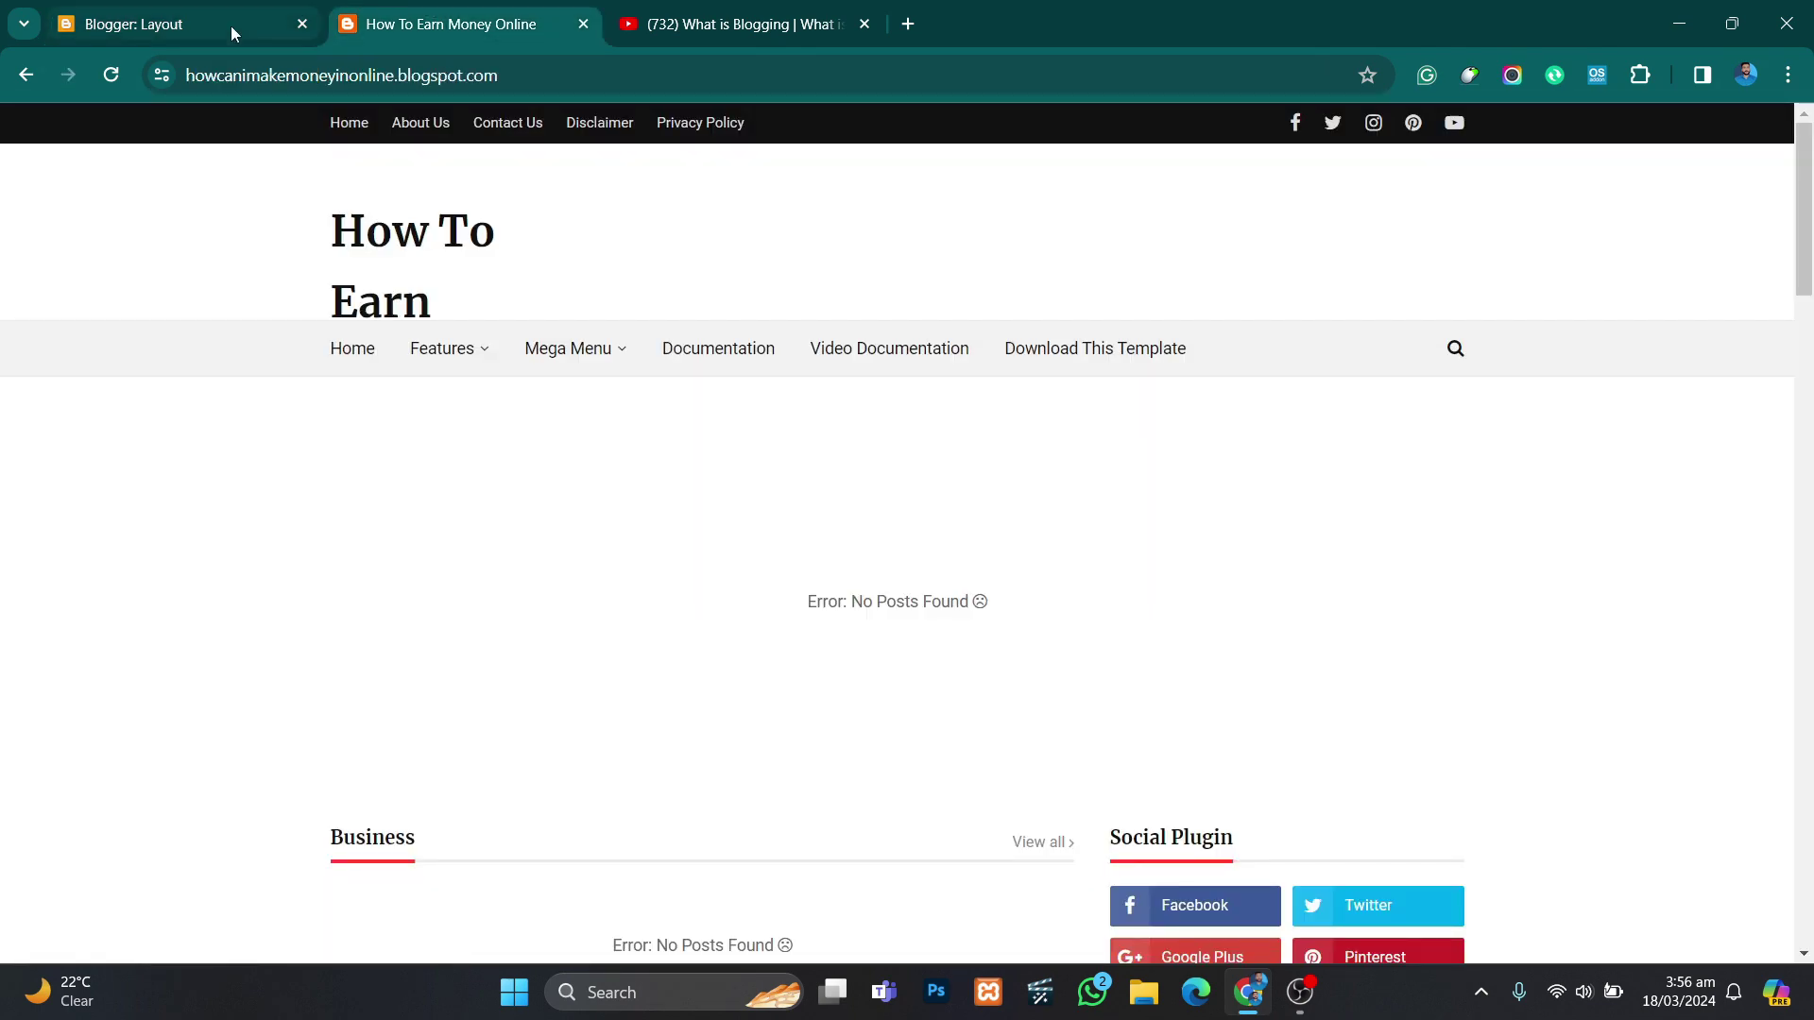
Step: Reload the live blog and examine the Tags section in its sidebar
left_click(111, 75)
scroll(907, 337, "down", 6)
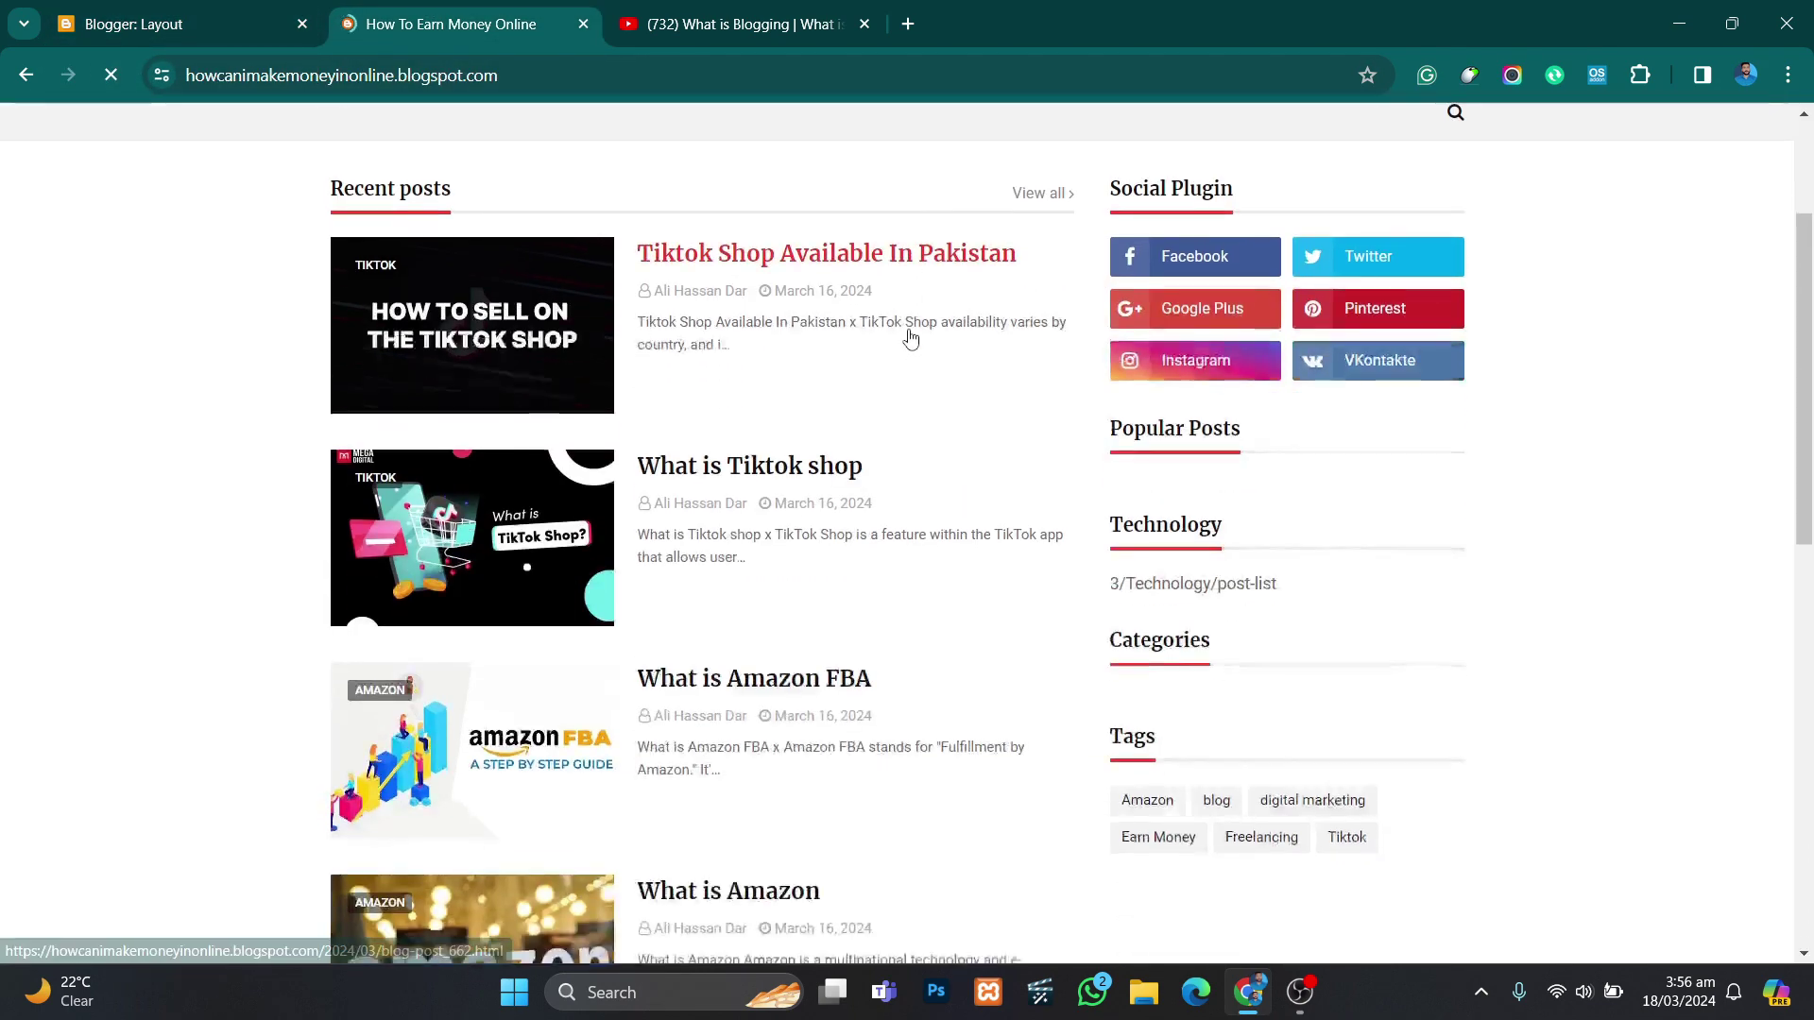
scroll(1219, 576, "down", 1)
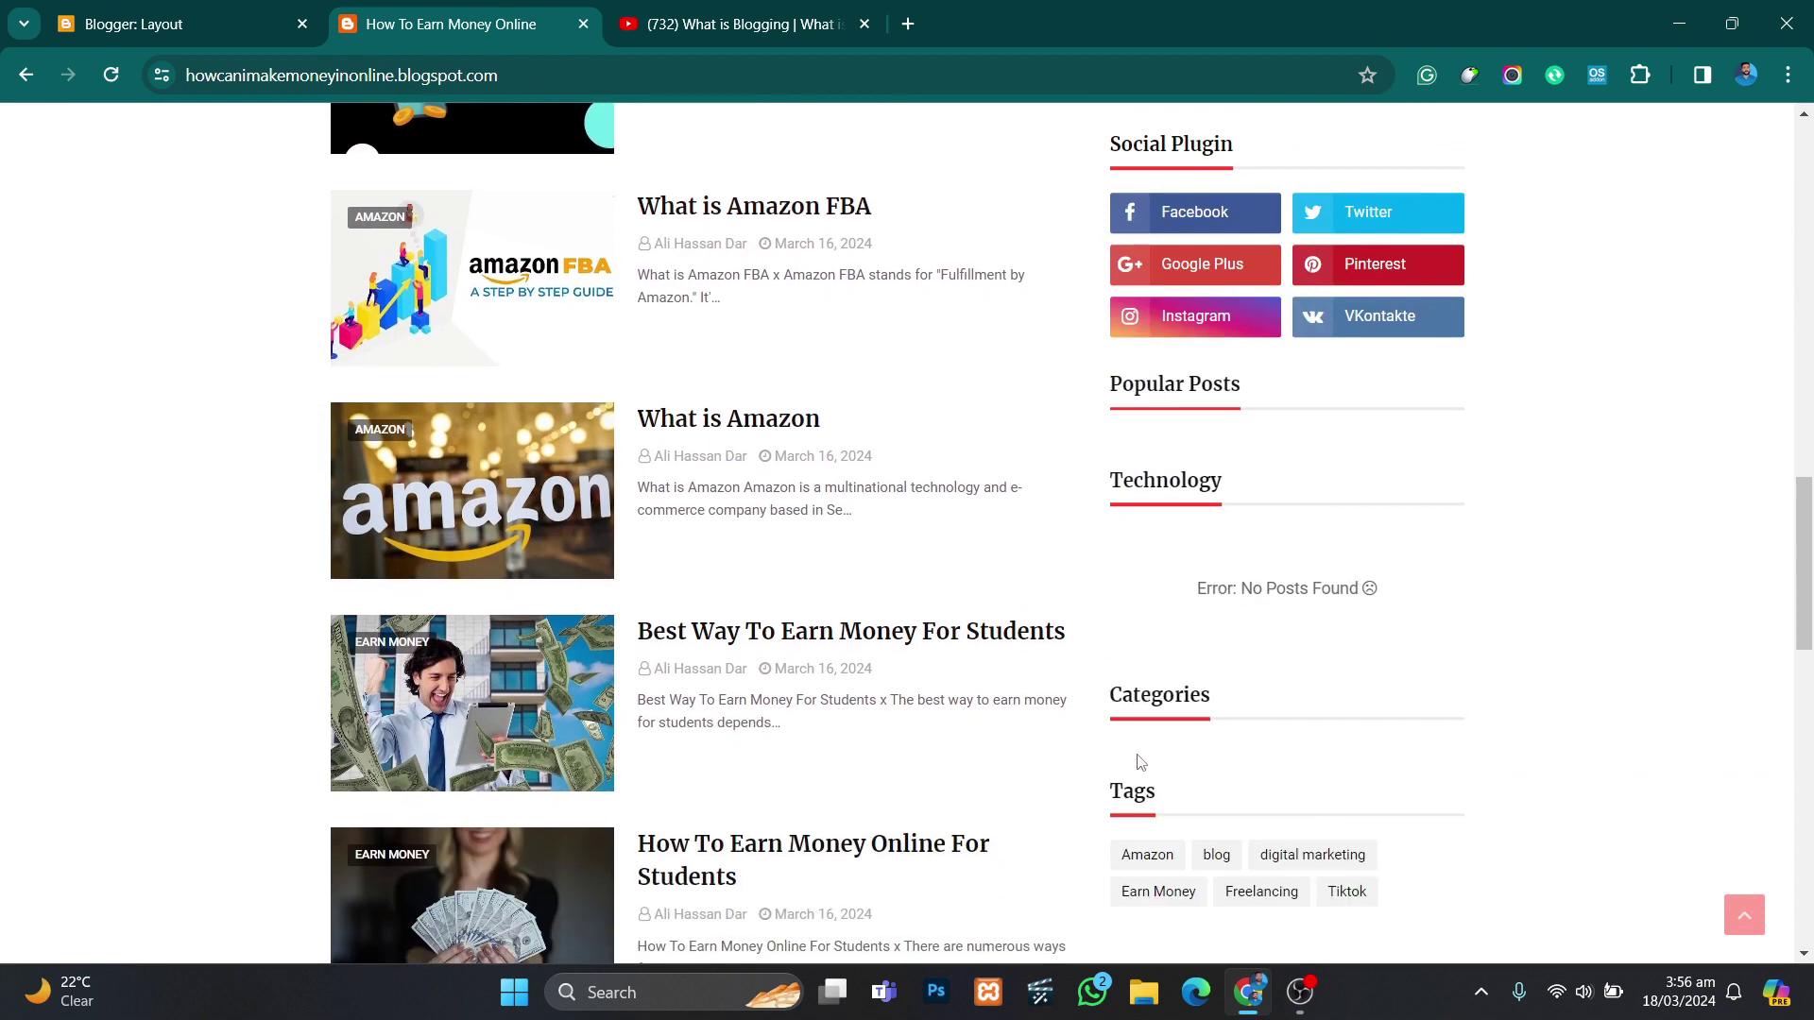
Step: Return to the Blogger layout and save the Tags gadget with alphabetical sorting, Cloud display and All Labels shown
left_click(222, 9)
scroll(1262, 510, "down", 1)
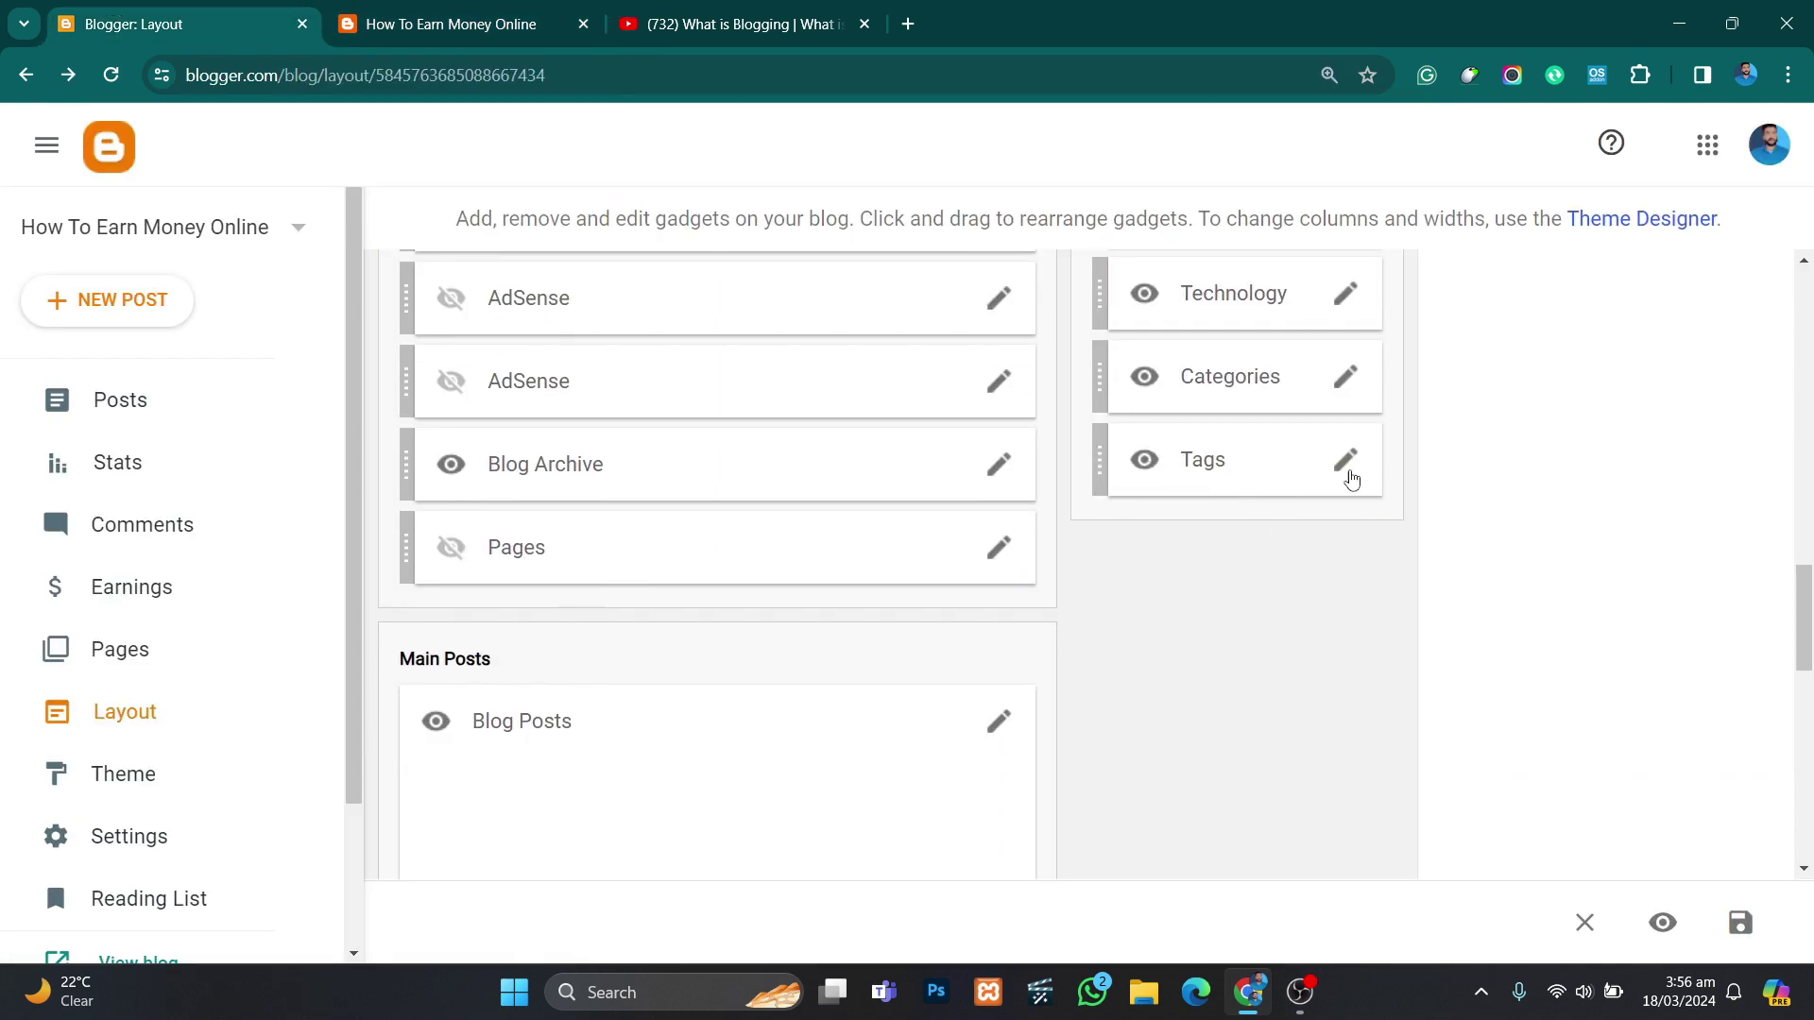
left_click(1343, 463)
scroll(915, 547, "down", 2)
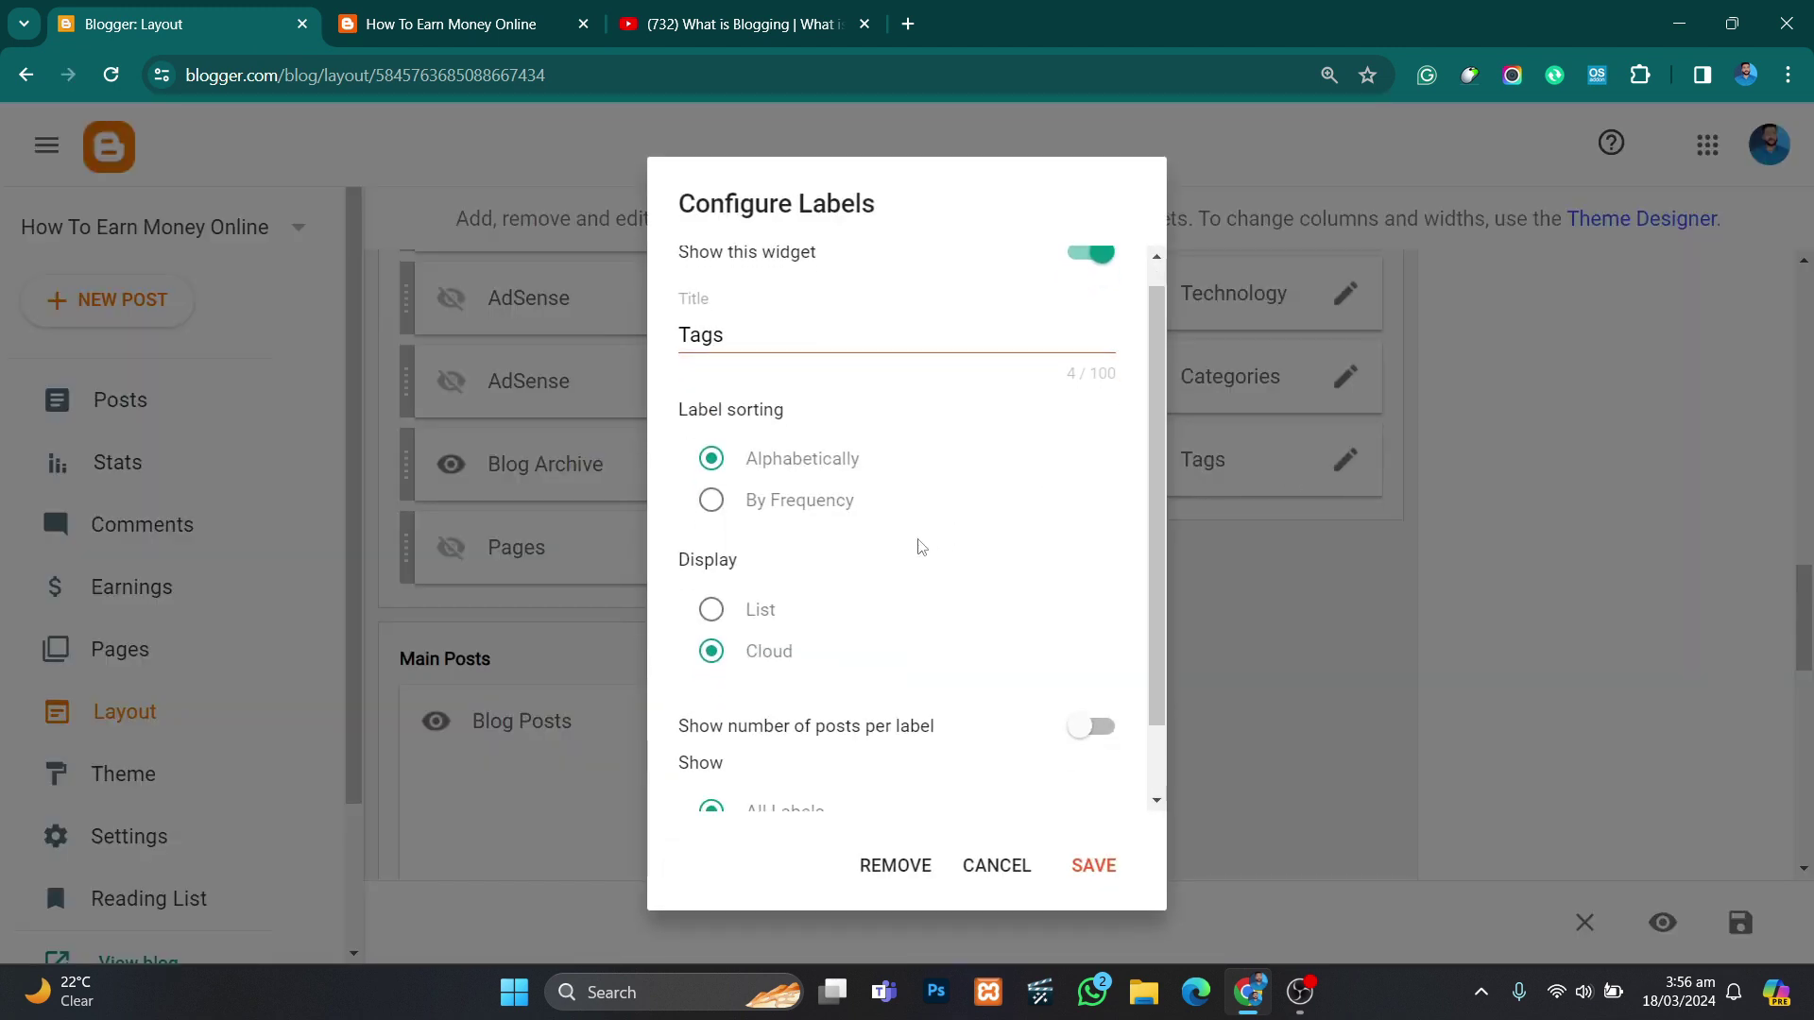
left_click(1096, 871)
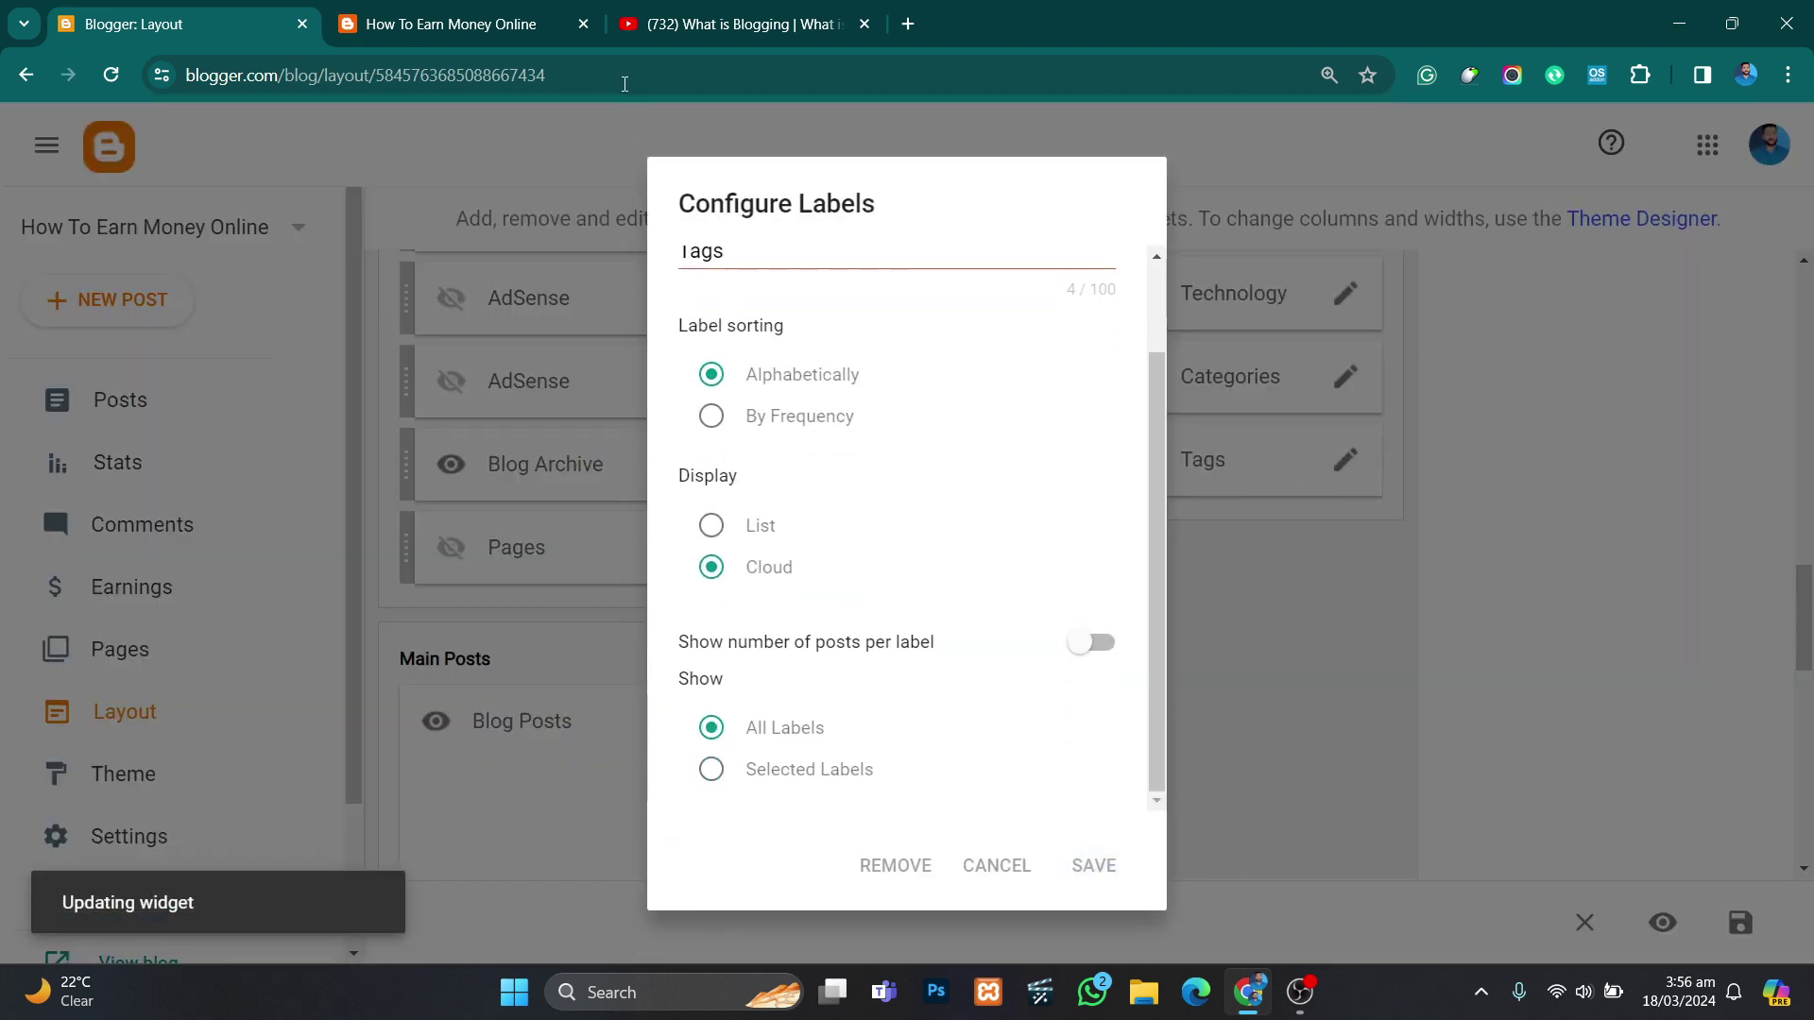
Step: Switch to the live blog and open the posts labelled Amazon from its Tags section
left_click(543, 17)
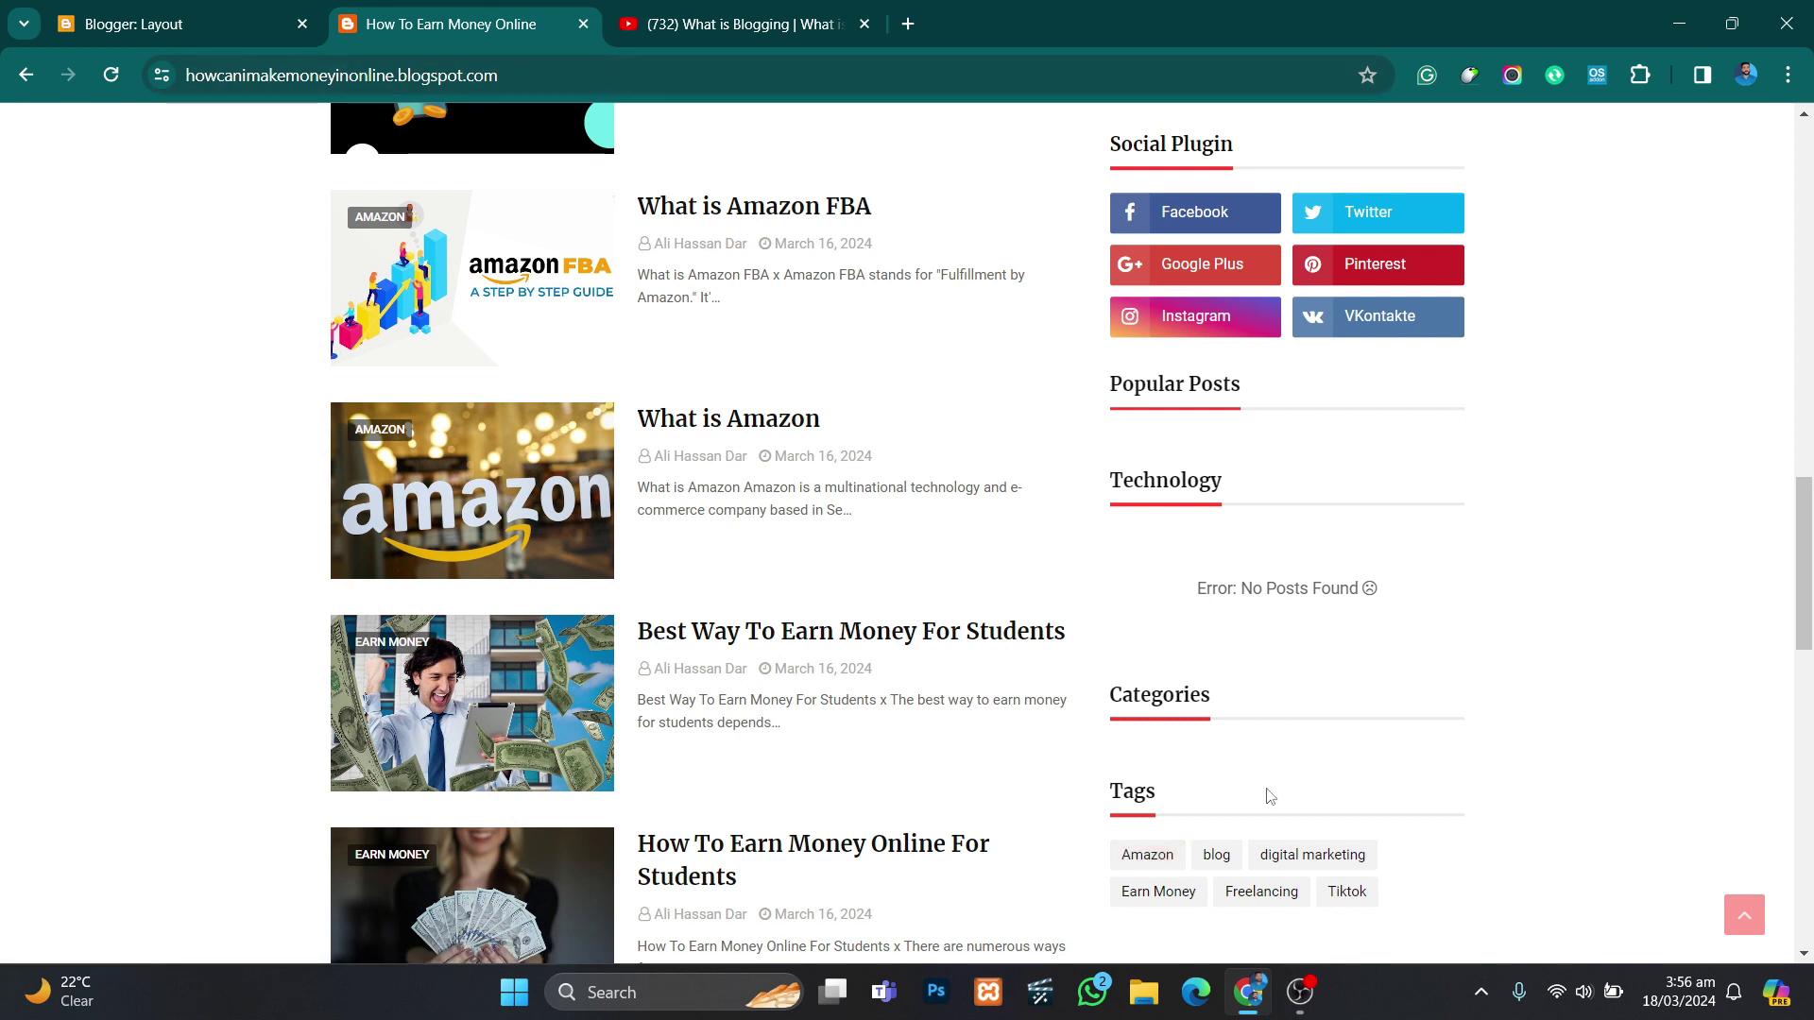
left_click(1154, 868)
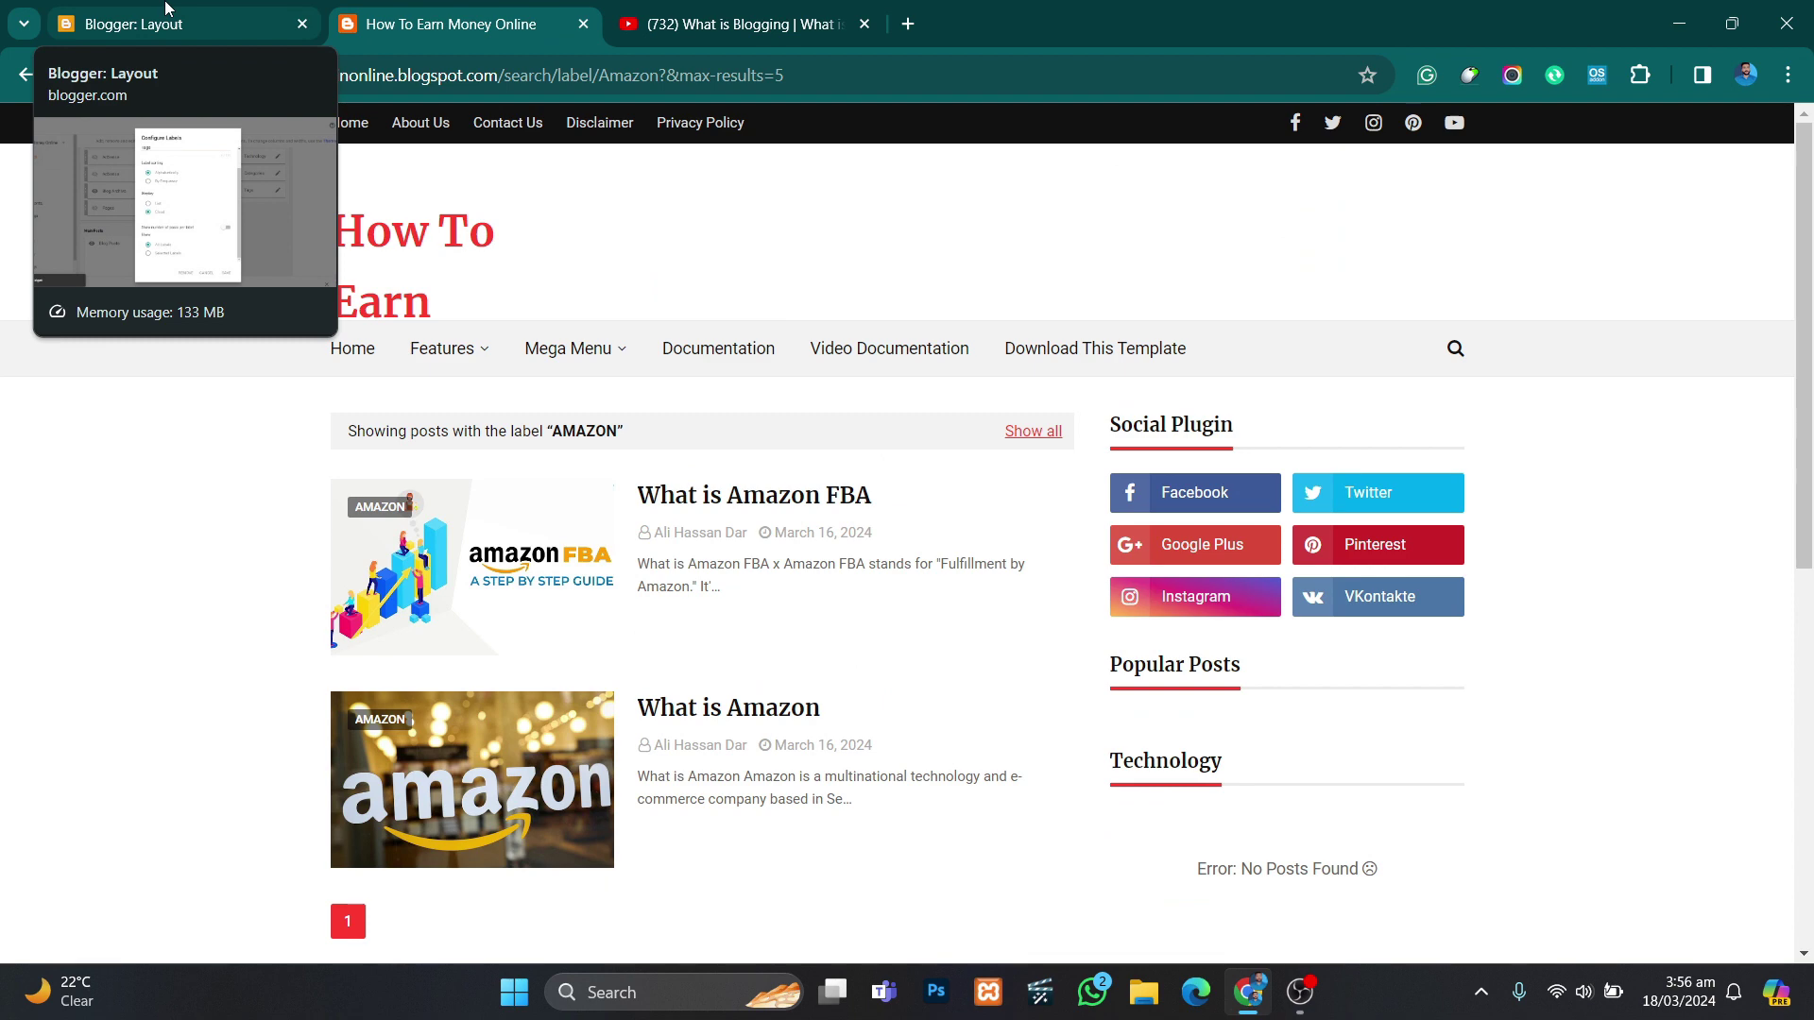
Step: Find the Hot Posts gadget in the Blogger layout and check the corresponding area on the live blog's home page
left_click(166, 8)
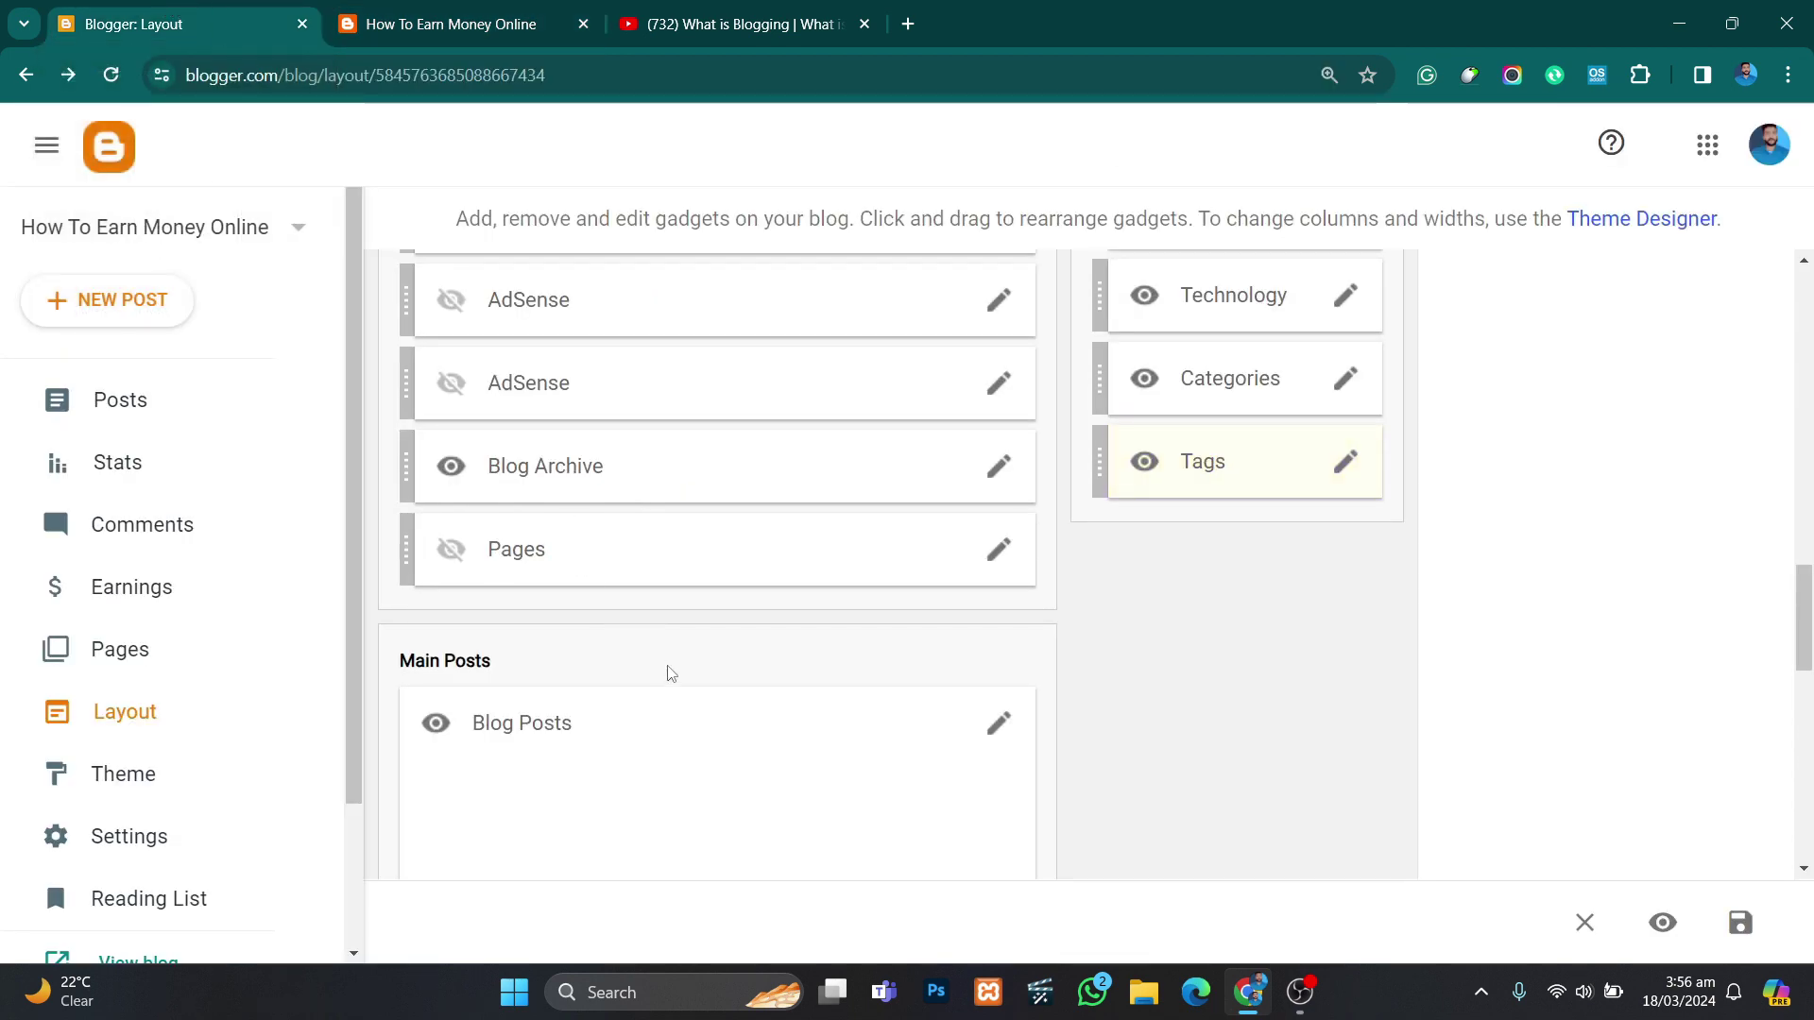
scroll(669, 676, "up", 3)
scroll(669, 667, "up", 12)
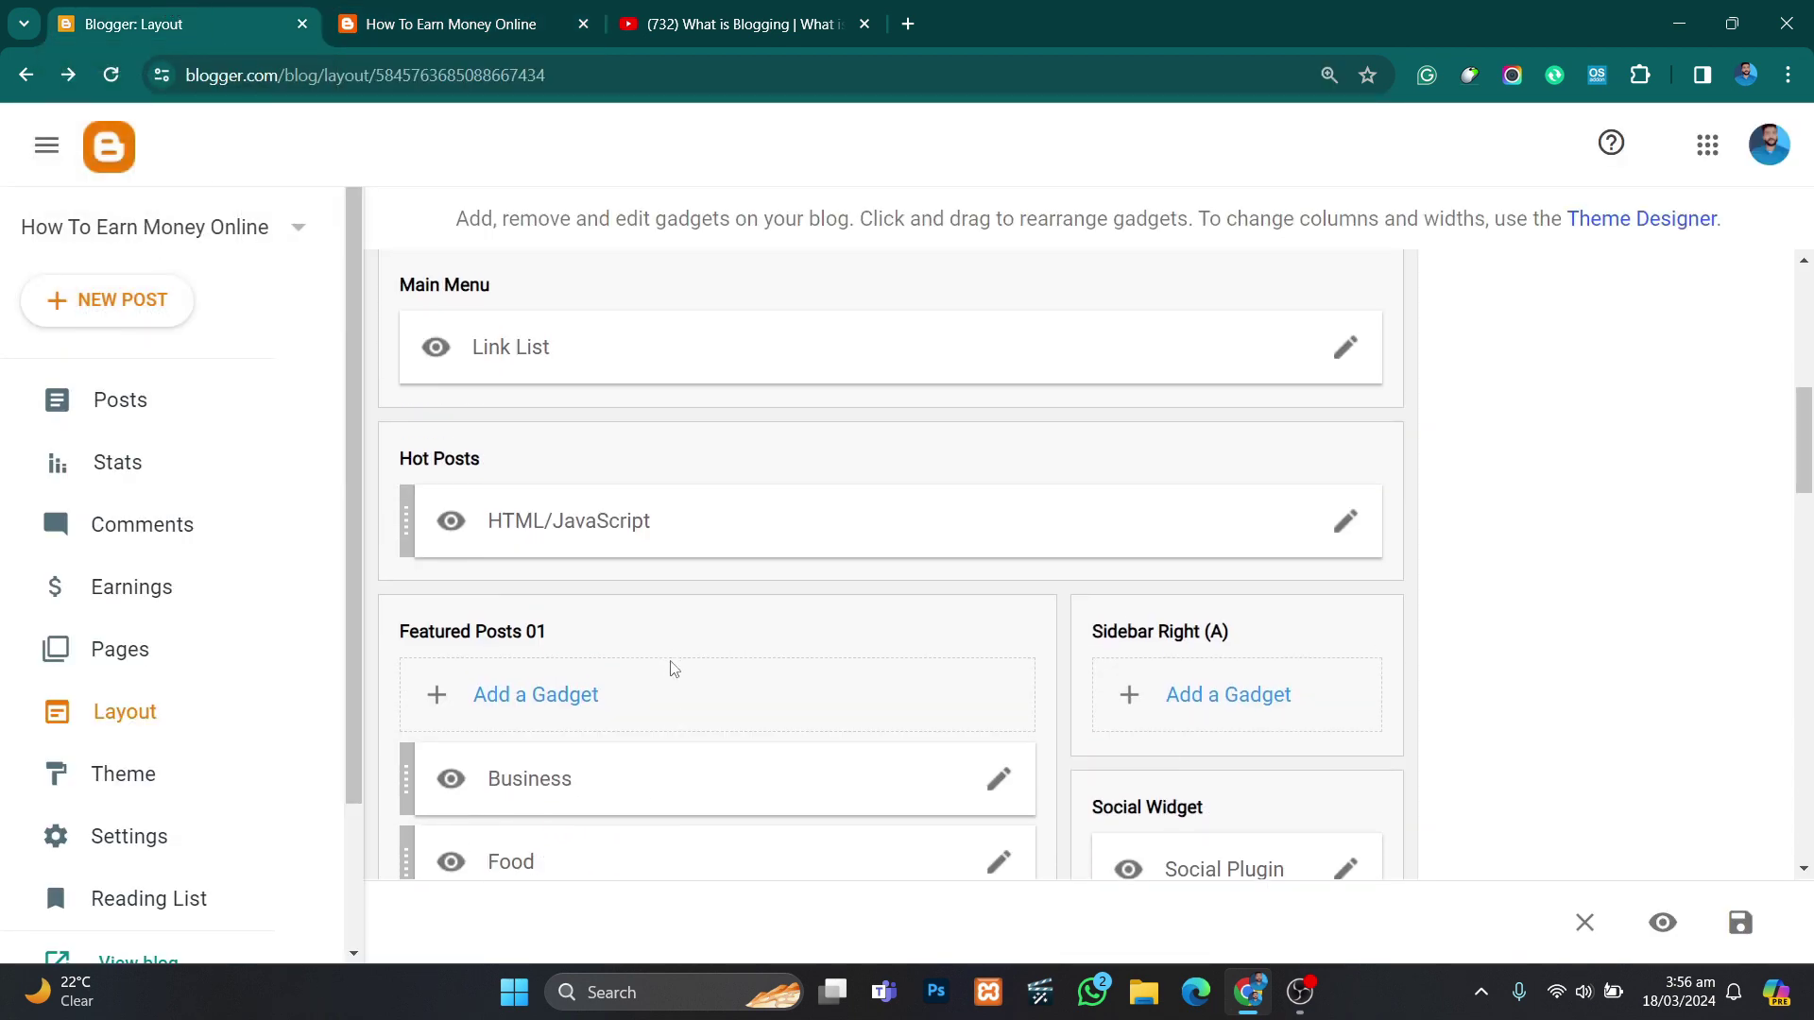
scroll(671, 667, "up", 2)
scroll(670, 667, "down", 4)
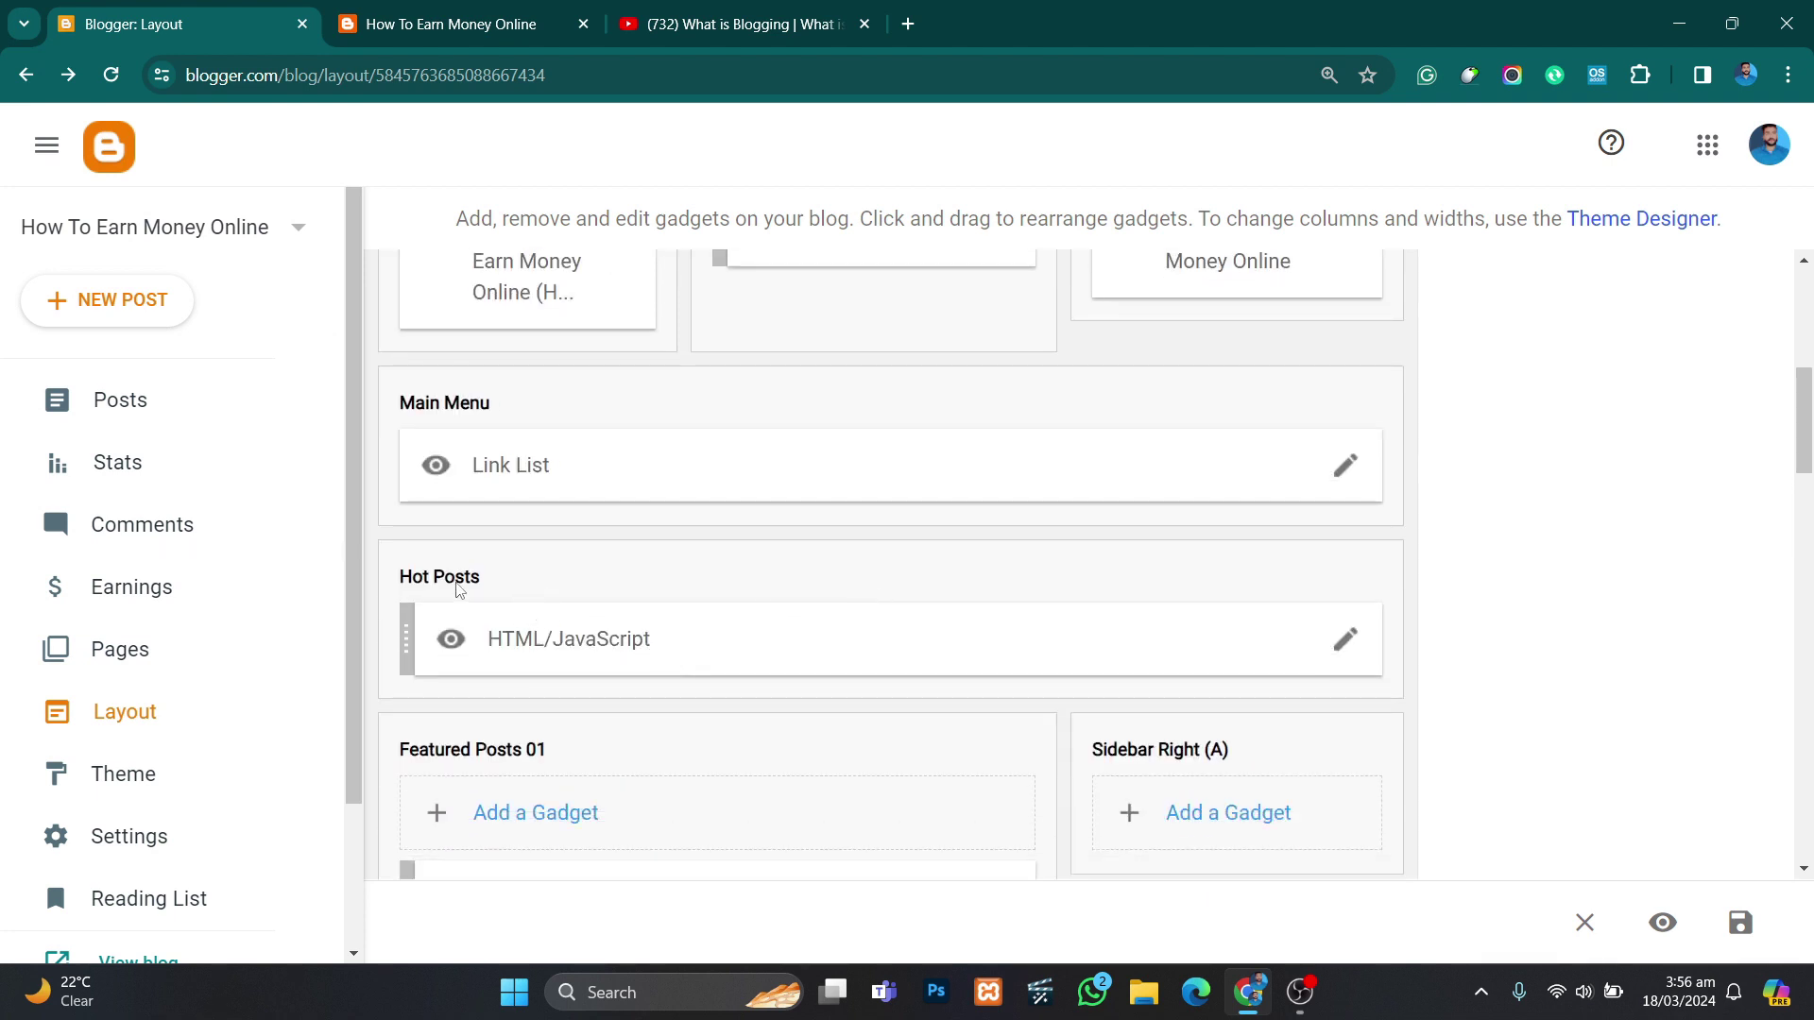
left_click(413, 24)
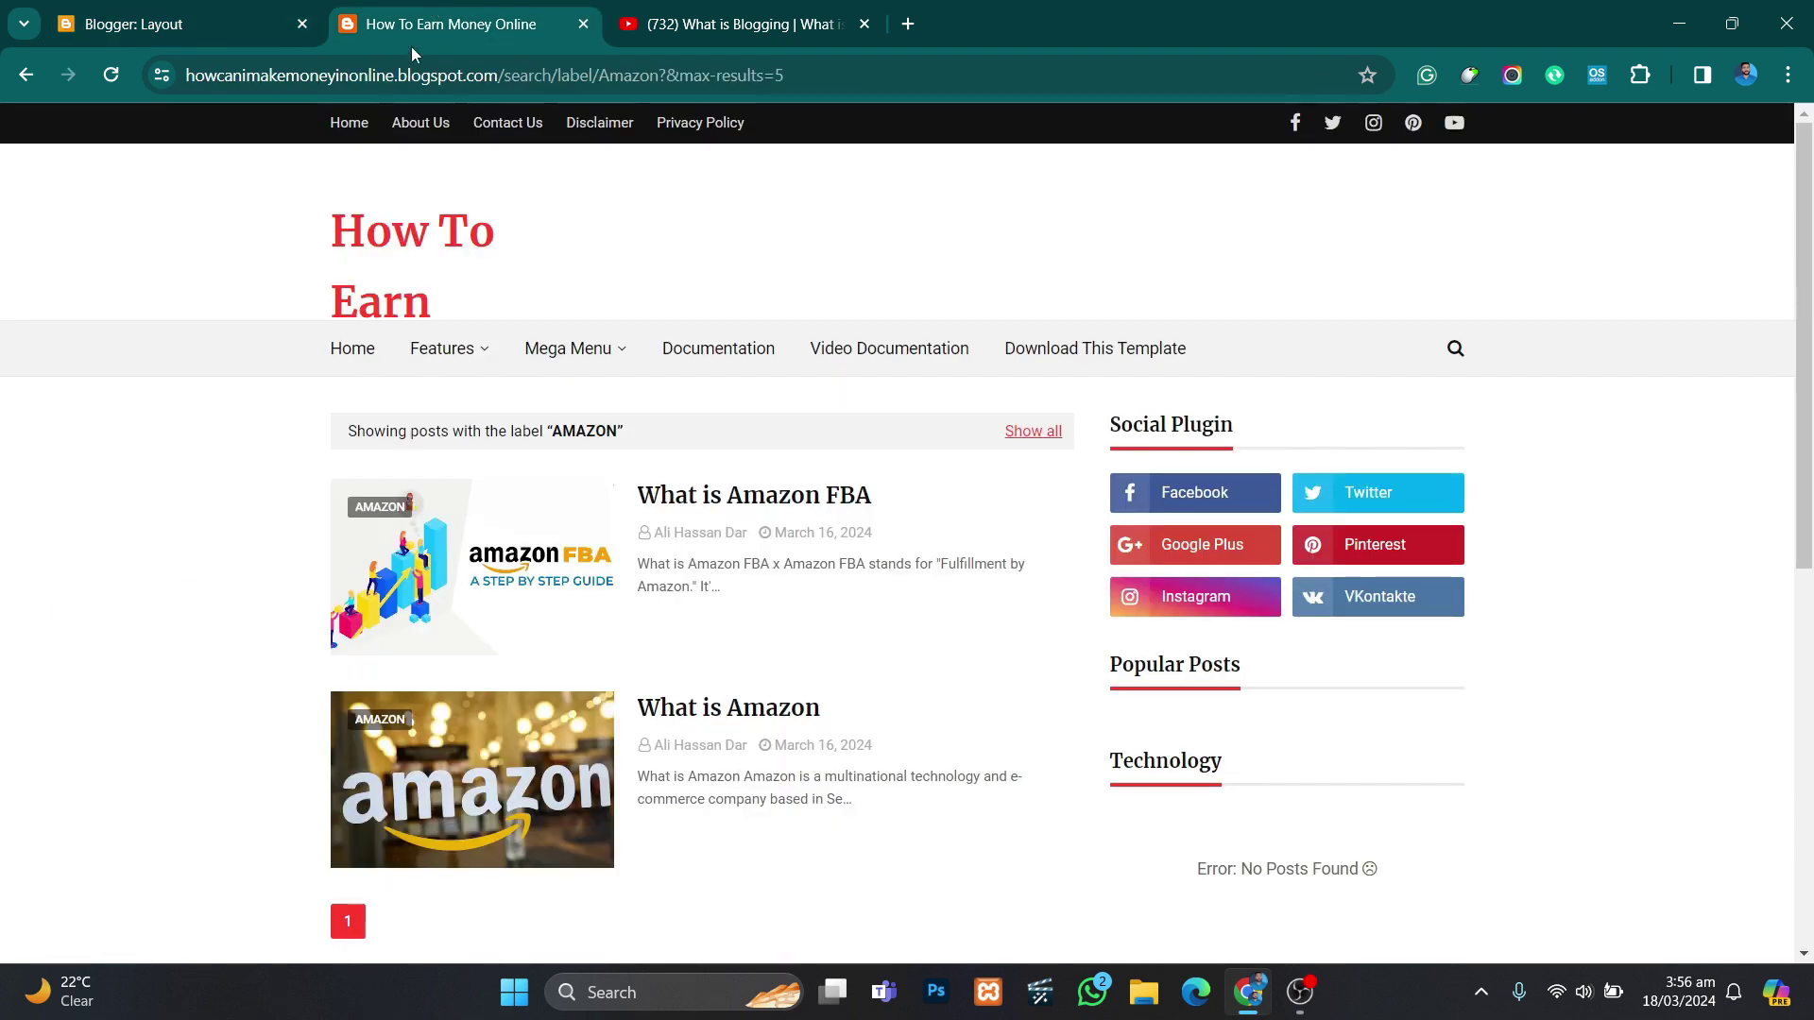
left_click(392, 284)
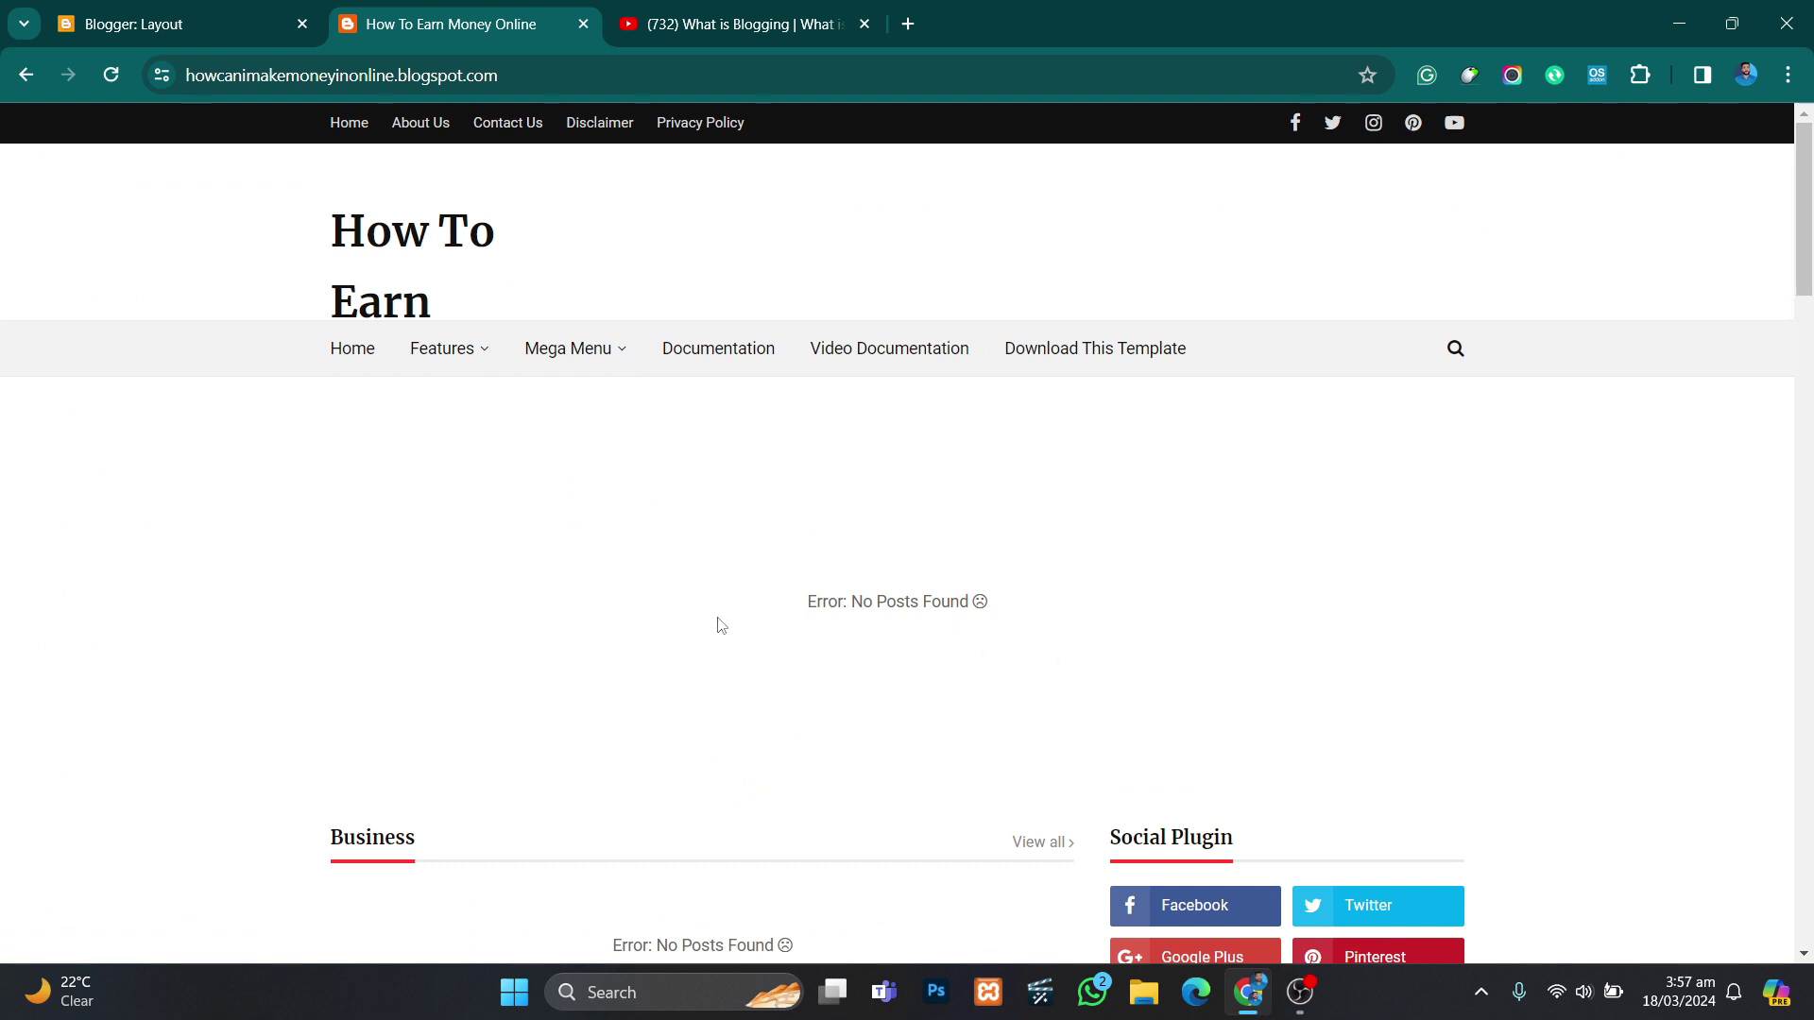
Step: In the Blogger layout, set the Hot Posts HTML/JavaScript gadget's content to recent/hot-posts and save it
left_click(203, 12)
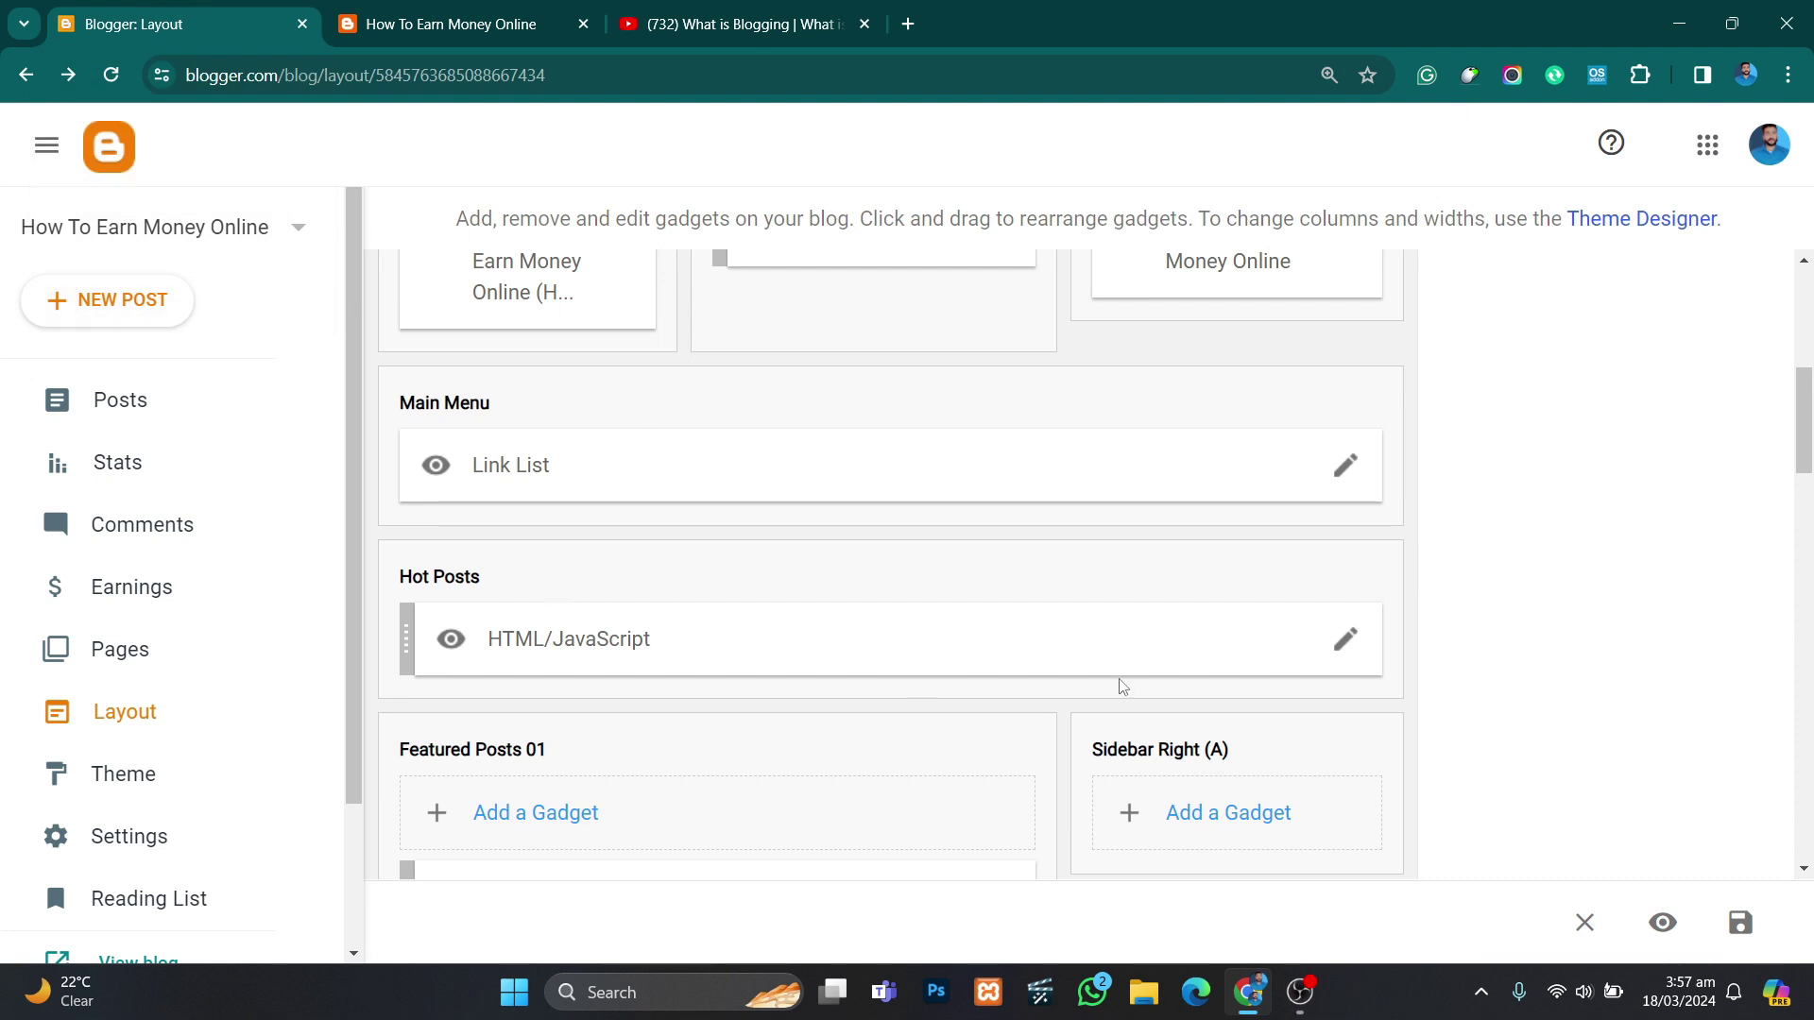
left_click(1346, 640)
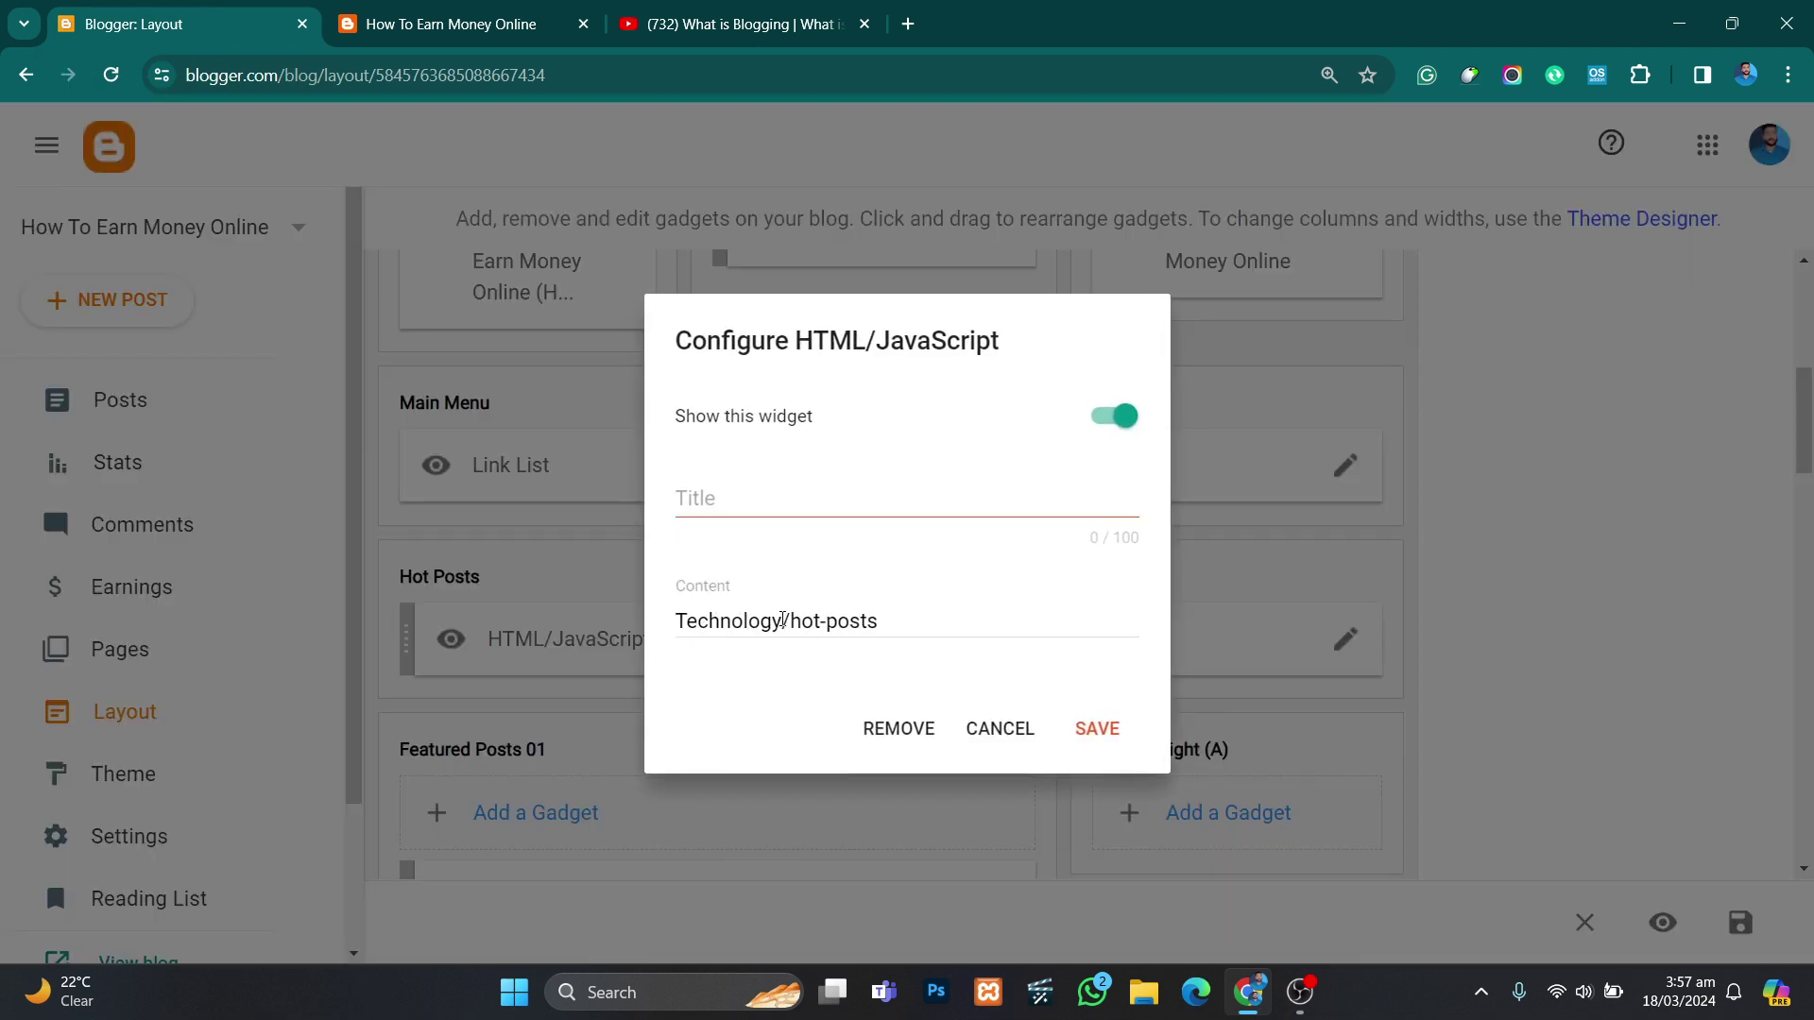
left_click_drag(782, 620, 673, 626)
key("BackSpace")
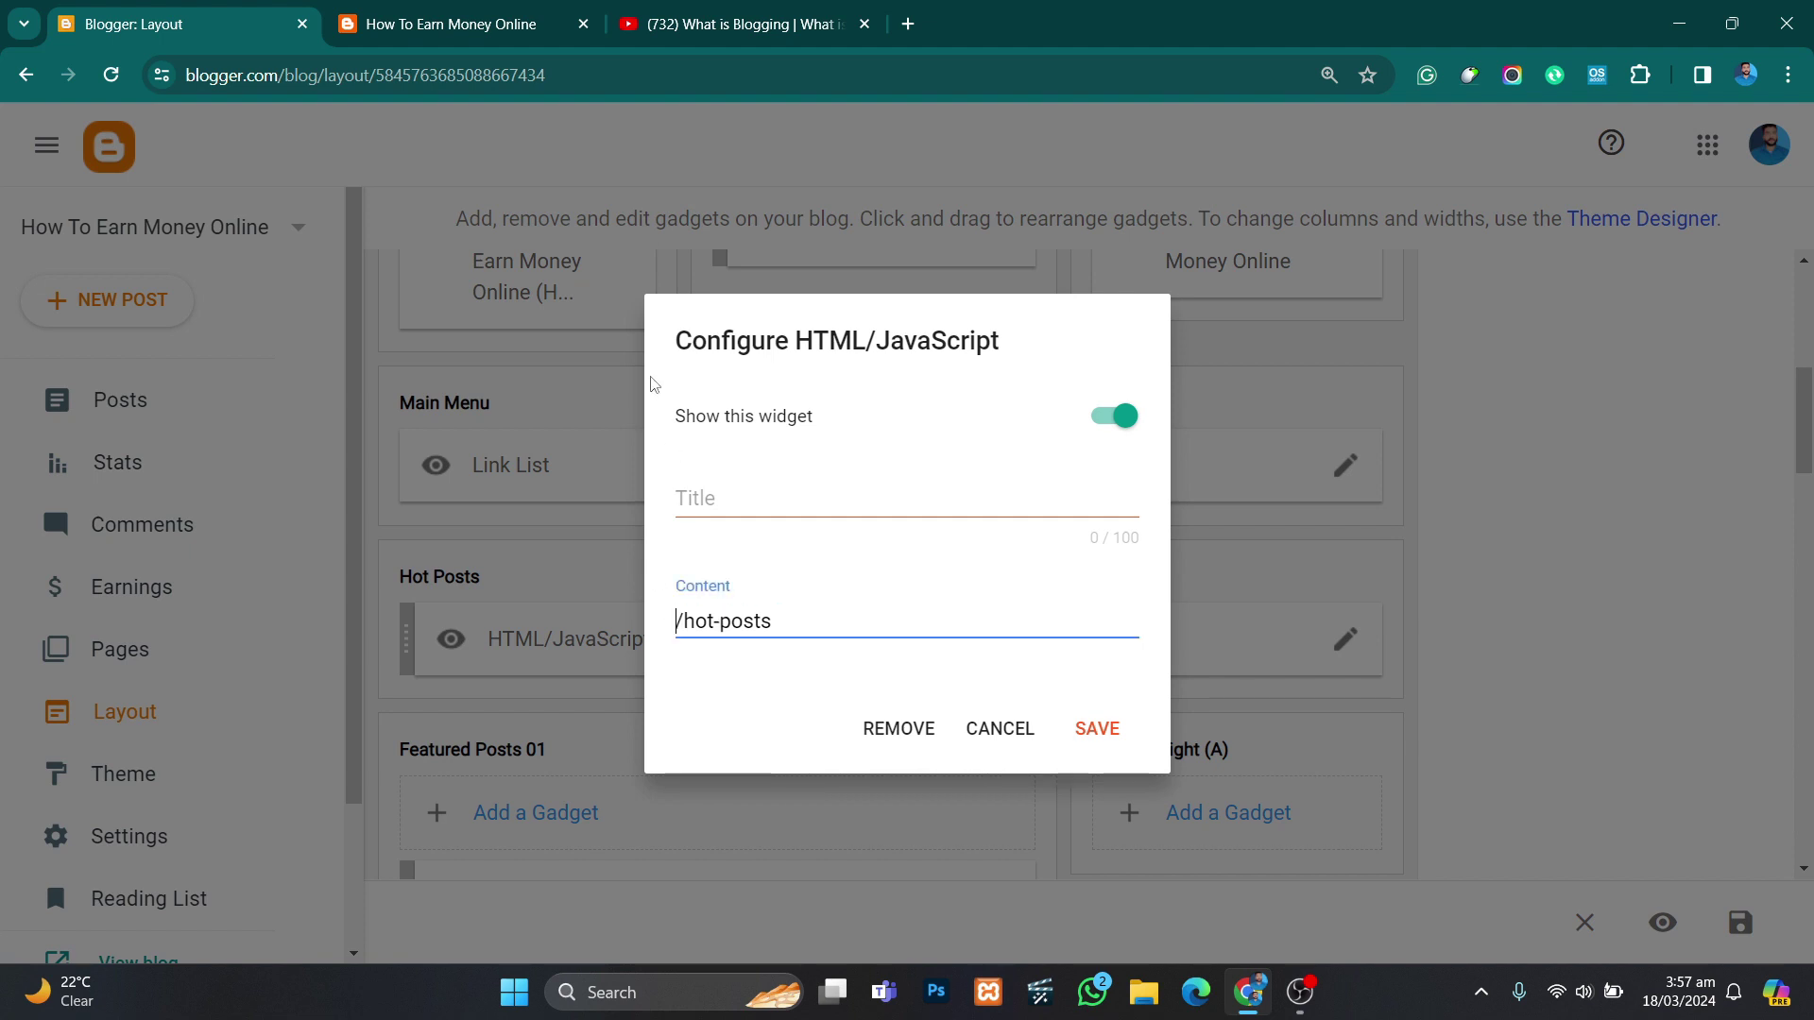
type("recent")
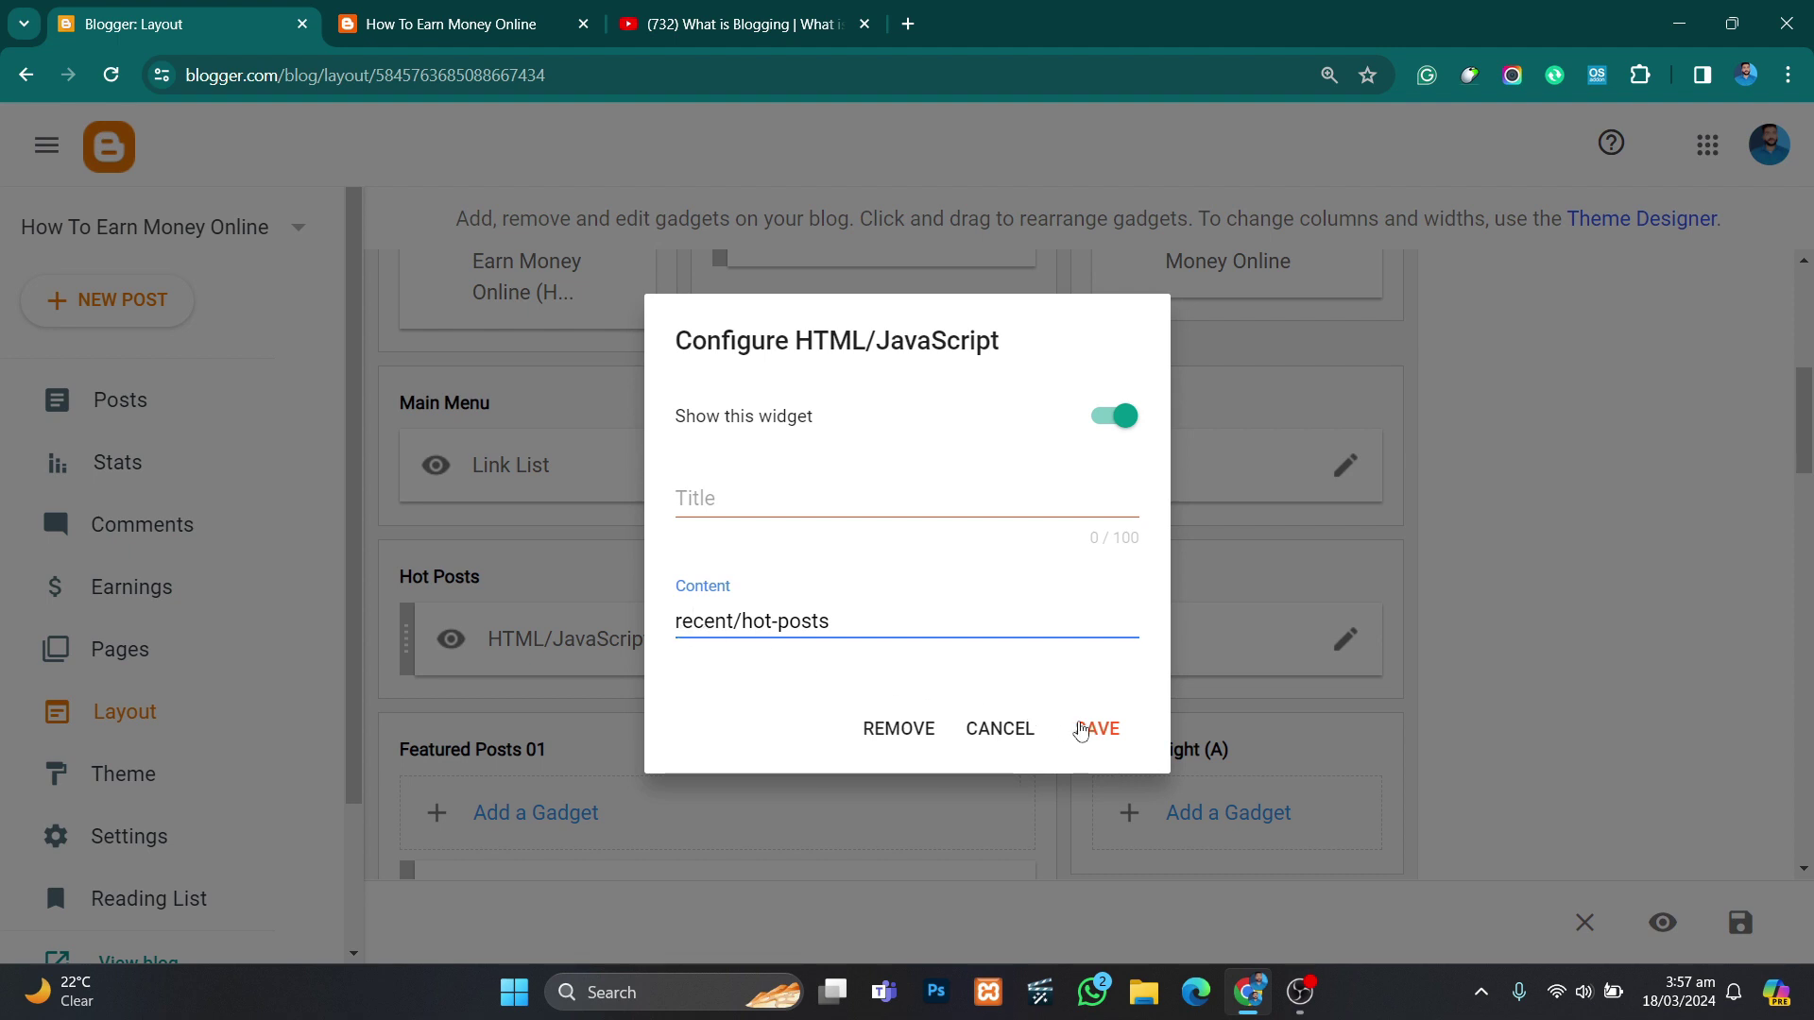
left_click(1082, 729)
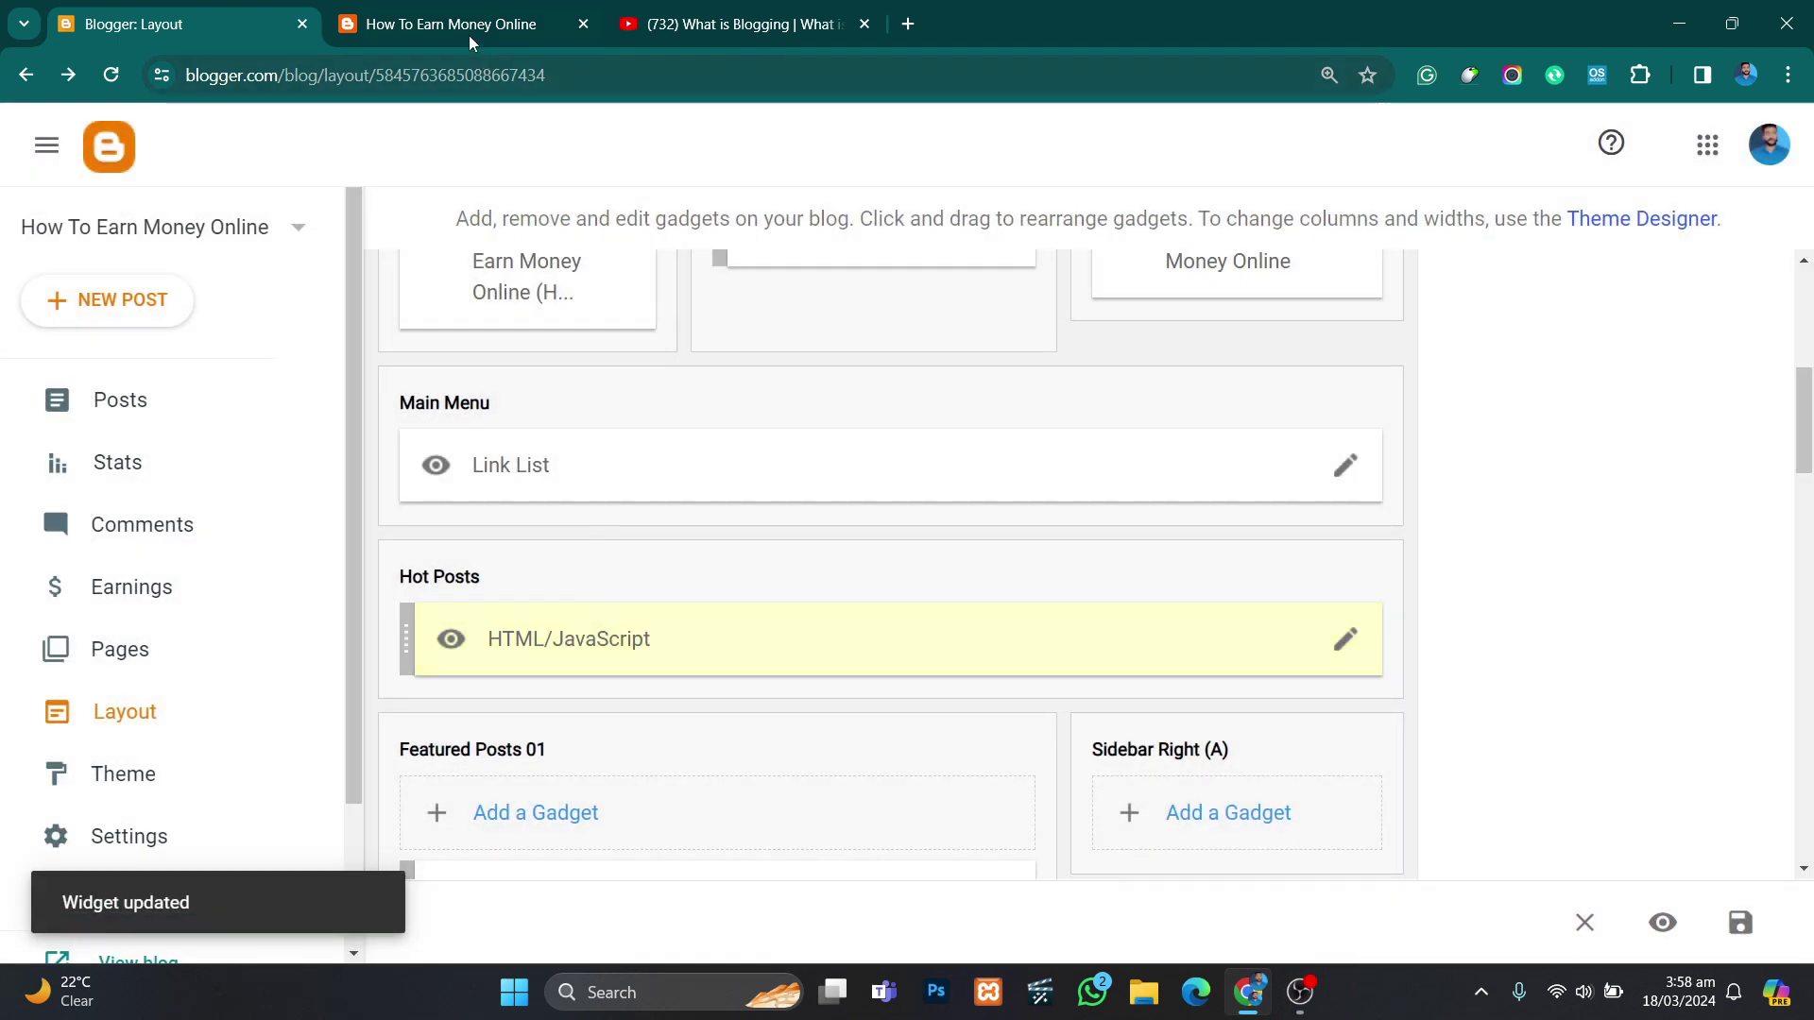
Step: Open the live blog from Blogger in a new tab and examine the hot posts block below the main menu
scroll(90, 773, "down", 2)
left_click(122, 786)
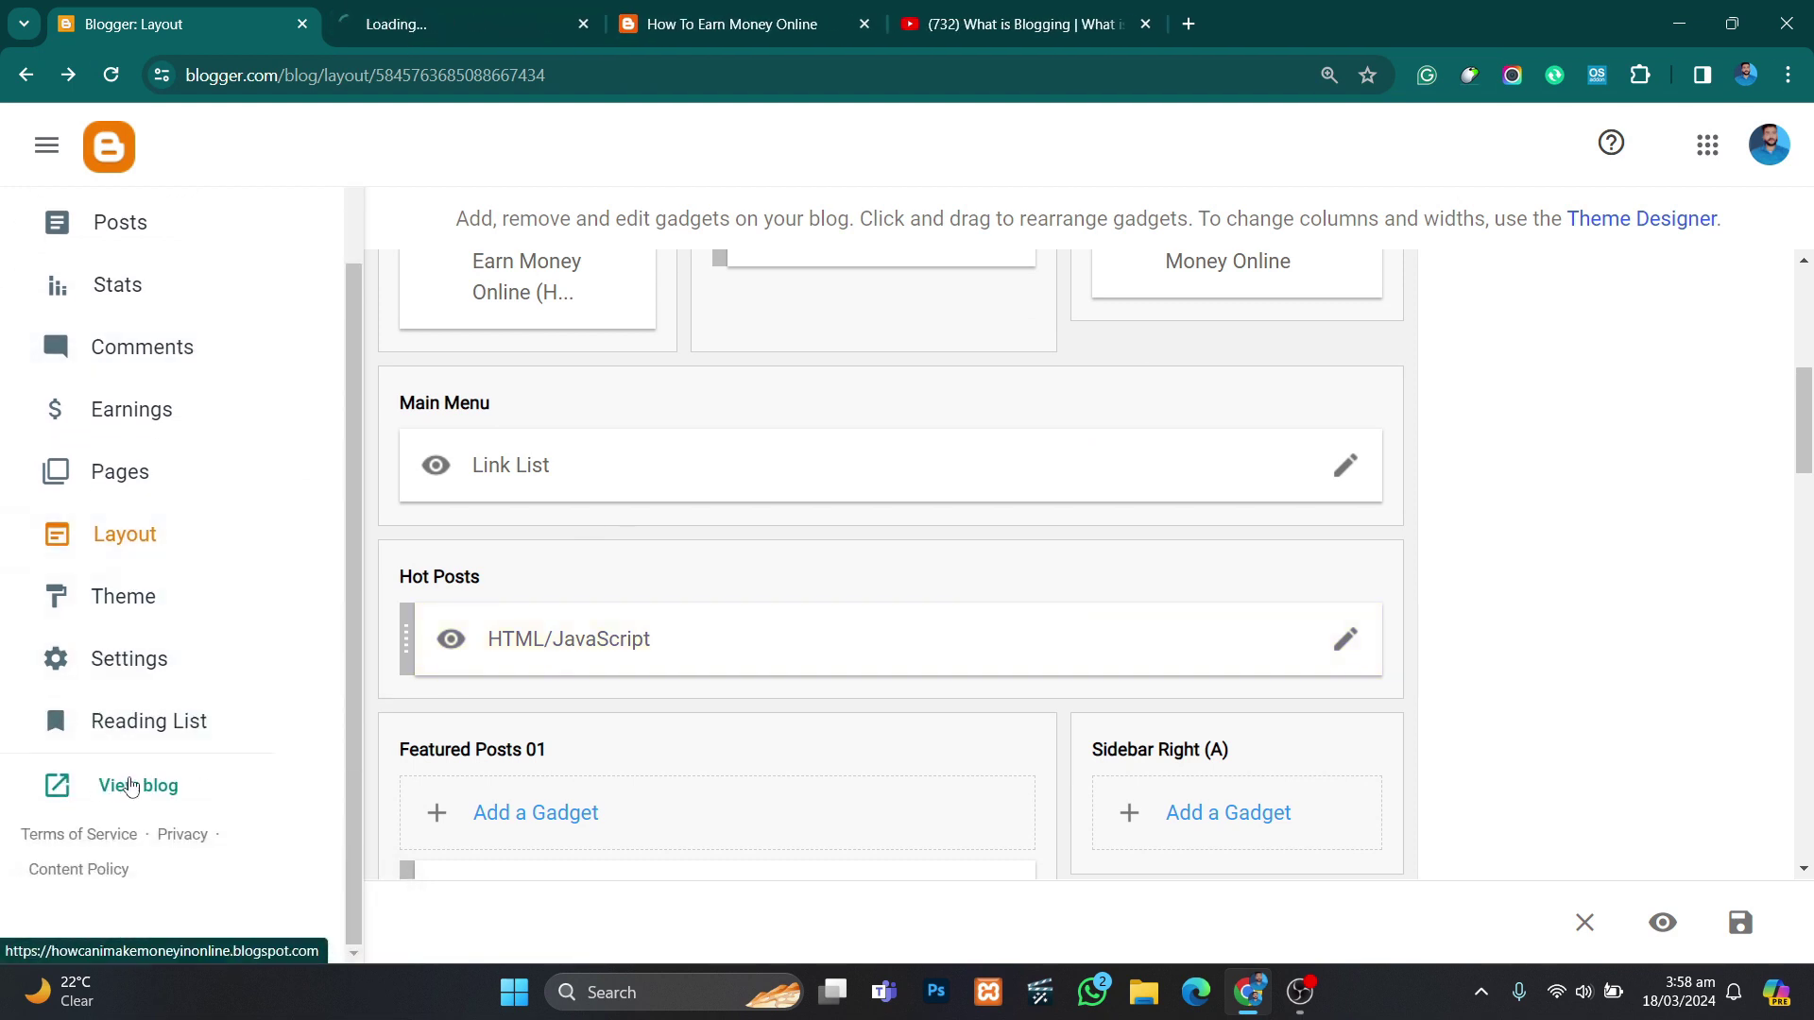
left_click(565, 26)
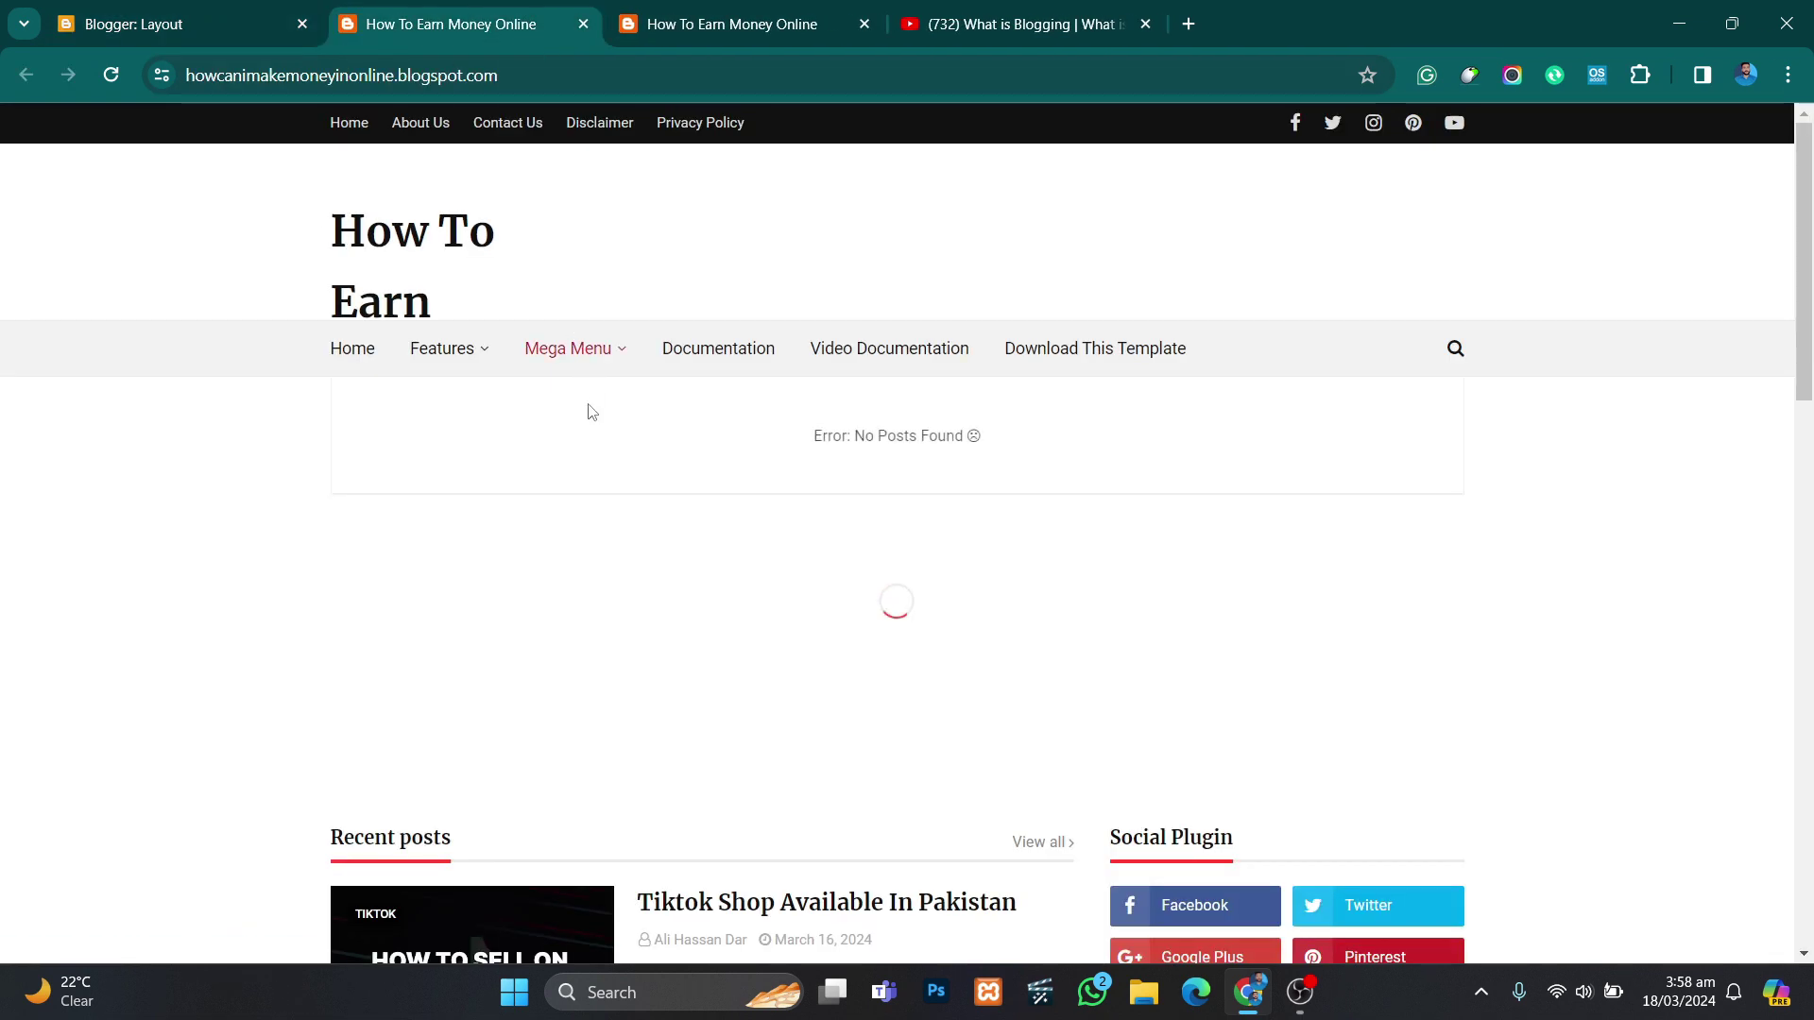
scroll(628, 511, "down", 1)
scroll(724, 525, "down", 1)
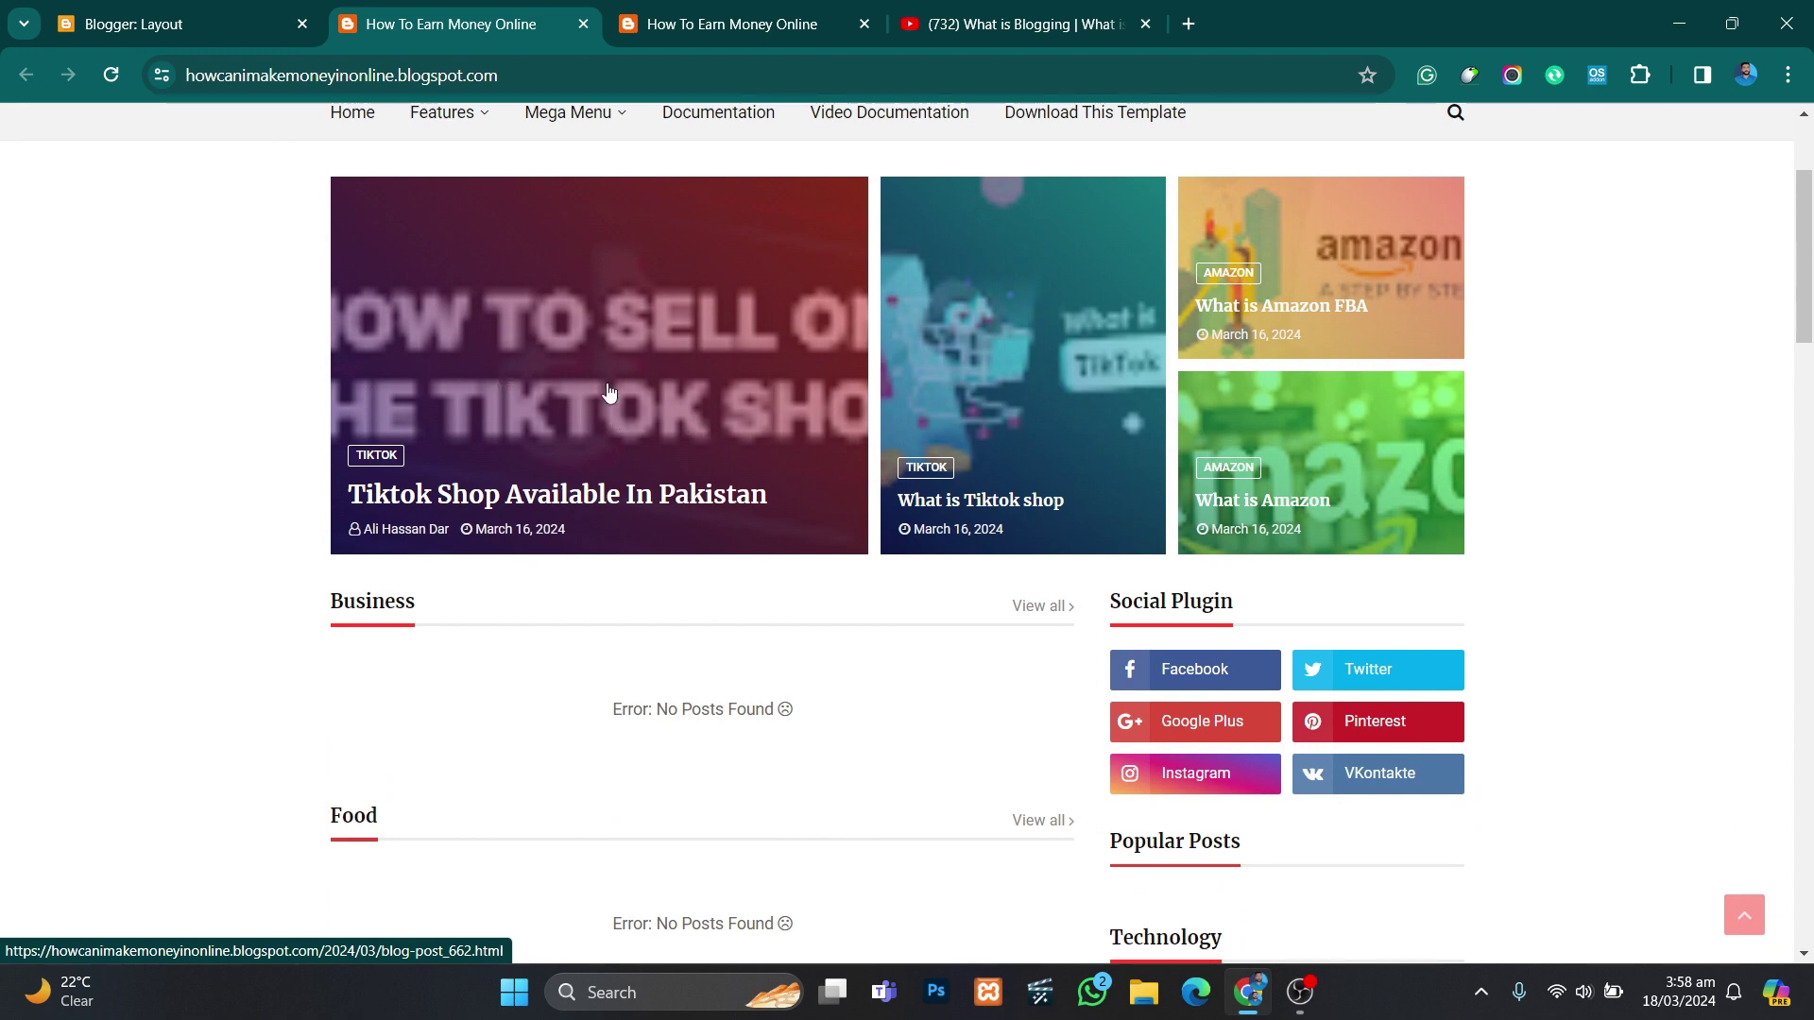
scroll(1218, 325, "down", 2)
scroll(1067, 389, "up", 3)
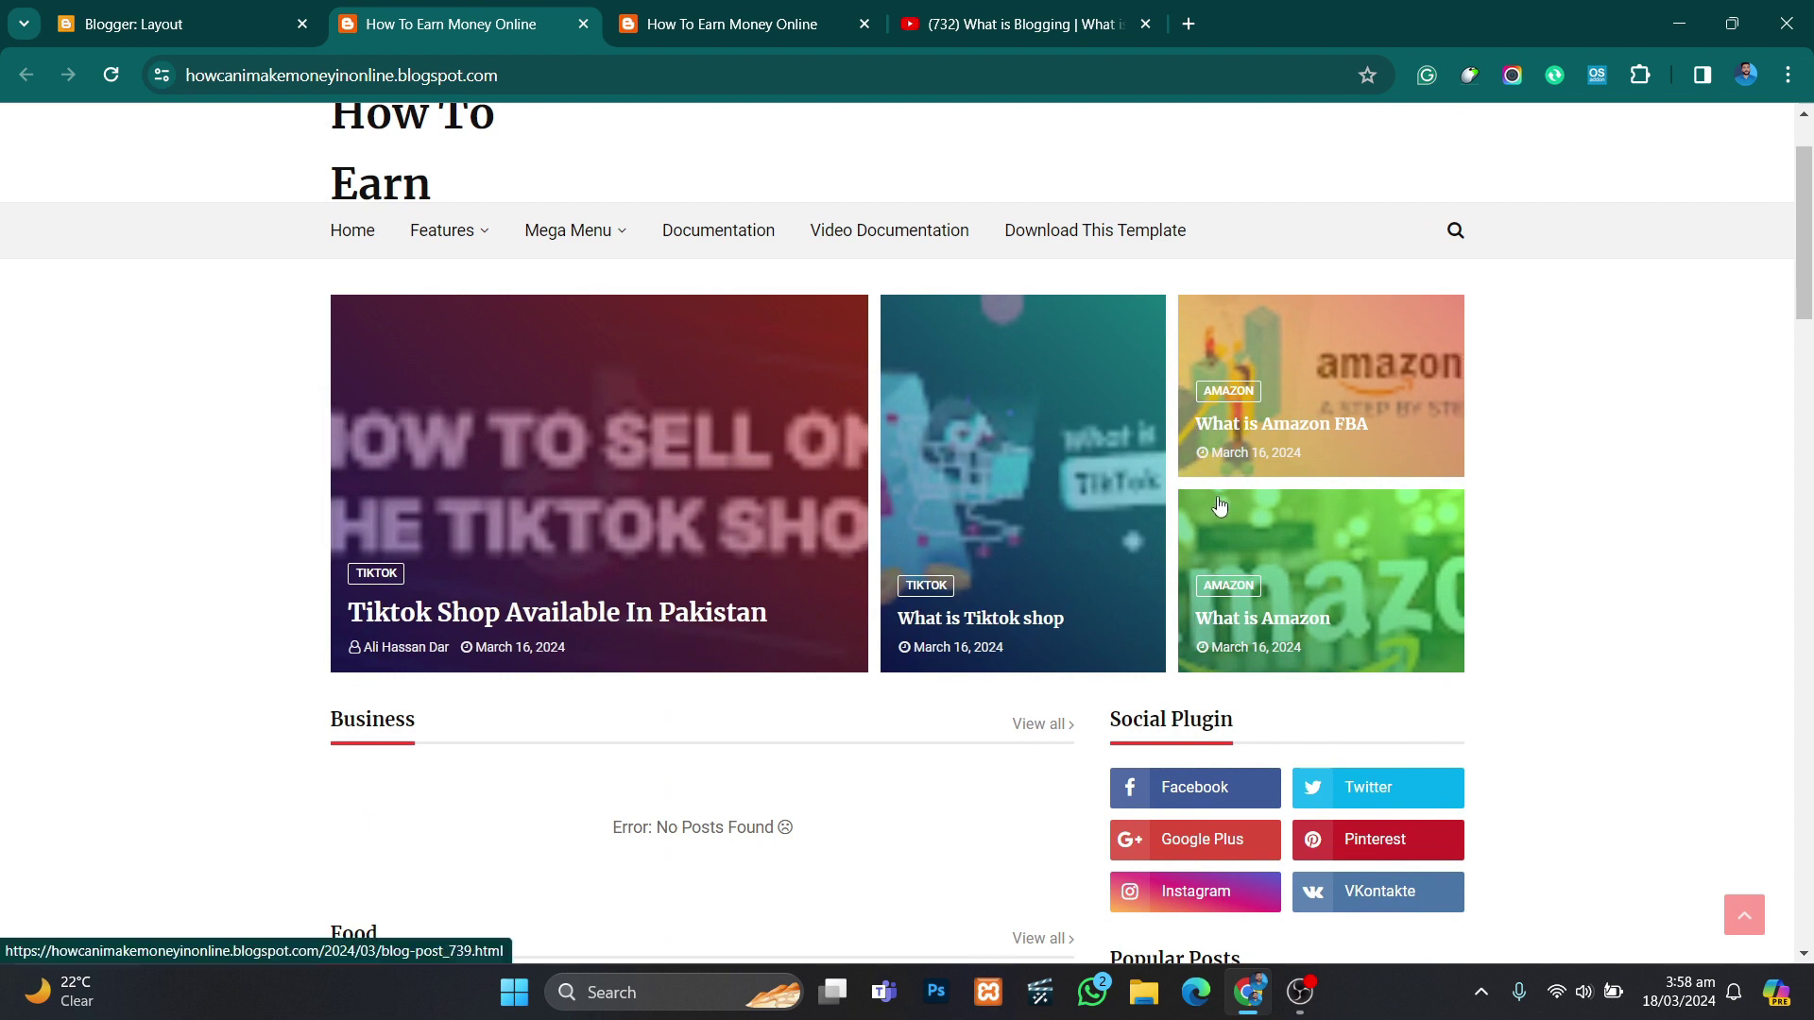
scroll(802, 423, "down", 1)
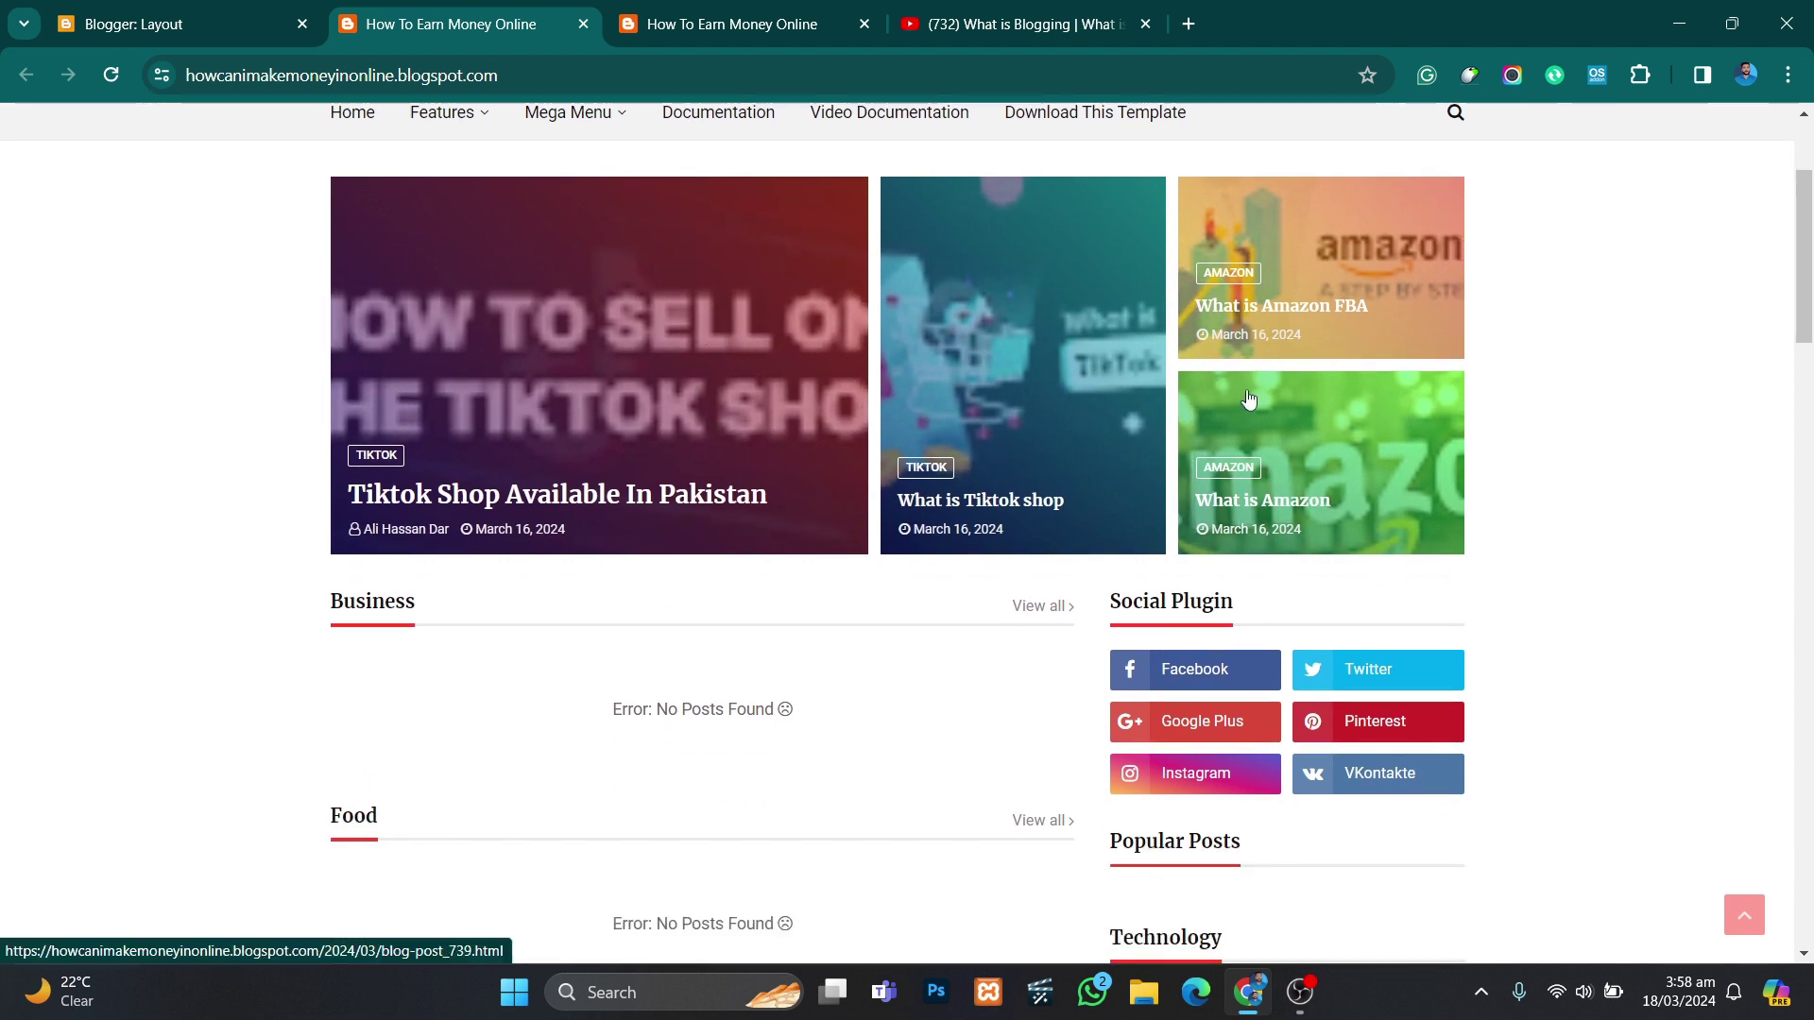
scroll(1173, 355, "up", 1)
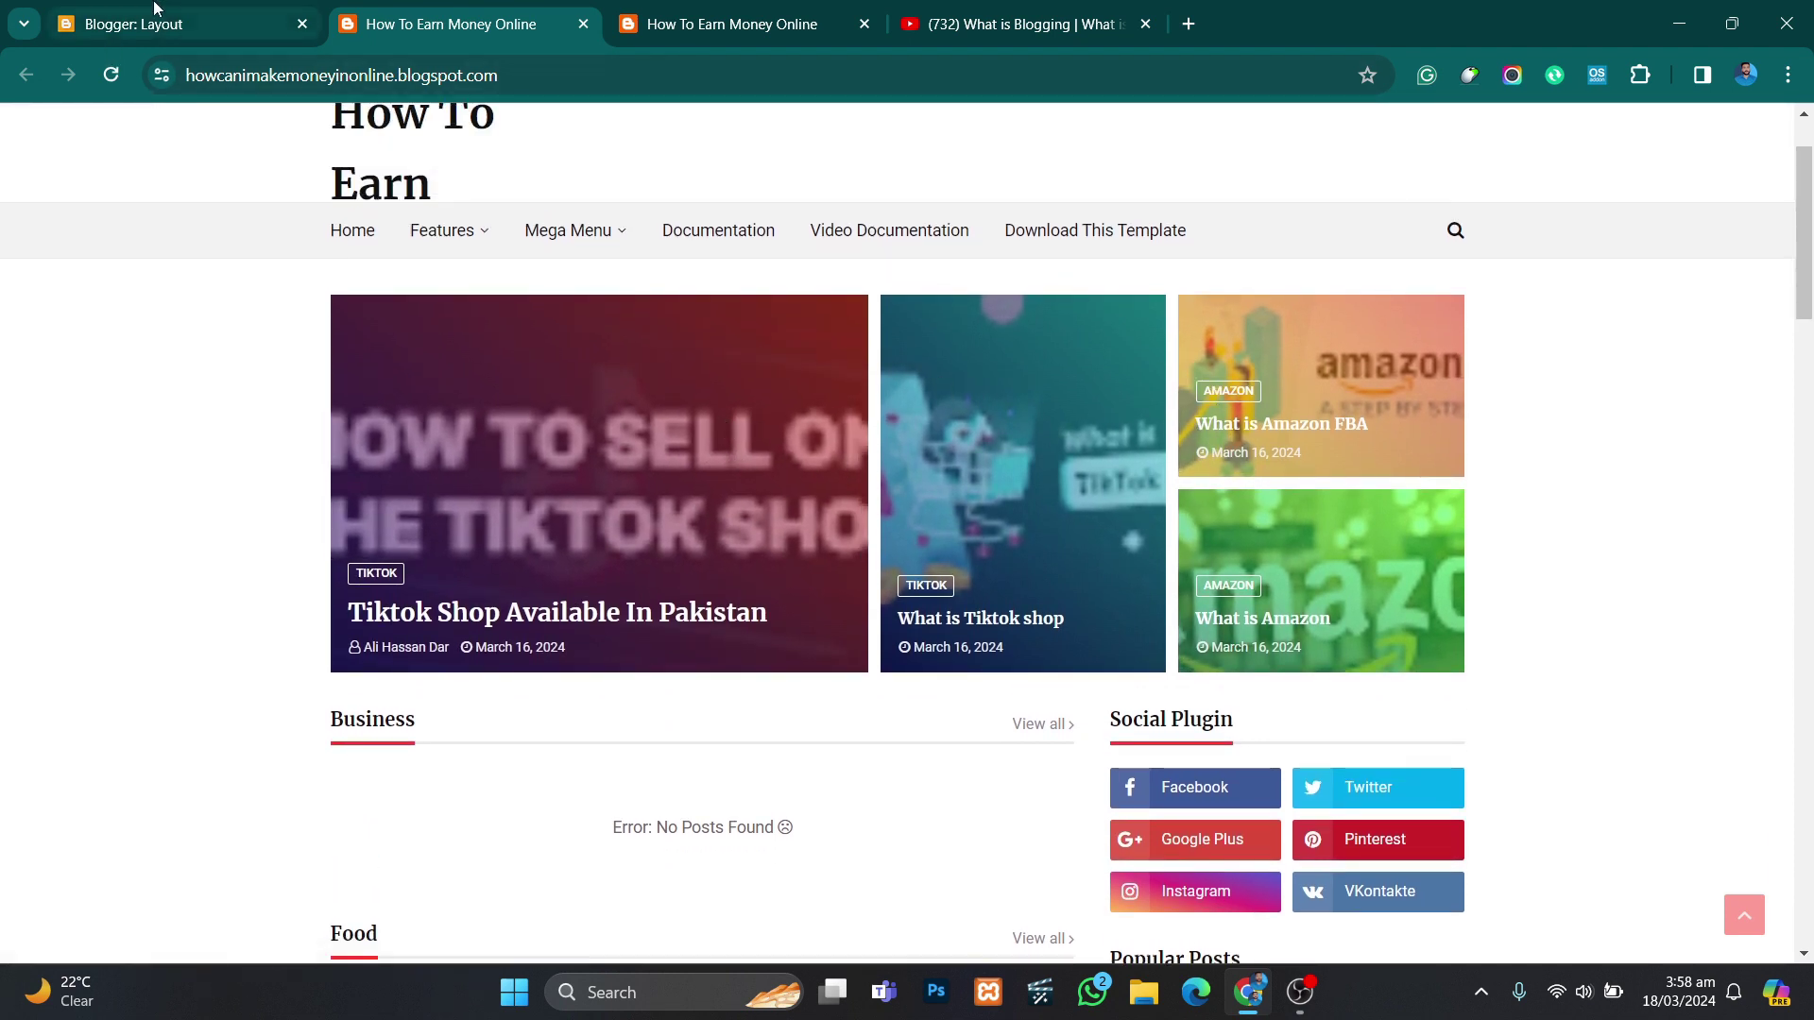
Step: Return to the Blogger layout and open the Main Menu link list configuration at its menu entries
left_click(179, 23)
scroll(504, 377, "down", 2)
scroll(1194, 469, "up", 2)
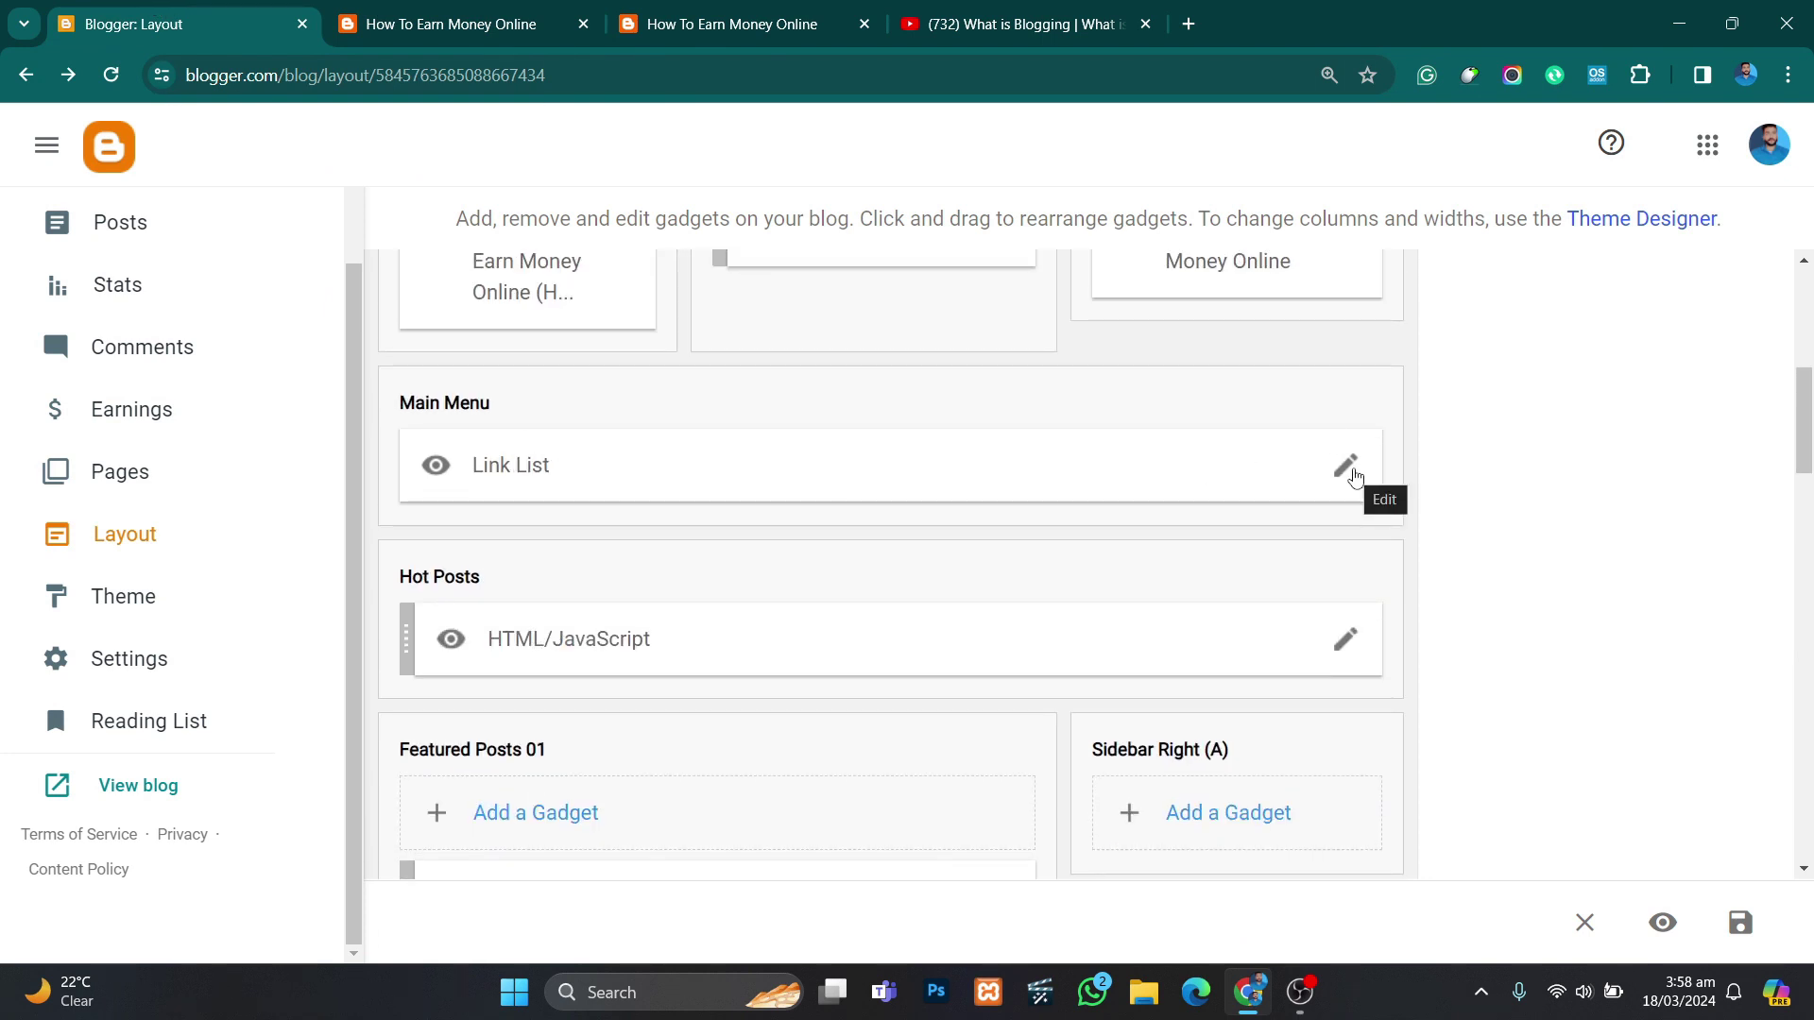
left_click(1351, 472)
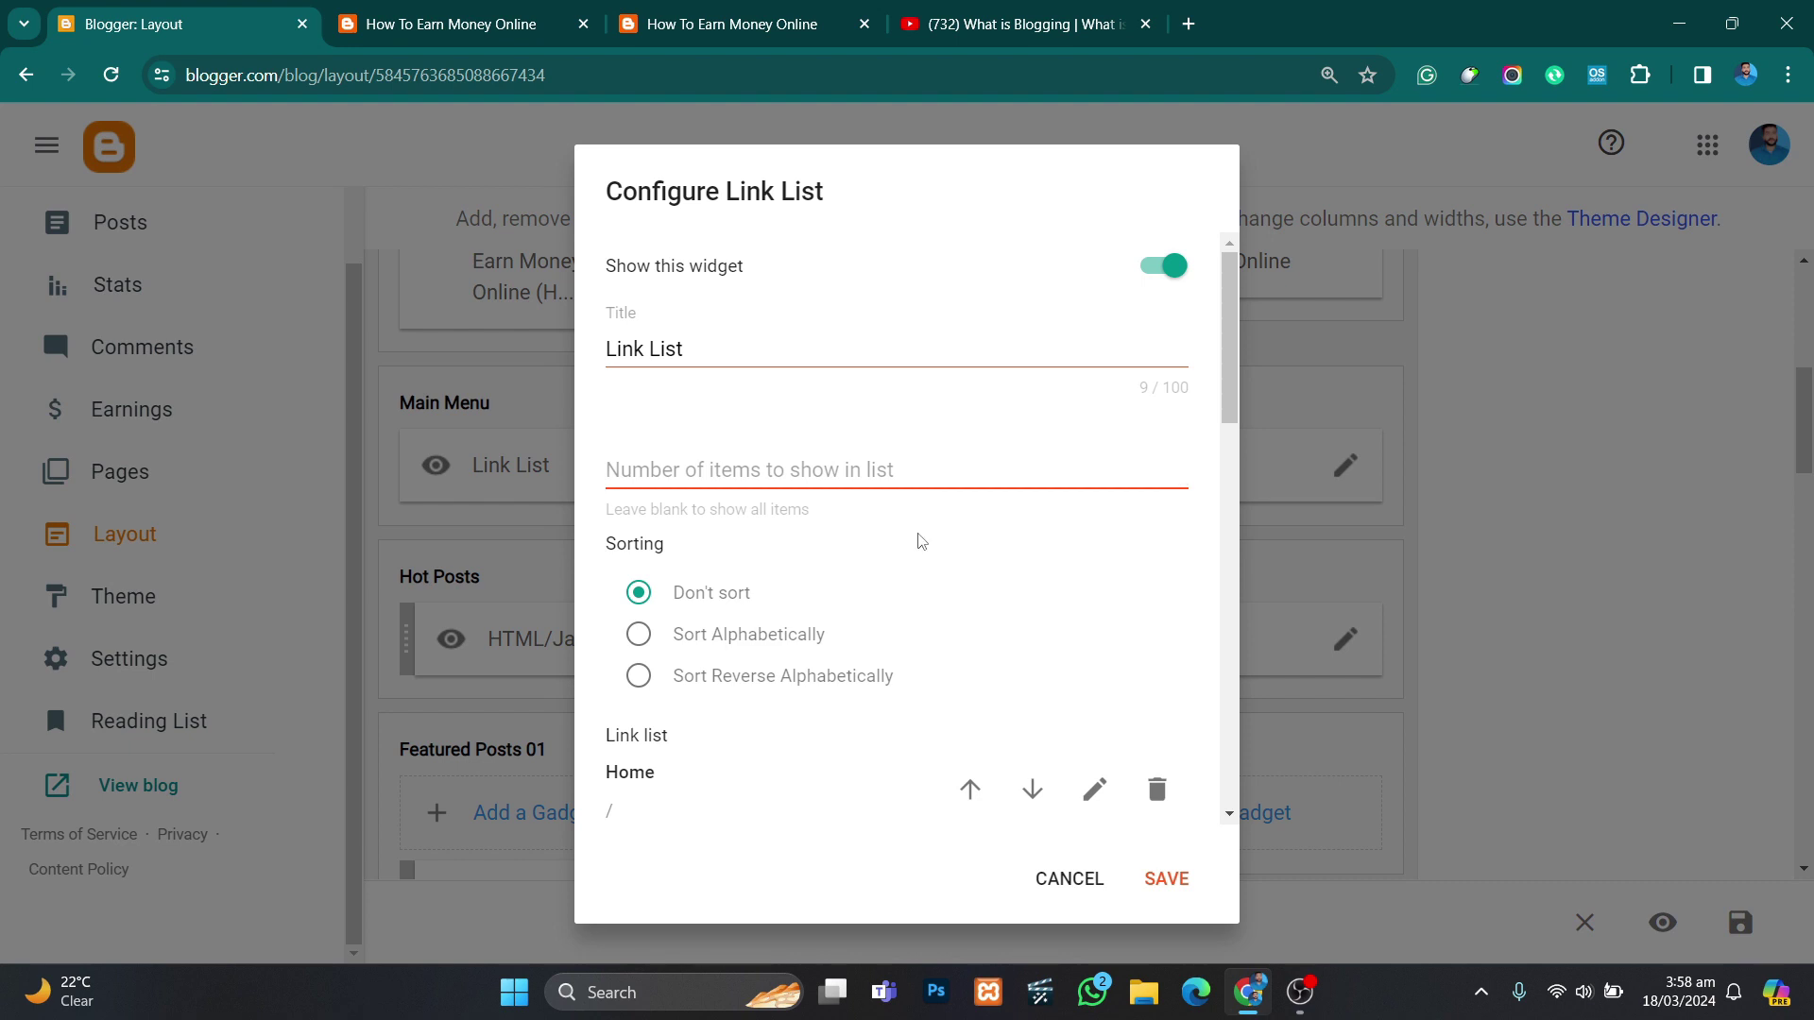
scroll(918, 536, "down", 3)
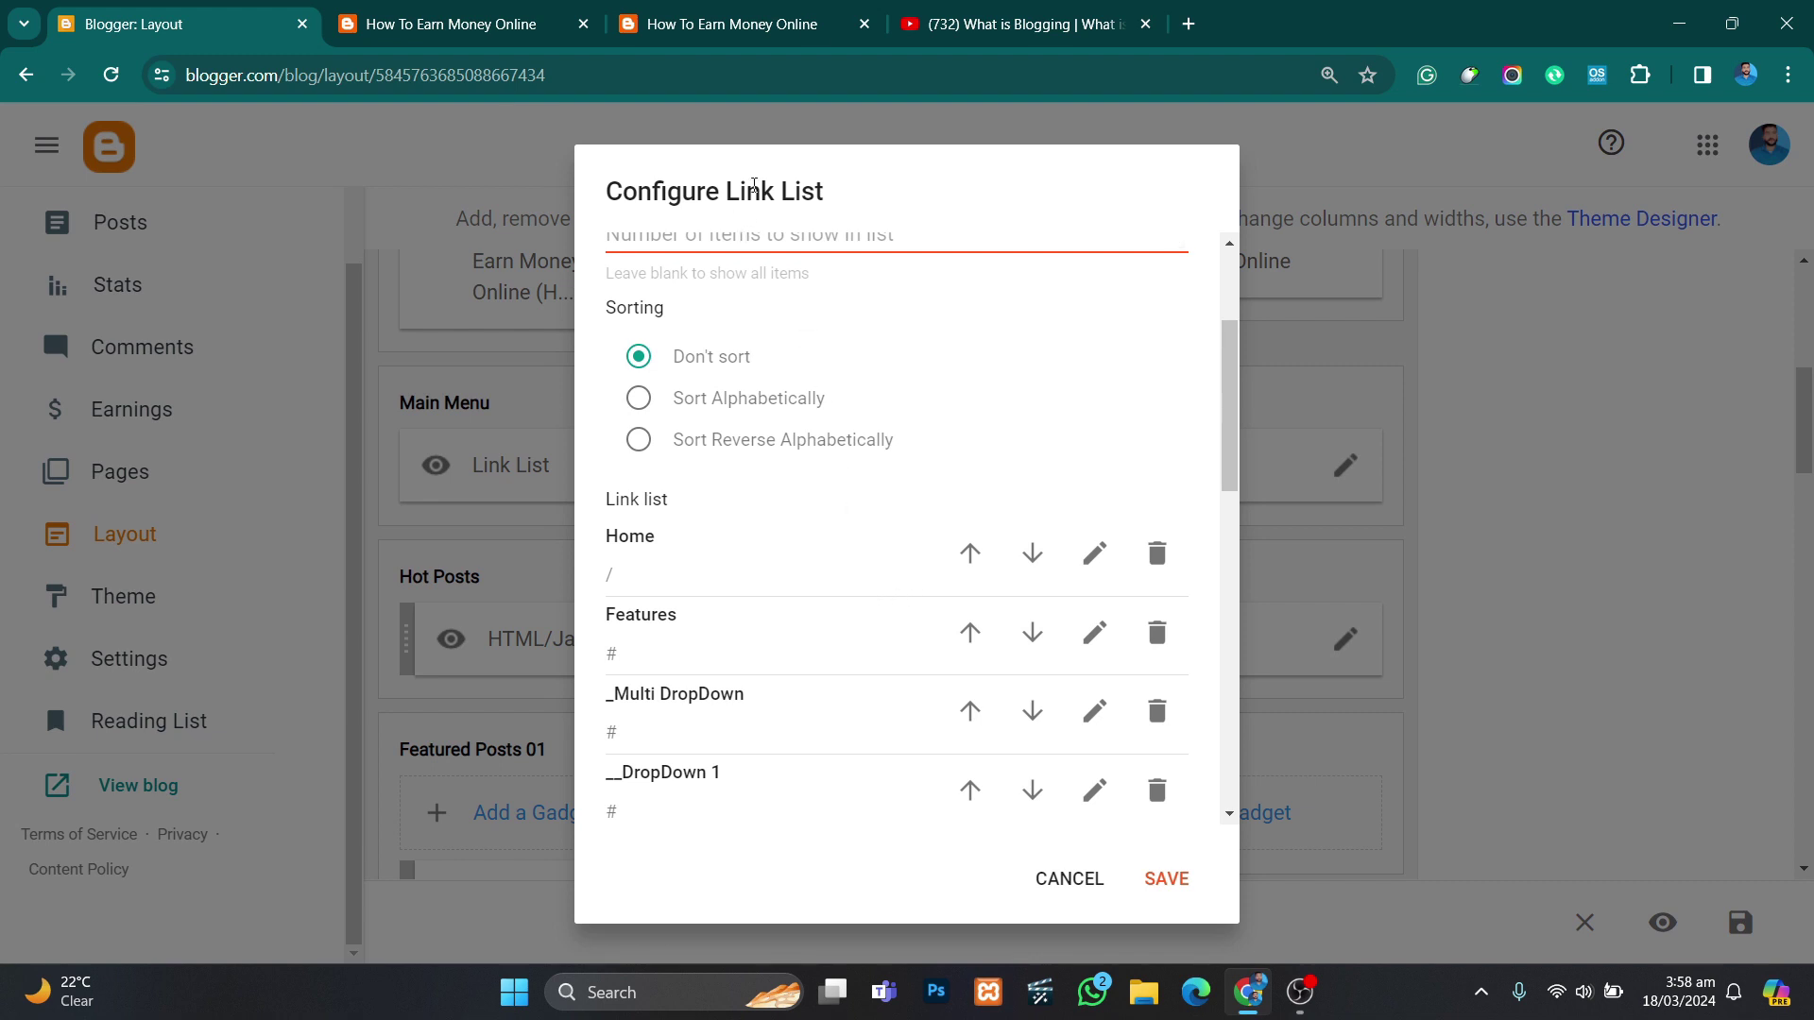
Step: Close the duplicate live blog tab and return to the link list configuration
left_click(737, 24)
left_click(863, 24)
left_click(179, 24)
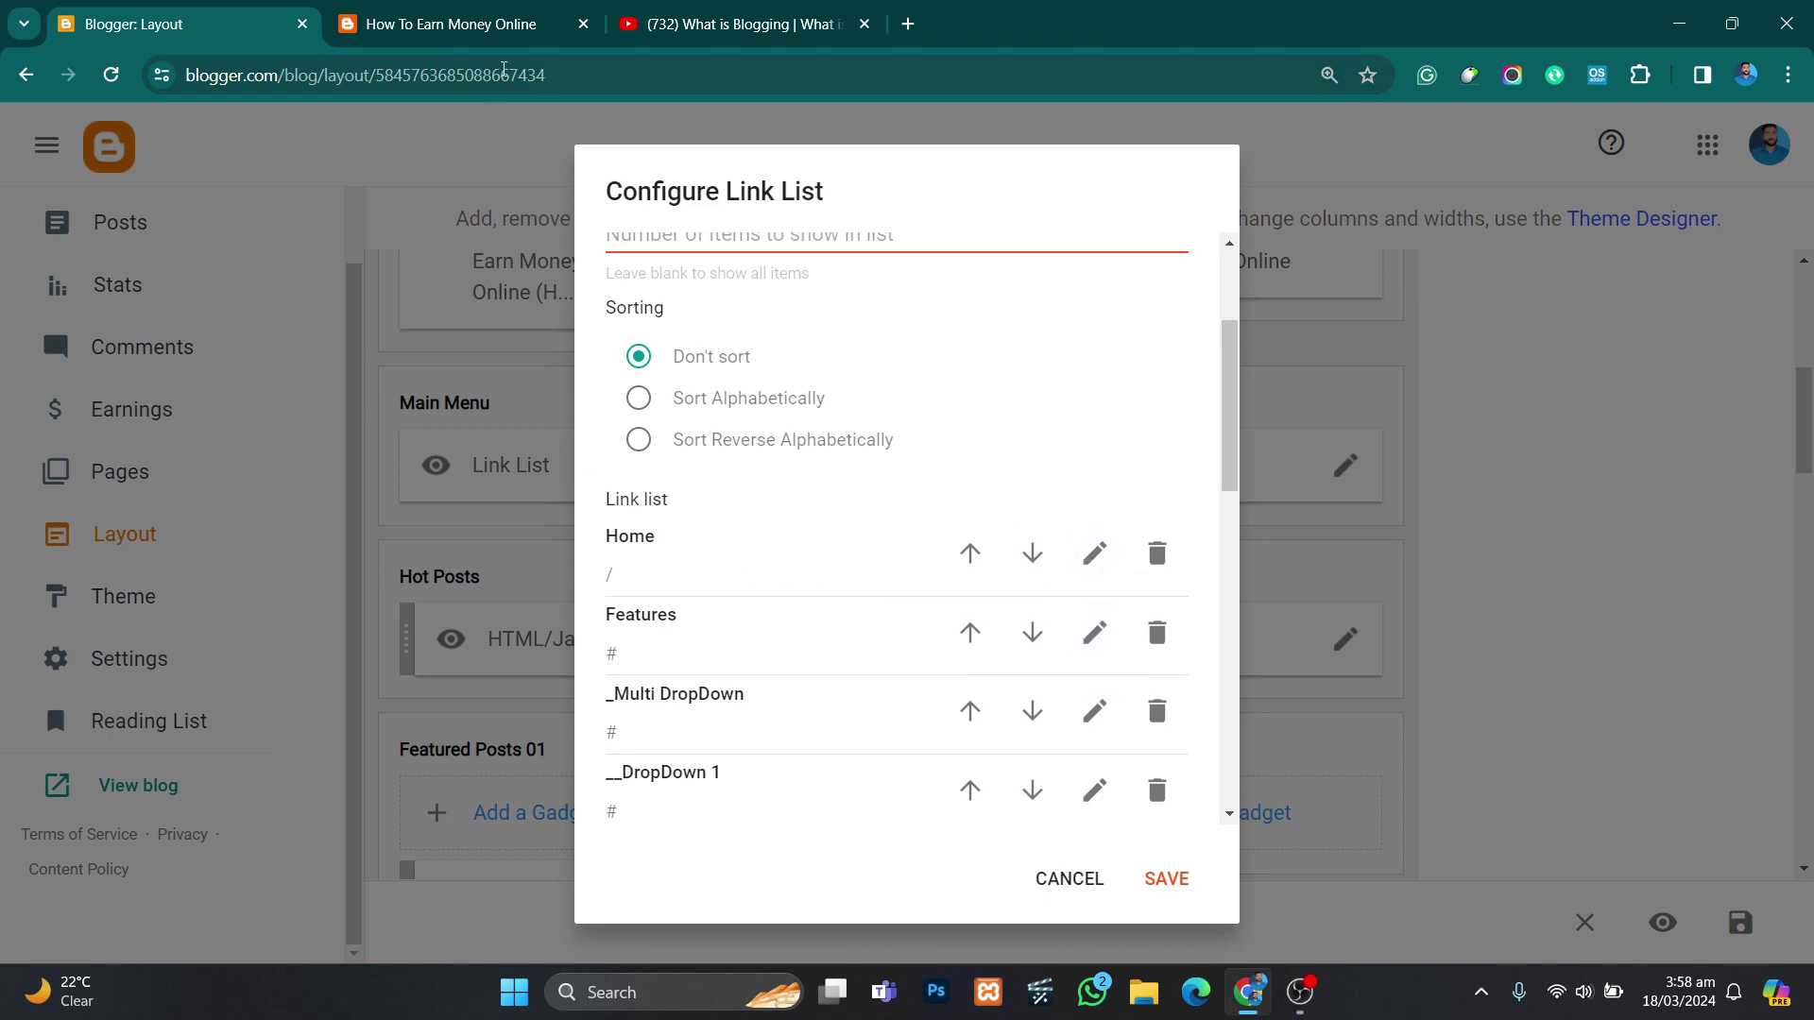
Step: Check the main menu on the live blog, then open the Features entry of the link list for editing
left_click(378, 24)
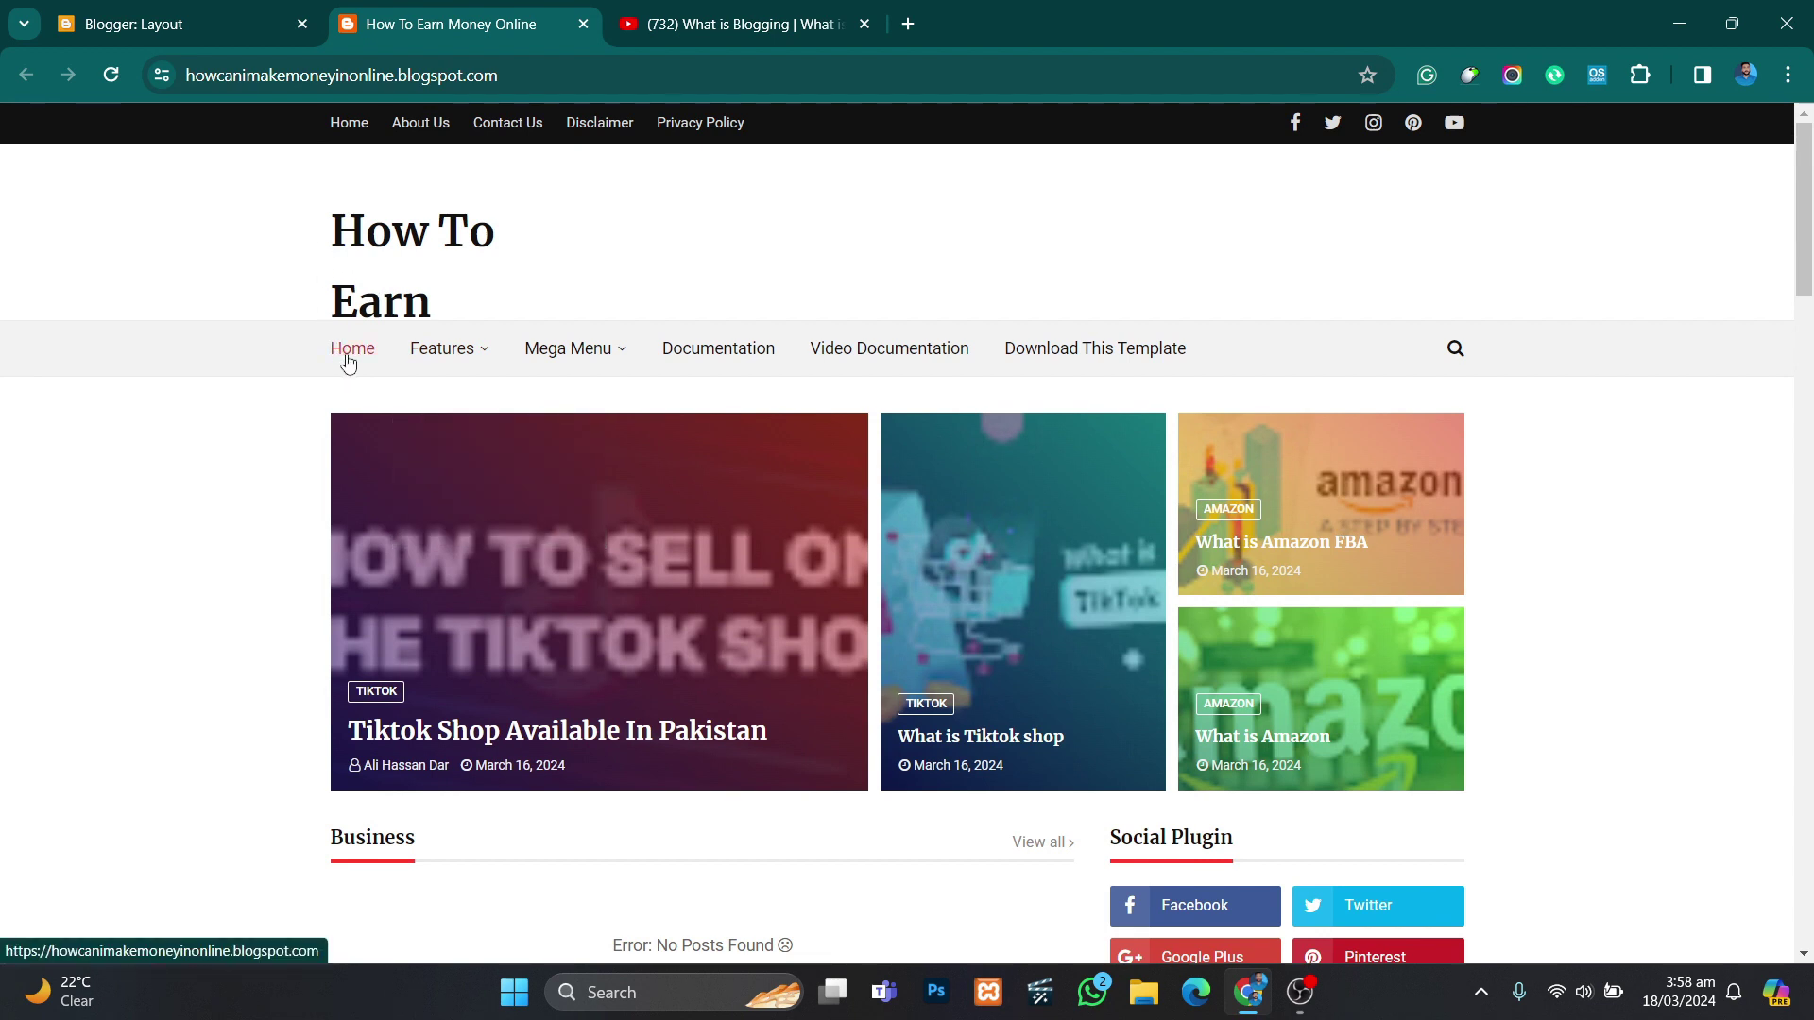
left_click(227, 24)
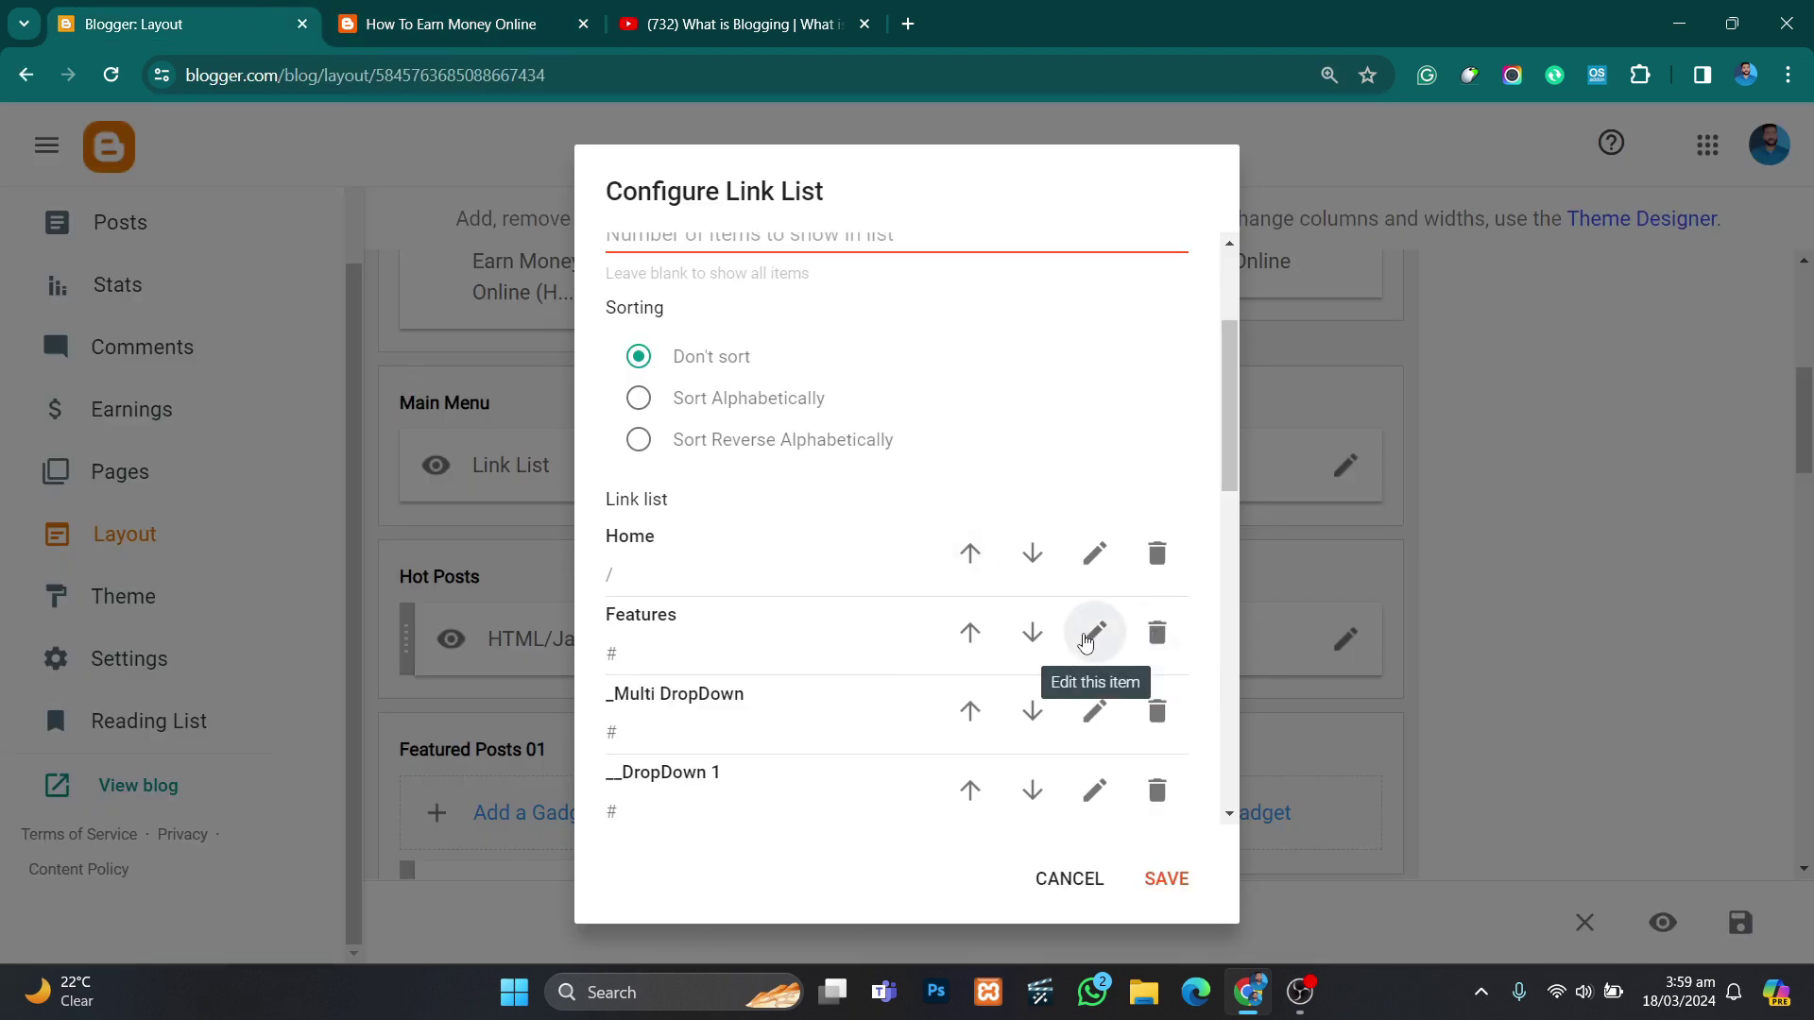
left_click(1088, 641)
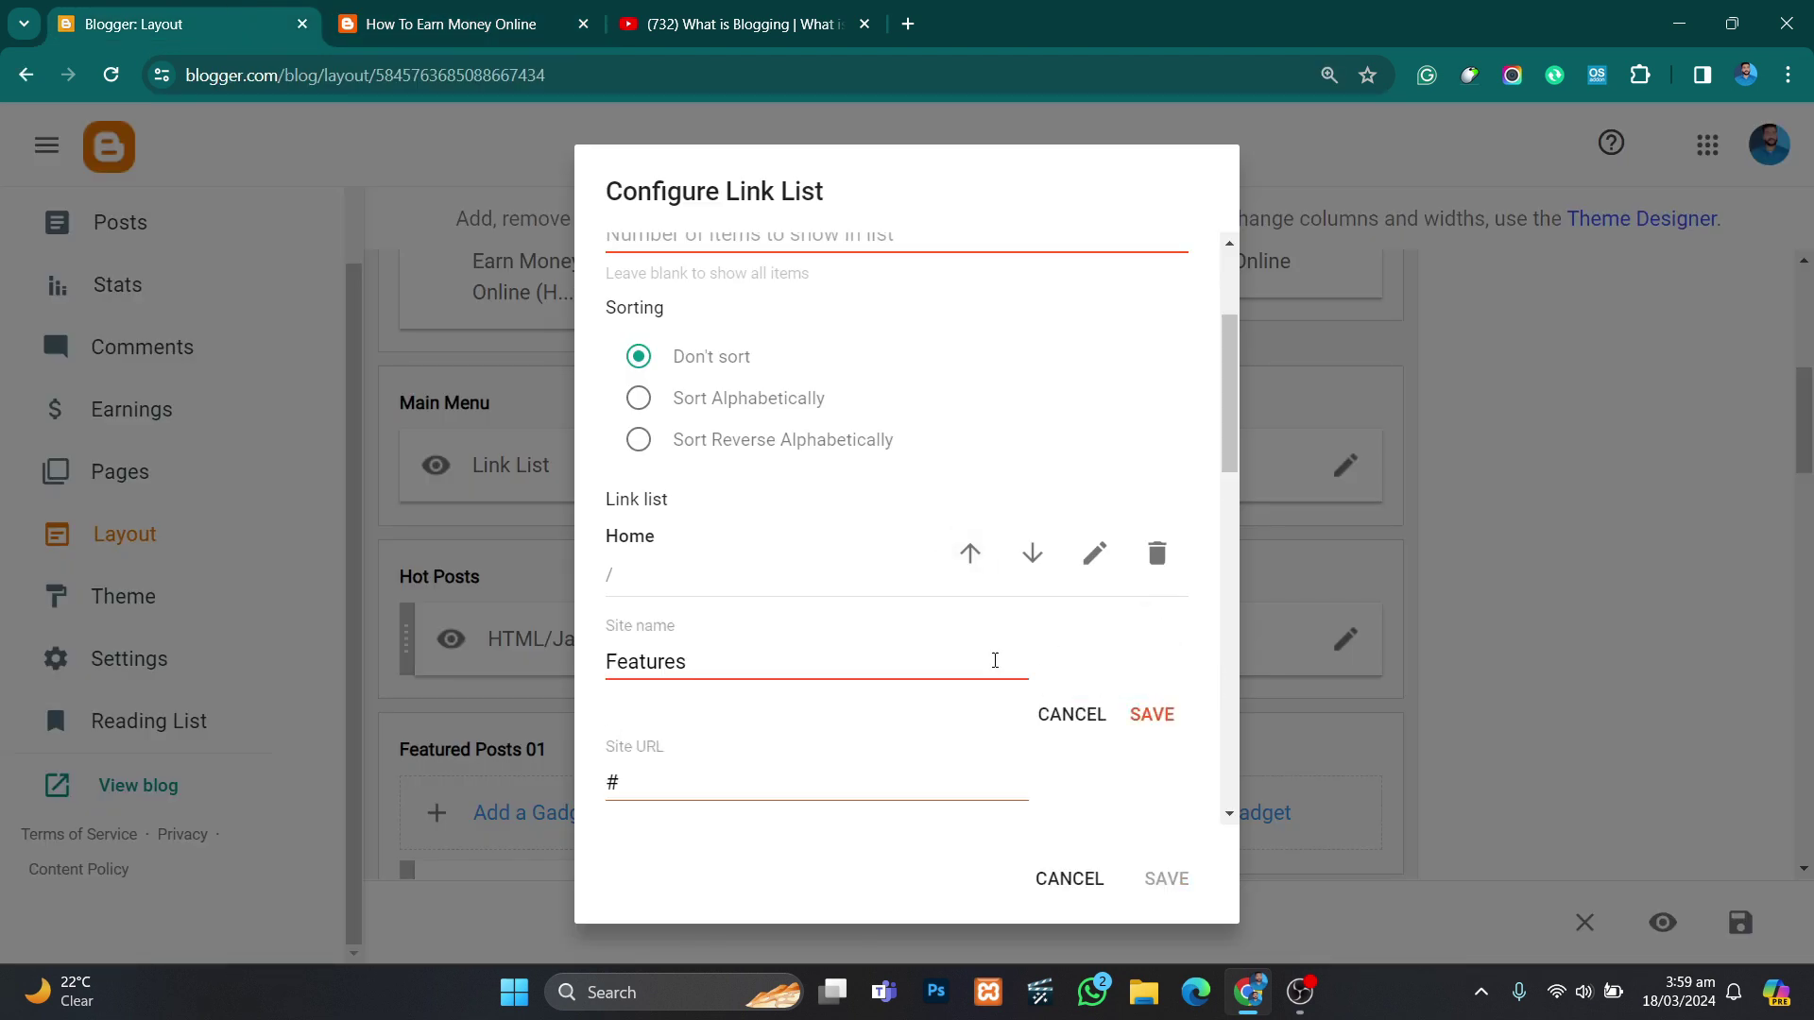
scroll(850, 704, "down", 1)
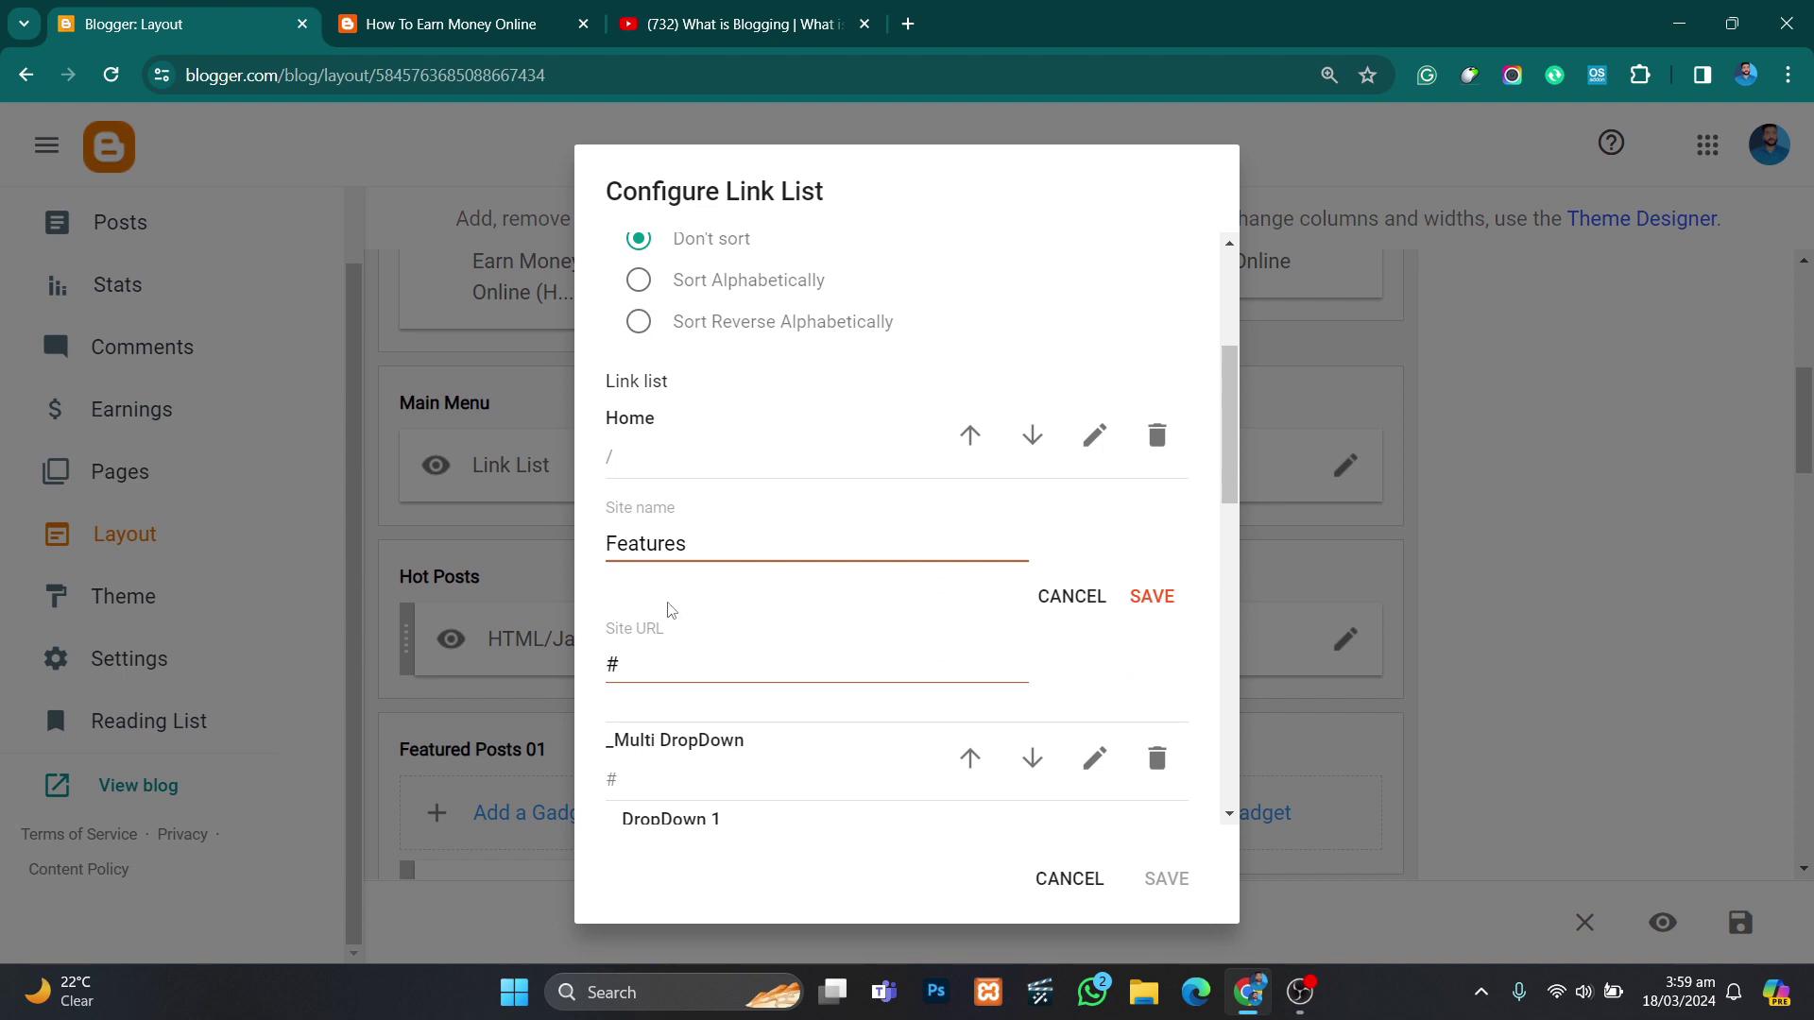
Step: On the live blog, open the Amazon label page from Tags and select the label name Amazon in its address
left_click(444, 23)
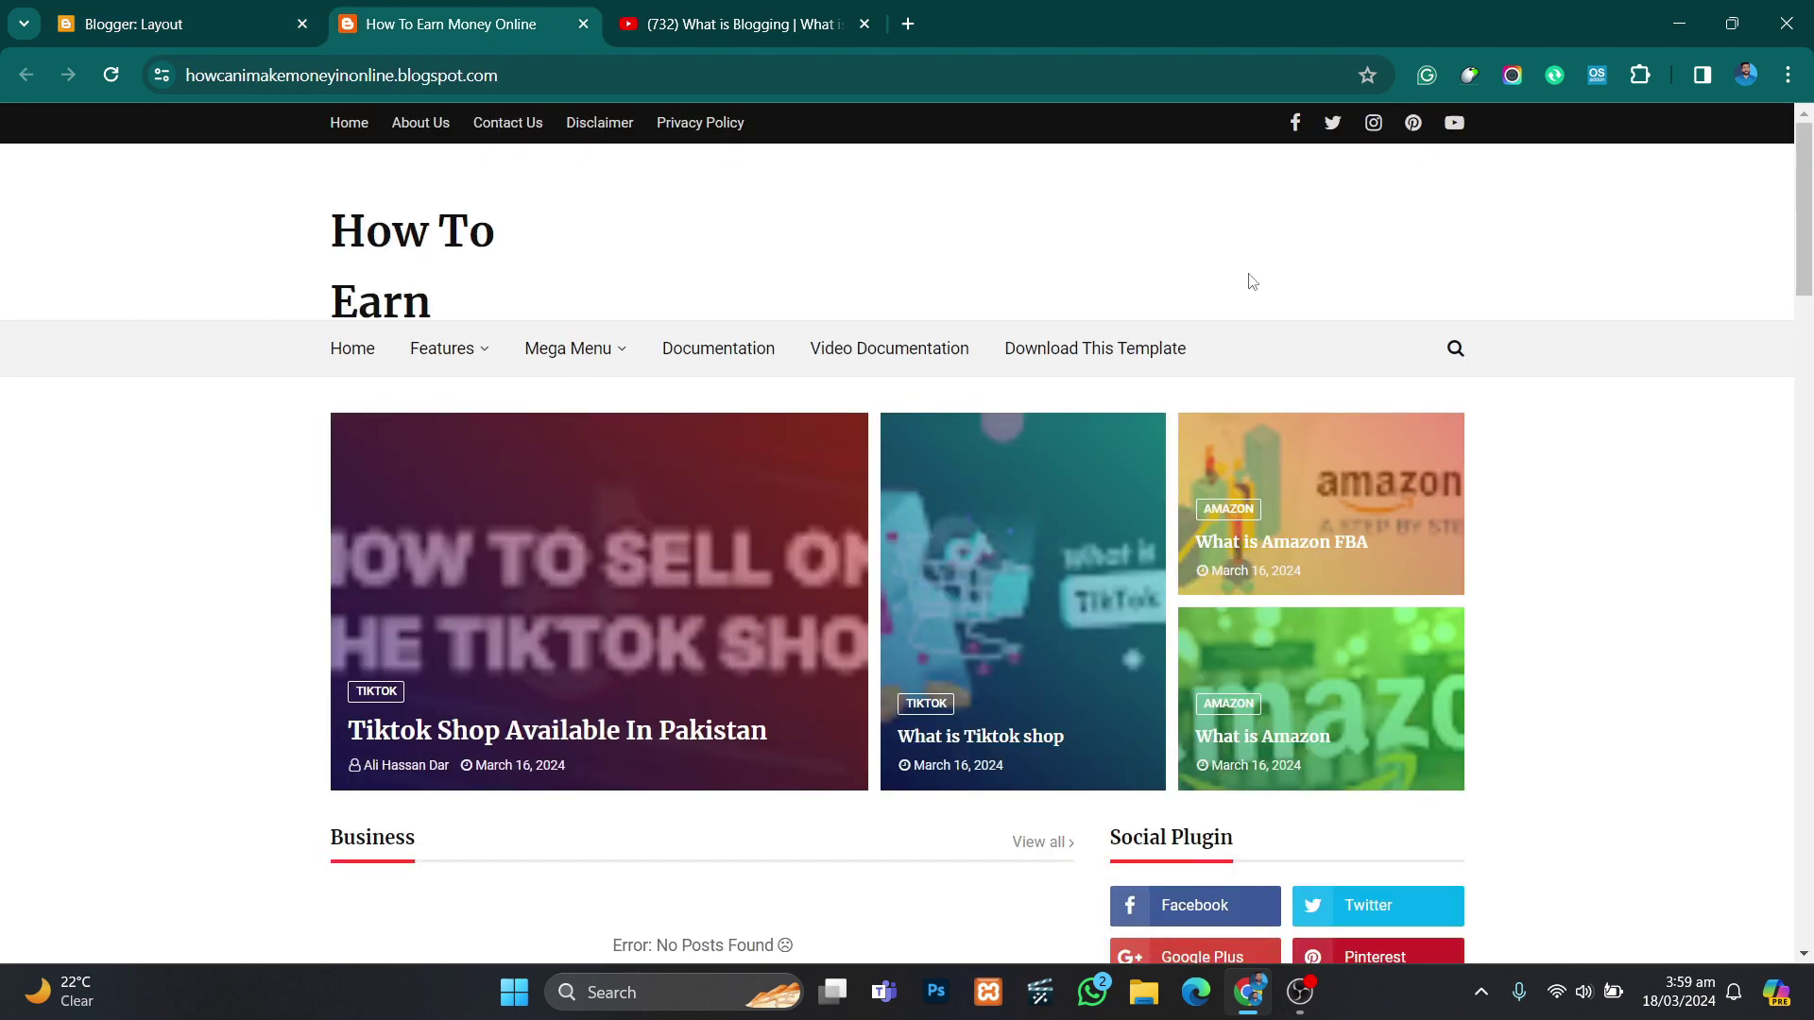
scroll(1321, 342, "down", 4)
scroll(1321, 344, "down", 8)
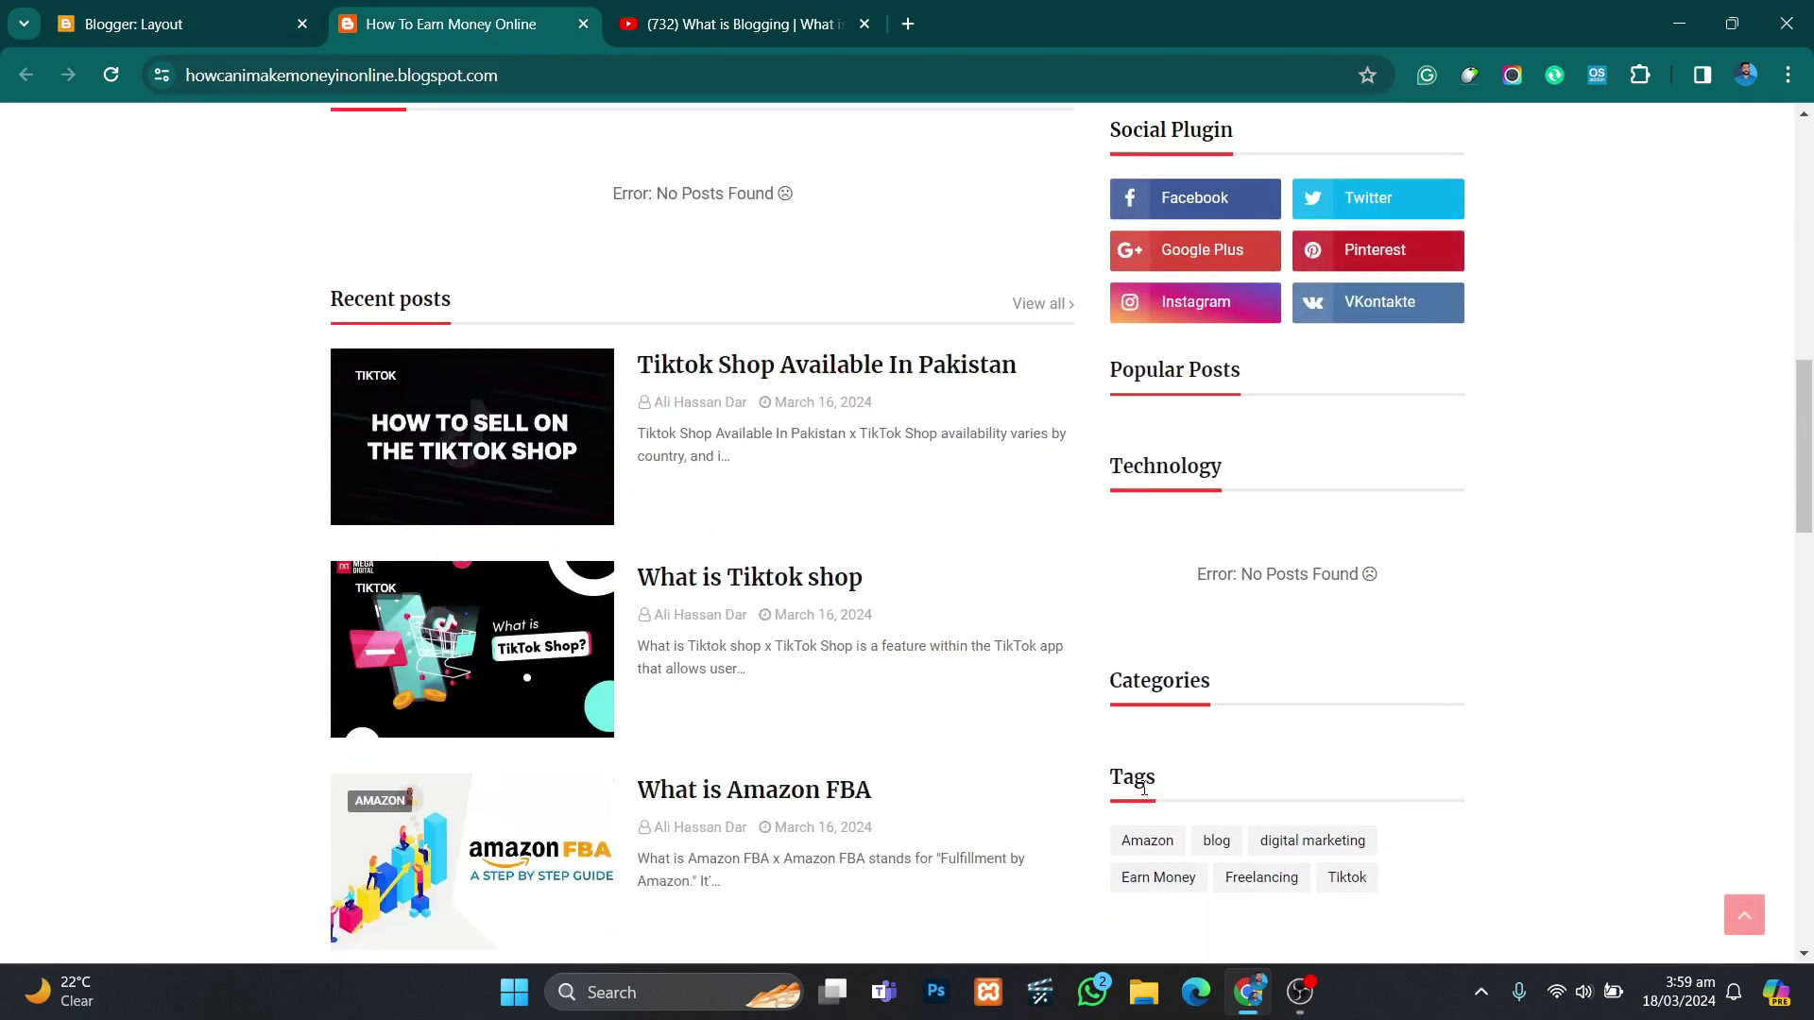
left_click(1170, 848)
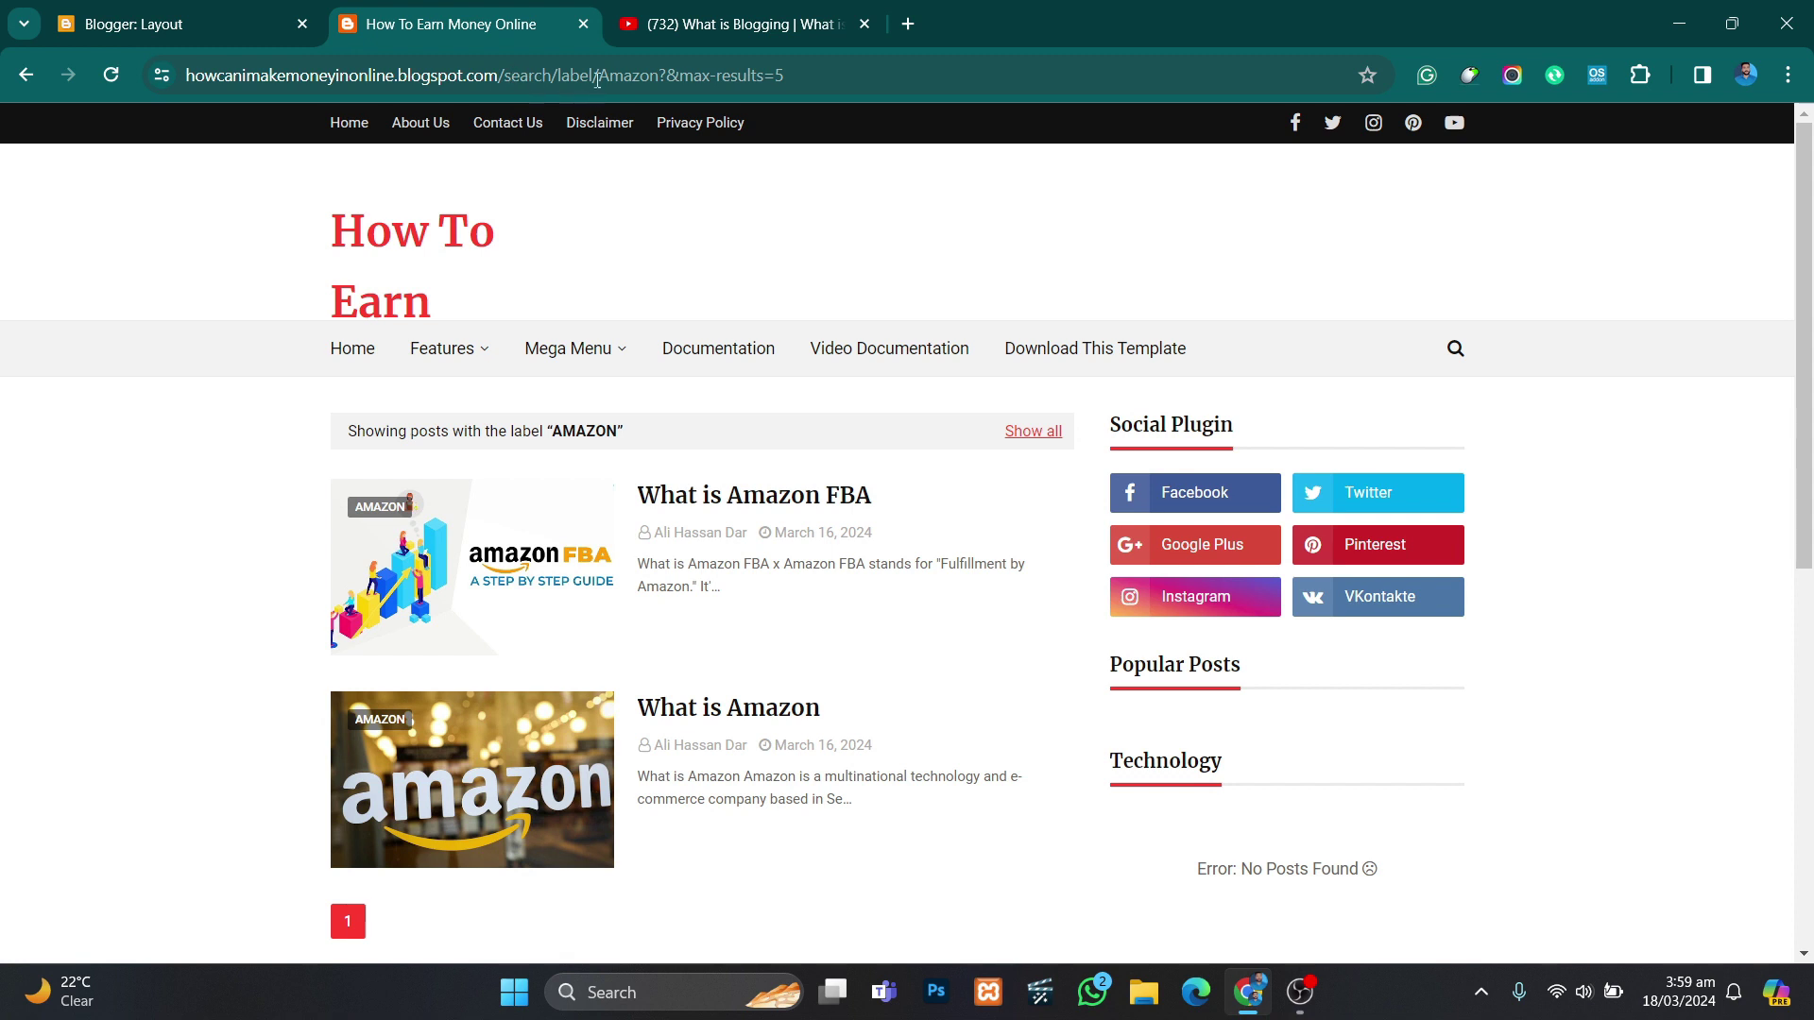
left_click_drag(597, 81, 657, 90)
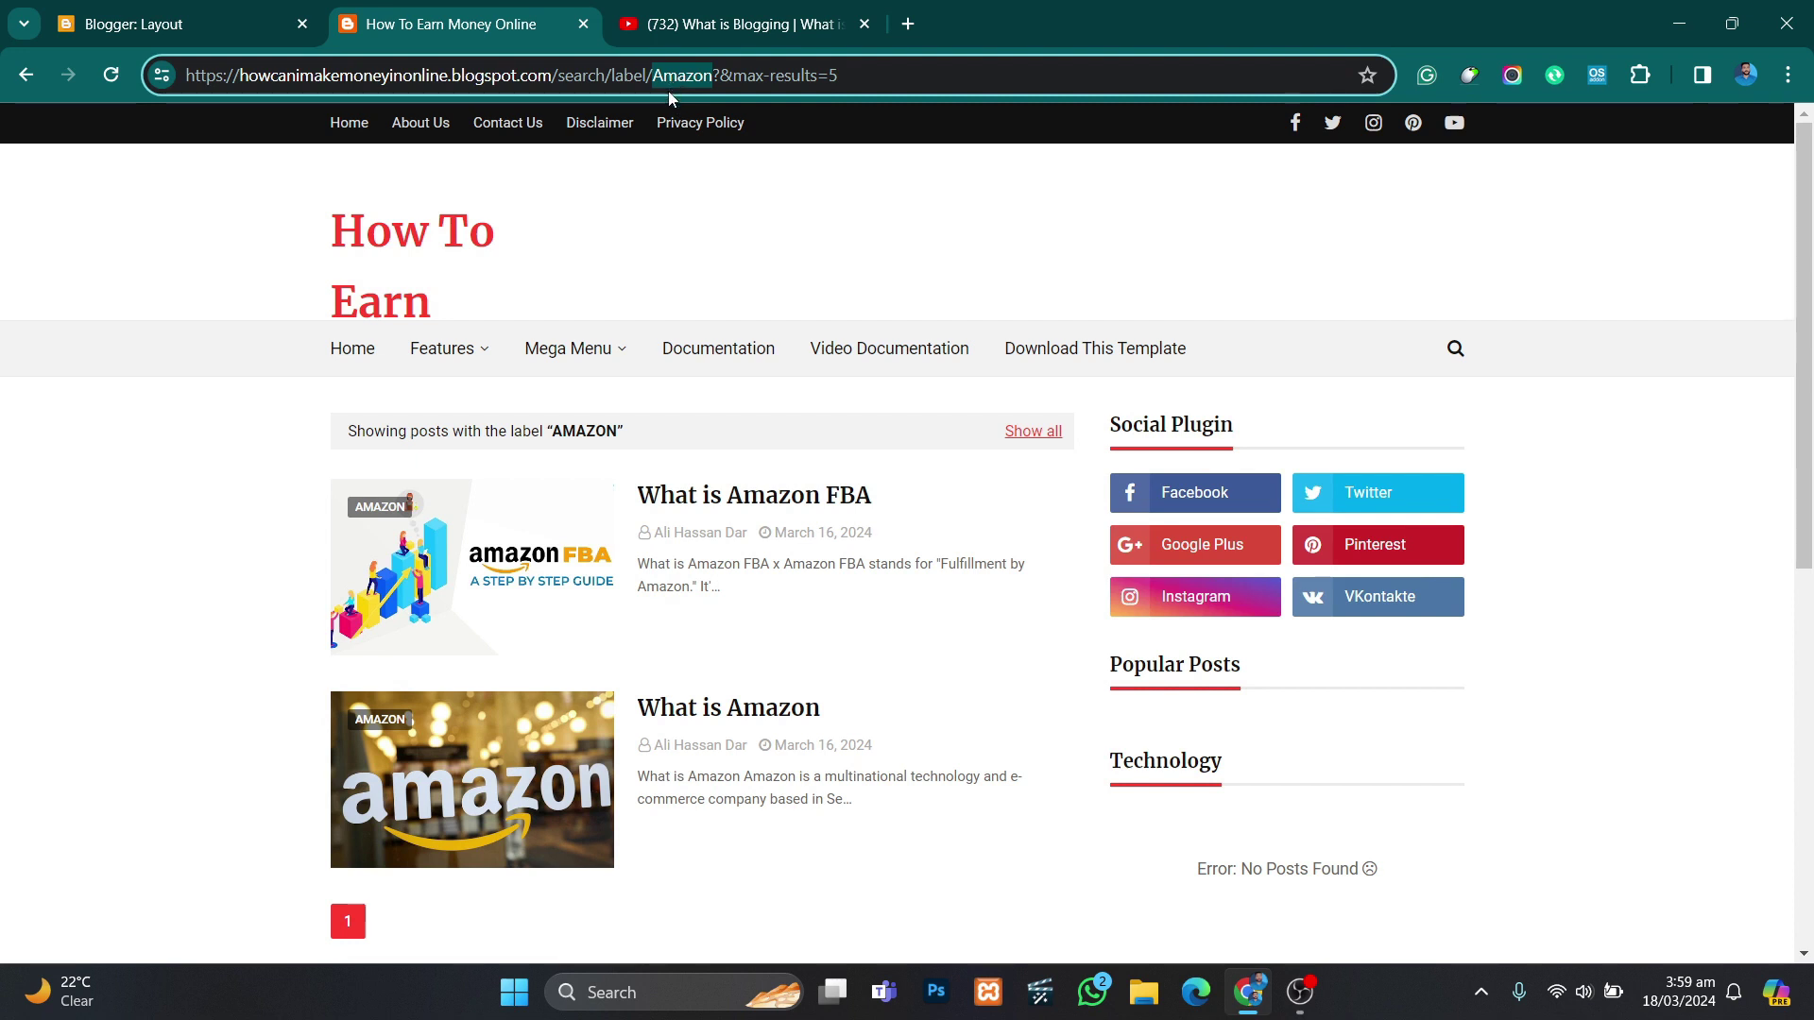
left_click(226, 9)
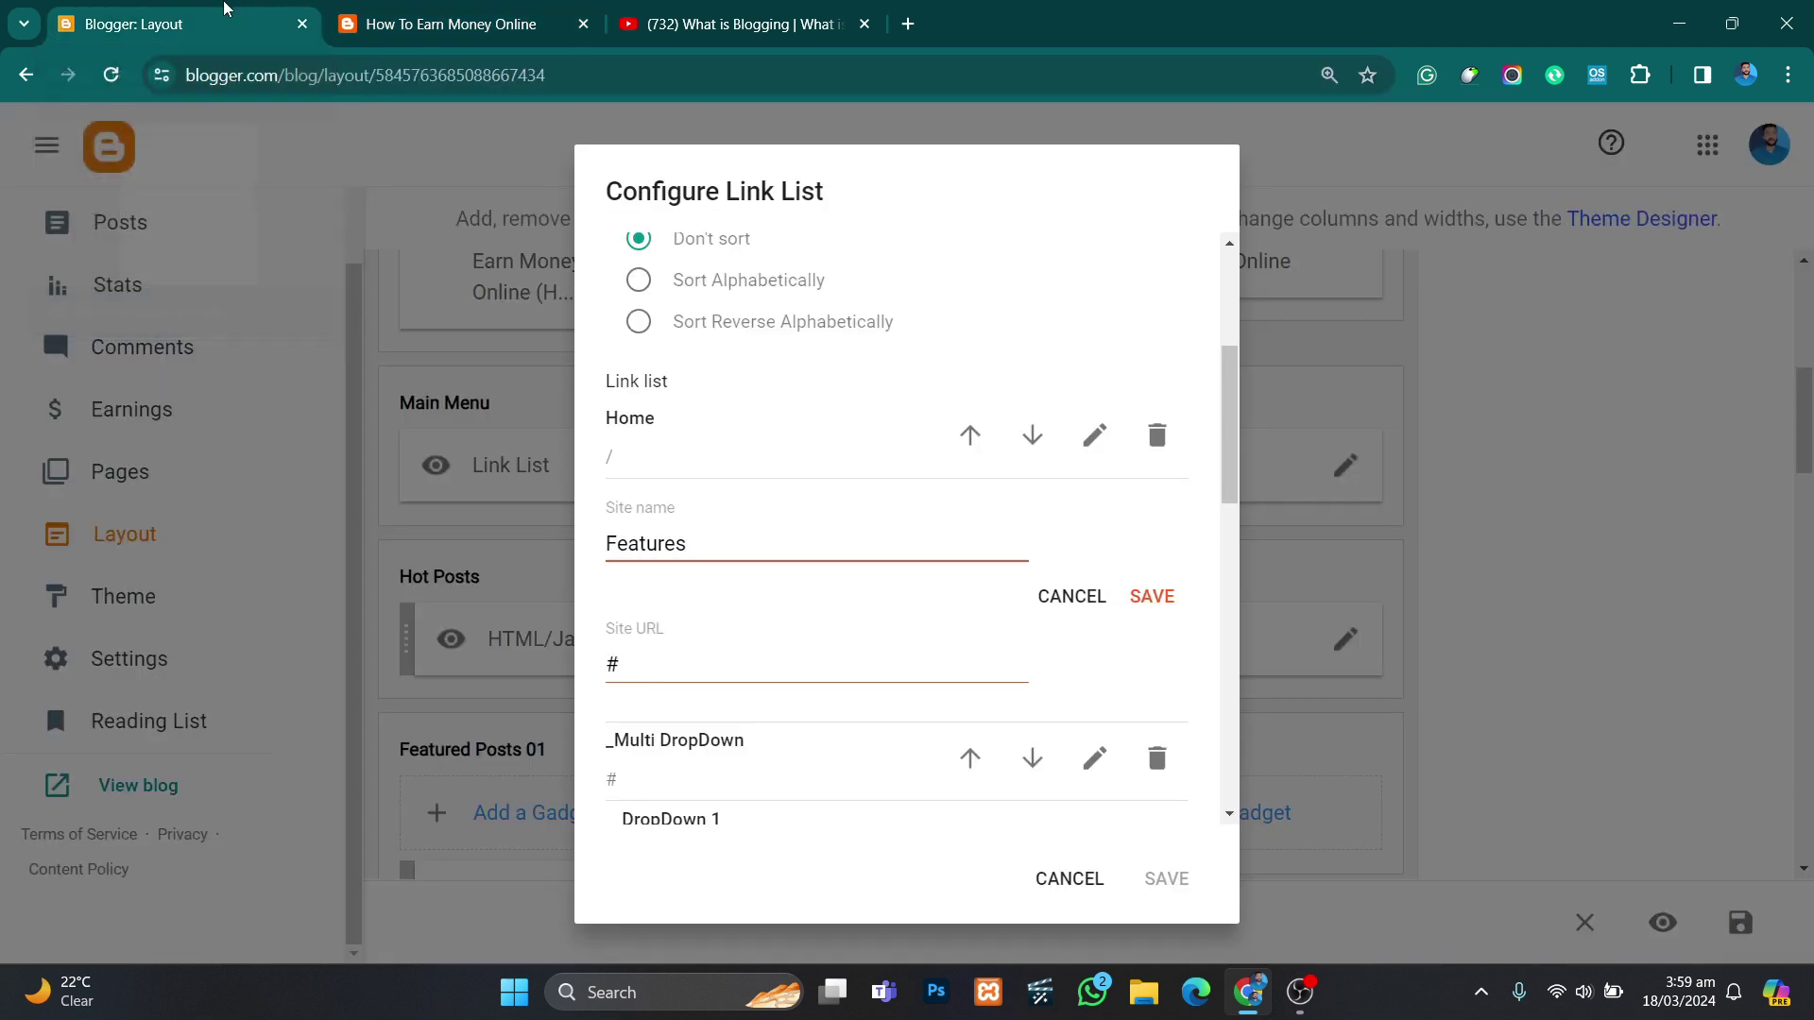
left_click(397, 34)
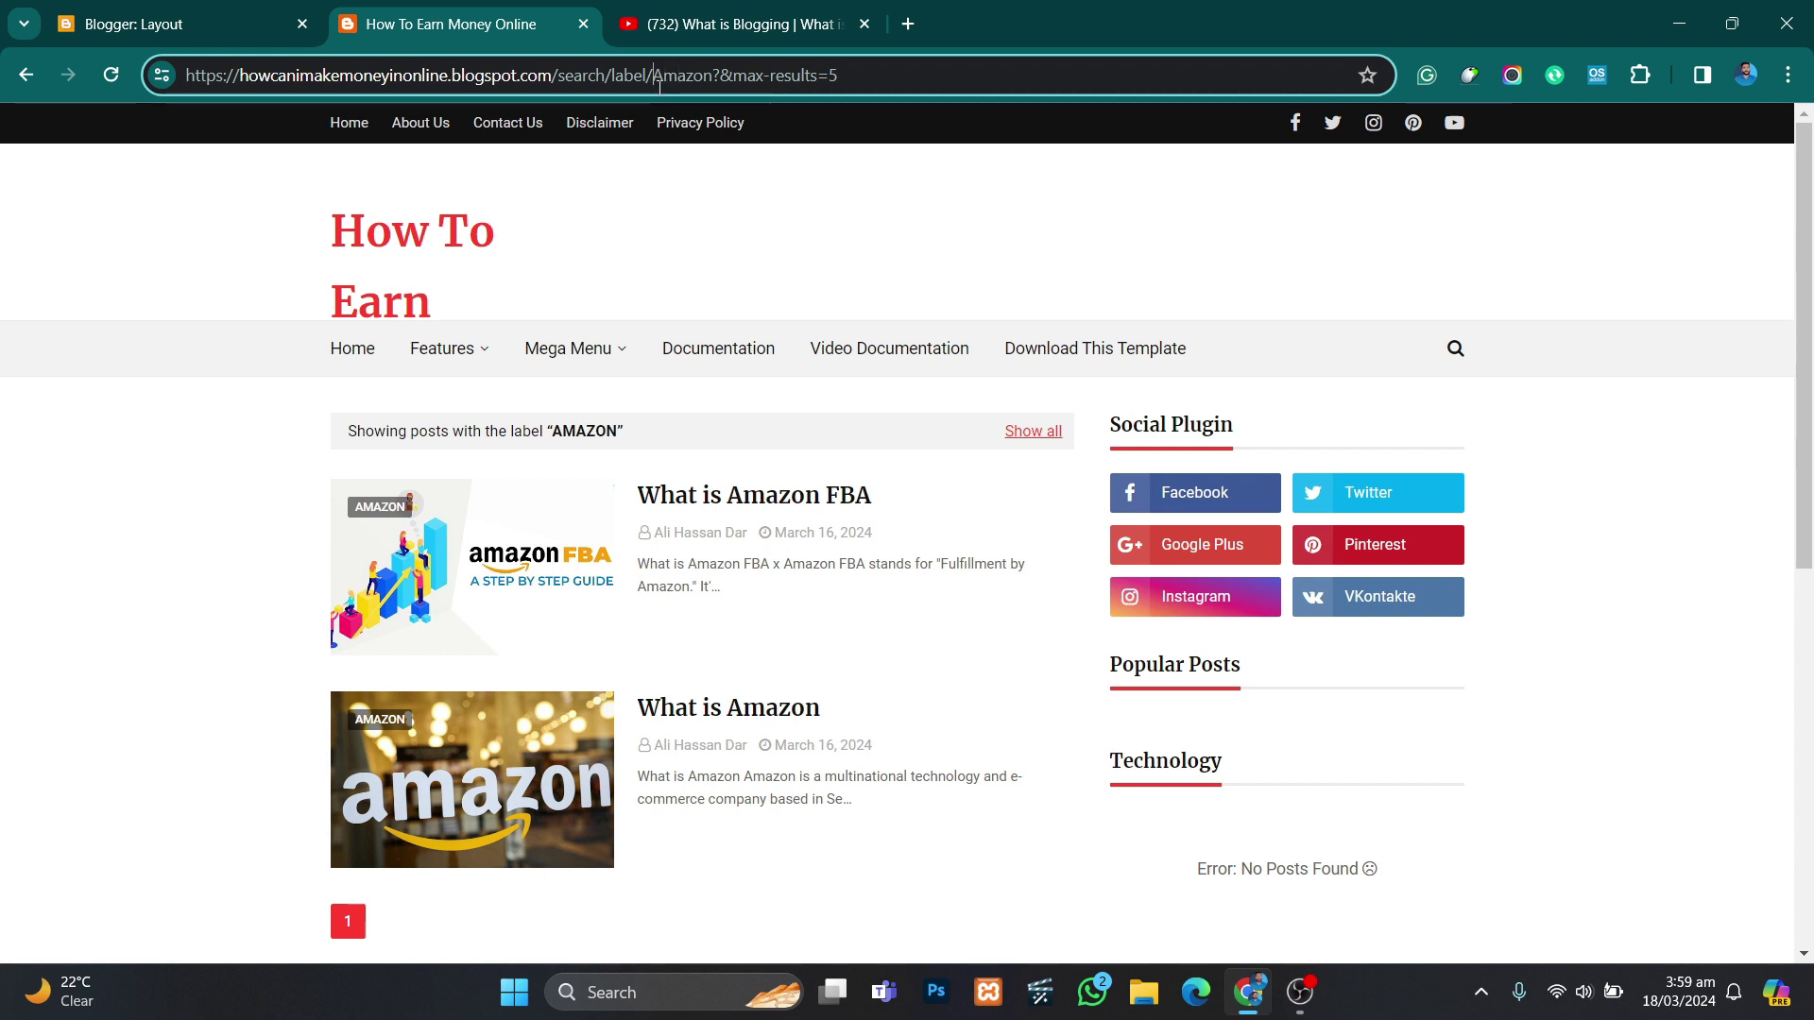
left_click_drag(660, 87, 665, 87)
left_click(701, 85)
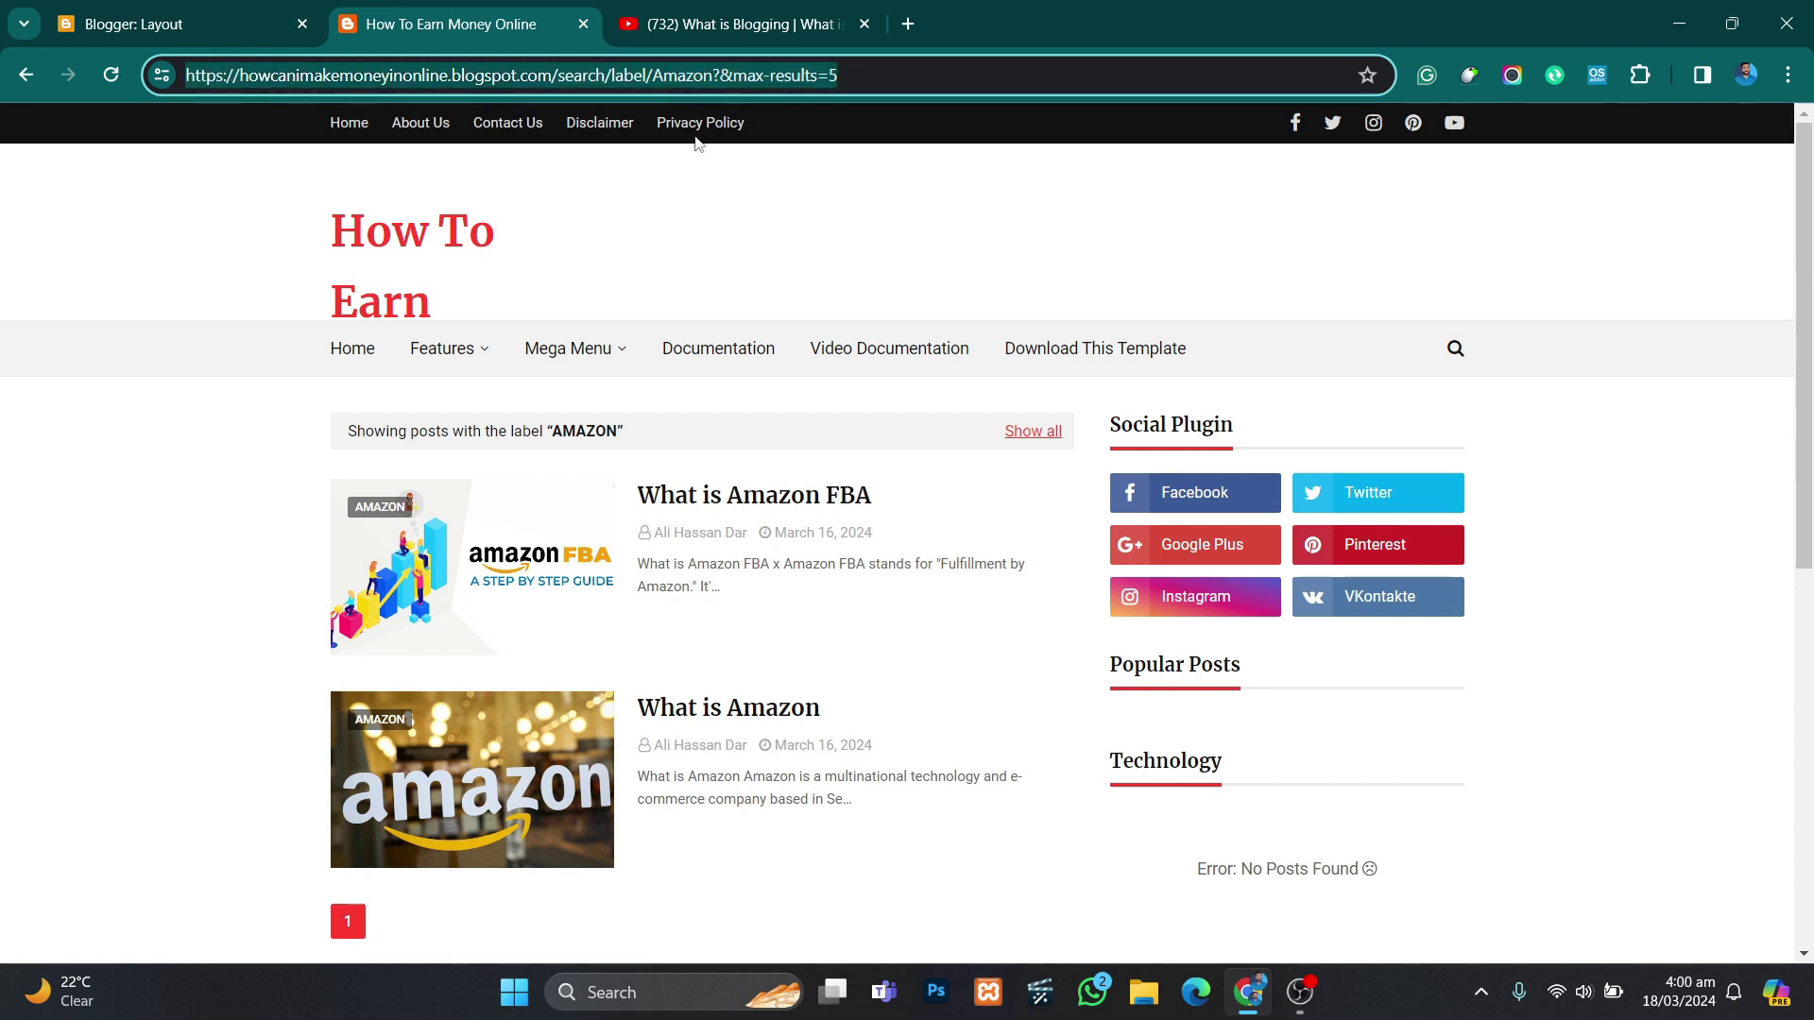
left_click(213, 12)
key("ctrl+a")
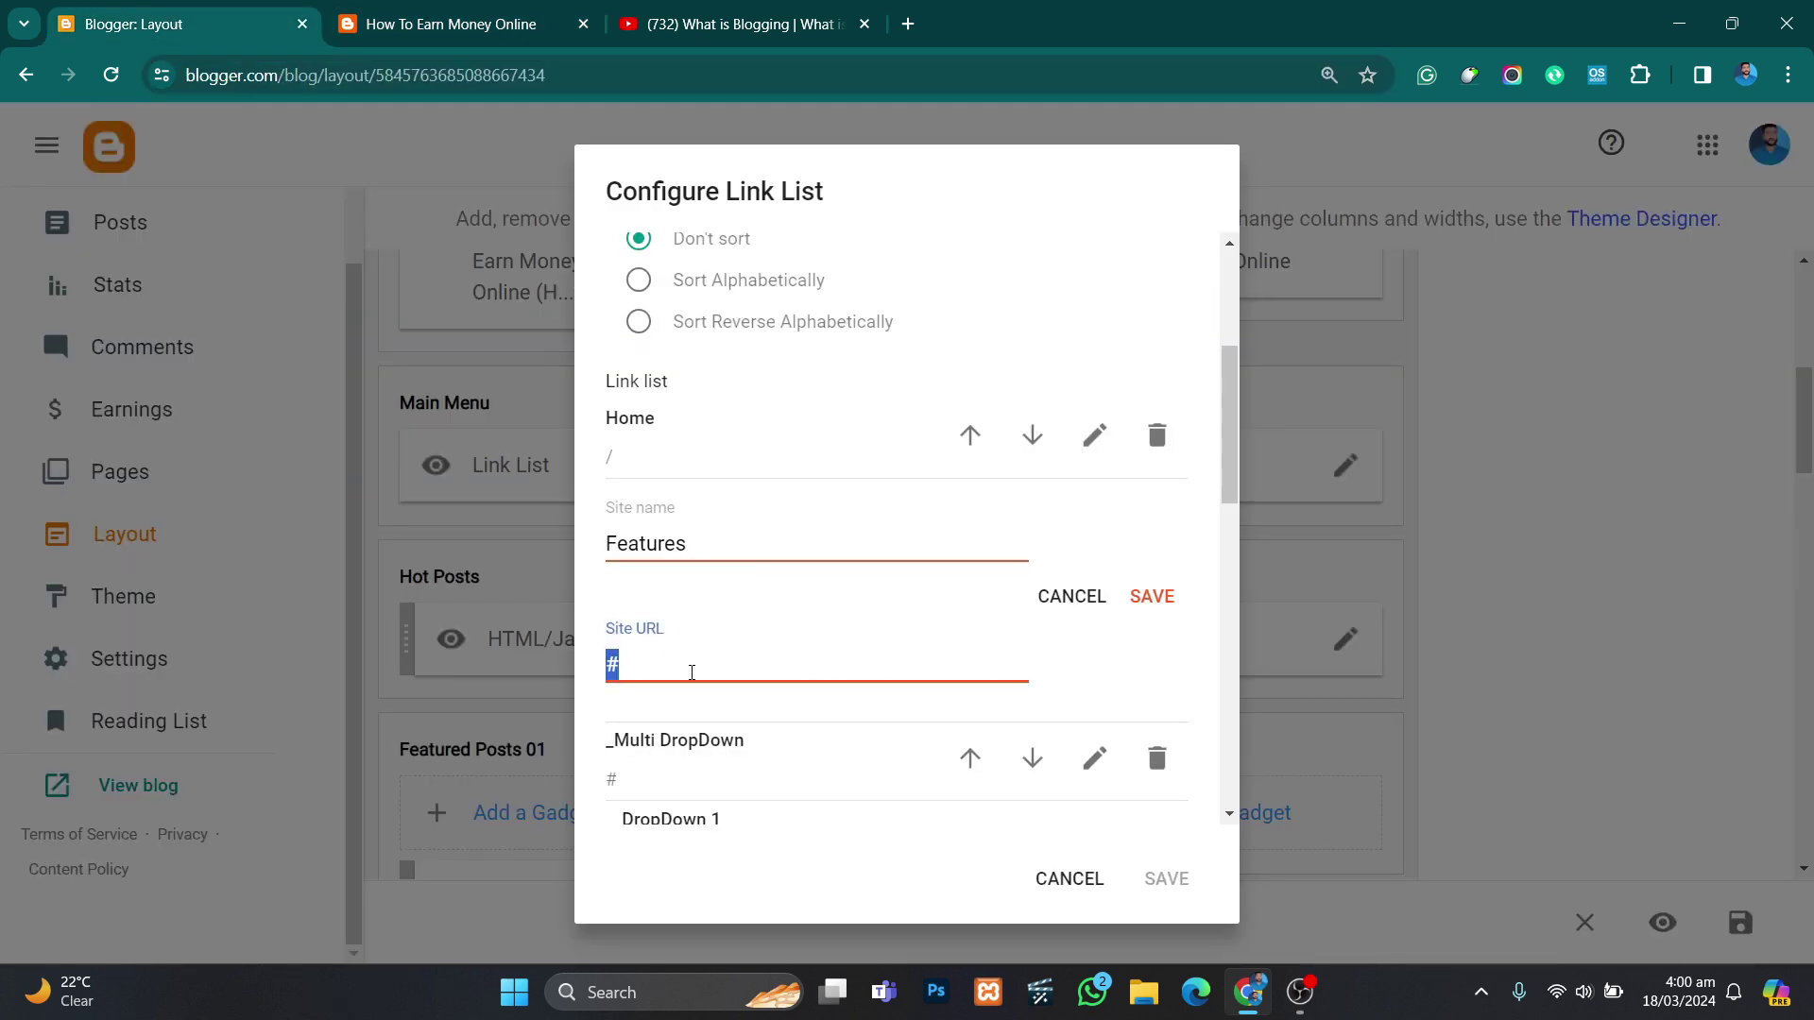
type("https://howcanimakemoneyinonline.blogspot.com/search/label/Amazon?&max-results=5")
left_click(1168, 596)
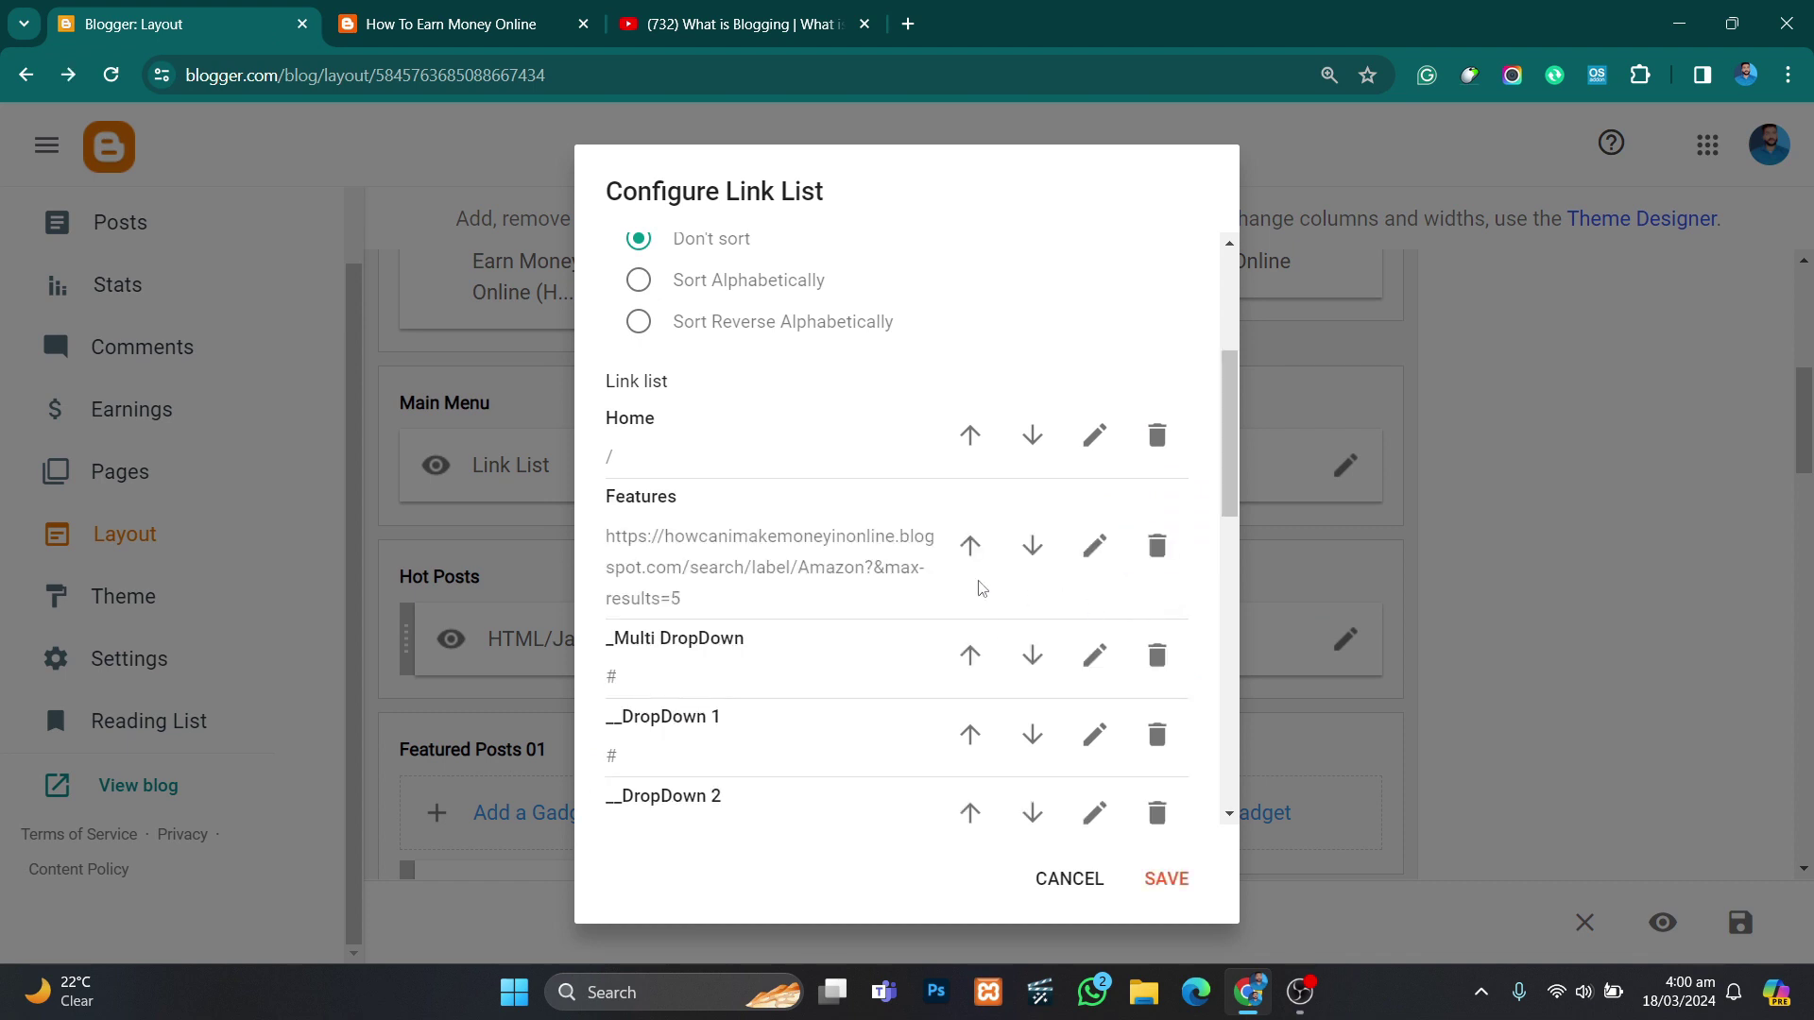
Step: Rename the Features entry as Amazon, using the label name copied from the live blog's address, and save the link list
left_click(1077, 616)
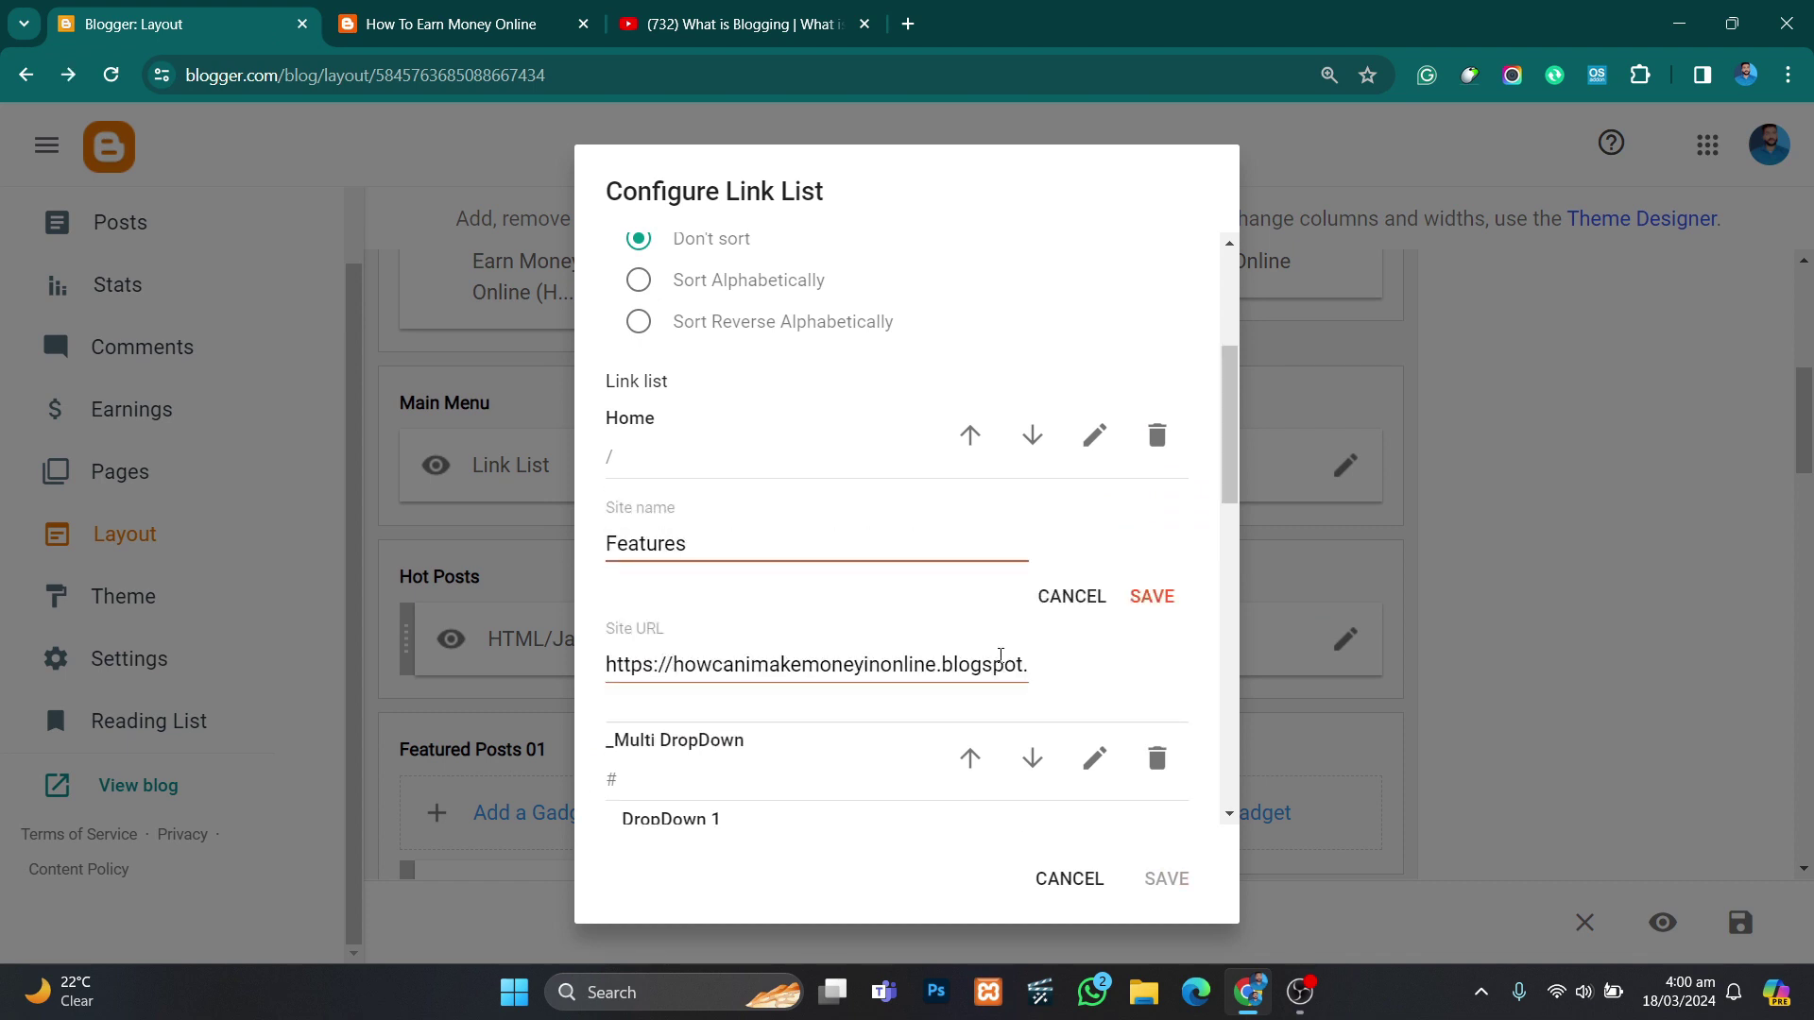
left_click(724, 544)
double_click(724, 543)
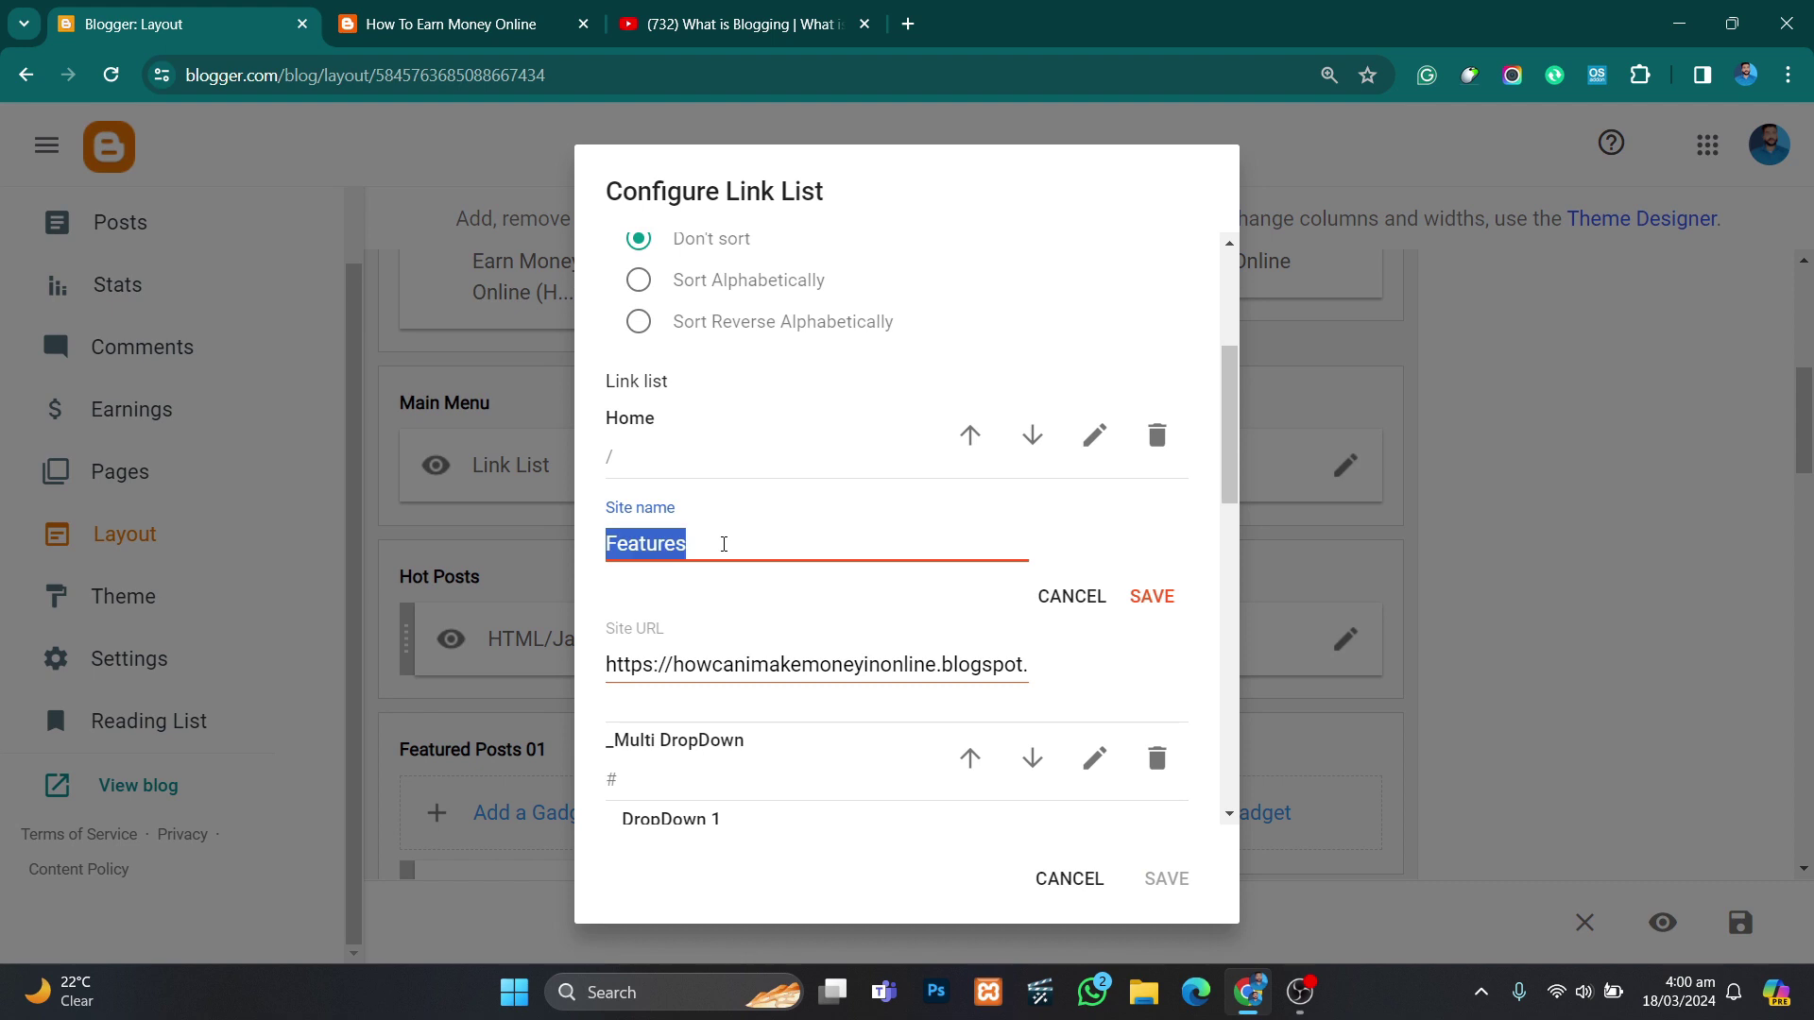
left_click(529, 21)
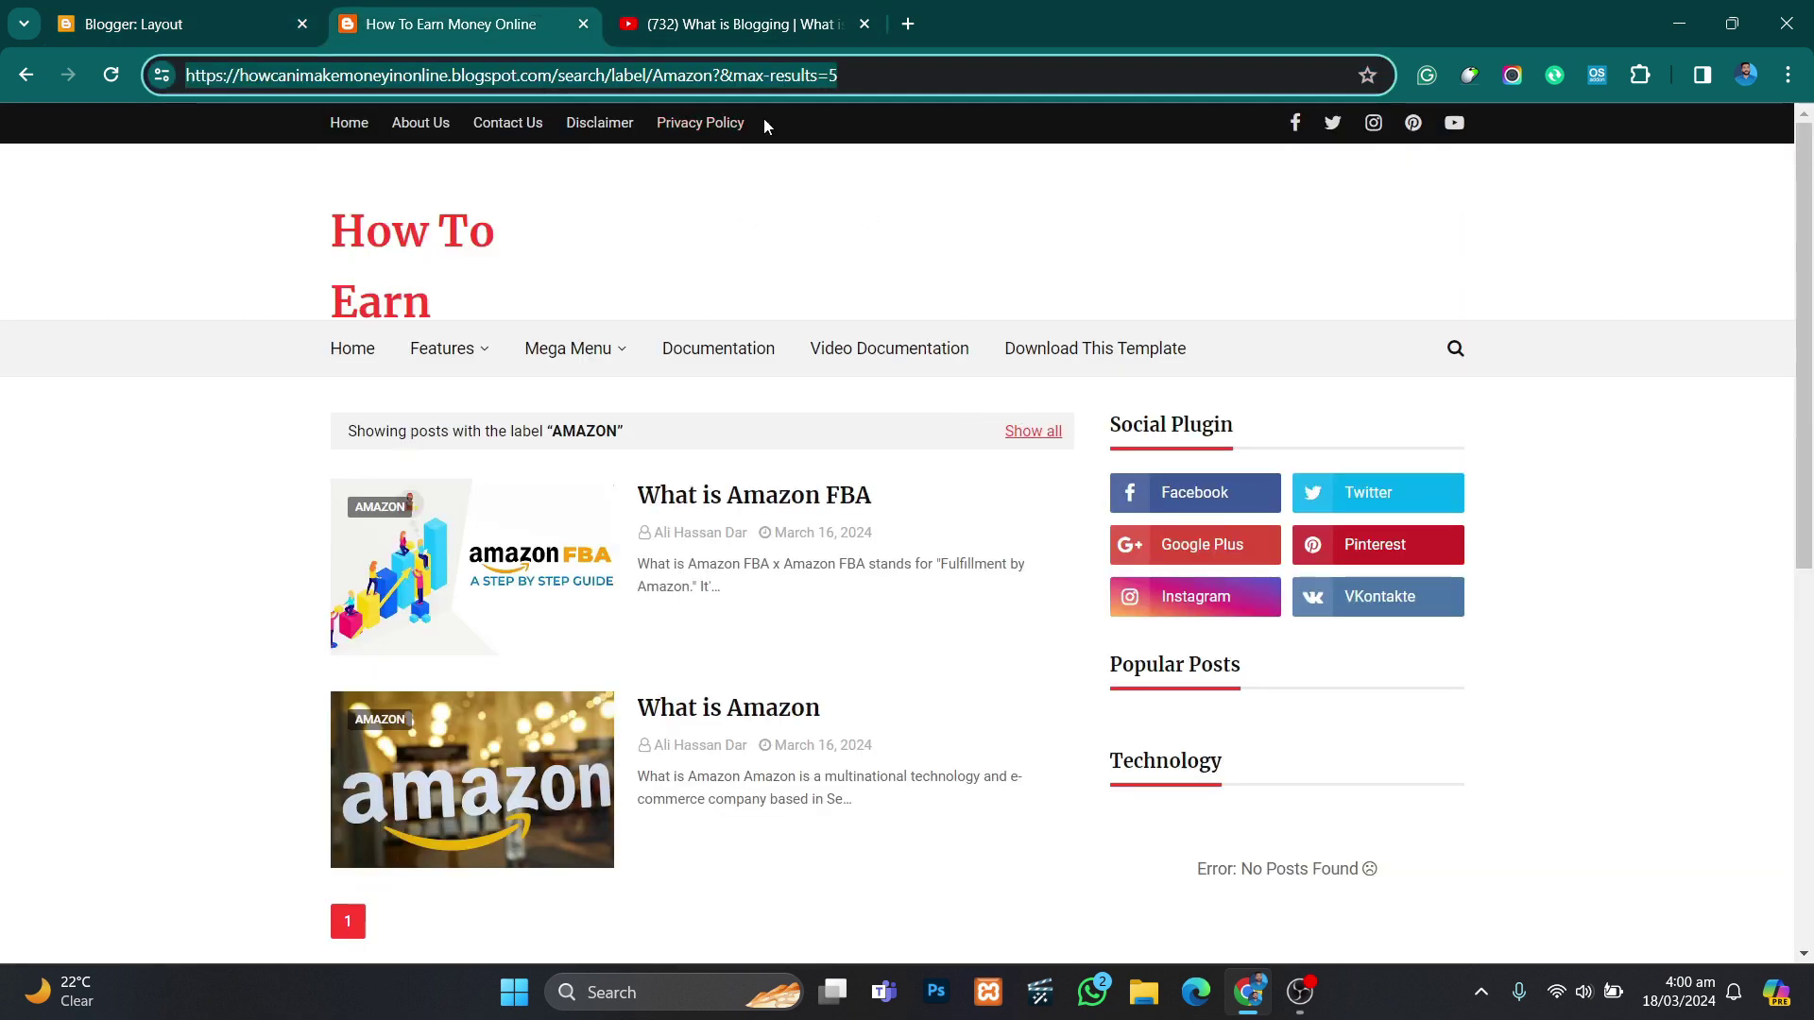
left_click(659, 75)
left_click_drag(654, 74, 713, 90)
key("ctrl+c")
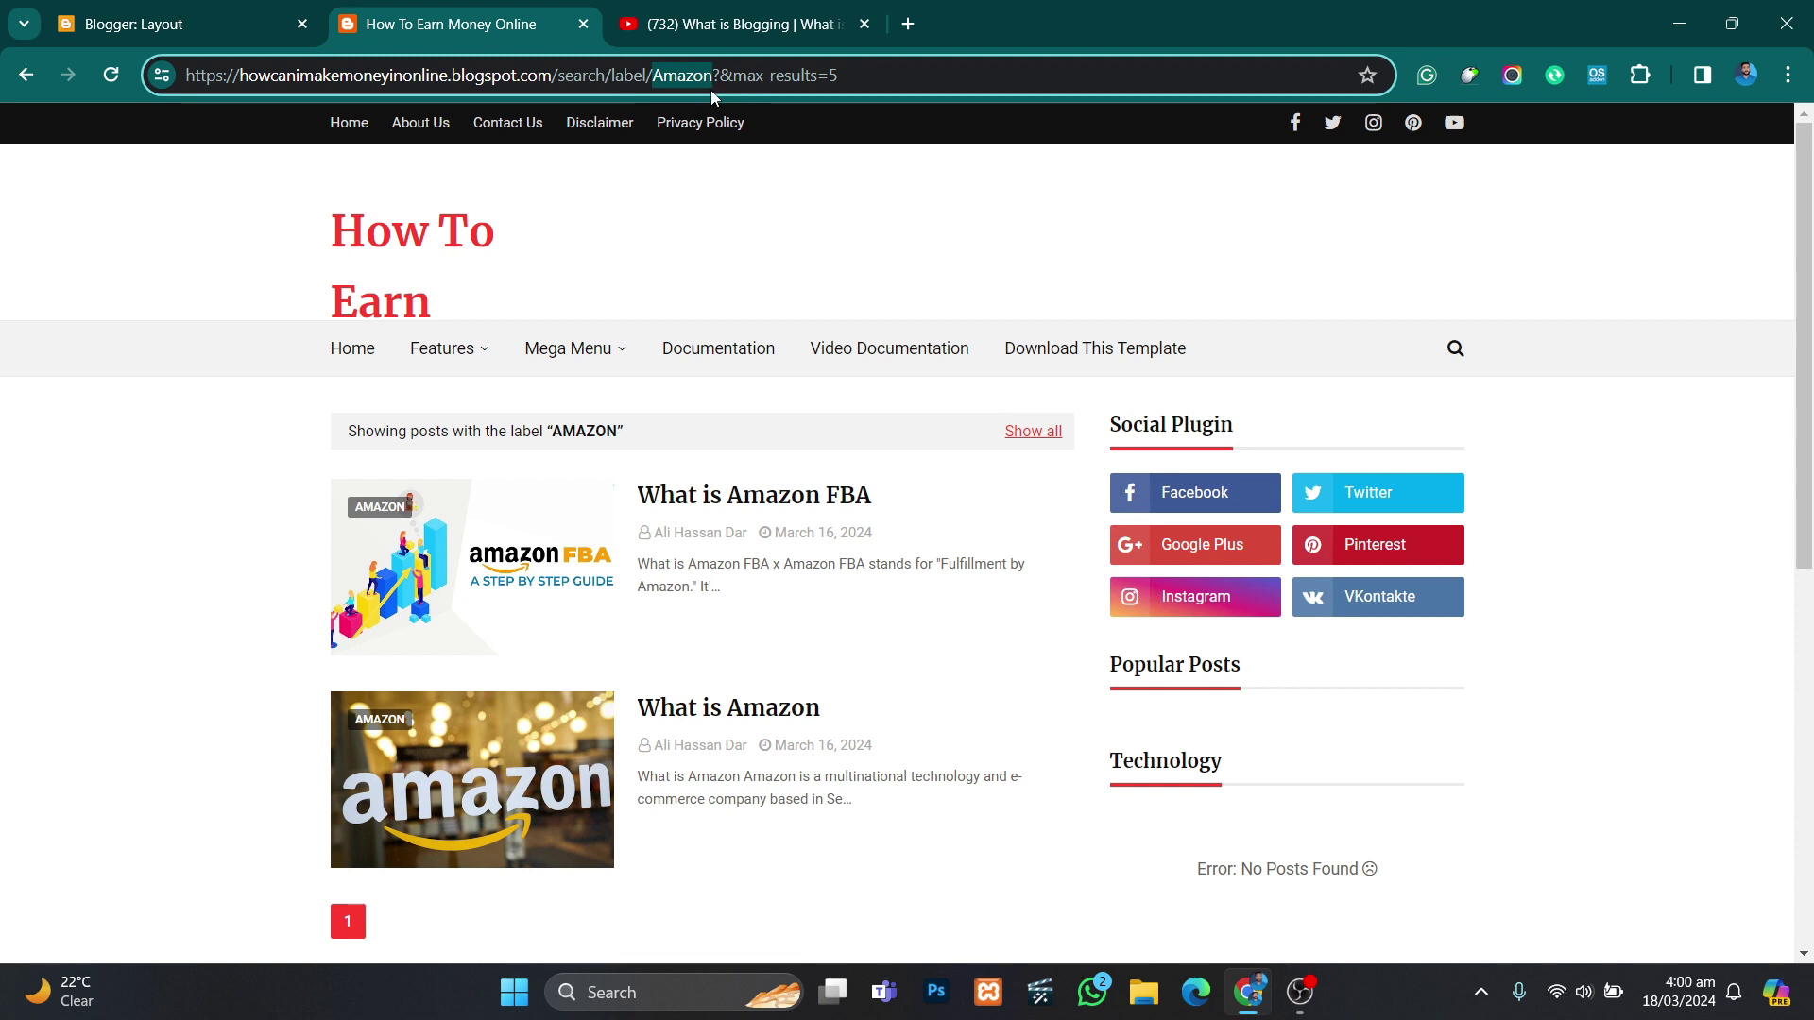
left_click(252, 8)
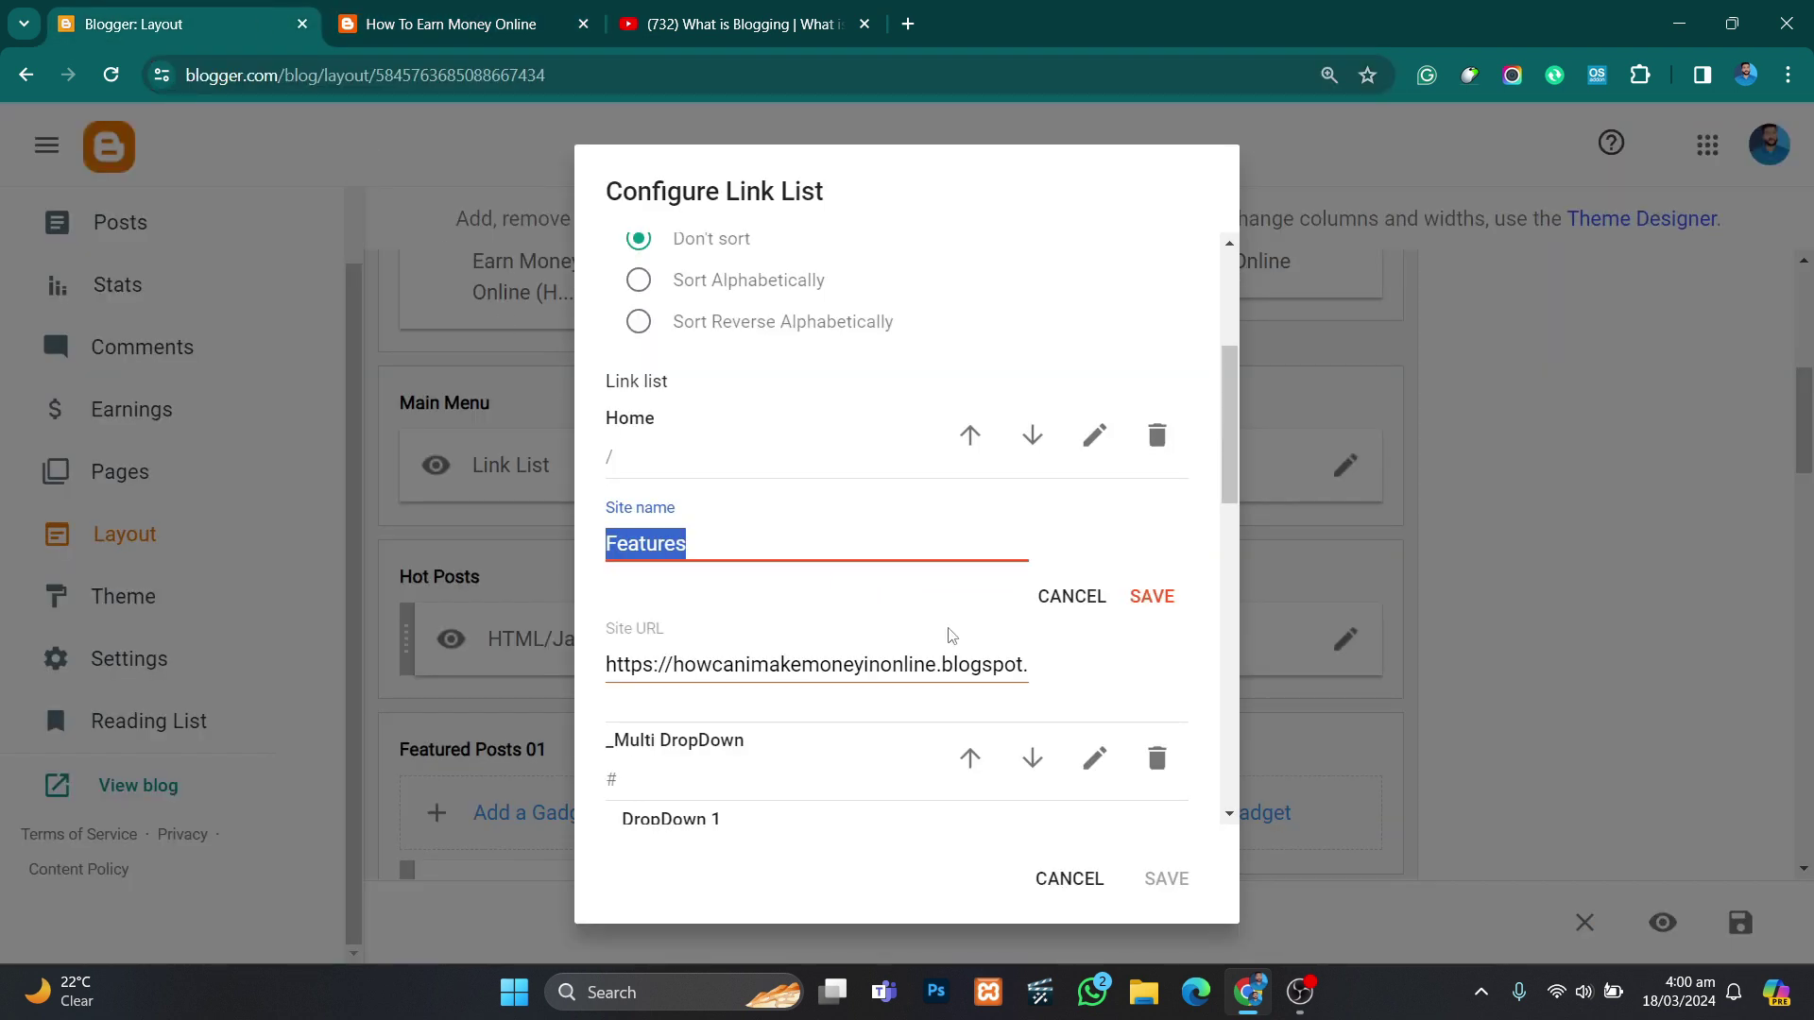
key("ctrl+v")
left_click(1151, 596)
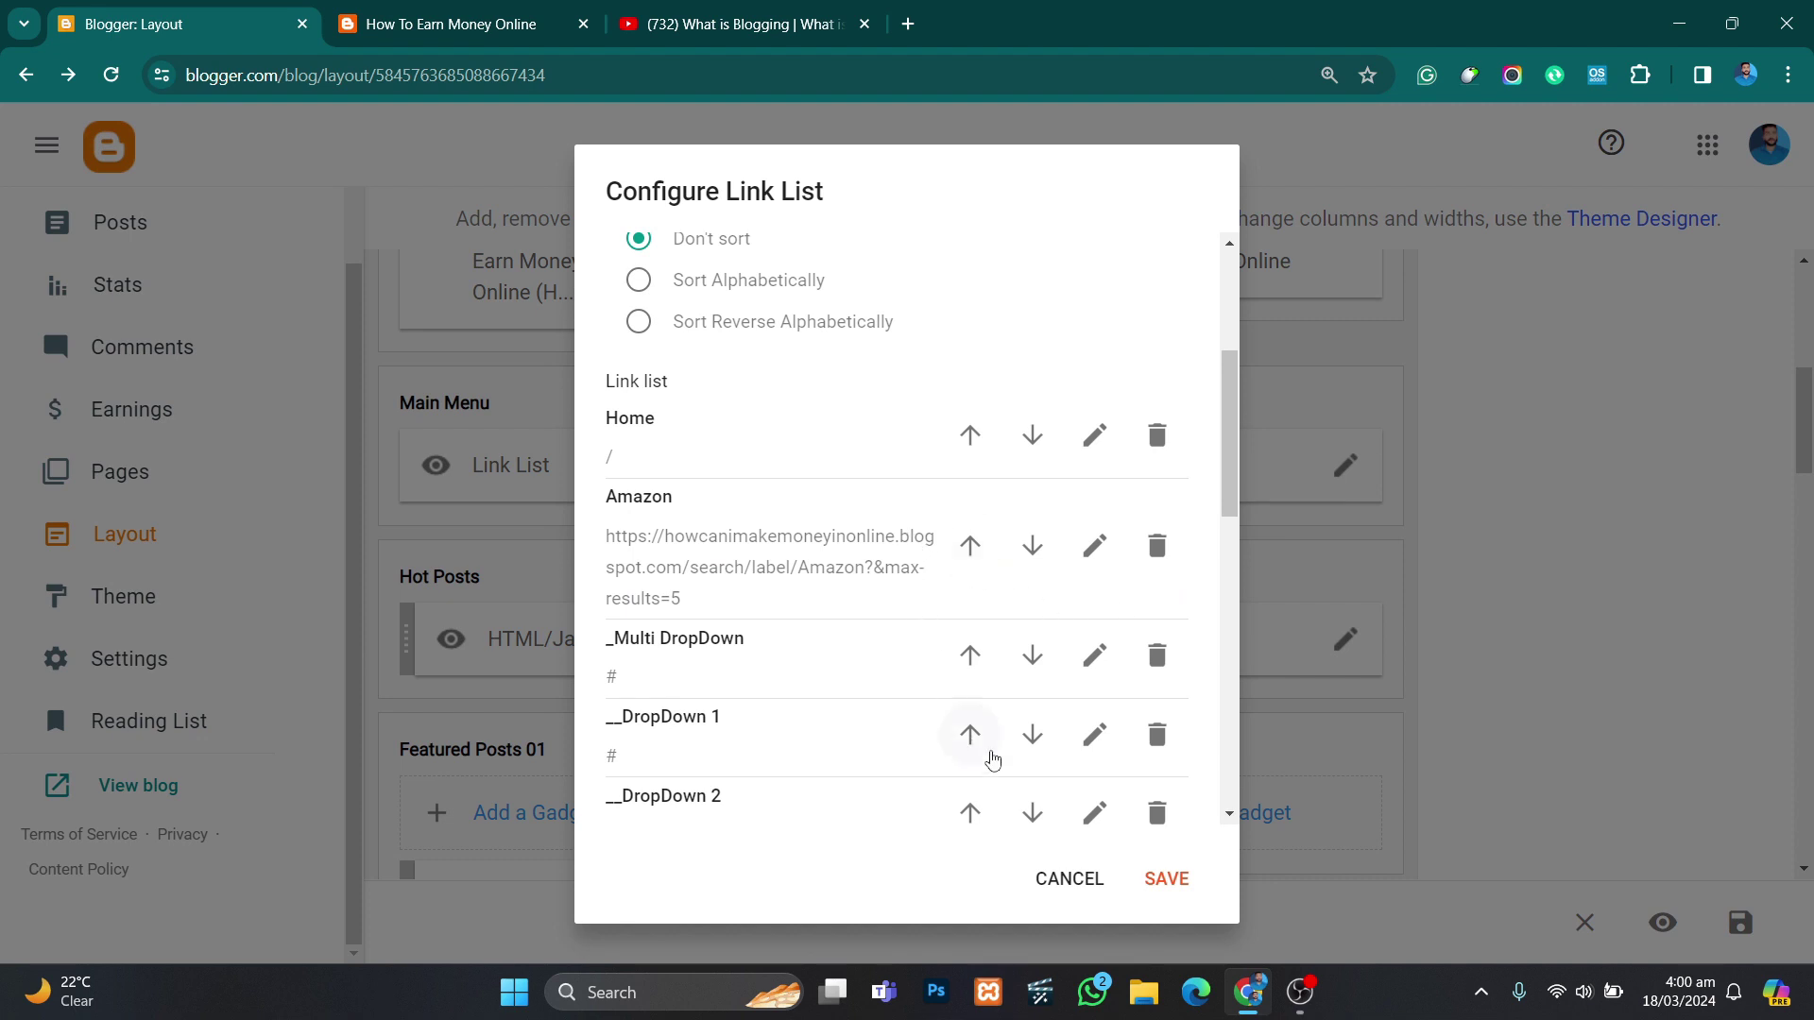
left_click(1166, 879)
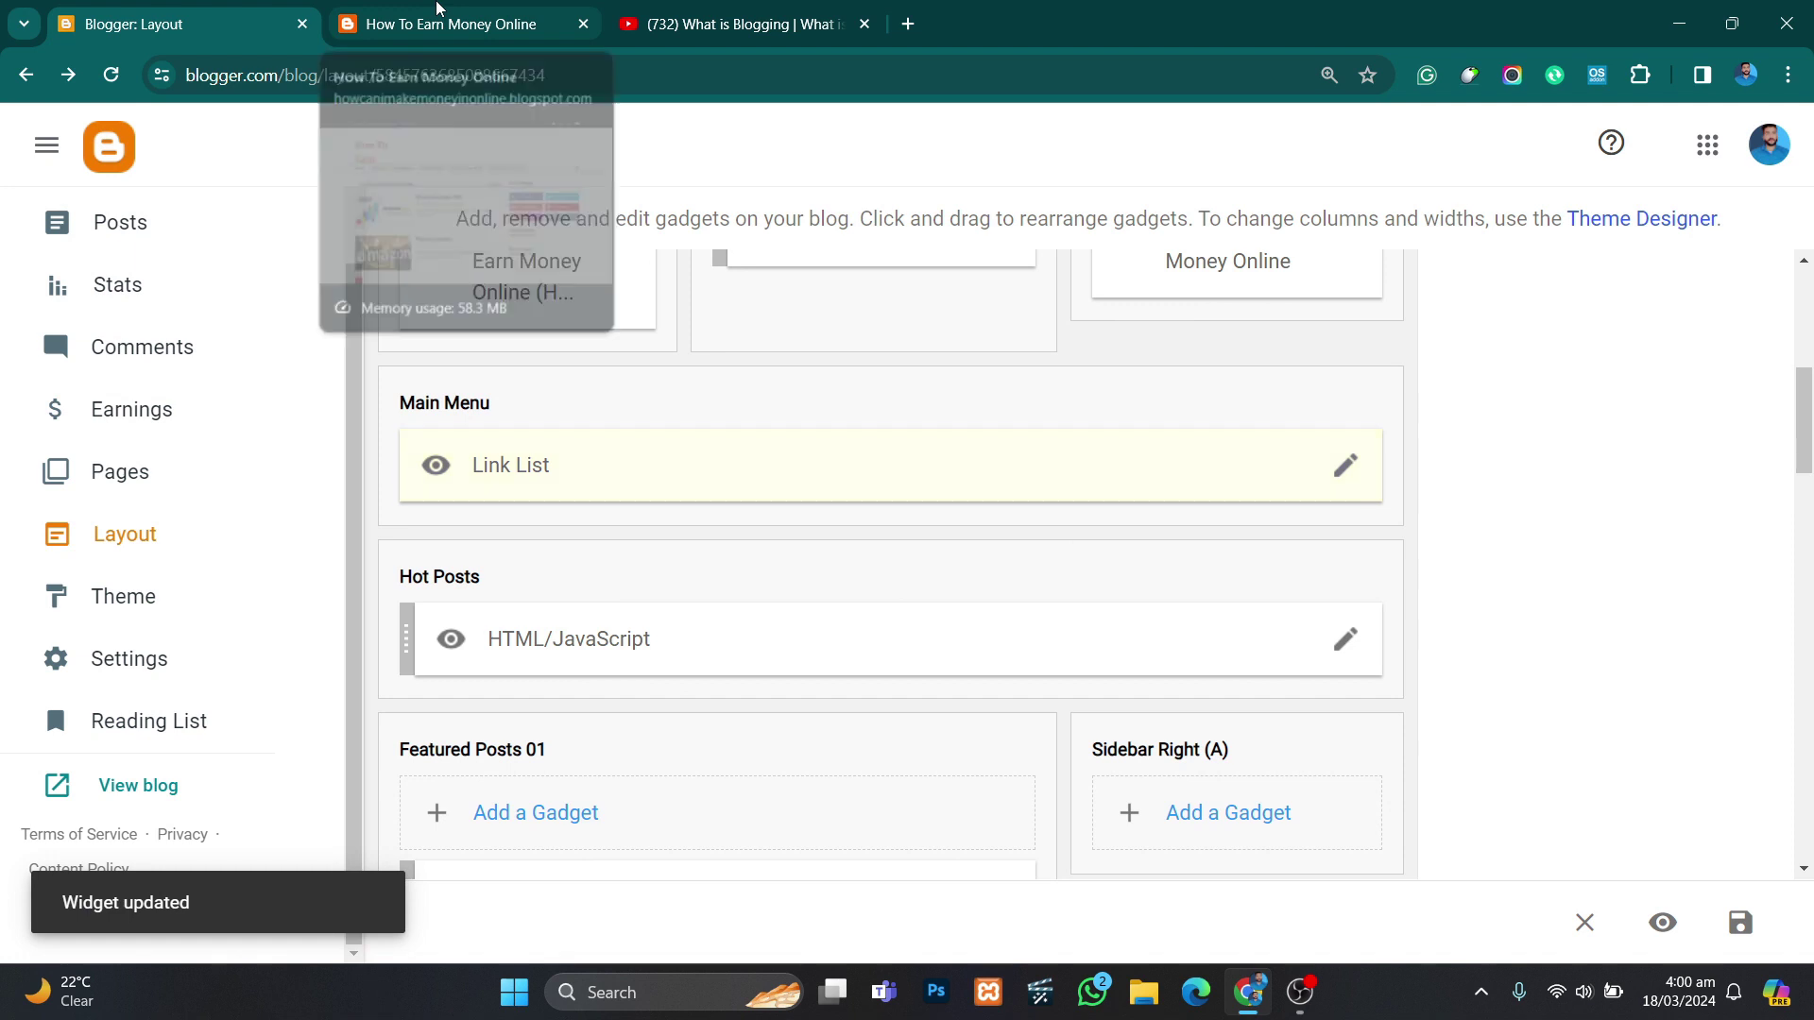
Step: Reload the live blog and examine the Amazon entry's dropdown in the main menu
left_click(438, 8)
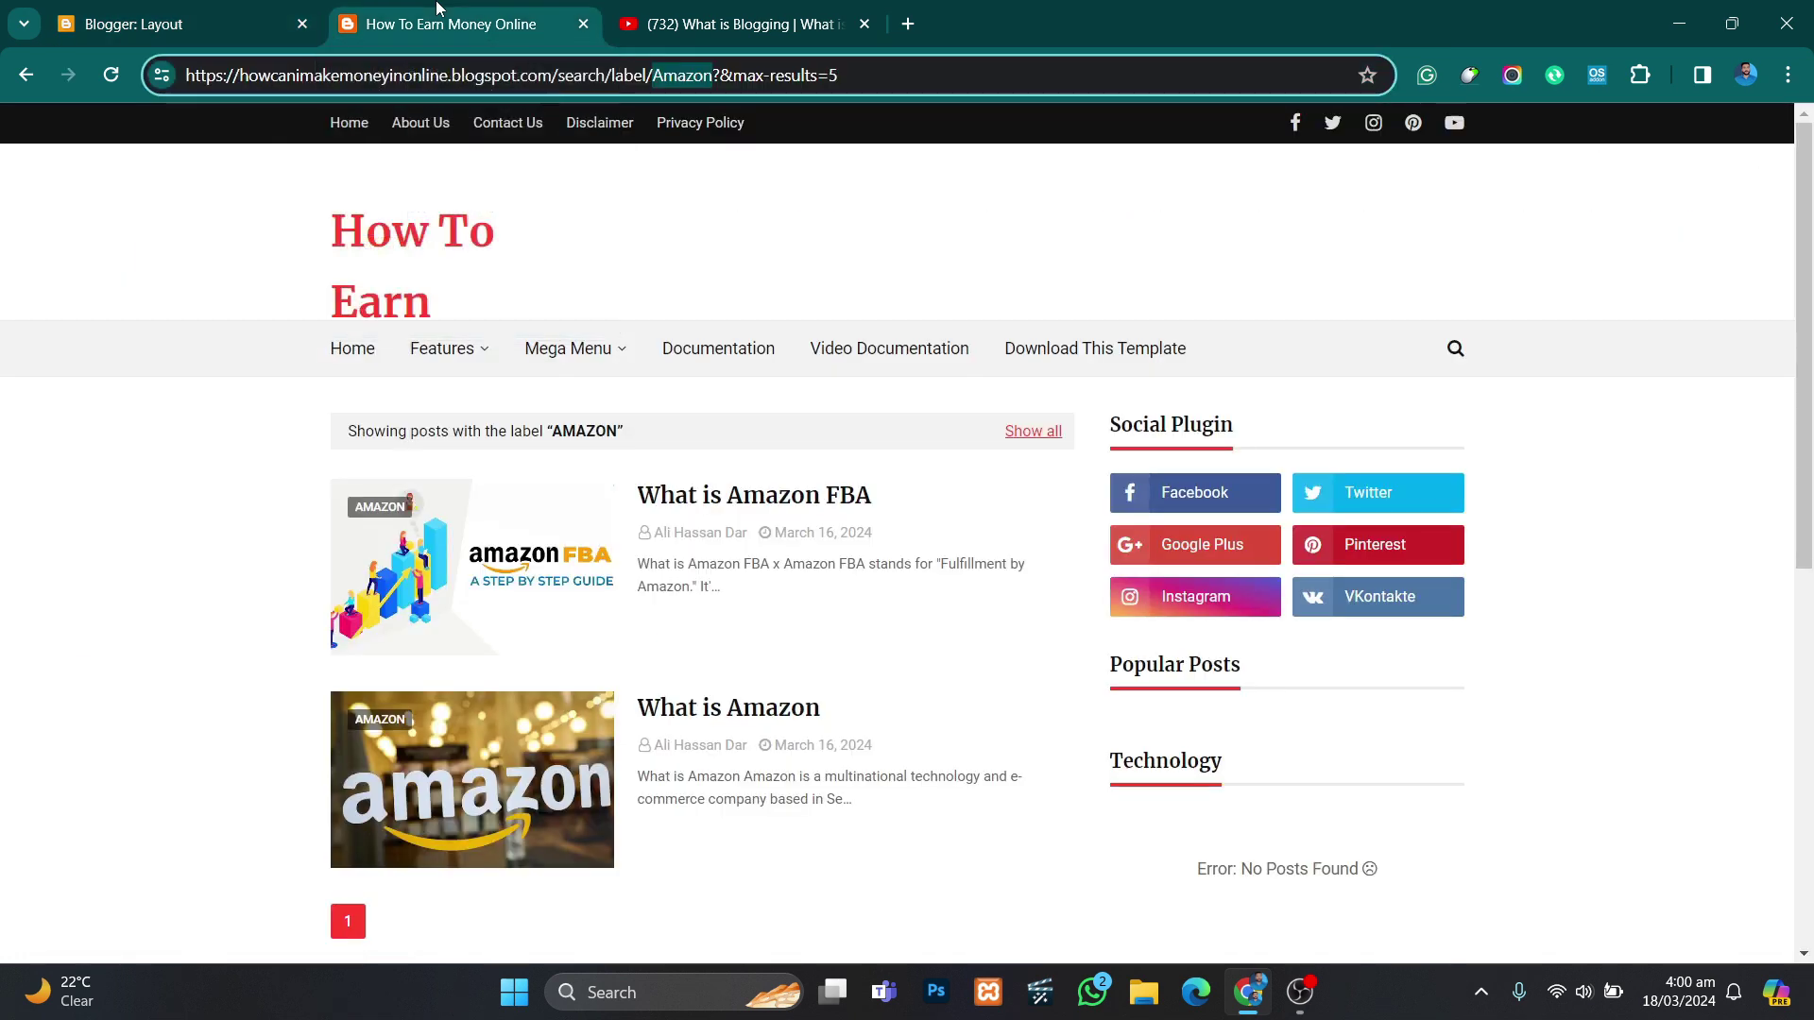
left_click(108, 79)
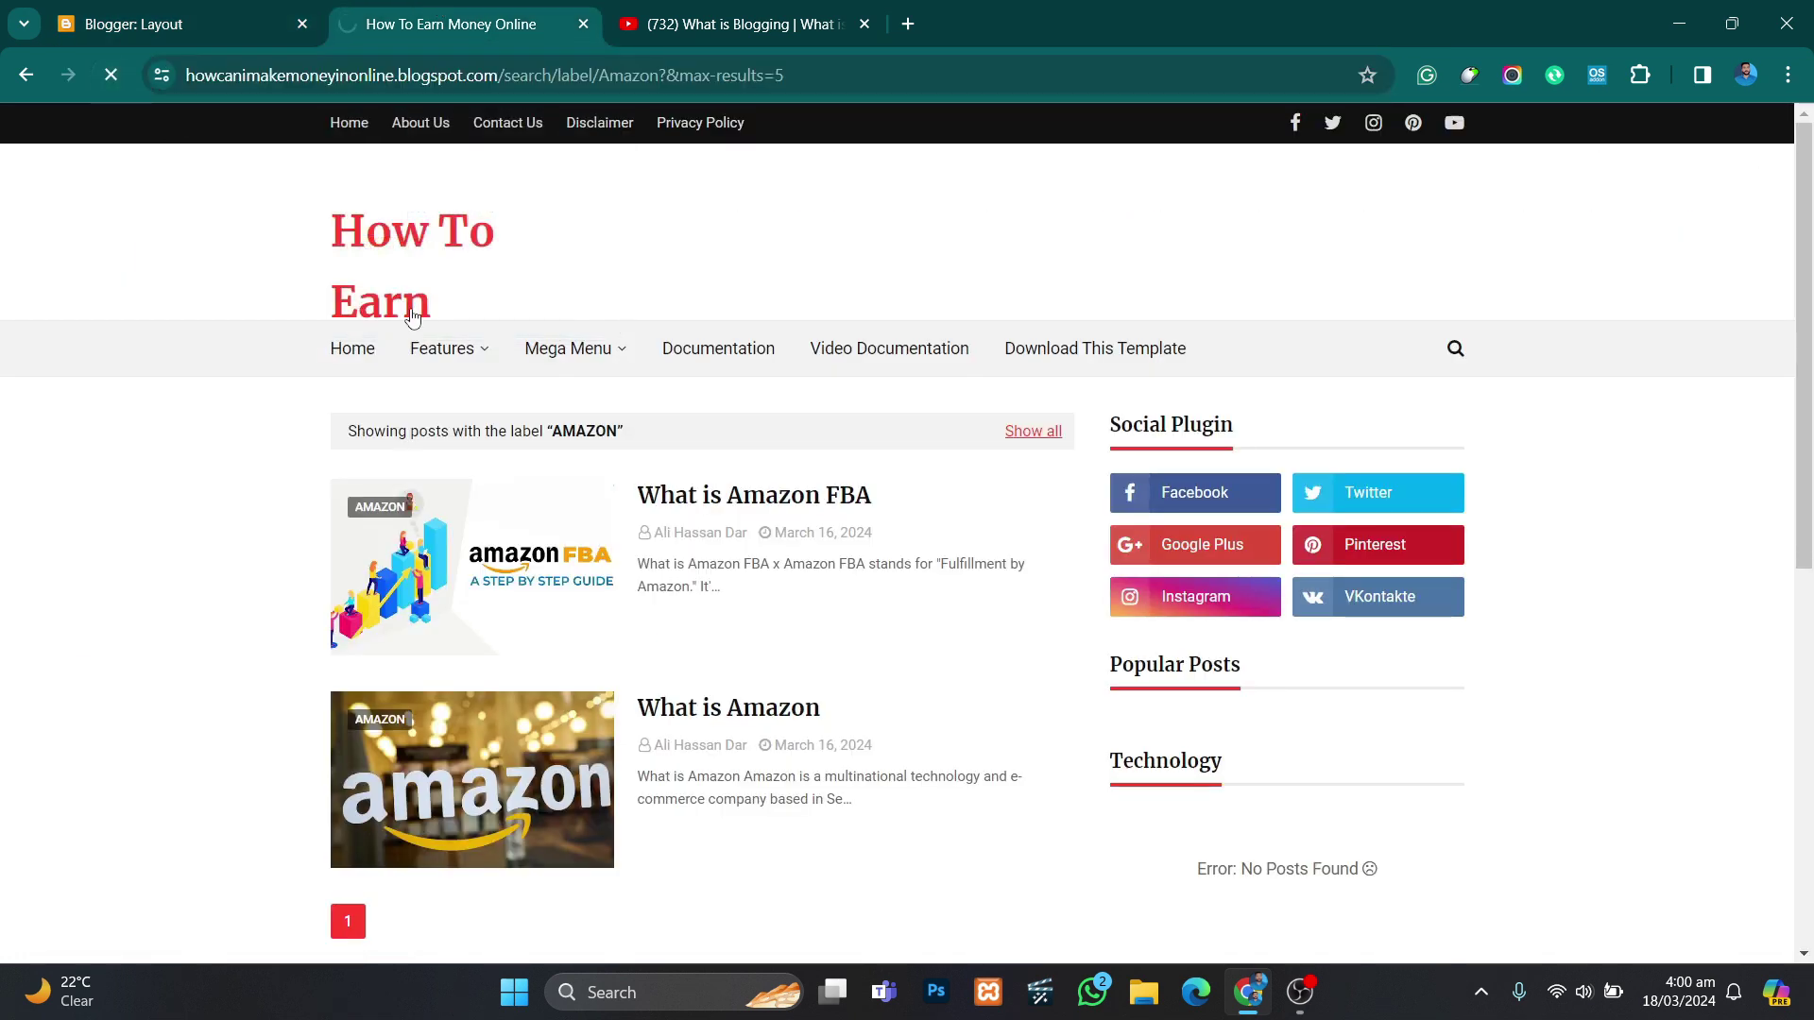
mouse_move(458, 366)
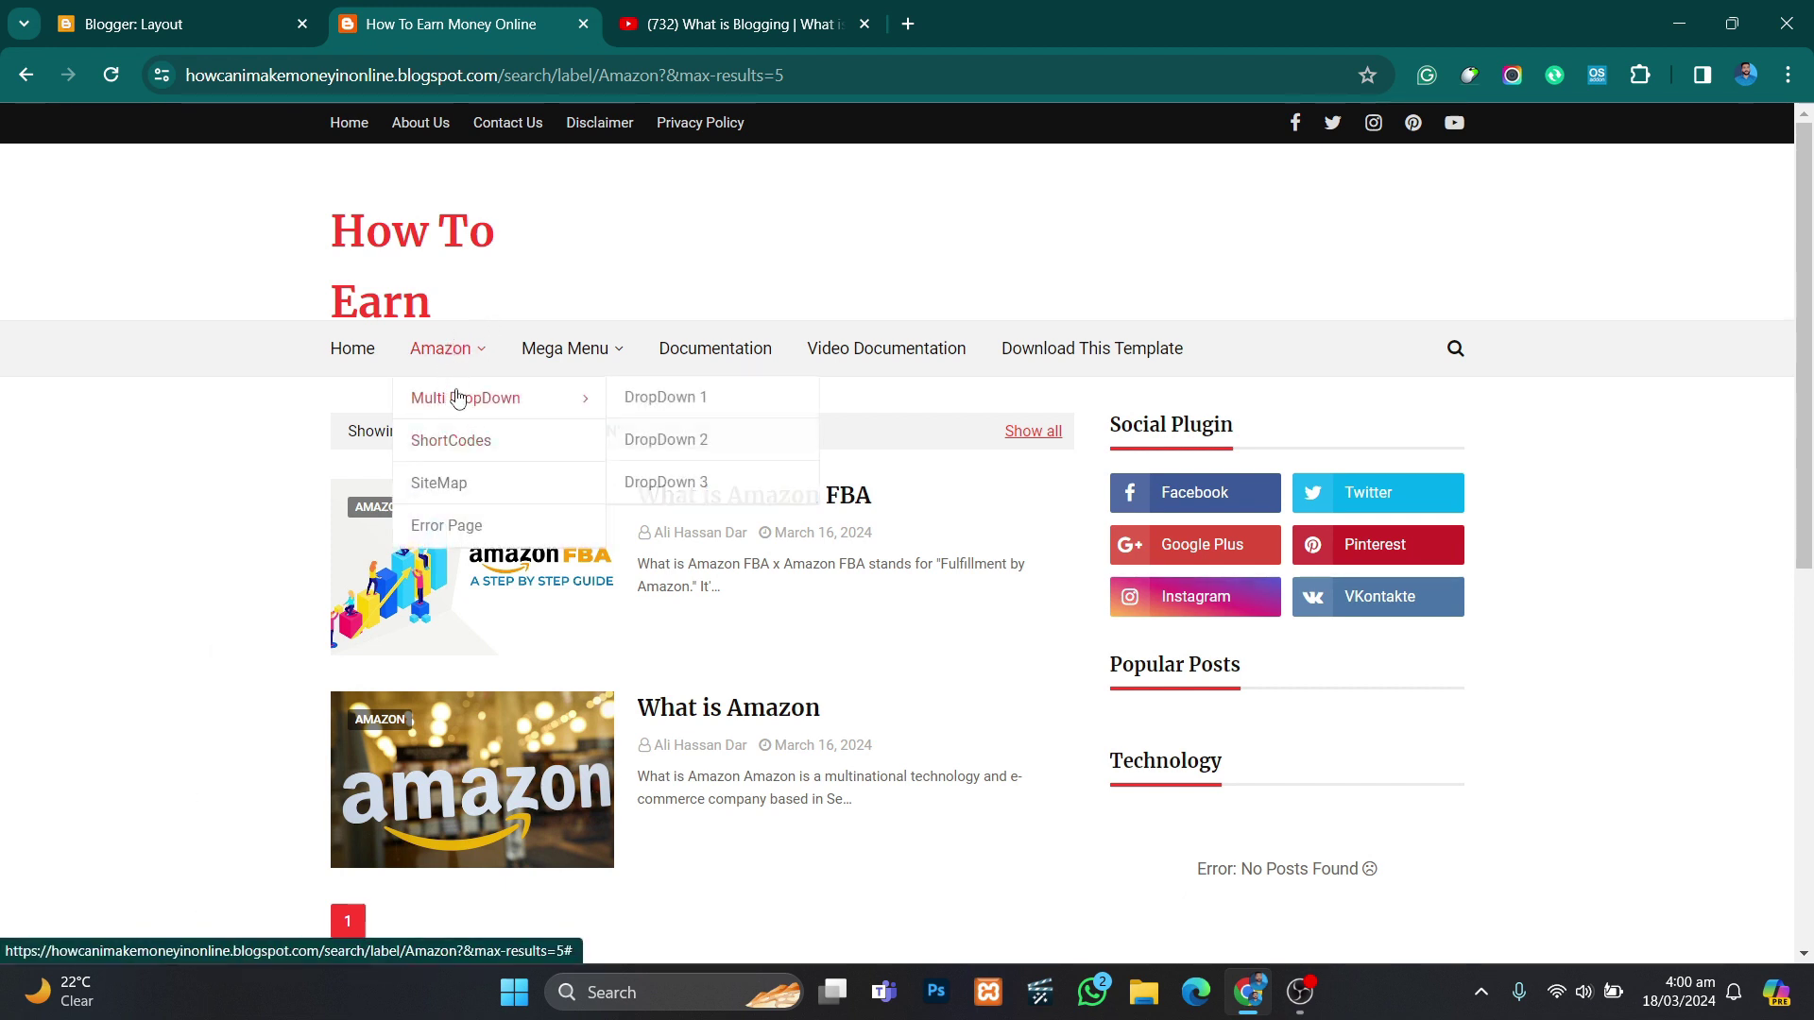
Step: In the Main Menu link list, delete the sub-entries Multi DropDown, DropDown 1 to 3, ShortCodes, SiteMap and Error Page
left_click(144, 11)
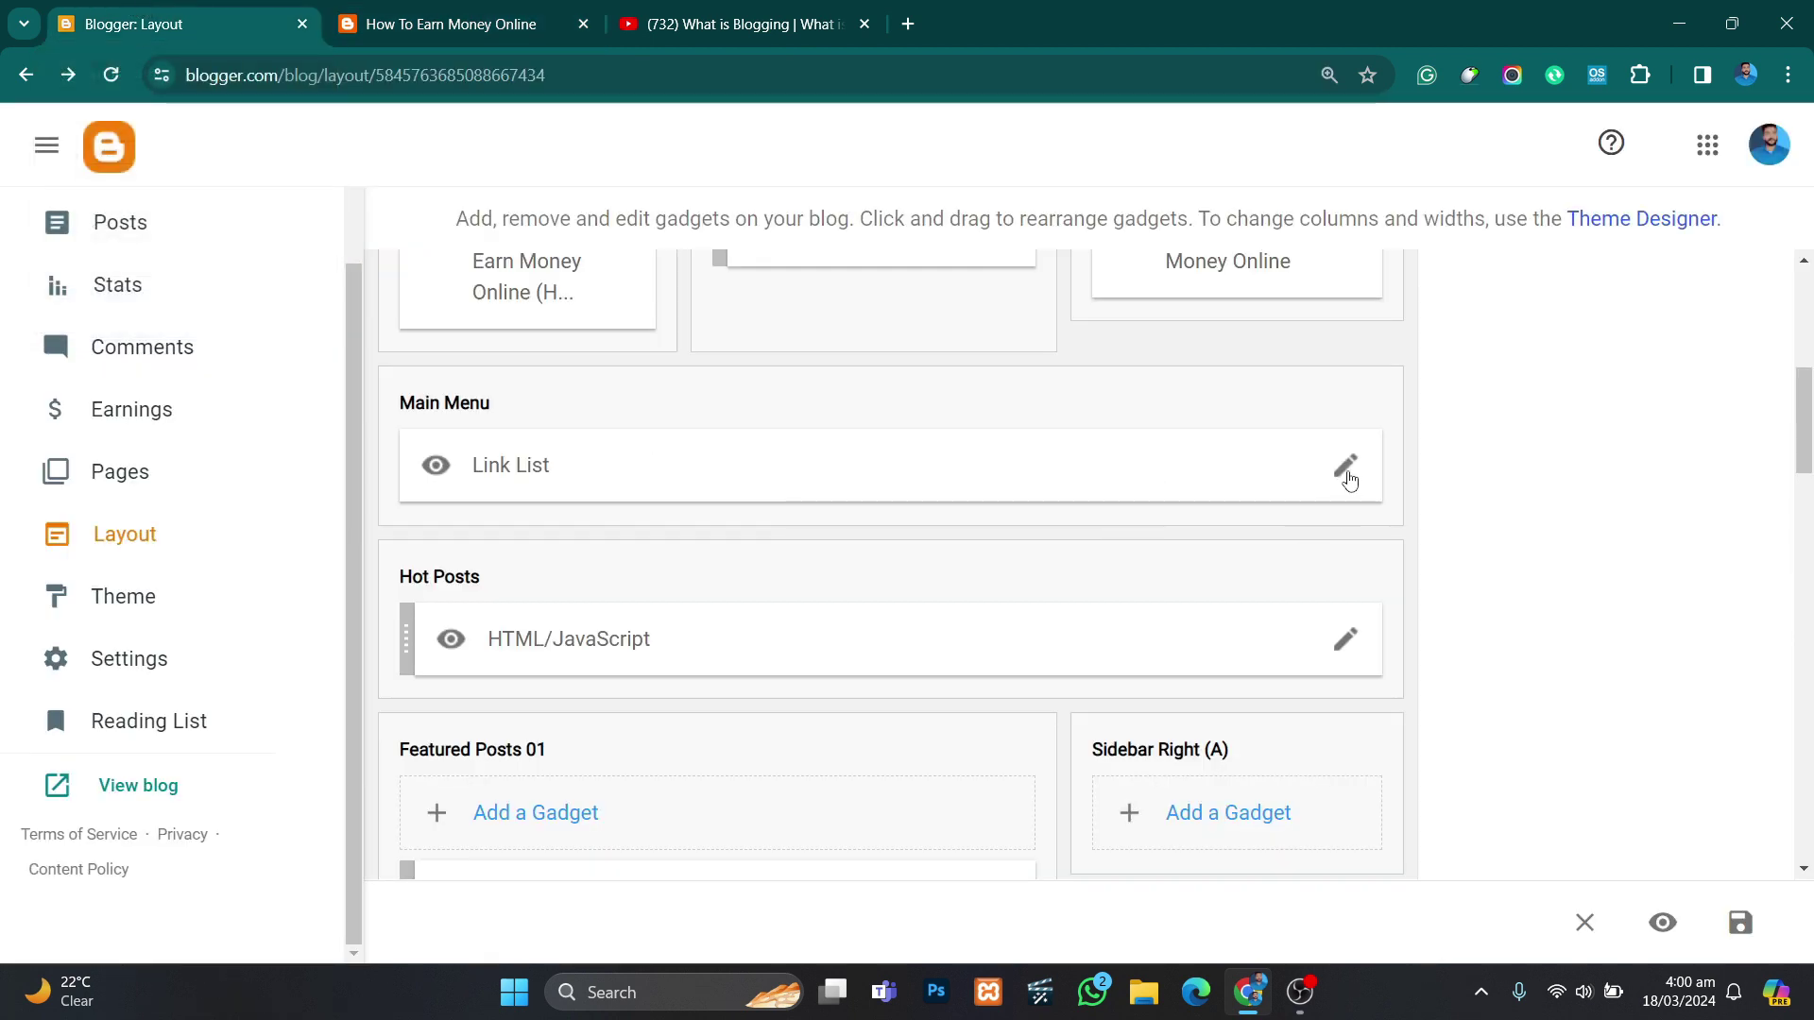
left_click(1345, 467)
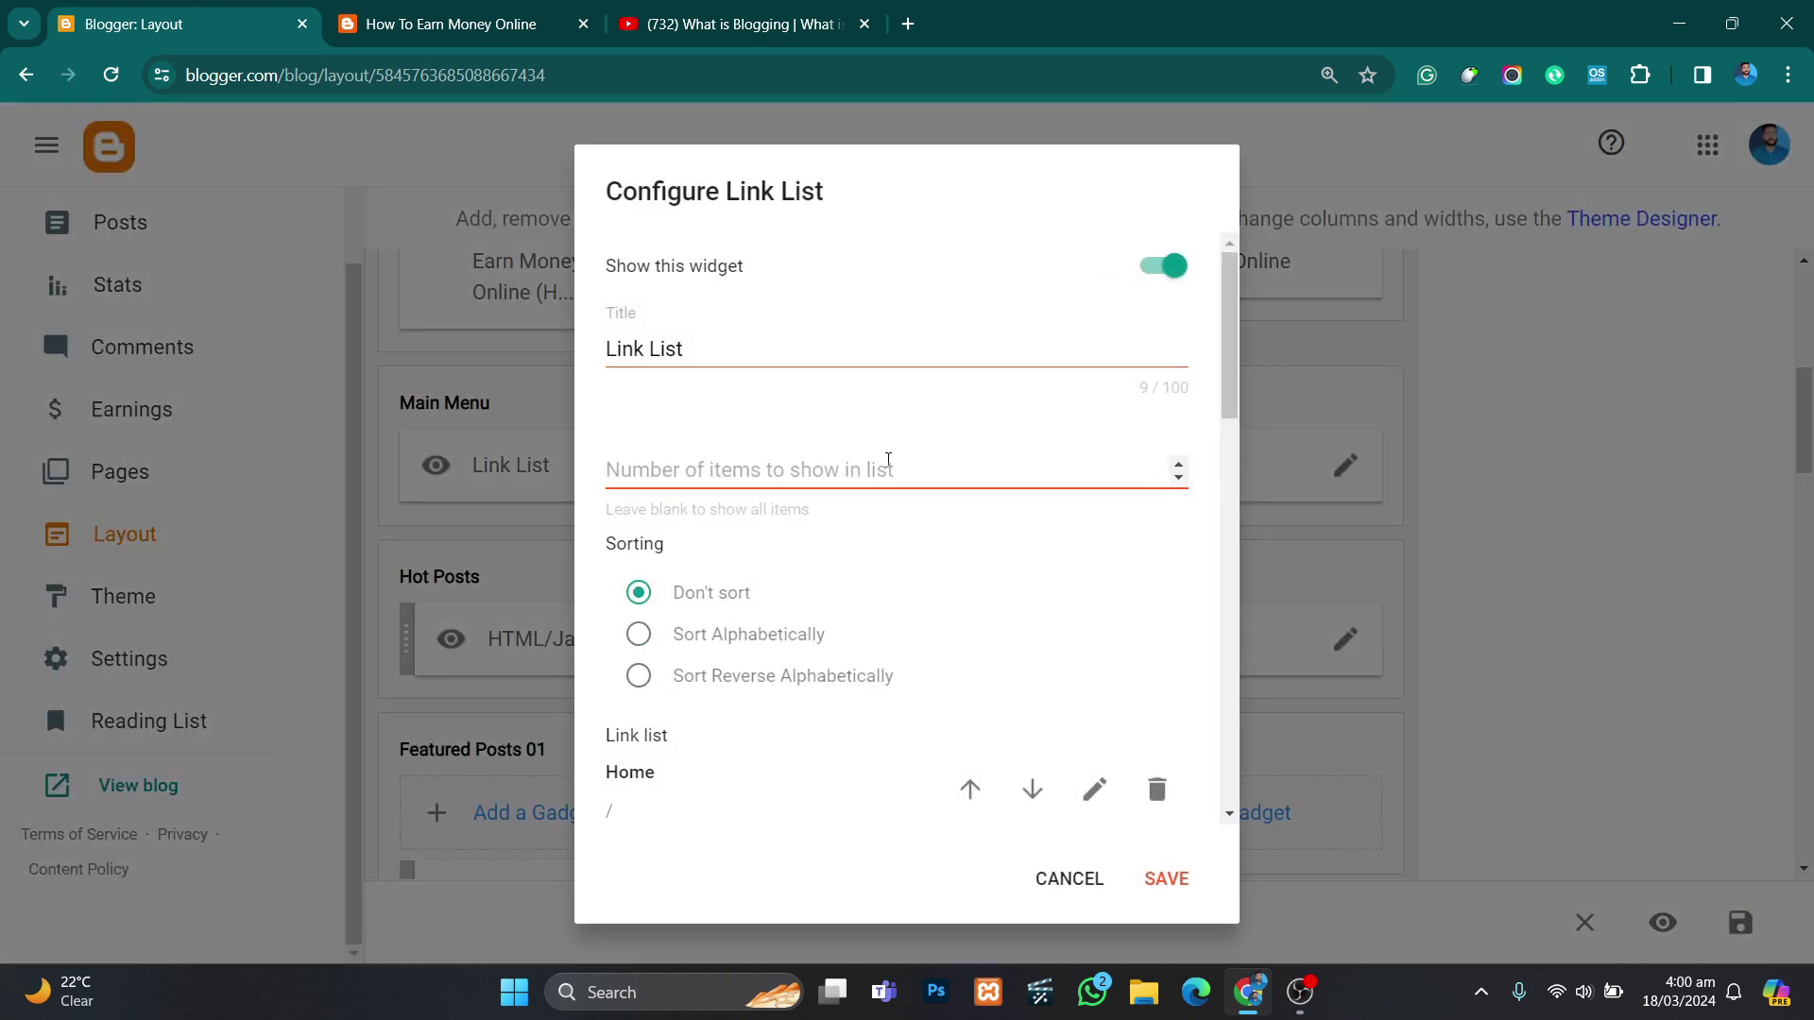
scroll(888, 460, "down", 6)
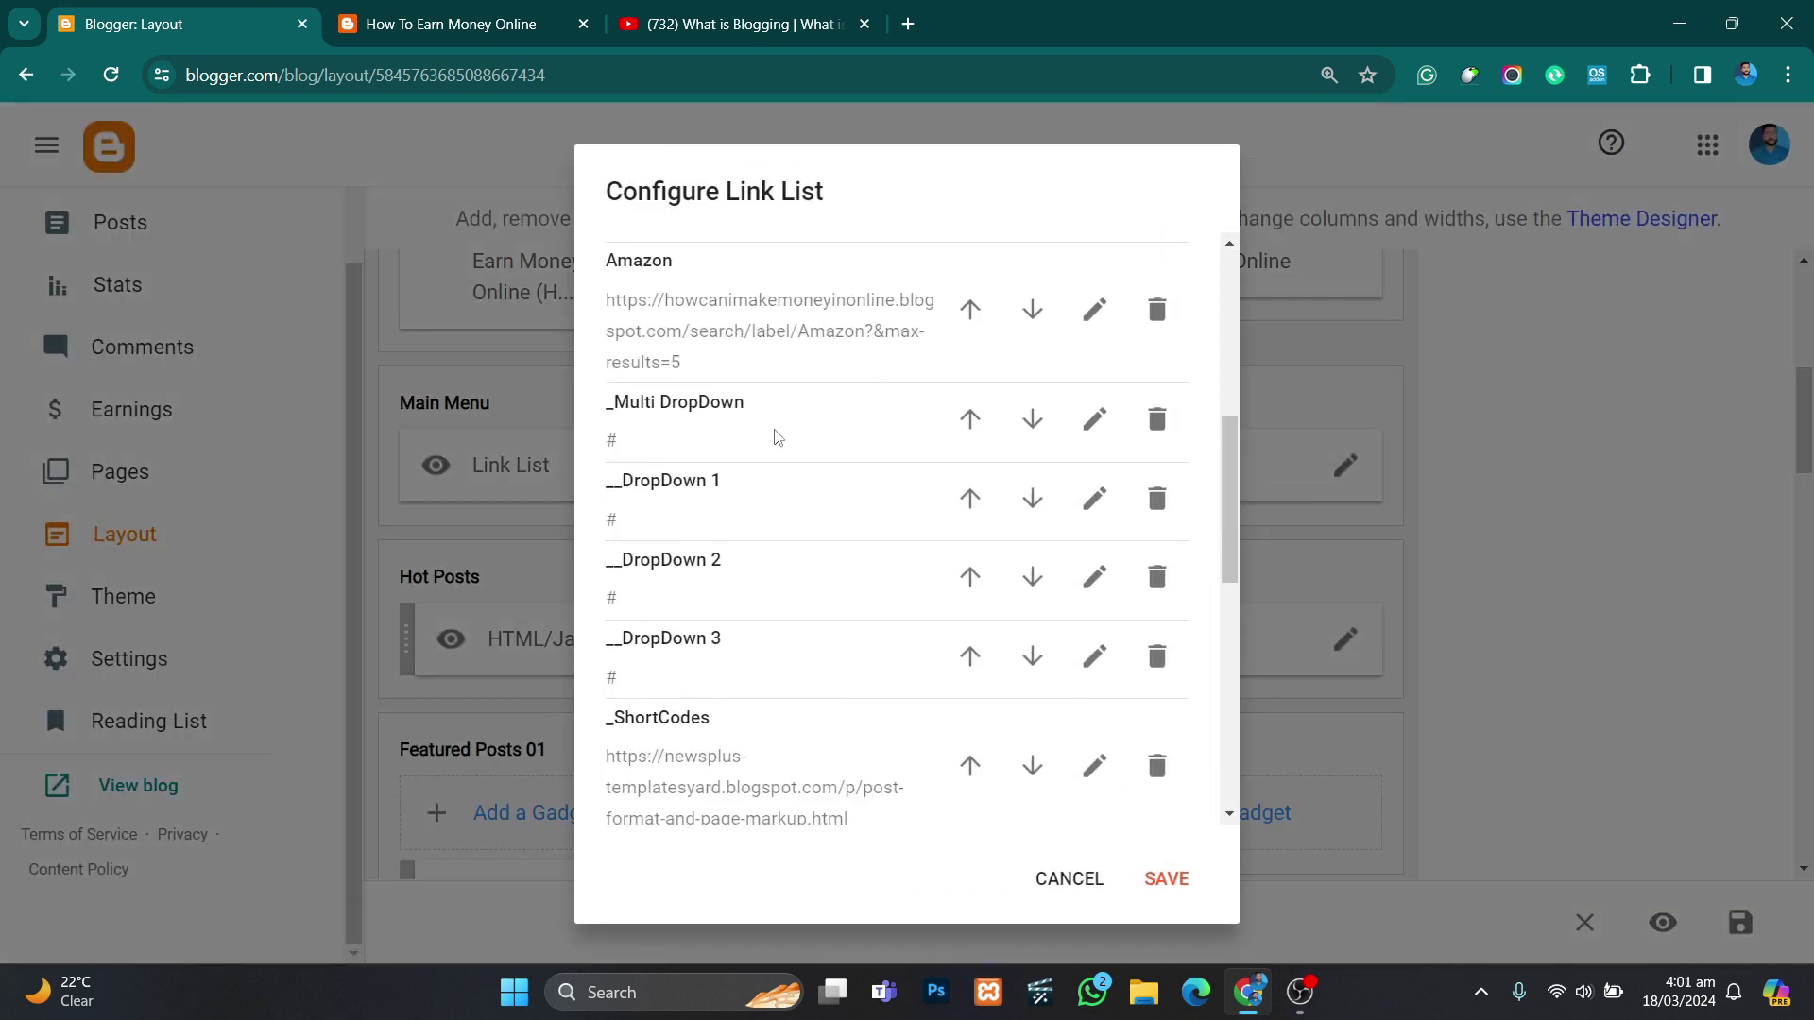
left_click(1157, 419)
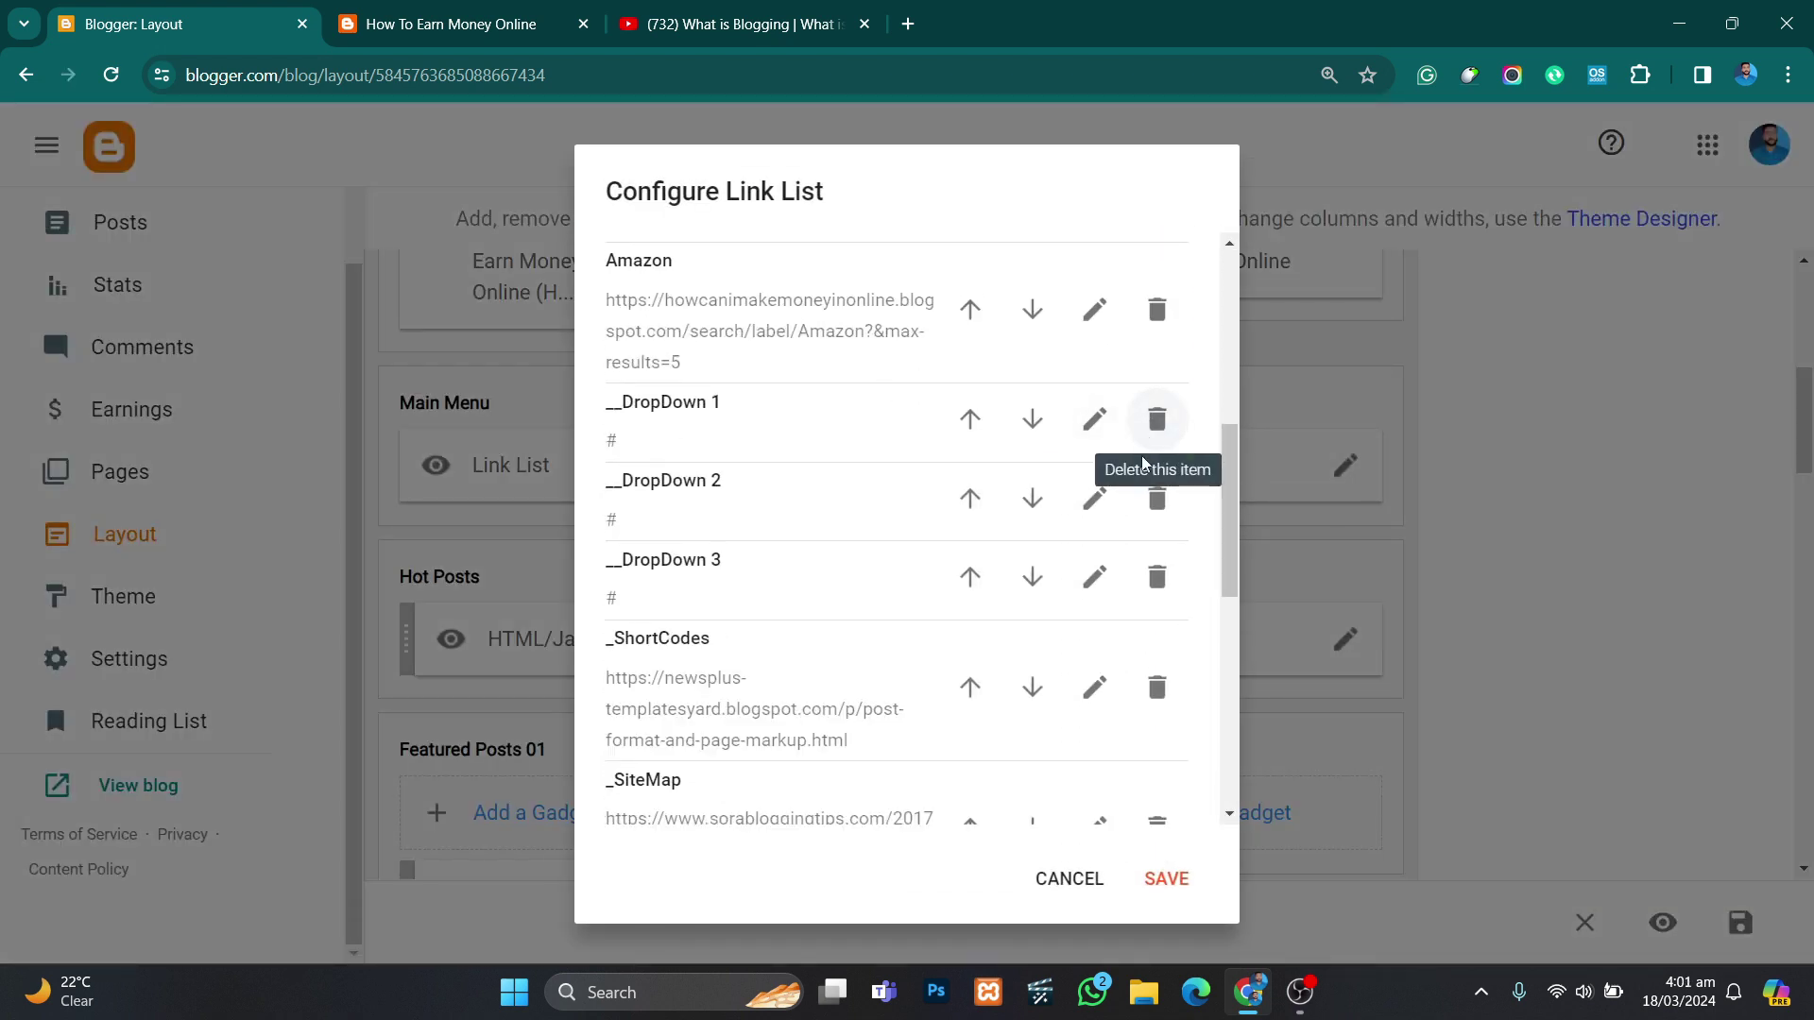
left_click(1154, 419)
left_click(1159, 421)
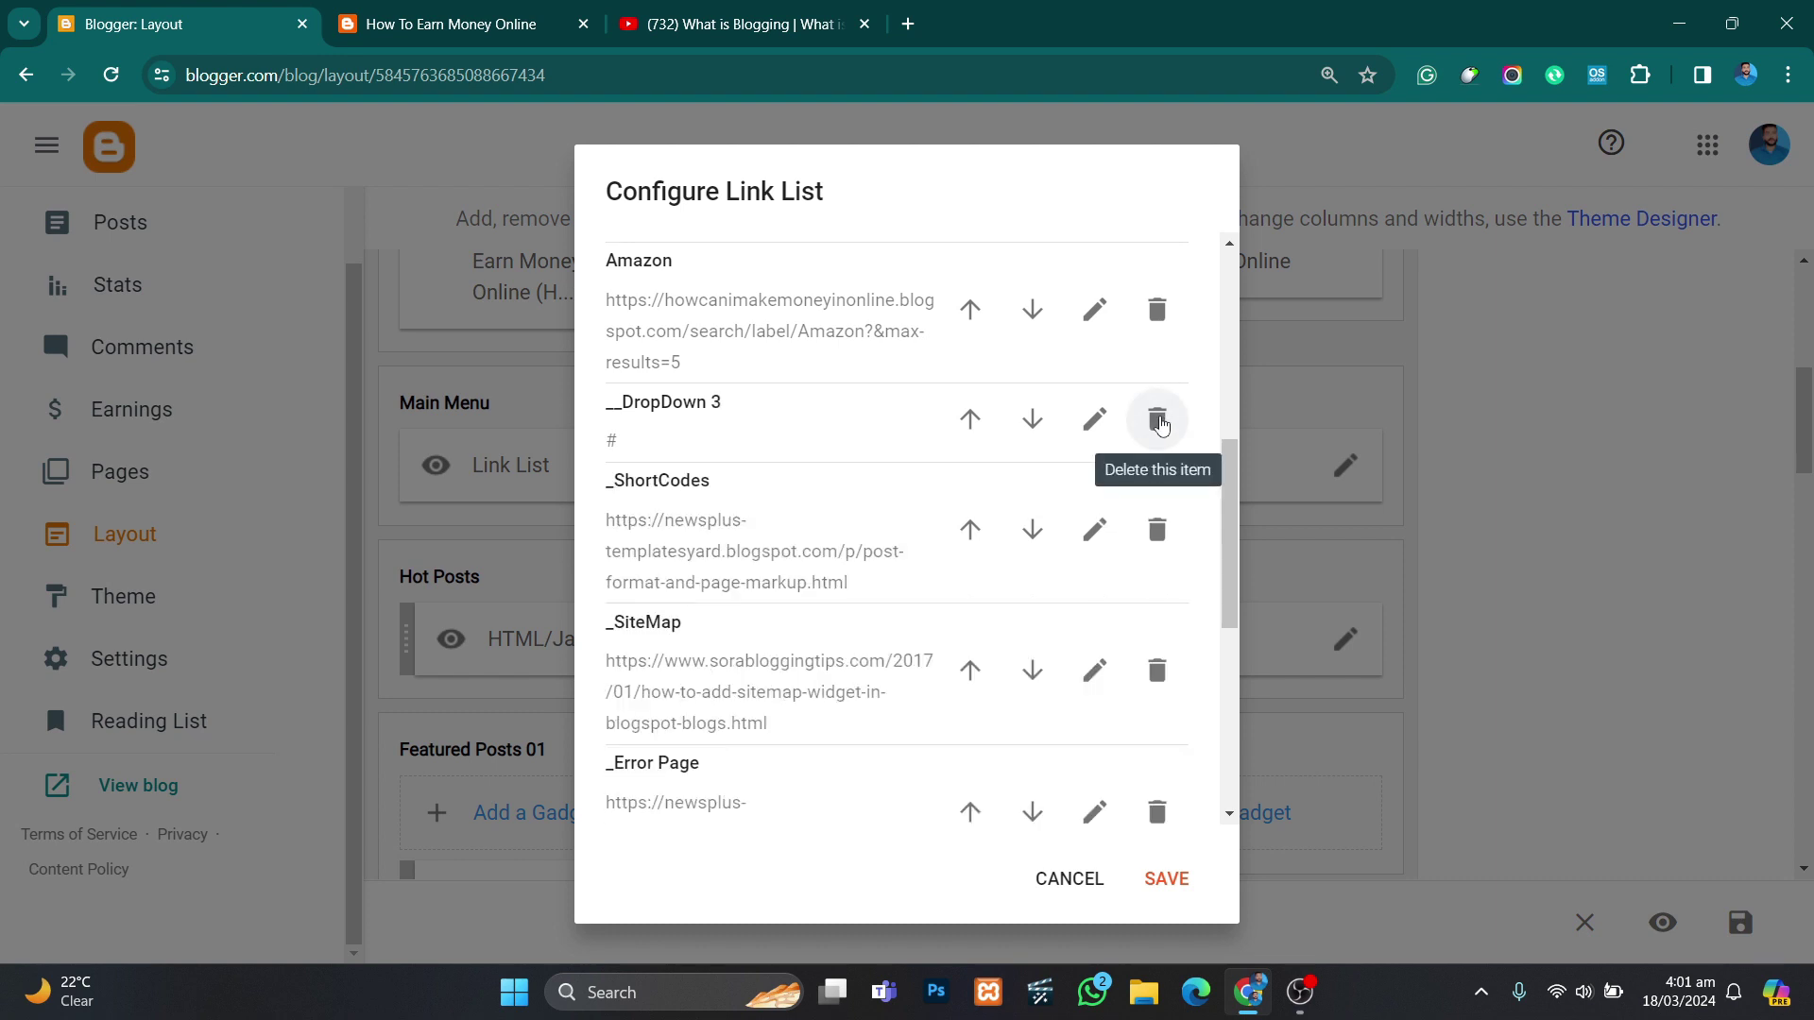
left_click(1159, 420)
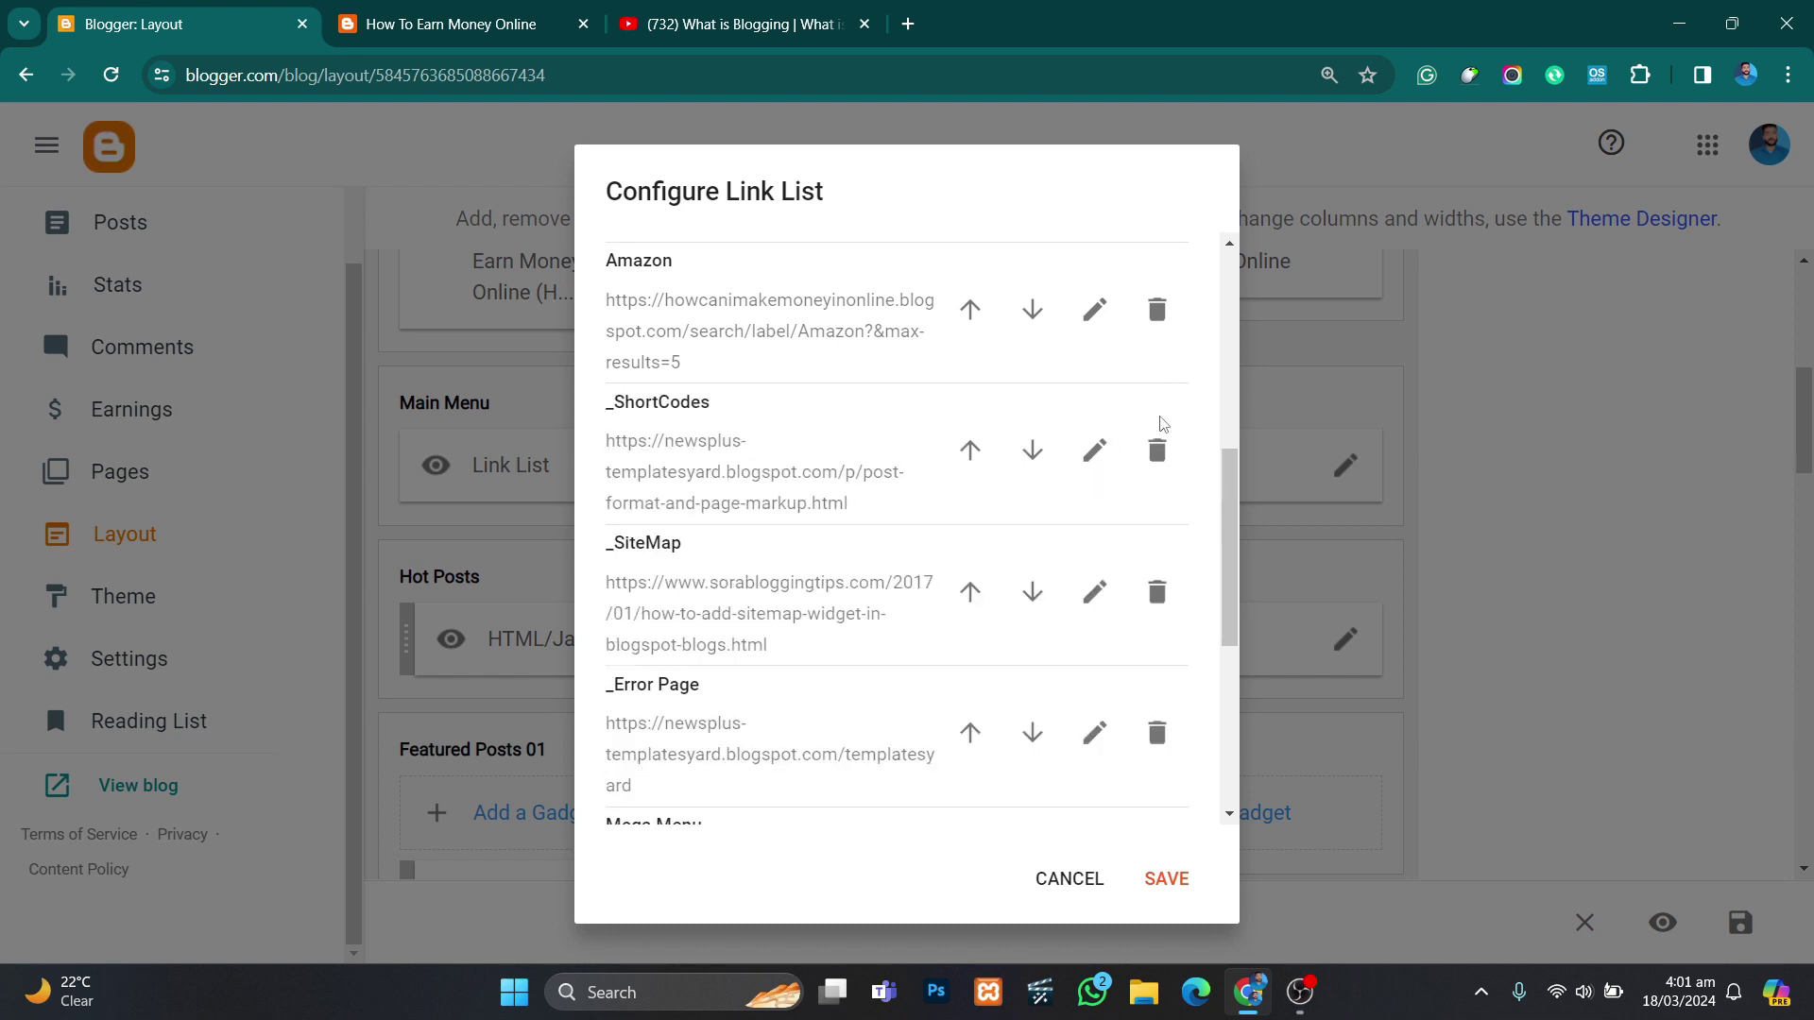
left_click(1158, 452)
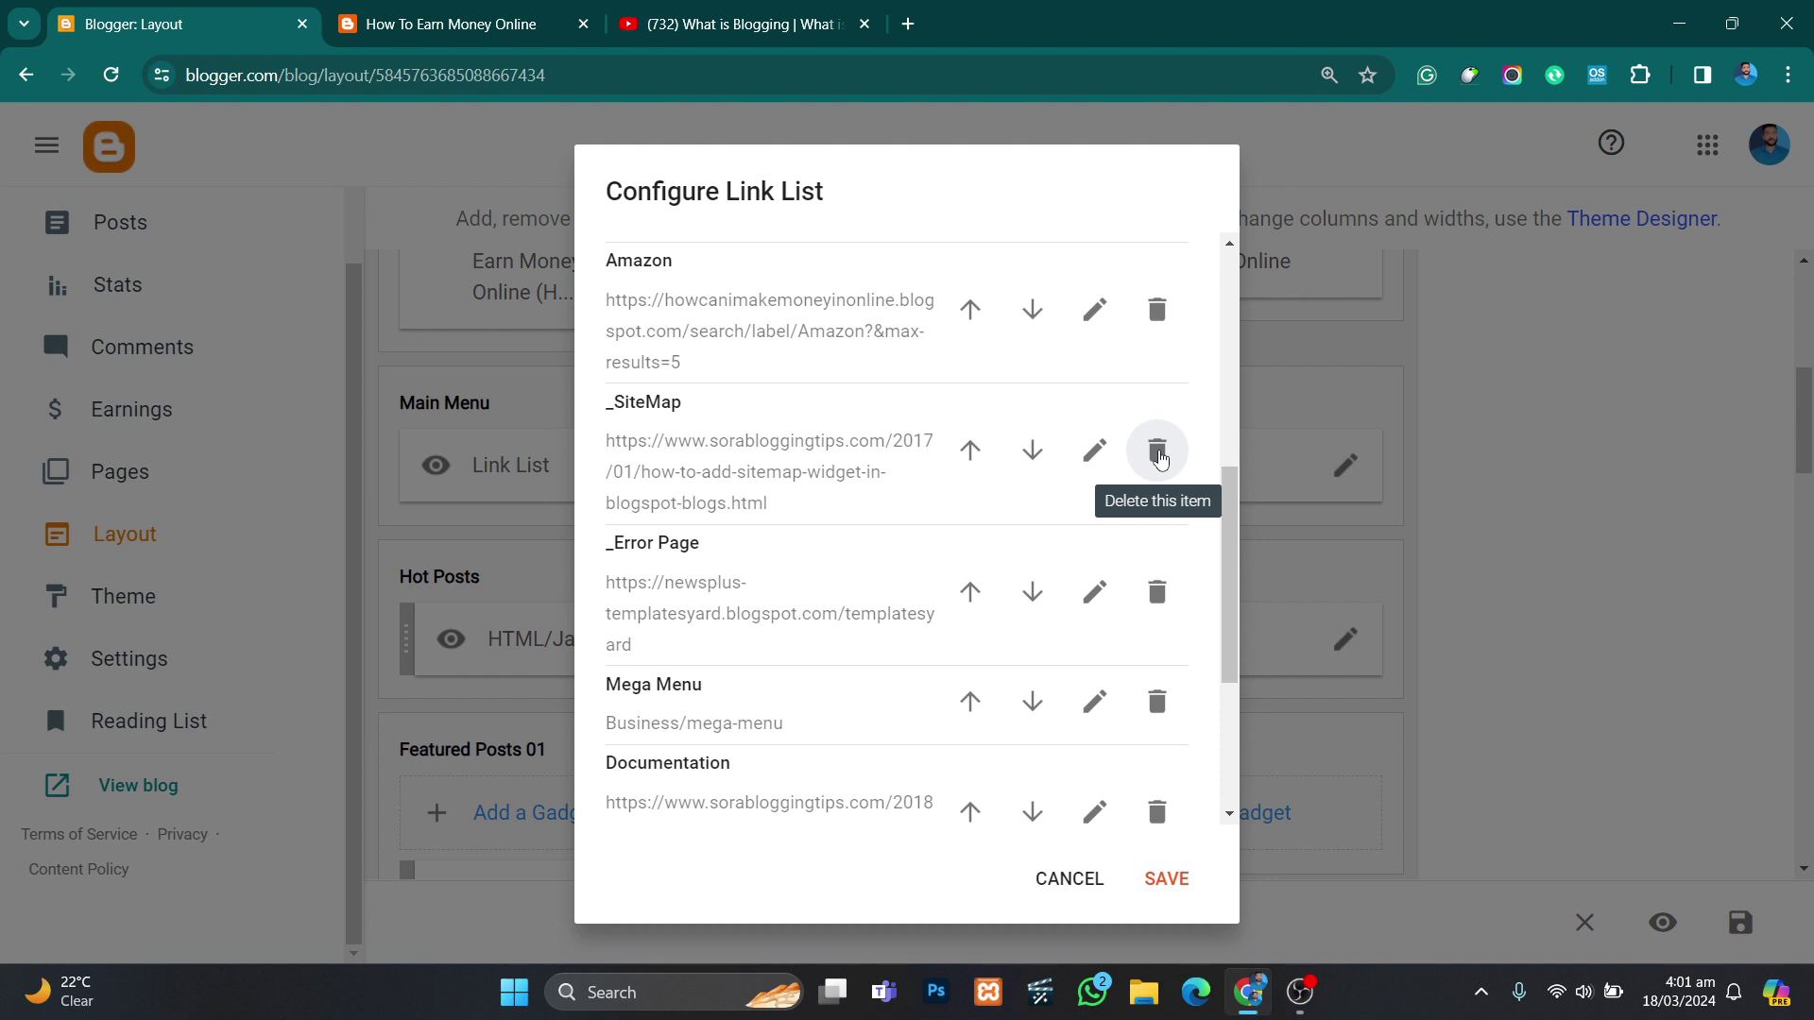
left_click(1159, 453)
left_click(1159, 453)
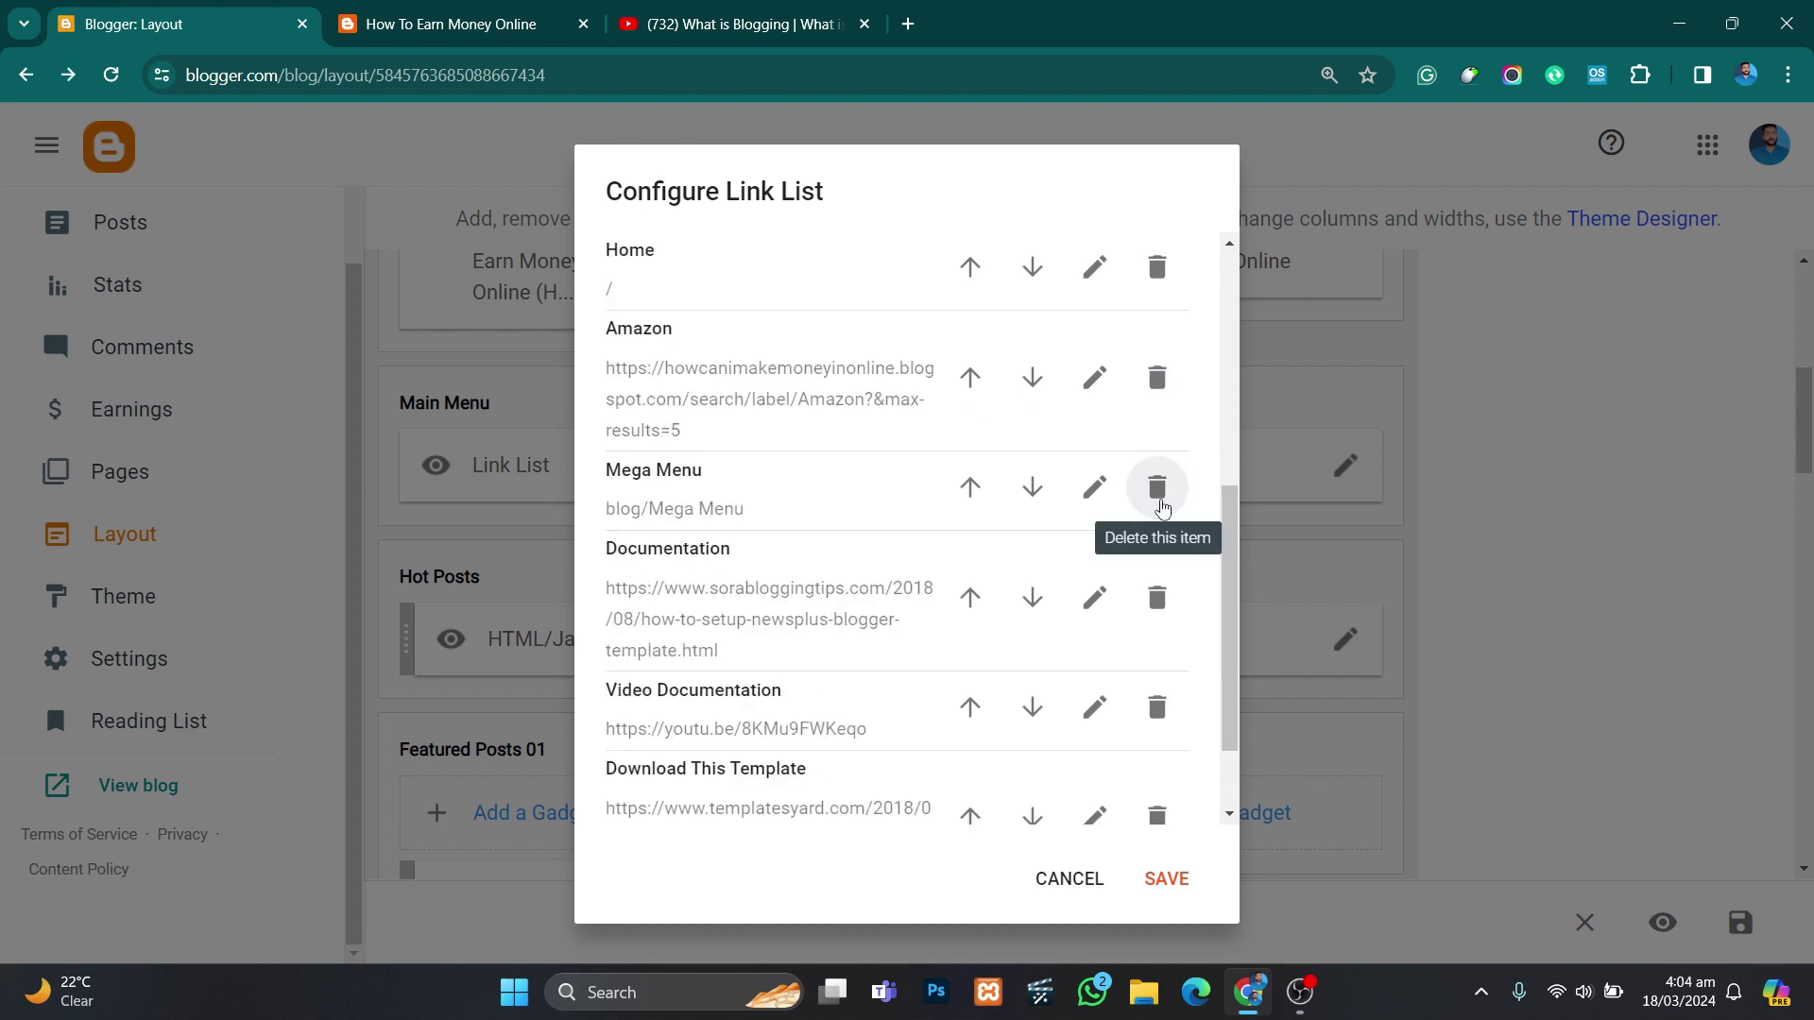
Step: Delete the Mega Menu, Documentation, Video Documentation and Download This Template entries from the link list
left_click(1159, 482)
left_click(1159, 529)
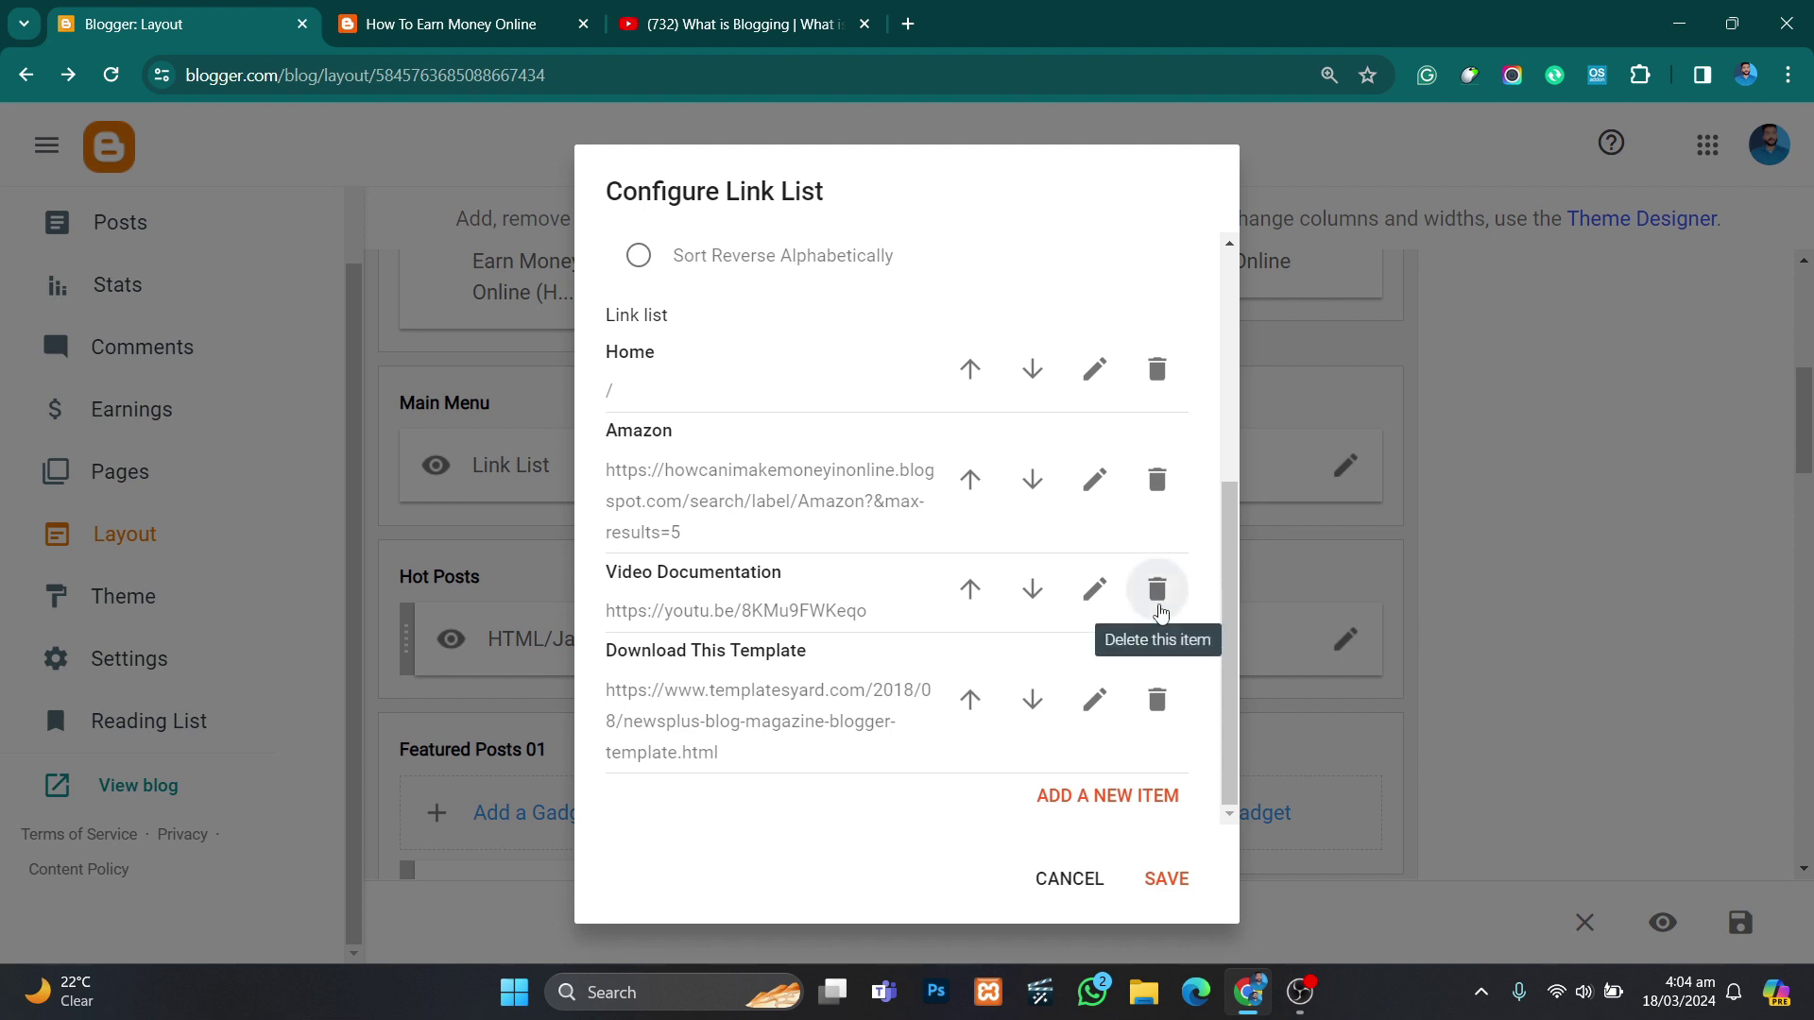
left_click(1165, 605)
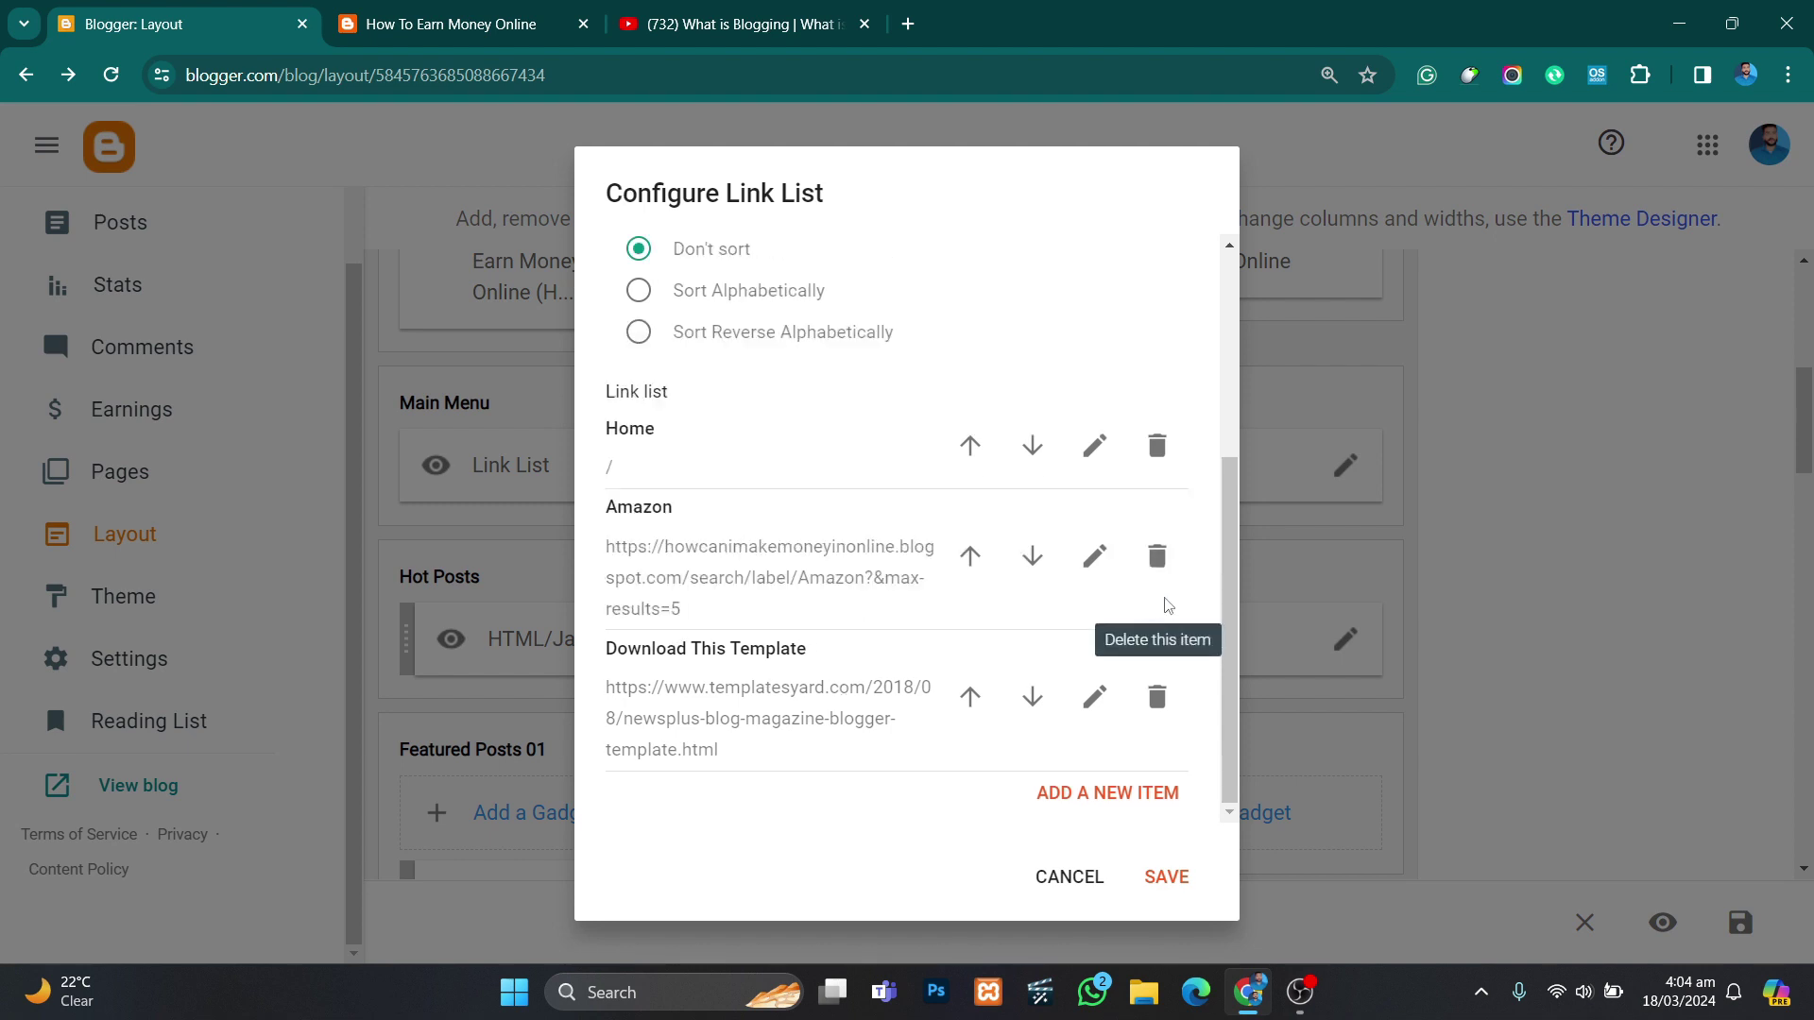
left_click(1172, 642)
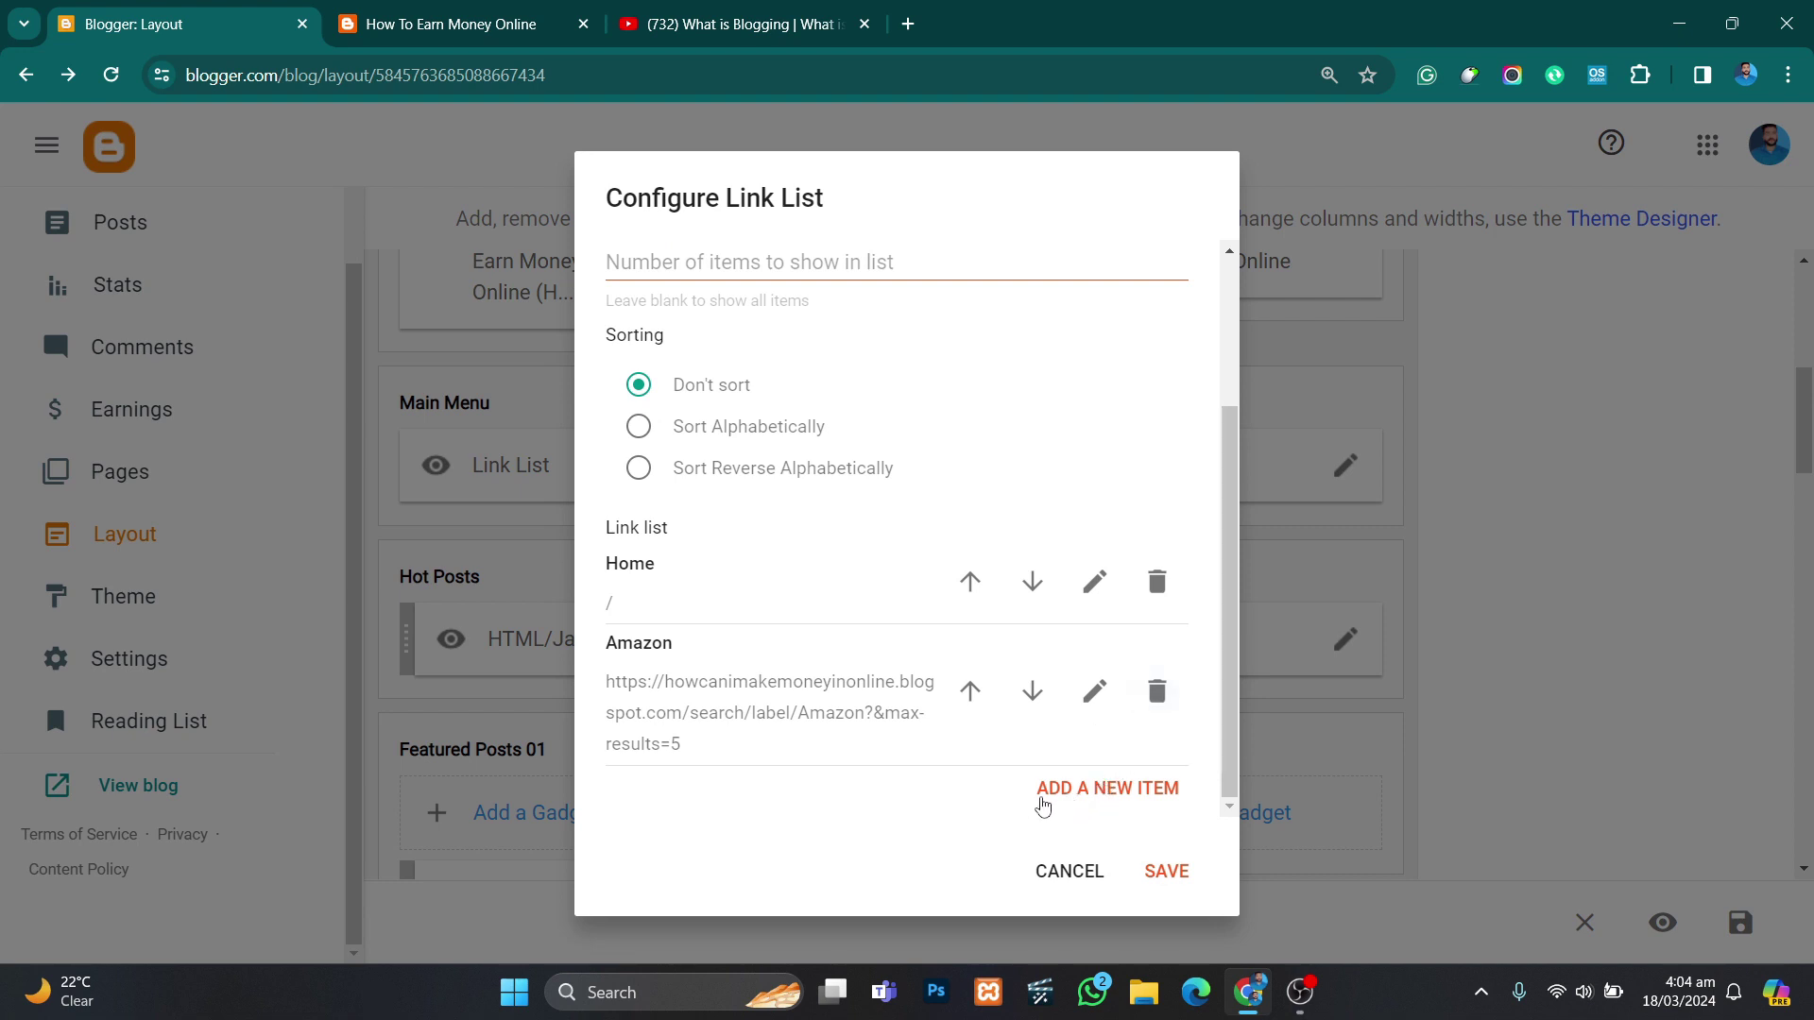
Step: Add a new link list item, and on the live blog open the blog label page from Tags and select its address
left_click(1083, 794)
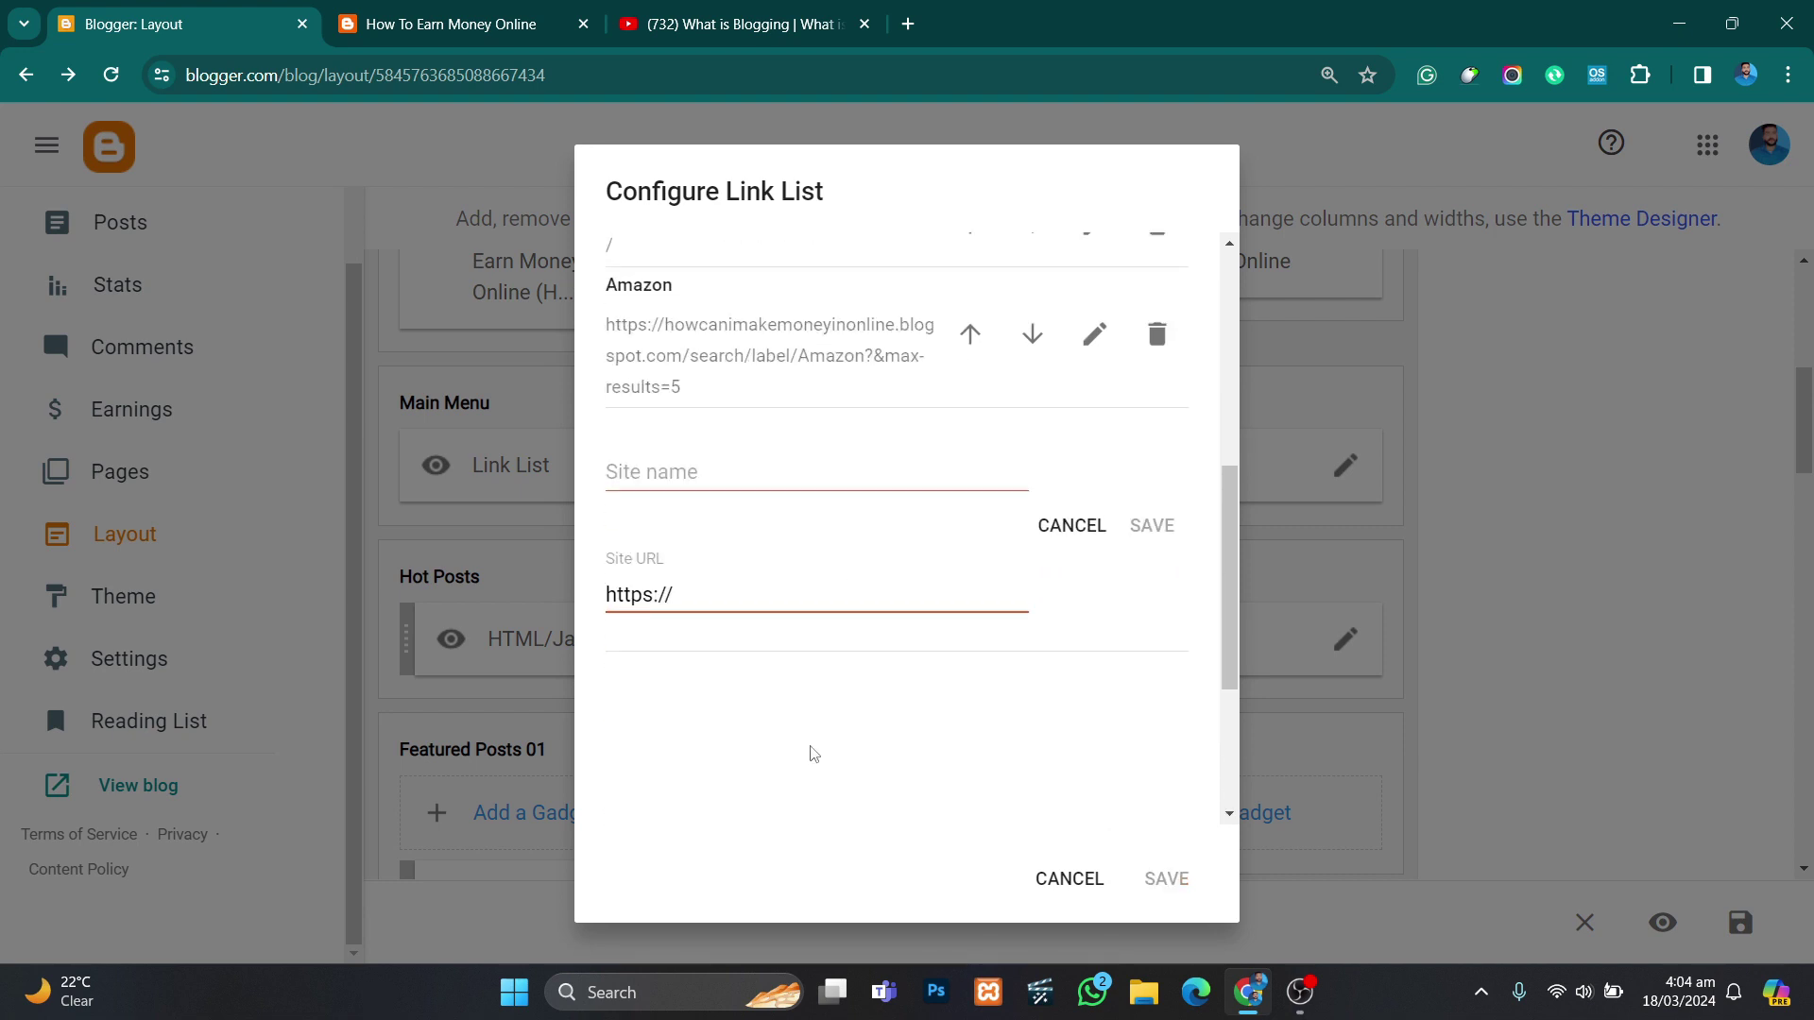
left_click(493, 24)
left_click(350, 350)
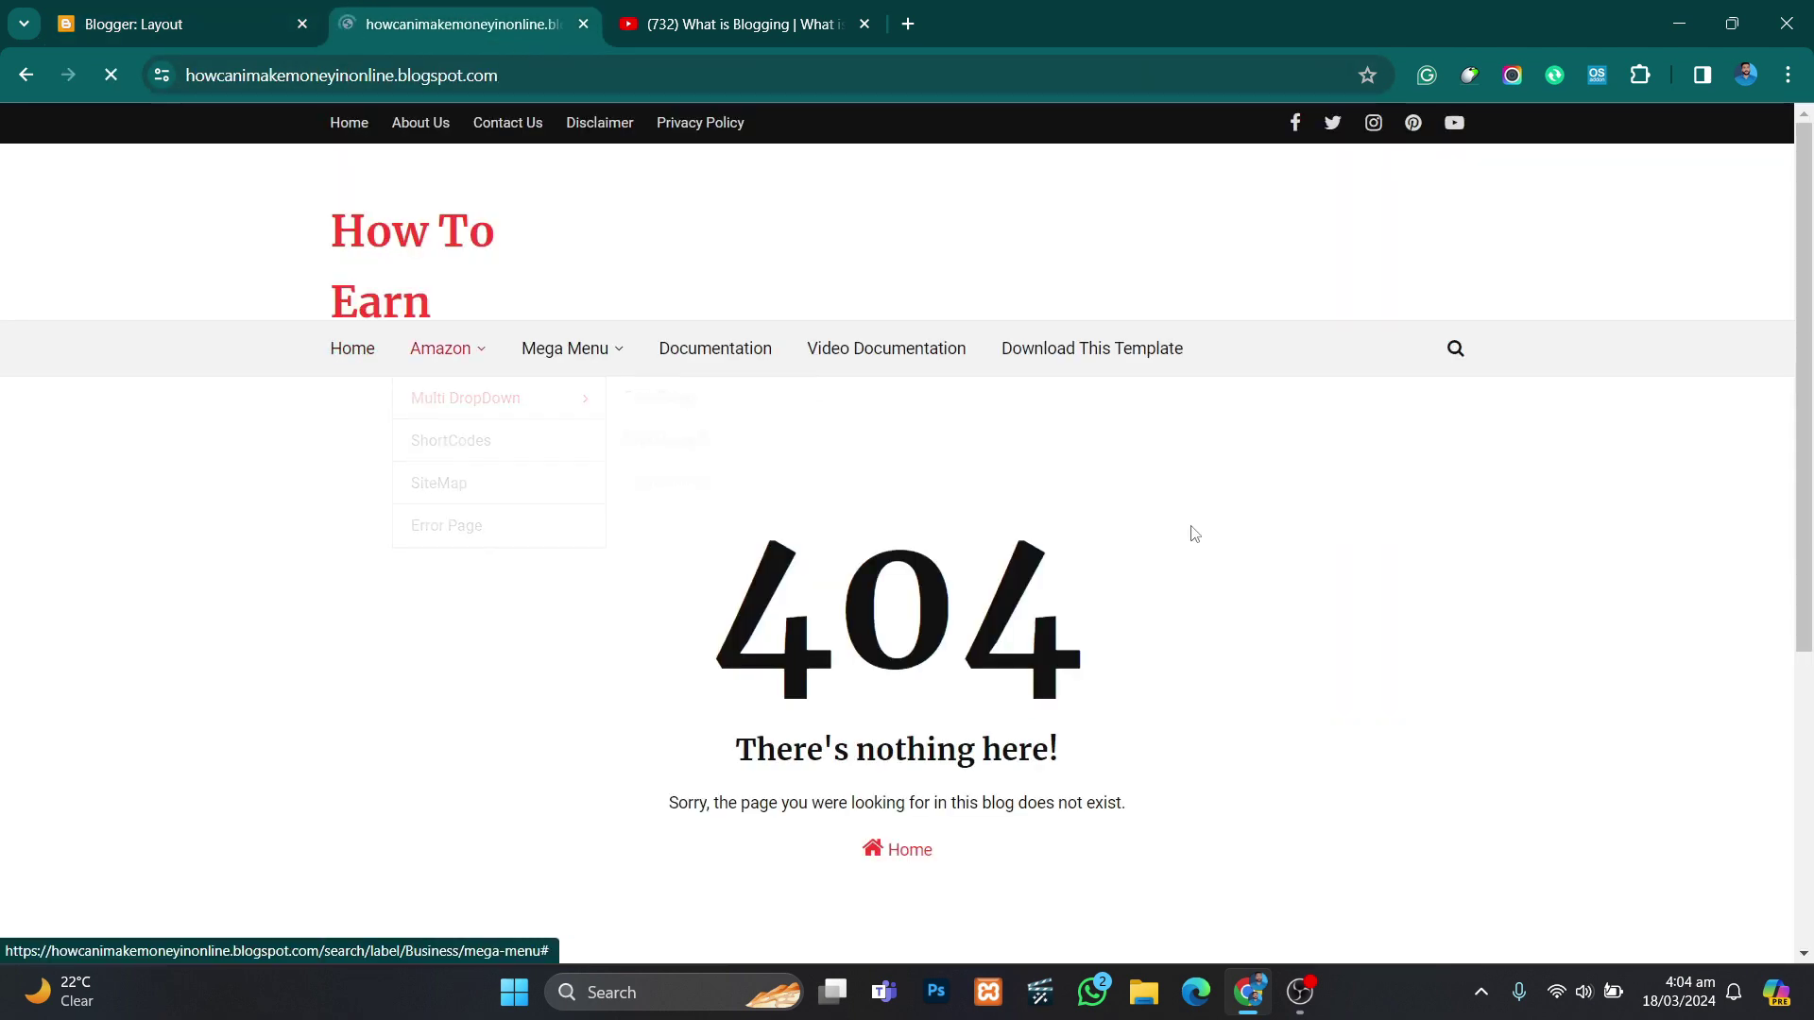
scroll(1201, 550, "down", 10)
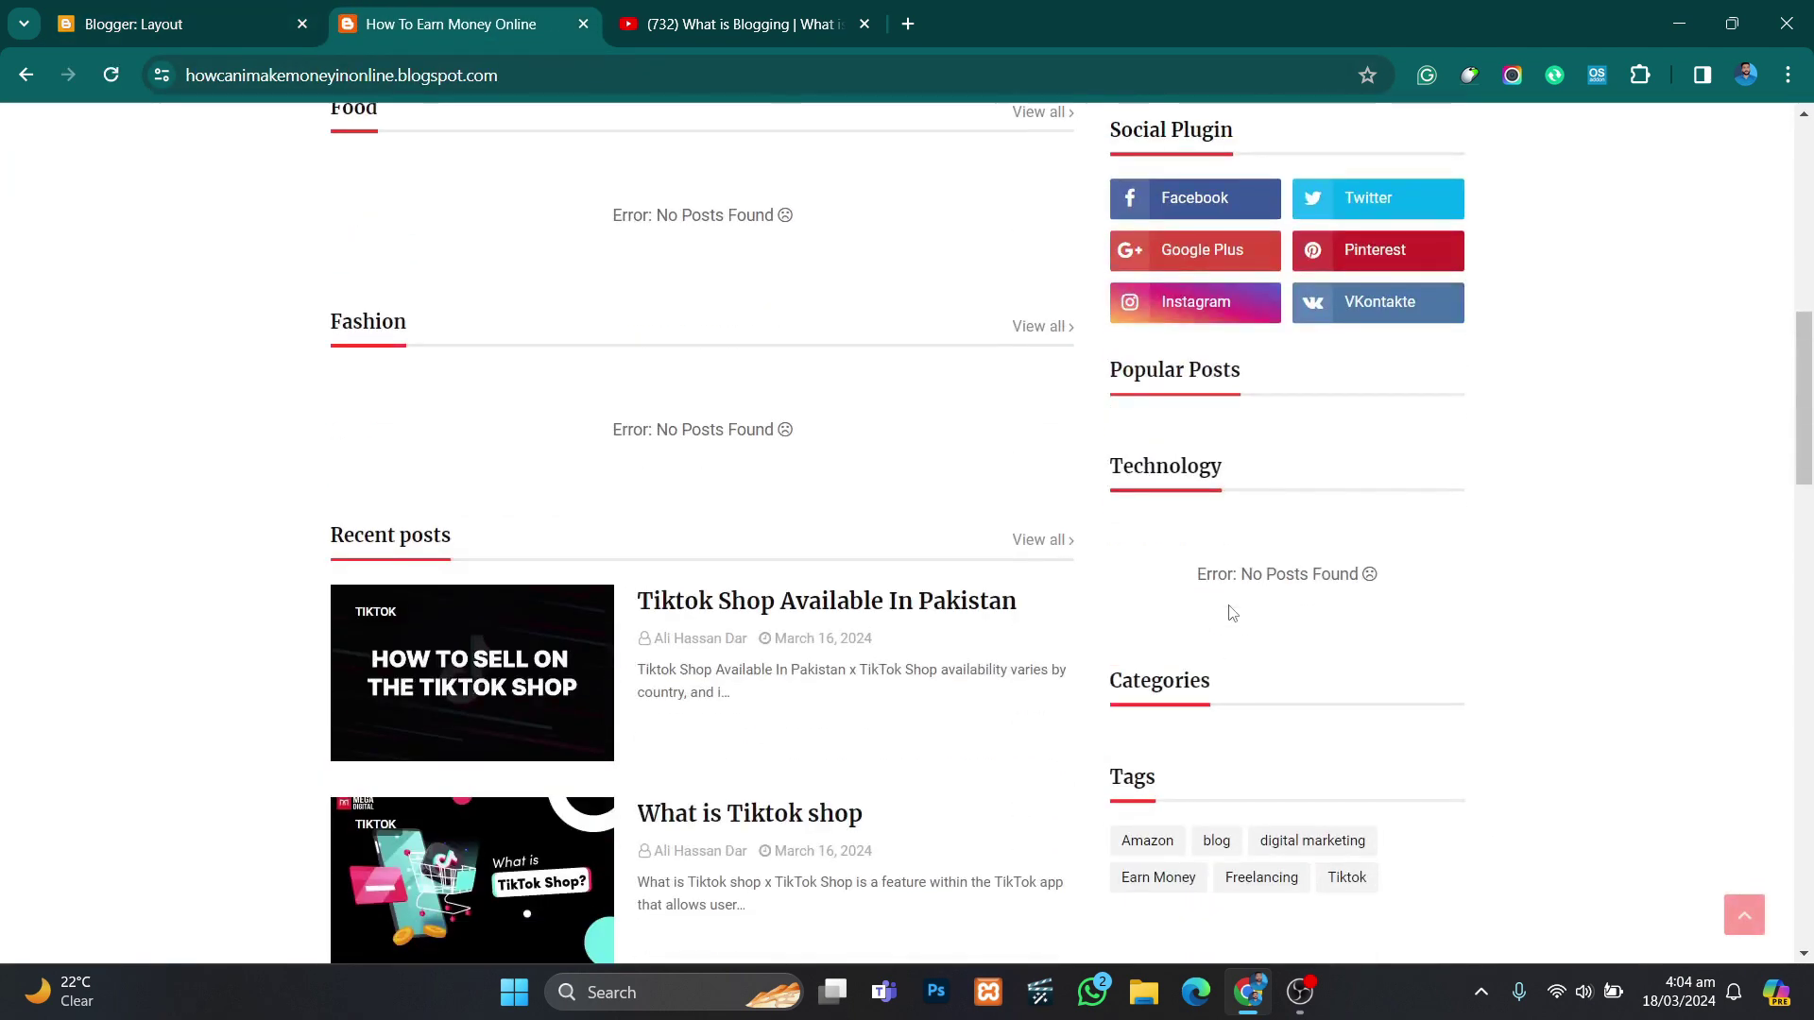
left_click(1202, 846)
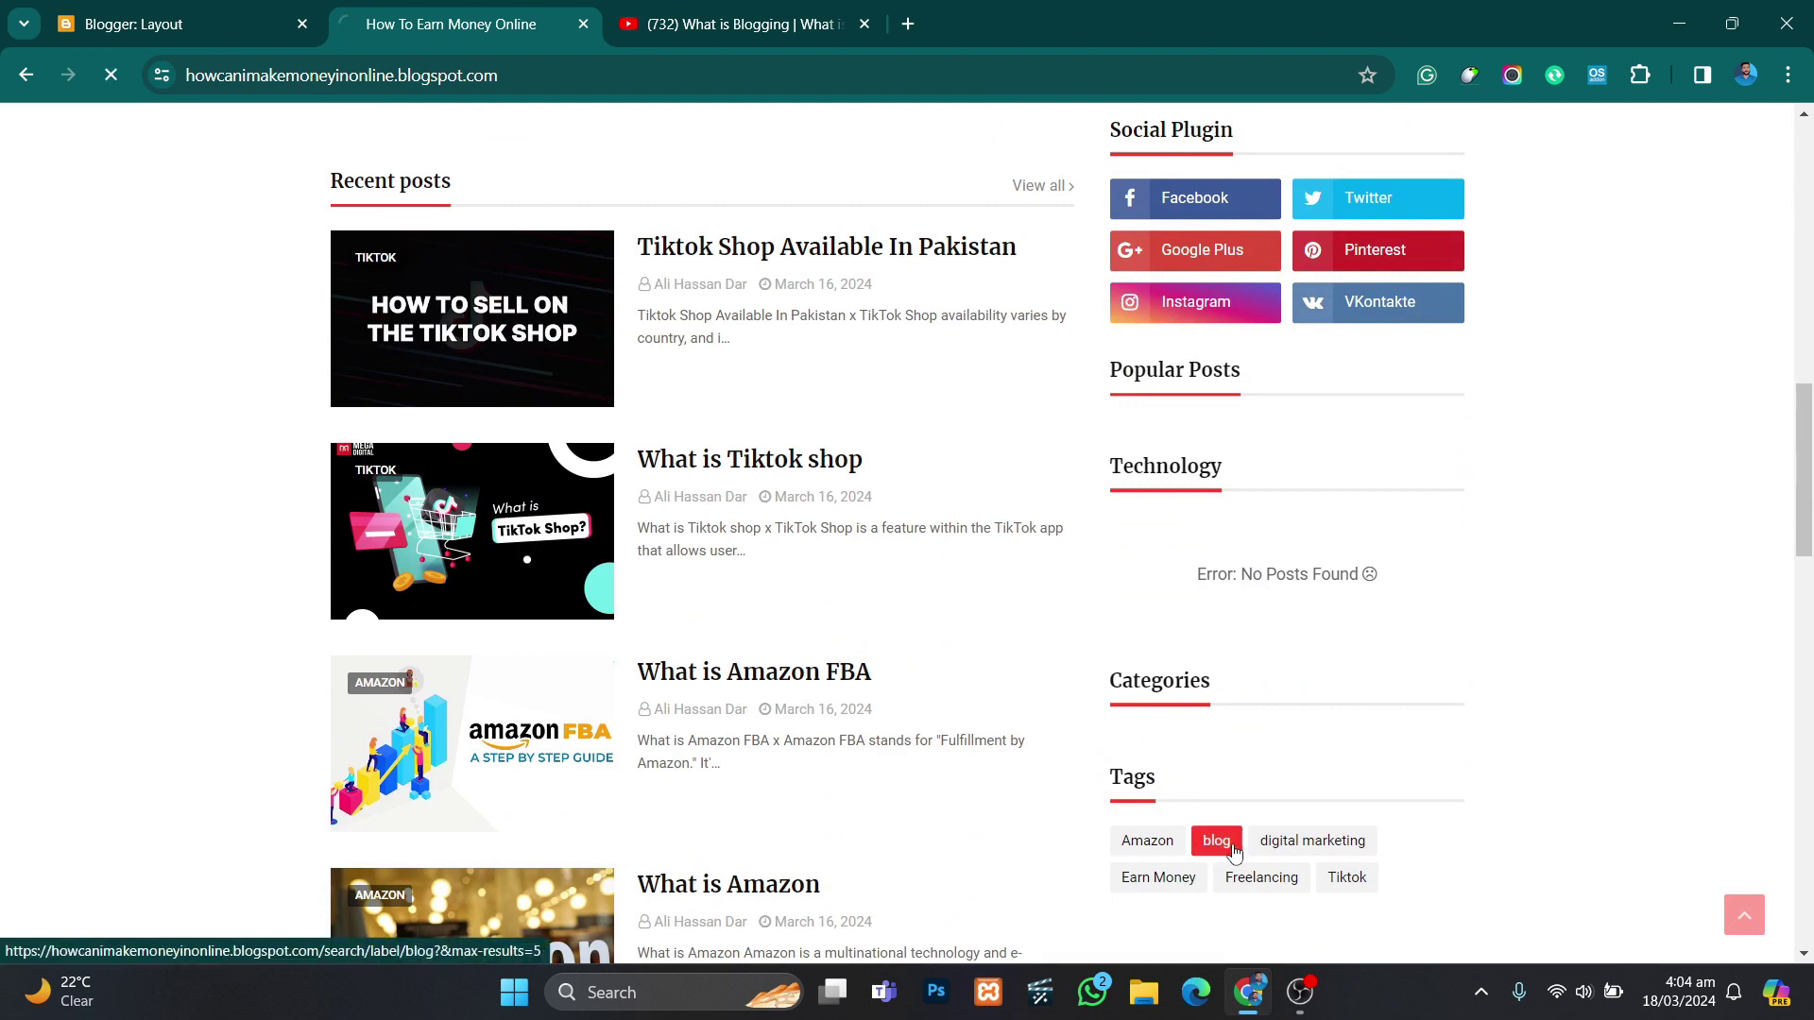
double_click(622, 77)
key("ctrl+a")
Step: Back in the link list configuration, name the new item blog
left_click(151, 11)
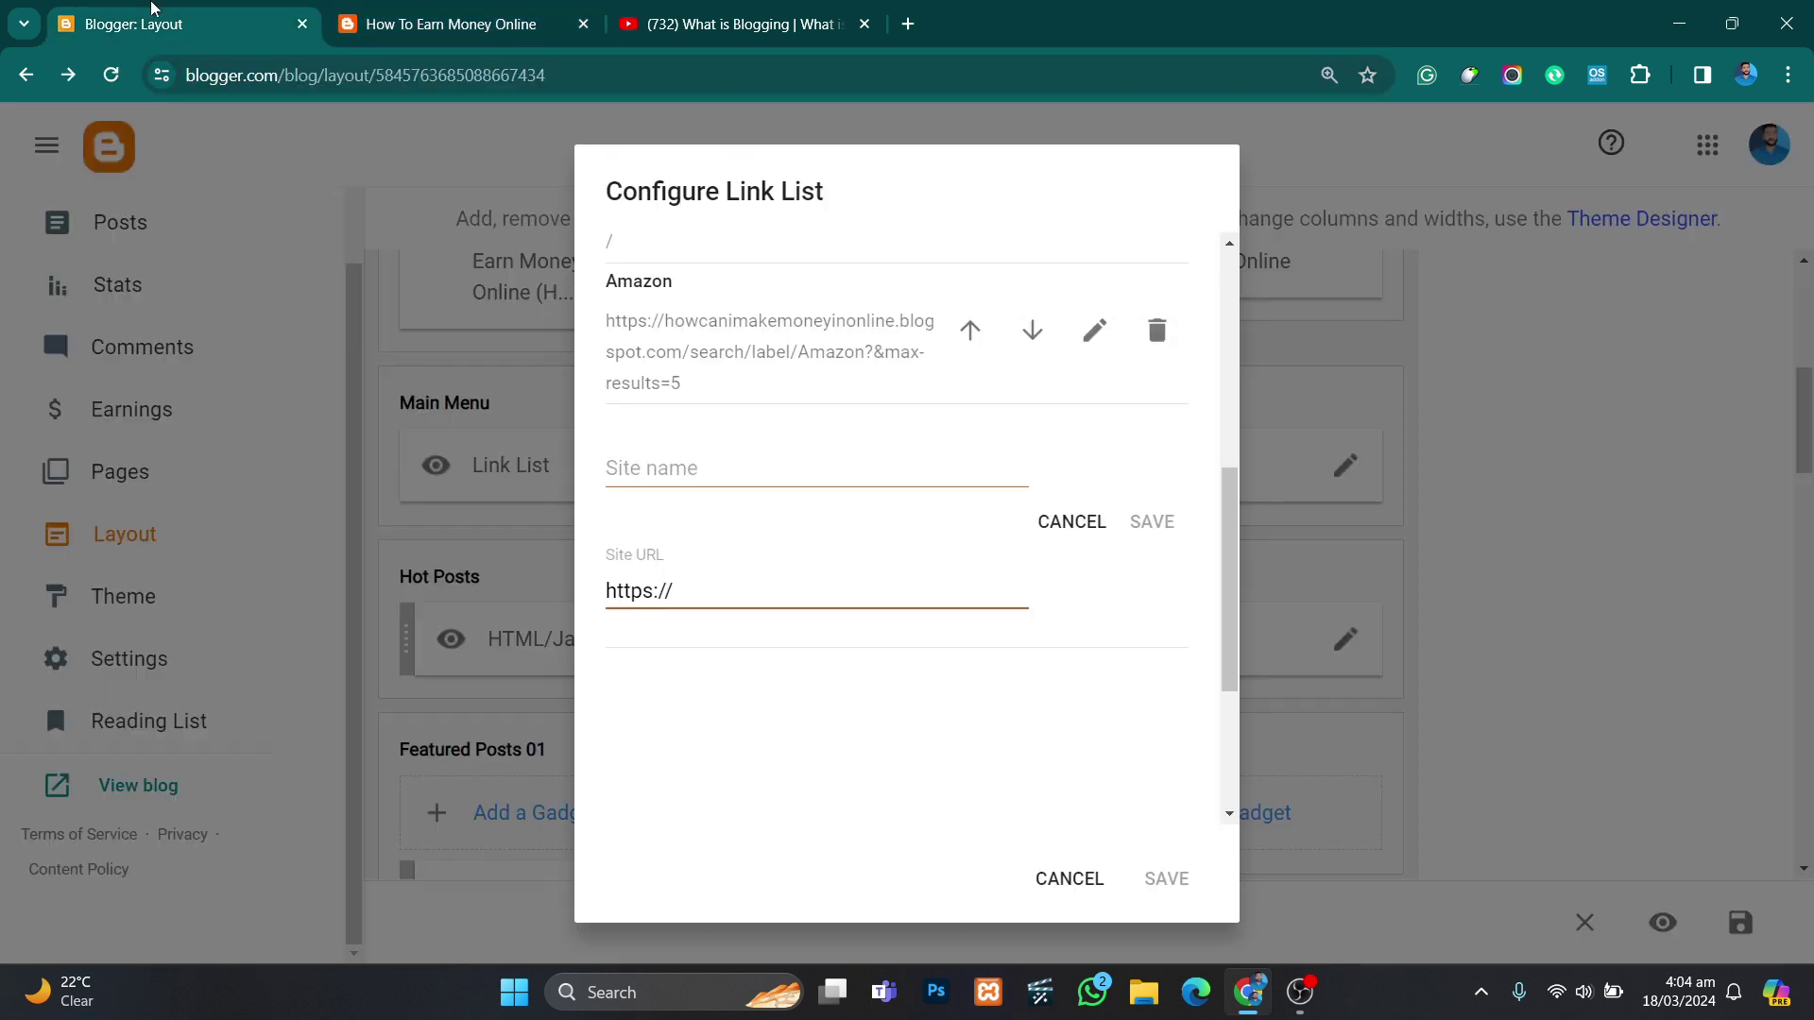
left_click(627, 469)
type("blog")
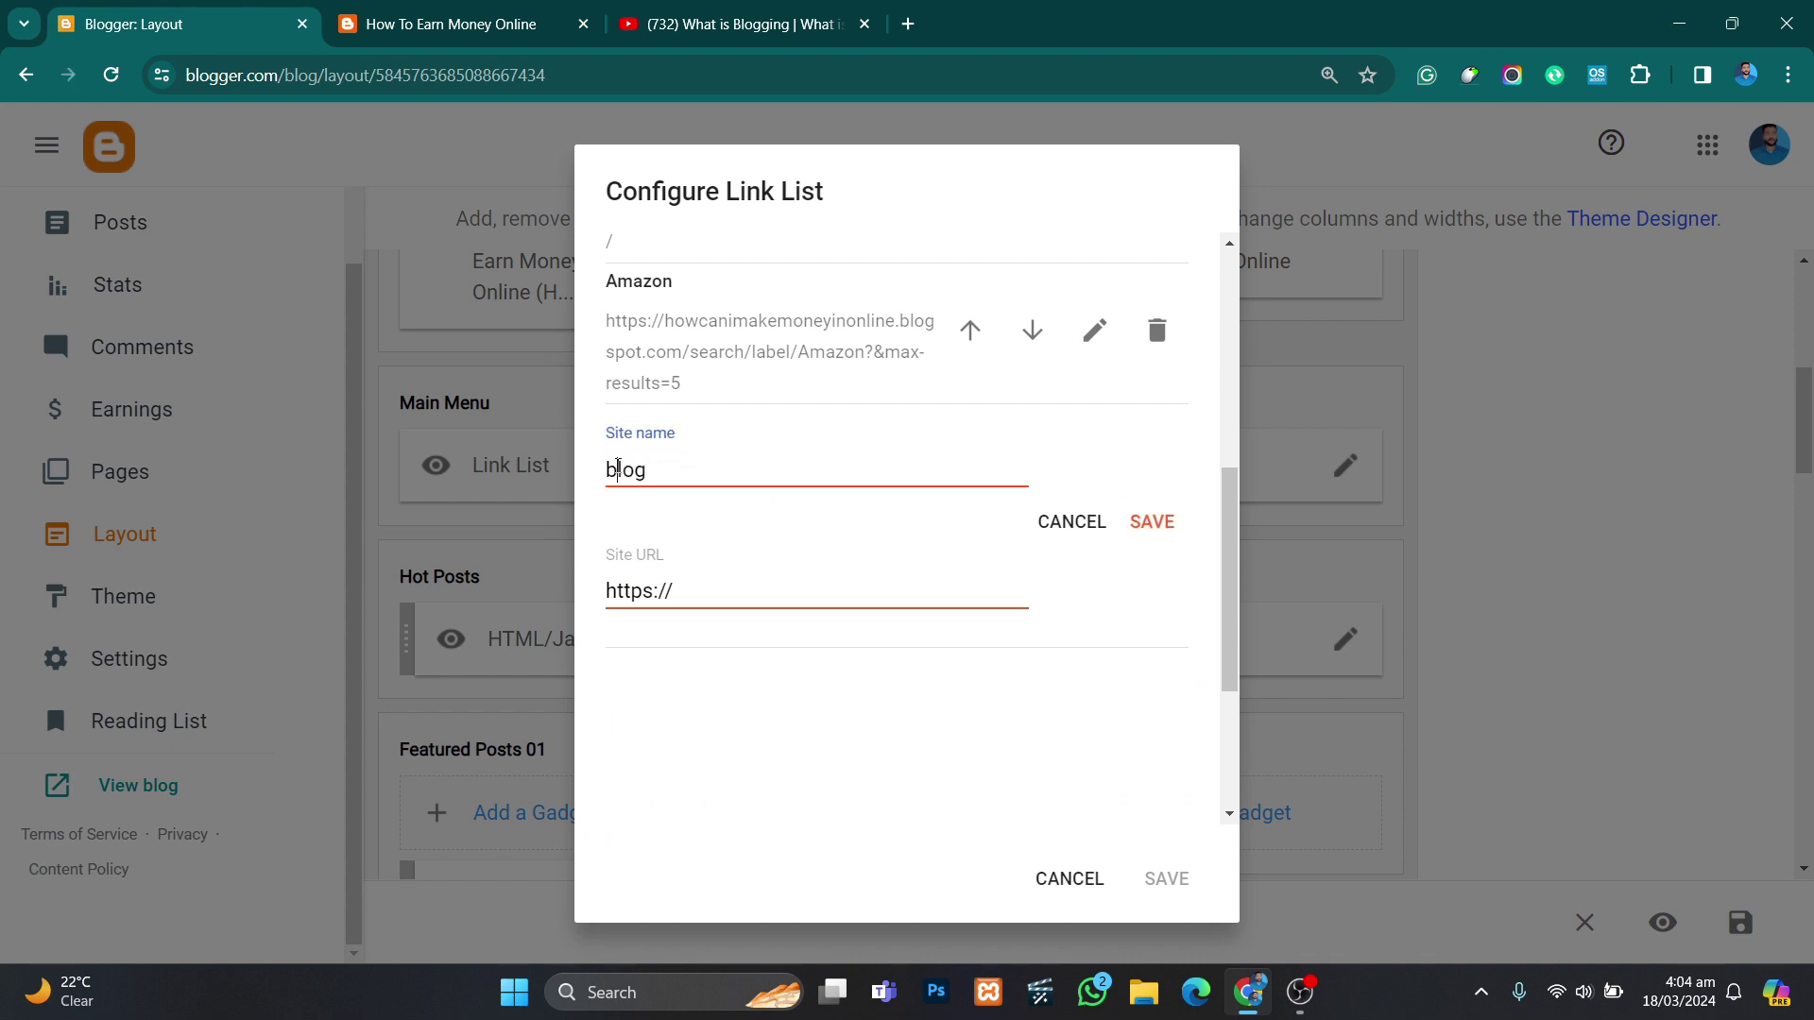
Step: Set the blog item's site URL to the copied blog label page address, then save the item and the link list
left_click(387, 13)
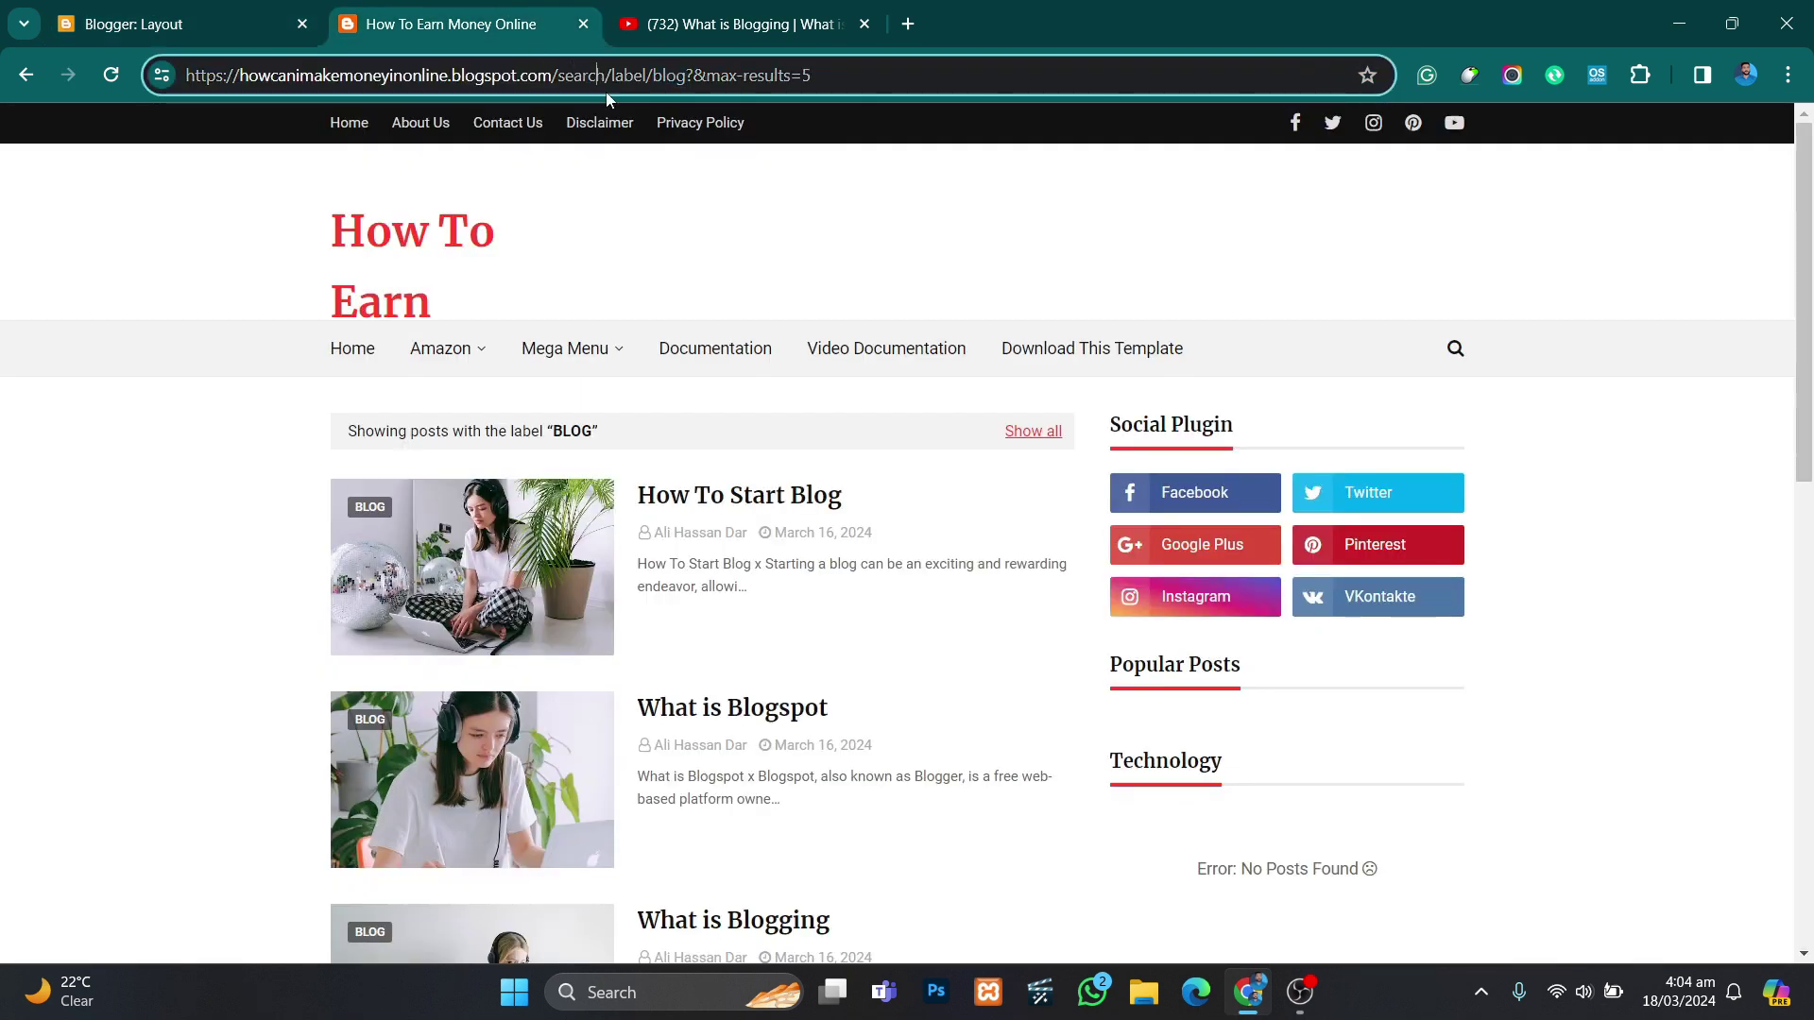
left_click(180, 24)
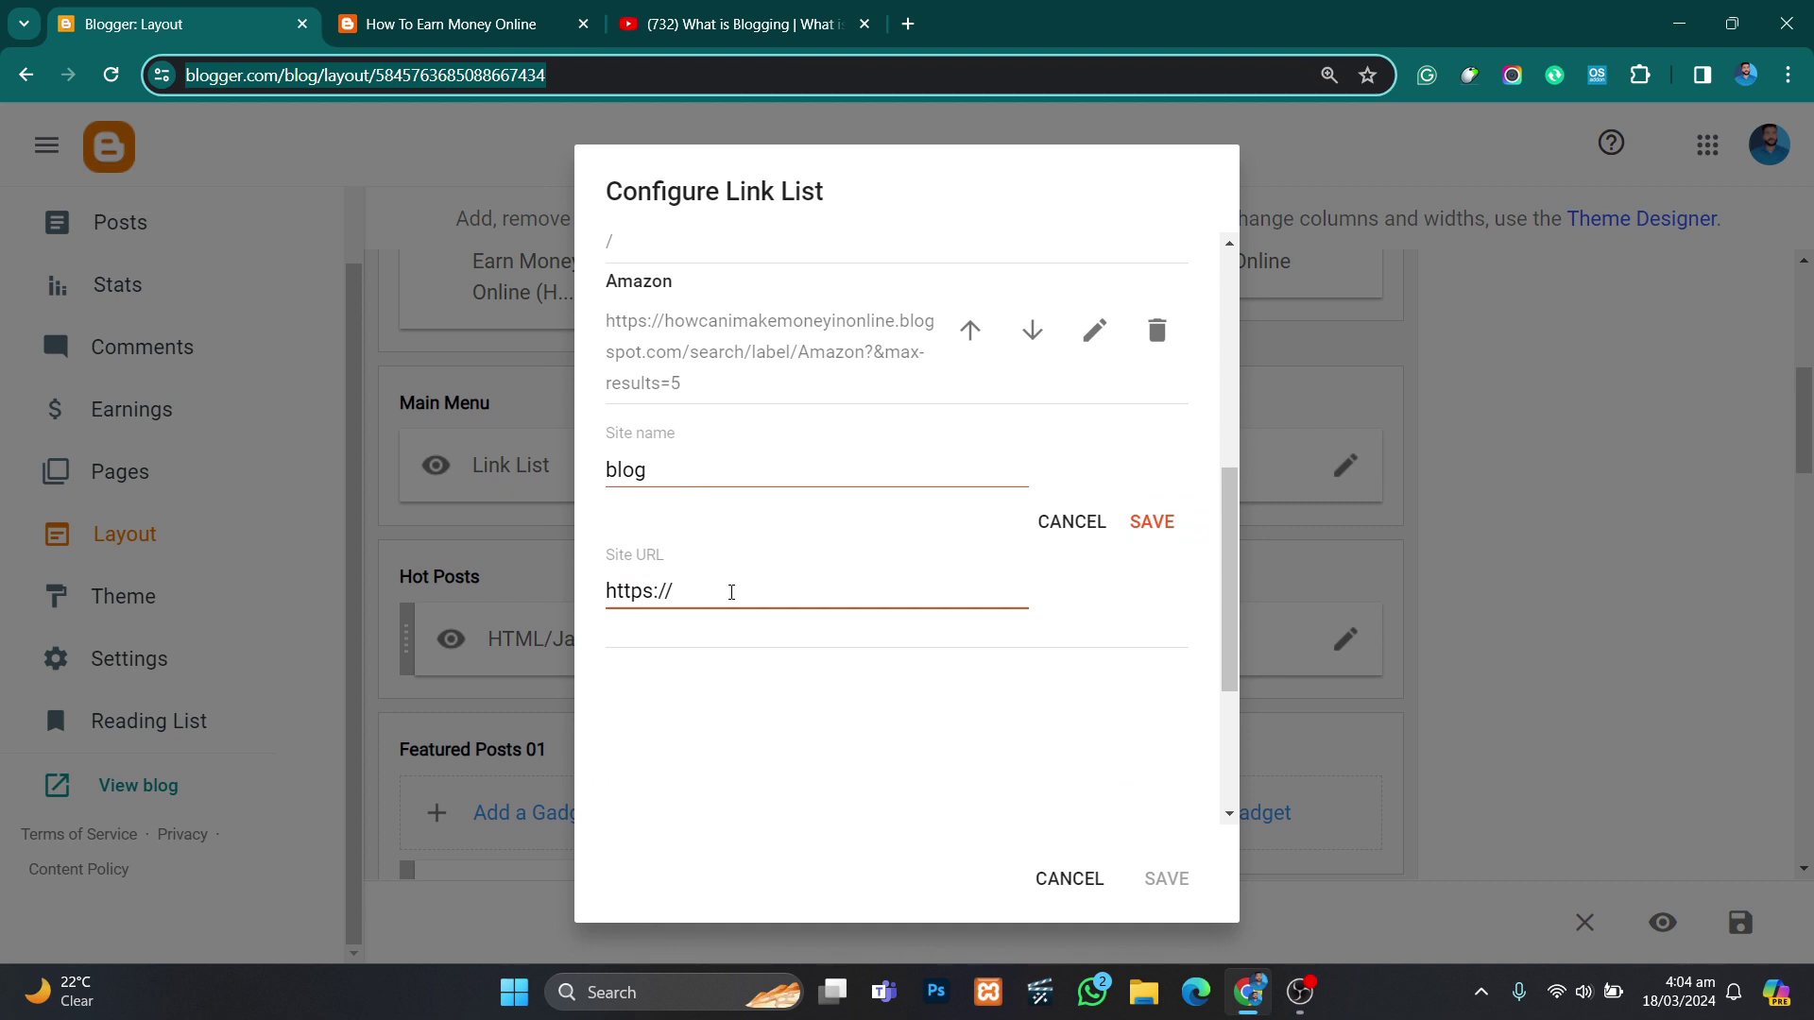
triple_click(731, 592)
key("BackSpace")
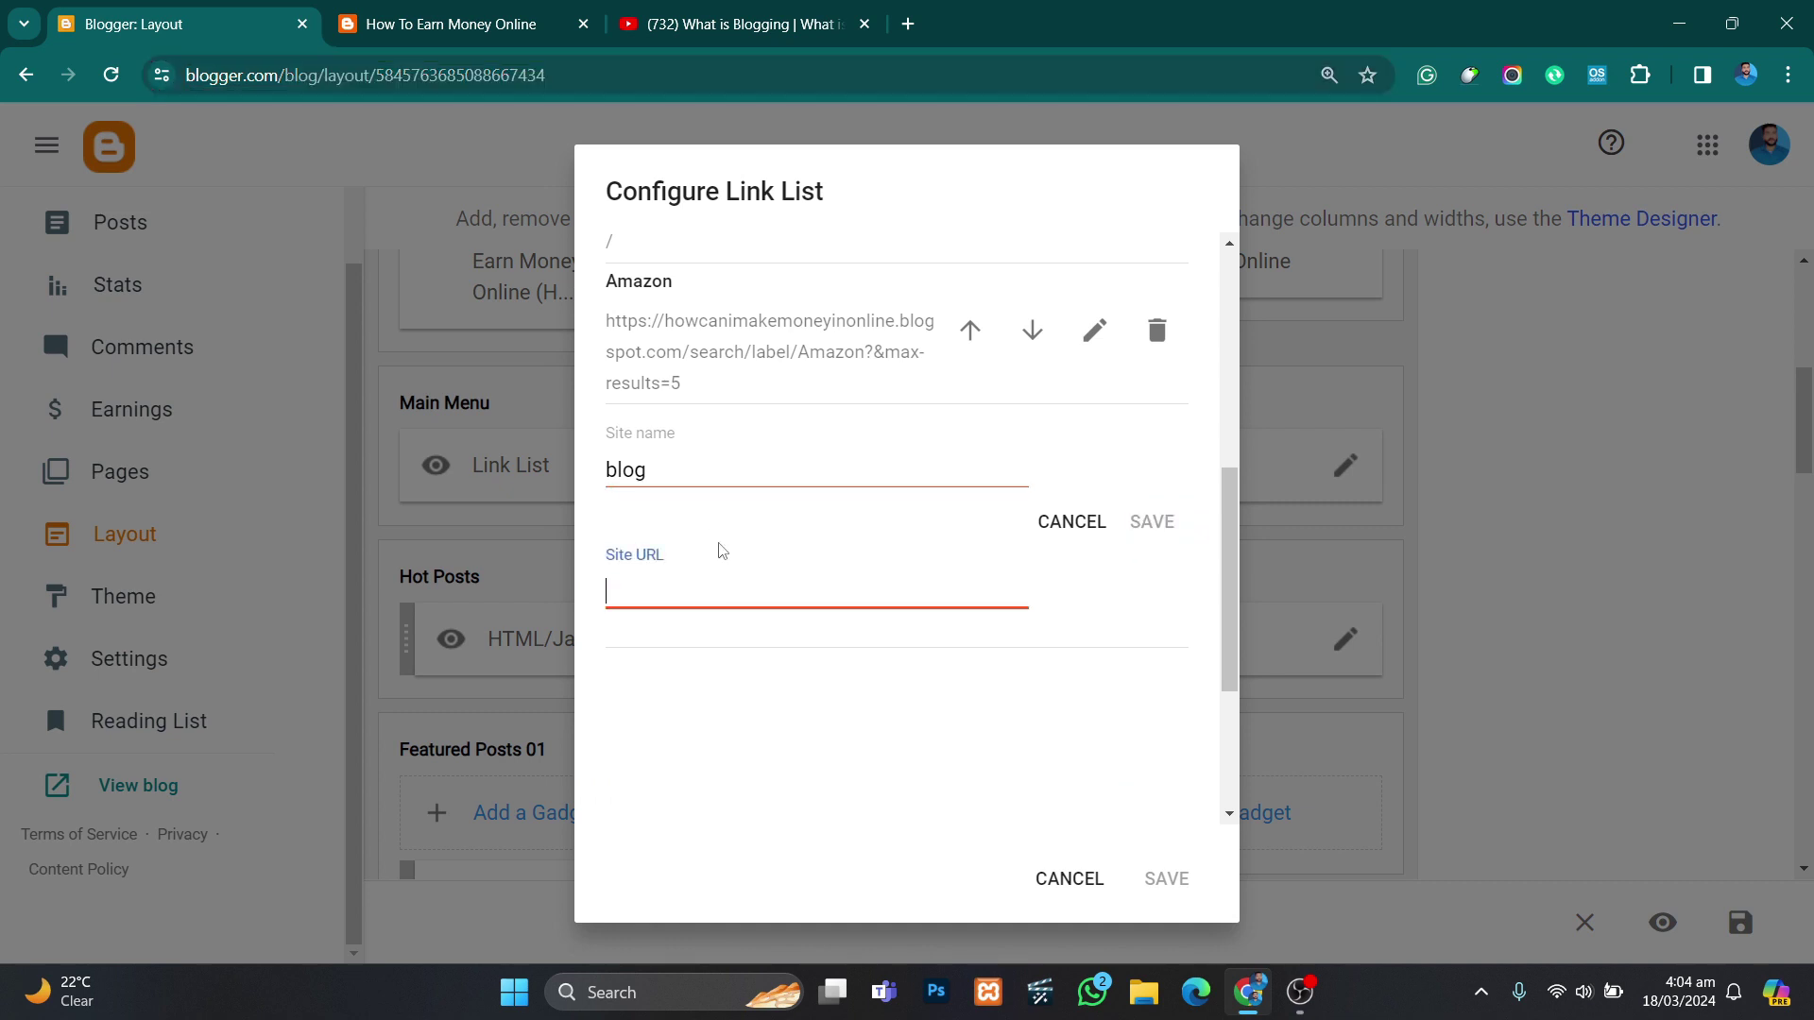
key("ctrl+v")
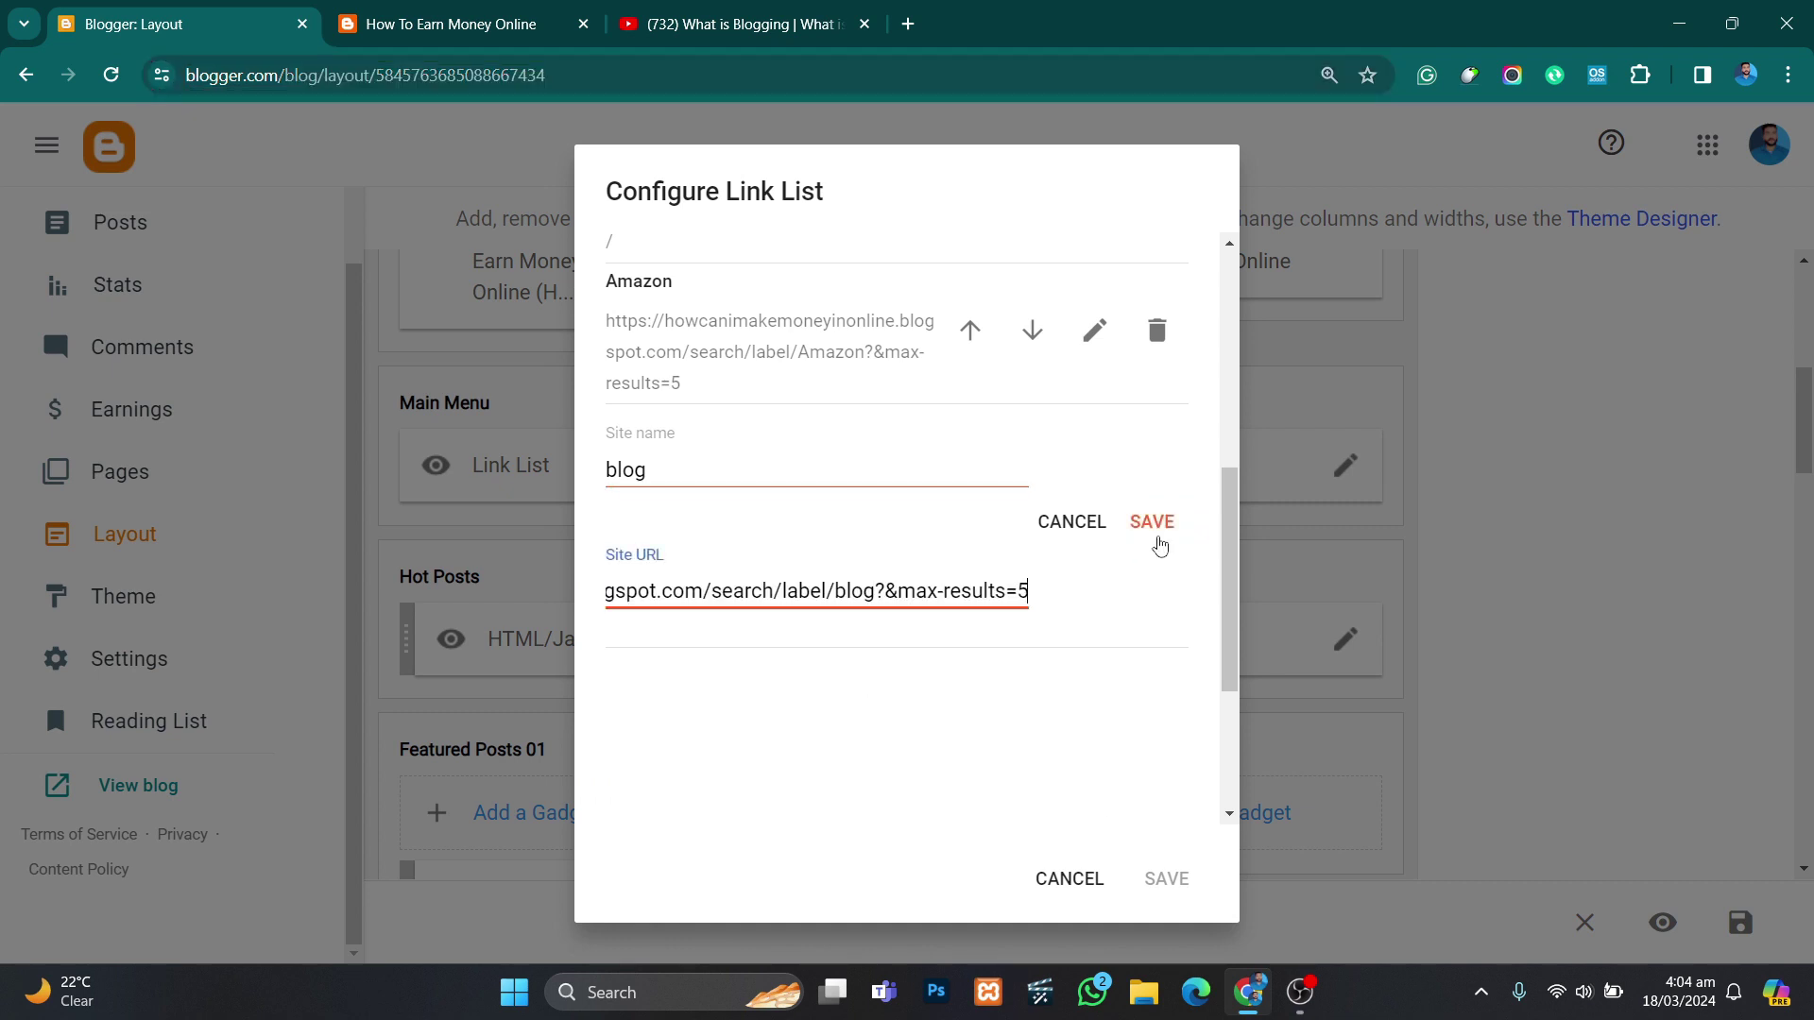
left_click(1157, 534)
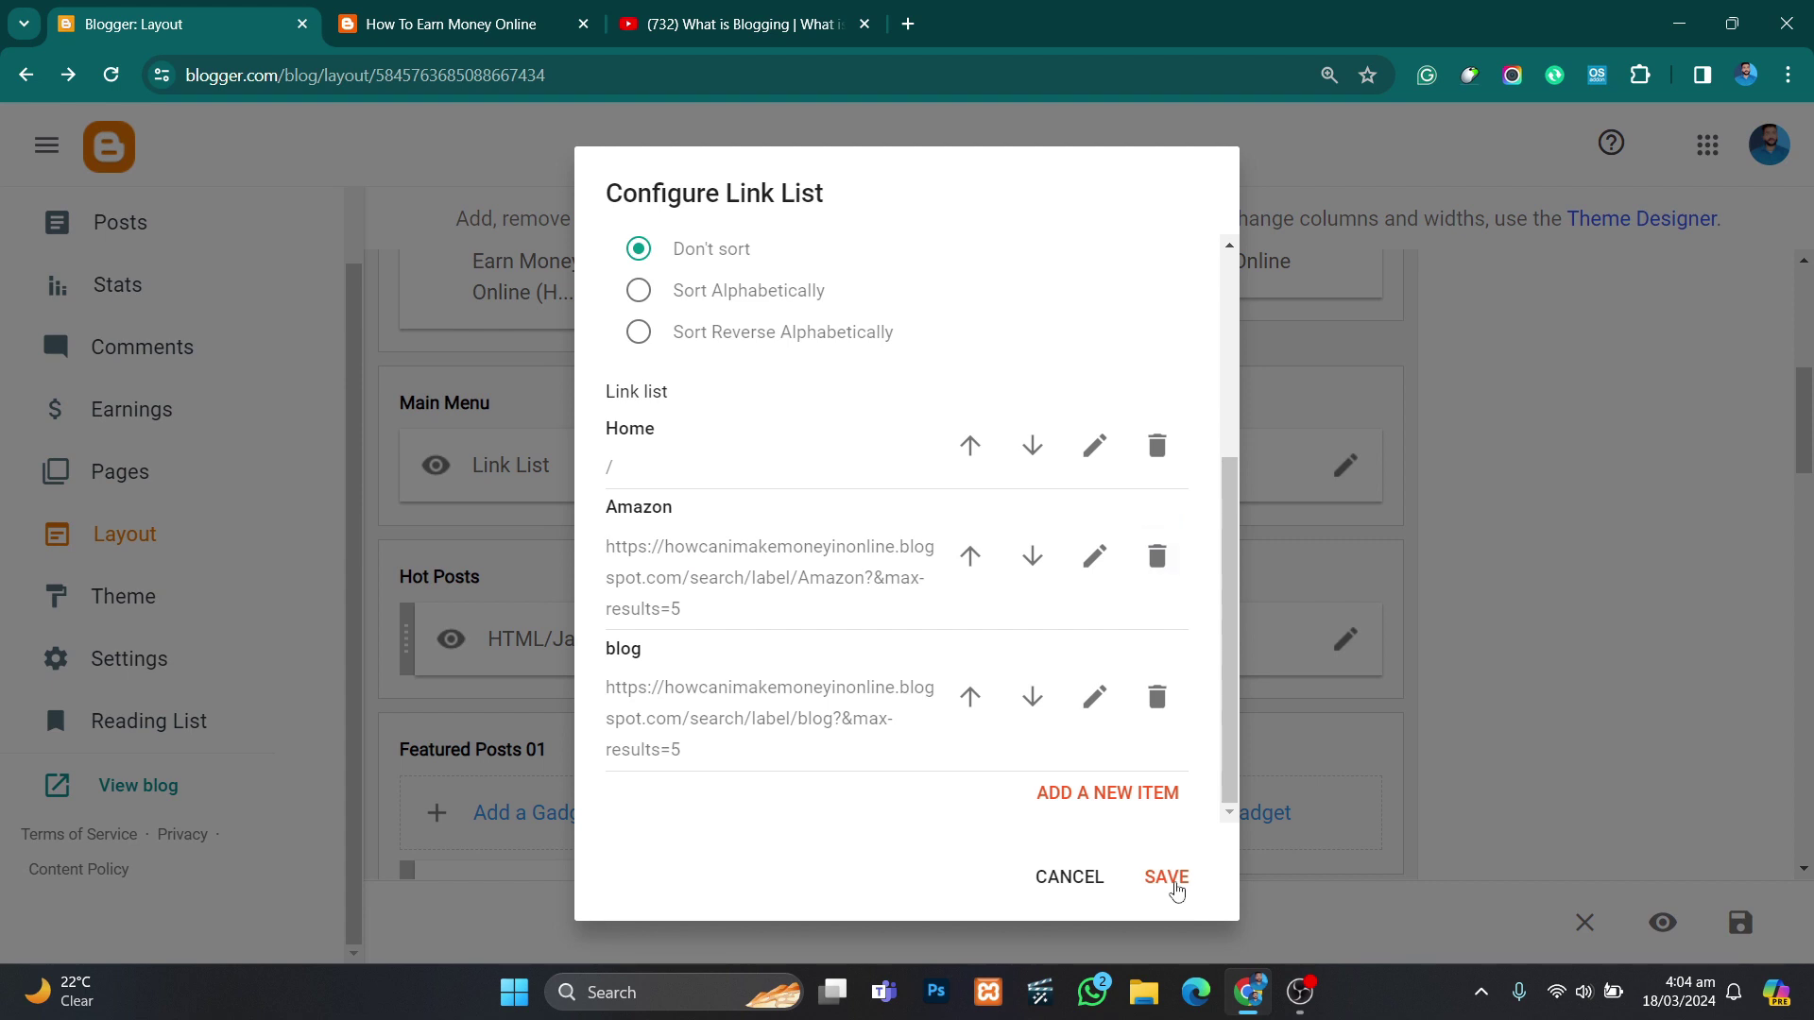
left_click(1172, 880)
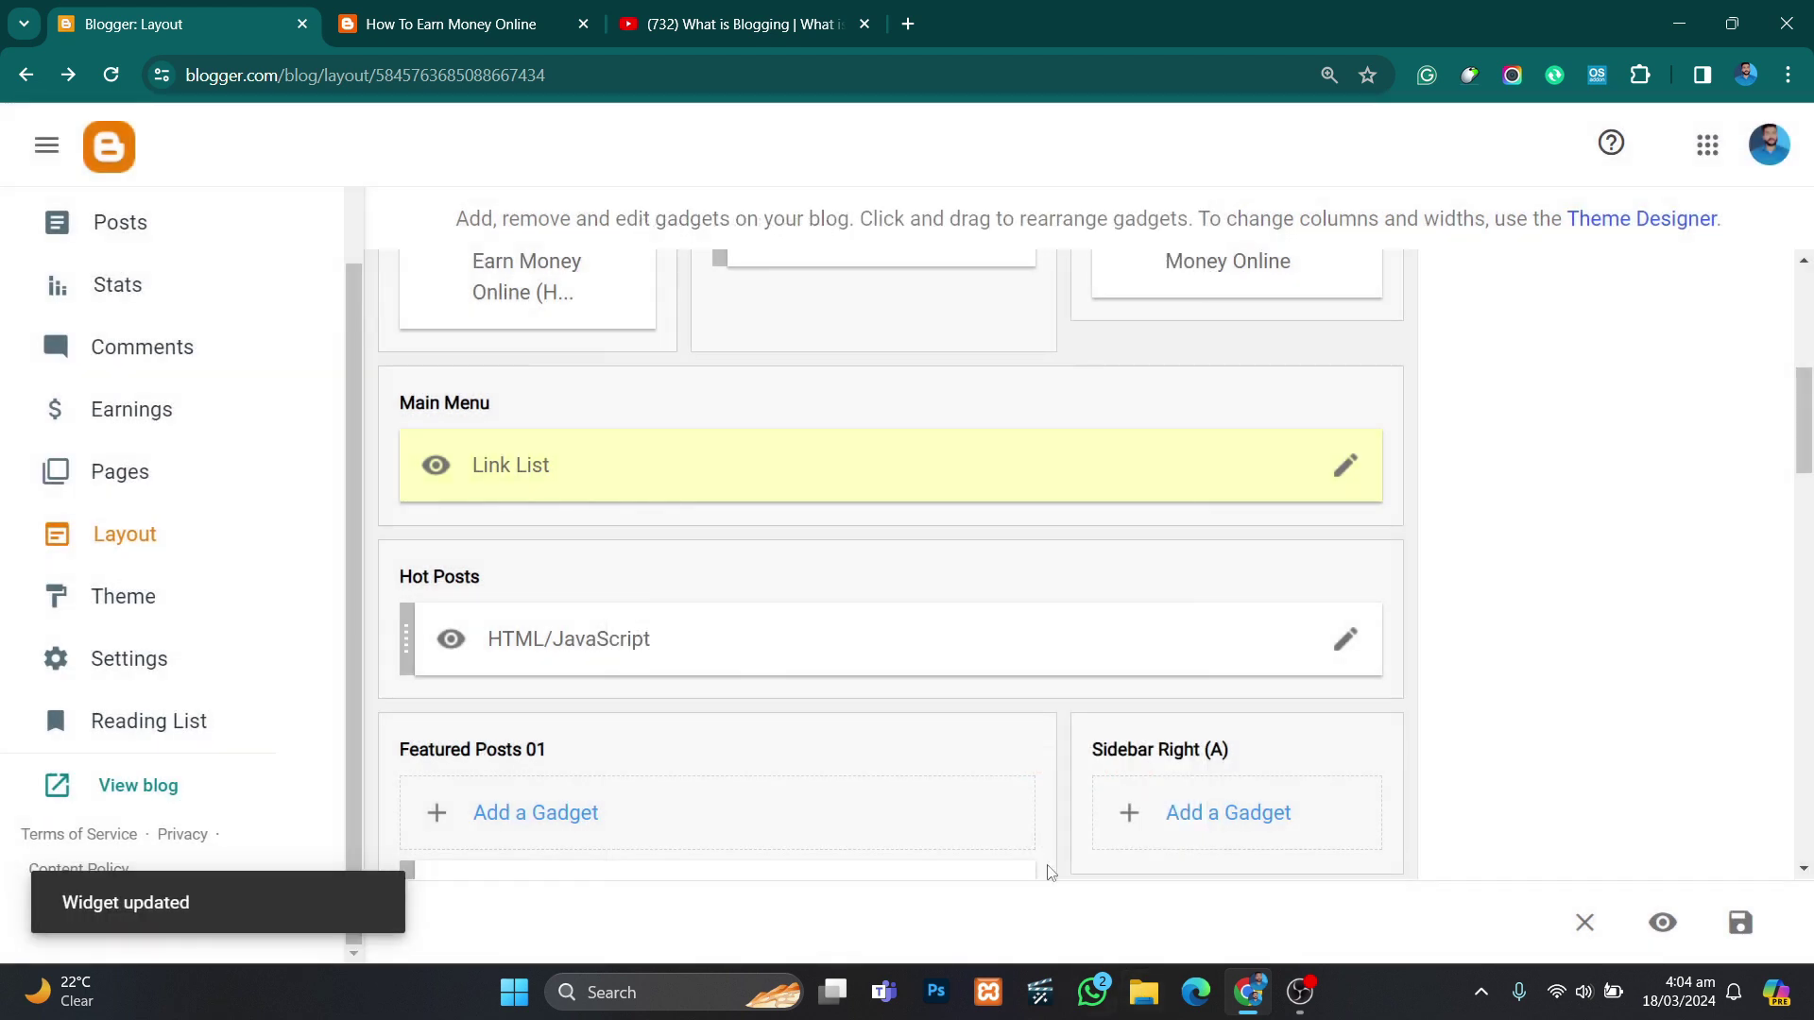
Step: Reload the live blog, open the digital marketing label page from Tags and copy its address
left_click(444, 23)
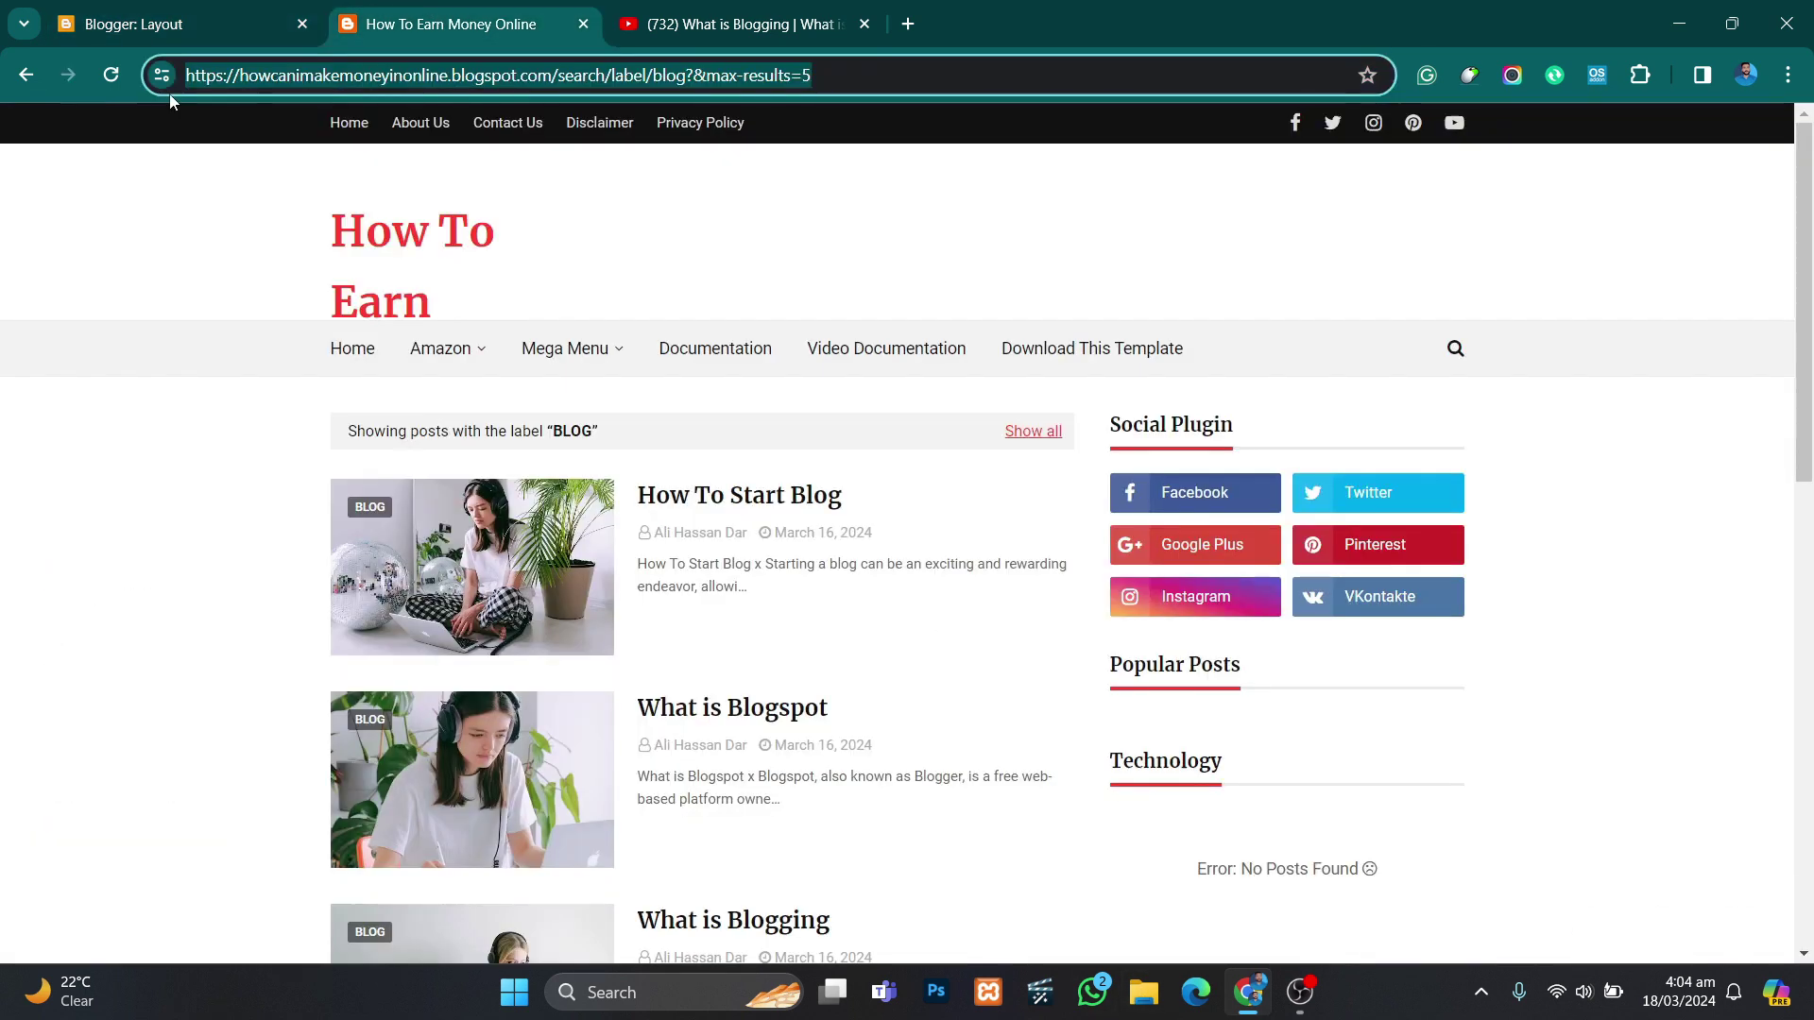
left_click(104, 79)
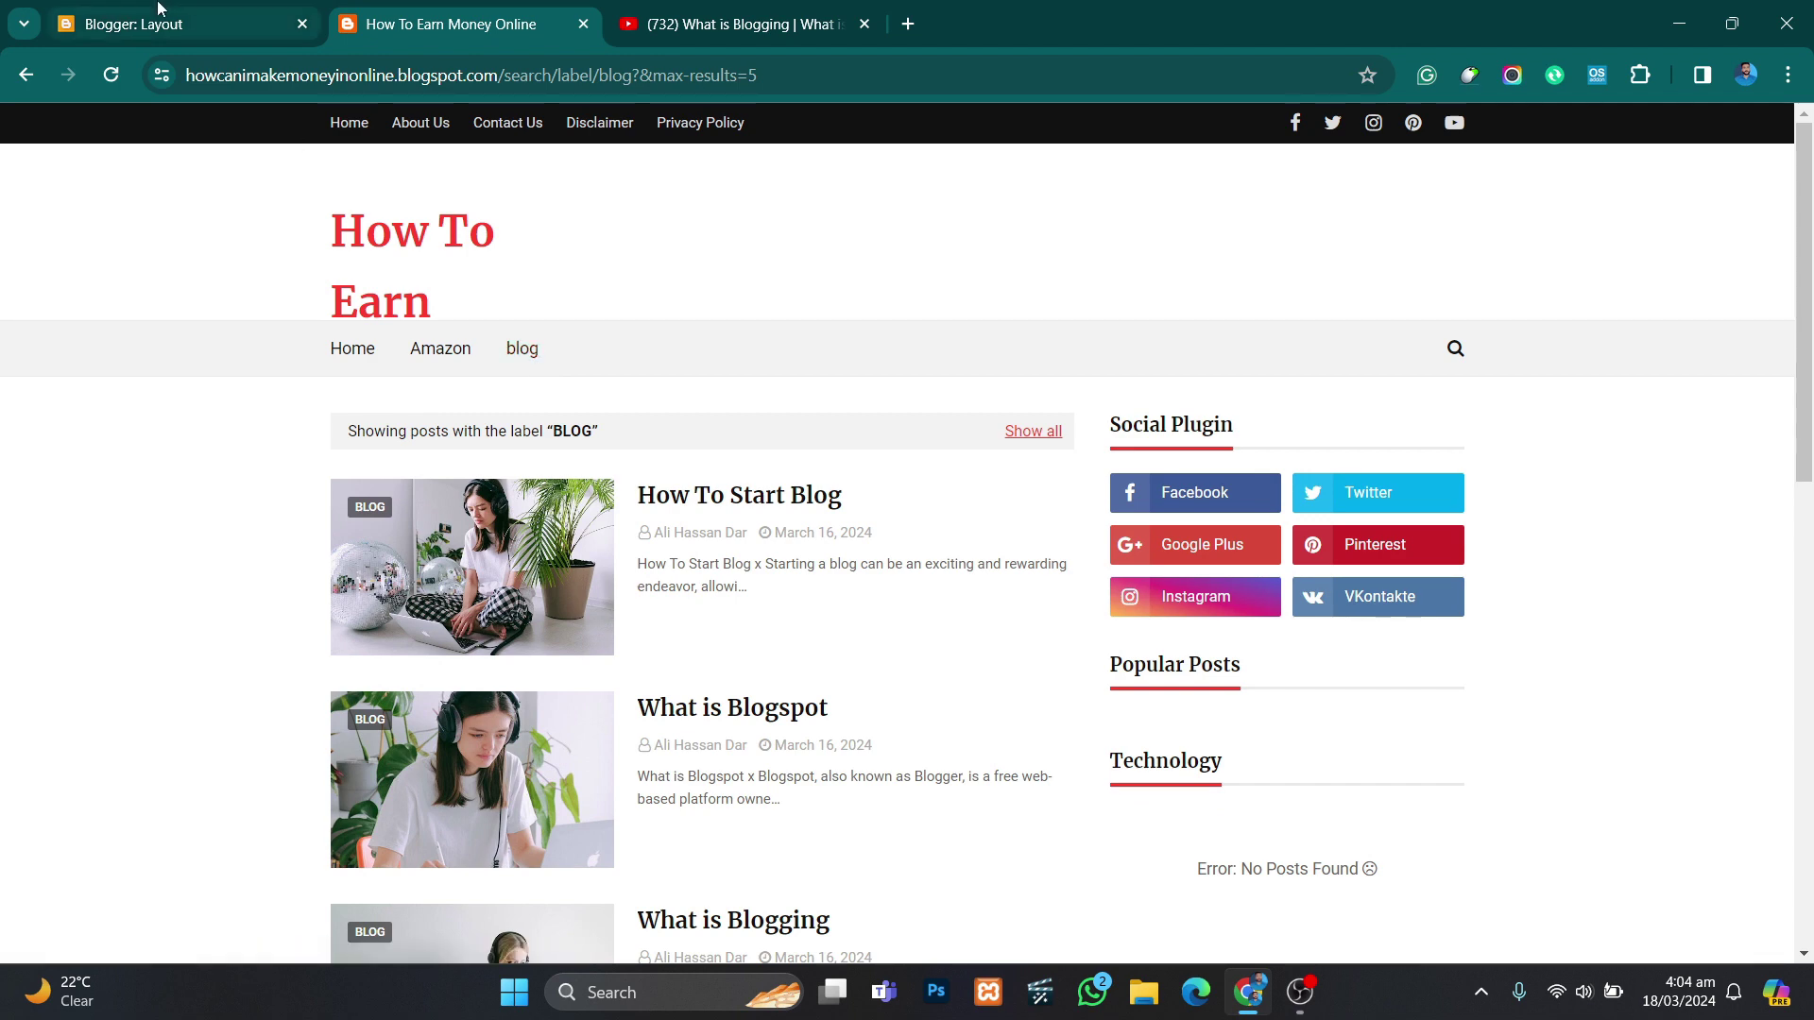
scroll(1313, 841, "down", 3)
left_click(1312, 841)
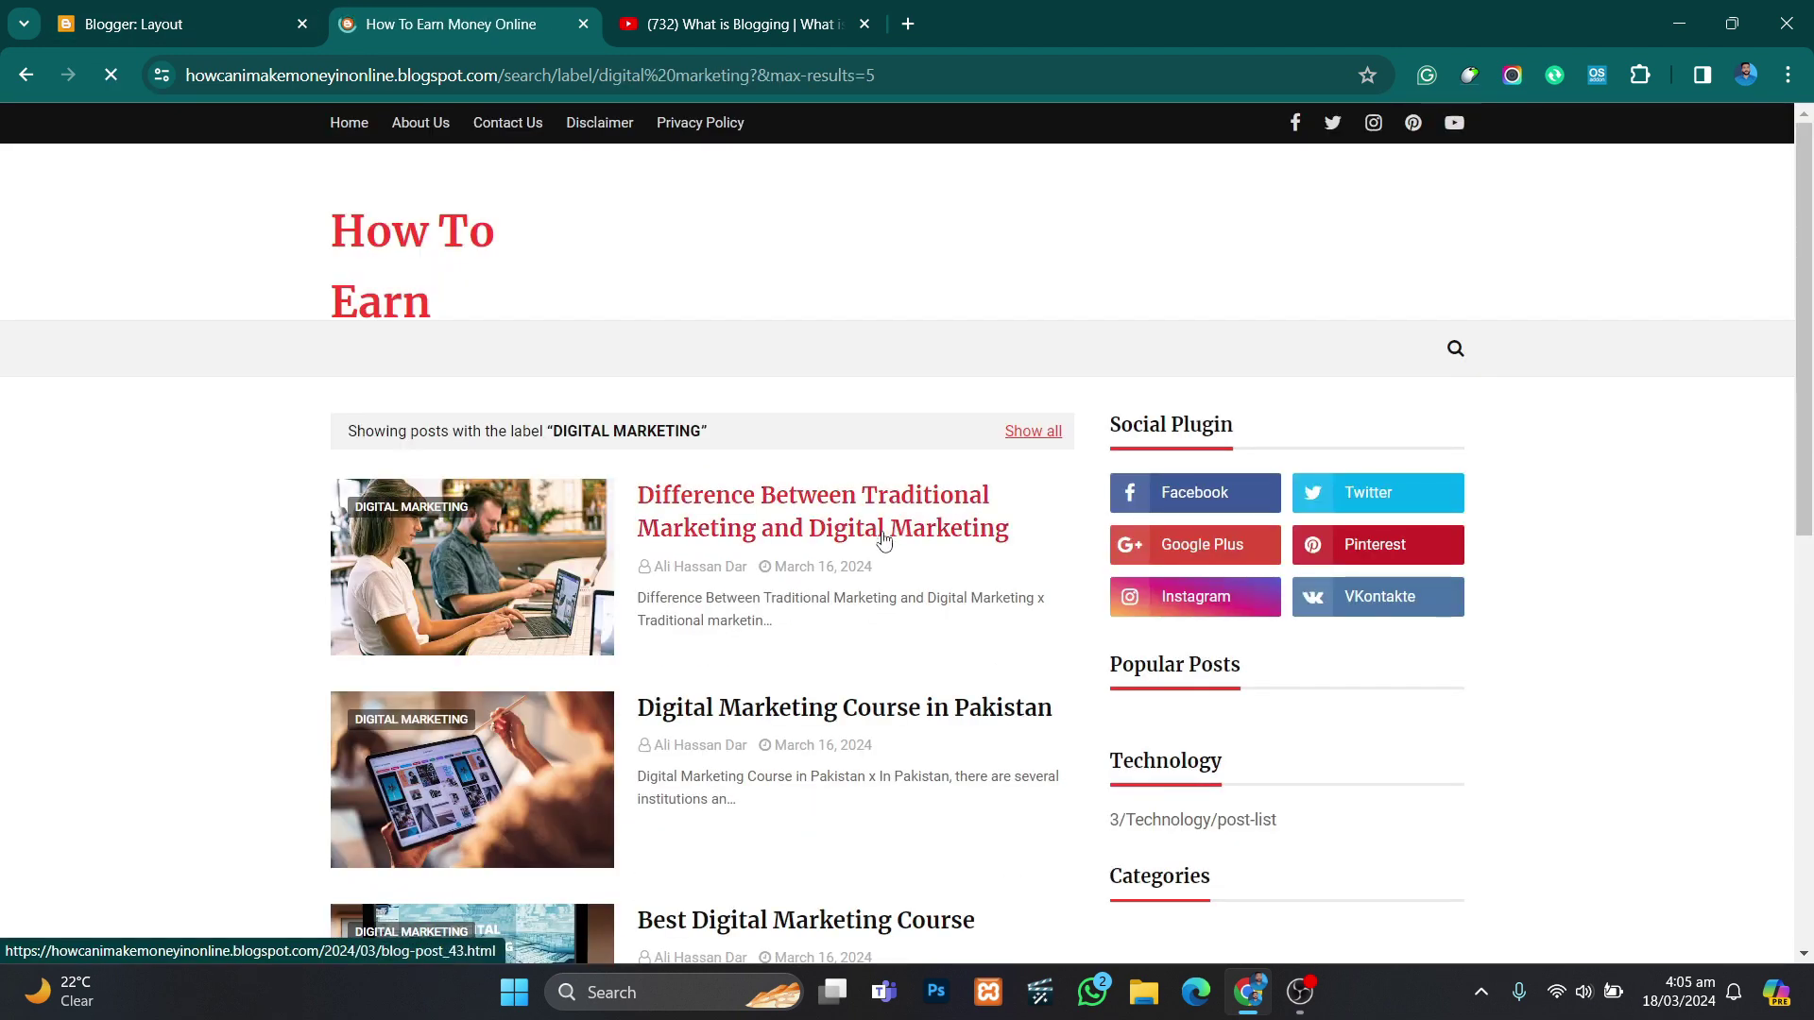
scroll(1206, 640, "down", 7)
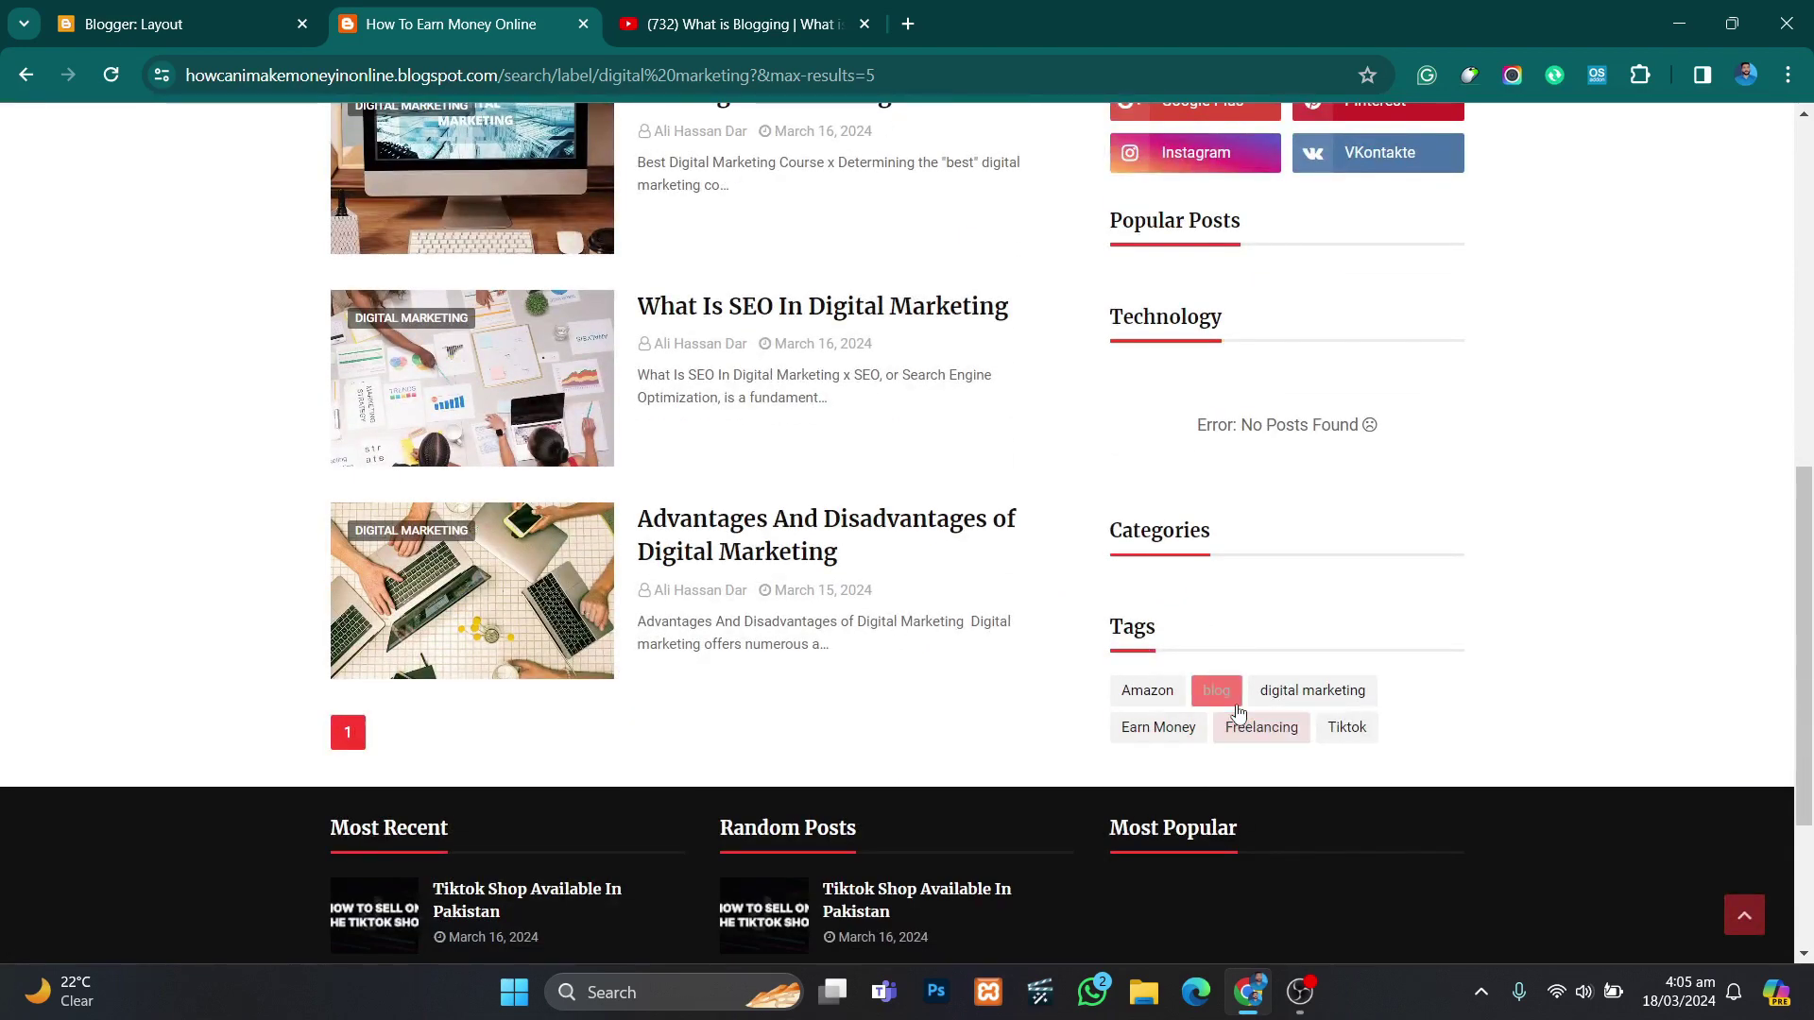
scroll(614, 567, "up", 4)
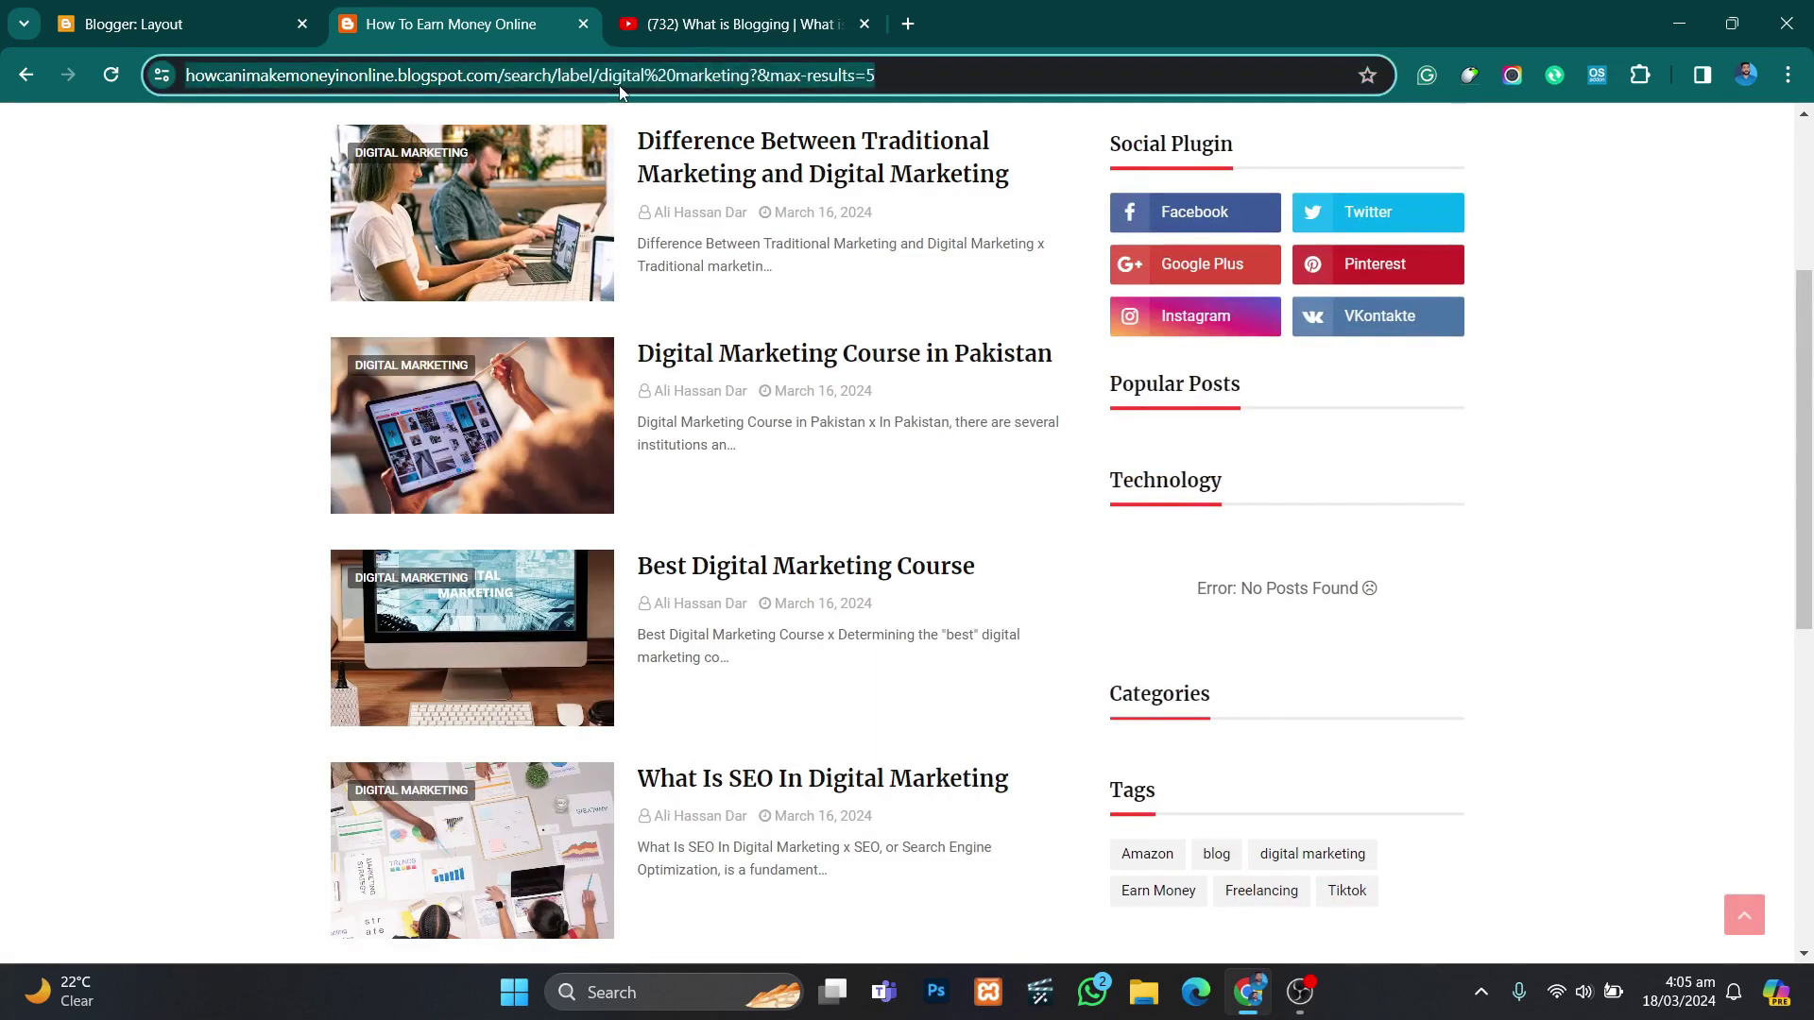
Step: Back in the Blogger layout, add a new item to the Main Menu link list and name it Digital Marketing
left_click(288, 10)
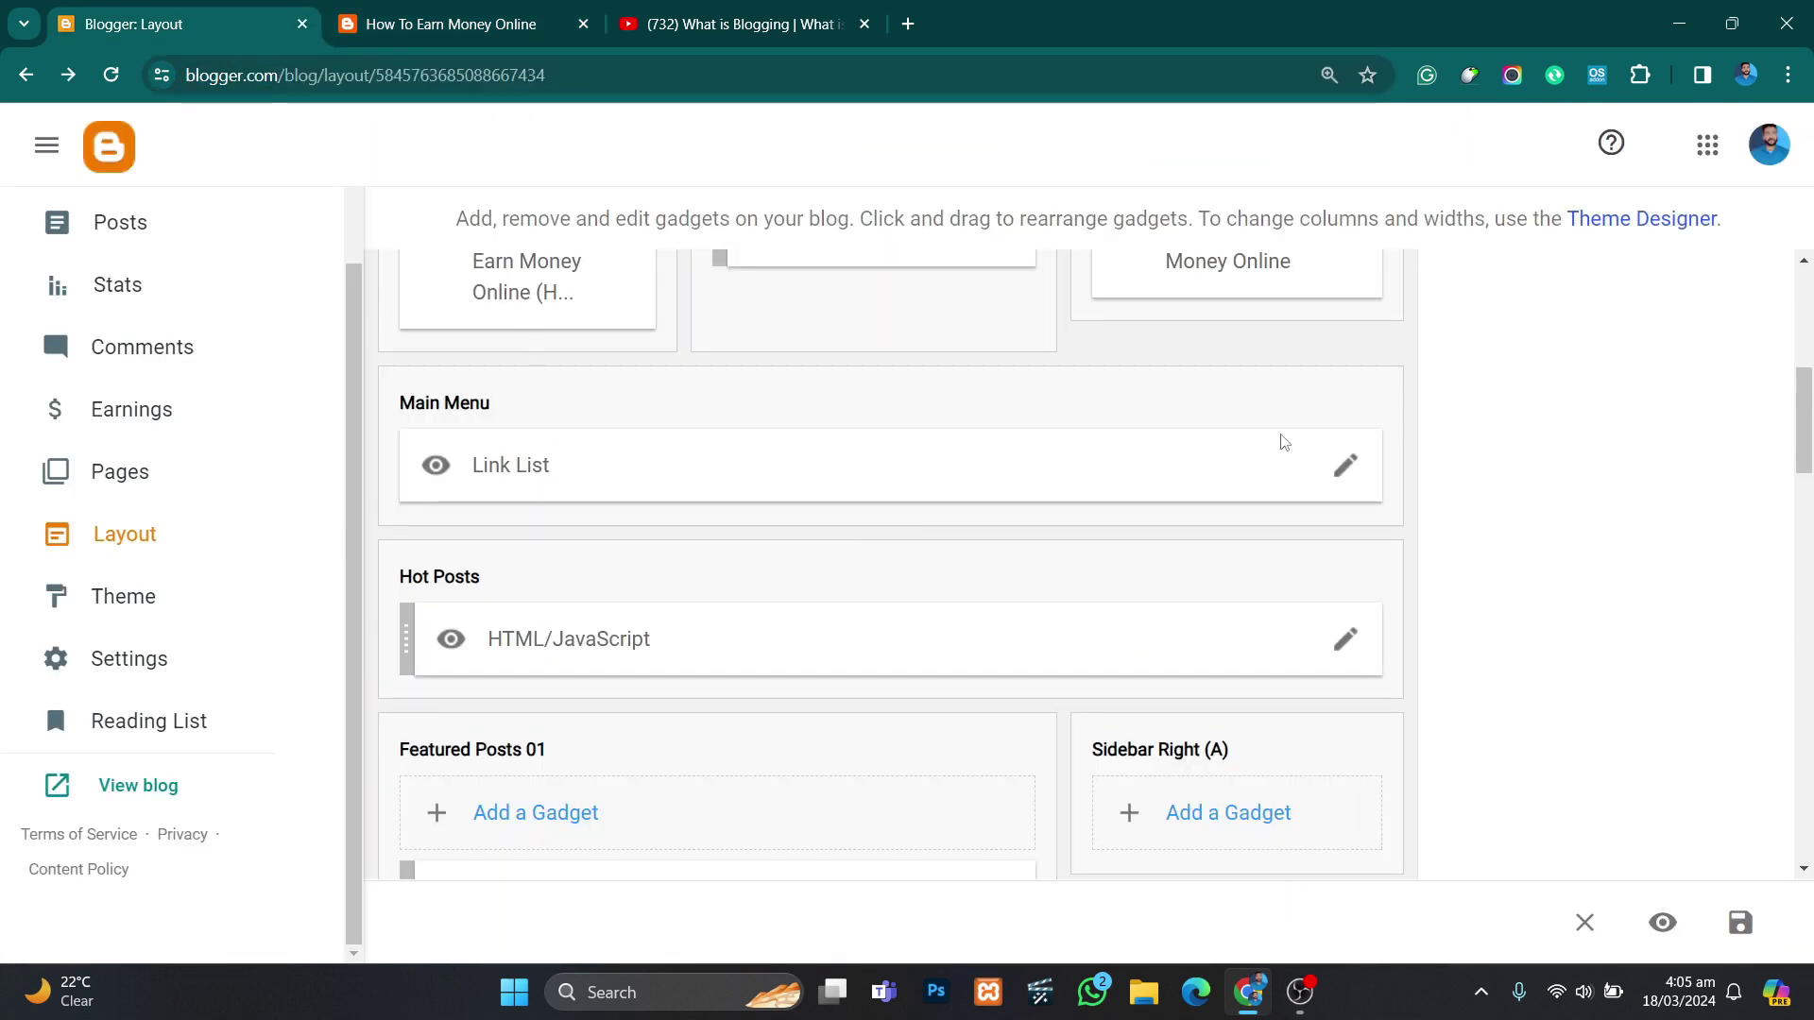
left_click(1348, 475)
scroll(1141, 784, "down", 4)
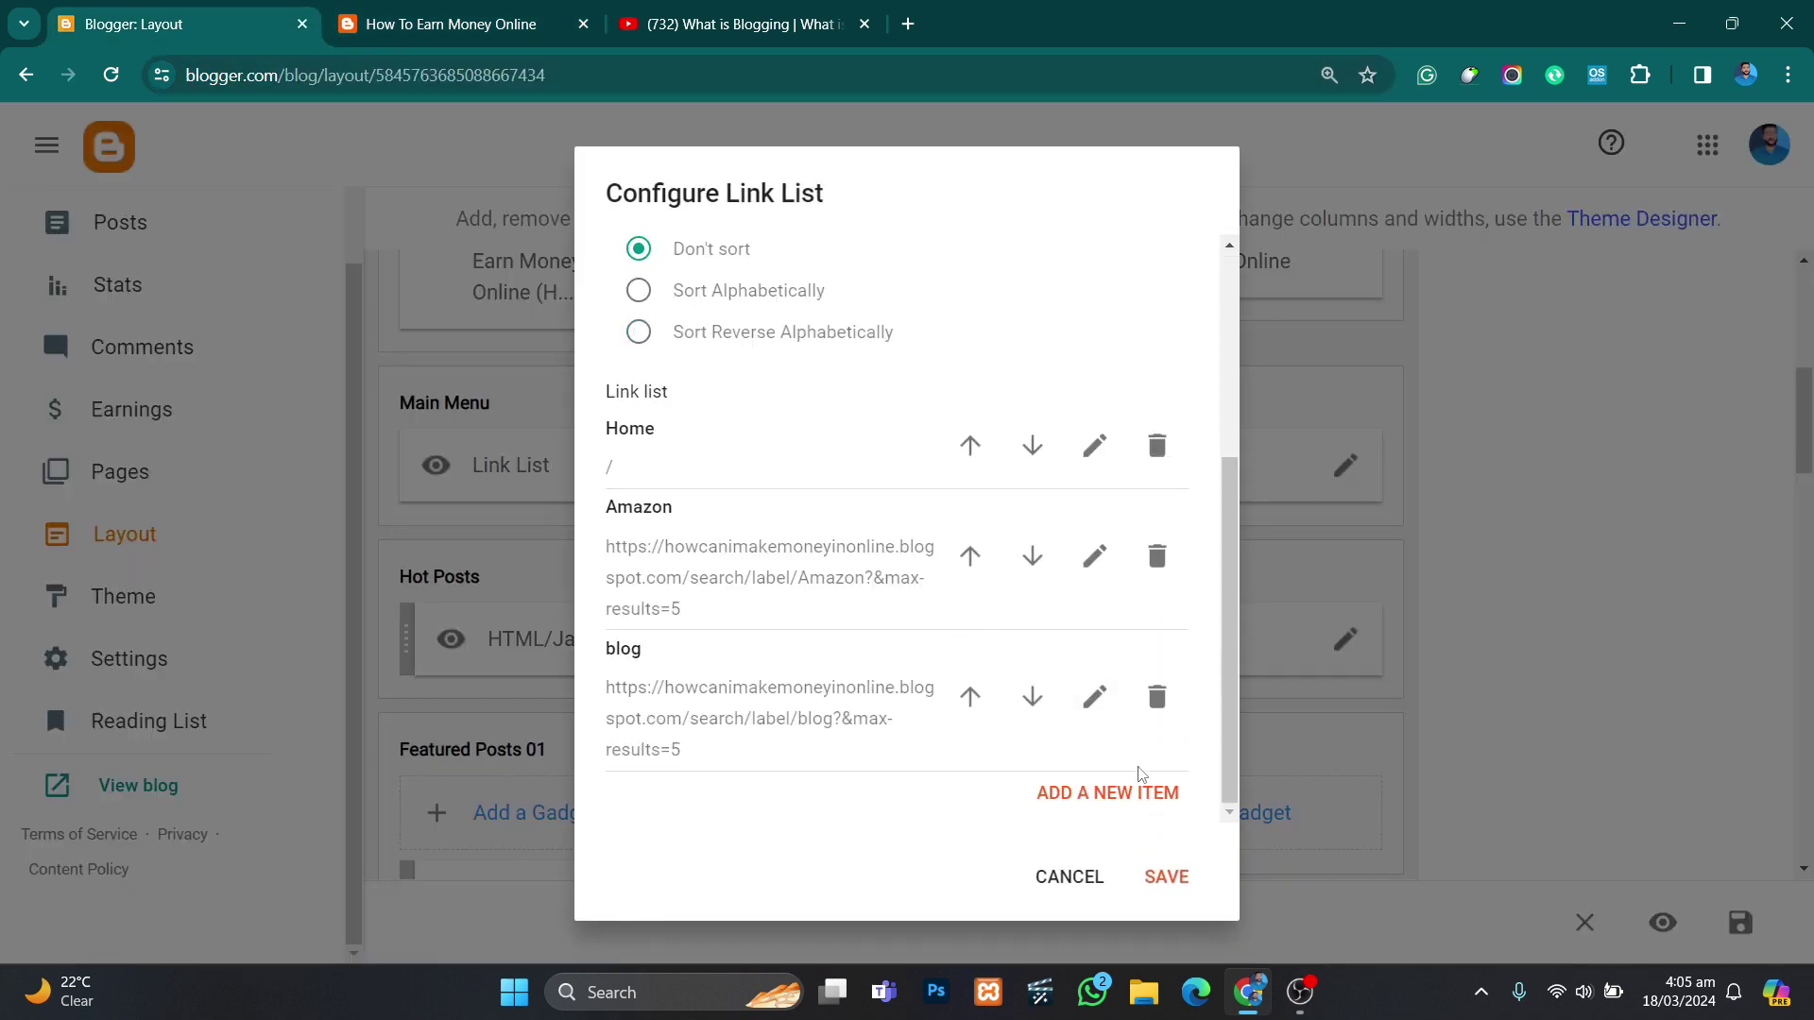
scroll(689, 700, "down", 3)
left_click(676, 604)
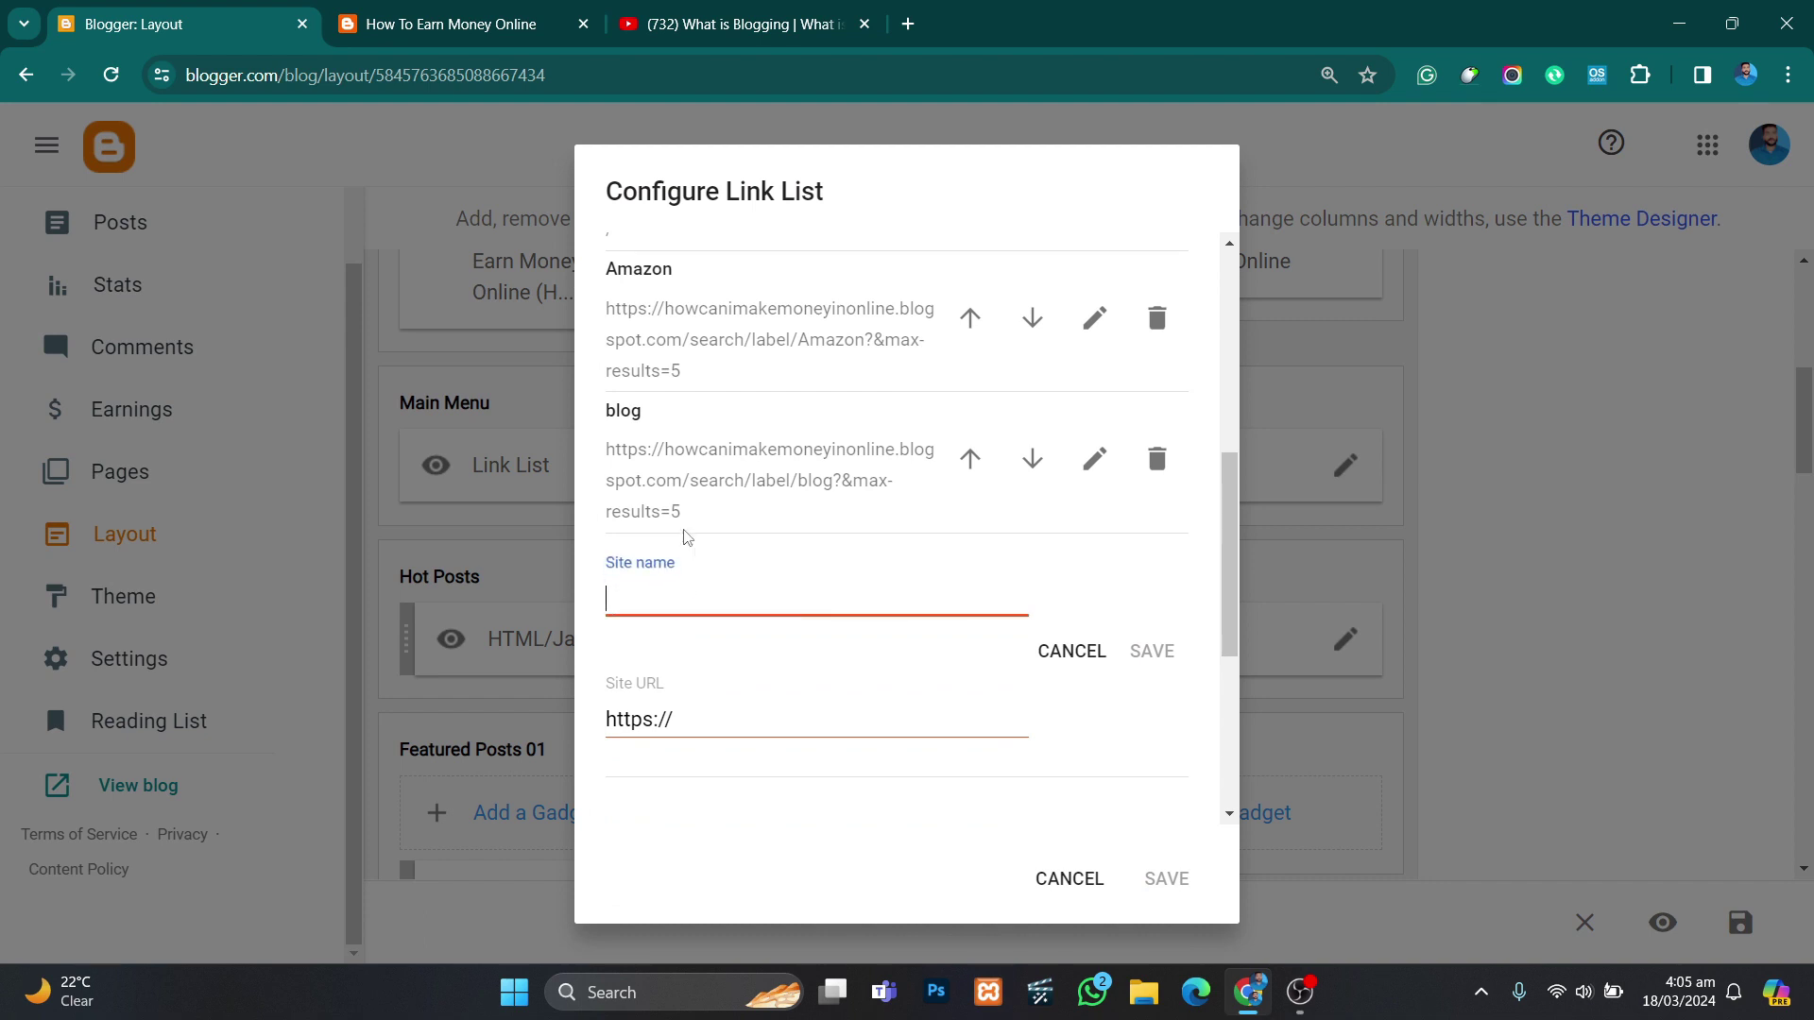
type("Digital Mark")
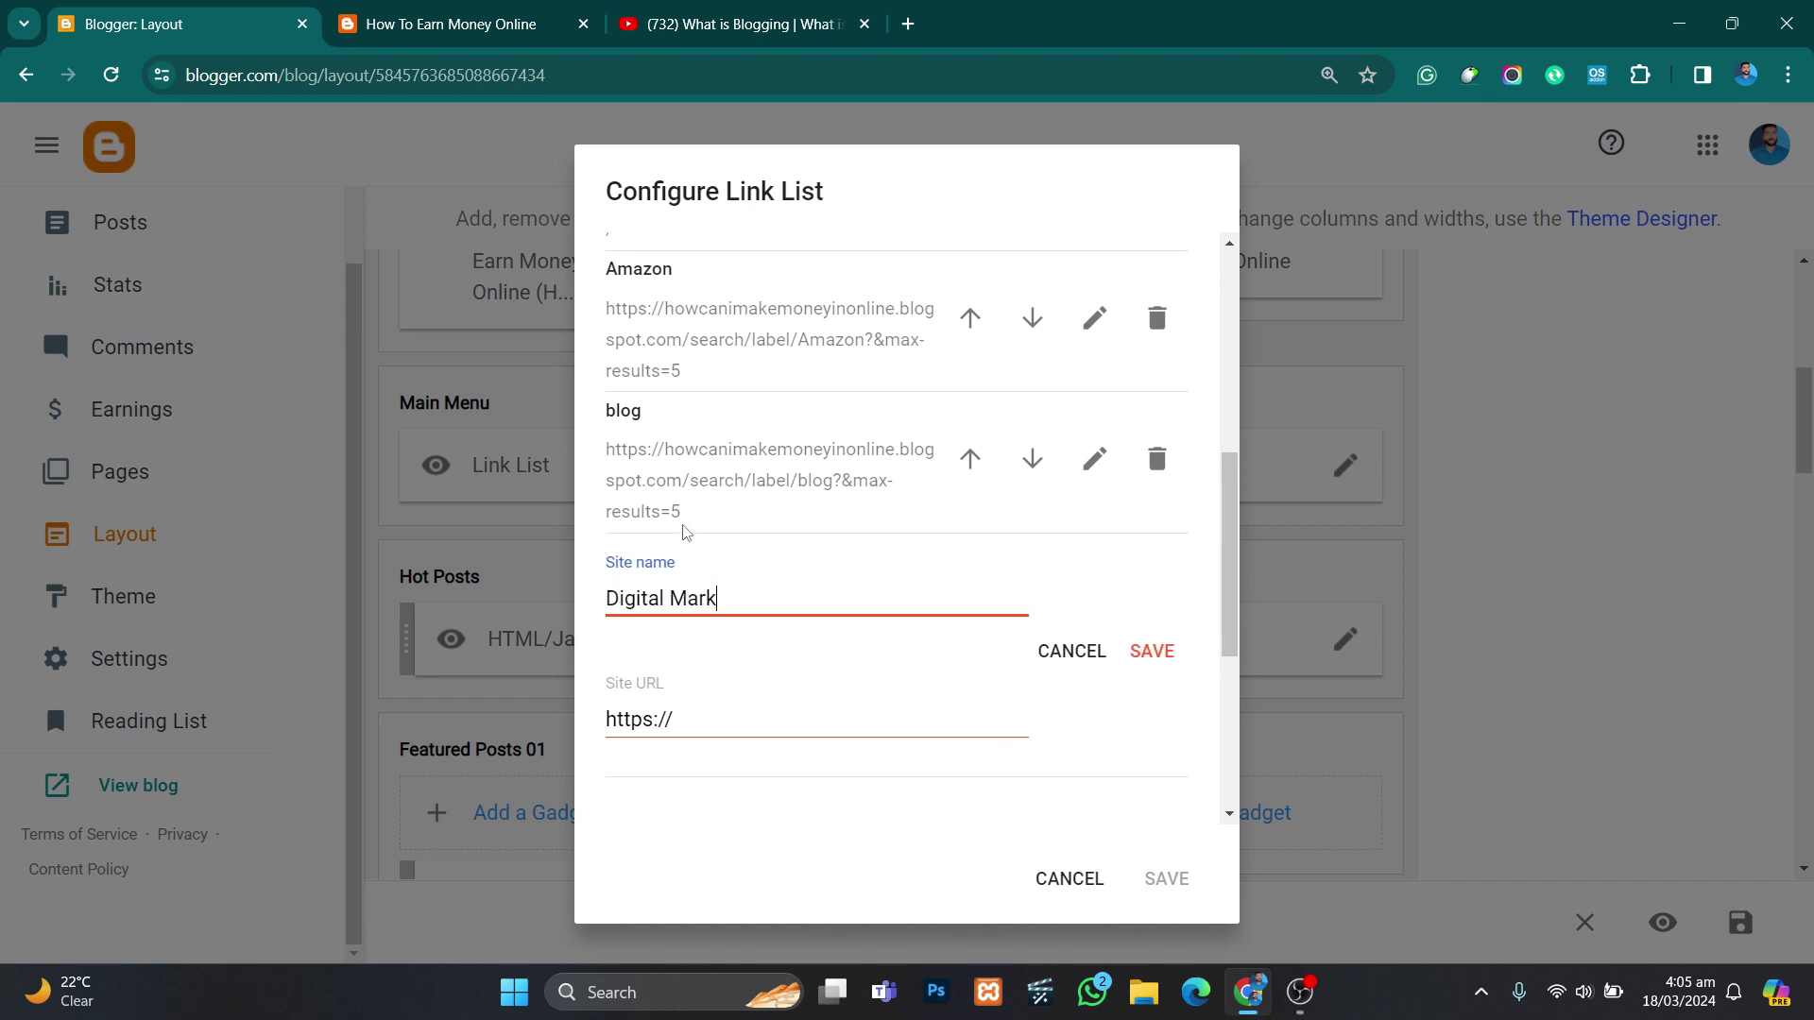
type("eting")
Step: Set the Digital Marketing item's site URL to the copied label page address and save the item and the link list
left_click(721, 717)
key("ctrl+a")
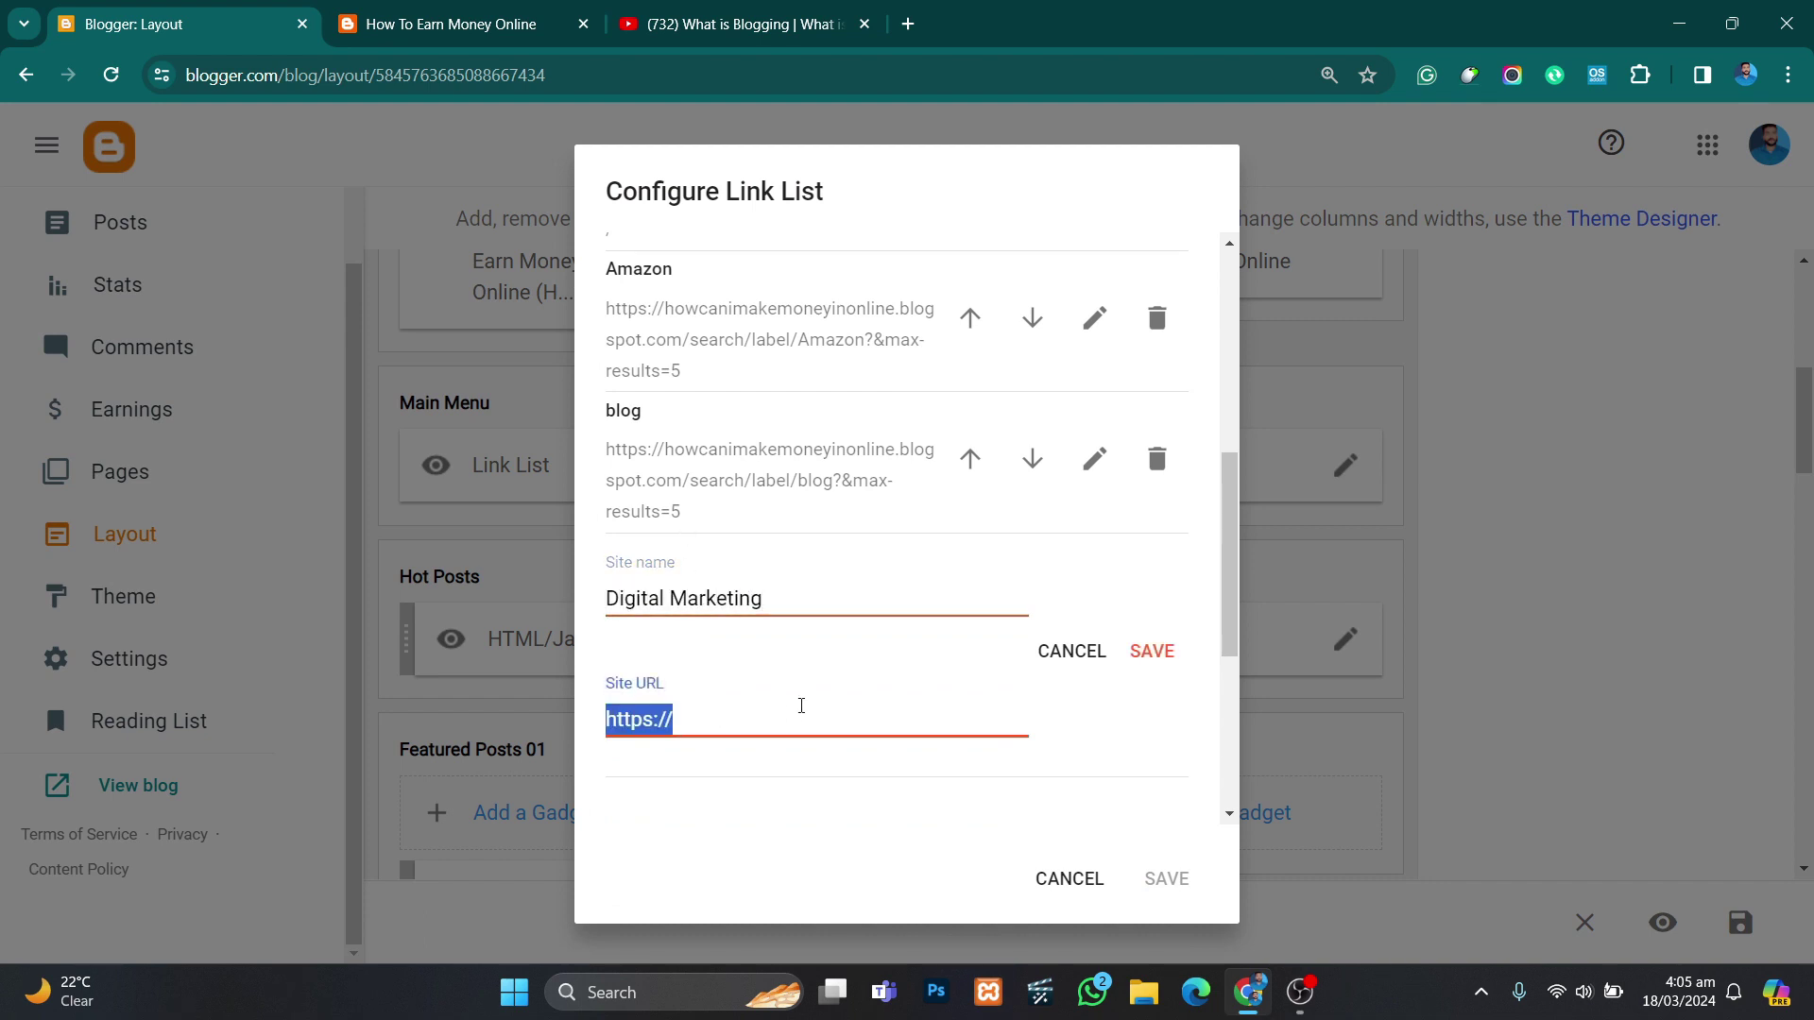
key("ctrl+v")
left_click(1171, 638)
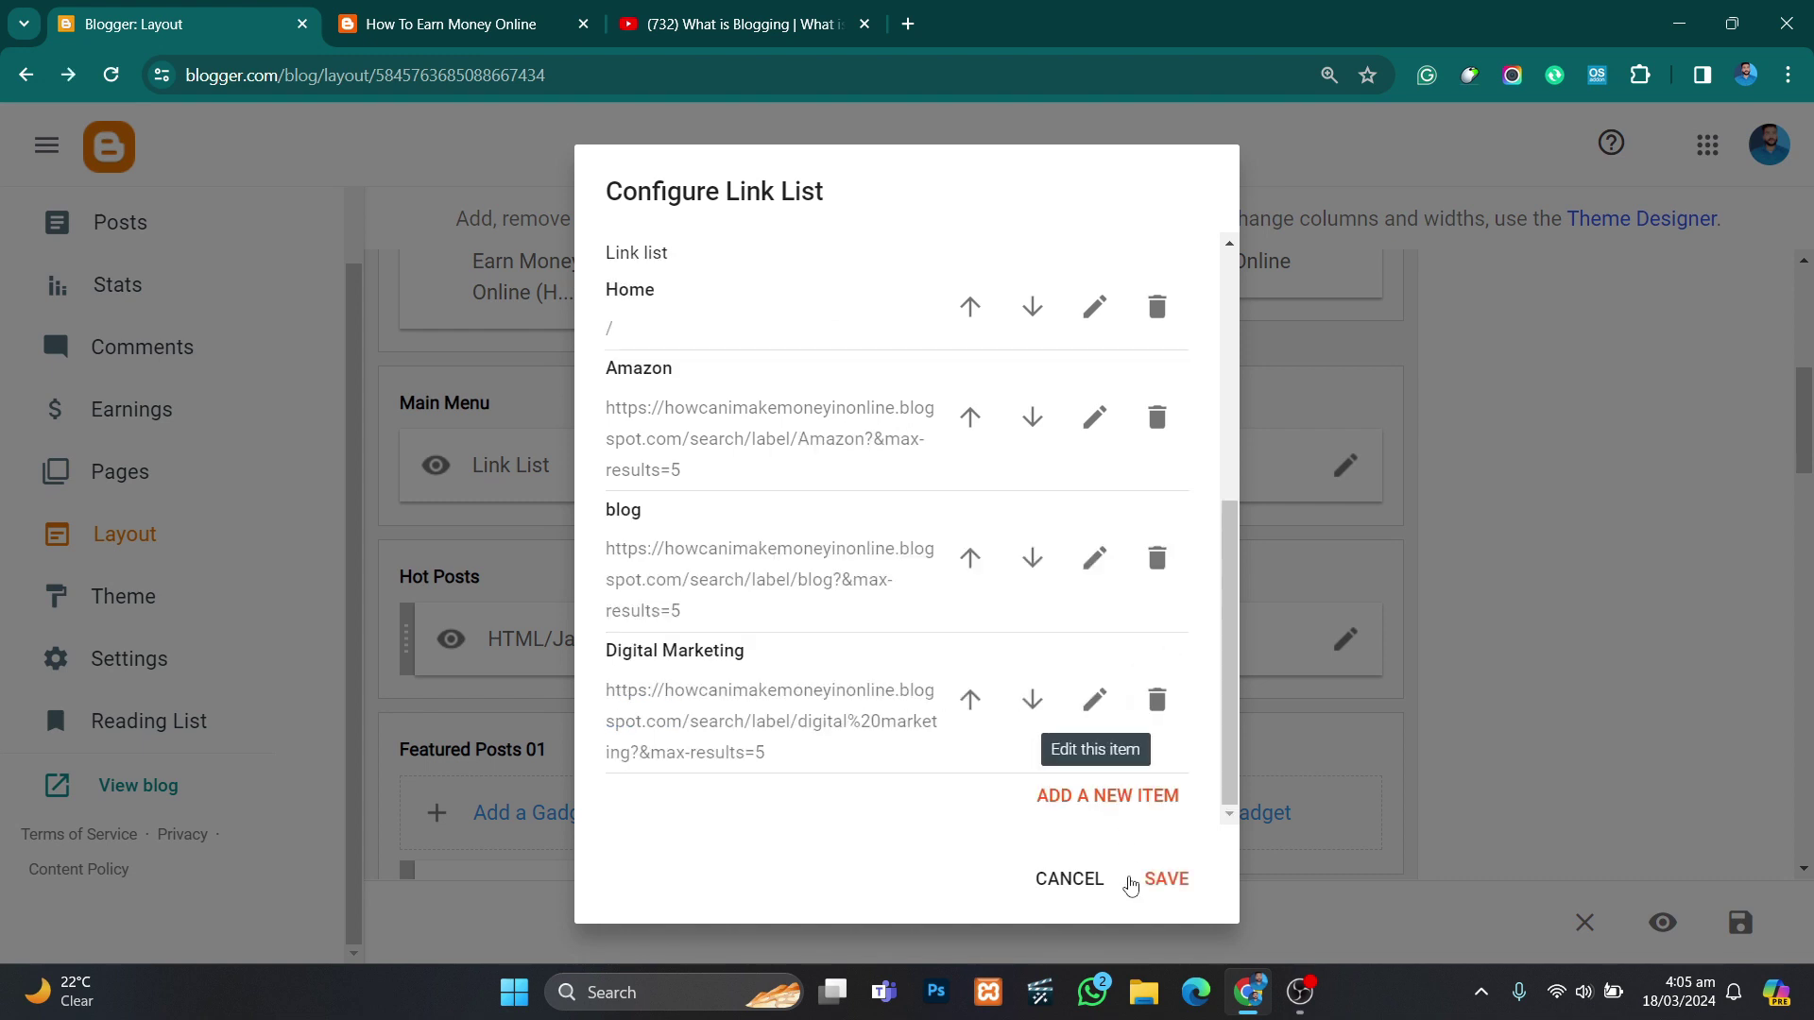
left_click(1165, 879)
Step: Reload the live blog and check the Digital Marketing menu link by opening it and looking through its posts
left_click(407, 23)
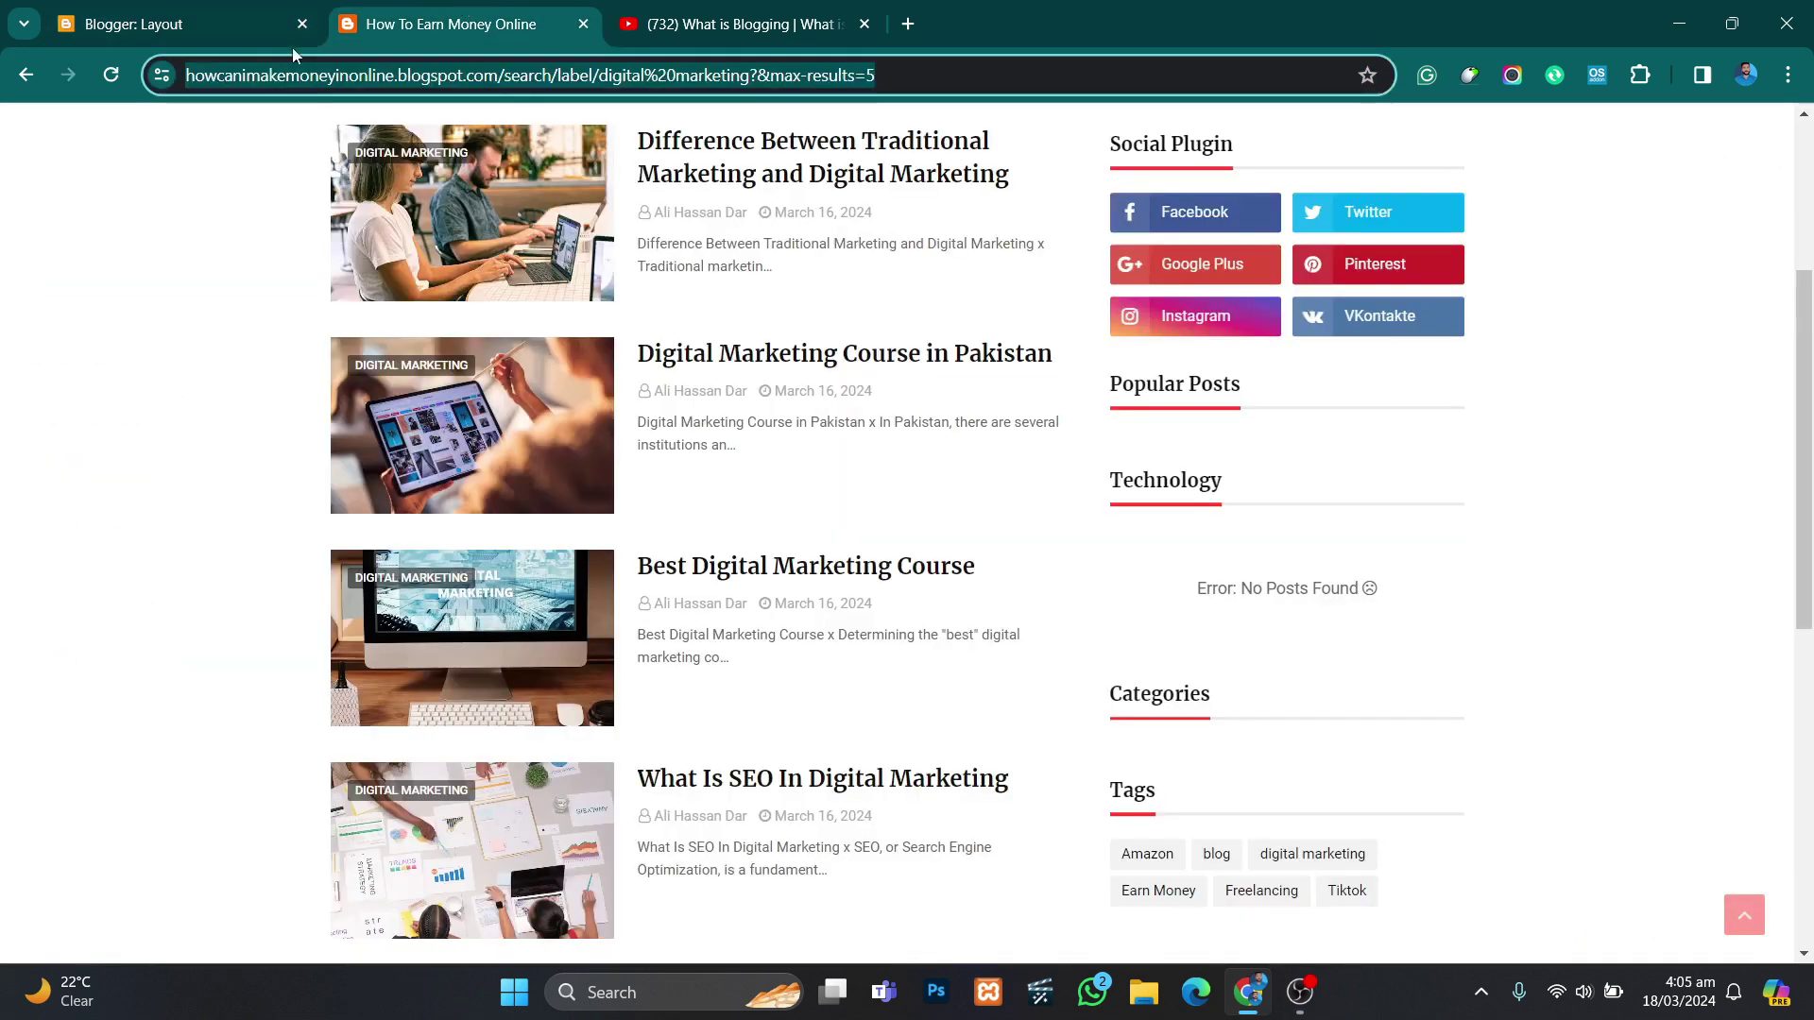
left_click(111, 75)
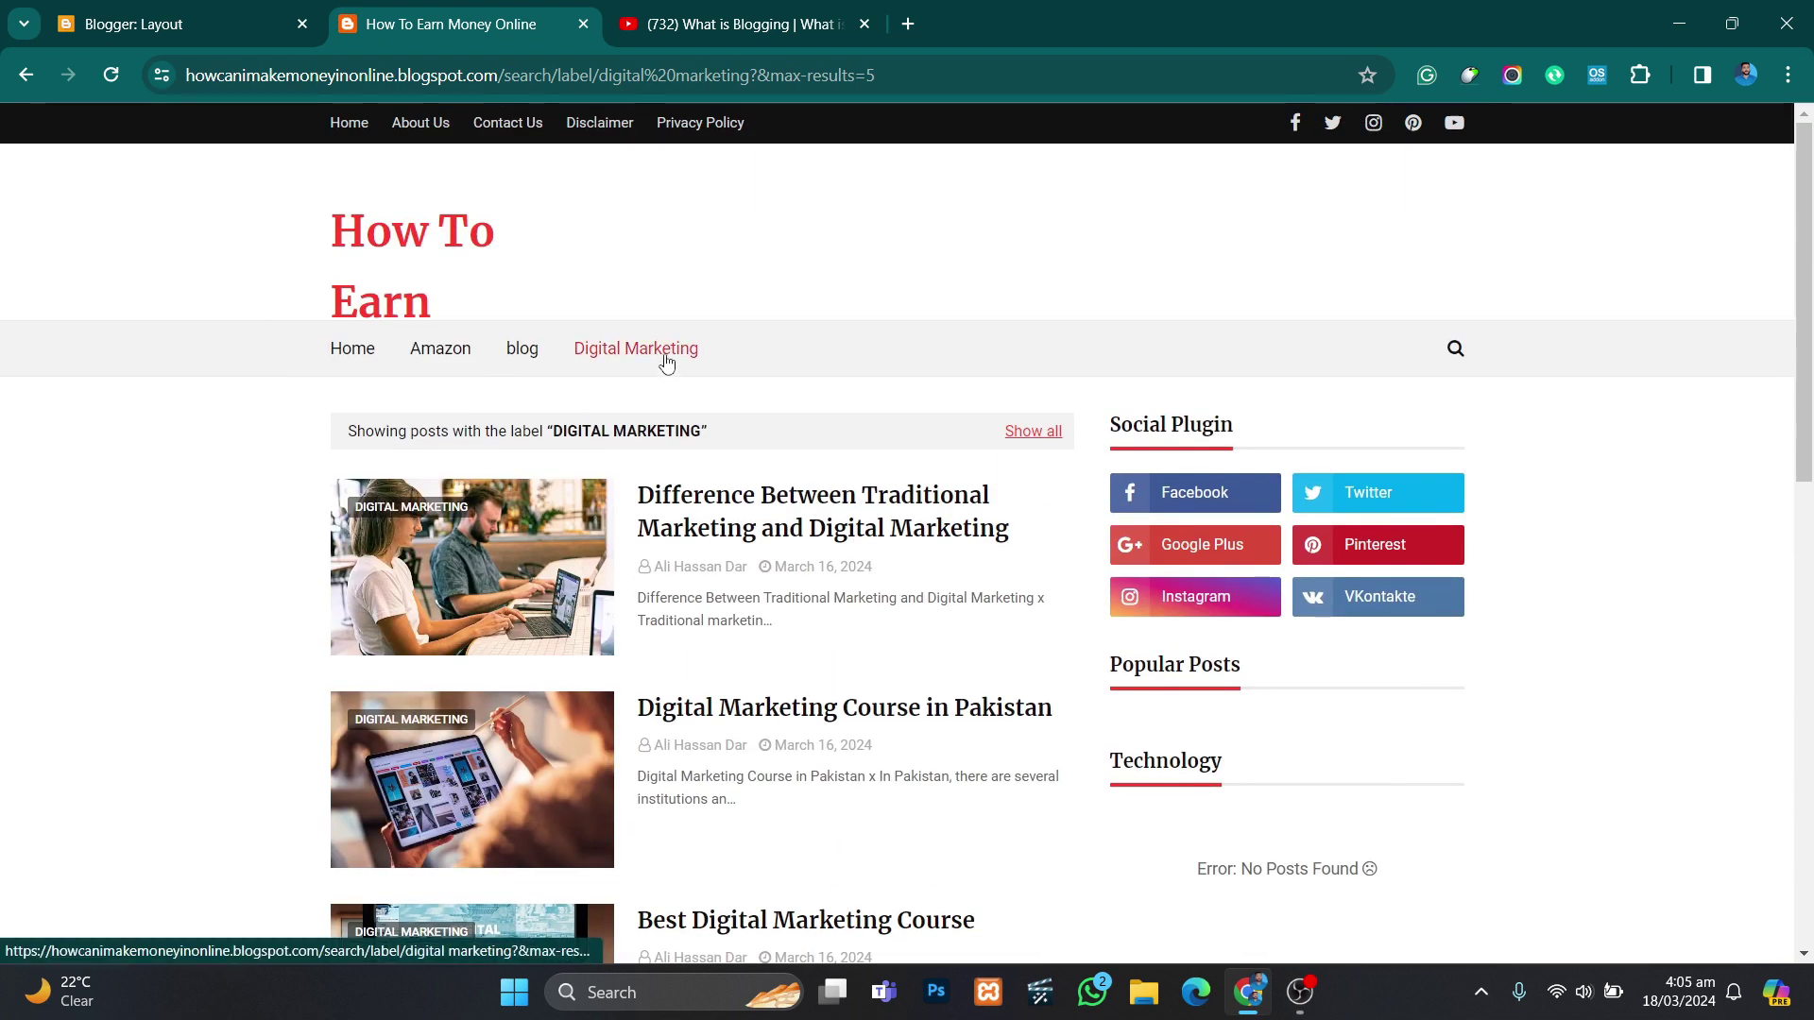
left_click(666, 361)
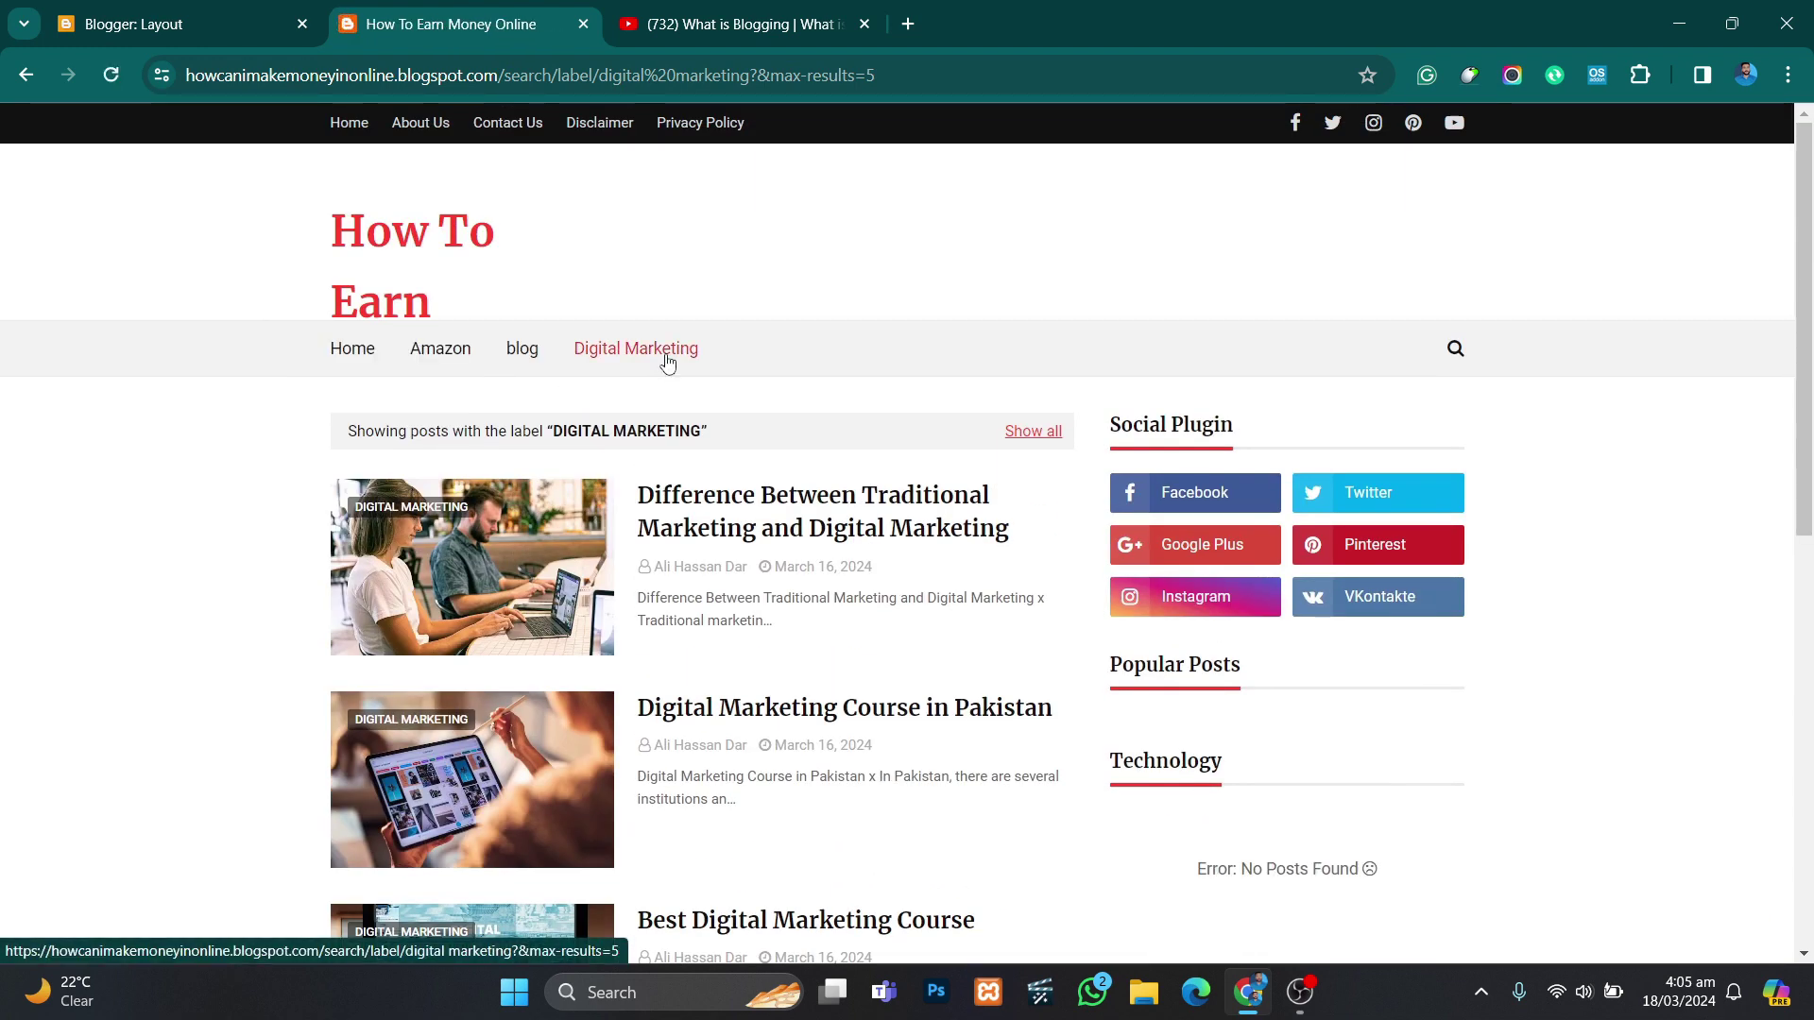
scroll(666, 361, "down", 1)
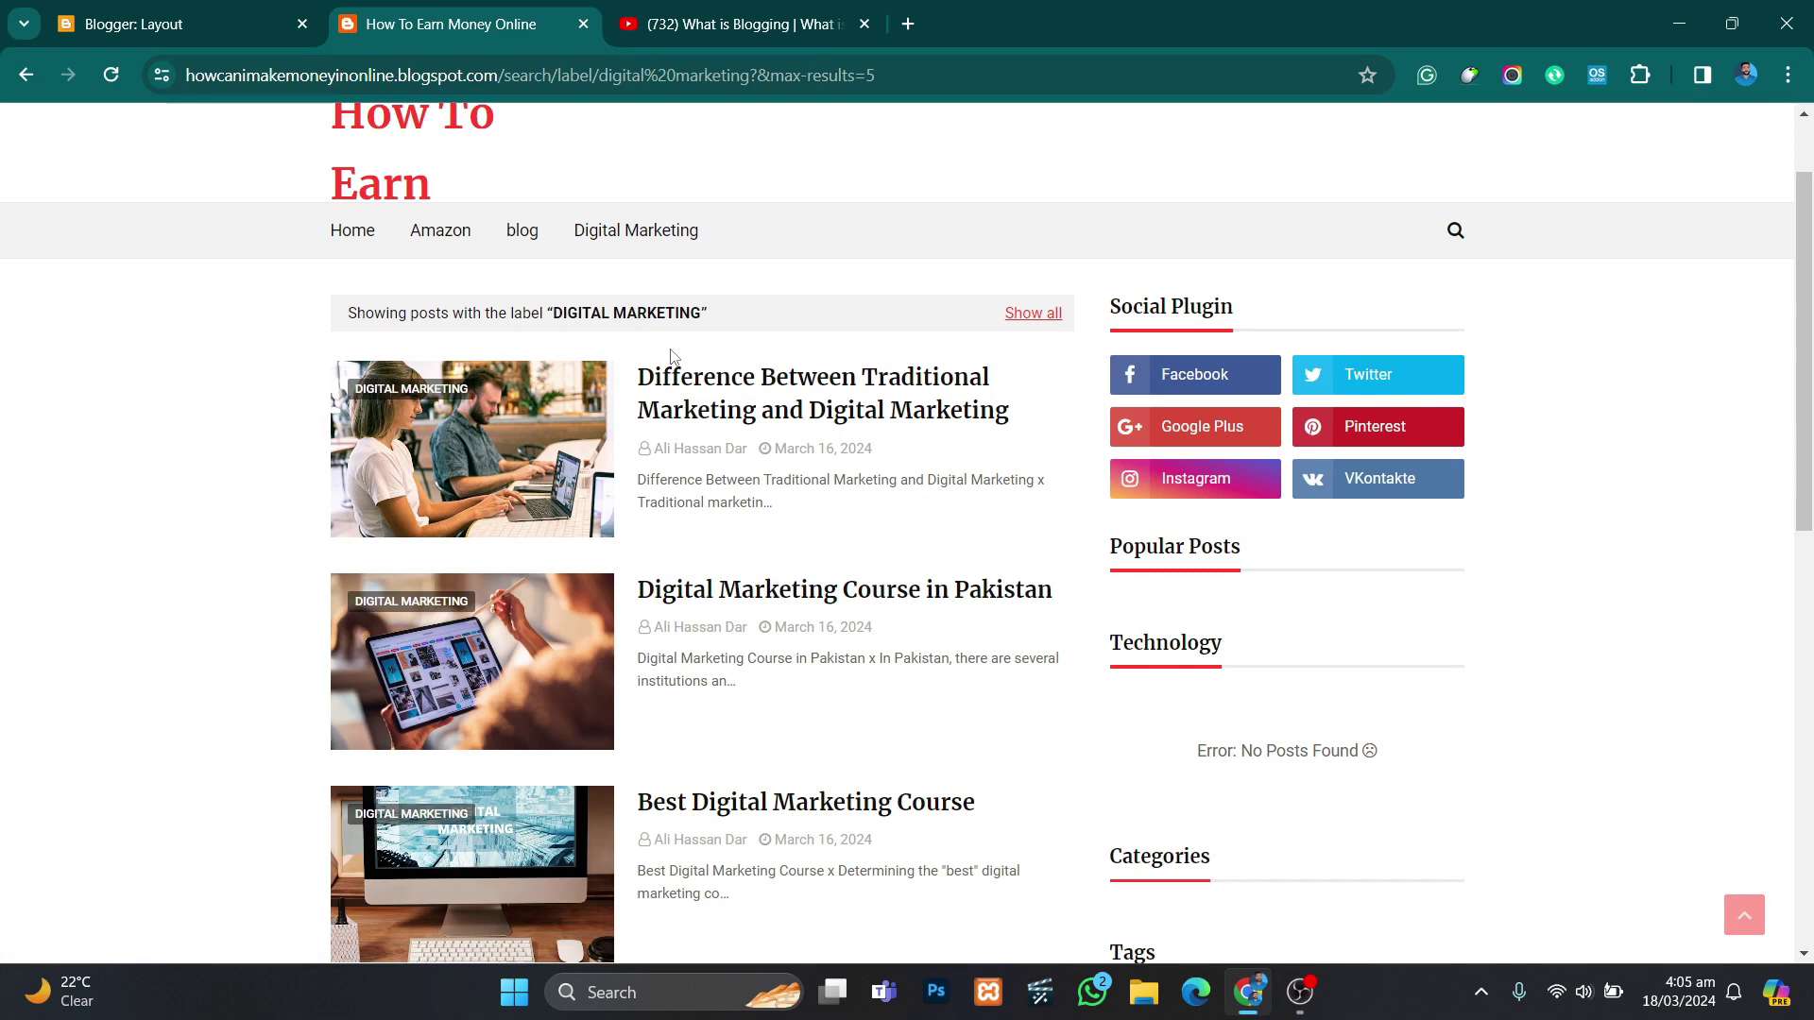
scroll(671, 357, "down", 5)
scroll(751, 510, "up", 2)
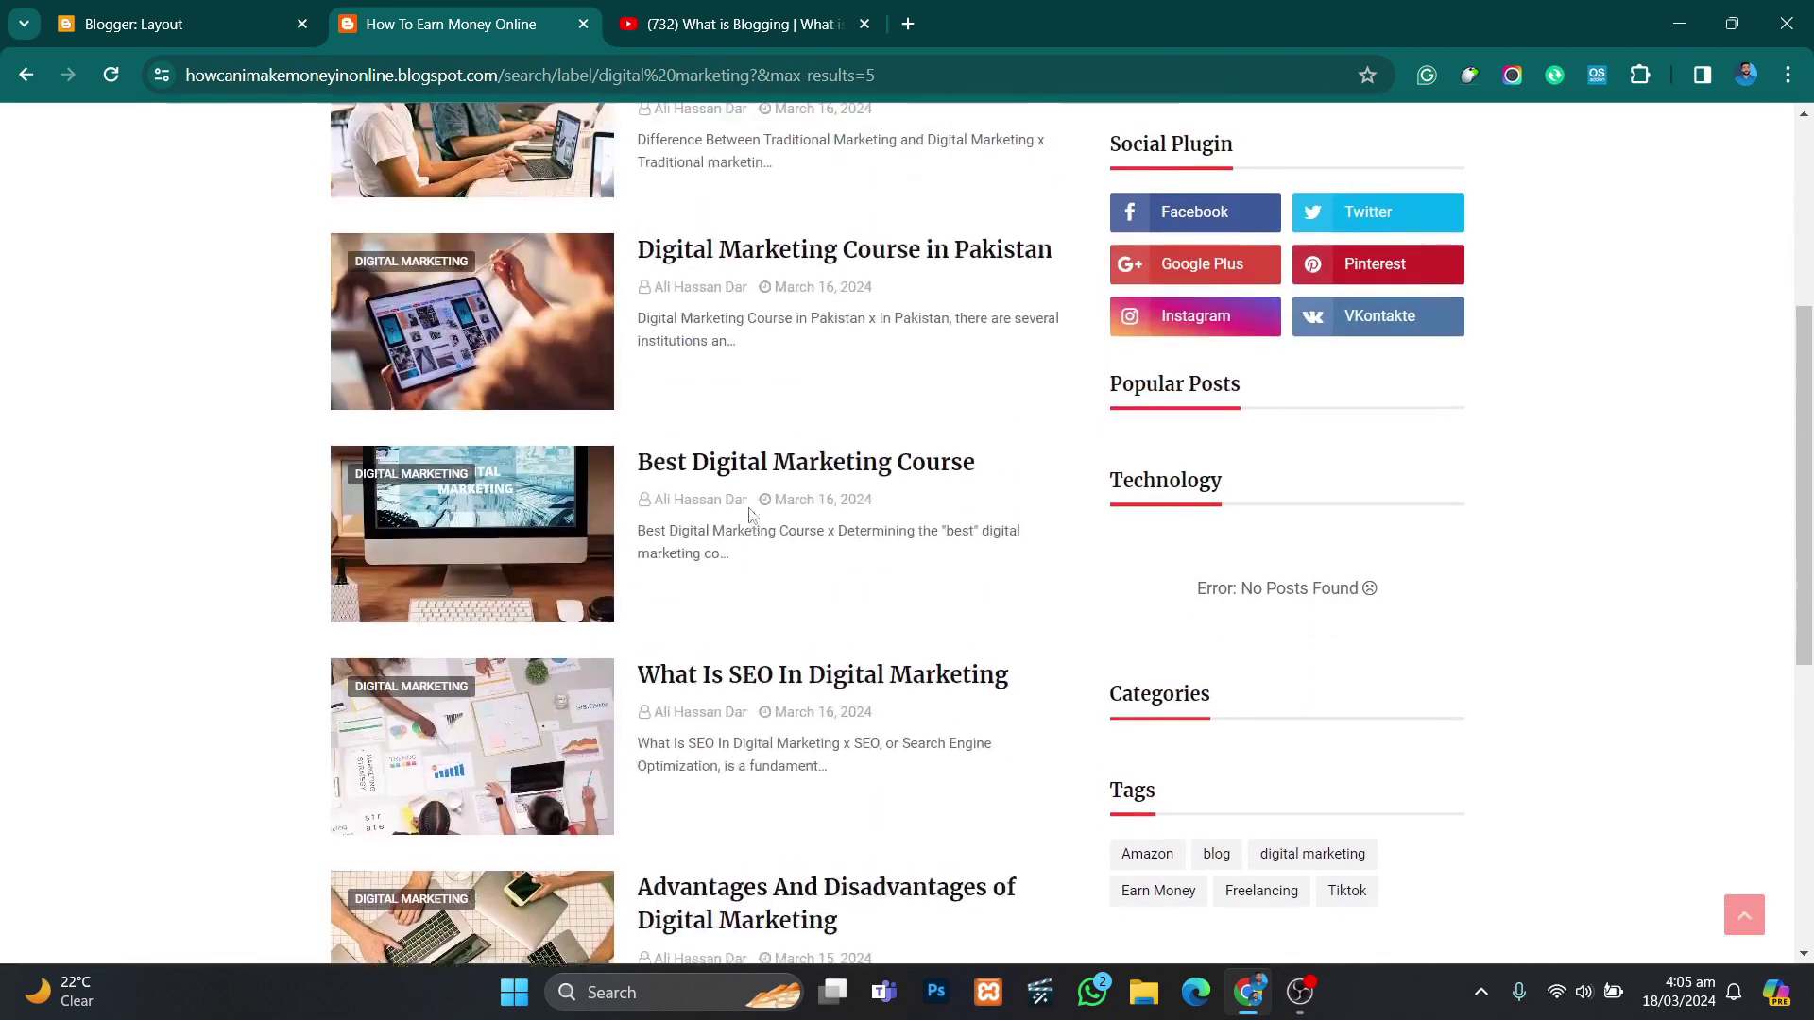
scroll(751, 510, "up", 3)
Step: Open the Earn Money label page from Tags on the live blog and copy its address
scroll(385, 243, "down", 3)
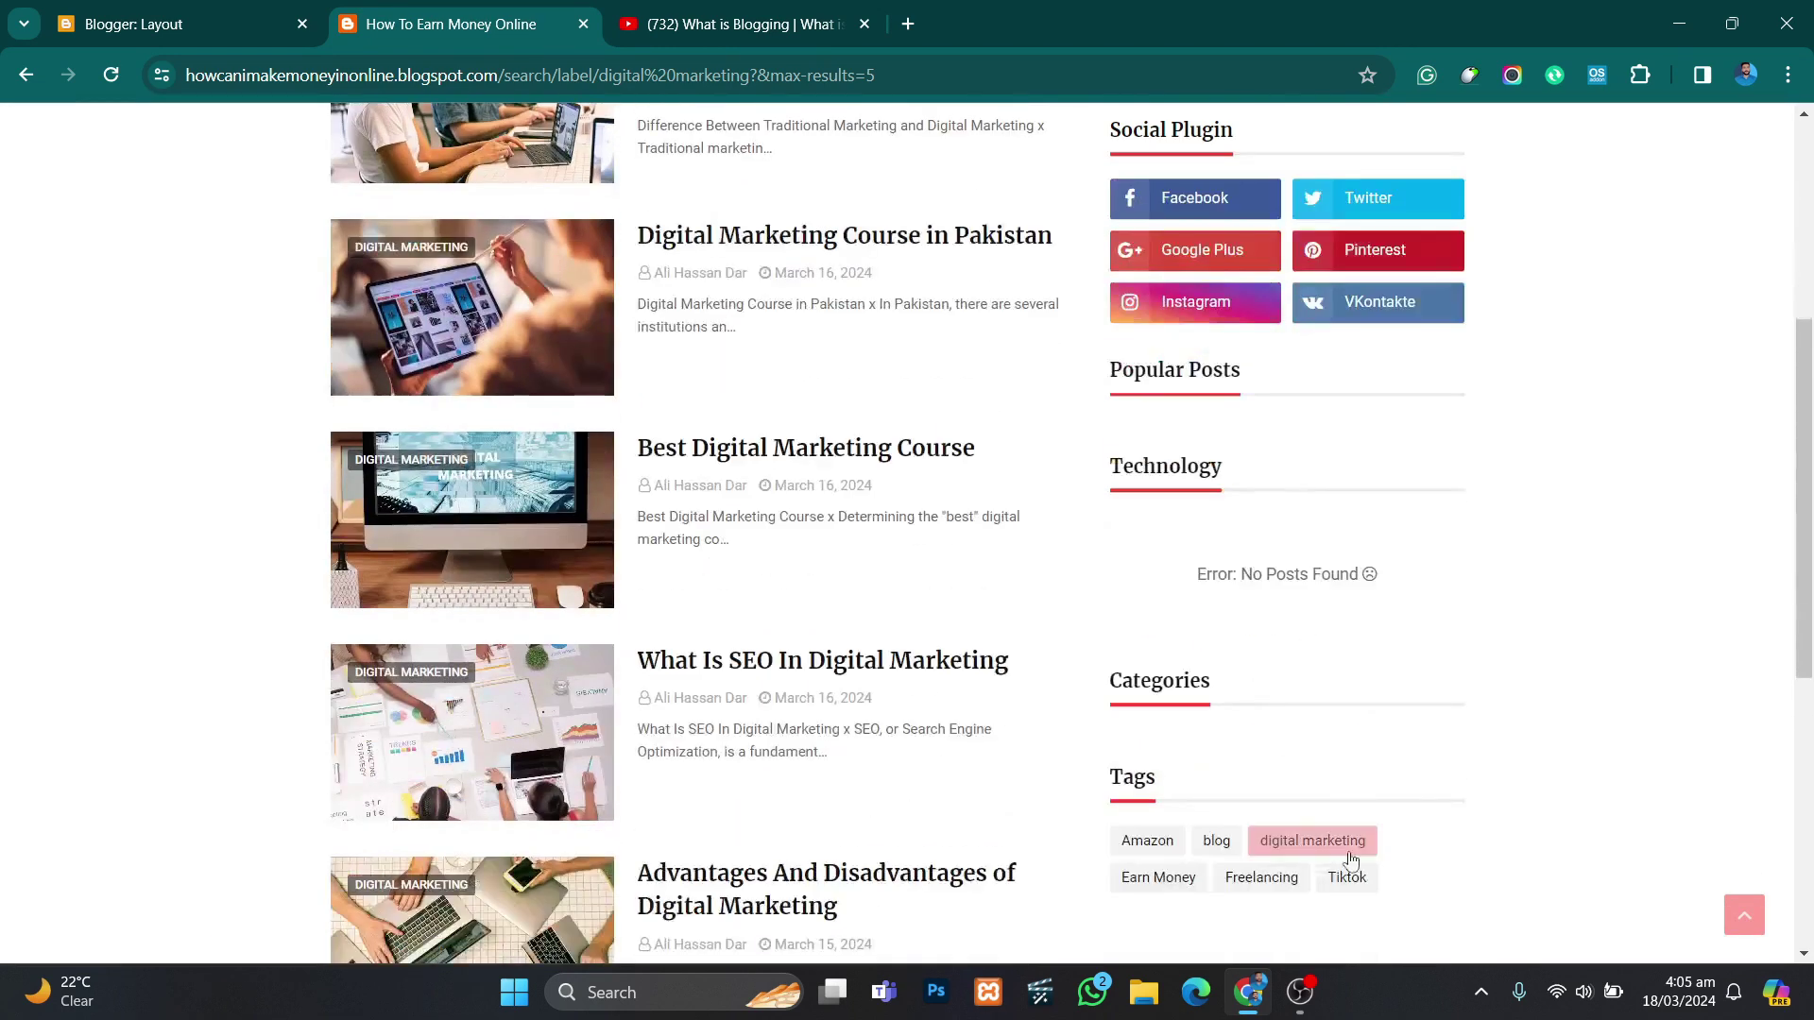
left_click(1165, 891)
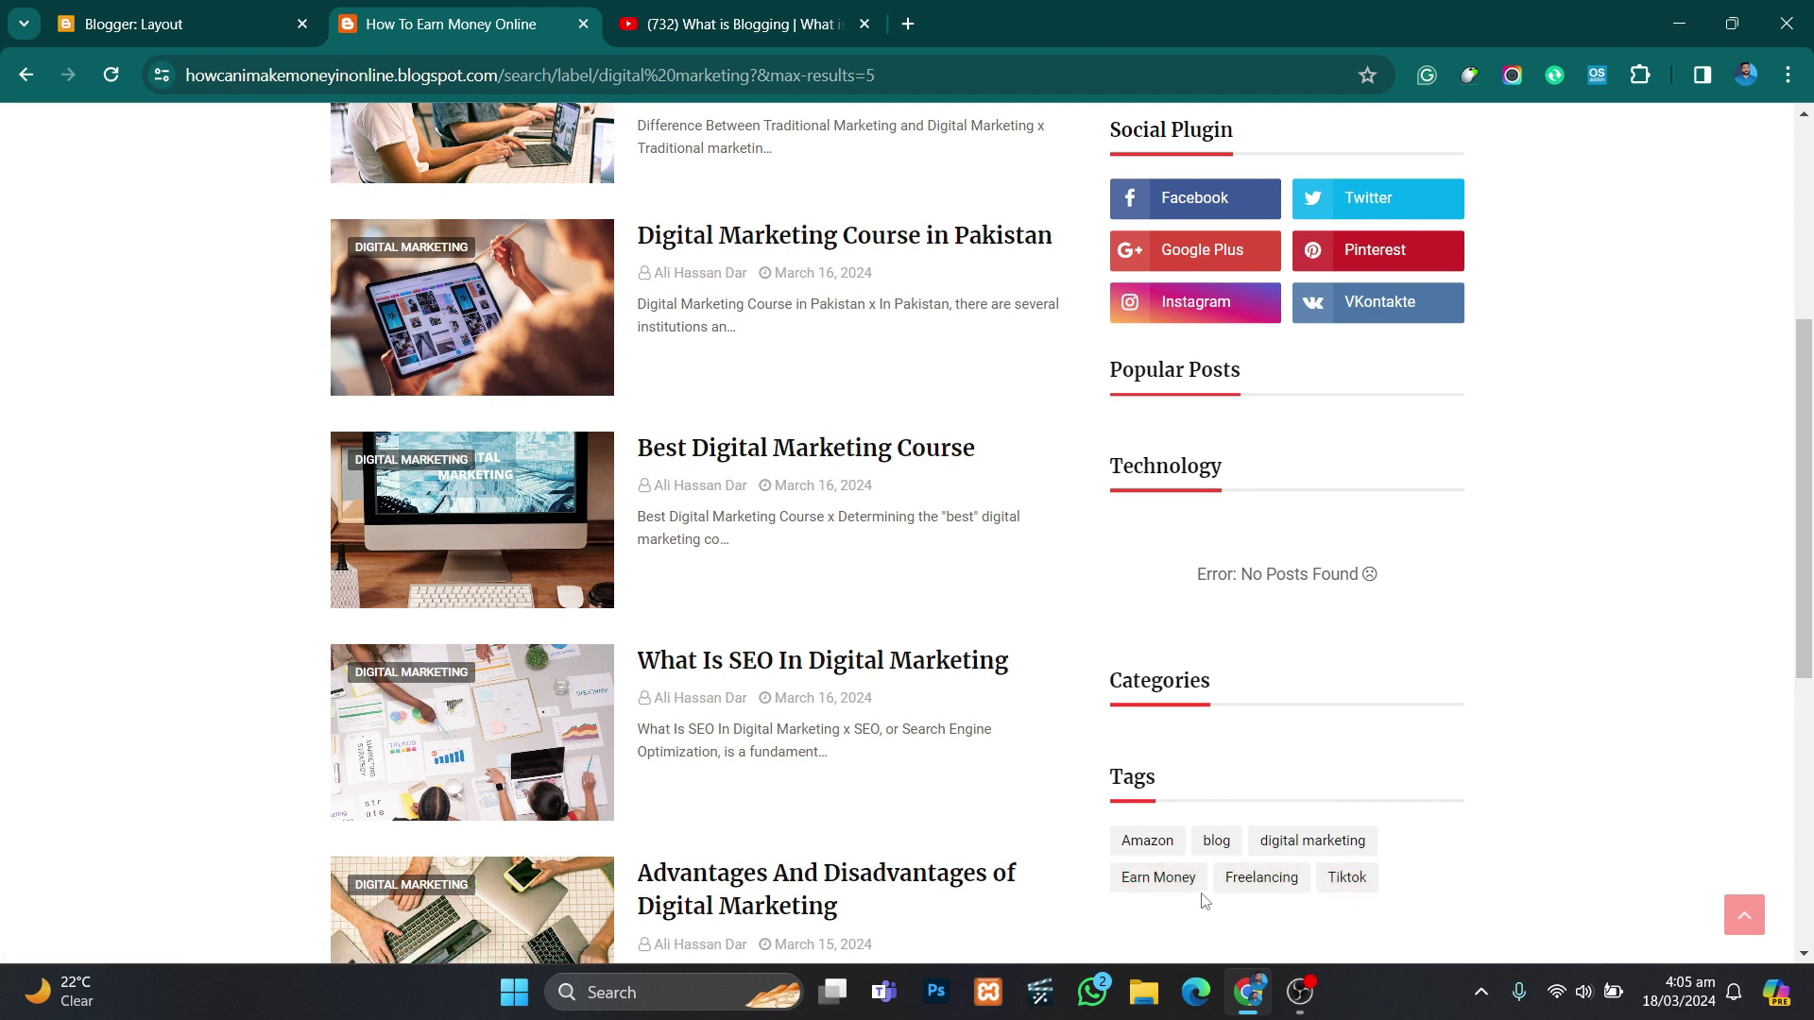
left_click(1166, 880)
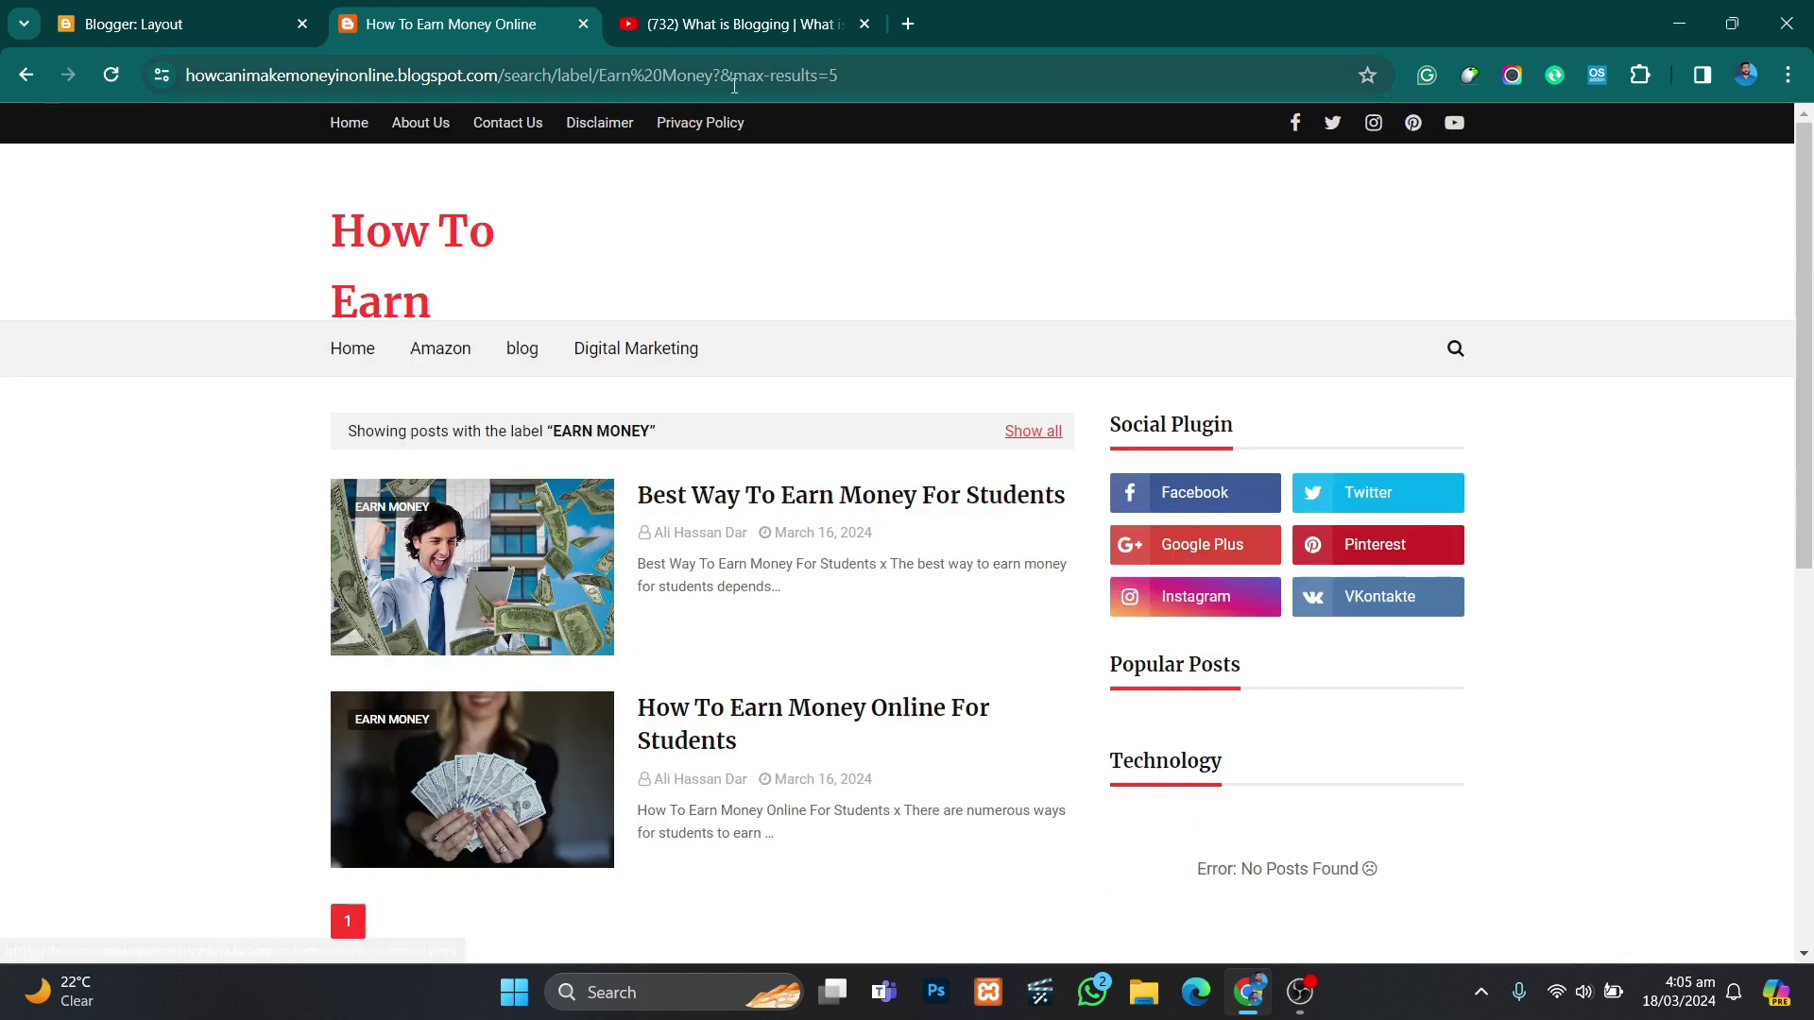
left_click(734, 86)
Step: In the layout's Main Menu link list, add a new item with the Earn Money label page address as its site URL
left_click(179, 23)
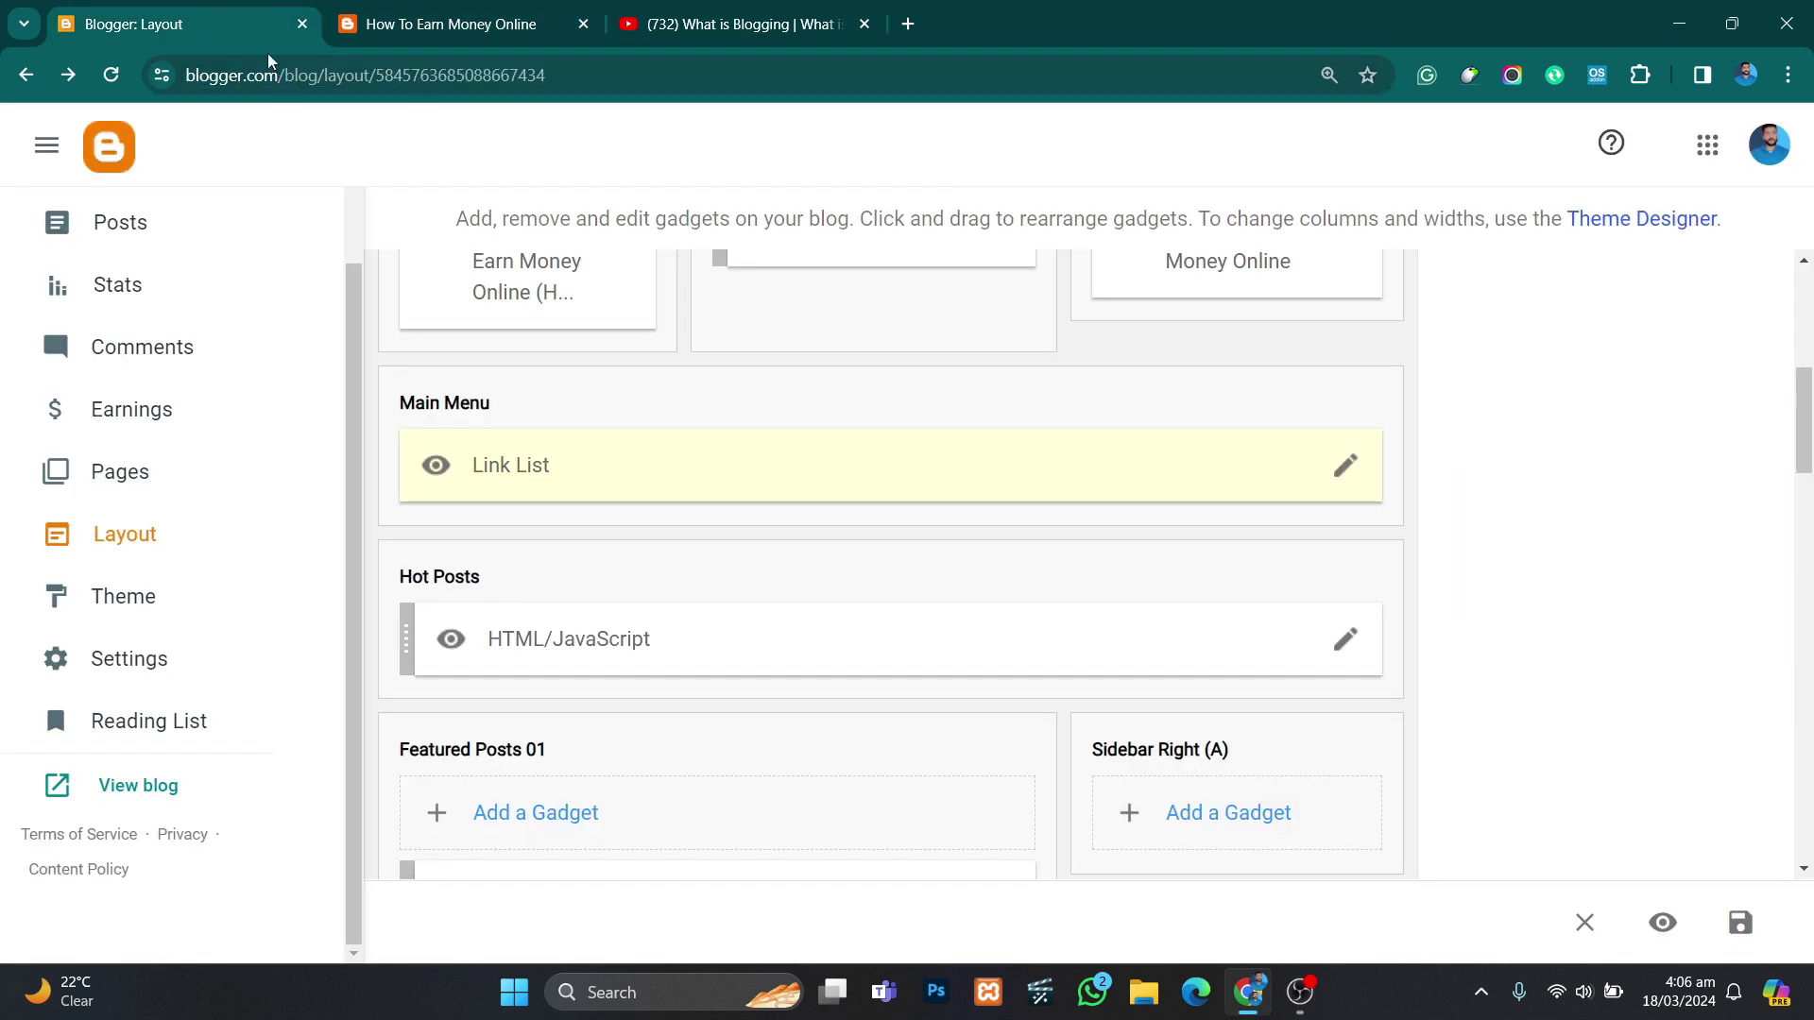
scroll(1320, 352, "down", 2)
scroll(1304, 425, "up", 2)
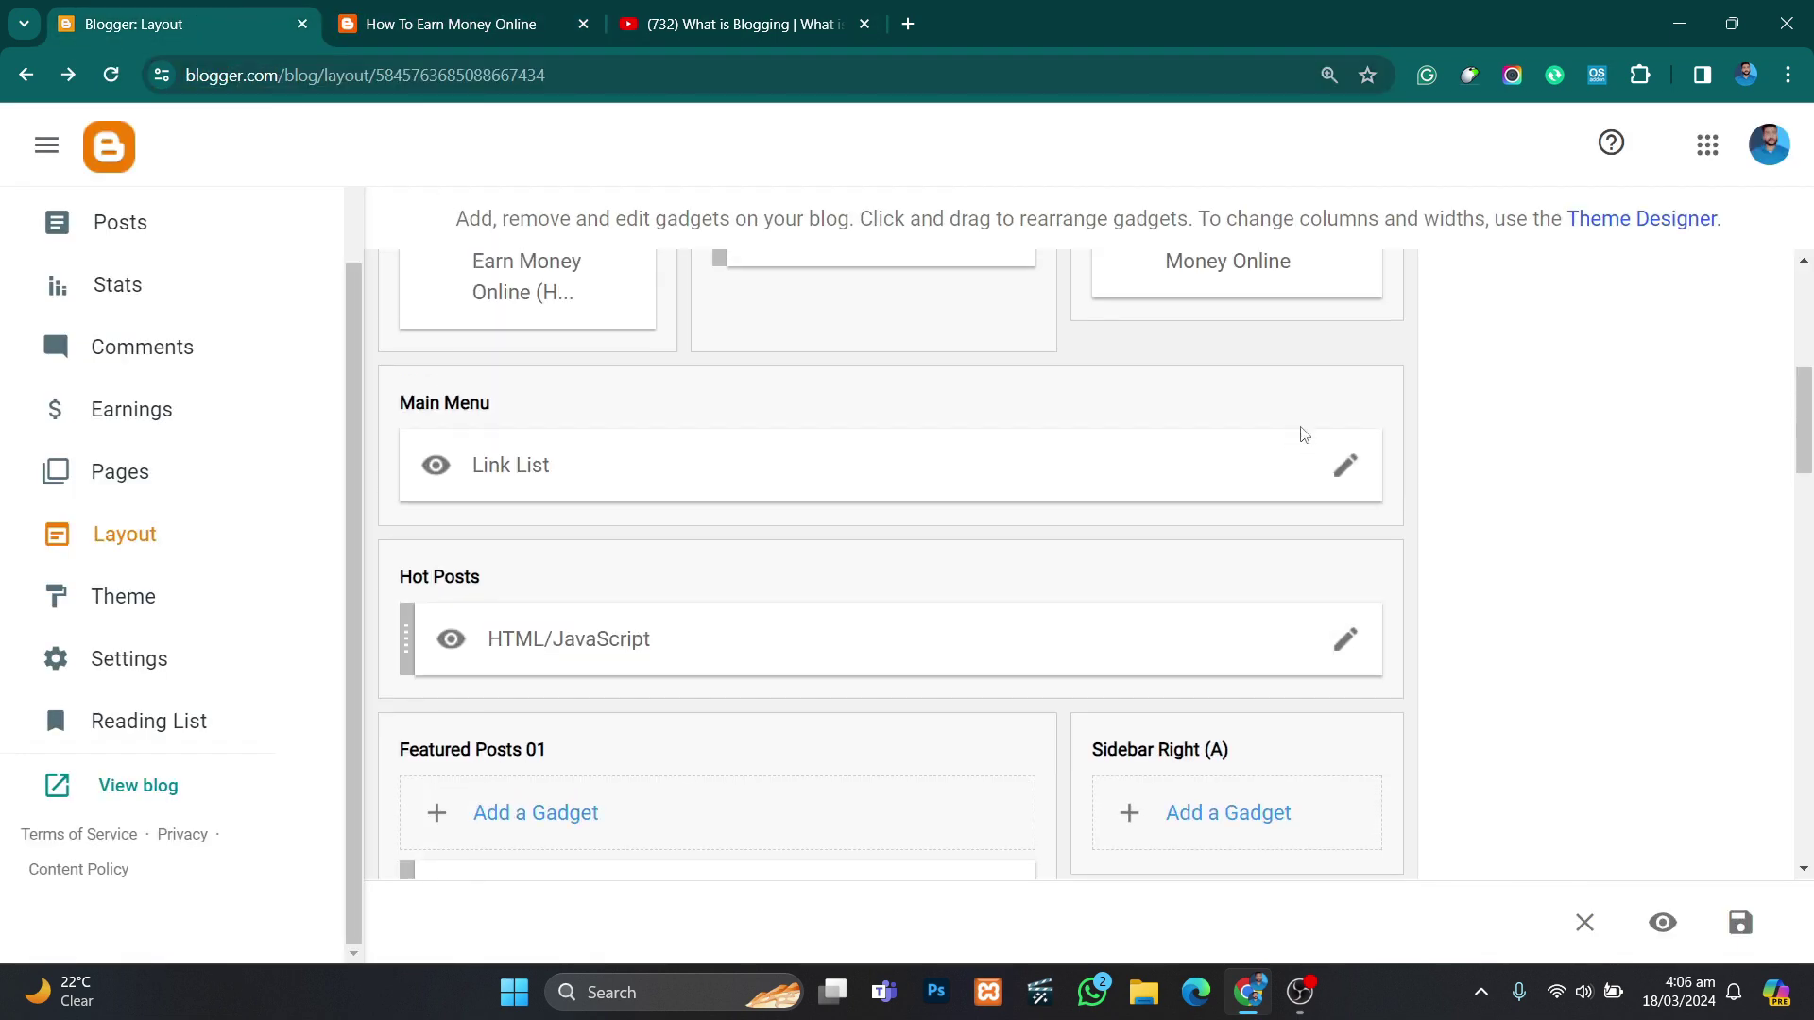
left_click(1343, 477)
scroll(1086, 547, "down", 5)
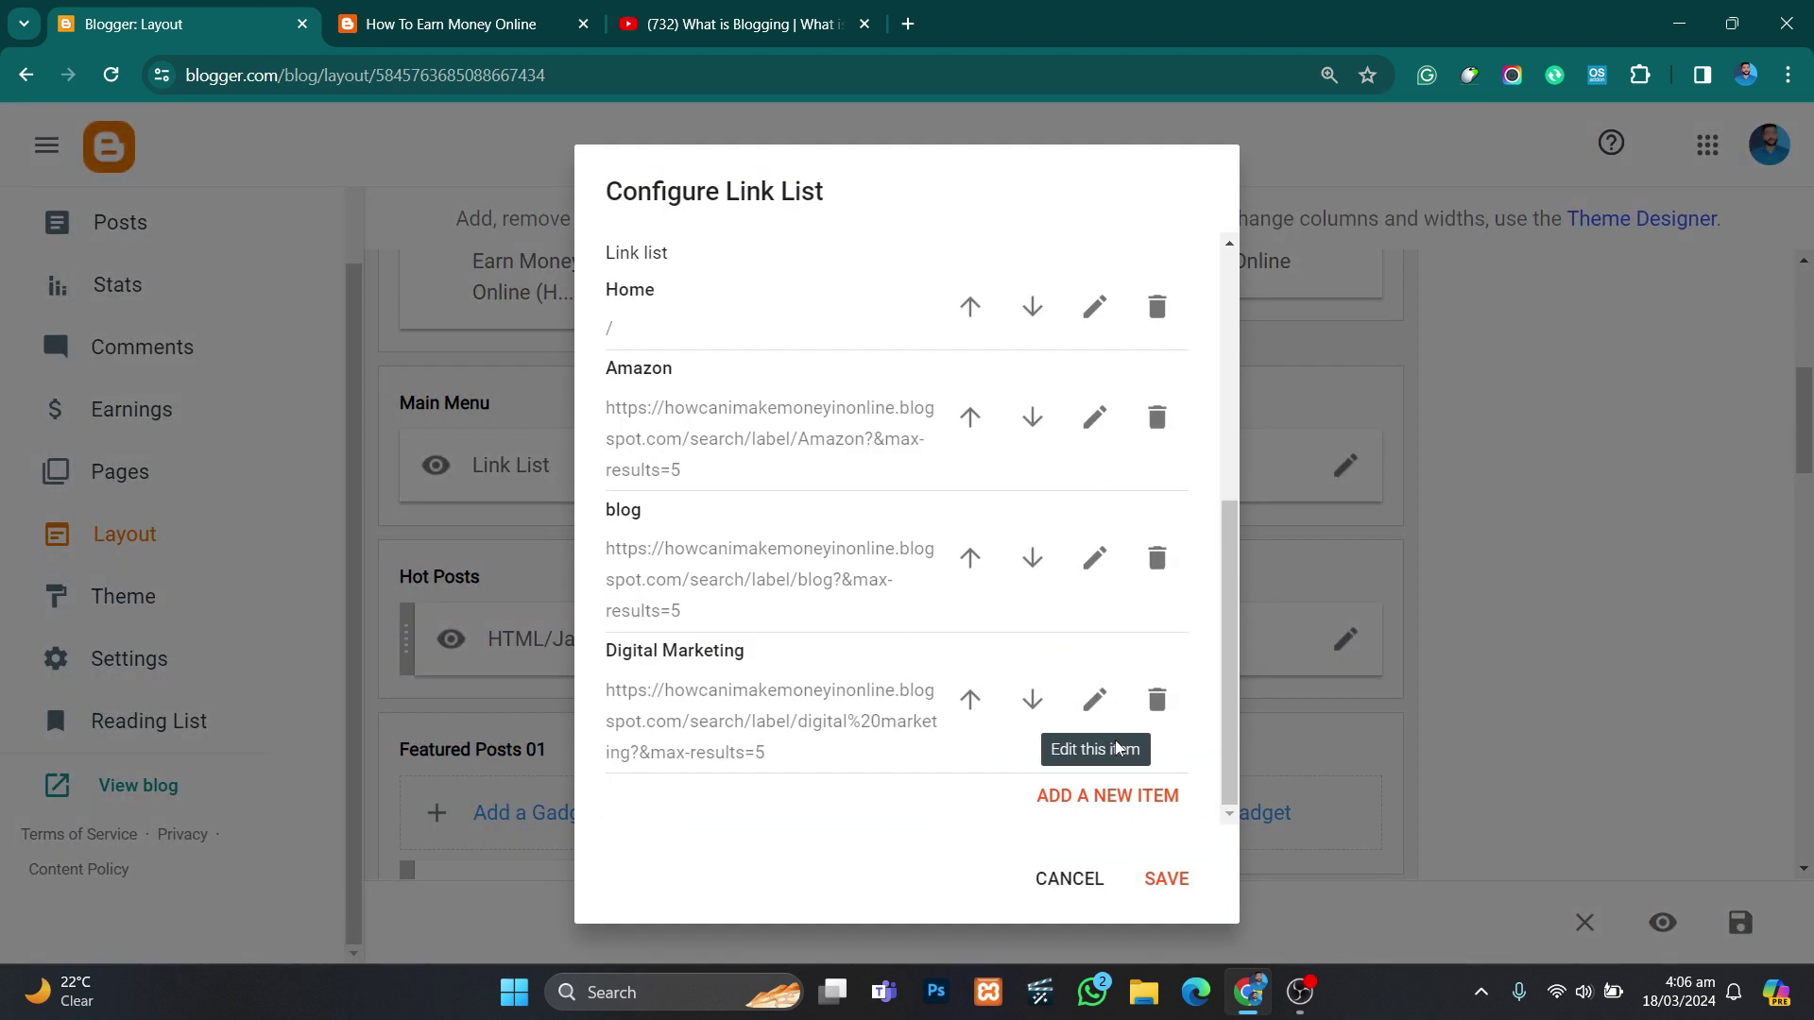
left_click(1106, 793)
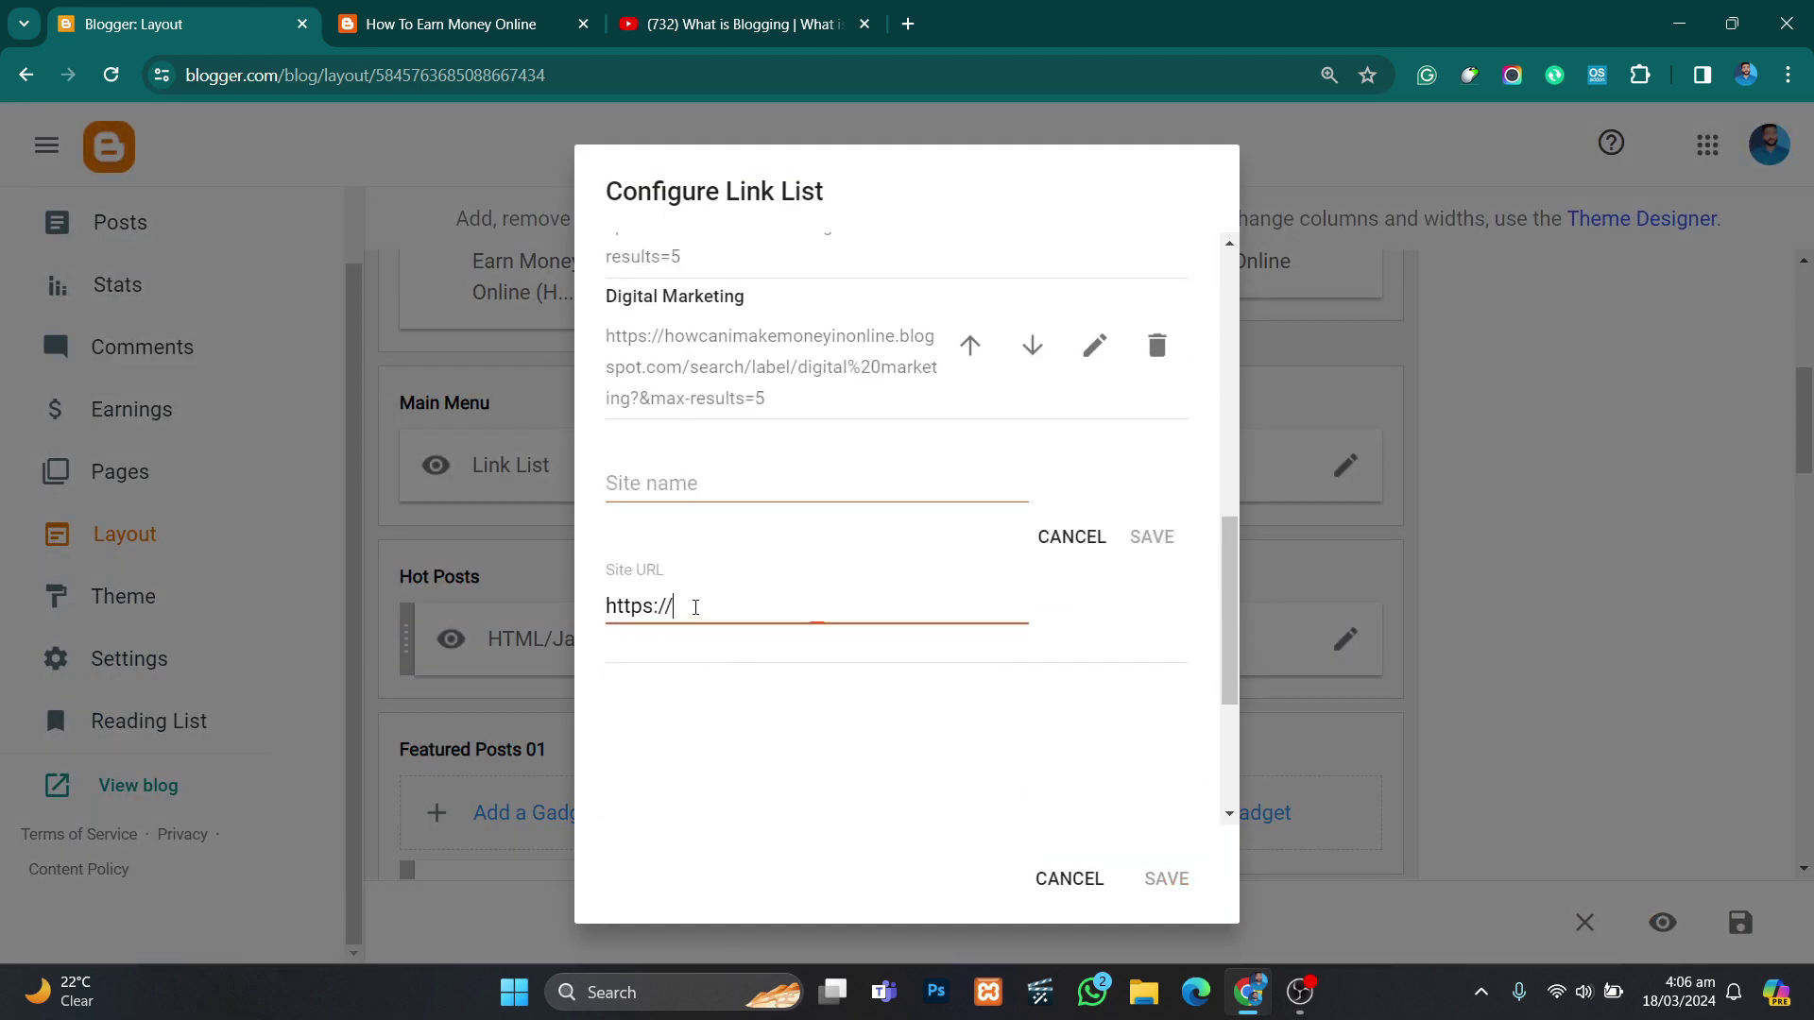
key("ctrl+a")
key("ctrl+v")
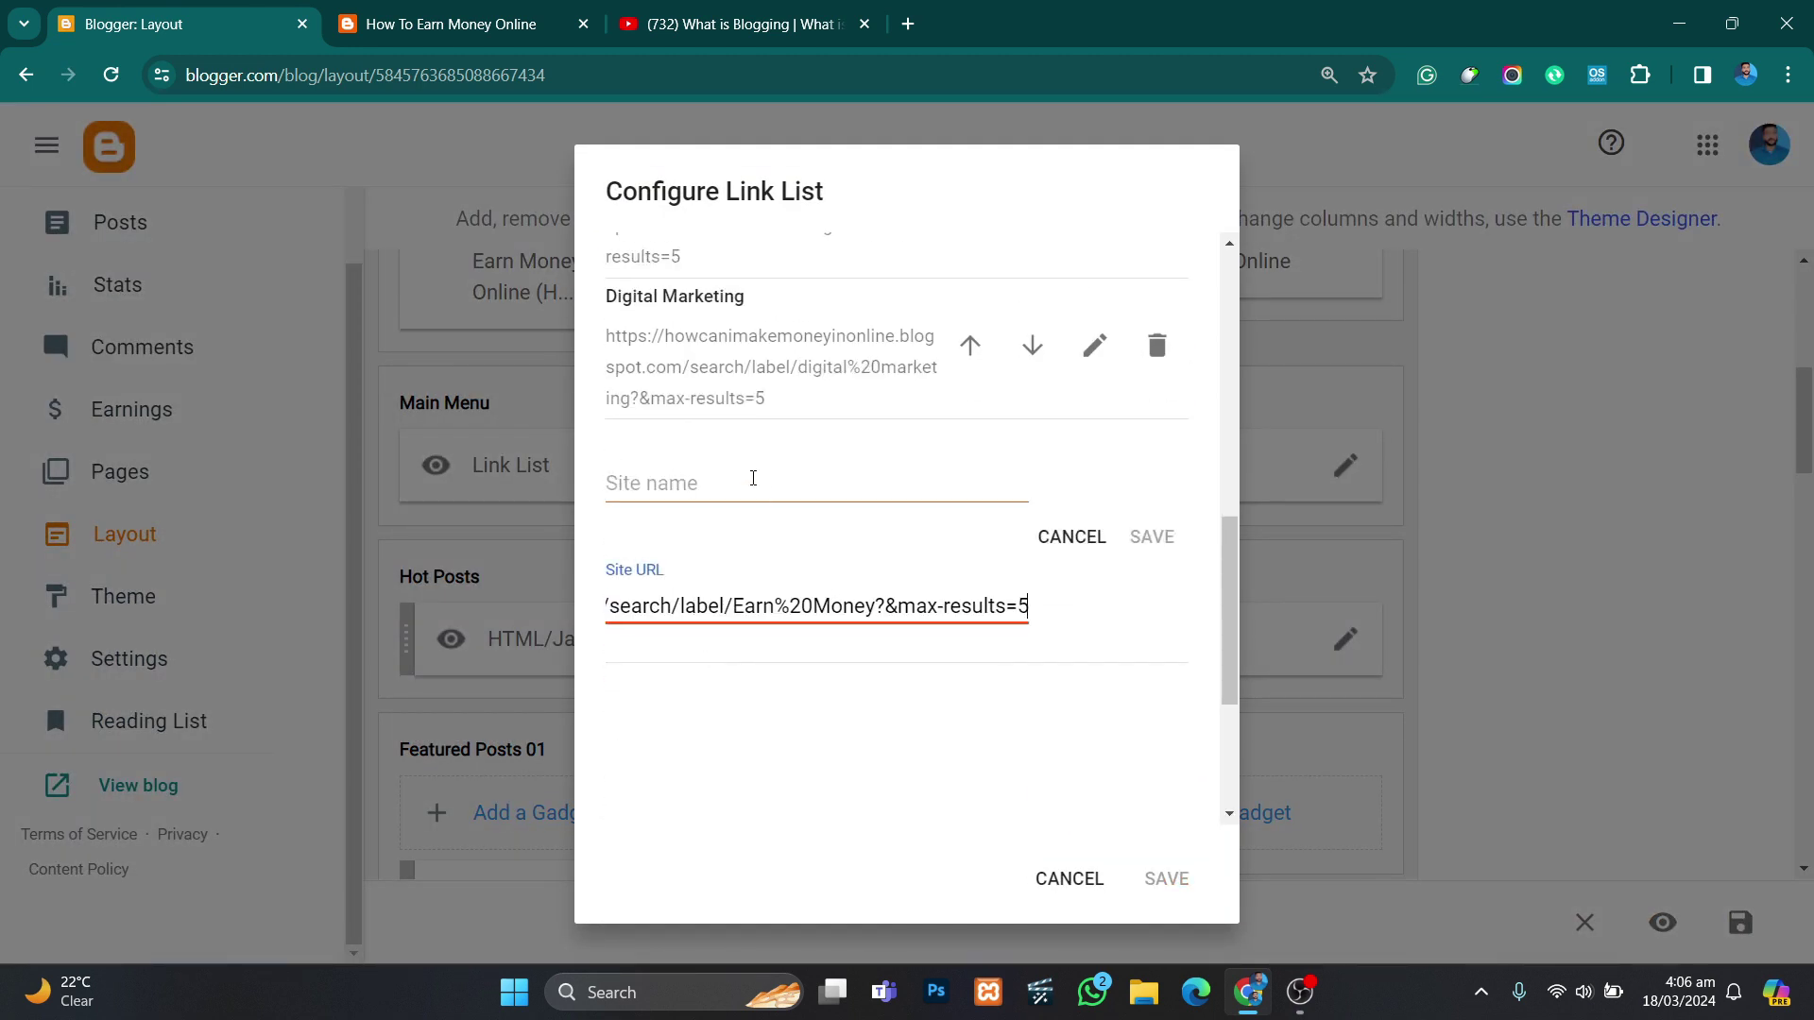
Step: Name the new link list item Earn Money and save the item
left_click(753, 478)
type("Earn Money")
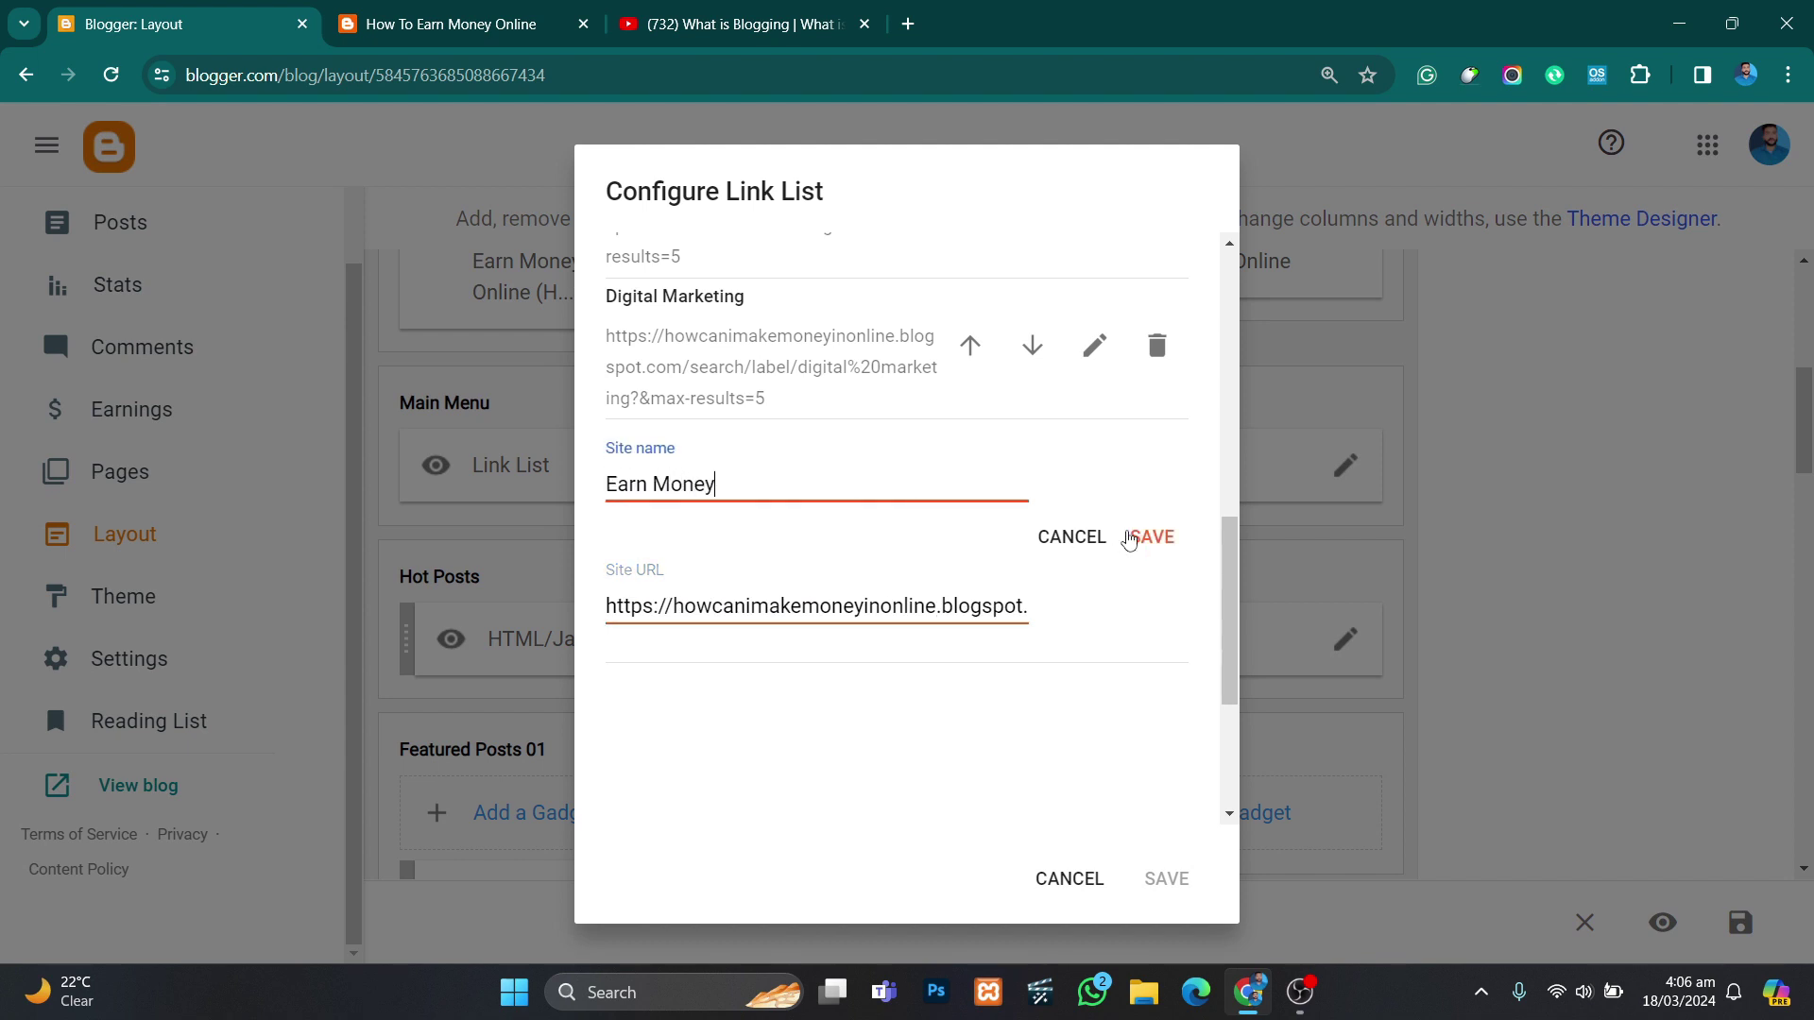
left_click(1129, 538)
Step: On the live blog, open the Freelancing label page from Tags and copy its address
left_click(529, 24)
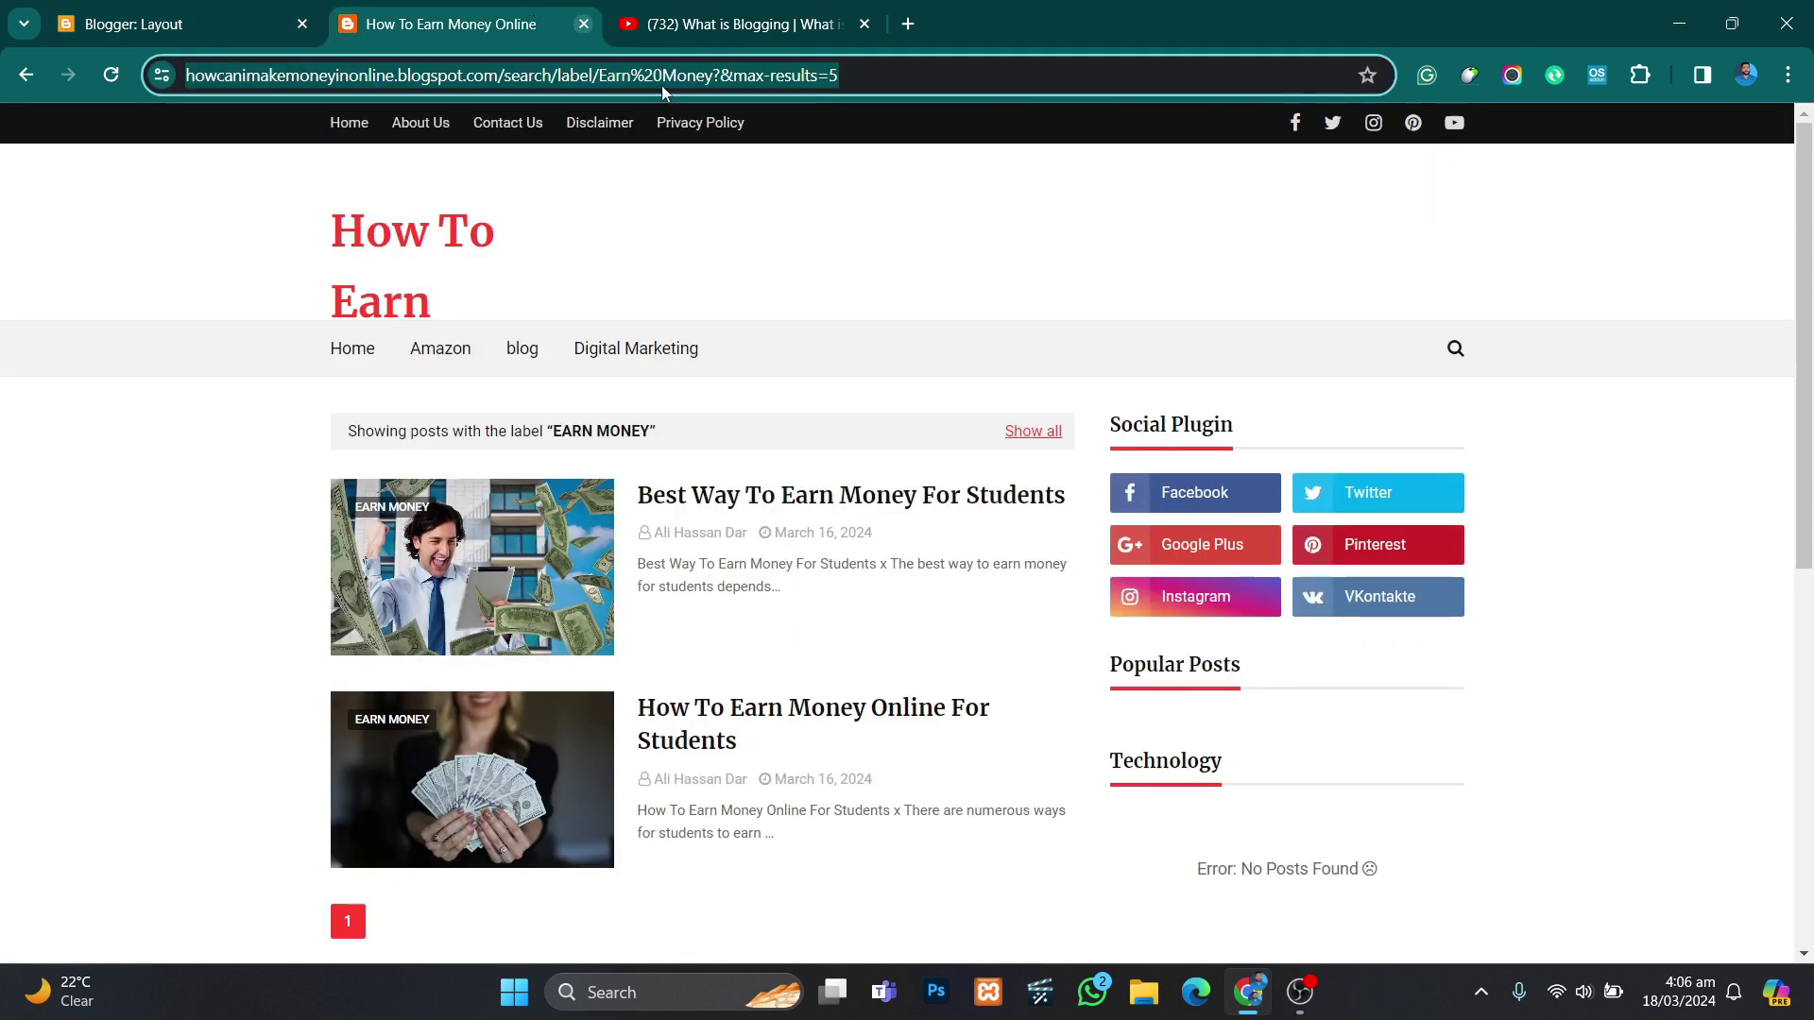
scroll(1256, 586, "down", 3)
left_click(1256, 586)
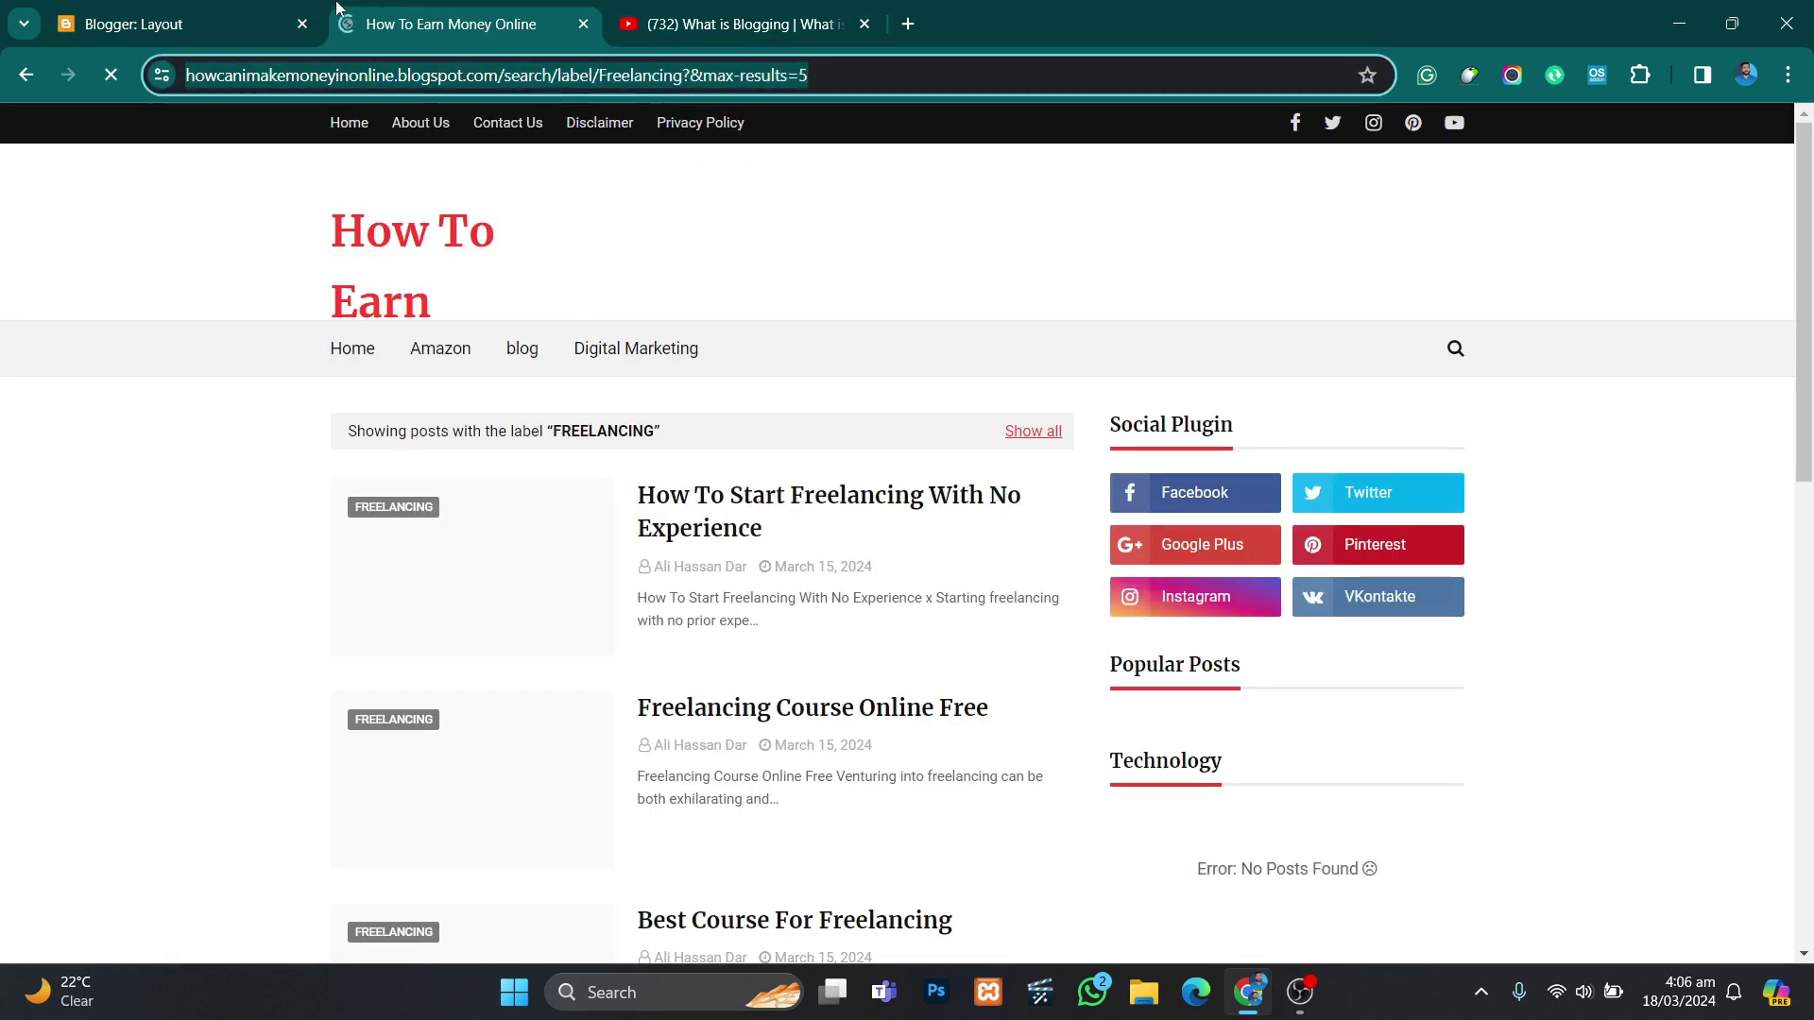
Step: Back in the link list configuration, set the next new item's site URL to the Freelancing label page address
left_click(194, 18)
scroll(844, 538, "down", 1)
scroll(844, 538, "down", 3)
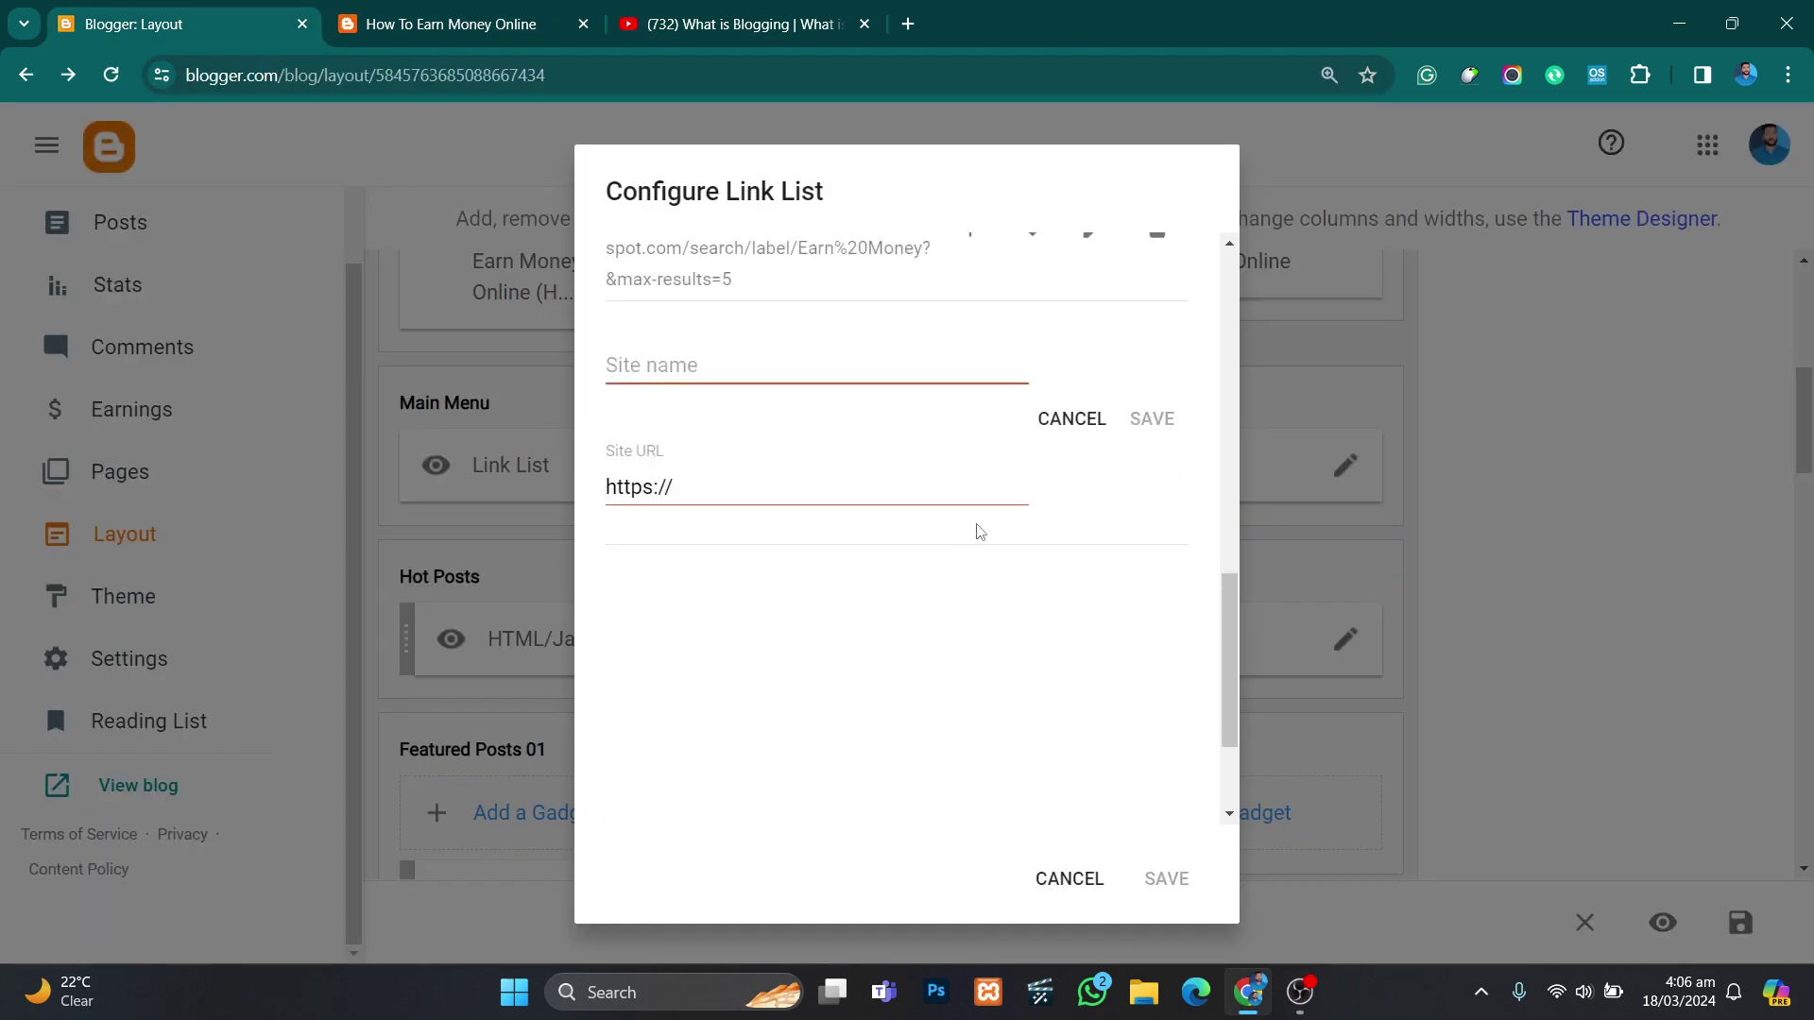
left_click(835, 475)
key("ctrl+v")
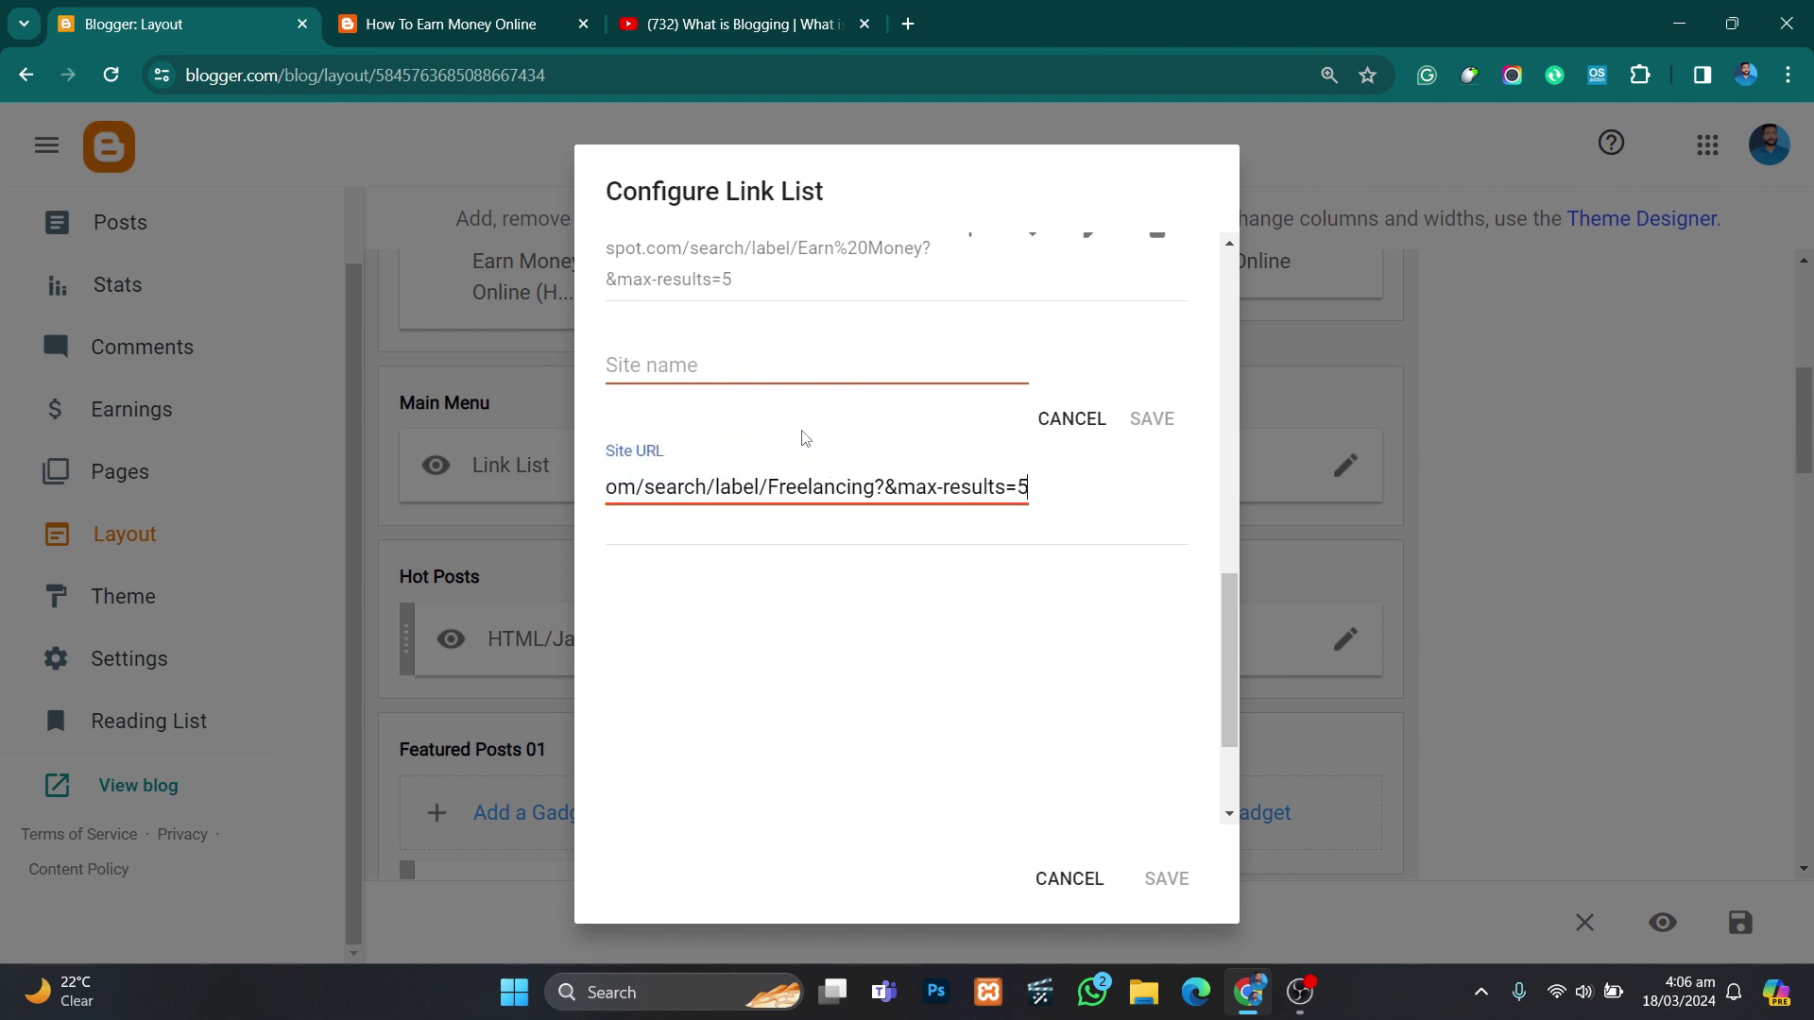
Step: Name the new link list item Freelancing and save the item
left_click(808, 366)
type("Freelancing")
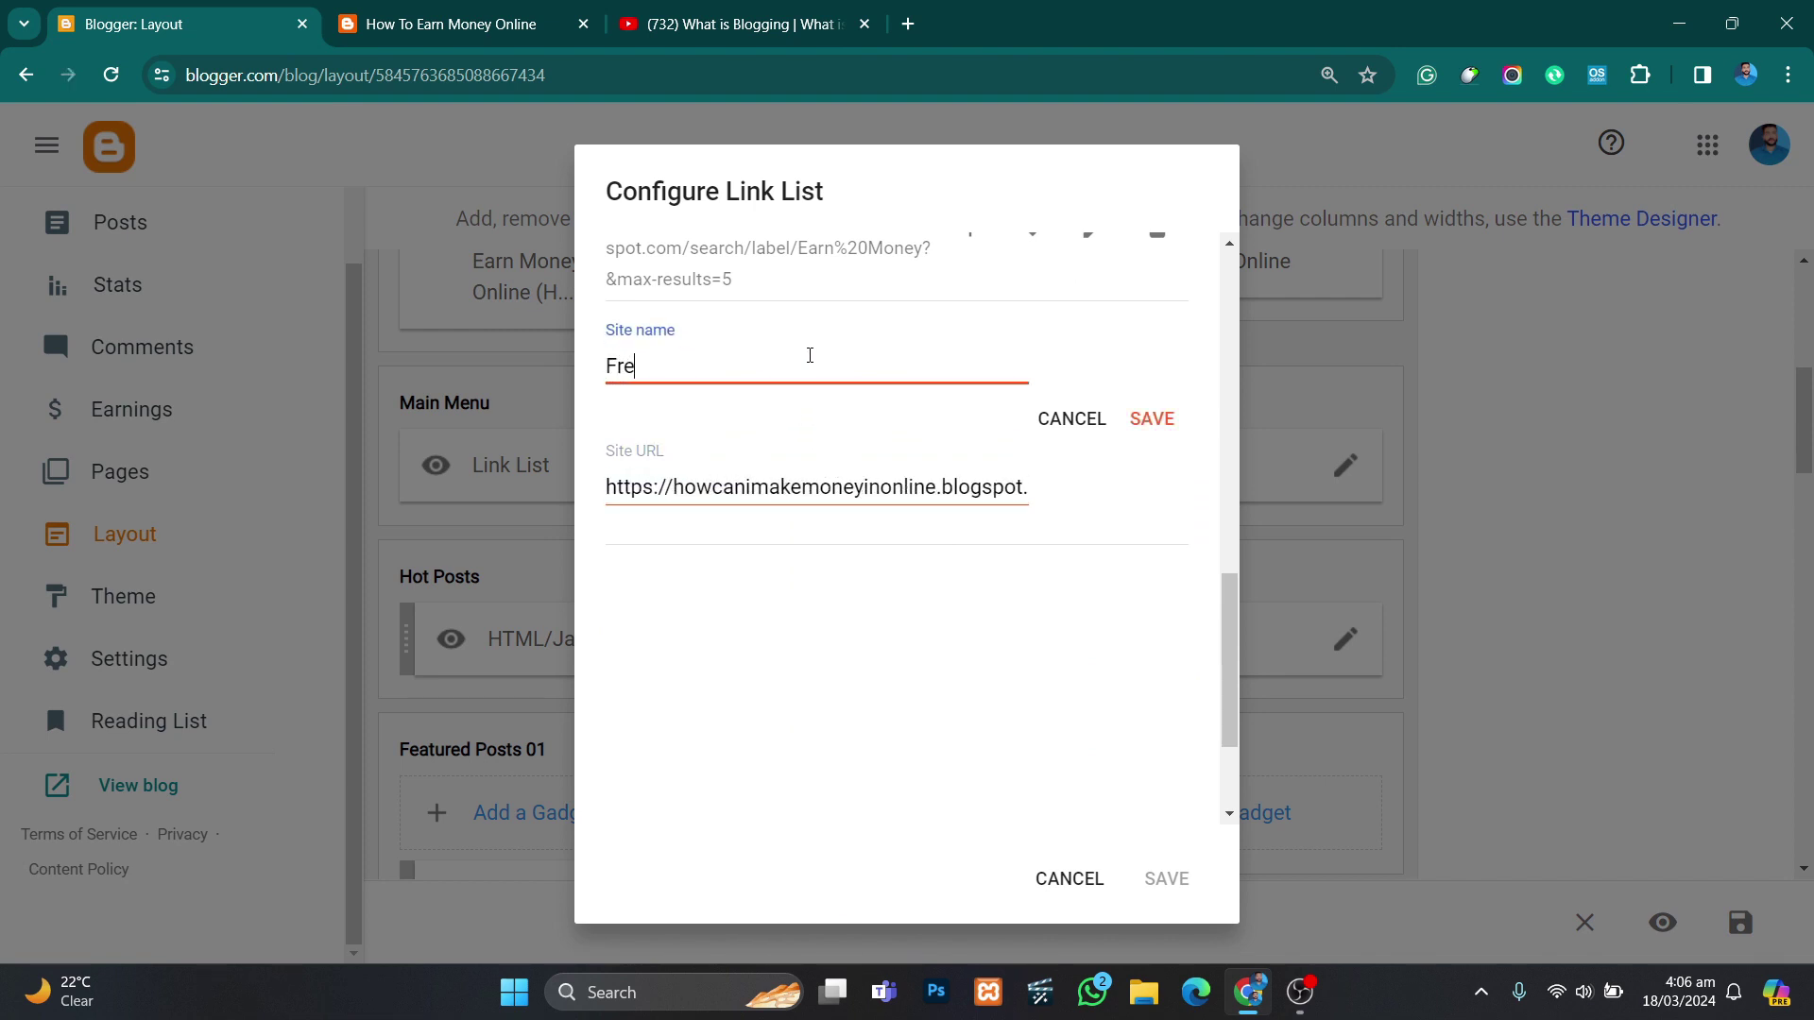
left_click(1146, 420)
Step: On the live blog, open the Tiktok label page from Tags and copy its address
key("ctrl+Tab")
scroll(1075, 463, "down", 5)
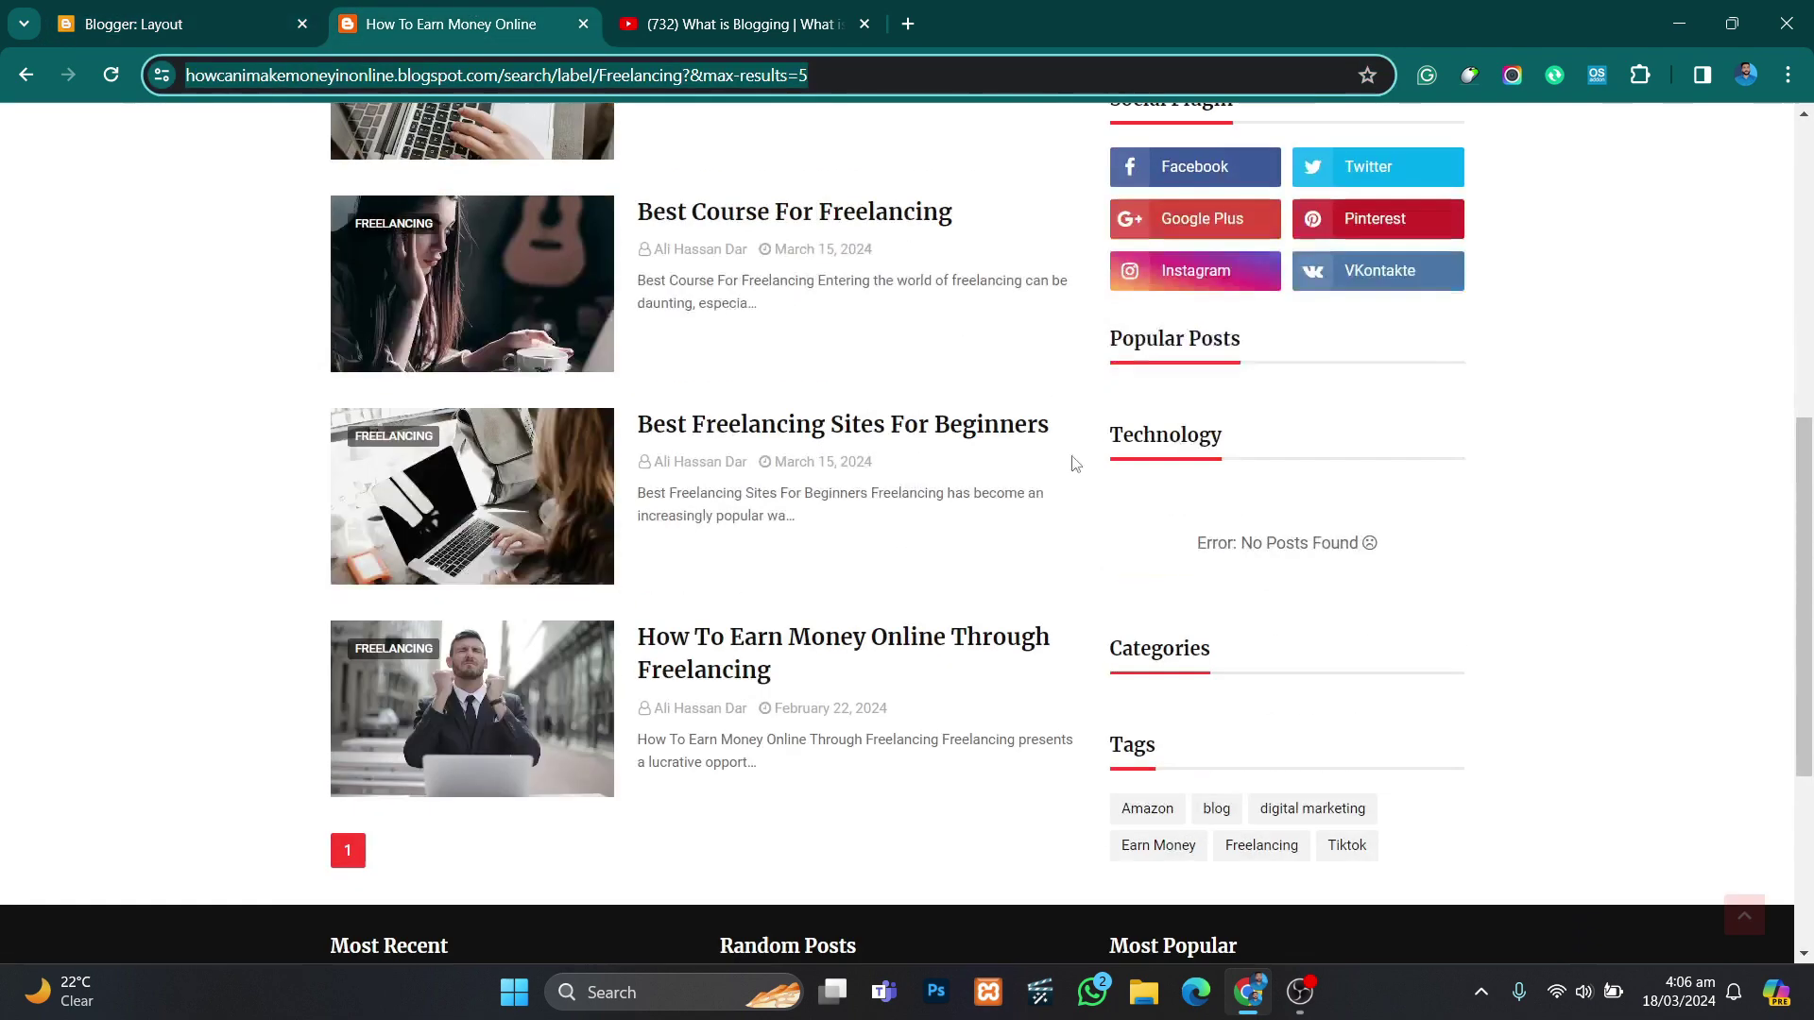
left_click(1346, 845)
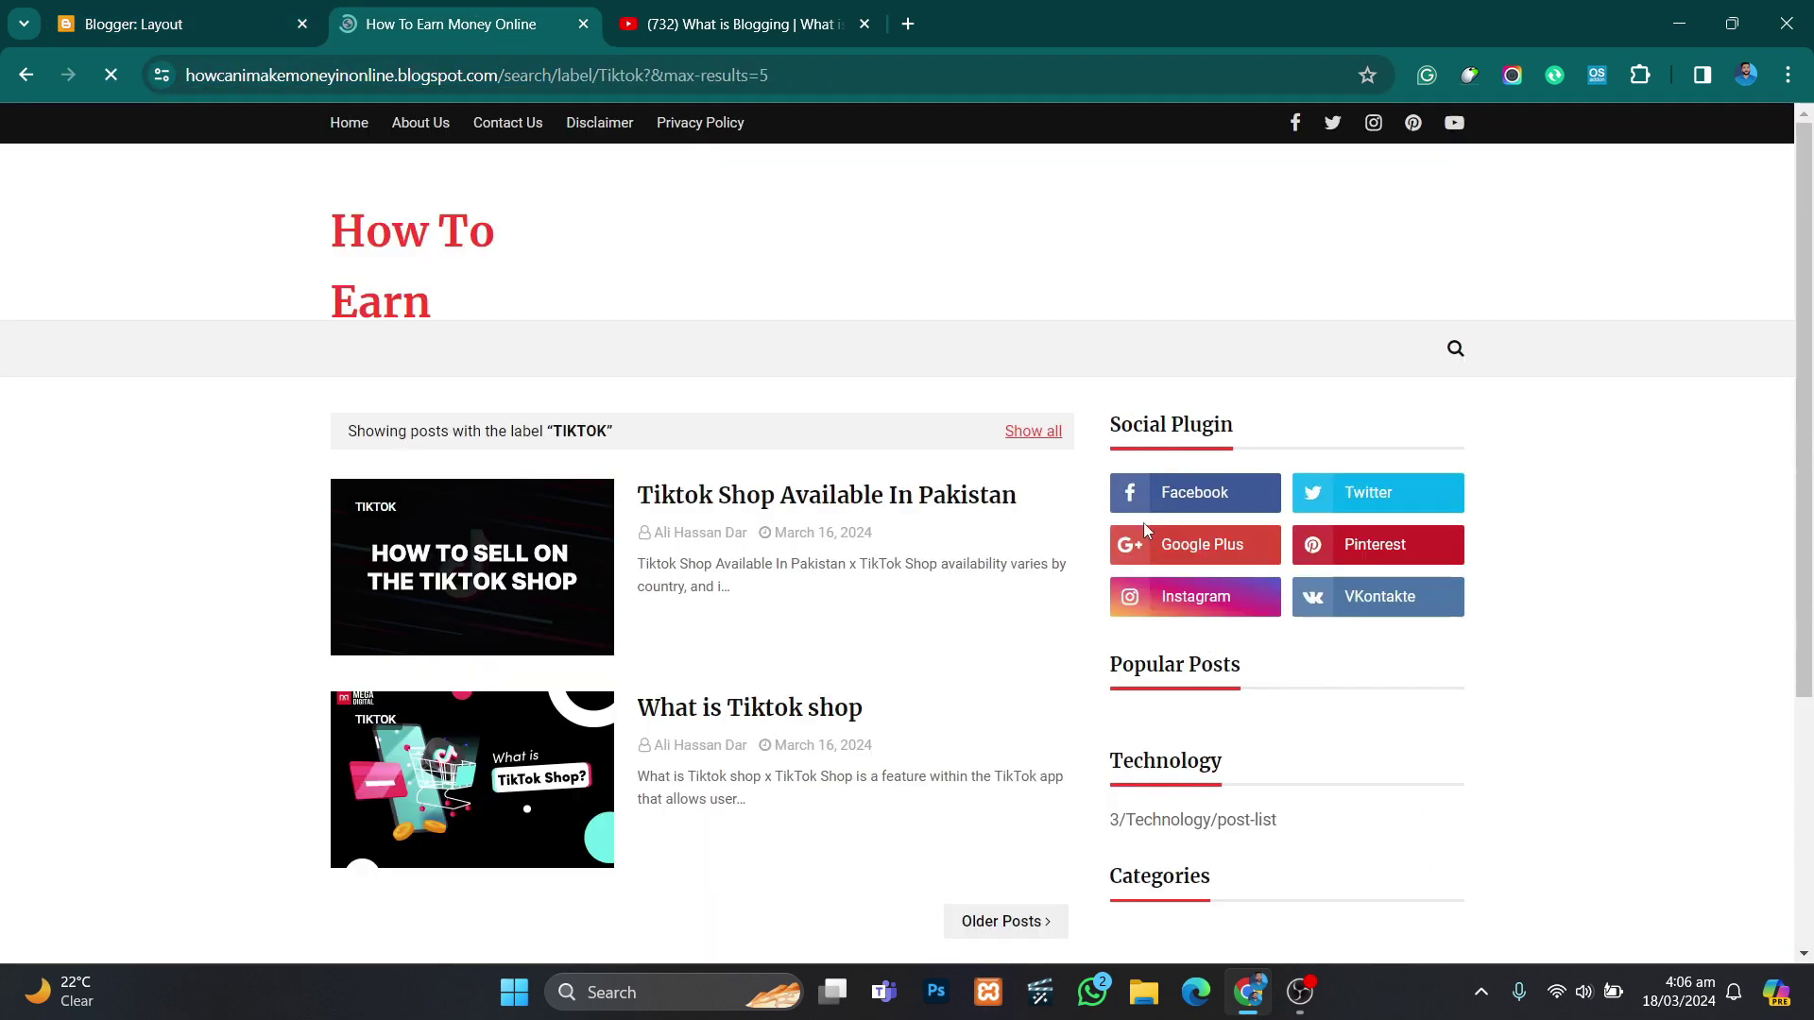
left_click(601, 75)
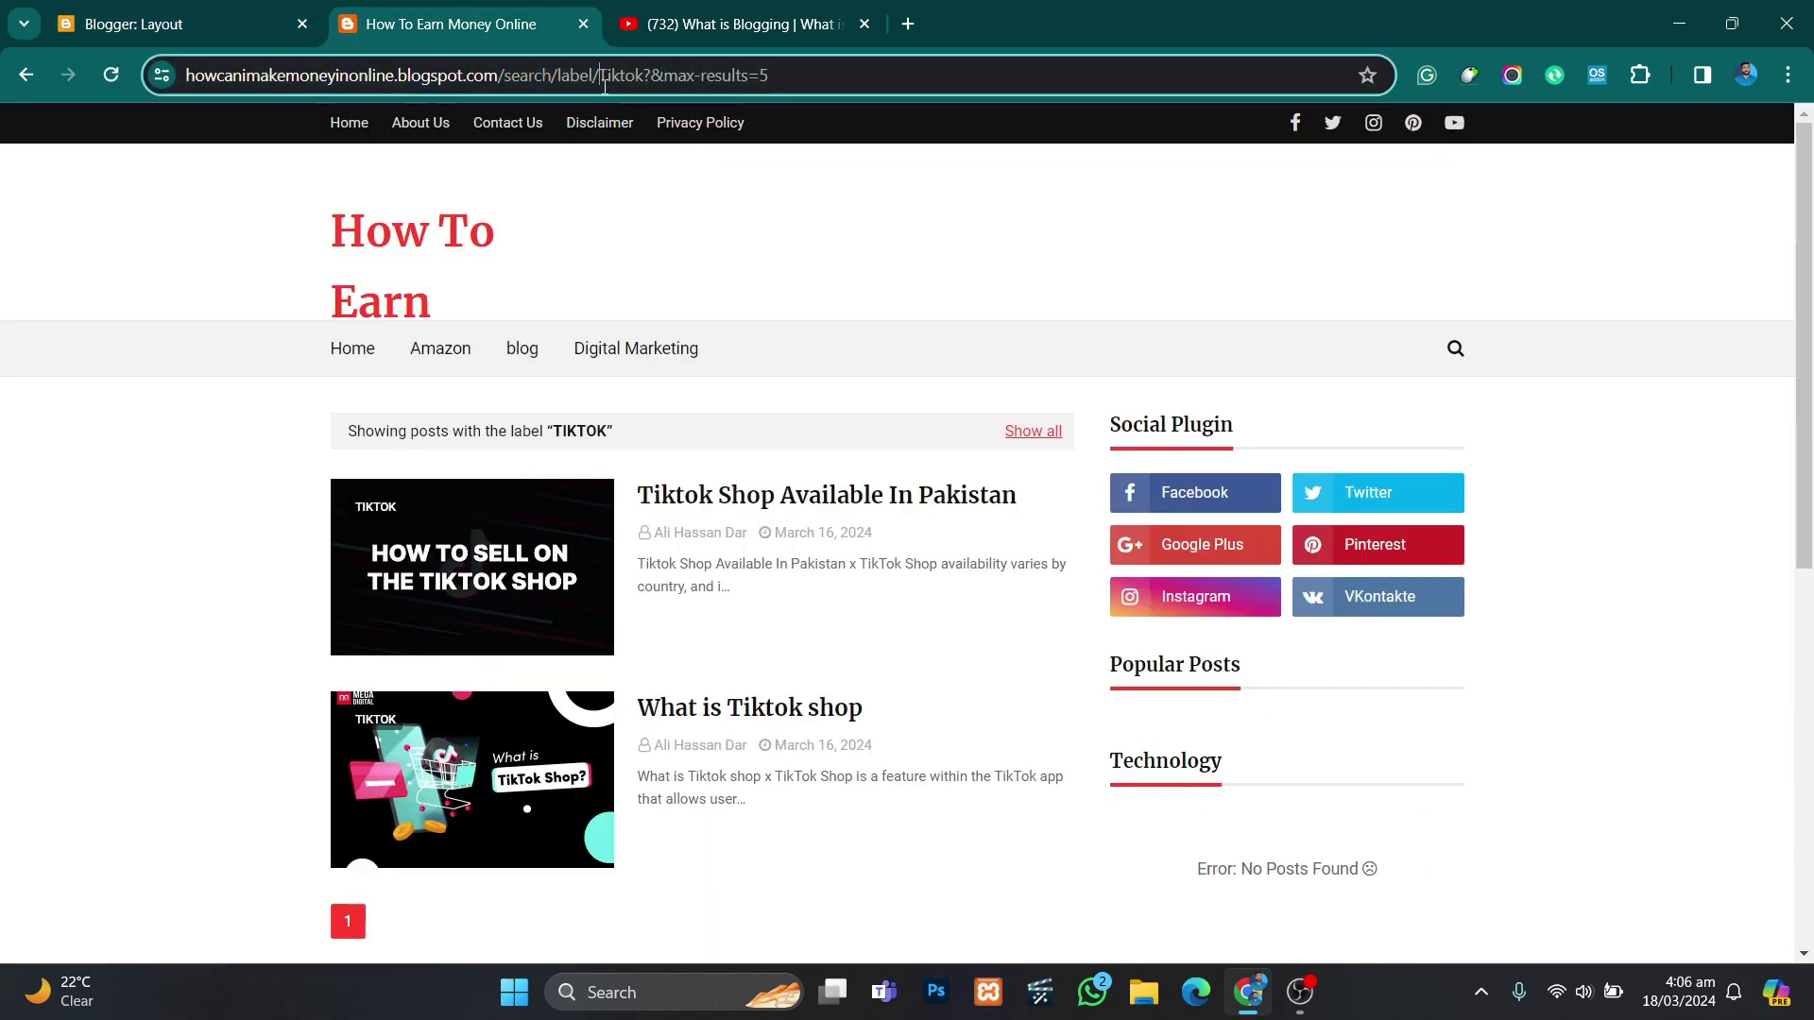
Step: Back in the Main Menu link list, add and save a new item named Tiktok with the copied Tiktok label page address
left_click(228, 10)
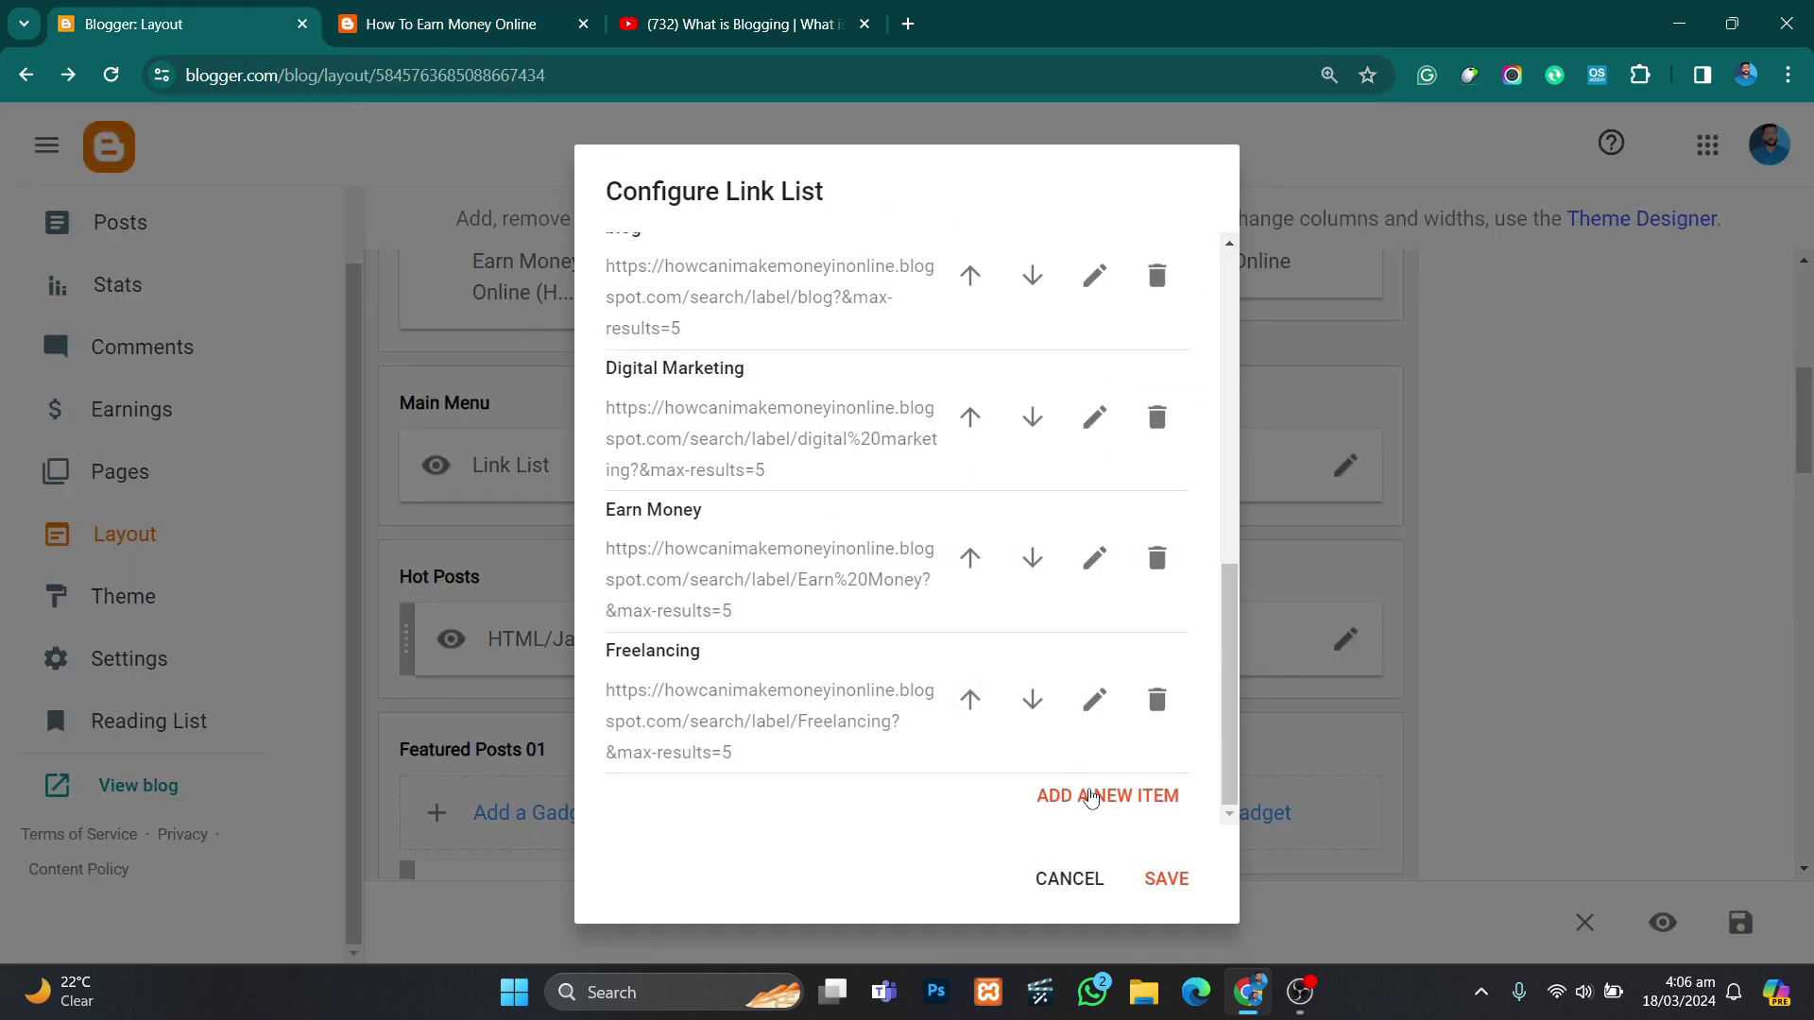
left_click(1092, 798)
left_click(721, 607)
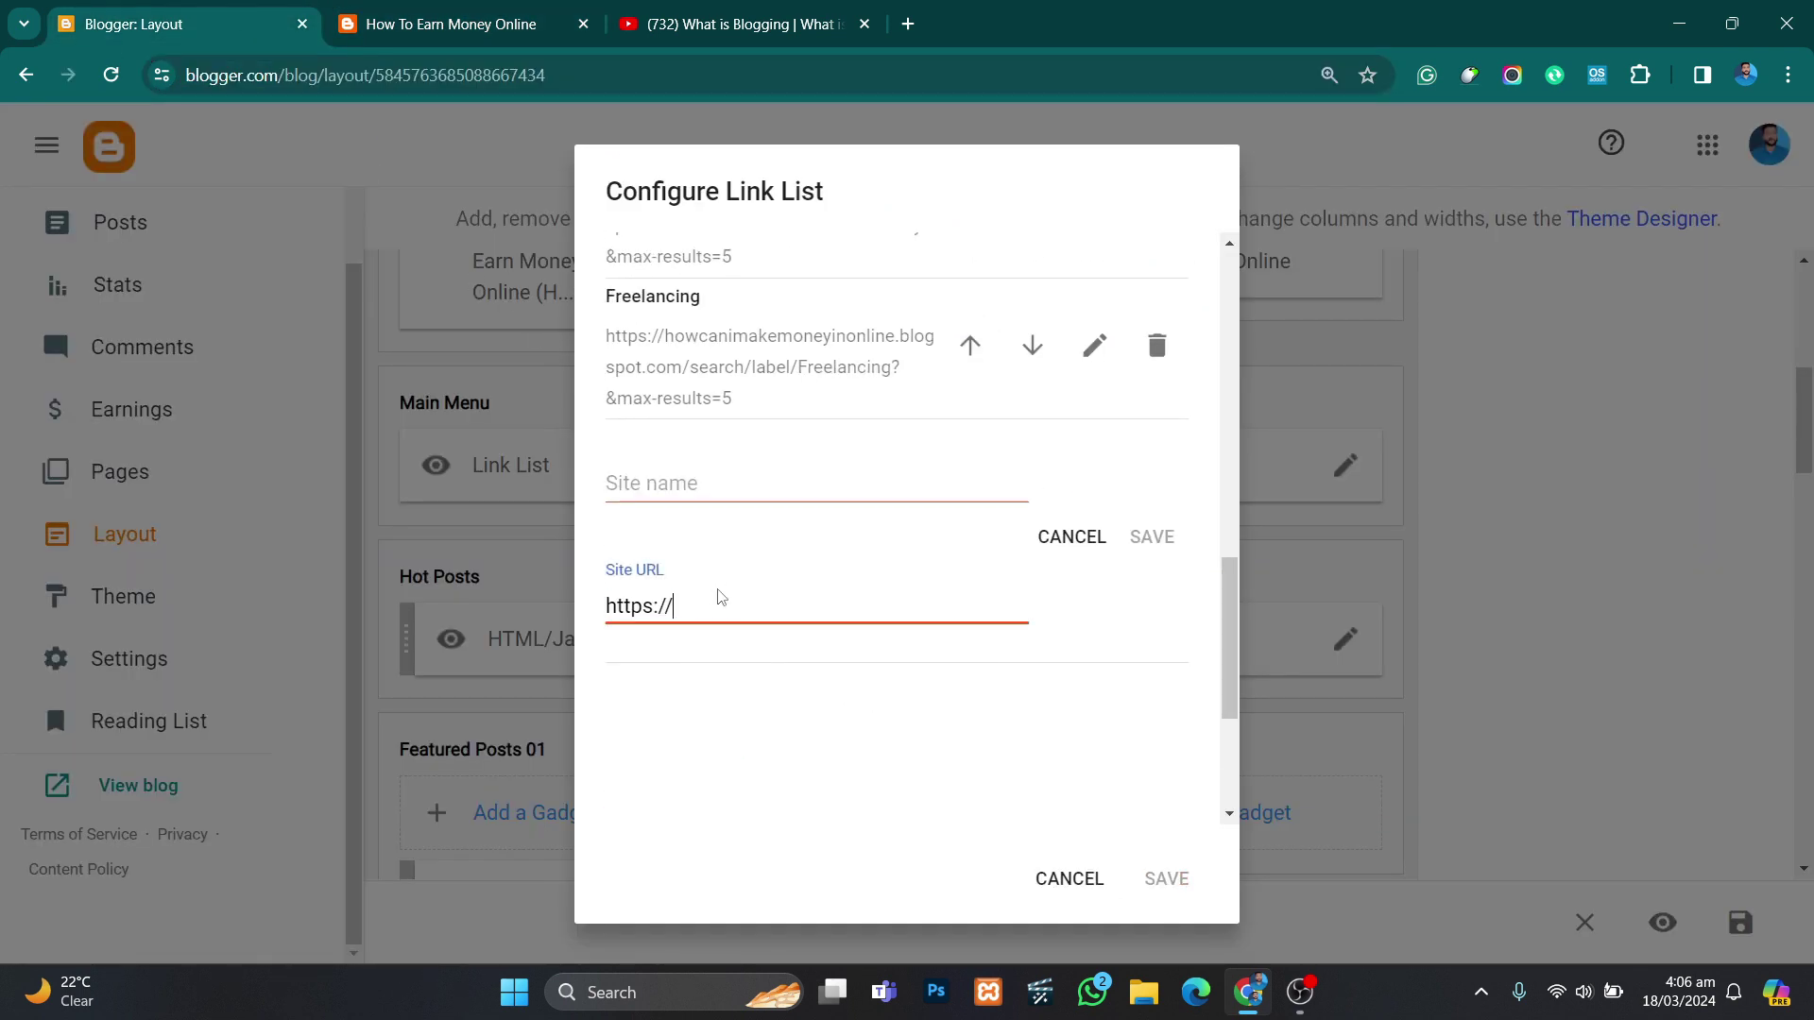
key("ctrl+v")
left_click(754, 475)
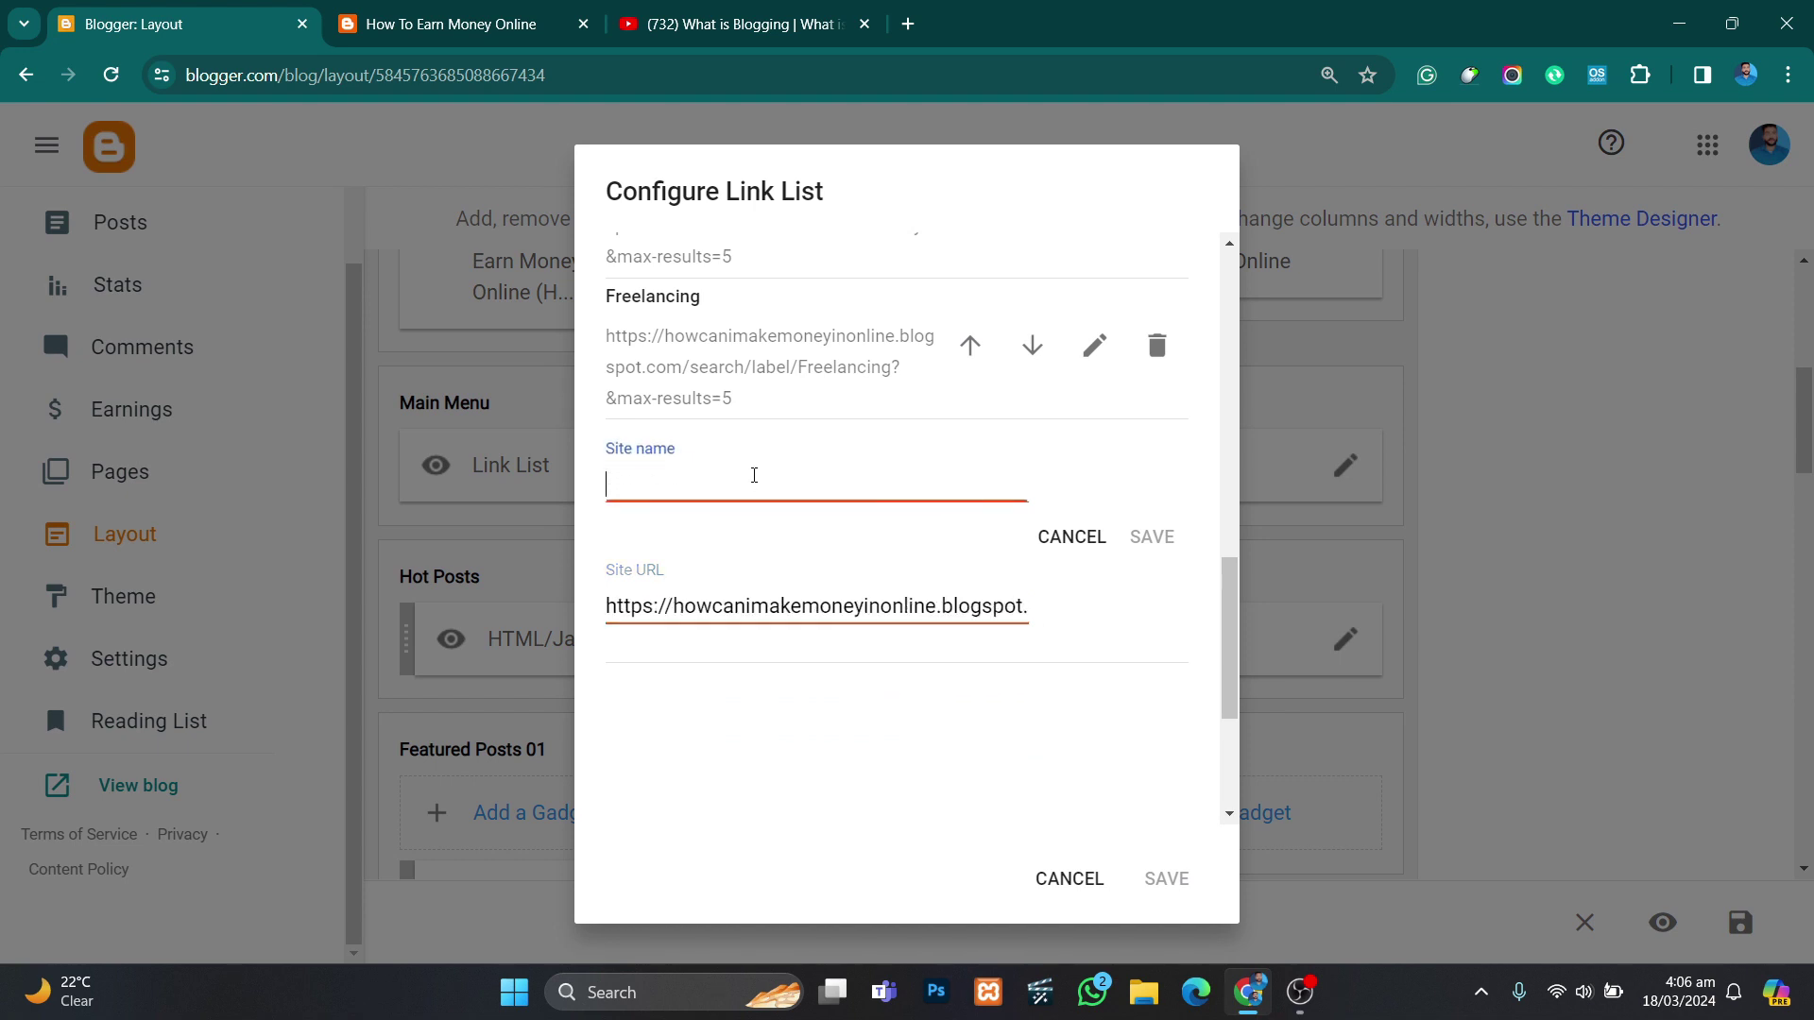
type("Tiktok")
left_click(1152, 537)
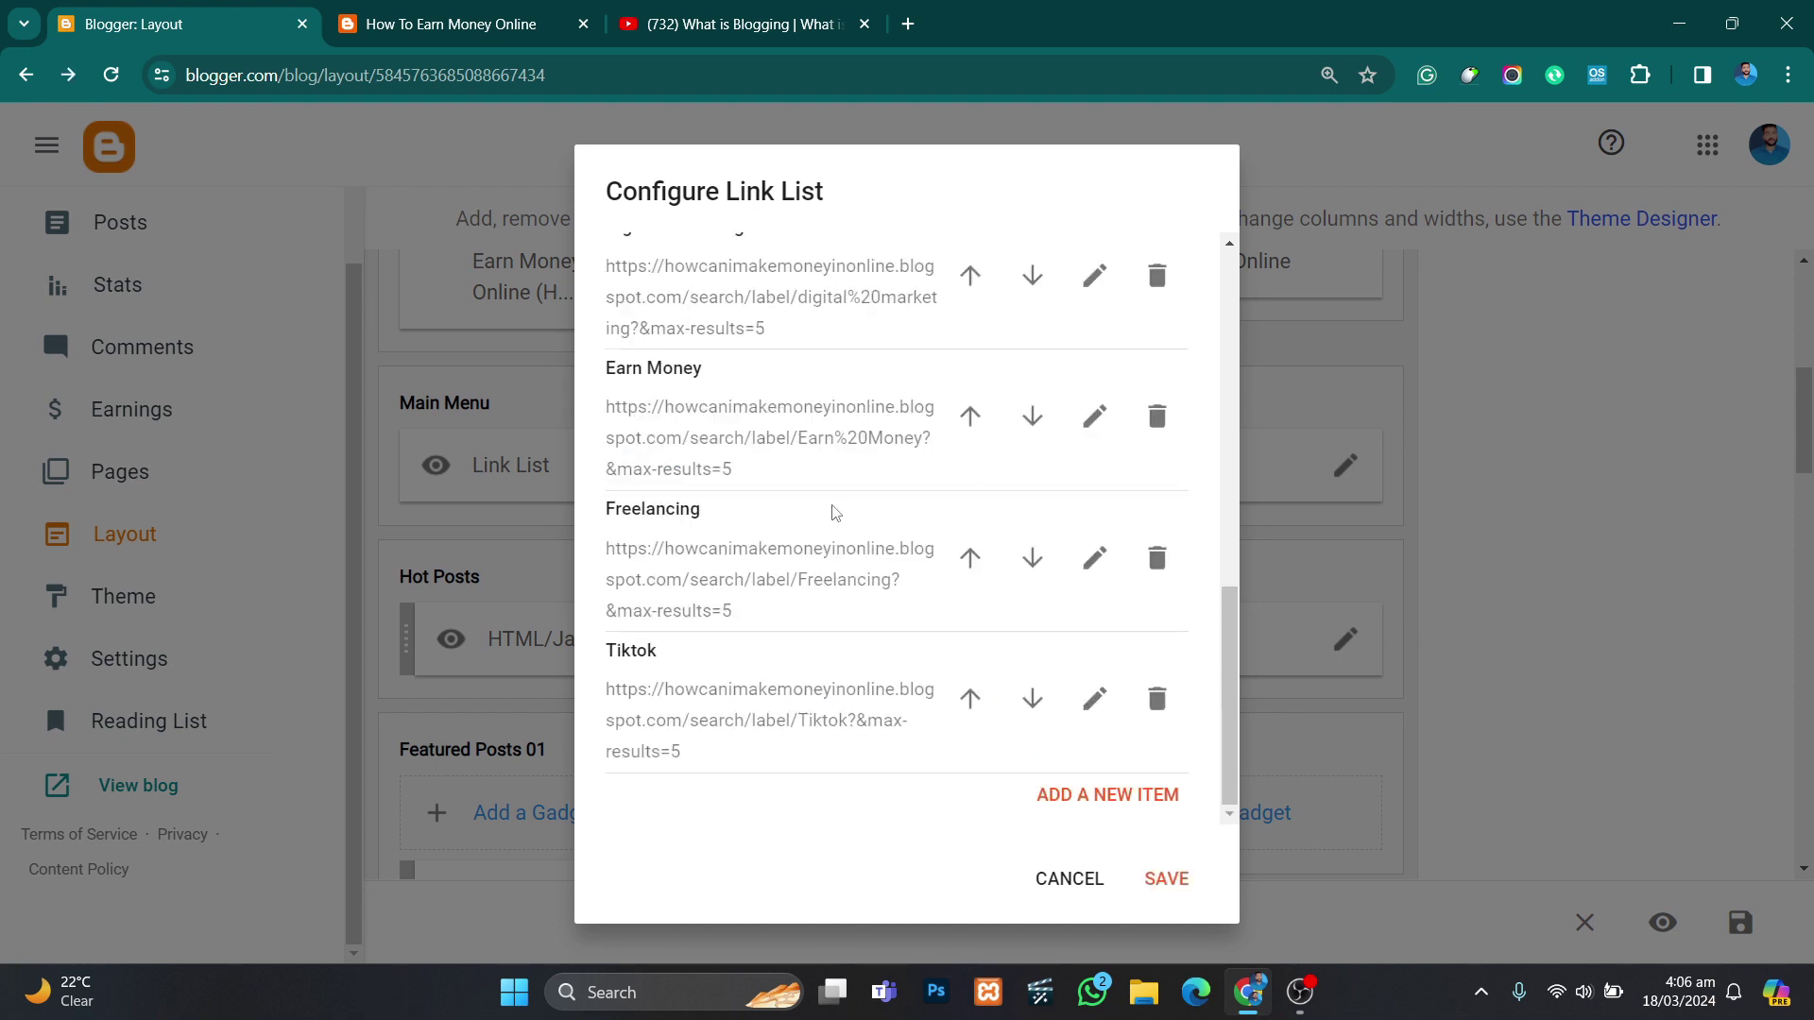
Step: Rename the link list item blog to Blog and save the Main Menu link list
scroll(782, 517, "up", 5)
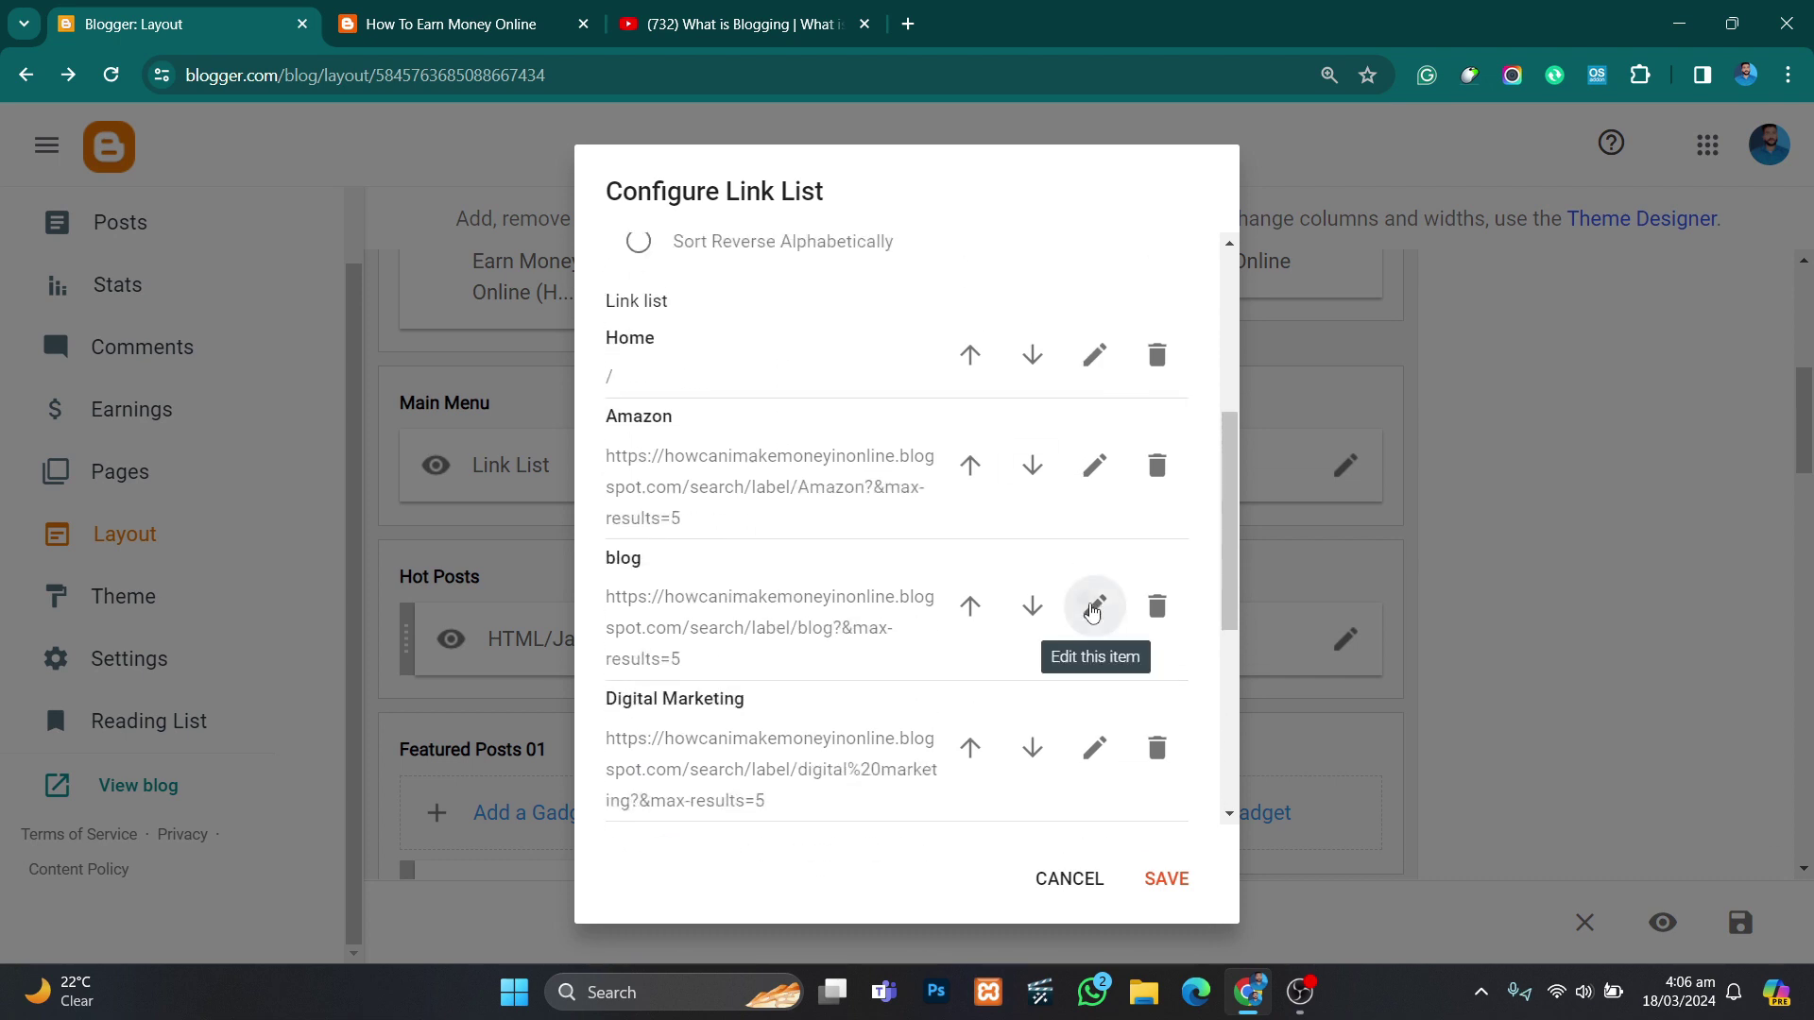
left_click(1094, 606)
key("BackSpace")
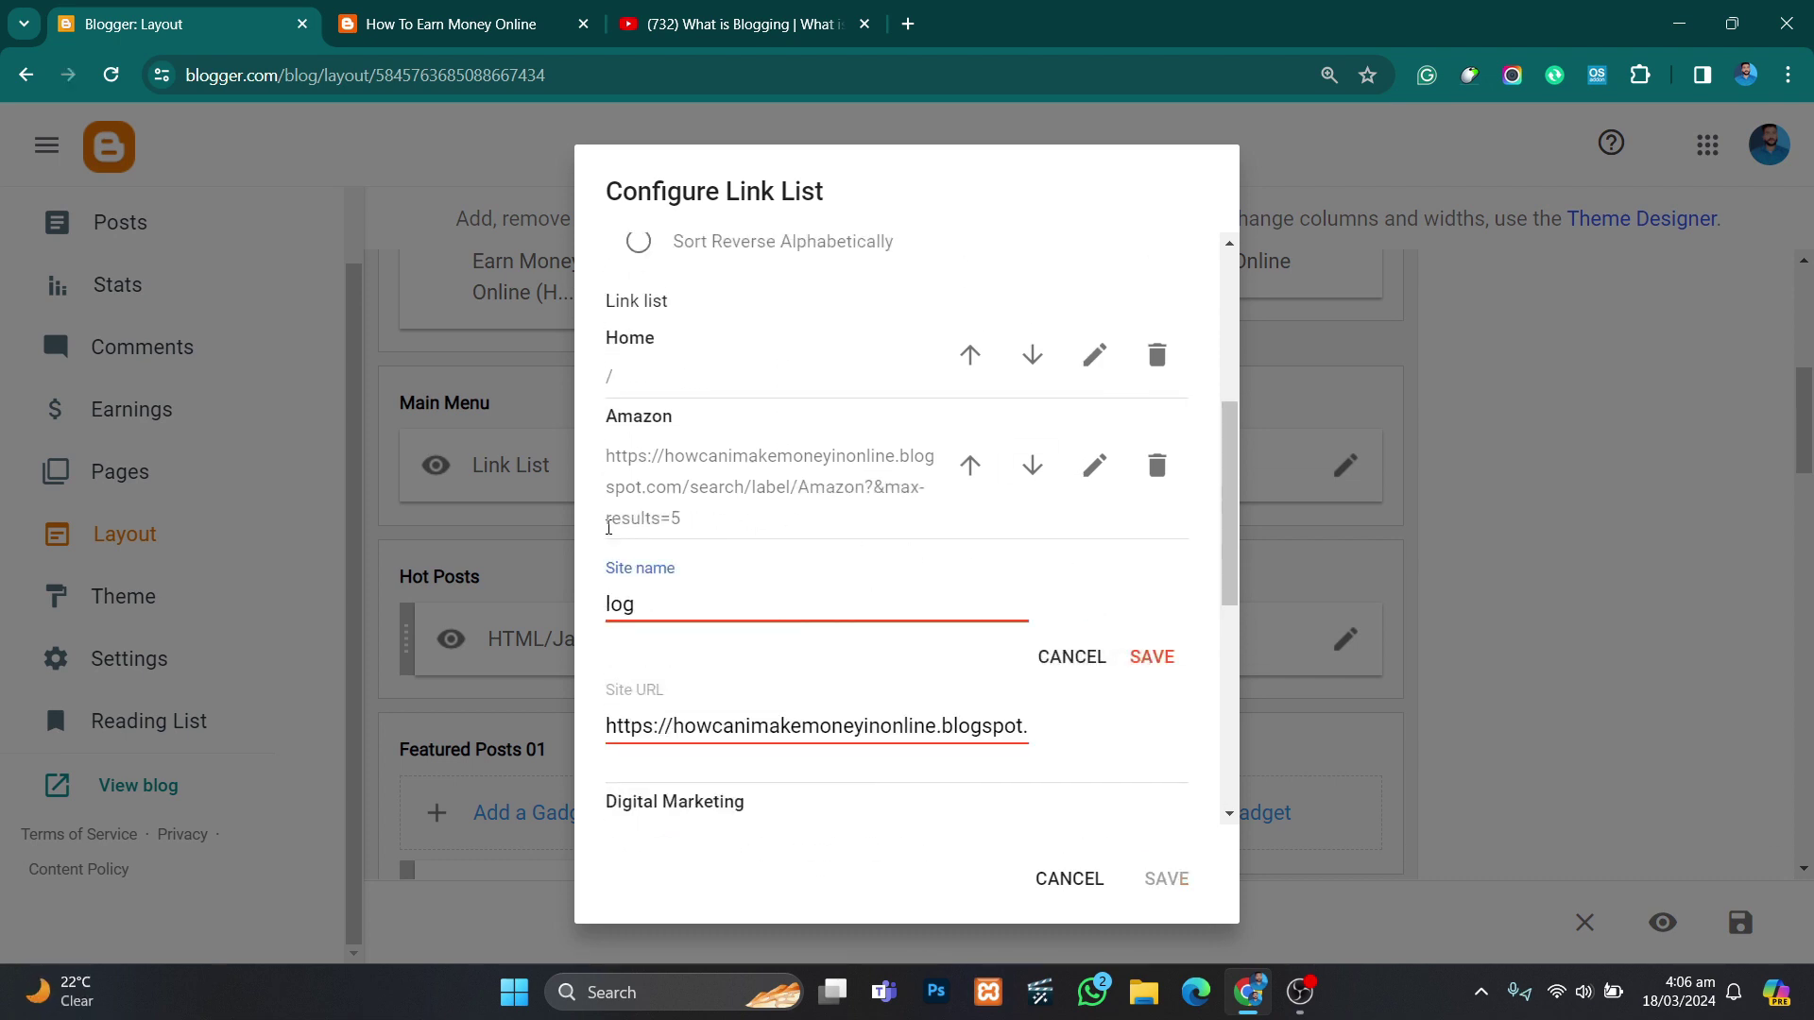
type("B")
left_click(1152, 657)
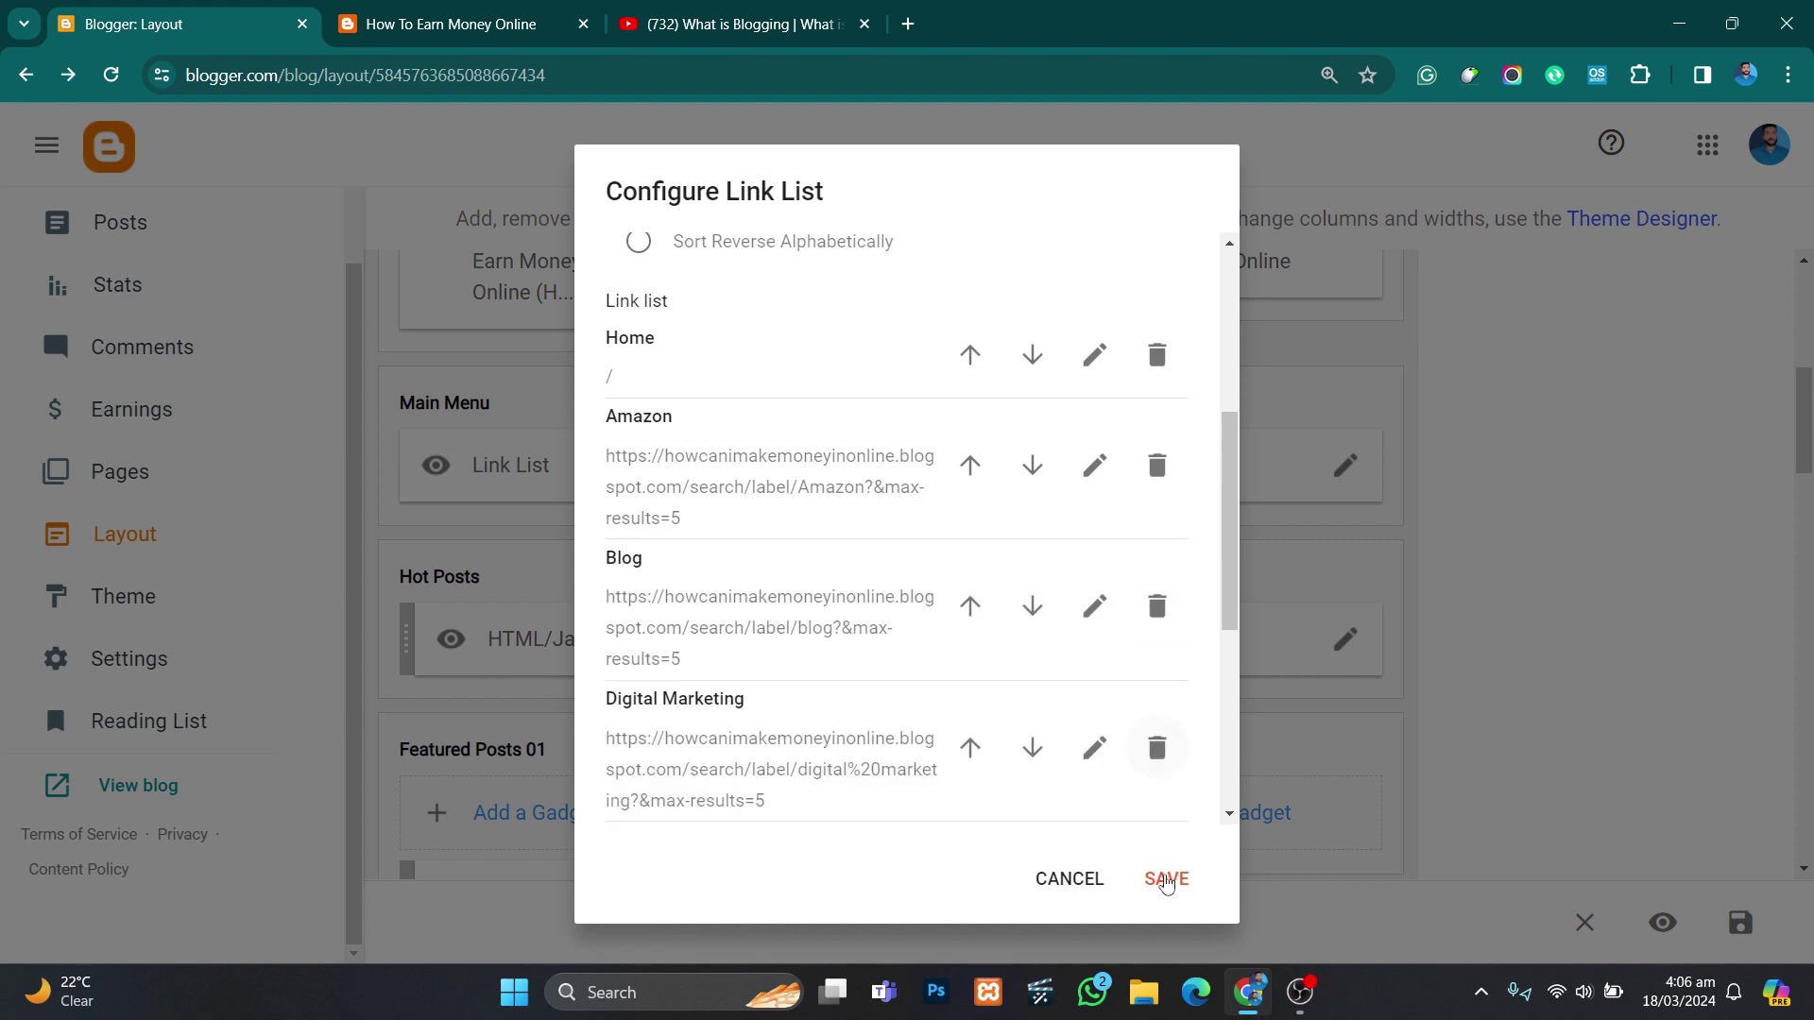
left_click(1168, 879)
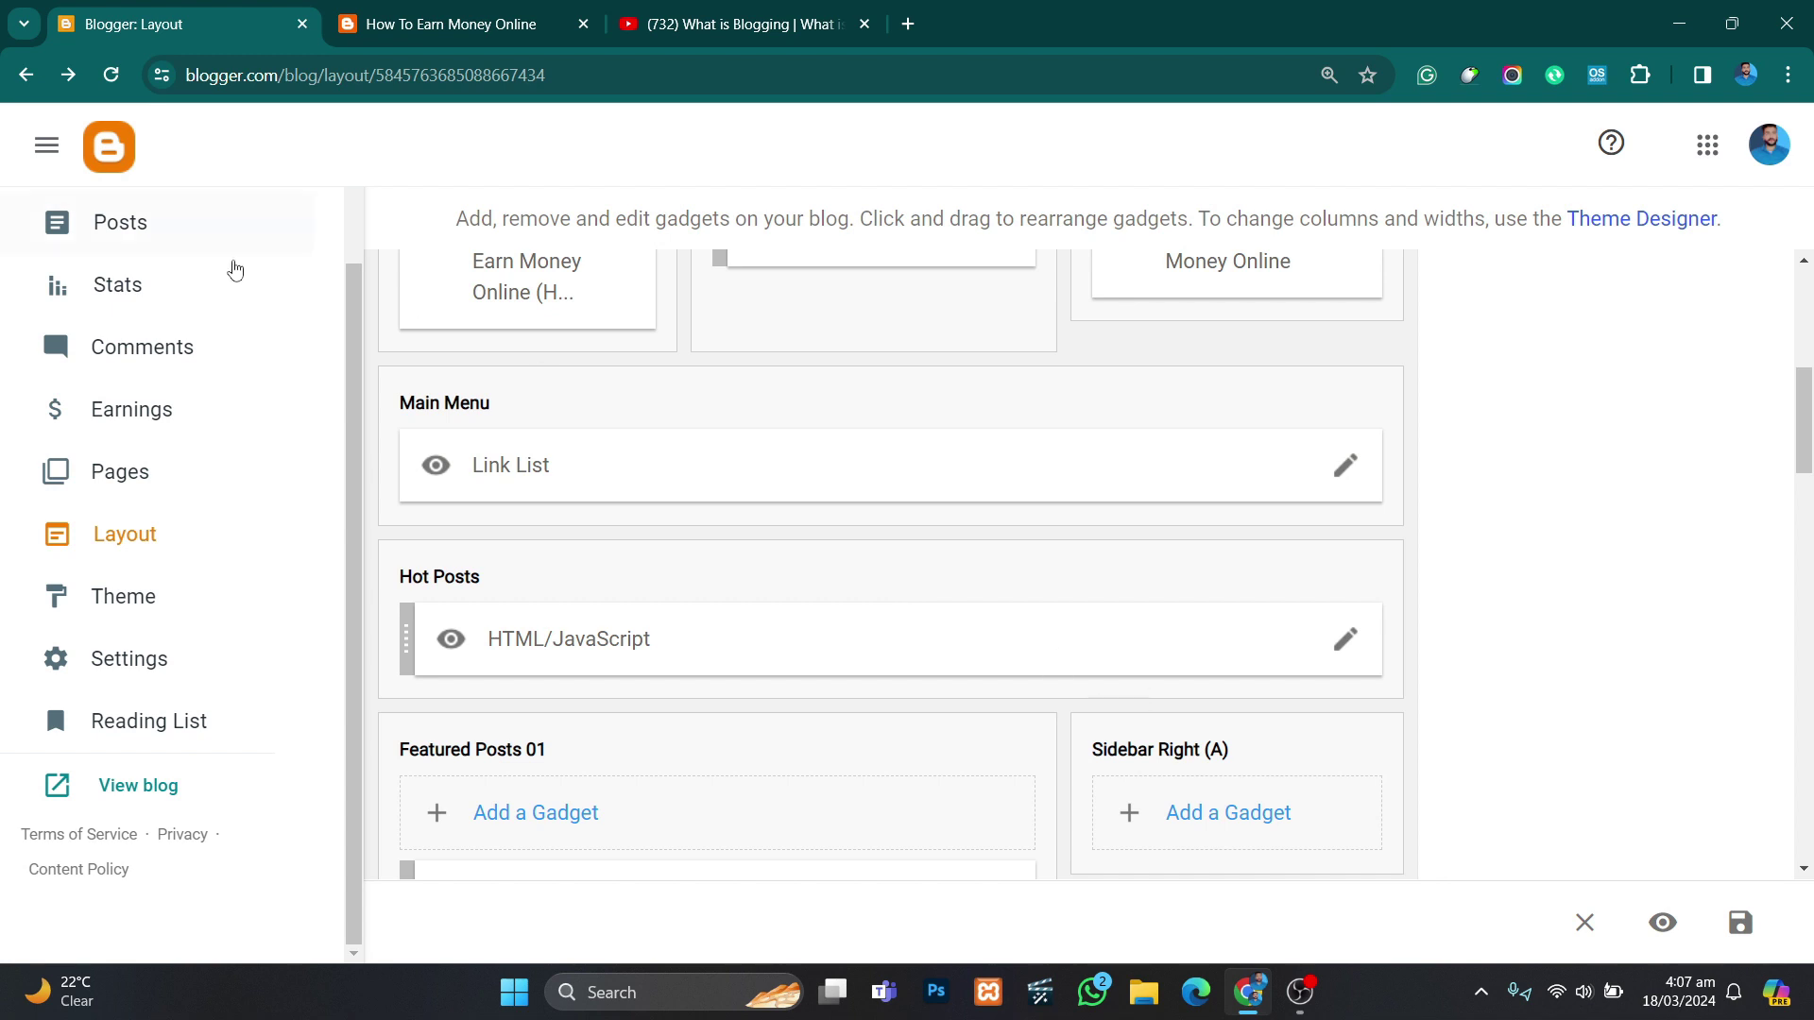
Step: View the live blog and check the pages behind the Amazon and Blog main menu links
left_click(134, 790)
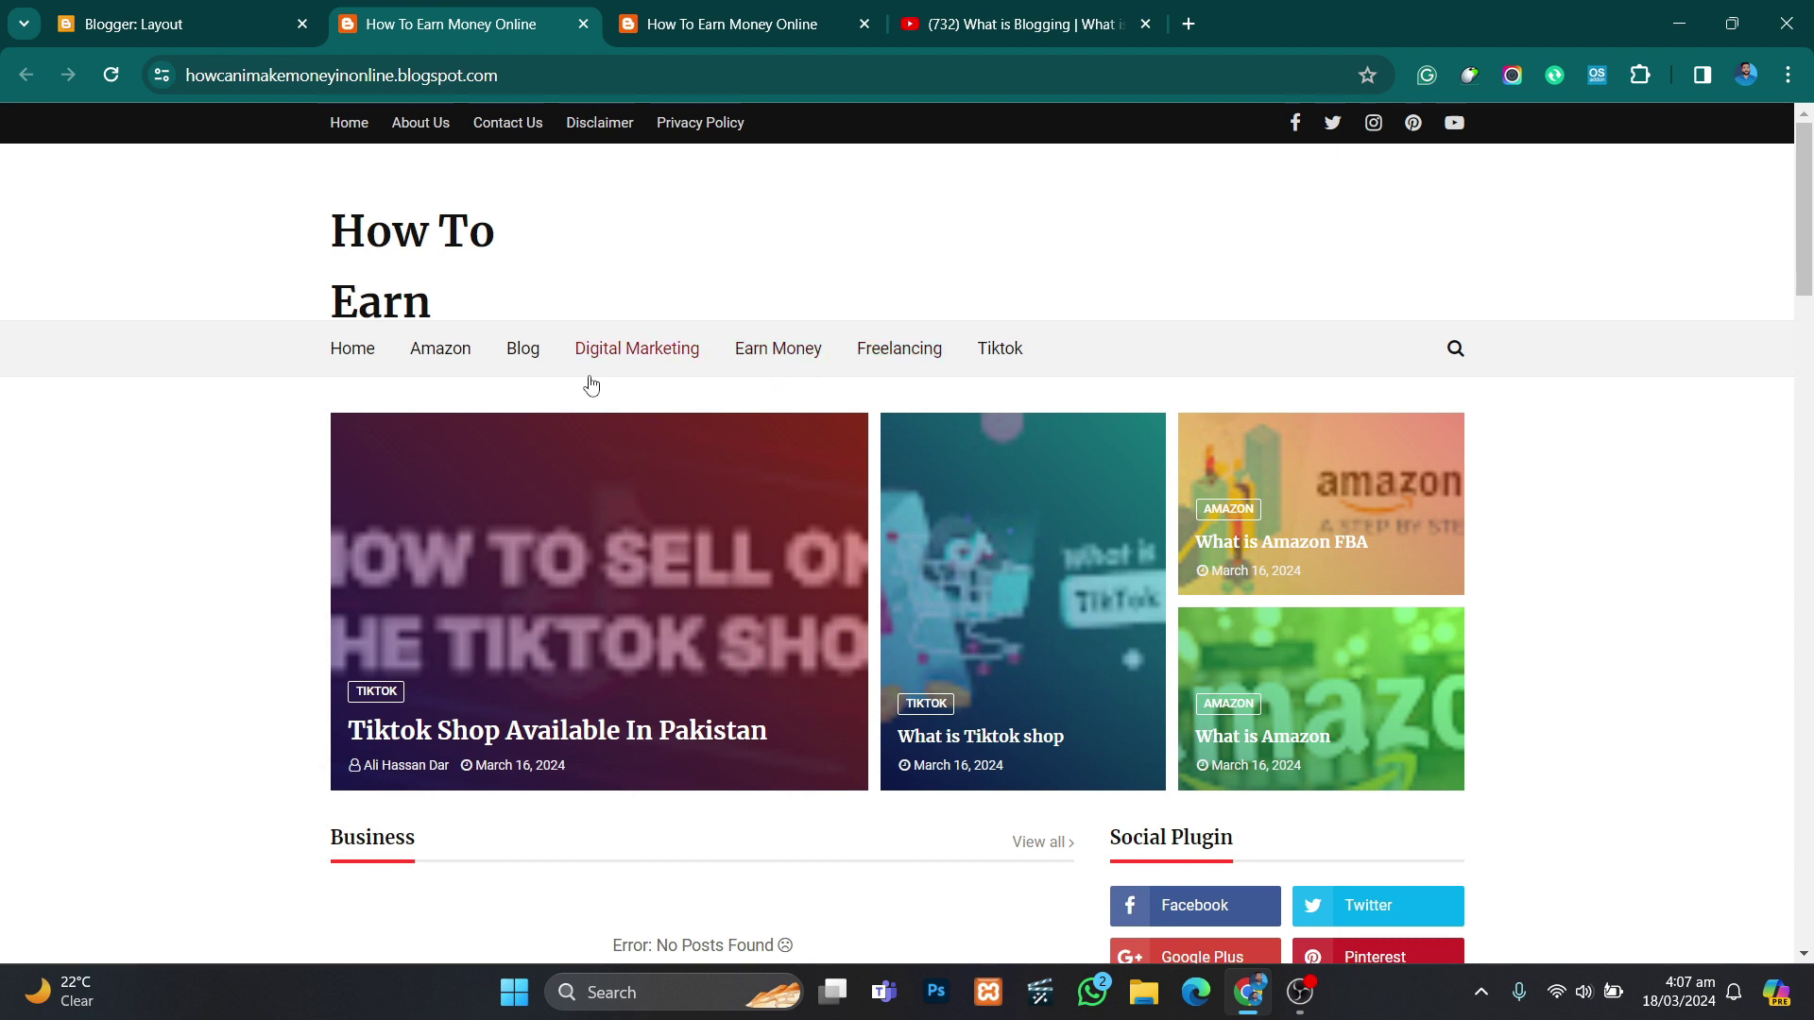
scroll(425, 312, "down", 1)
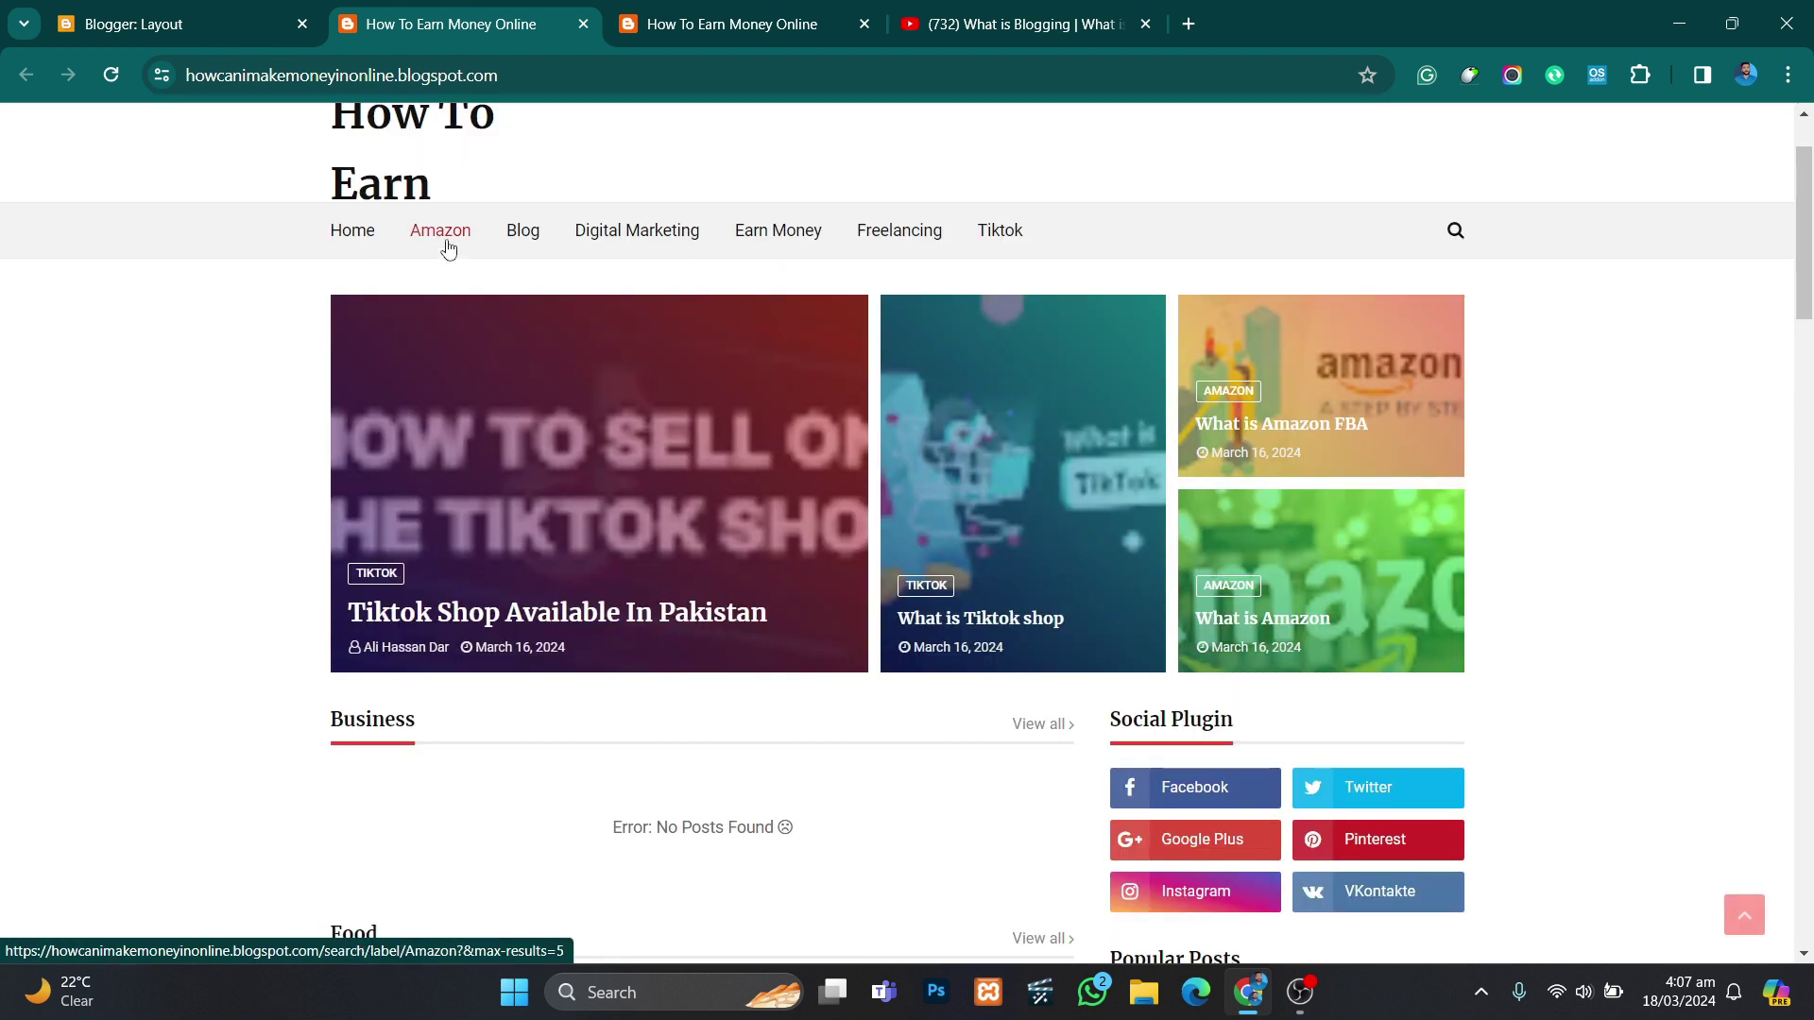
left_click(453, 237)
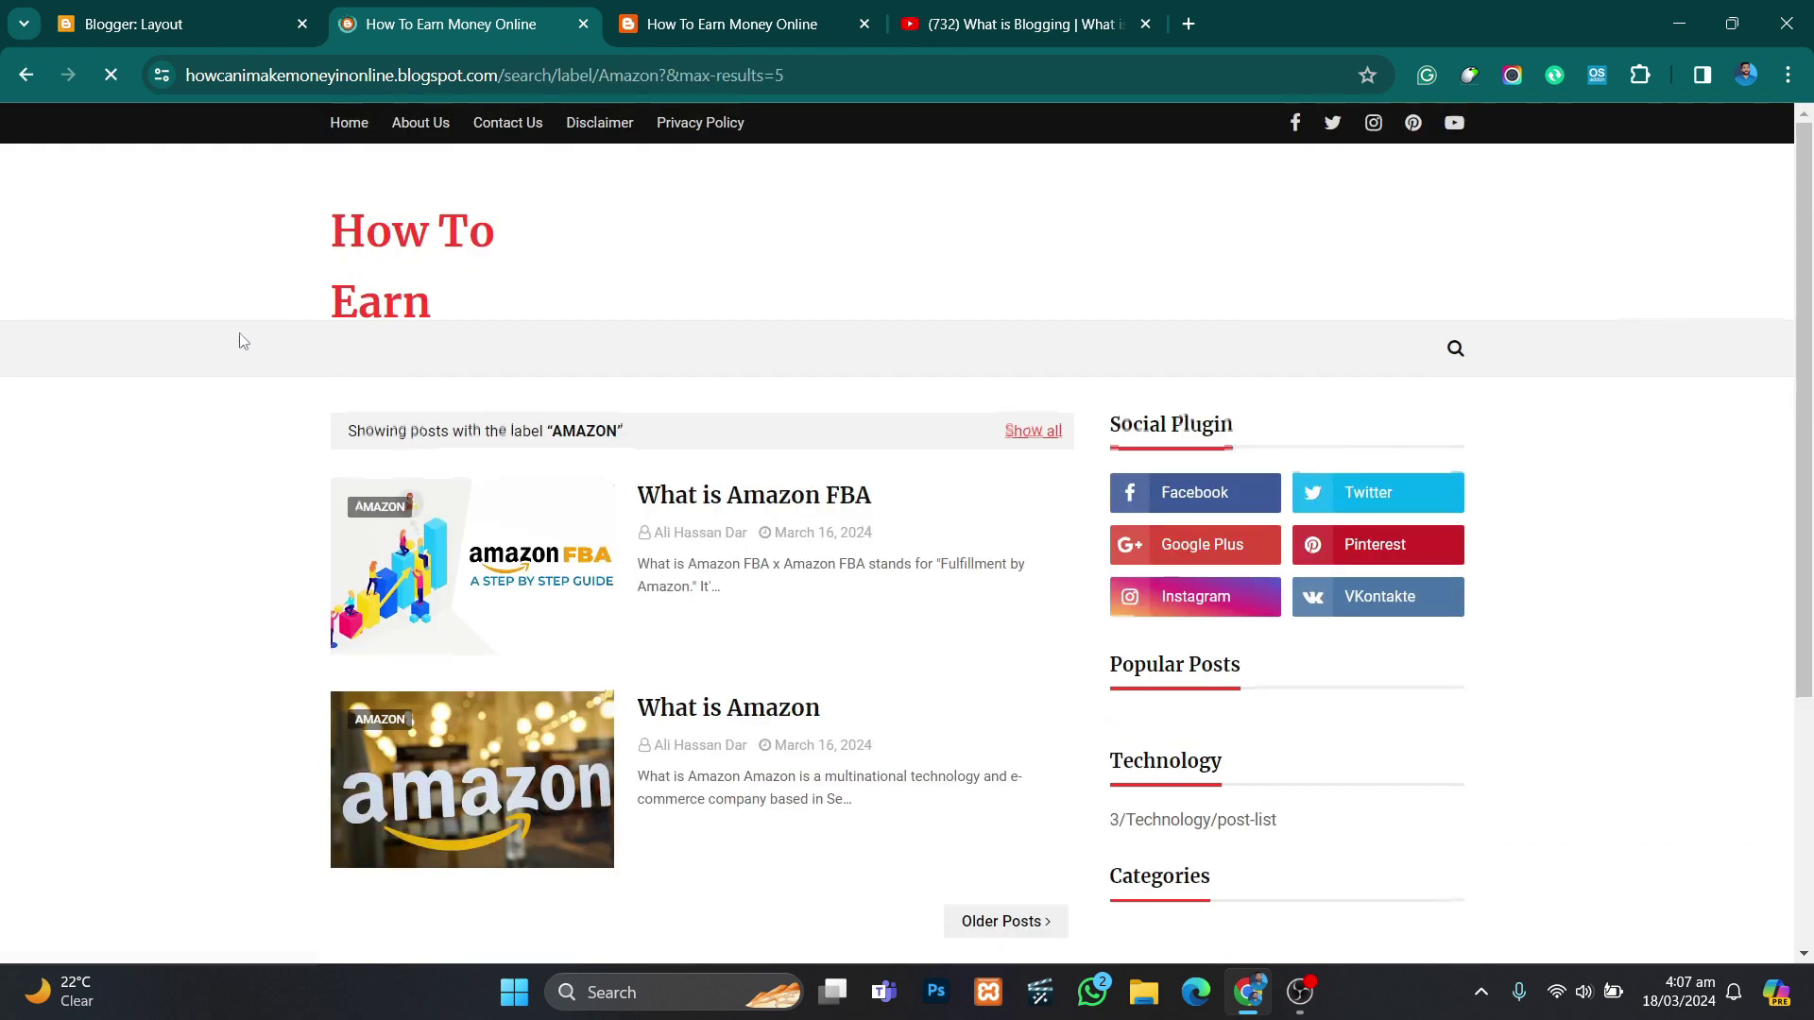
scroll(243, 340, "down", 3)
scroll(281, 342, "up", 3)
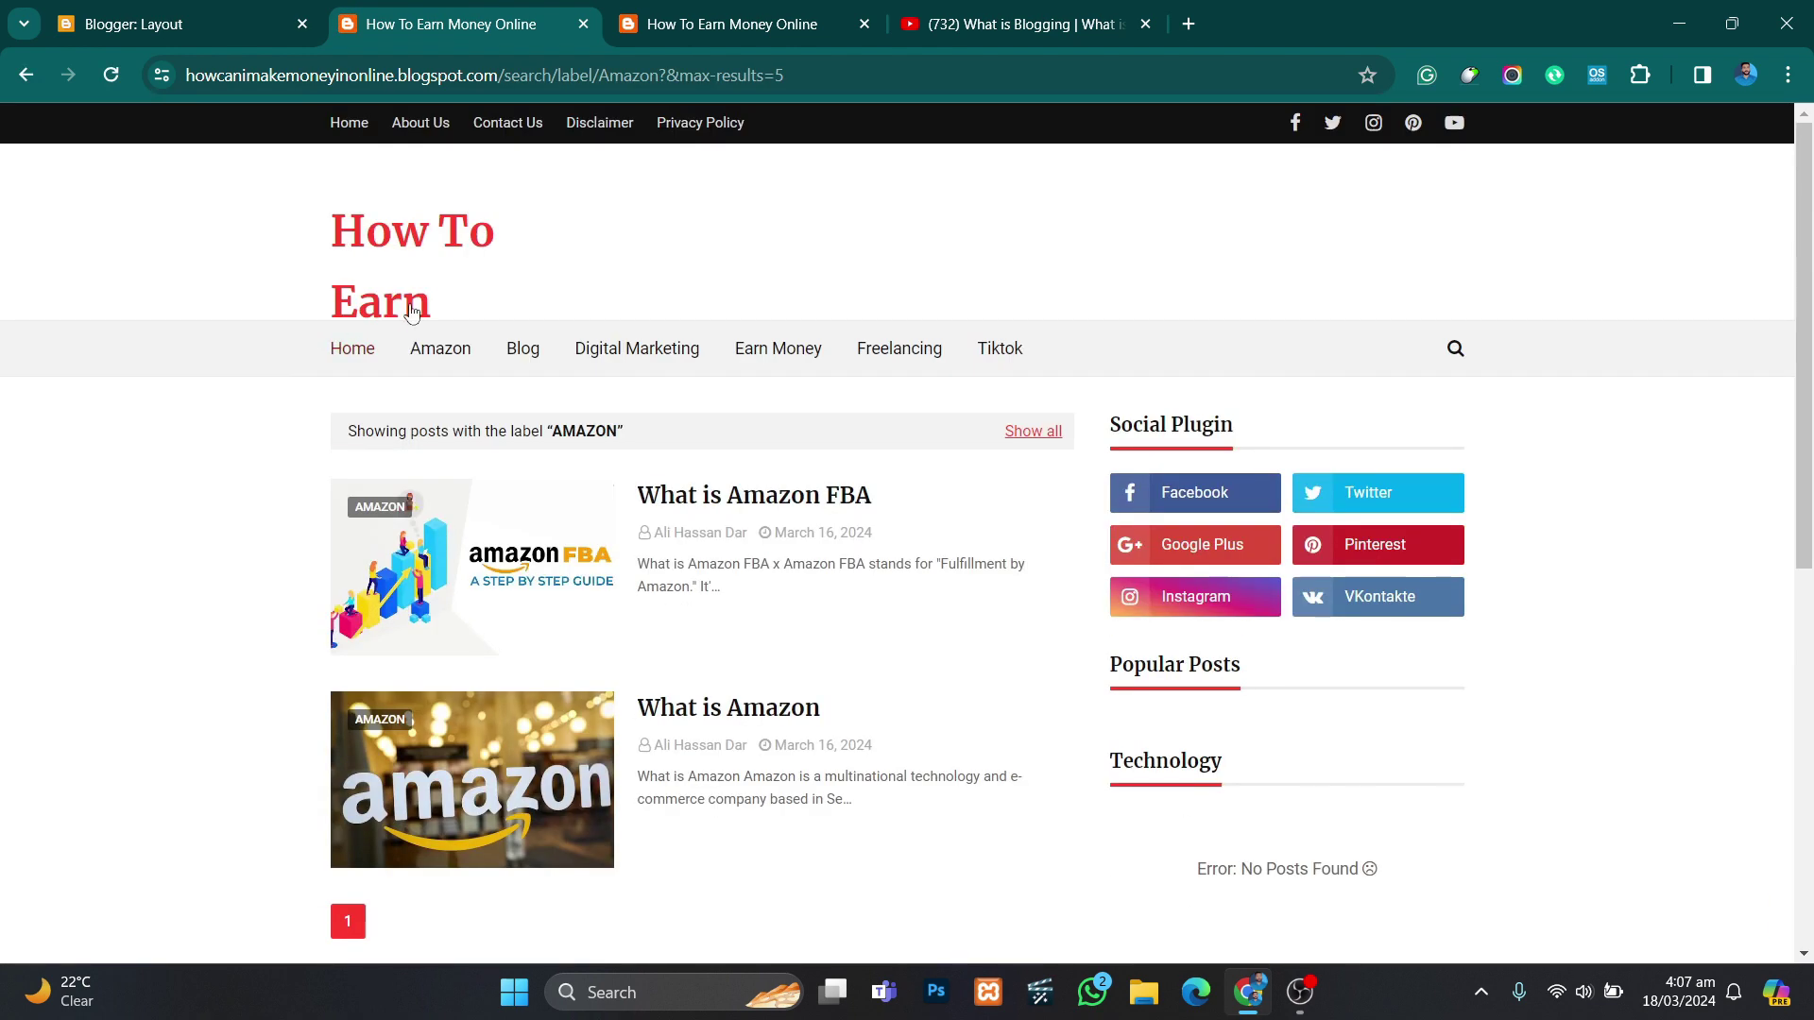
left_click(519, 349)
scroll(401, 419, "down", 8)
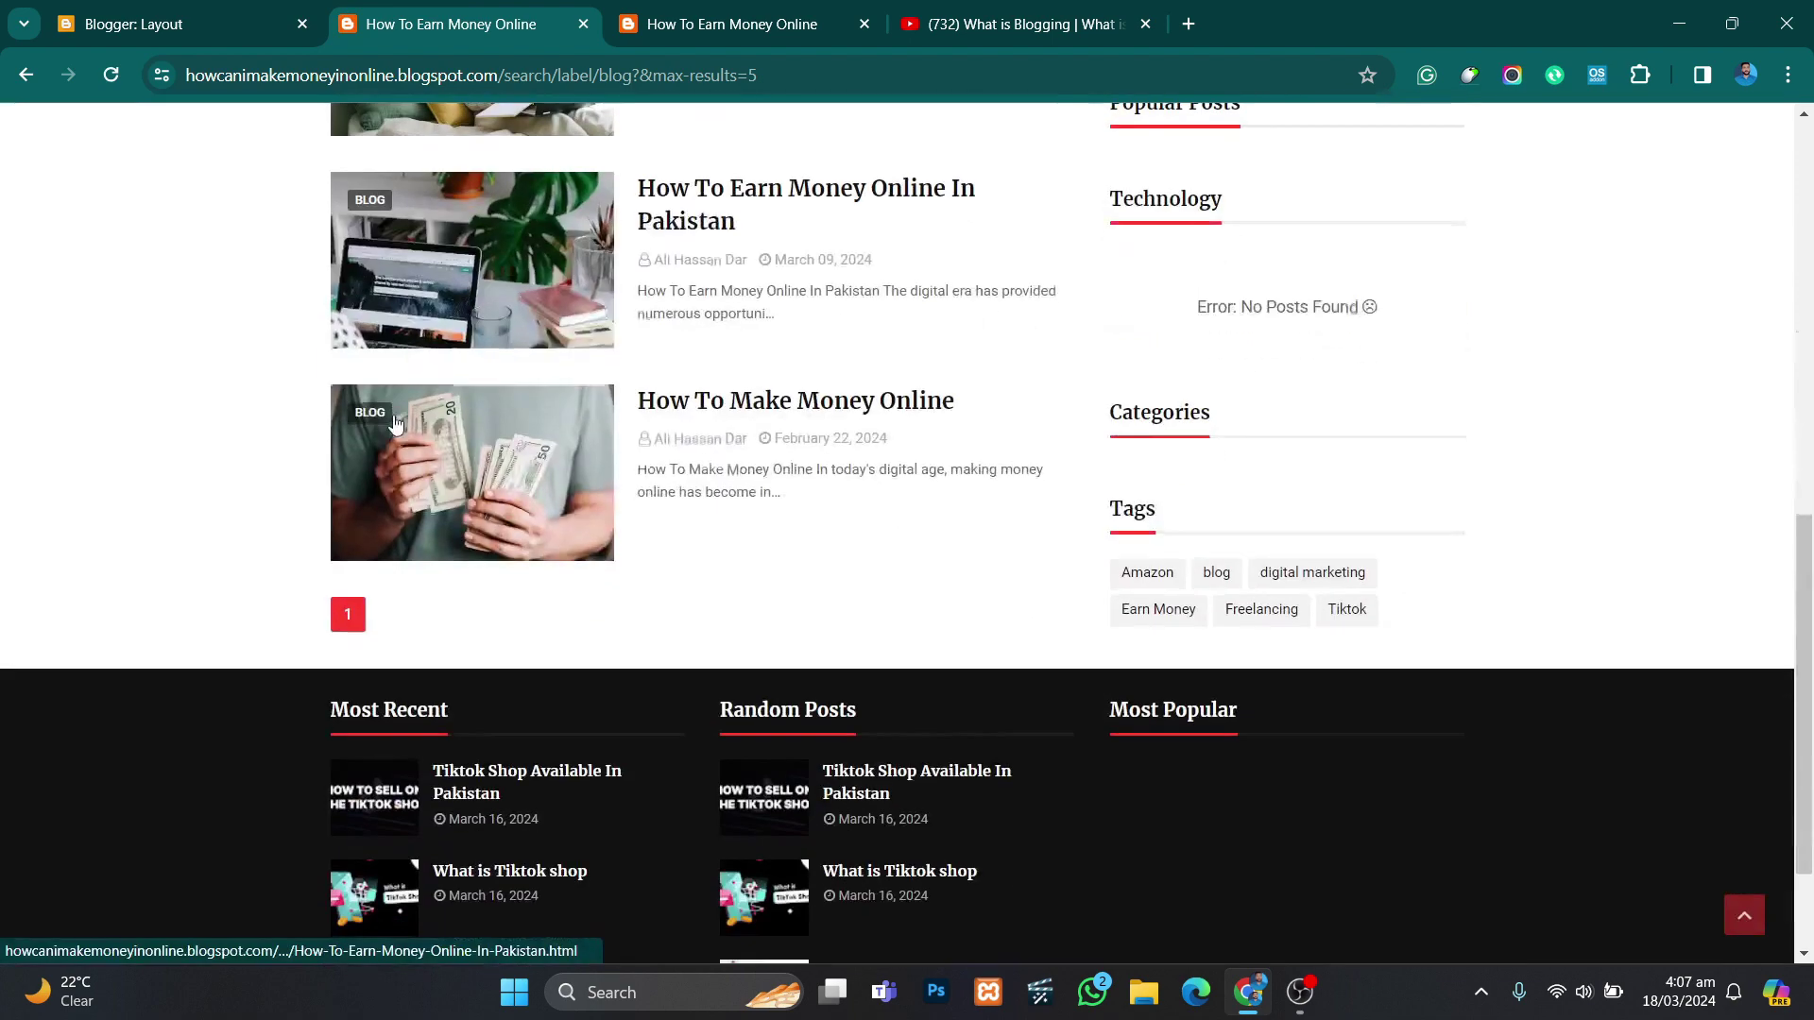
scroll(401, 419, "up", 8)
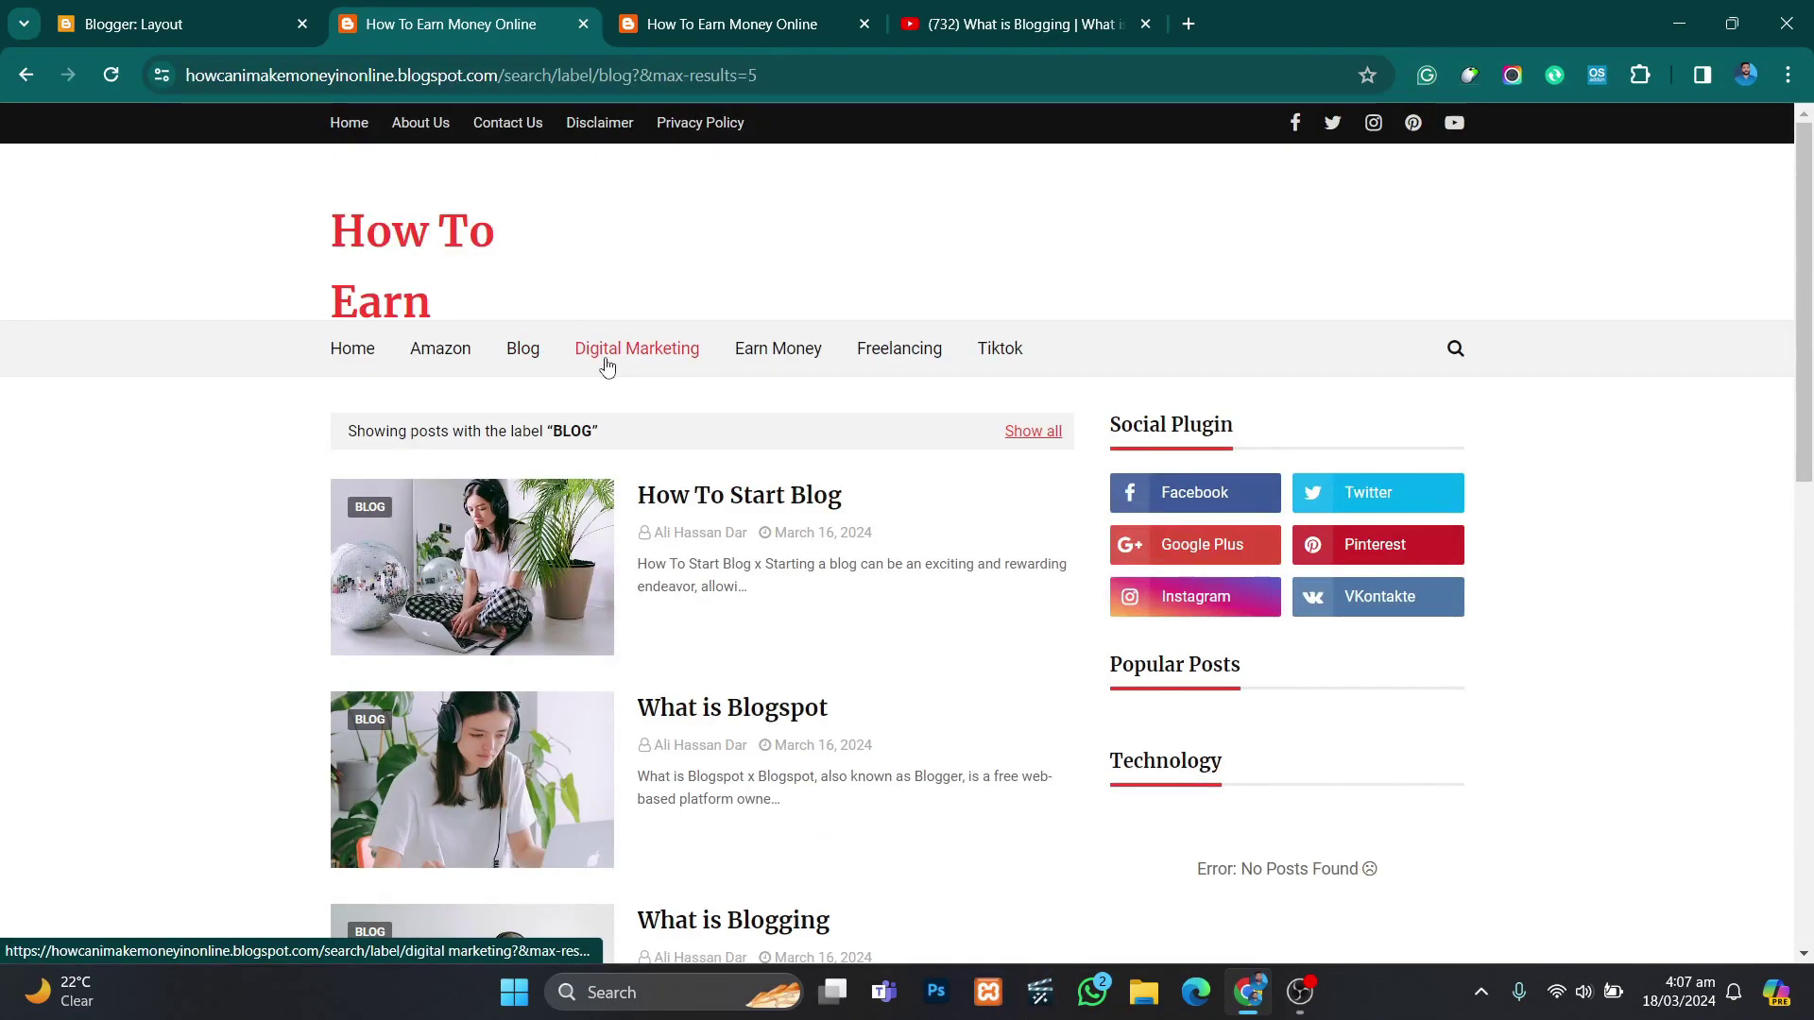
Step: Check the pages behind the Digital Marketing, Earn Money, Freelancing and Tiktok main menu links
left_click(614, 363)
scroll(616, 360, "down", 4)
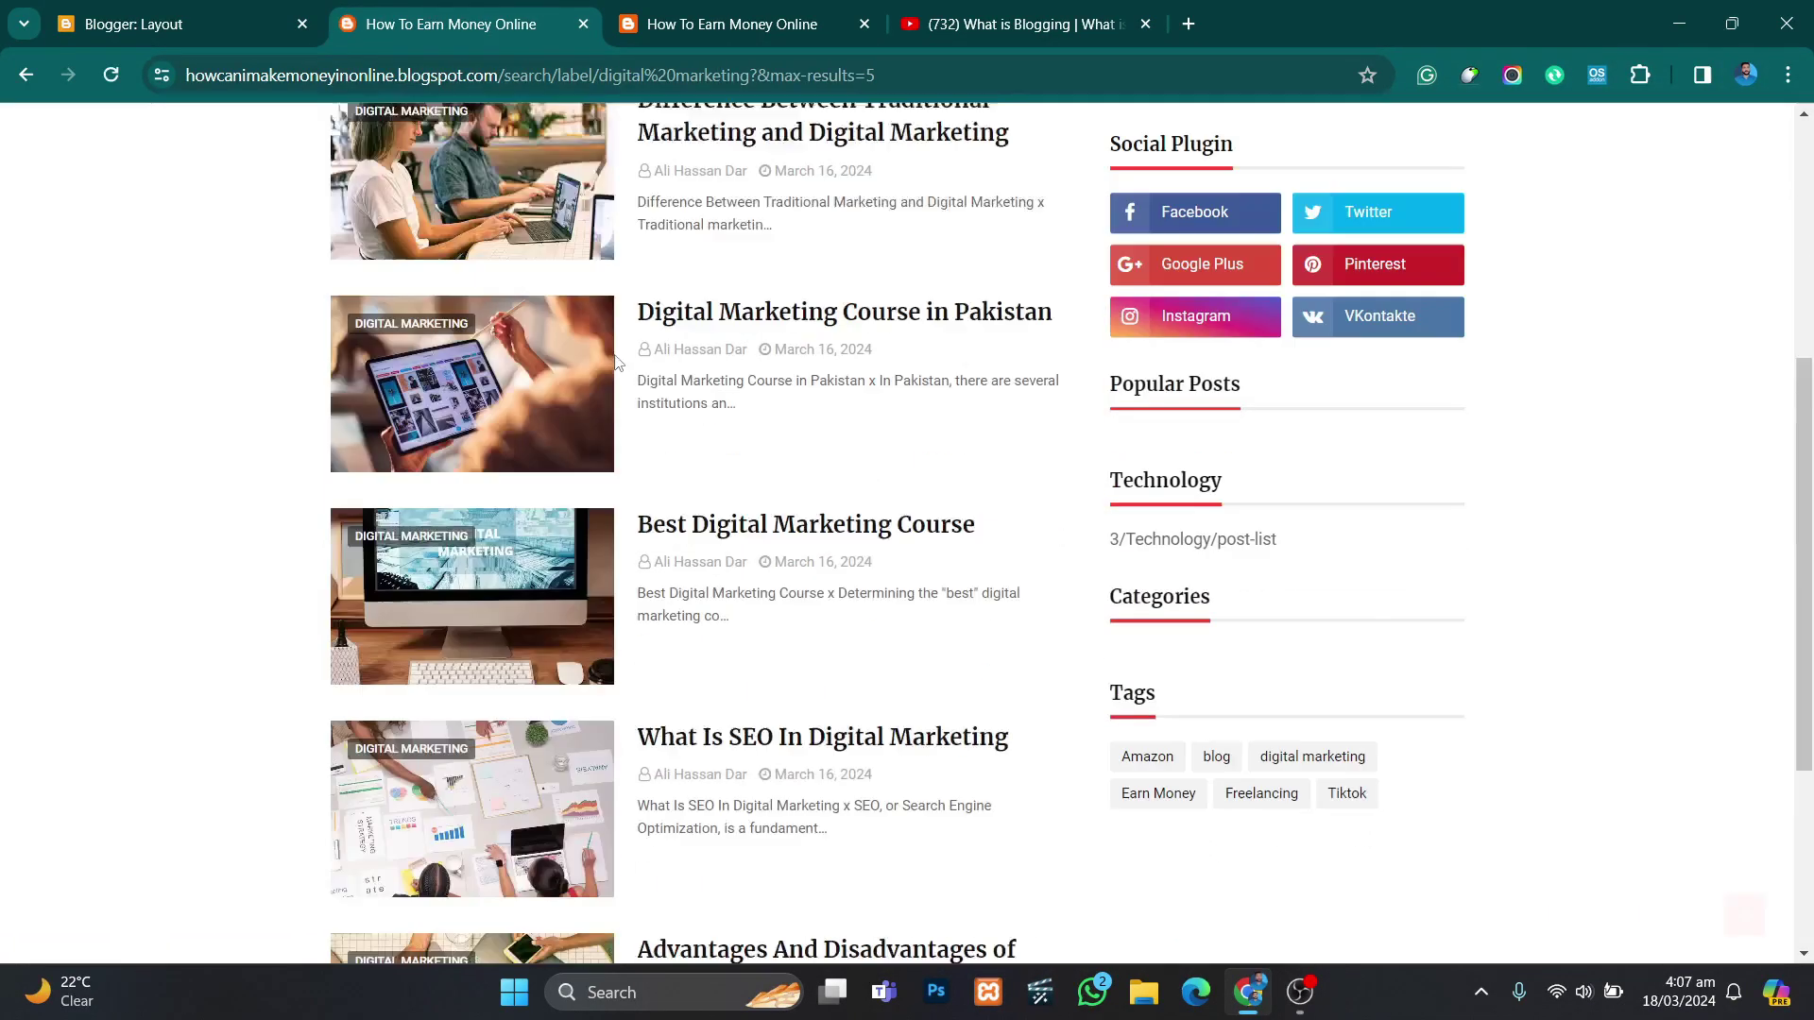
scroll(661, 355, "up", 4)
left_click(798, 357)
scroll(798, 396, "down", 5)
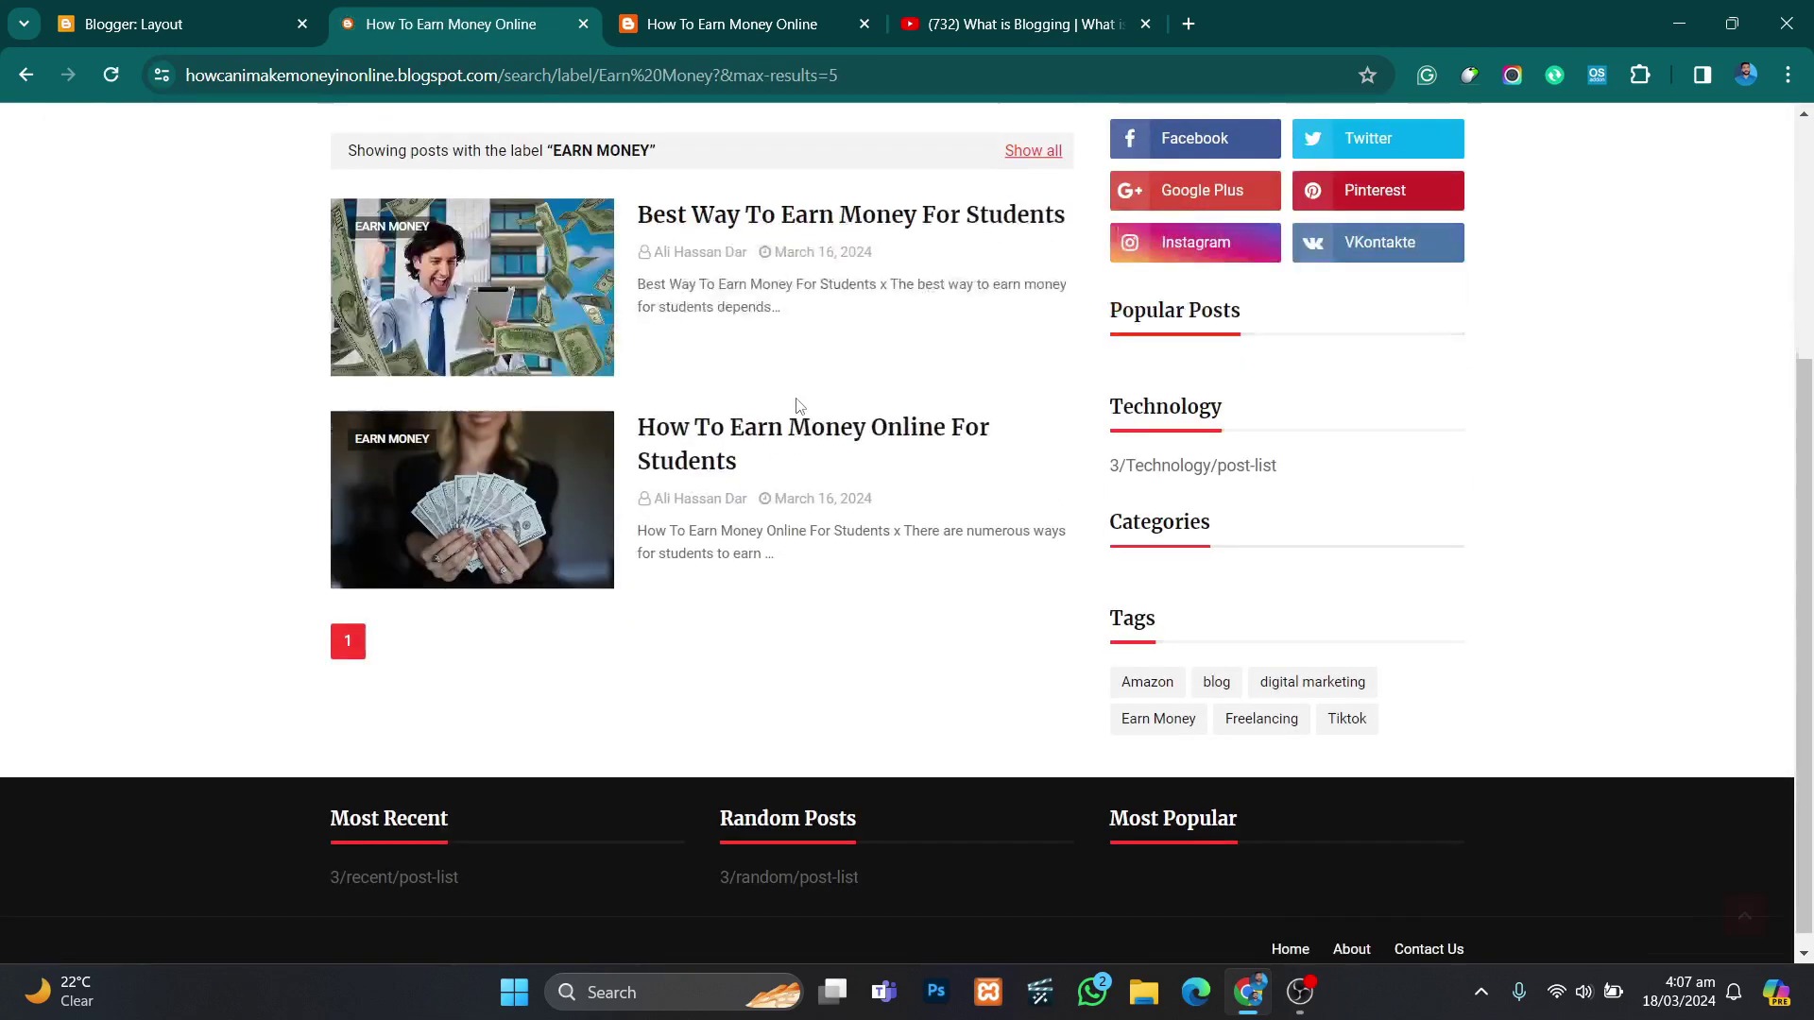
scroll(879, 369, "up", 5)
left_click(891, 376)
scroll(897, 529, "down", 4)
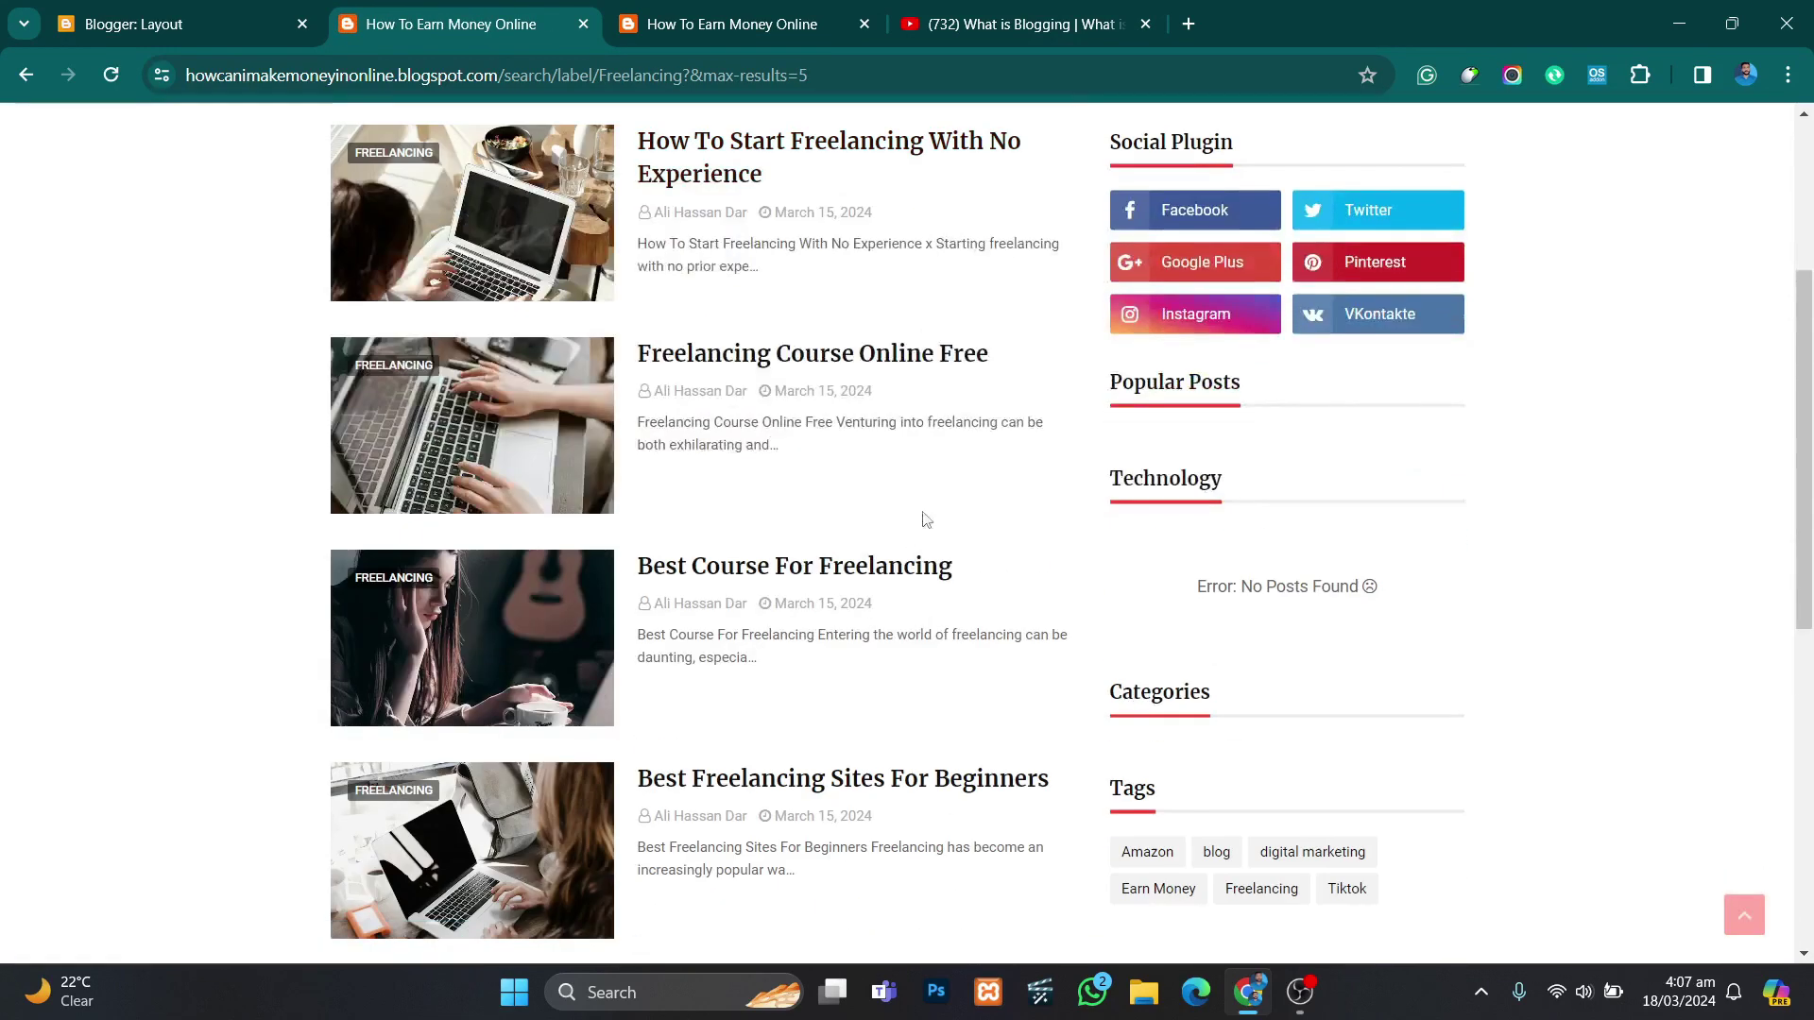
scroll(954, 396, "up", 4)
left_click(994, 364)
scroll(923, 425, "down", 4)
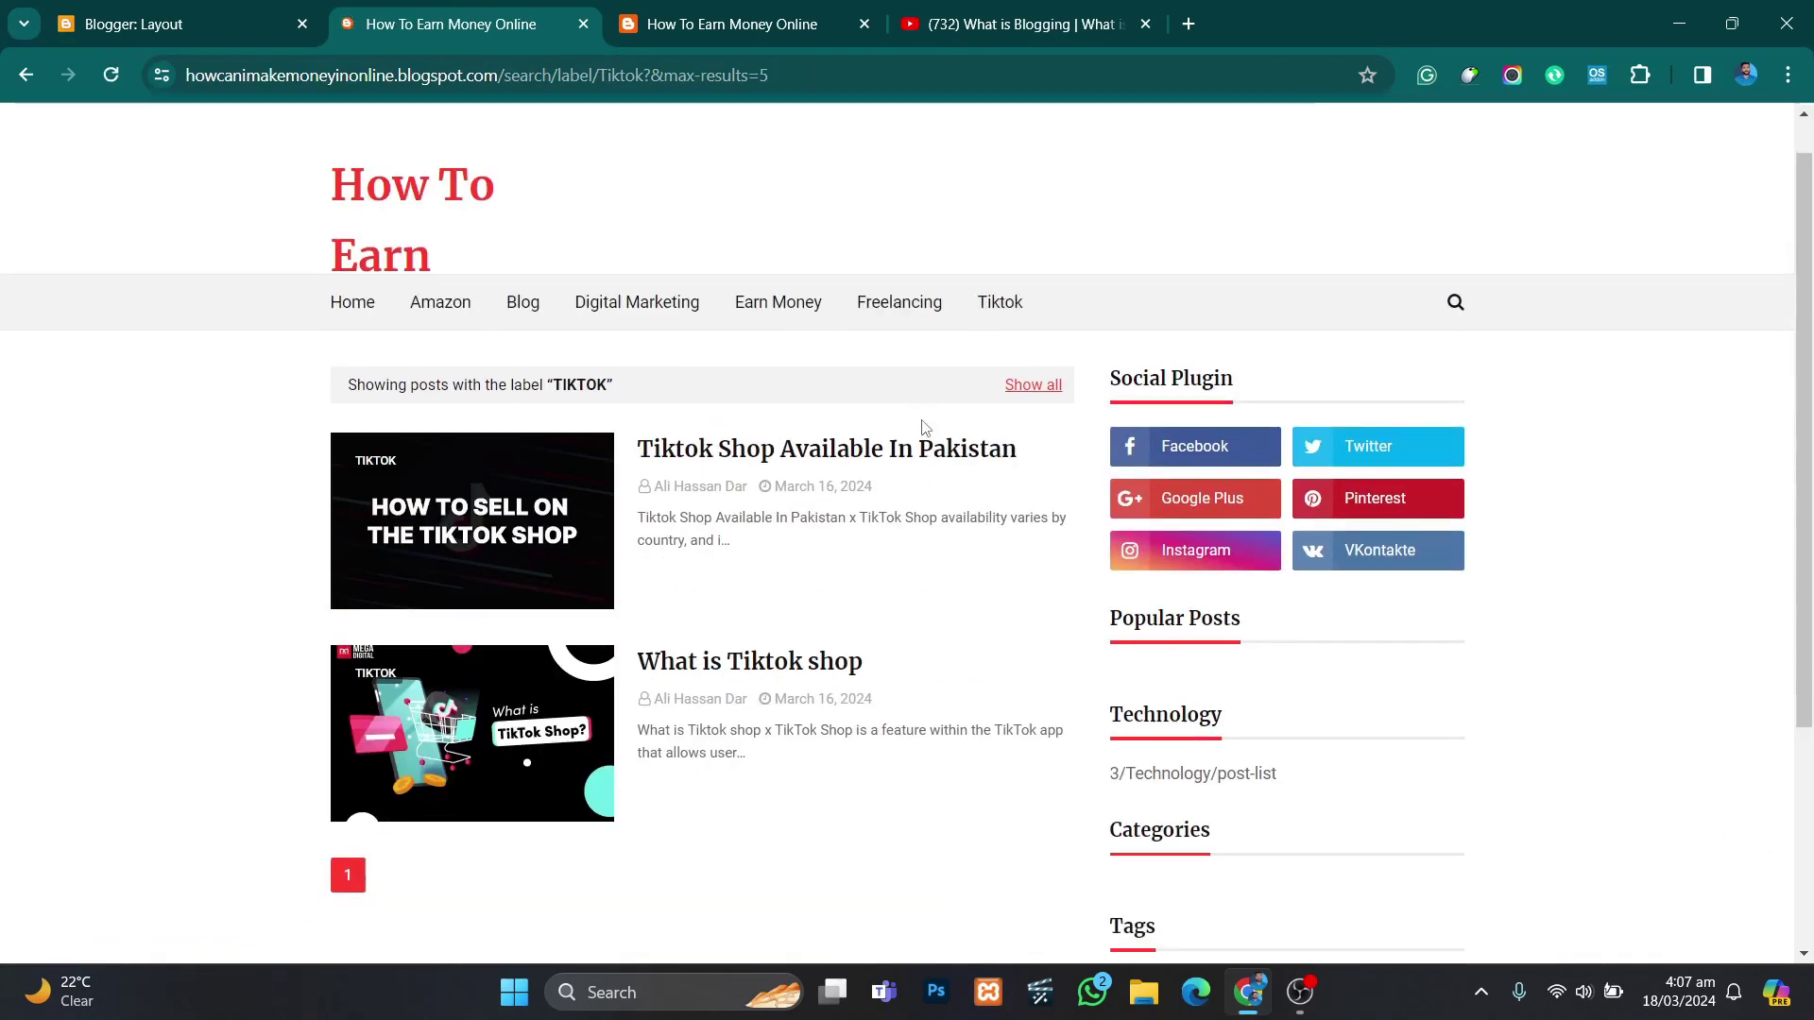
scroll(680, 378, "up", 4)
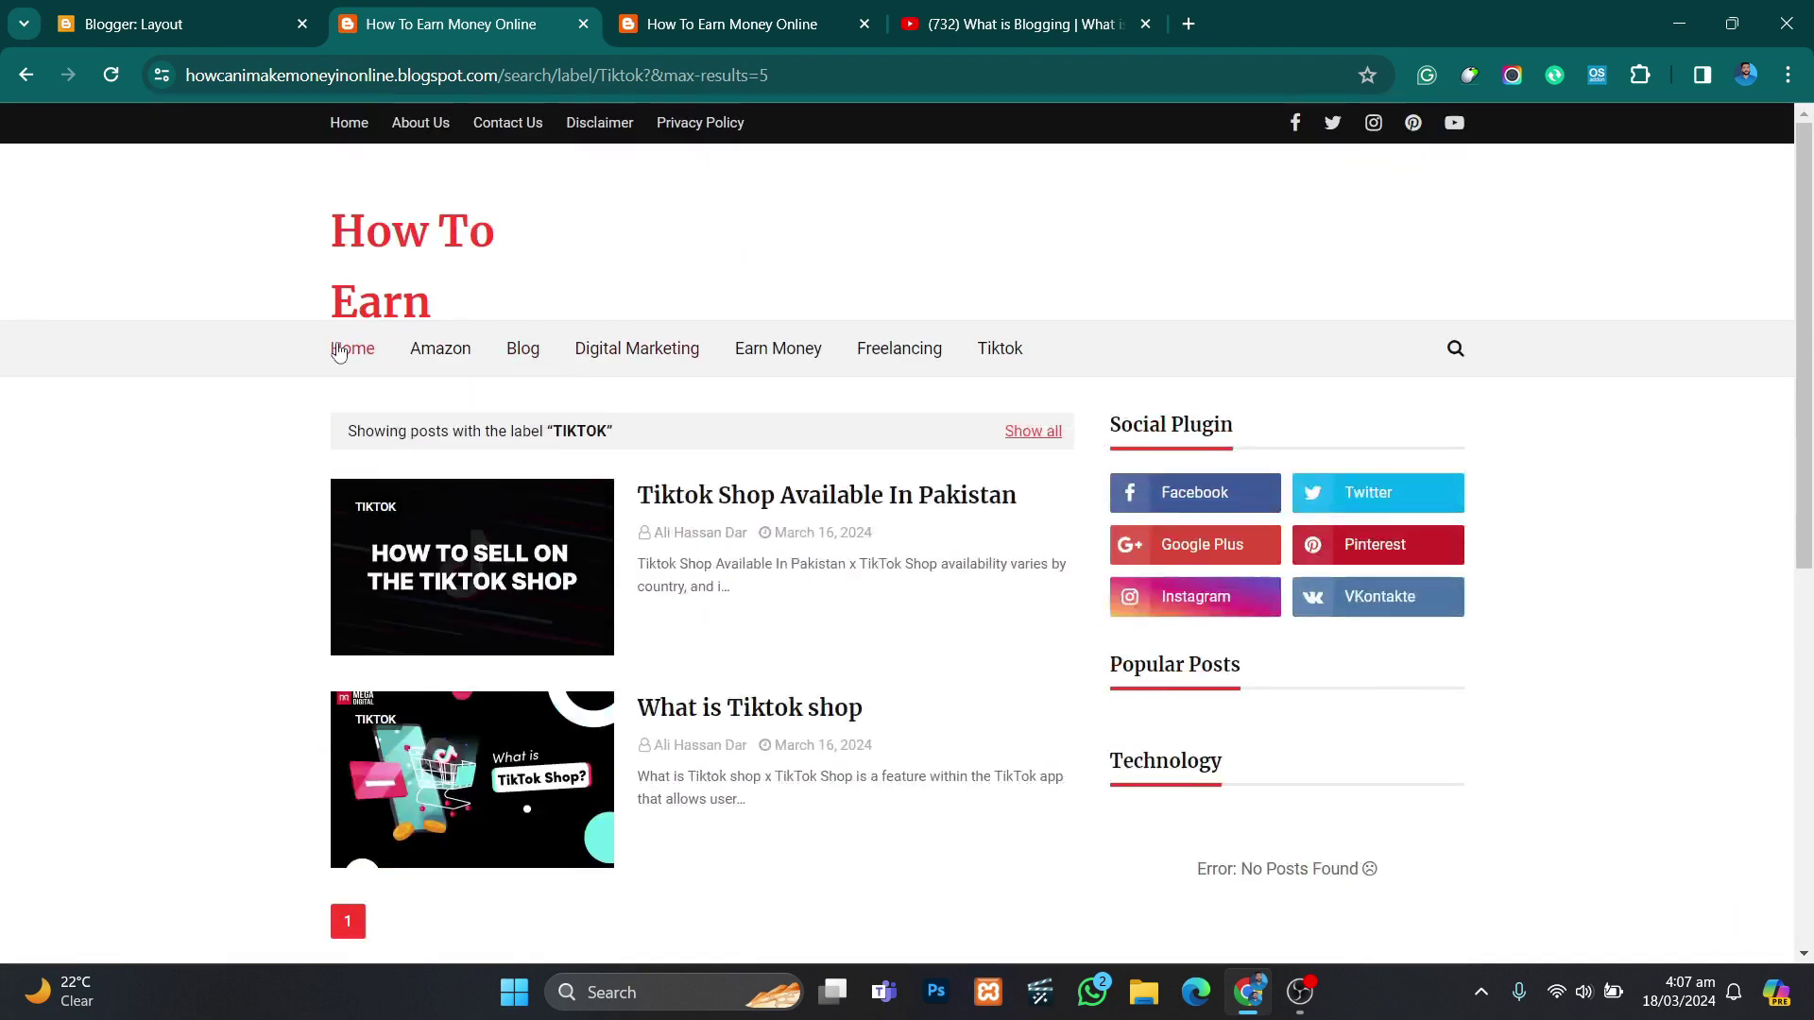
Step: Back in the Blogger layout, open the Social Plugin gadget's configuration and review its social link items
scroll(915, 341, "down", 2)
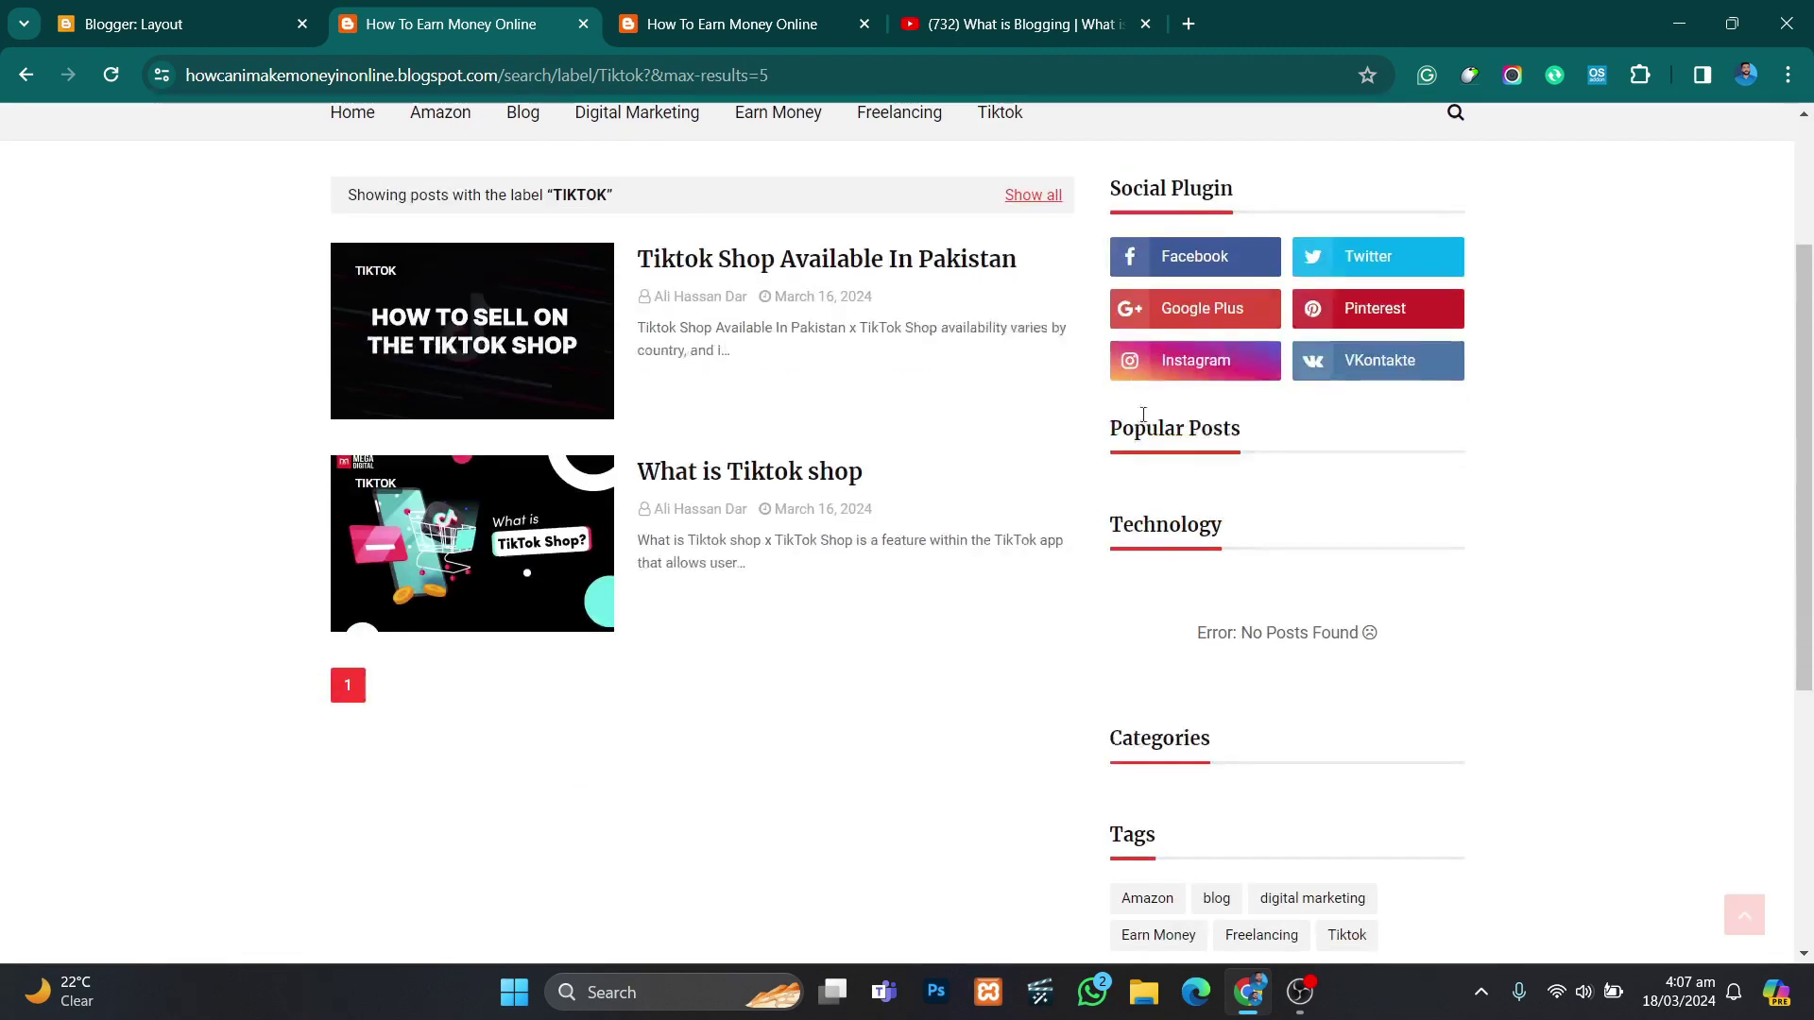
scroll(1238, 378, "down", 1)
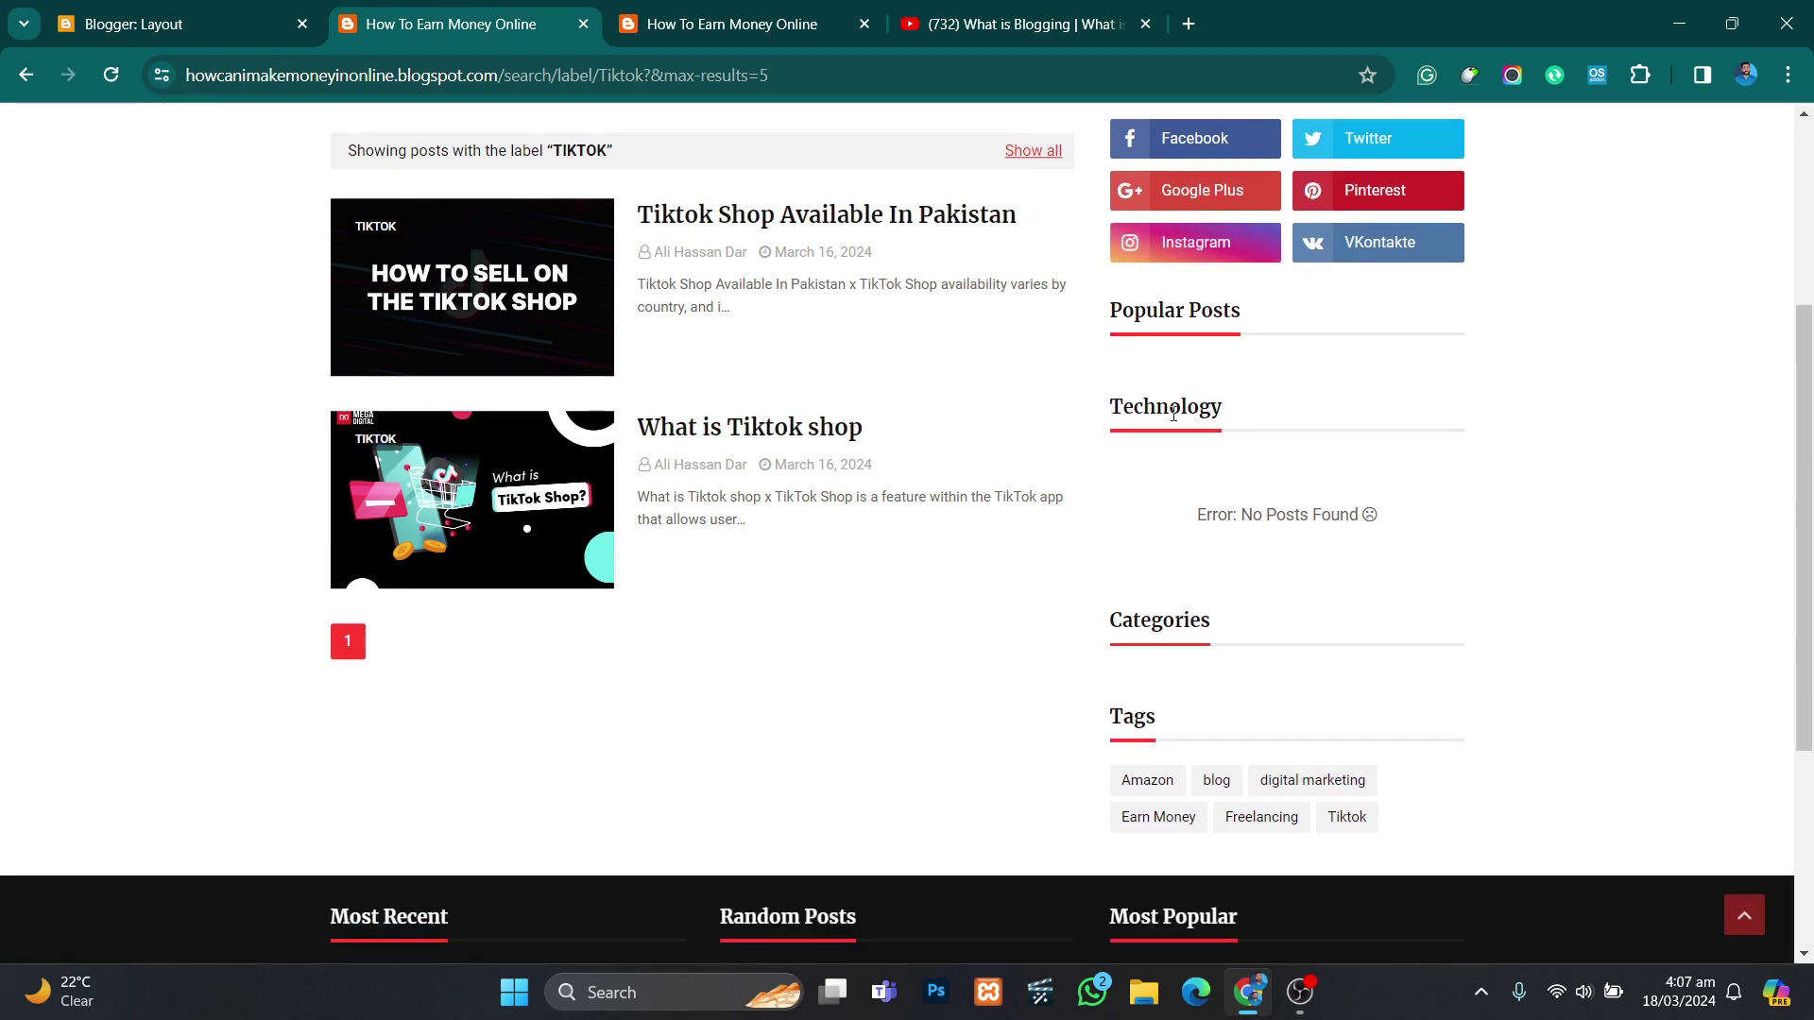
left_click(179, 24)
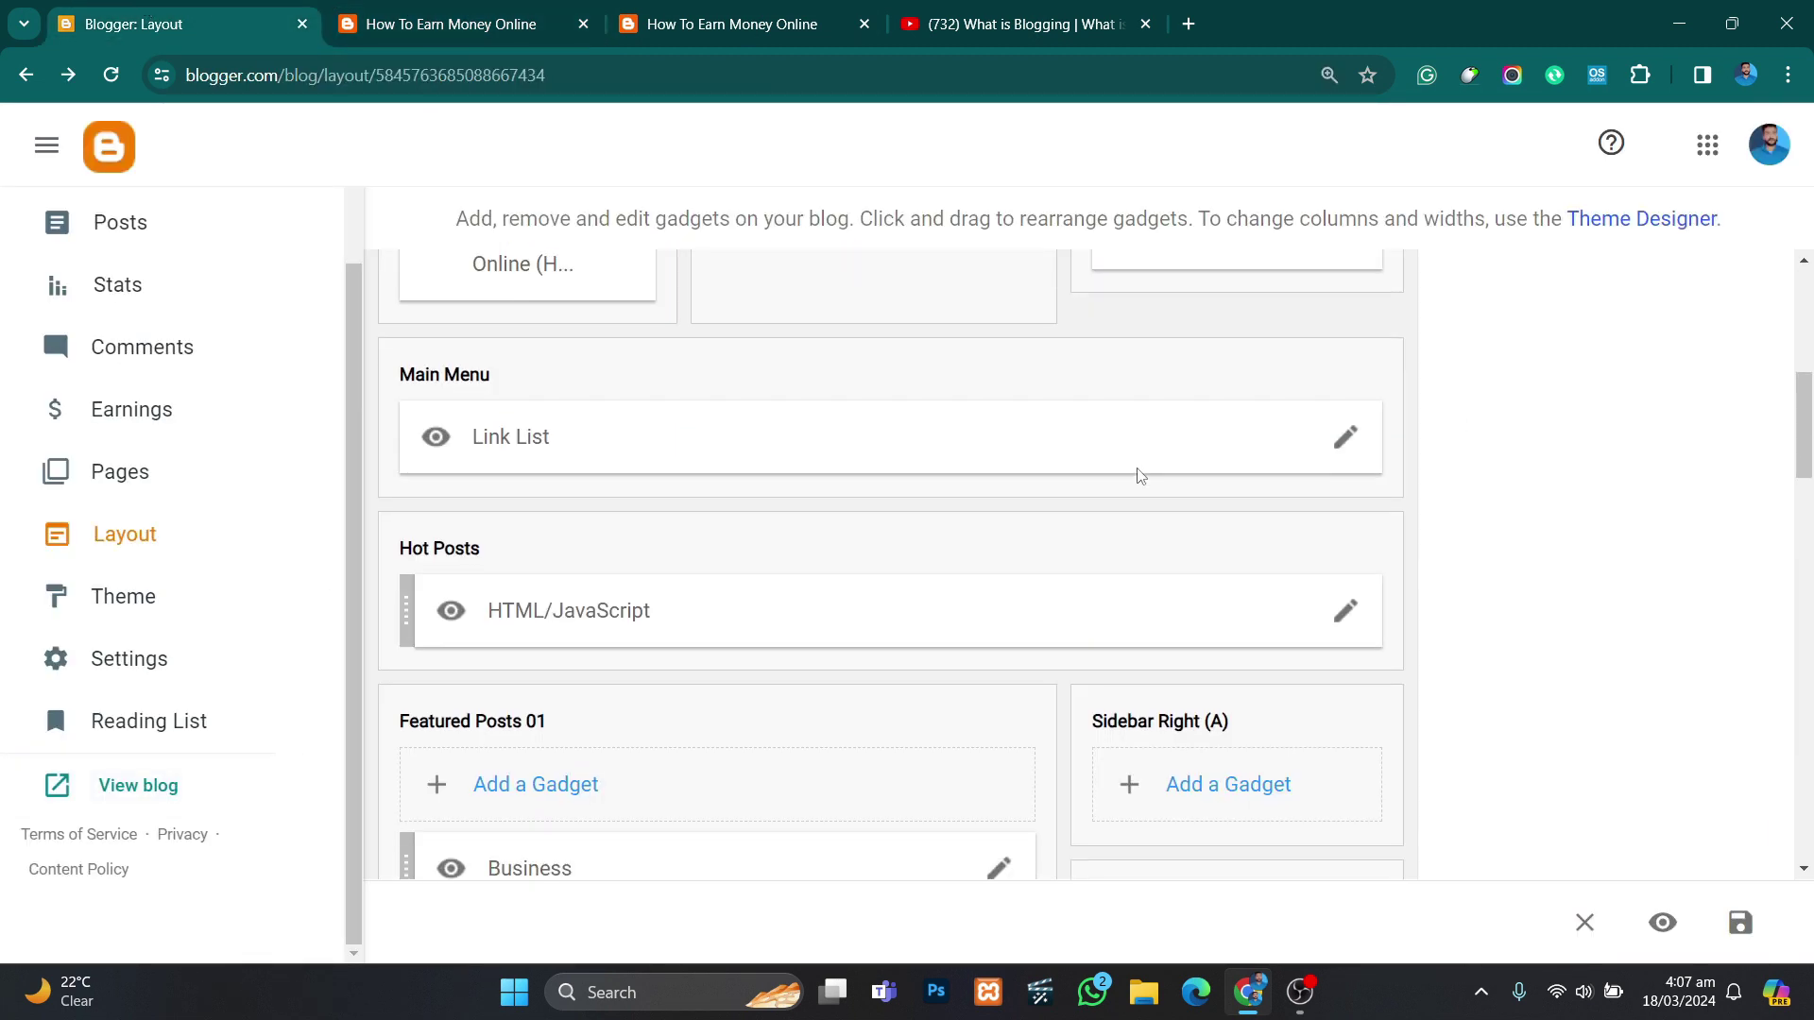
scroll(1066, 449, "down", 3)
scroll(1066, 448, "down", 3)
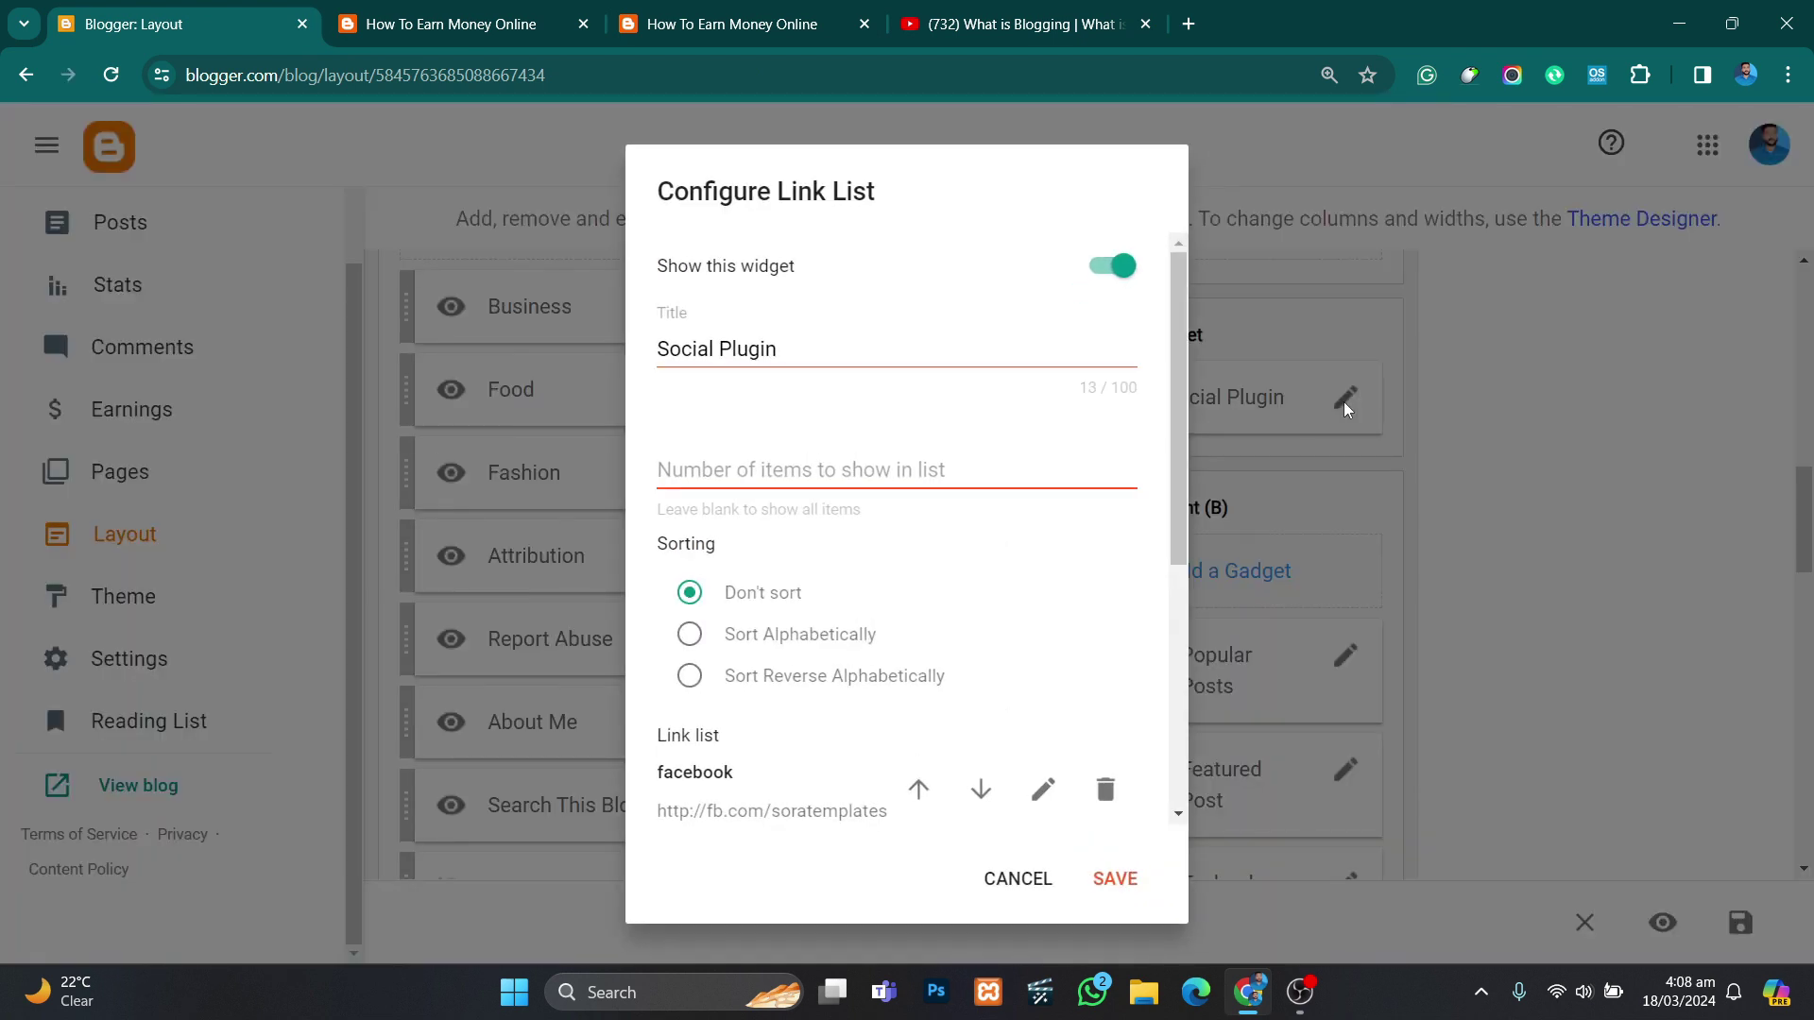
scroll(851, 491, "down", 3)
scroll(830, 516, "down", 1)
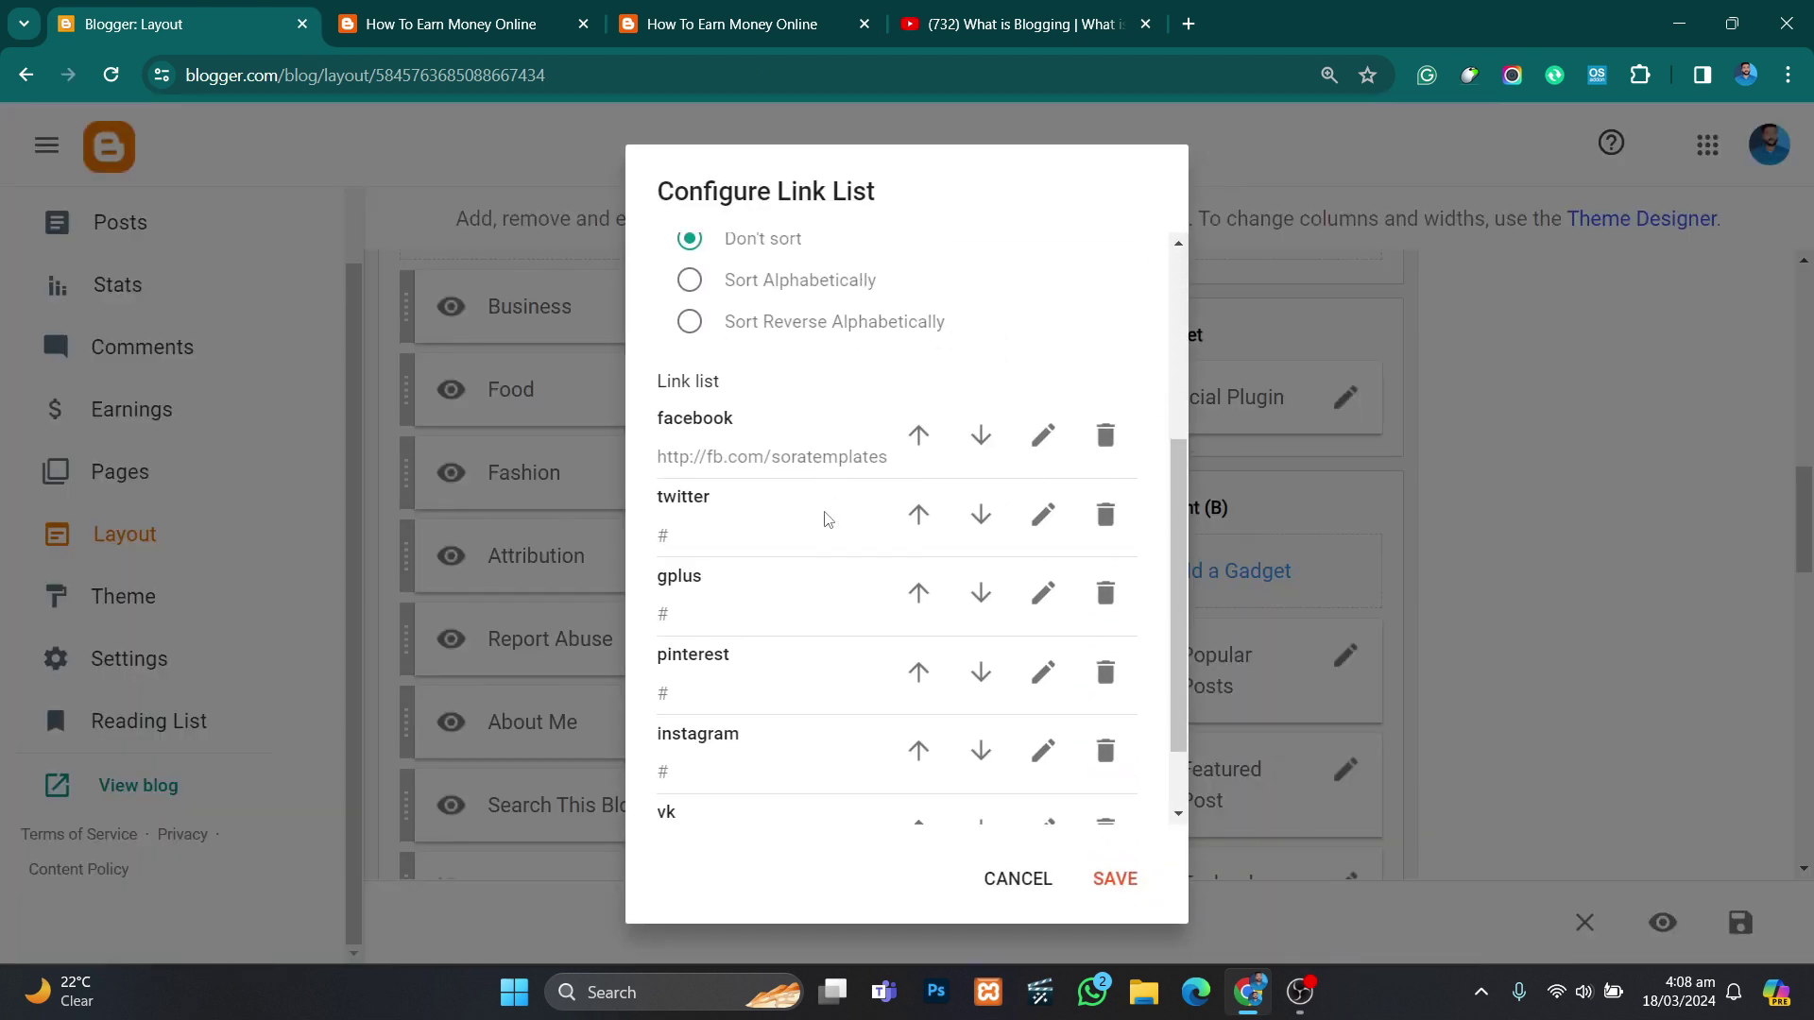
scroll(828, 519, "down", 1)
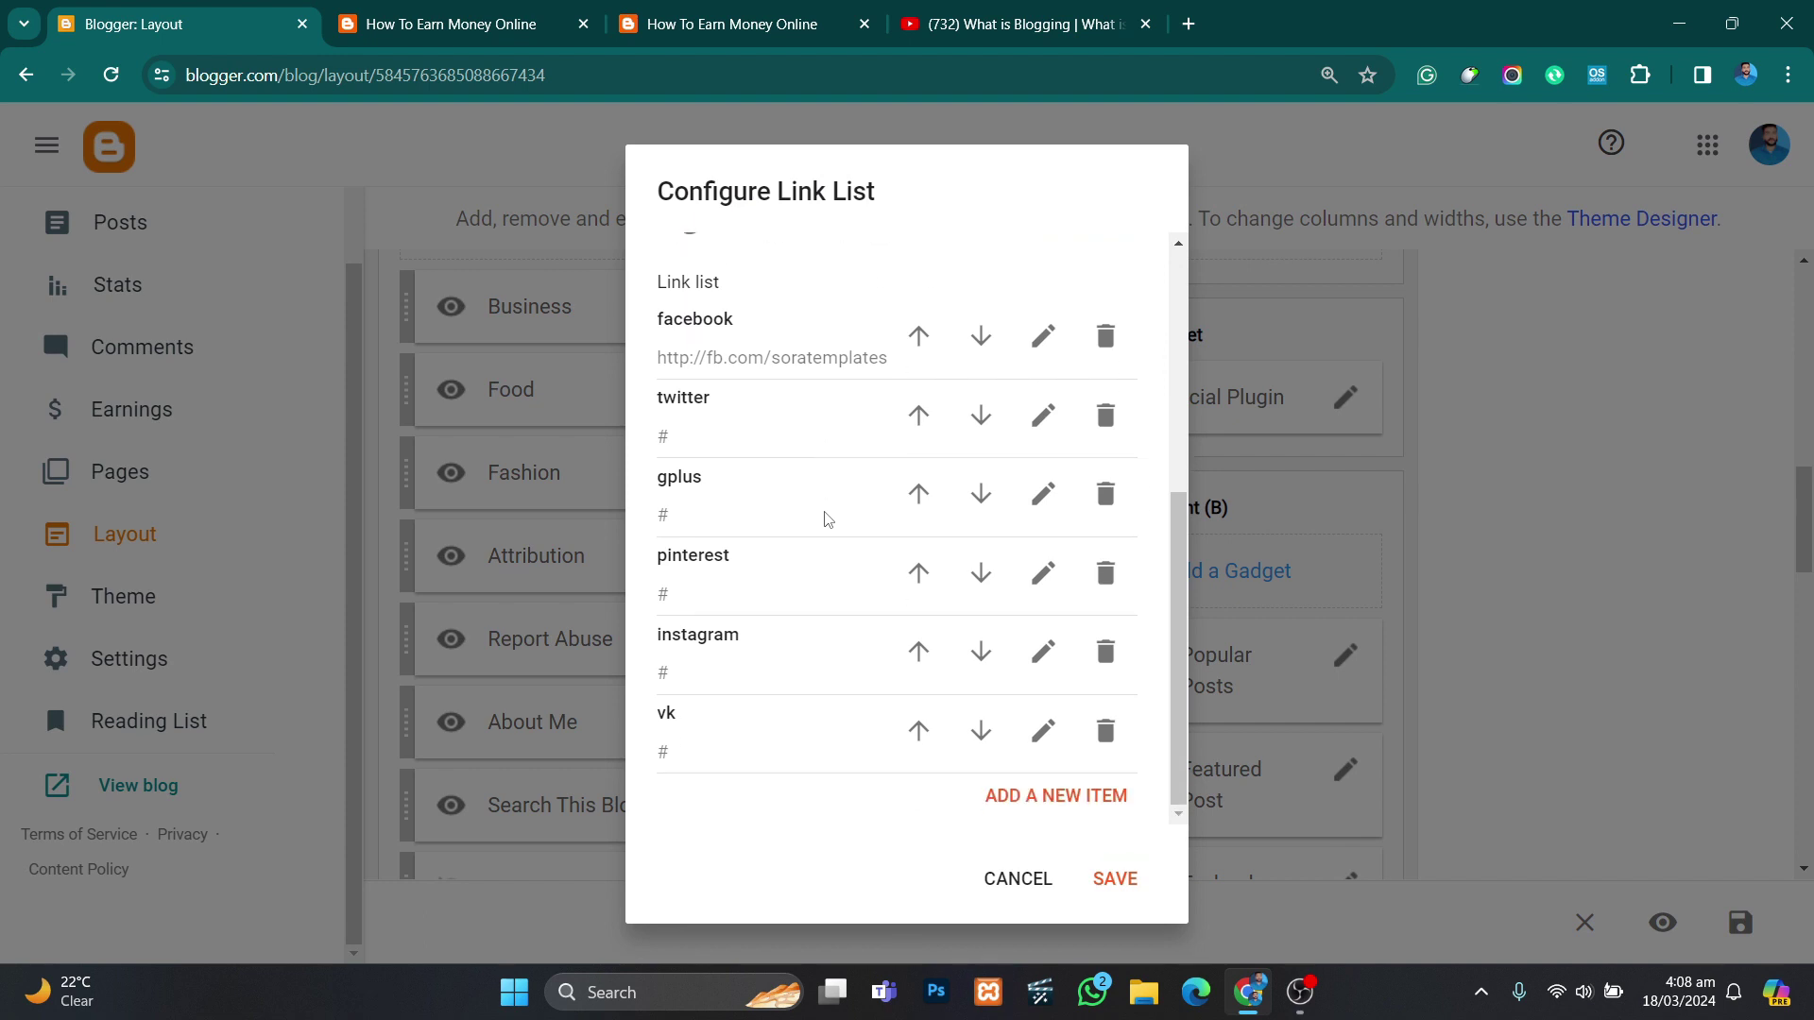
scroll(821, 598, "up", 3)
scroll(807, 581, "down", 2)
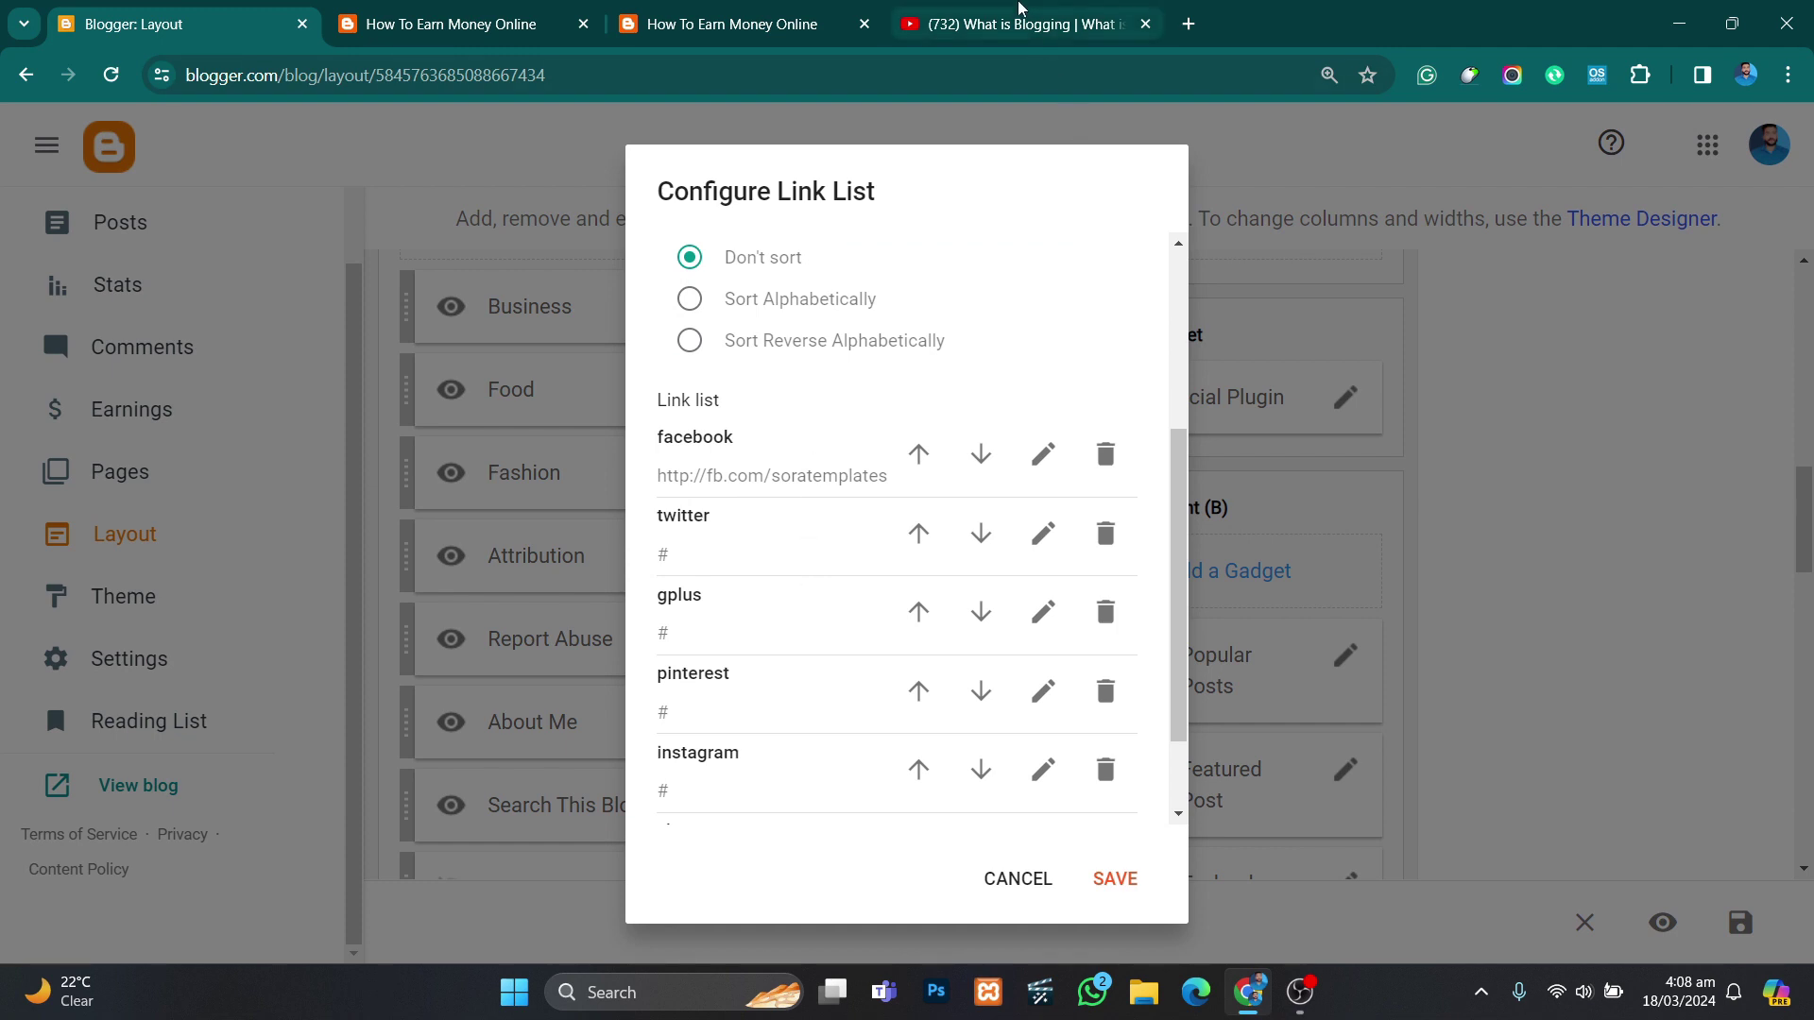
Step: Switch to YouTube, go to the Geeky Academy channel and show the social links in its About details
left_click(1020, 24)
left_click(428, 551)
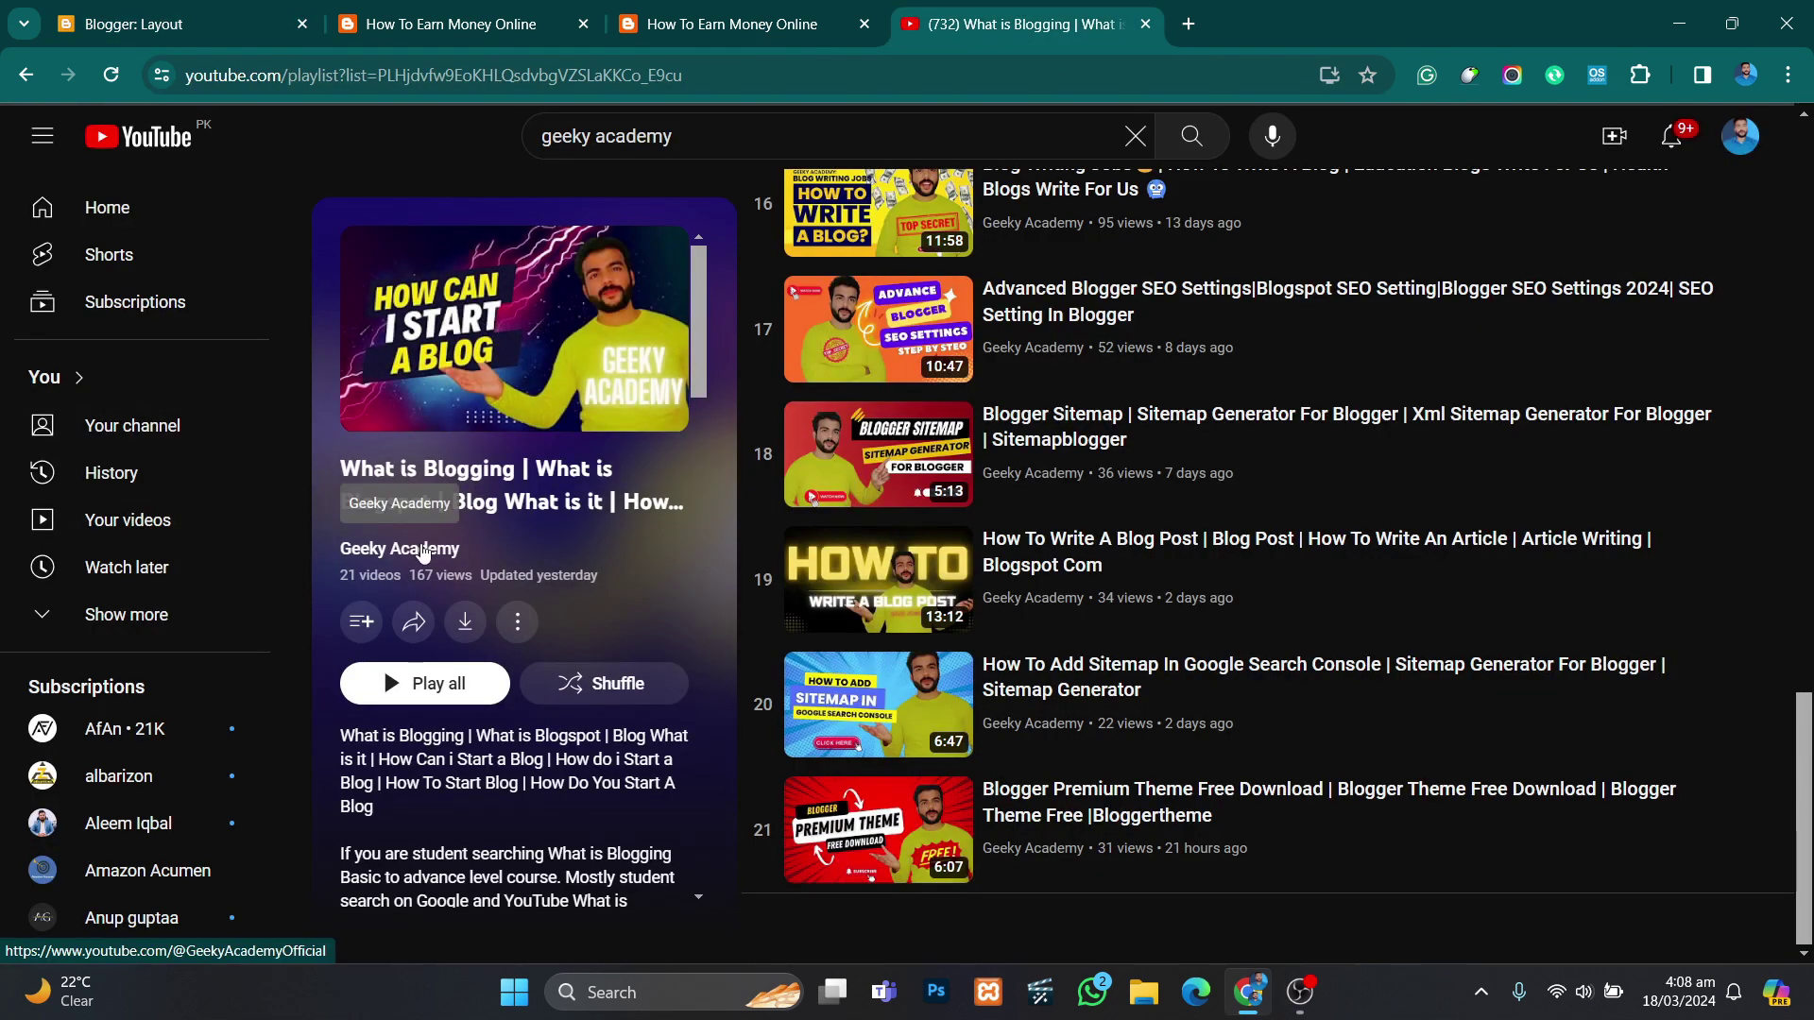
scroll(842, 371, "down", 3)
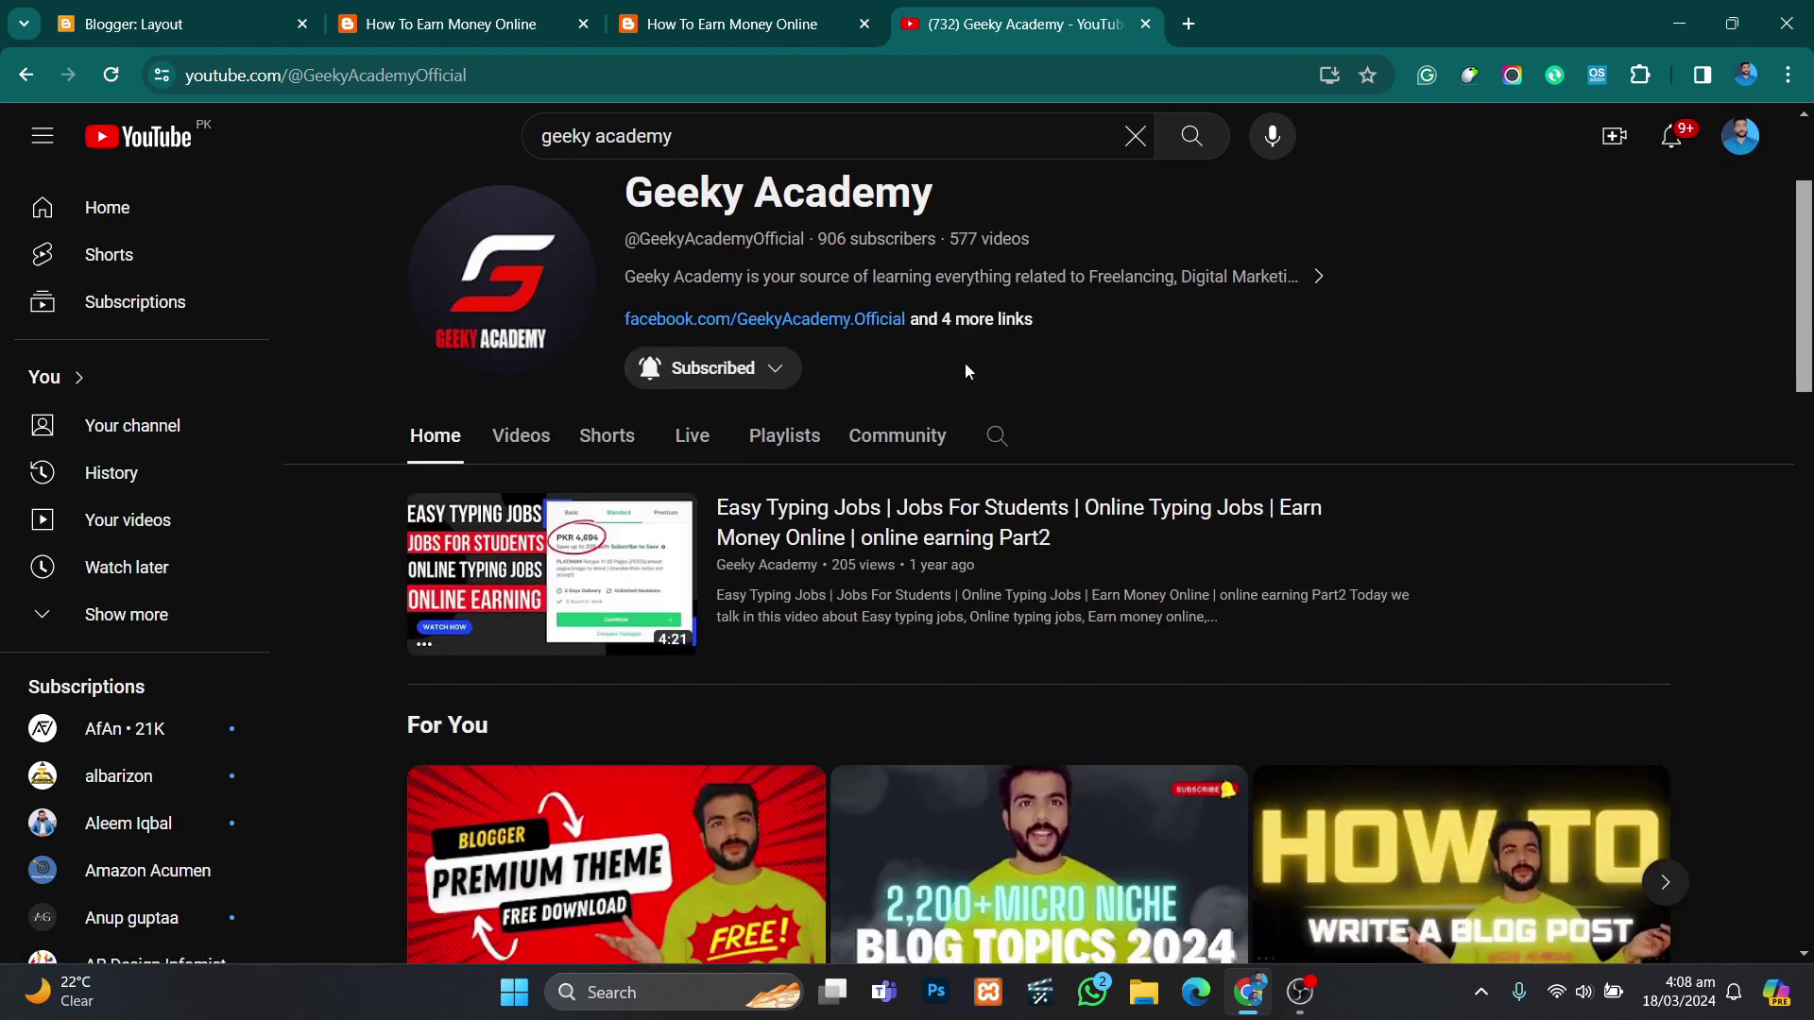
left_click(979, 326)
scroll(896, 388, "down", 5)
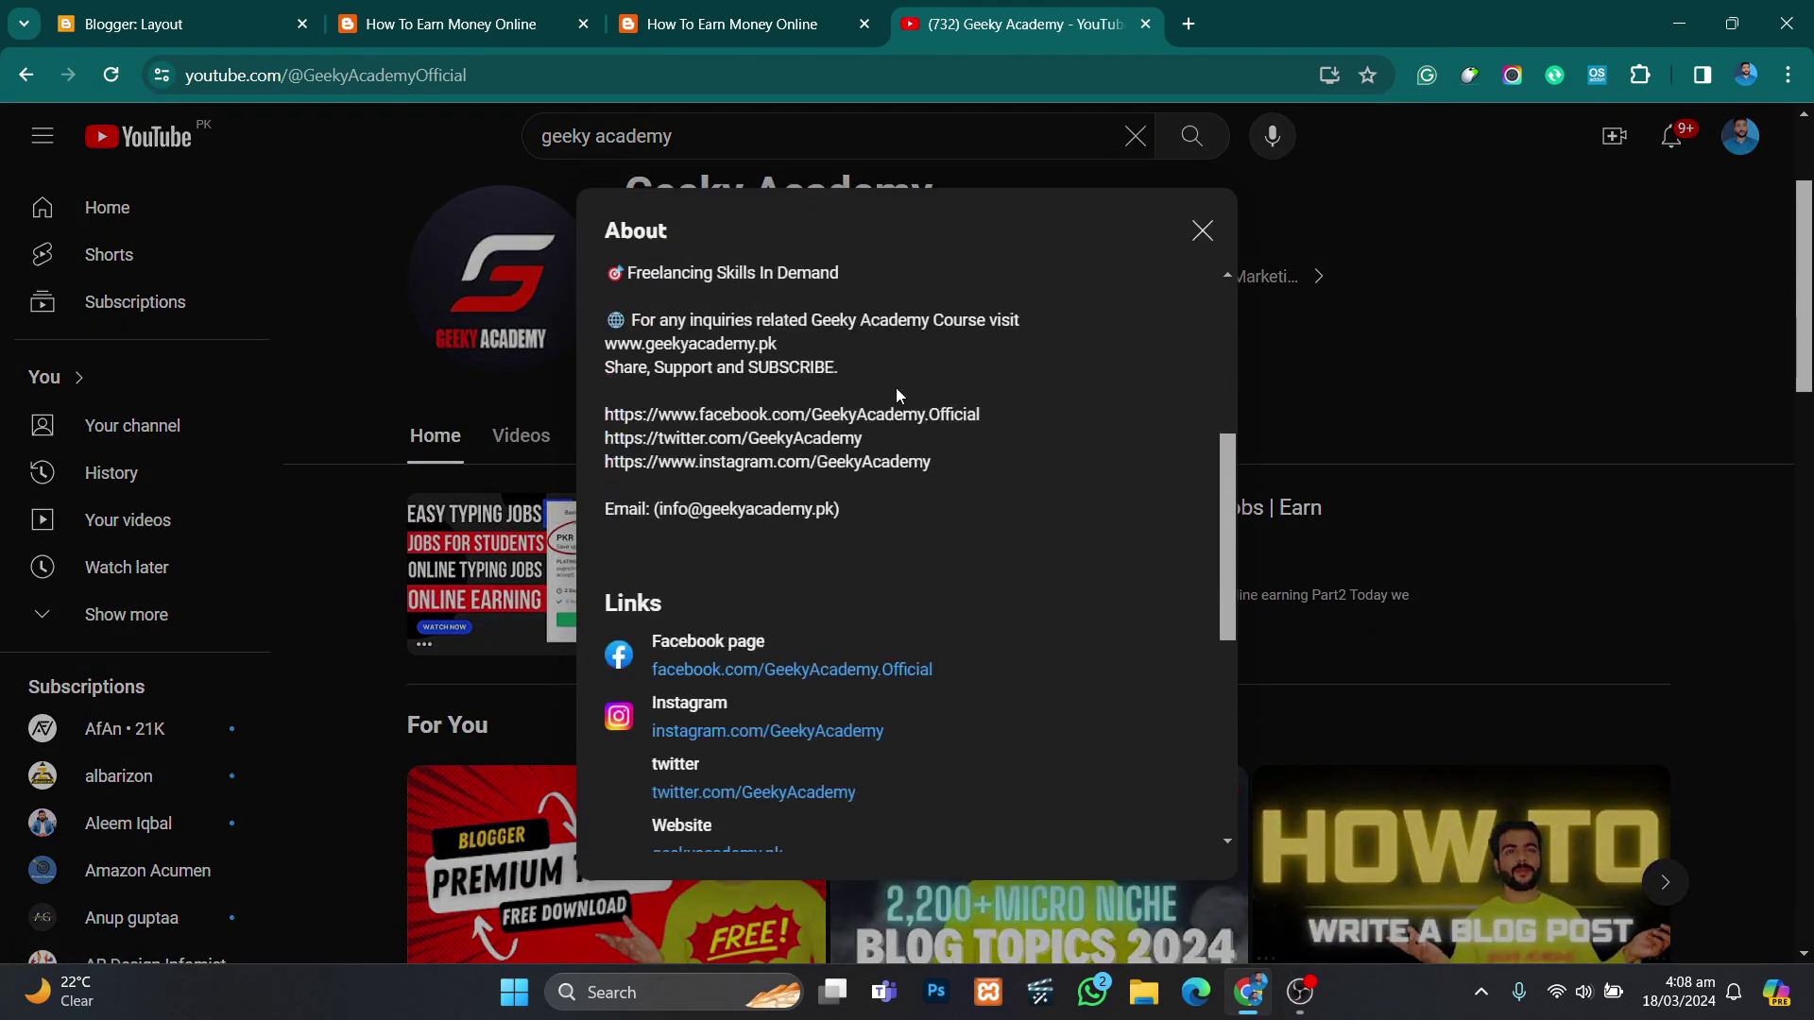
Step: Open the channel's Facebook page, Instagram and twitter links from the About details
left_click(844, 391)
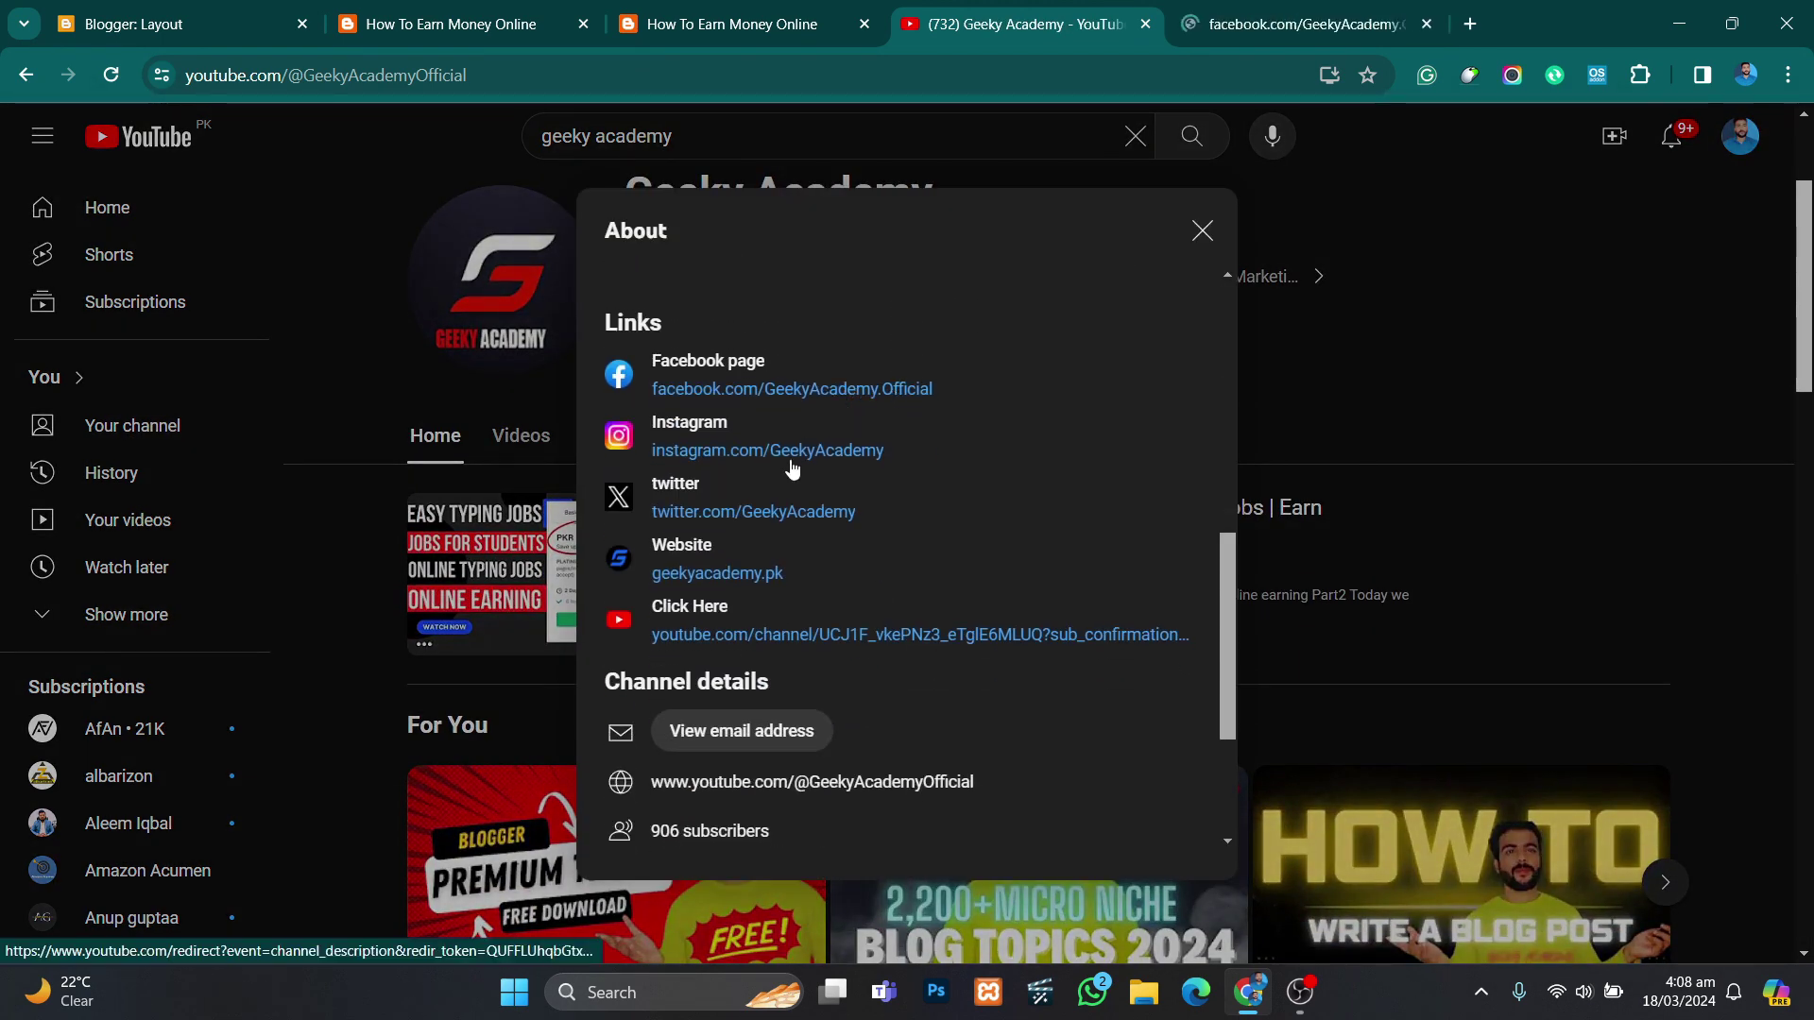
left_click(792, 451)
left_click(781, 513)
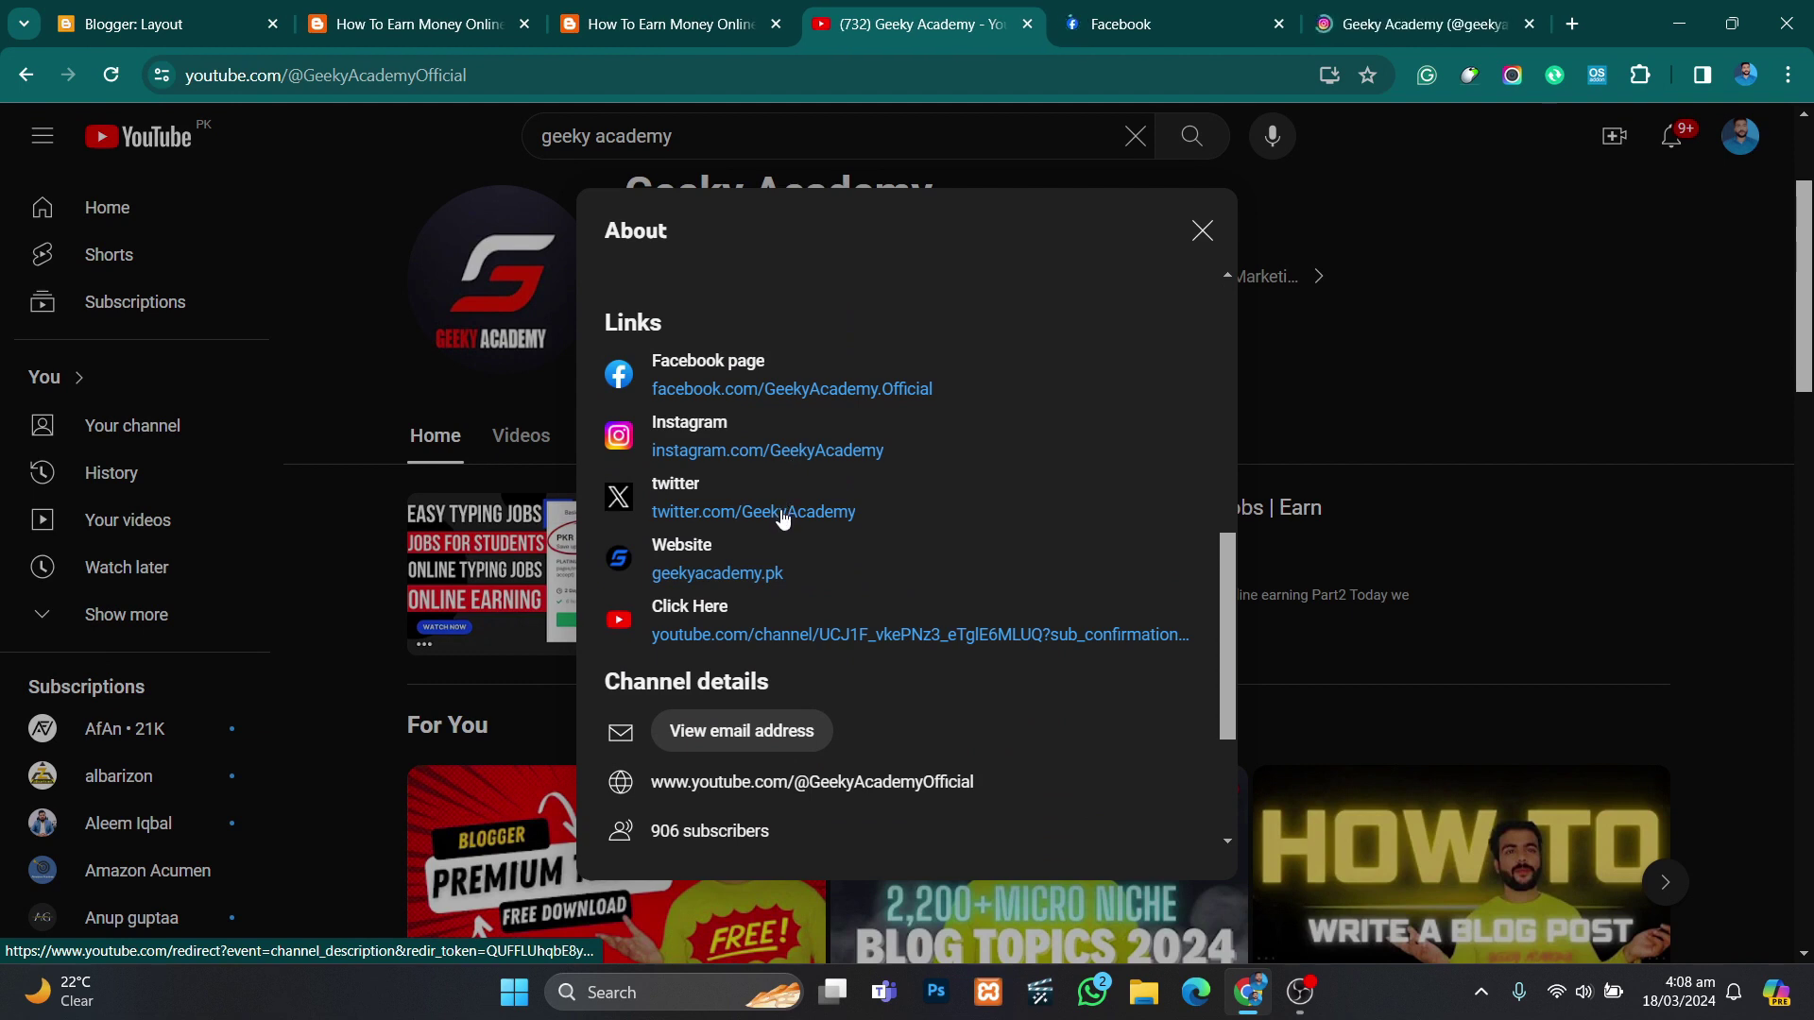
left_click(753, 635)
scroll(846, 496, "down", 3)
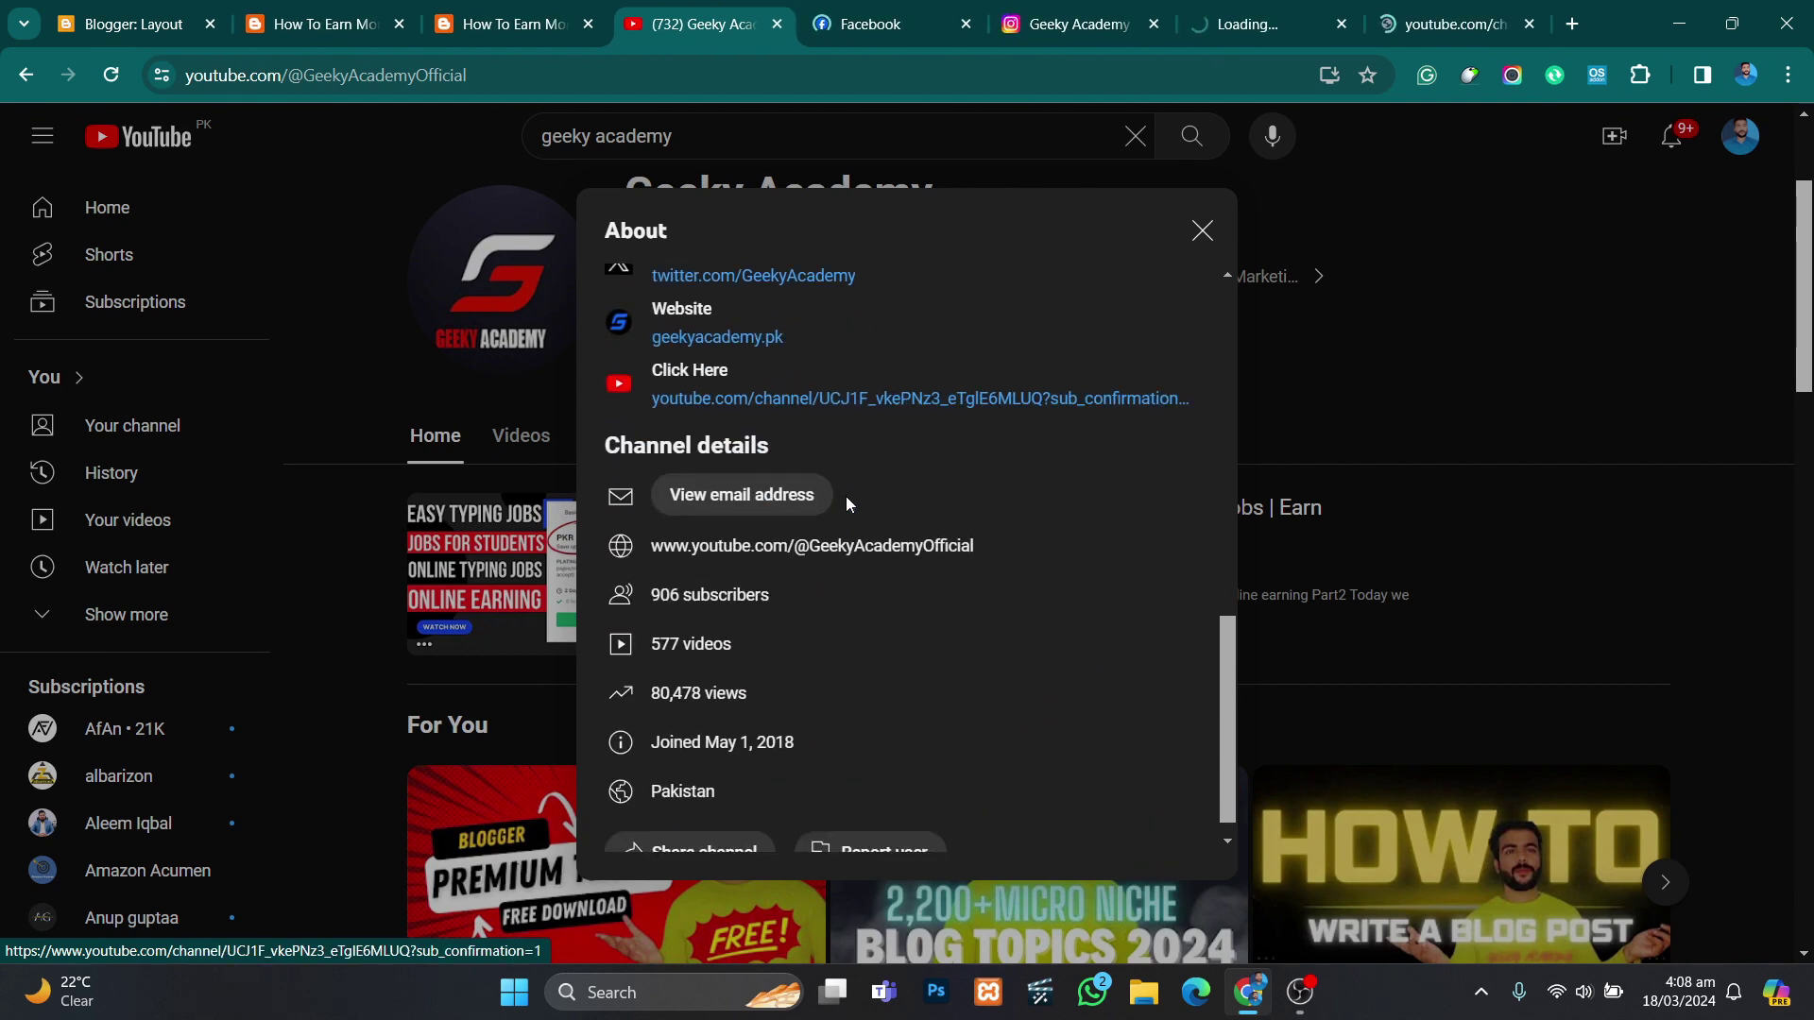
left_click(1572, 26)
type("tiktok.com/@geekyacademy")
key("Return")
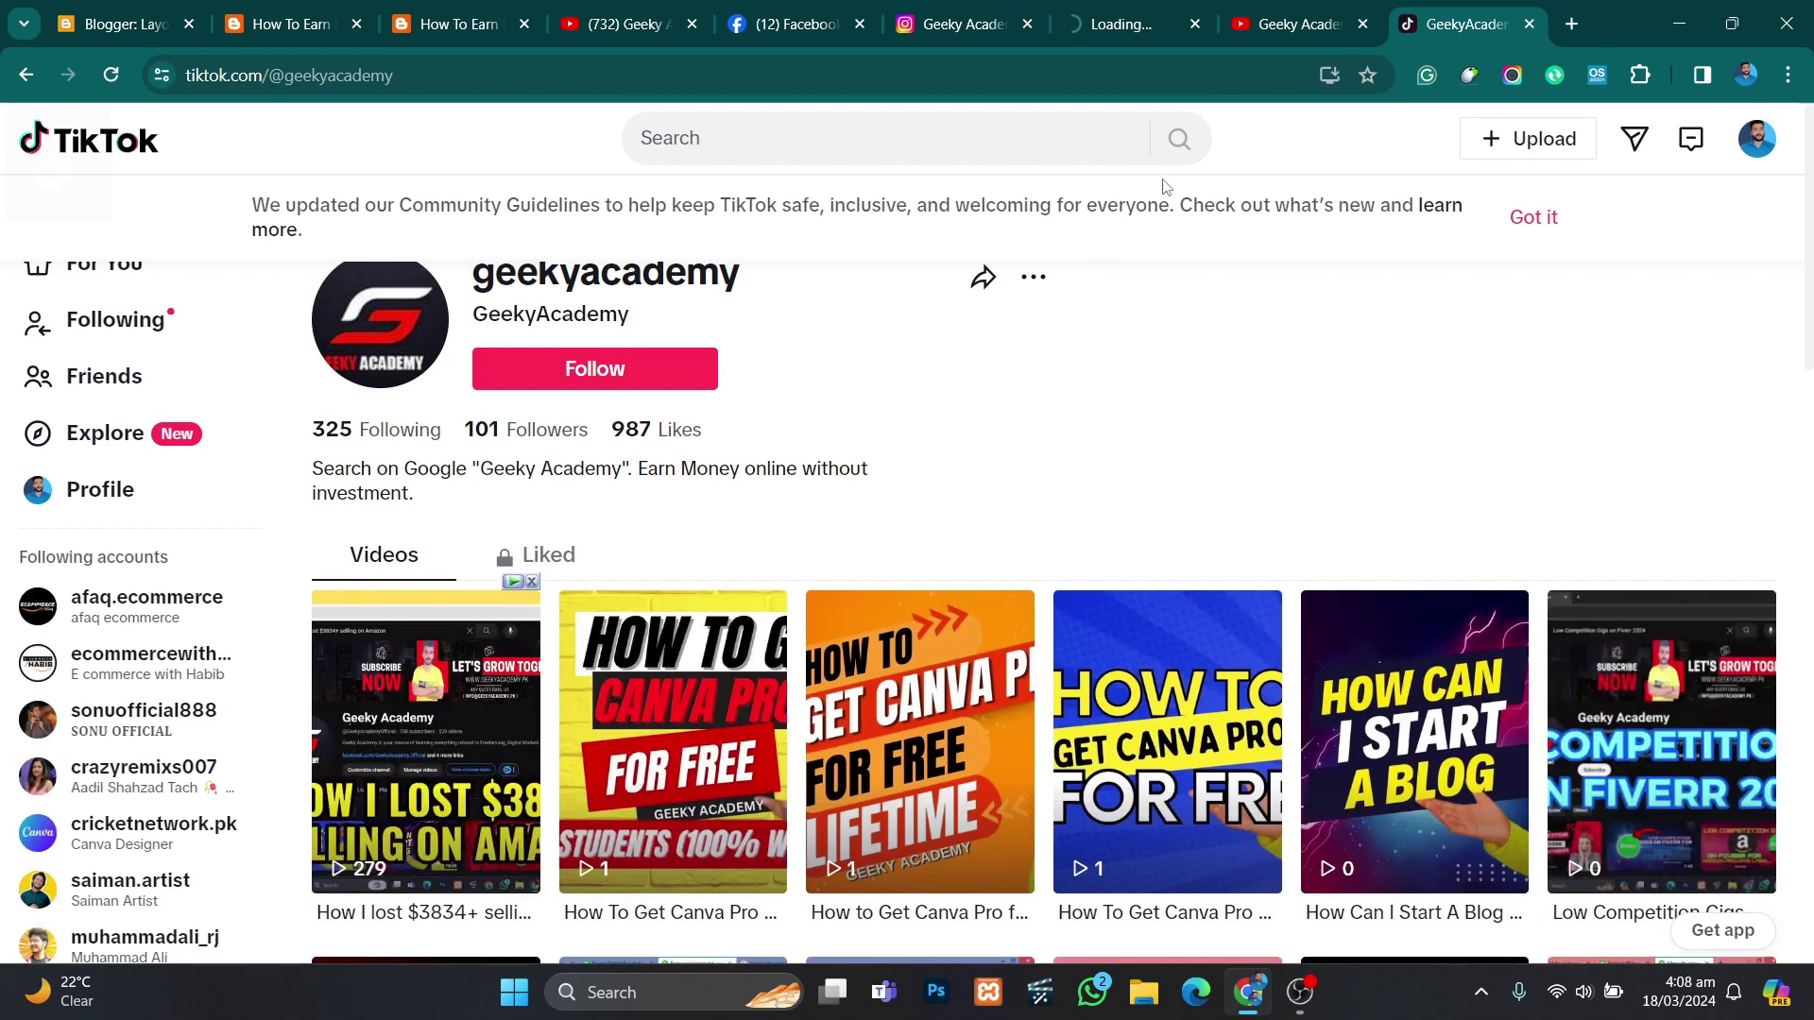
Step: Copy the Geeky Academy Facebook page's address and return to the Blogger link list configuration
left_click(781, 8)
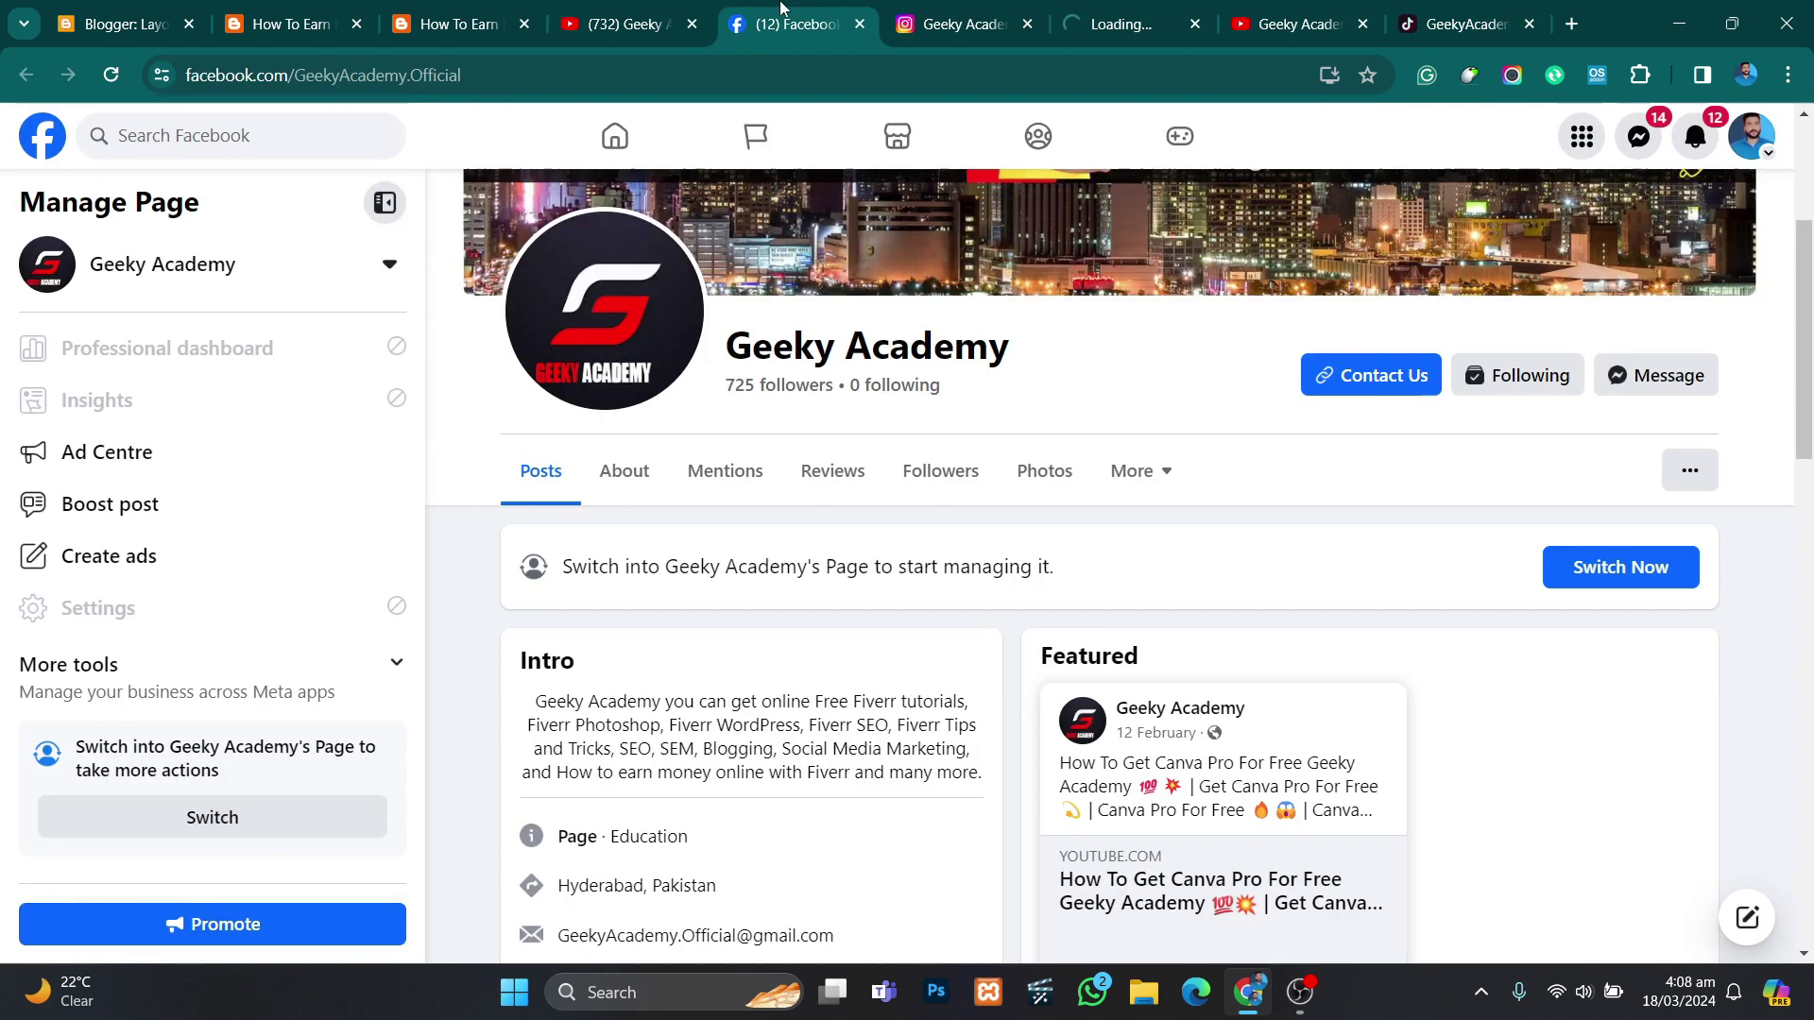
left_click(698, 75)
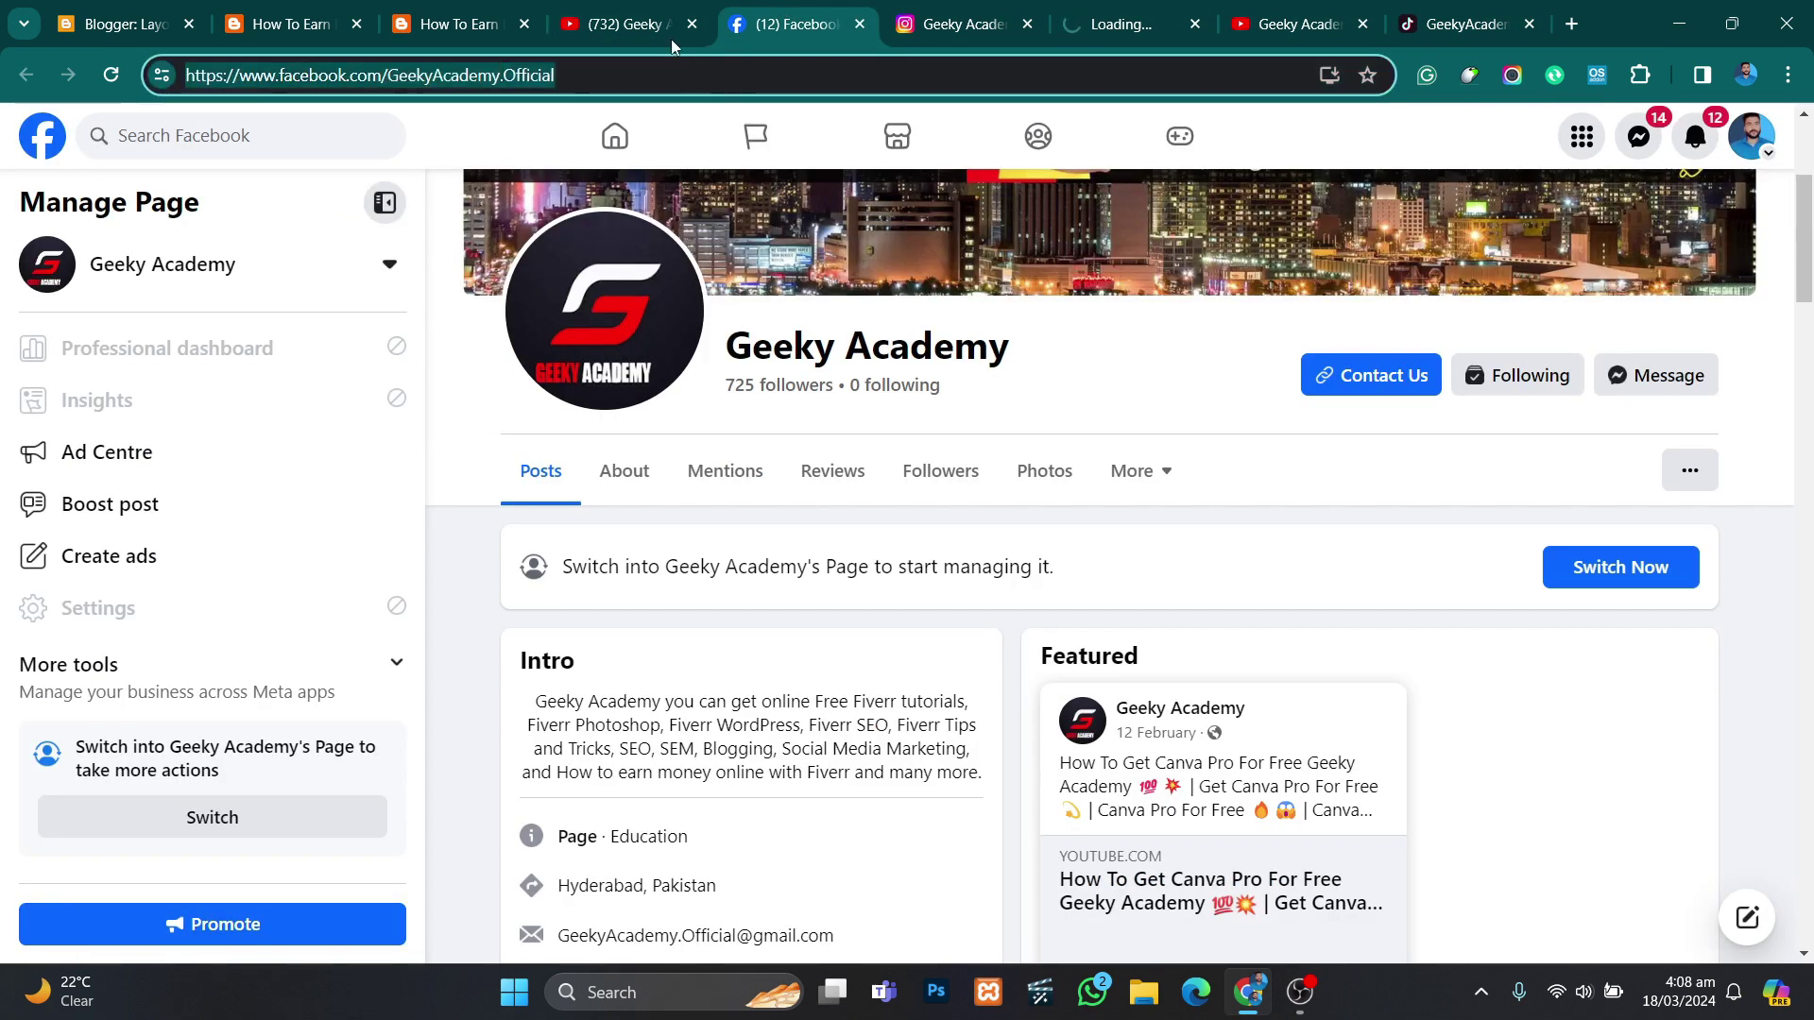
left_click(458, 24)
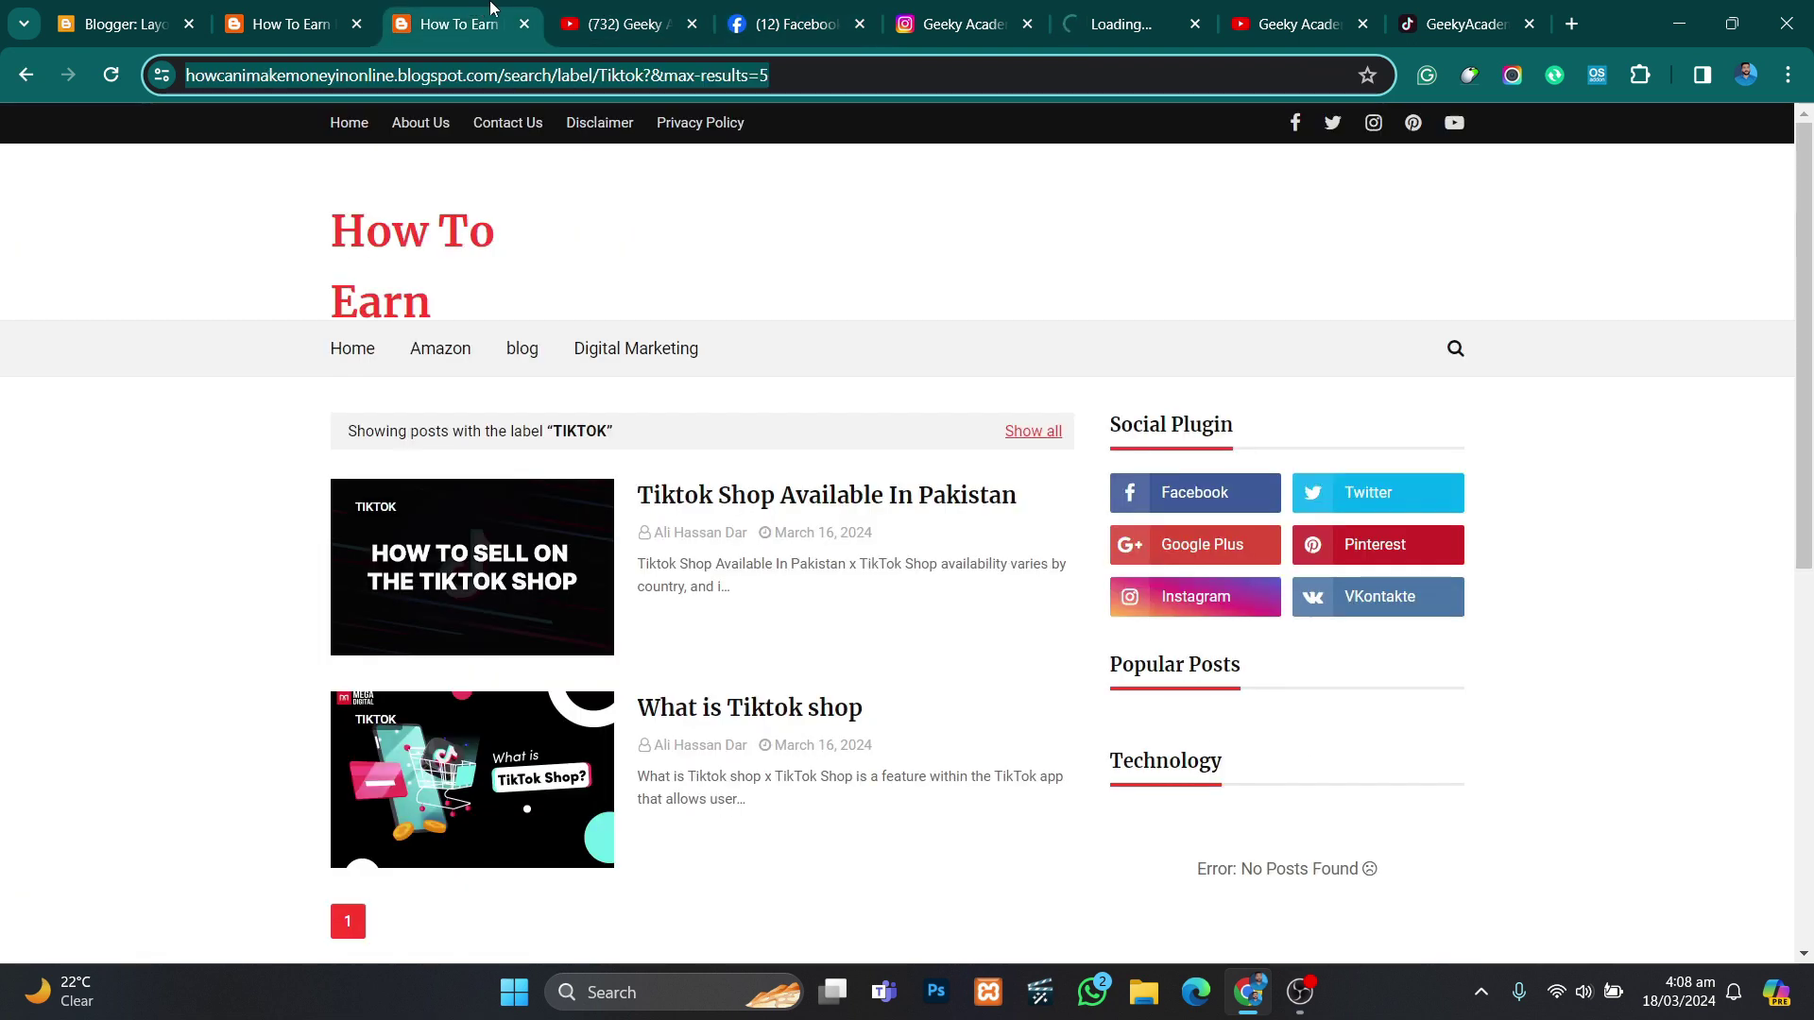
left_click(288, 8)
left_click(85, 8)
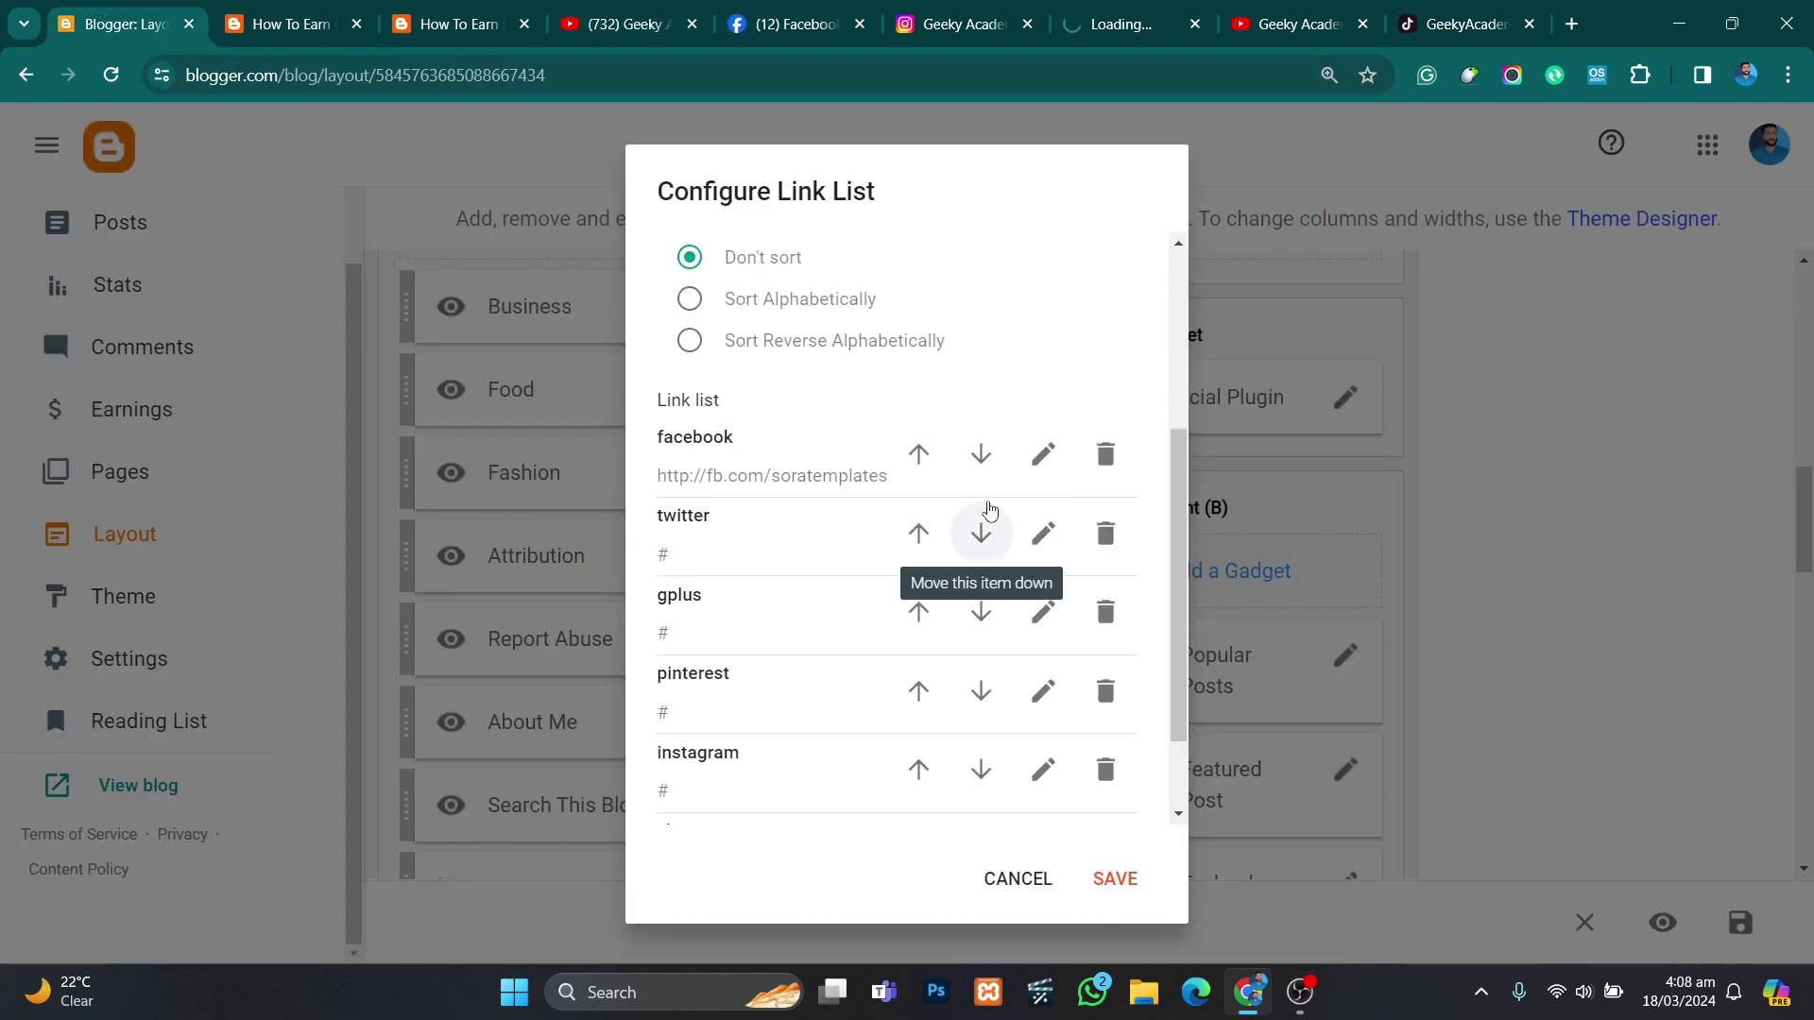
left_click(1043, 454)
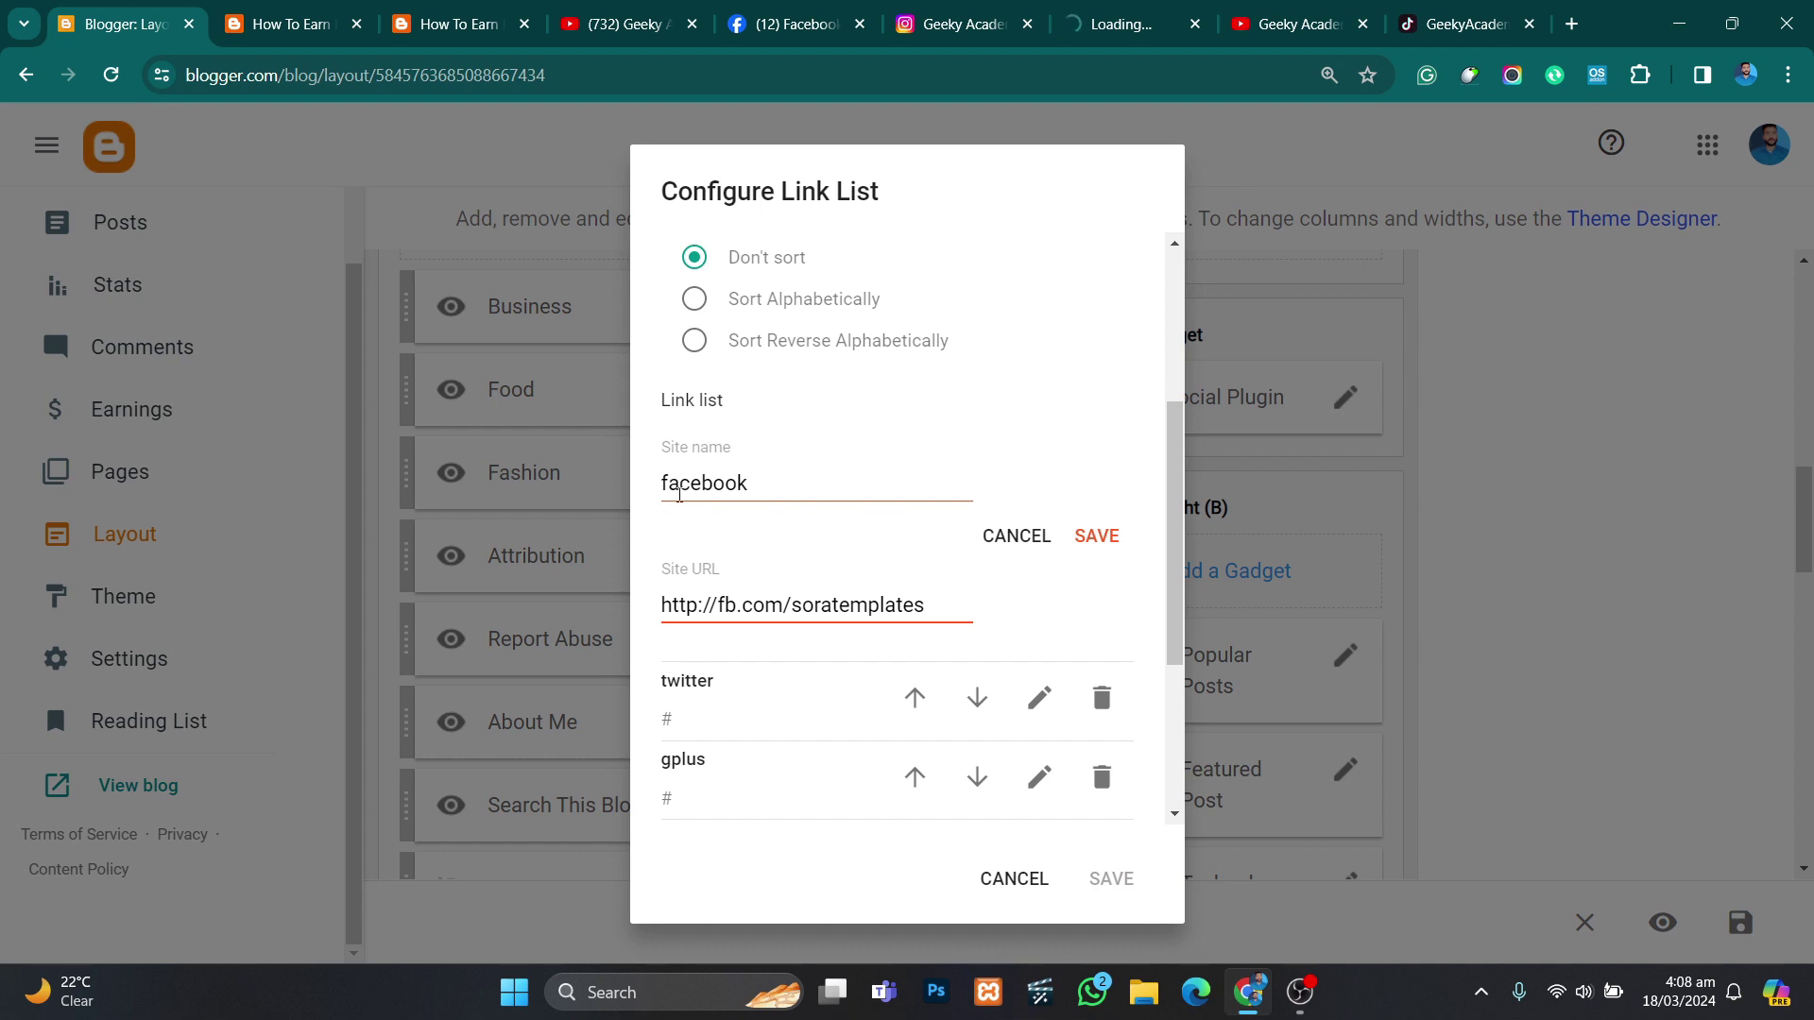
triple_click(927, 611)
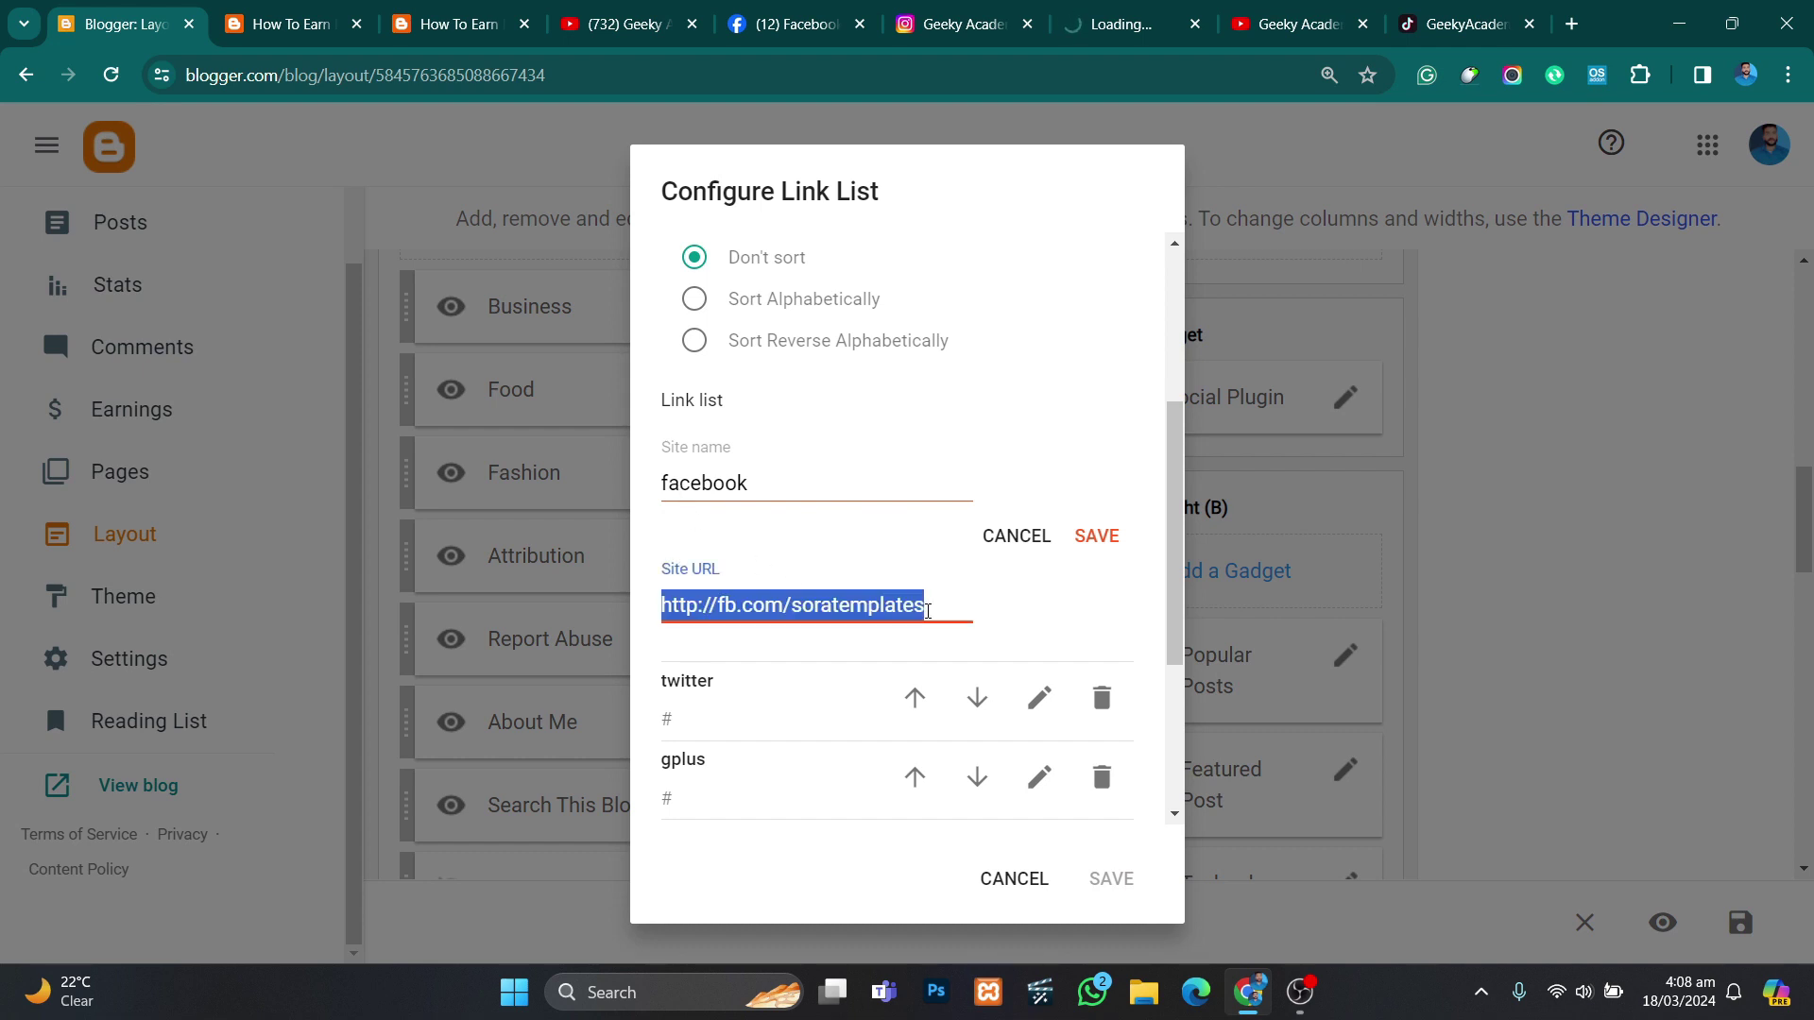
key("BackSpace")
key("ctrl+v")
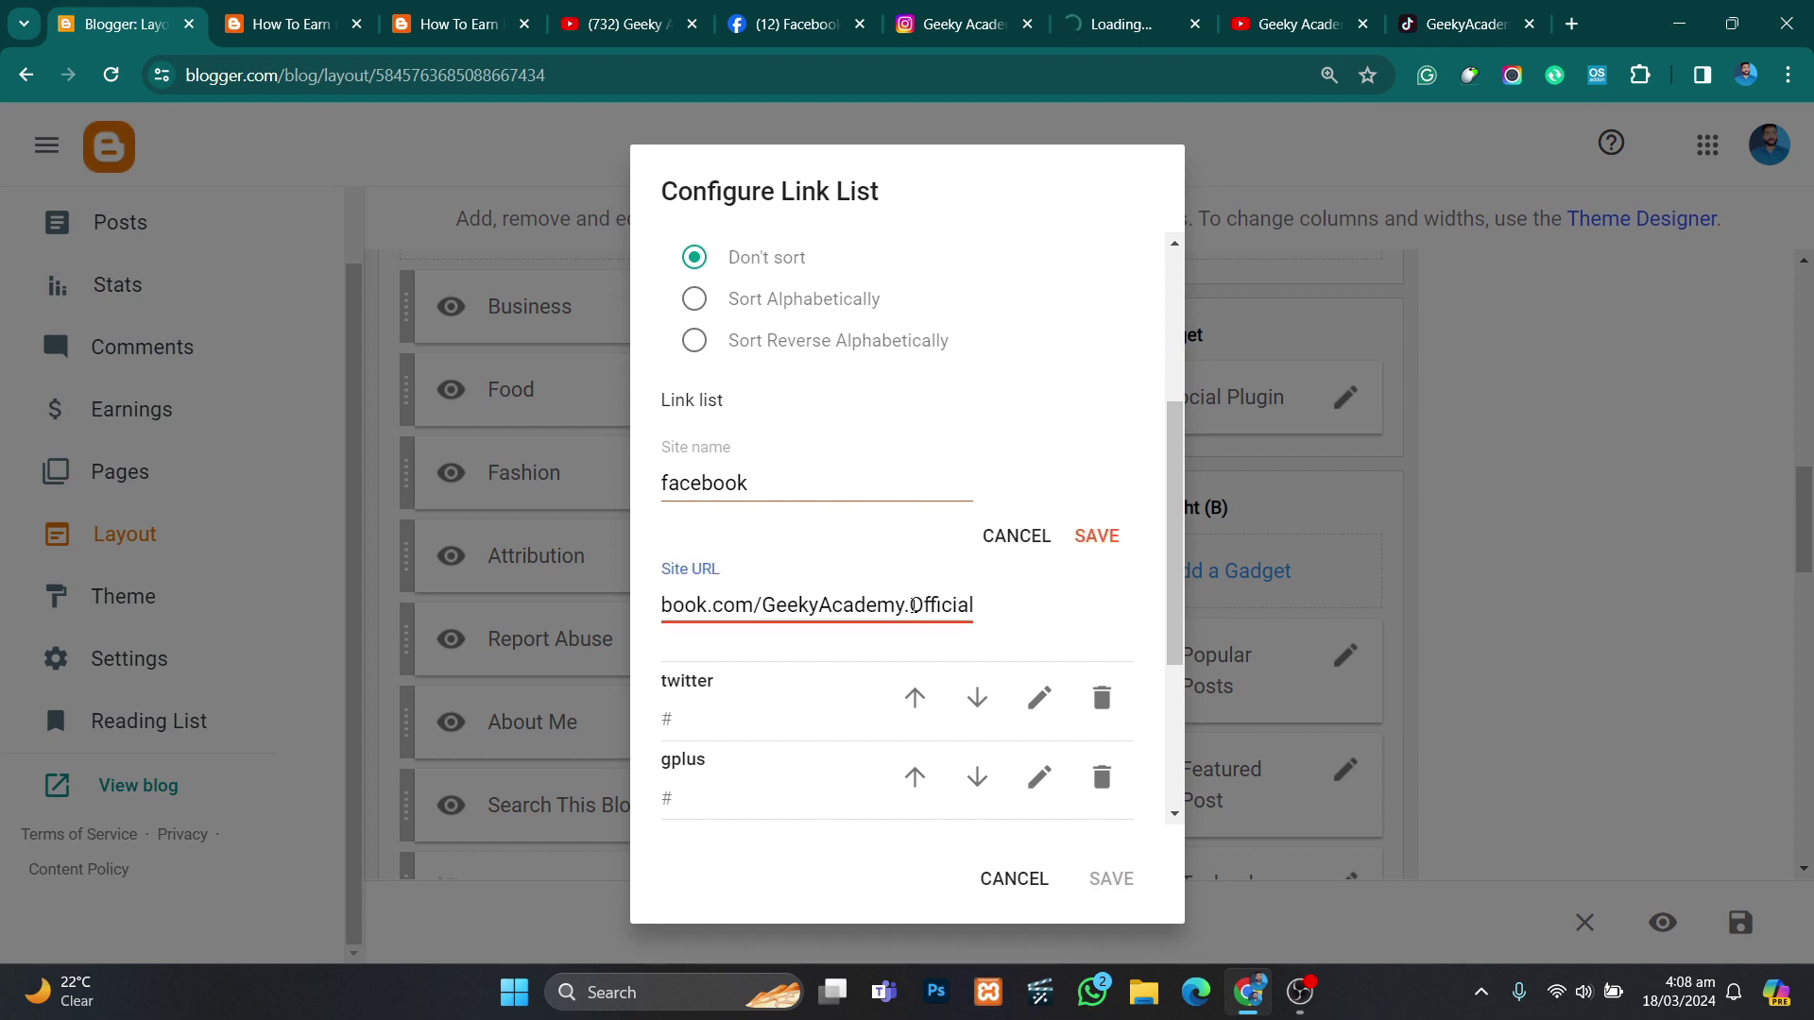
left_click(1094, 538)
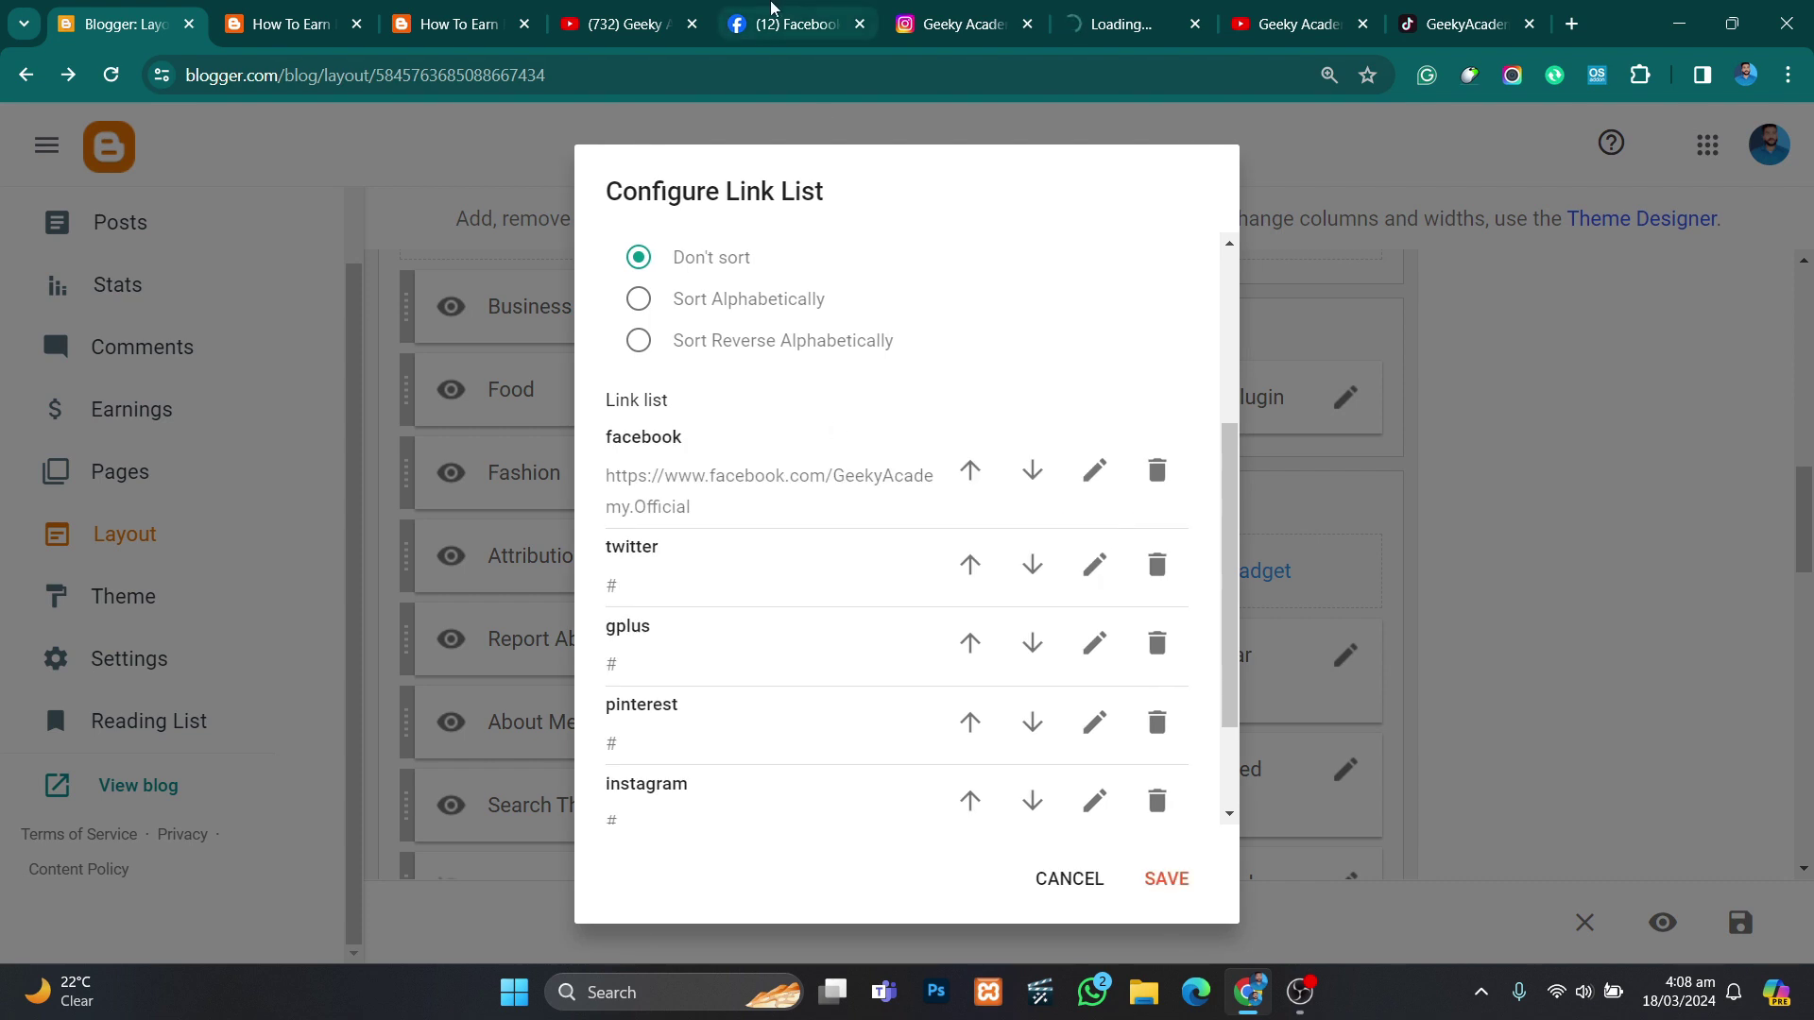
Step: Check the twitter tab, copy the Twitter address from the YouTube channel's About details and return to the Blogger link list
left_click_drag(1124, 23, 870, 31)
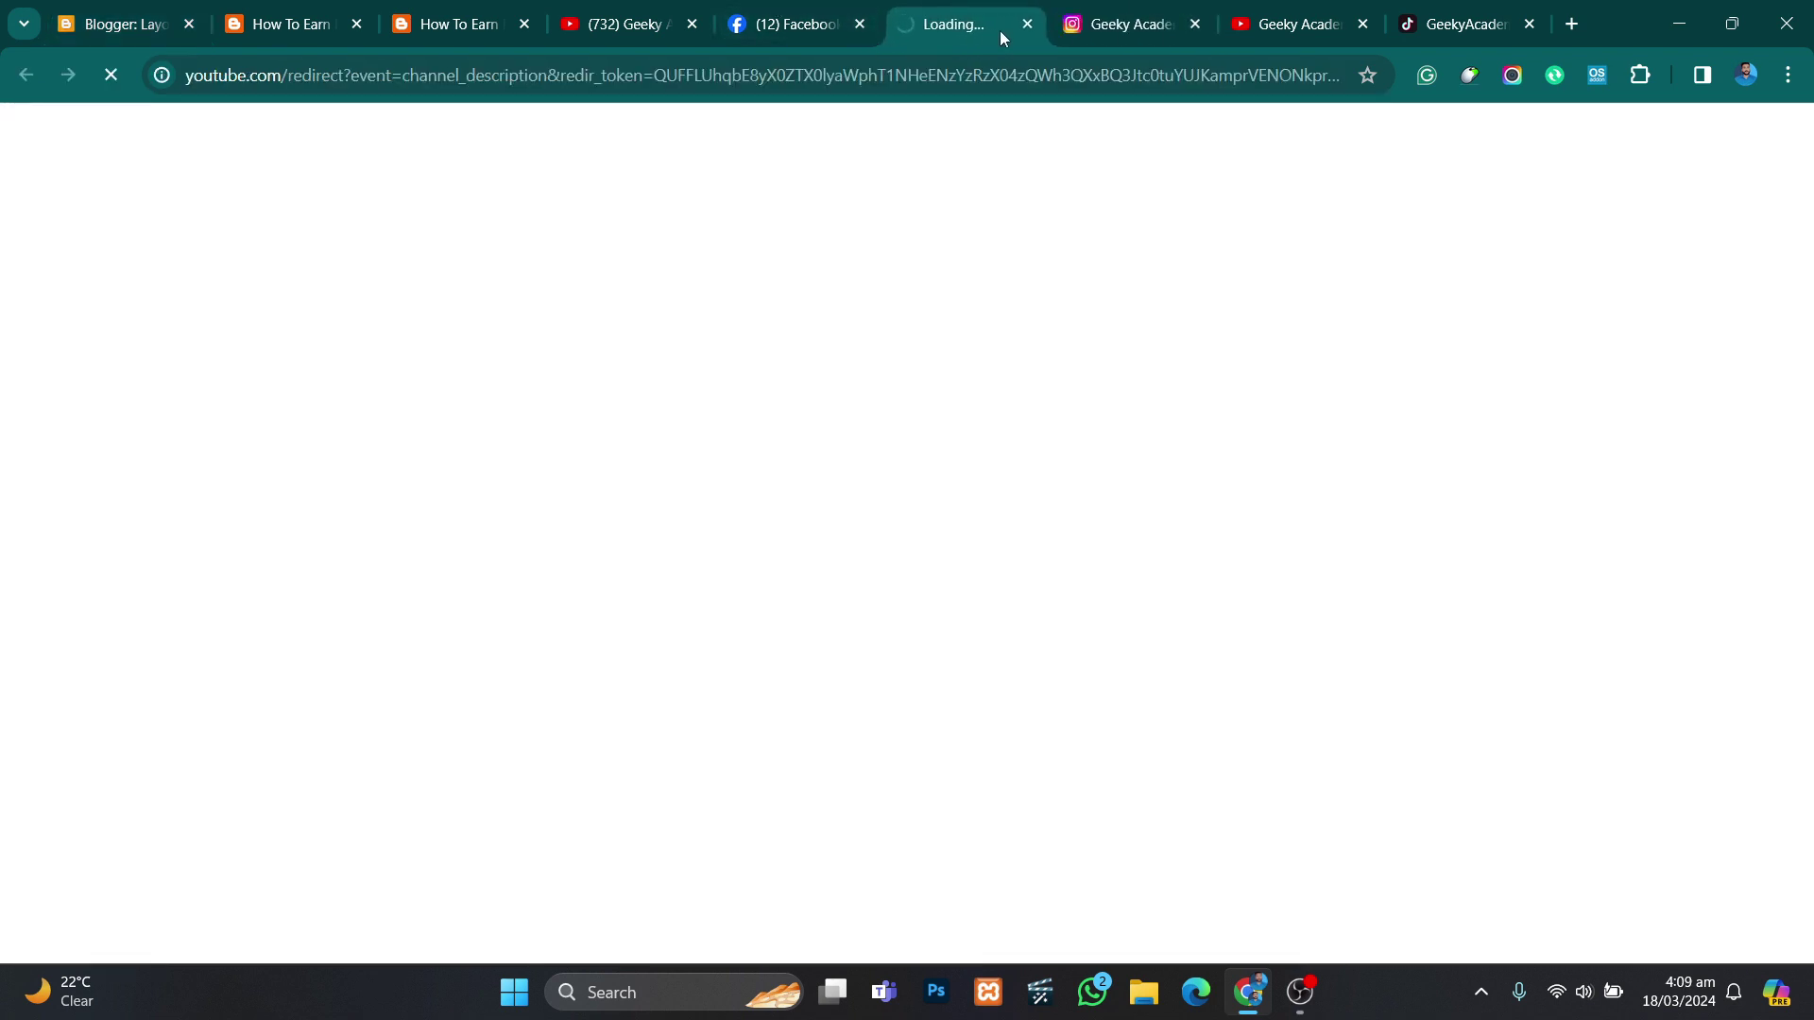
left_click(889, 81)
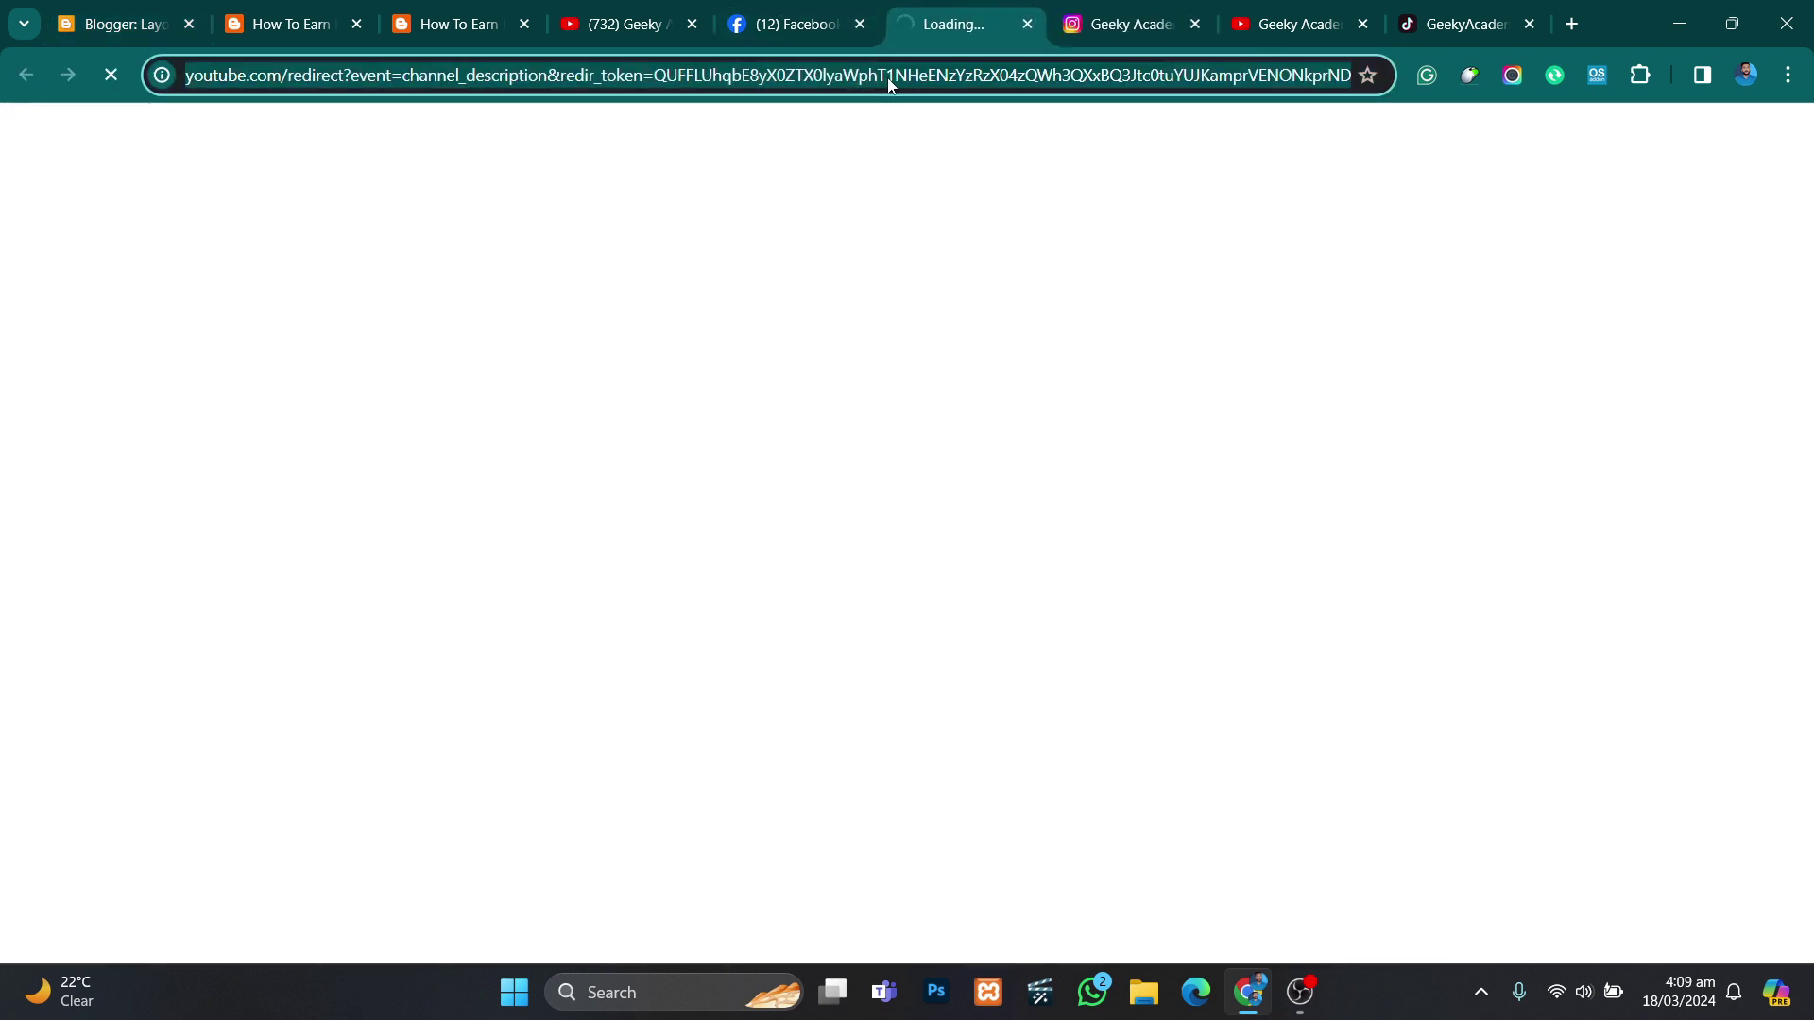
left_click(633, 17)
scroll(812, 366, "up", 4)
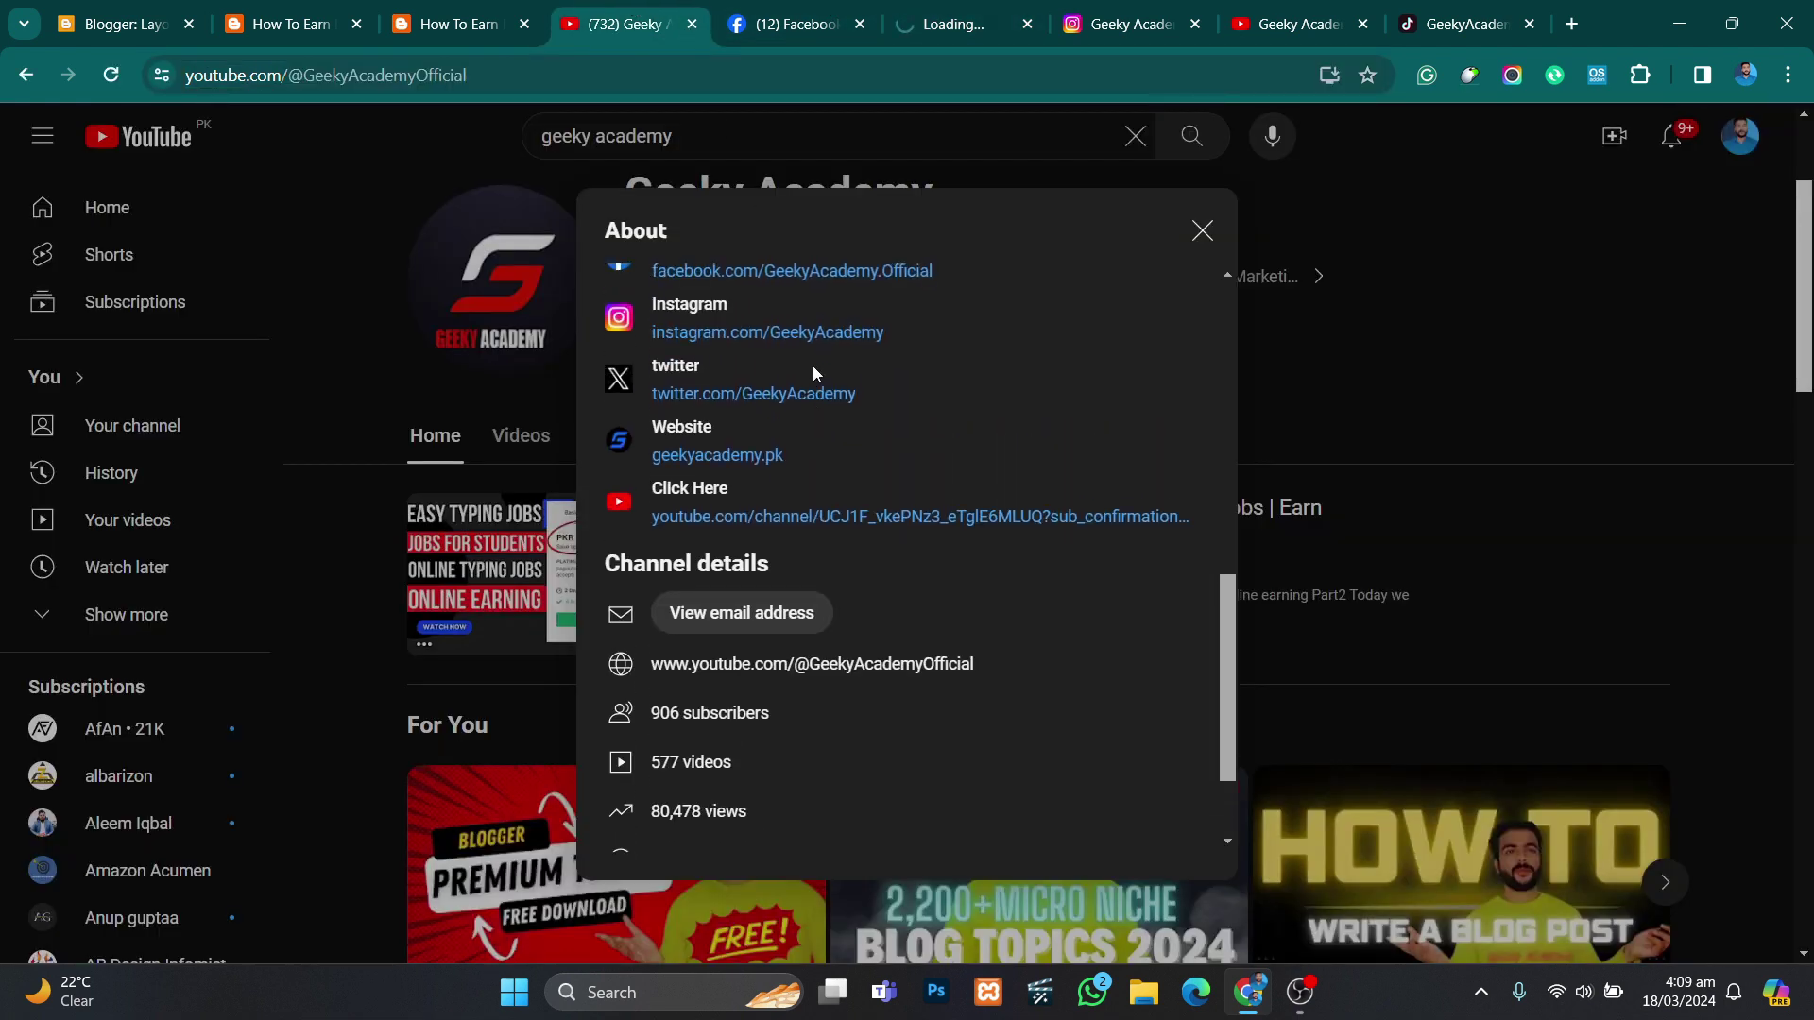
left_click_drag(886, 639, 772, 636)
left_click(123, 24)
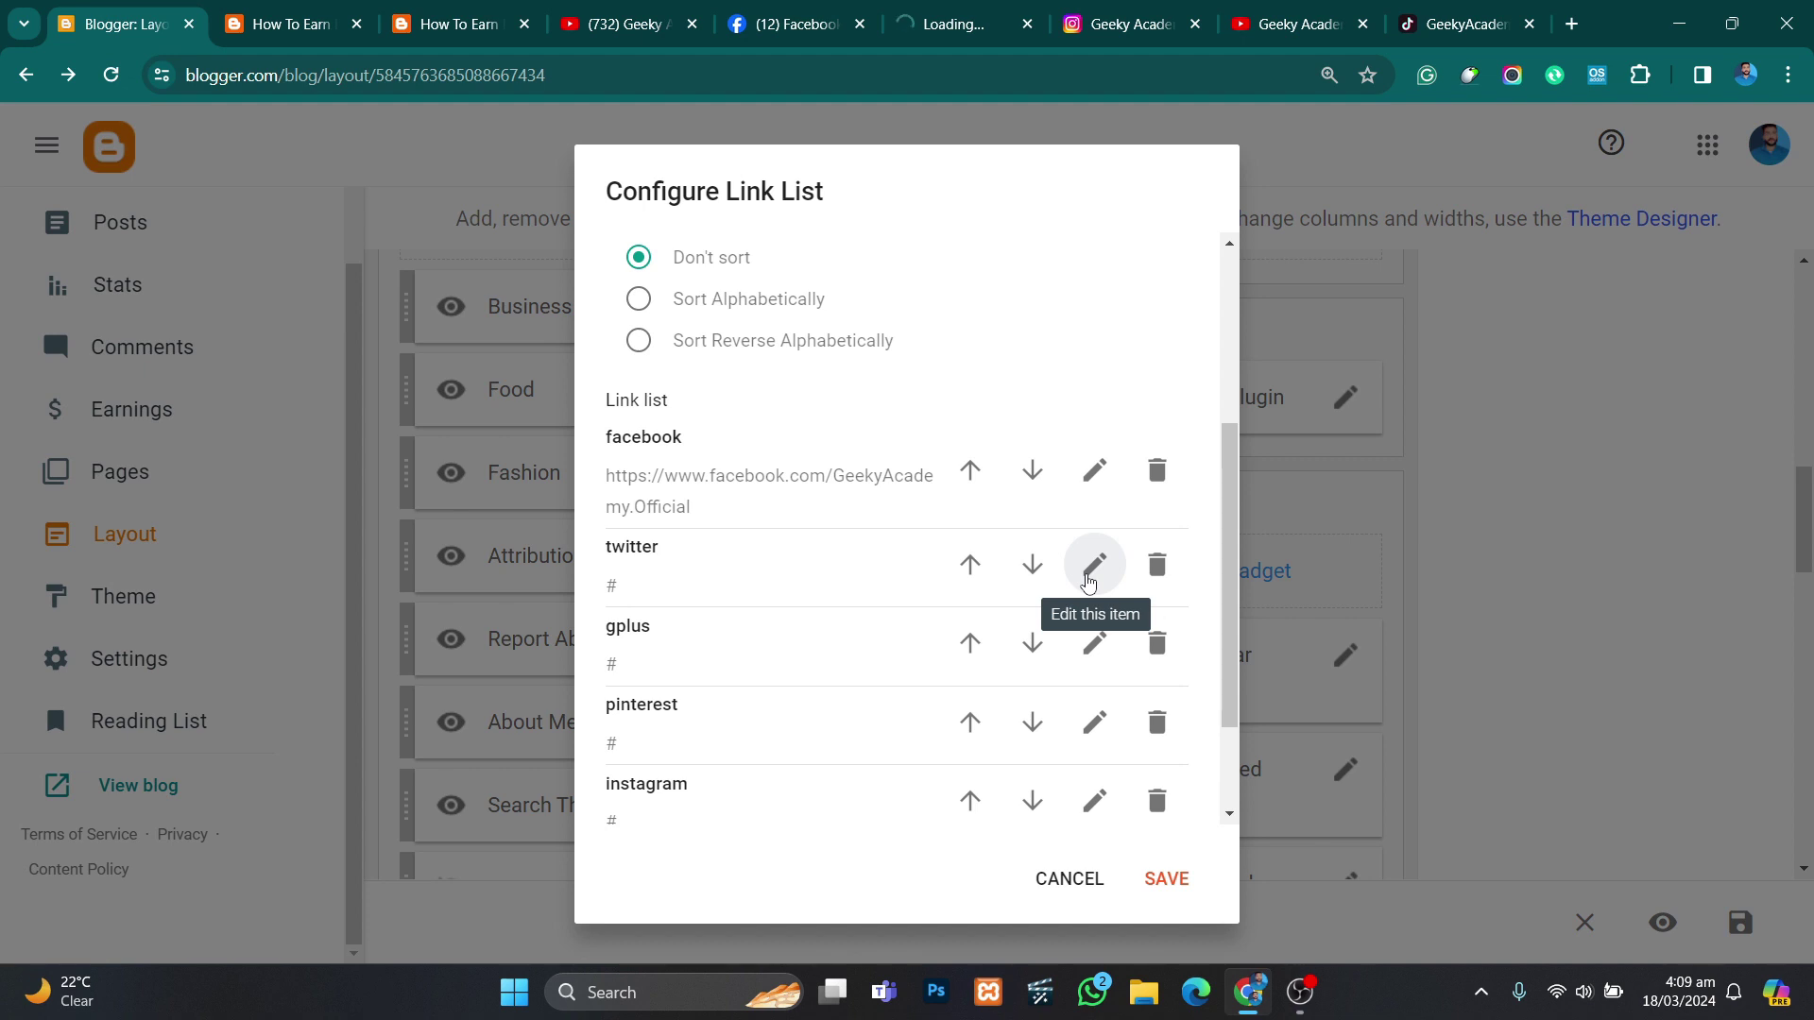
Step: Replace the twitter item's site URL with the copied address twitter.com/GeekyAcademy
left_click(1093, 565)
left_click(725, 730)
key("ctrl+a")
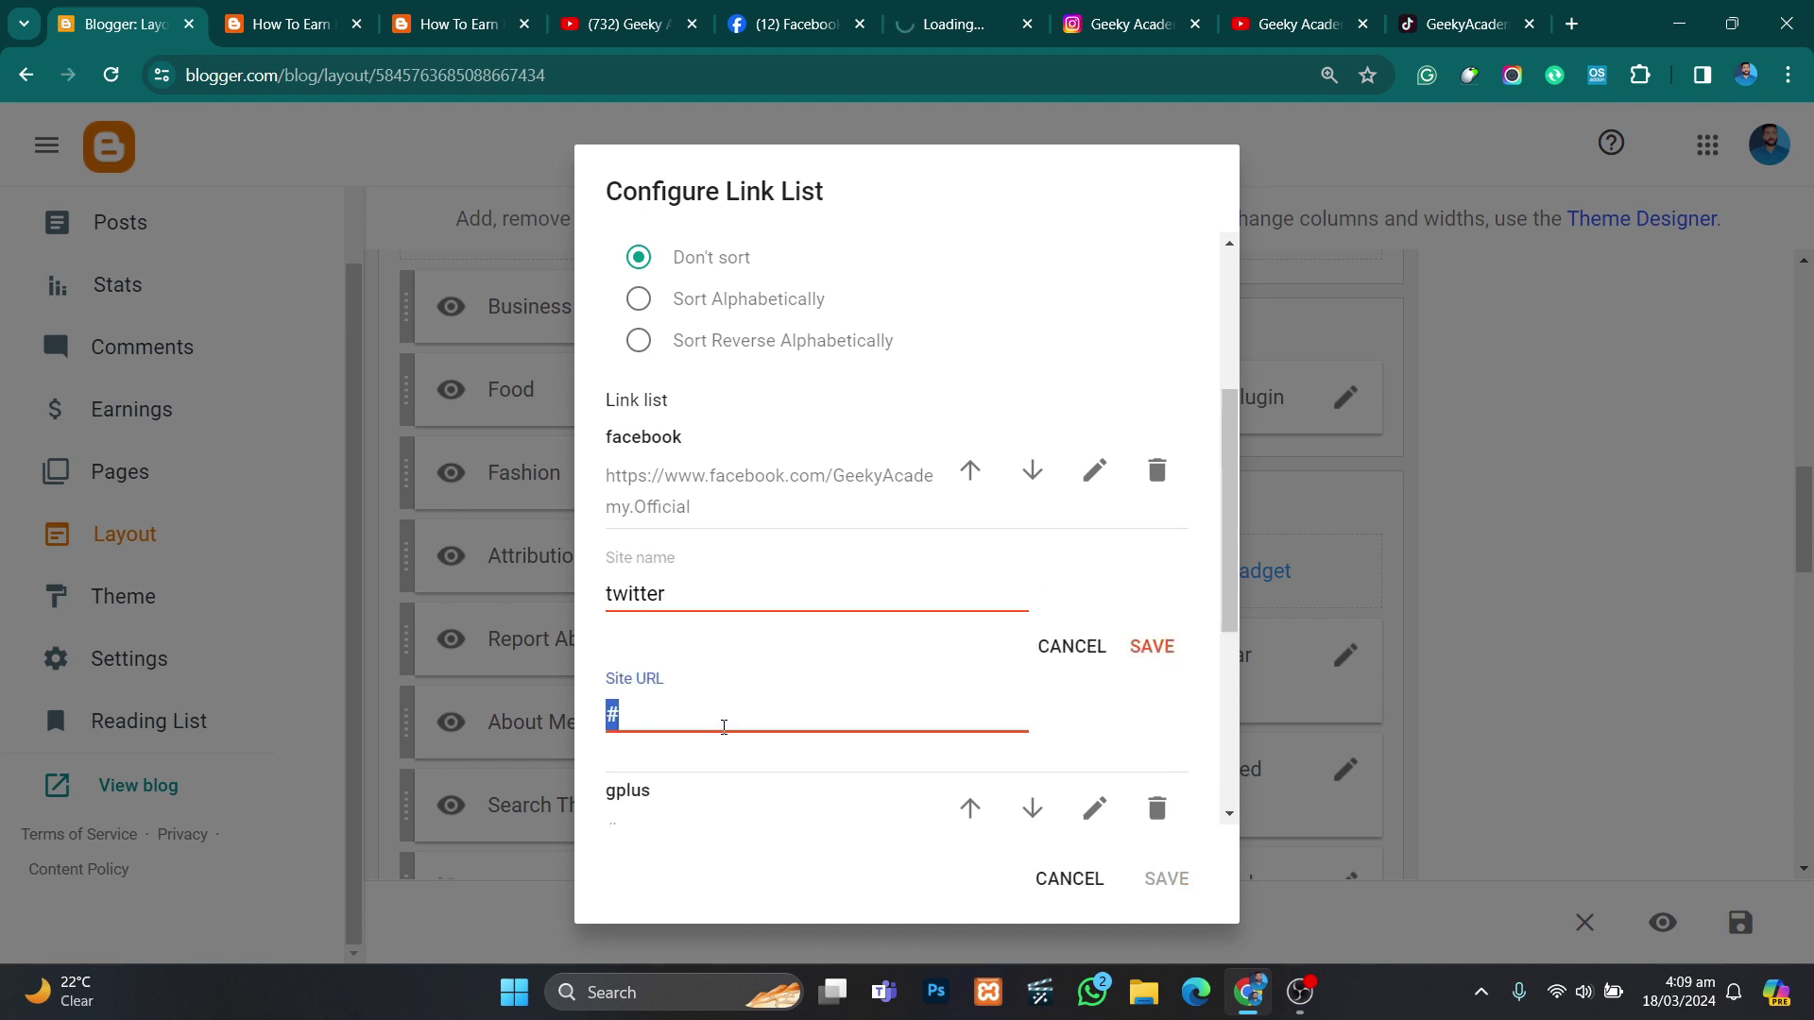
key("ctrl+v")
left_click(741, 522)
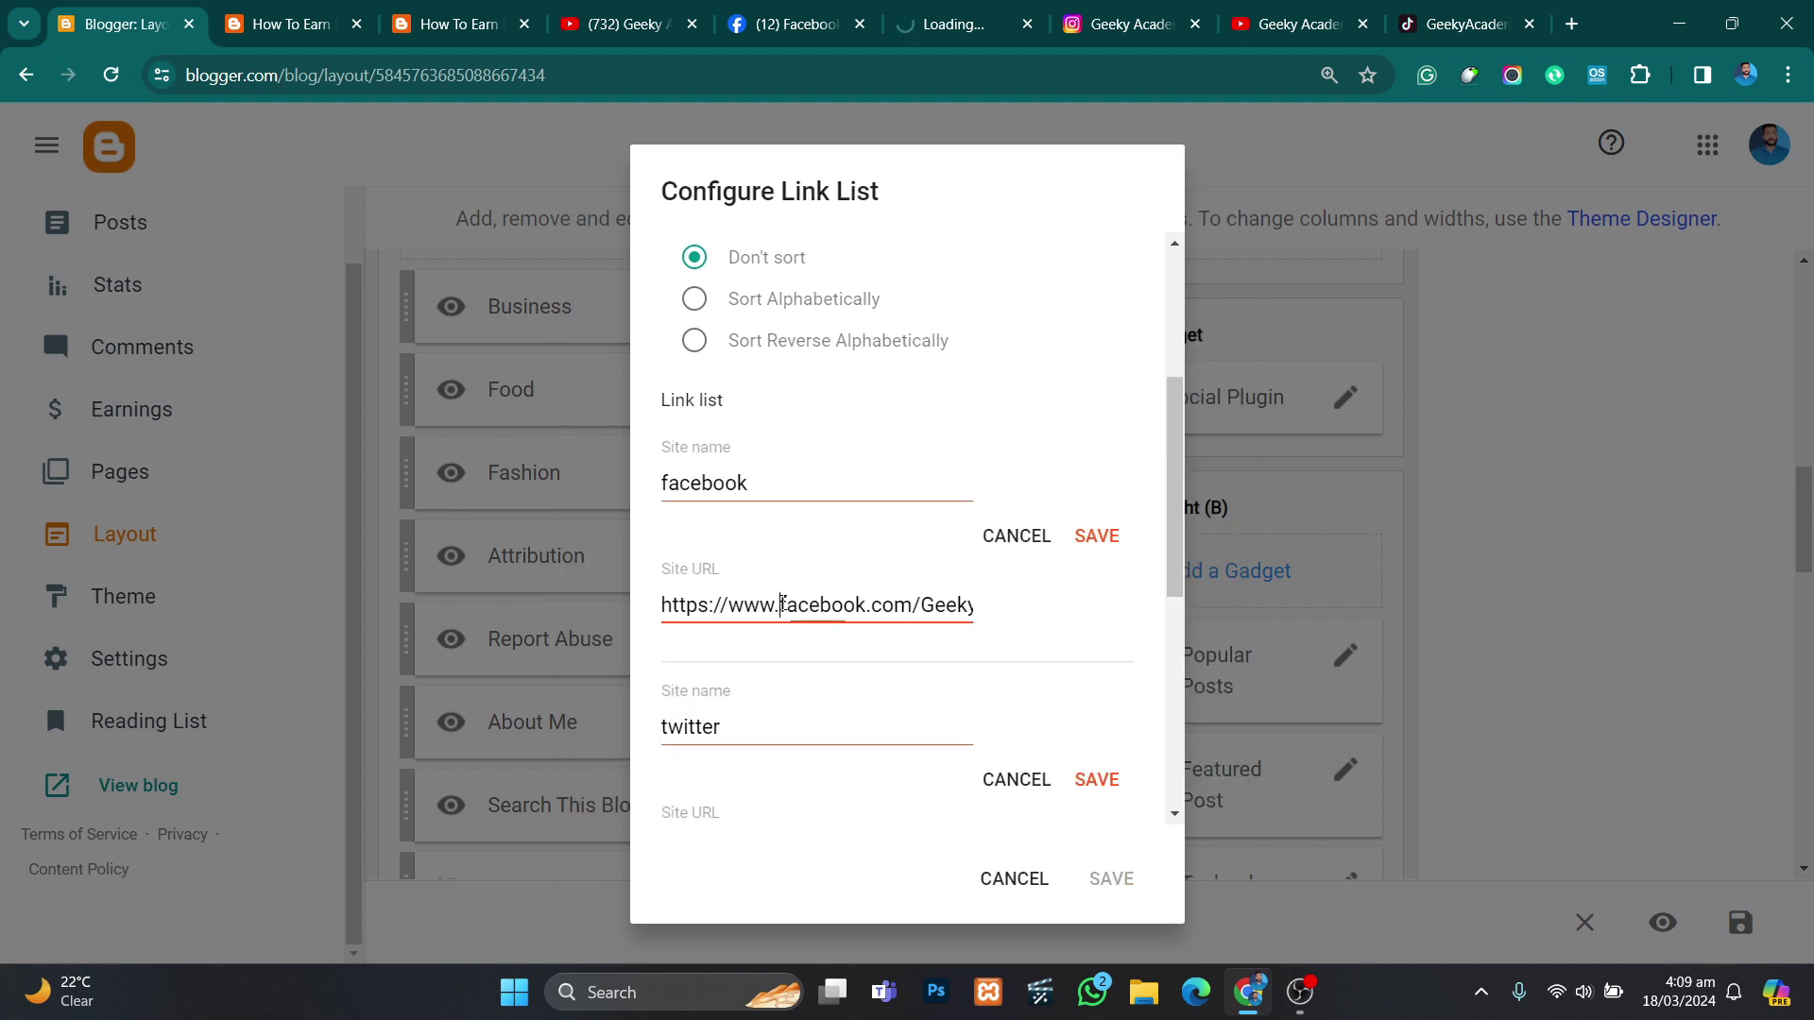
left_click_drag(780, 605, 627, 608)
key("ctrl+c")
left_click(1077, 538)
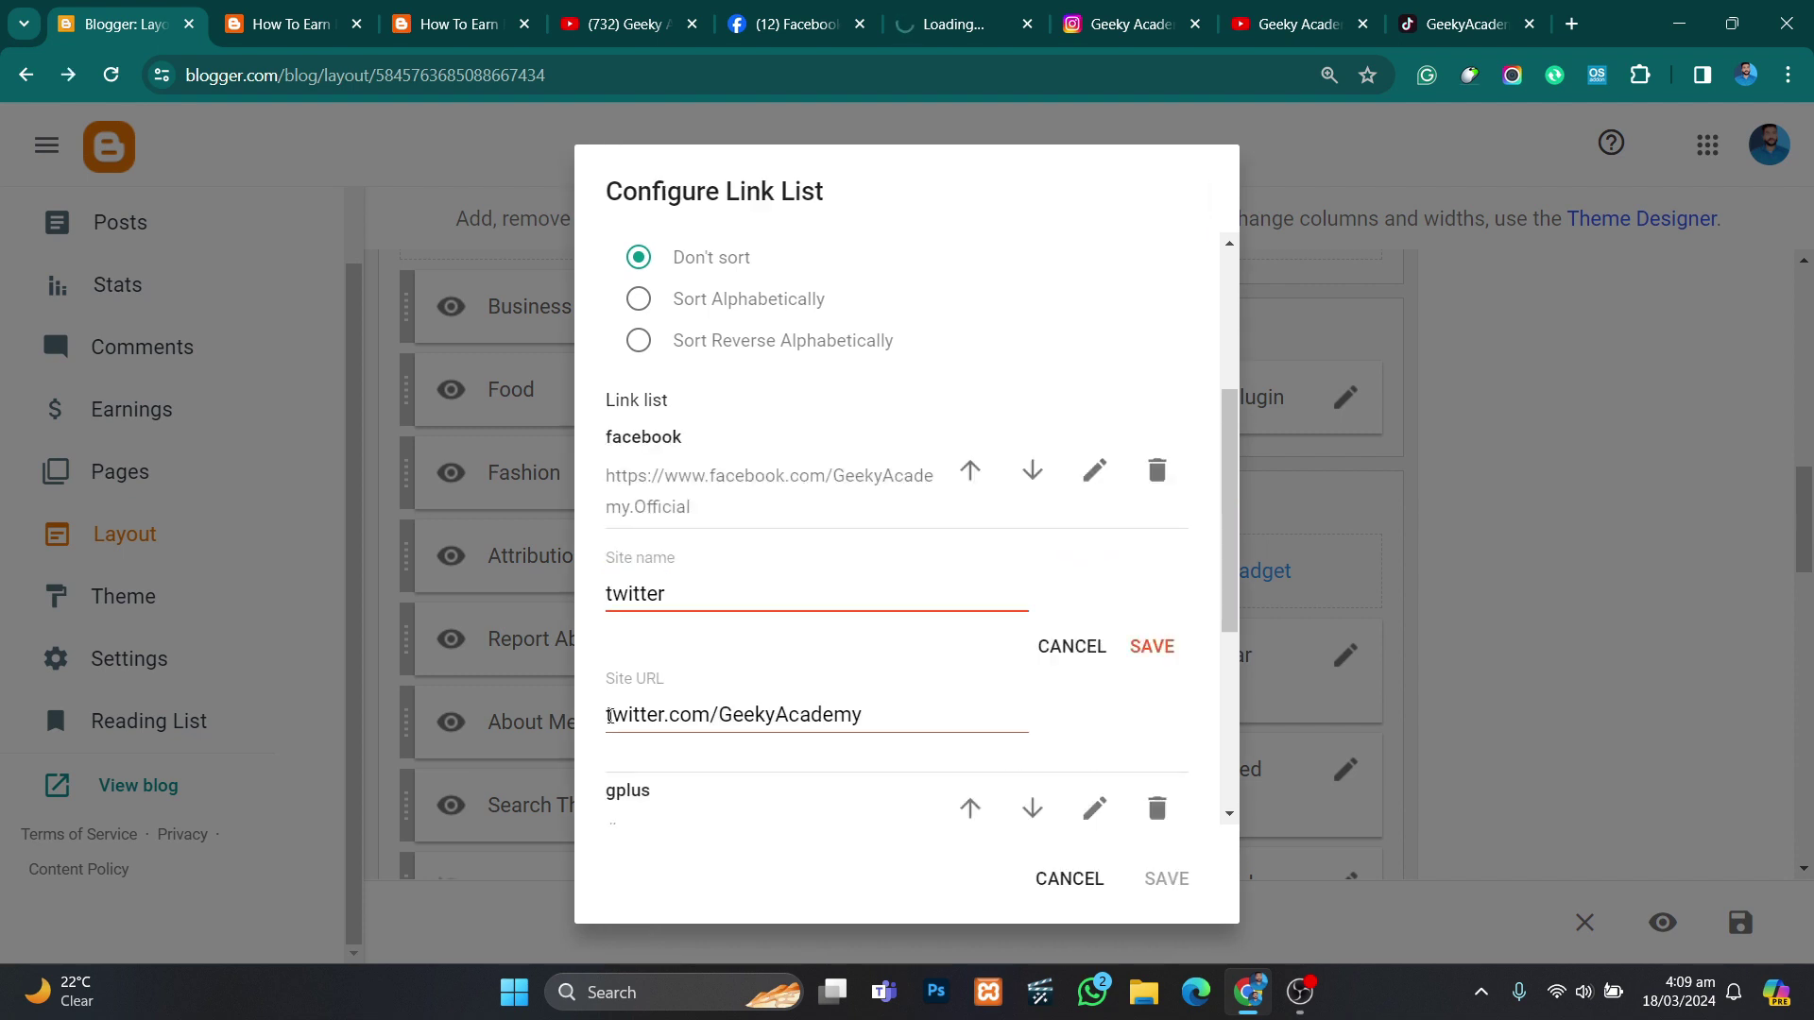
left_click(609, 716)
key("ctrl+v")
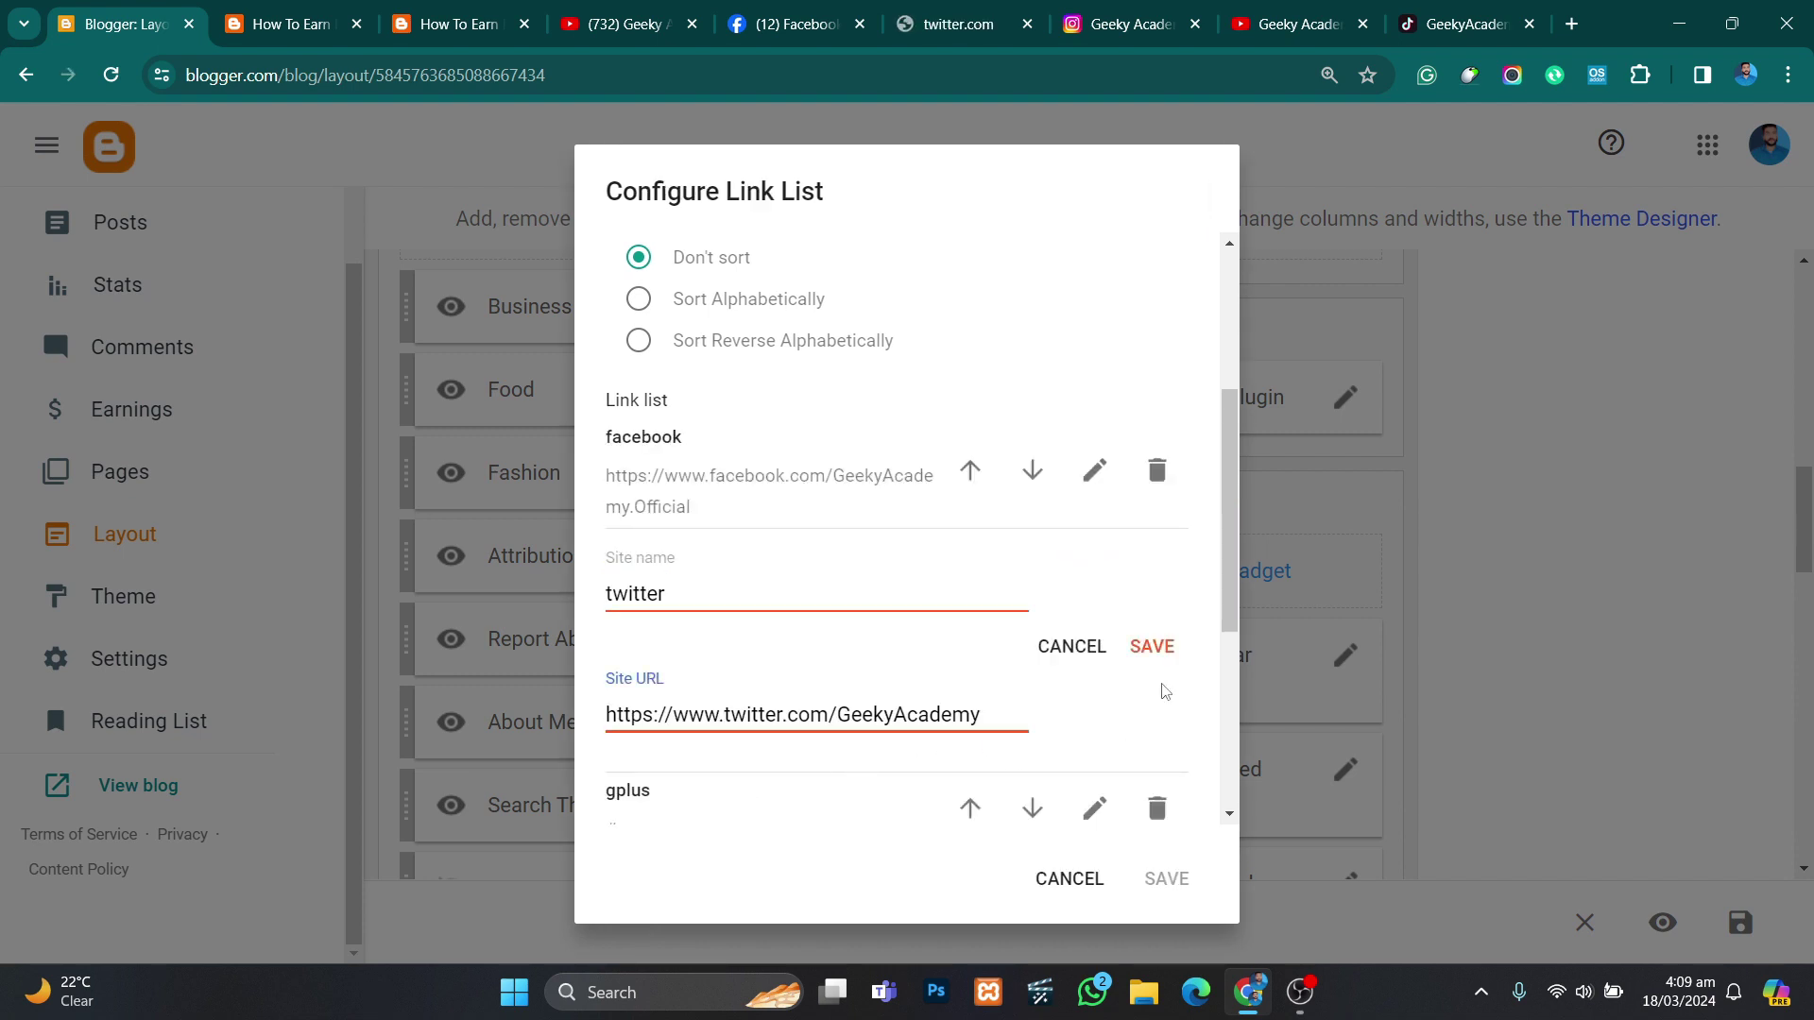
left_click(1160, 646)
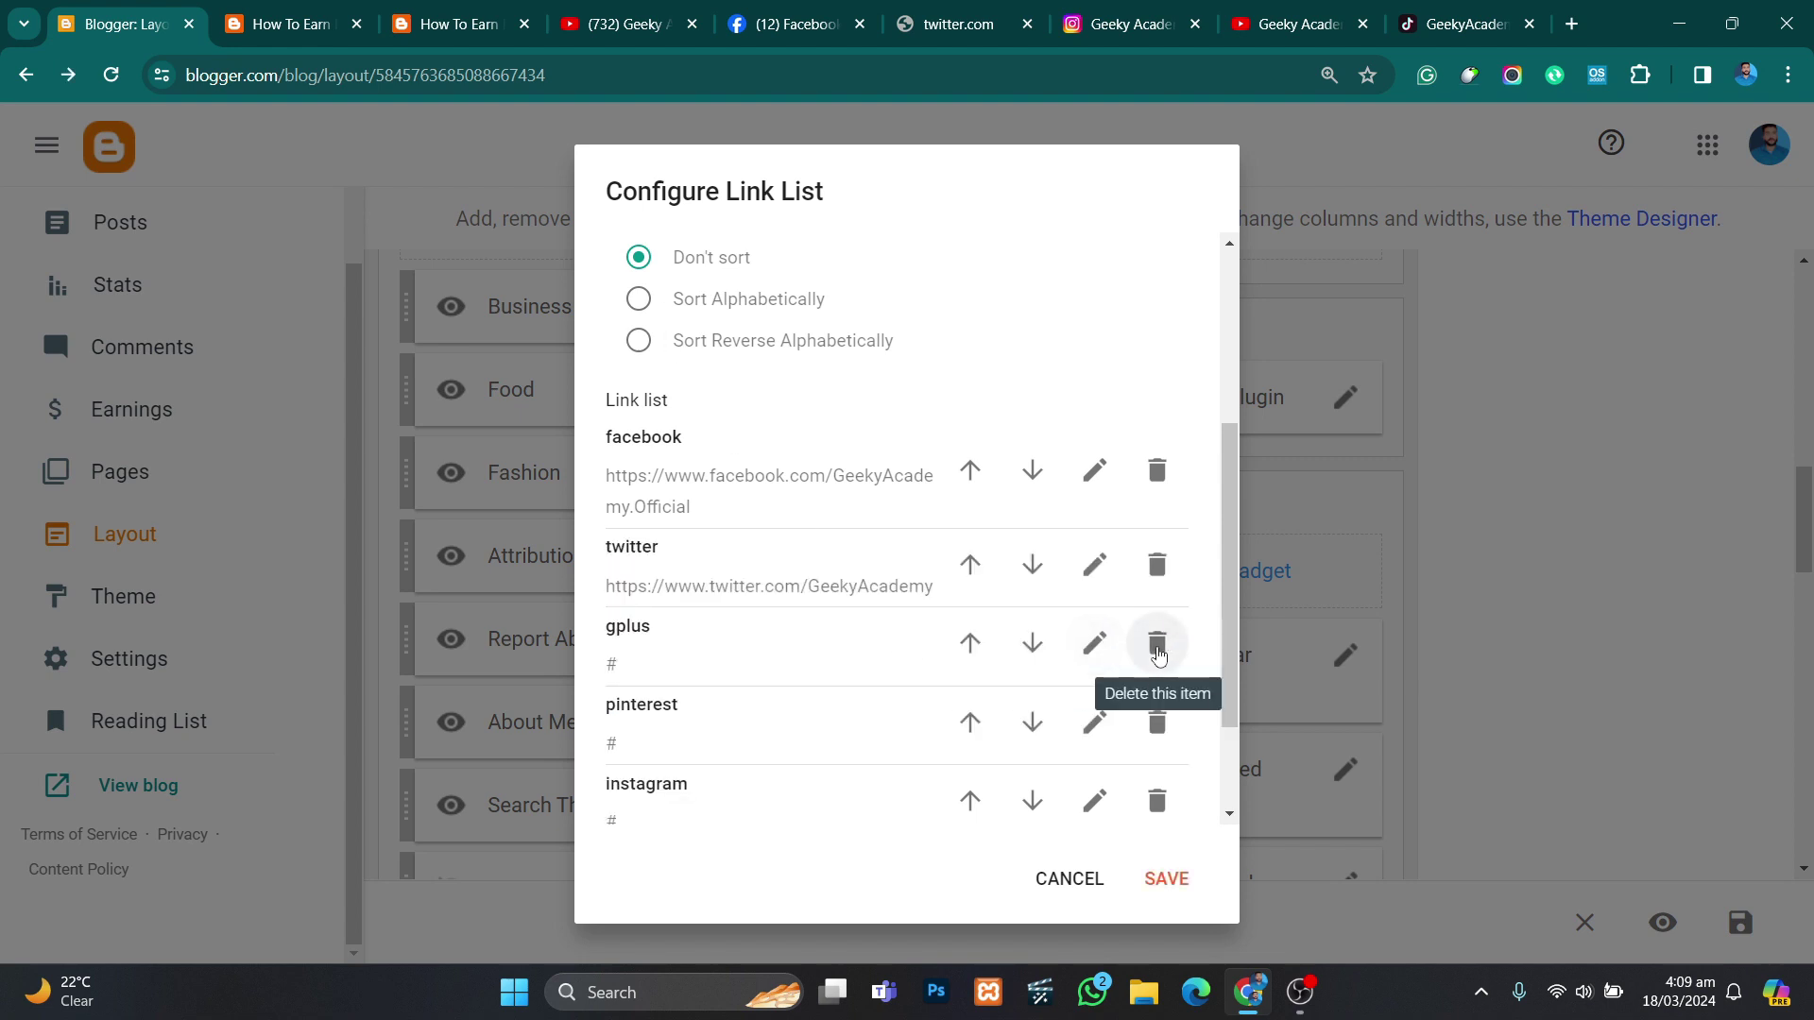
left_click(1159, 648)
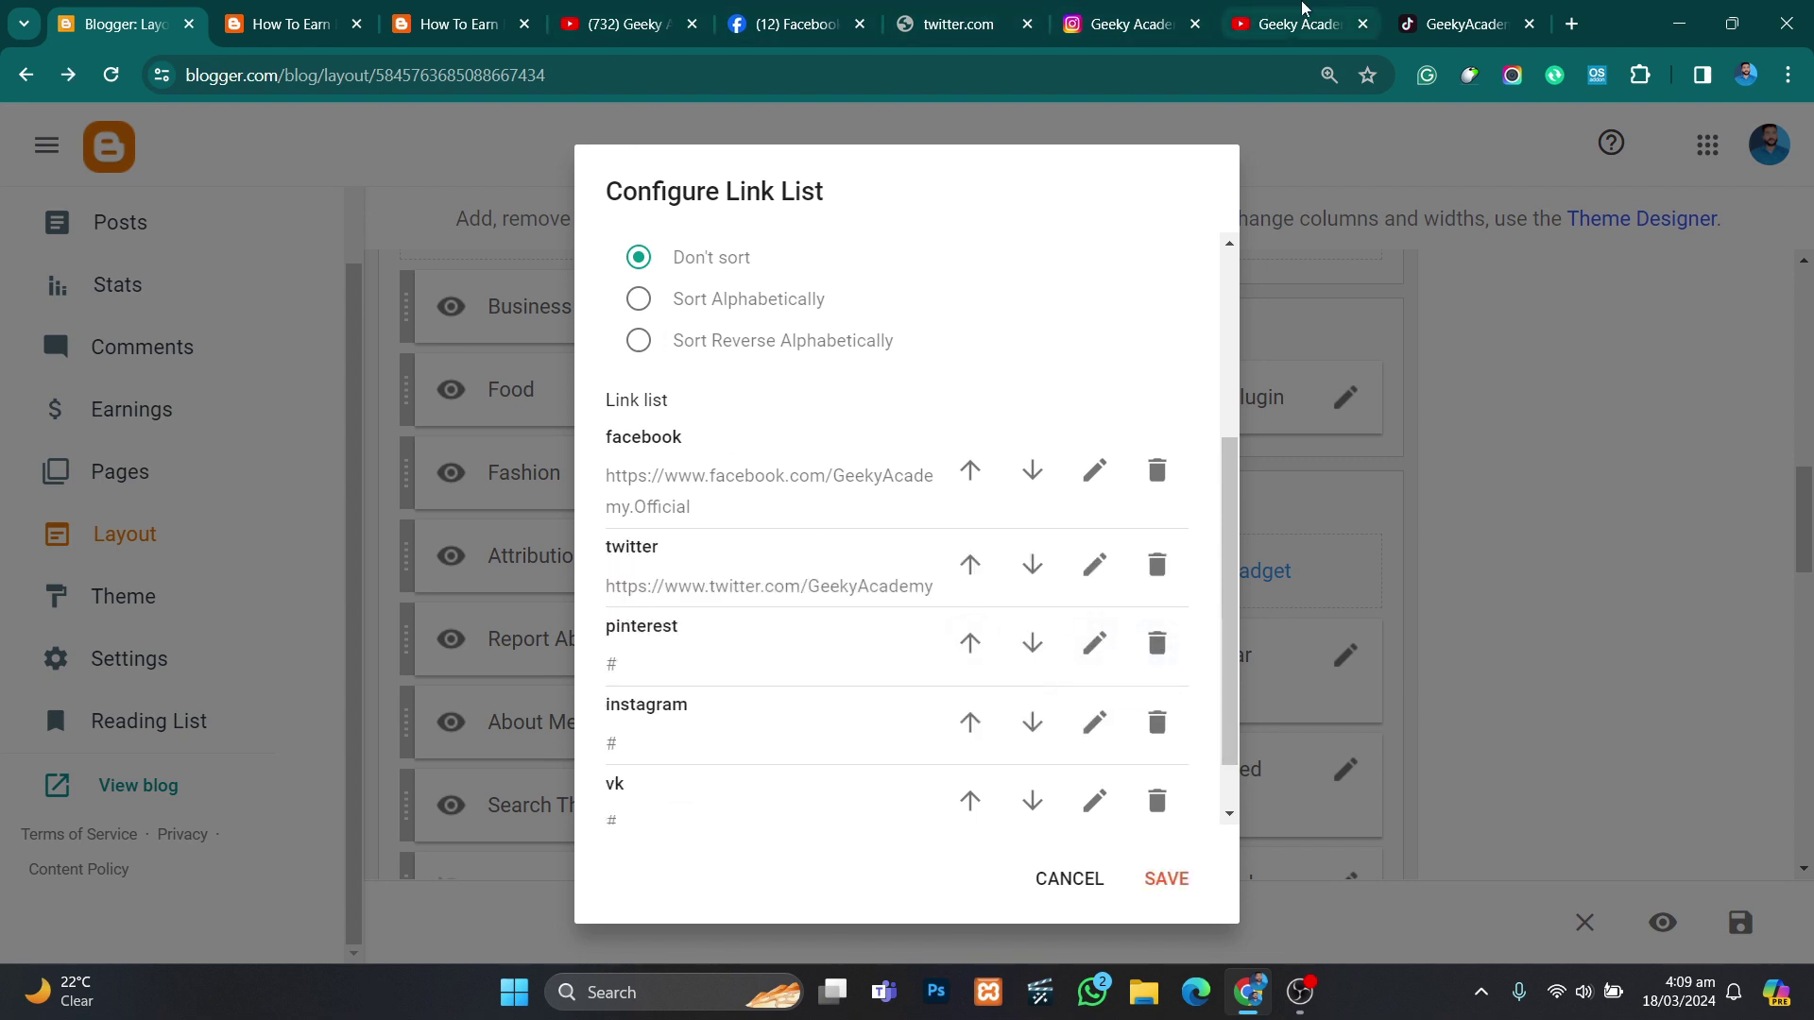
Step: Open pinterest.com/GeekyAcademy/ in a new tab, copy its full address and return to the Blogger link list
left_click(1571, 24)
type("pin")
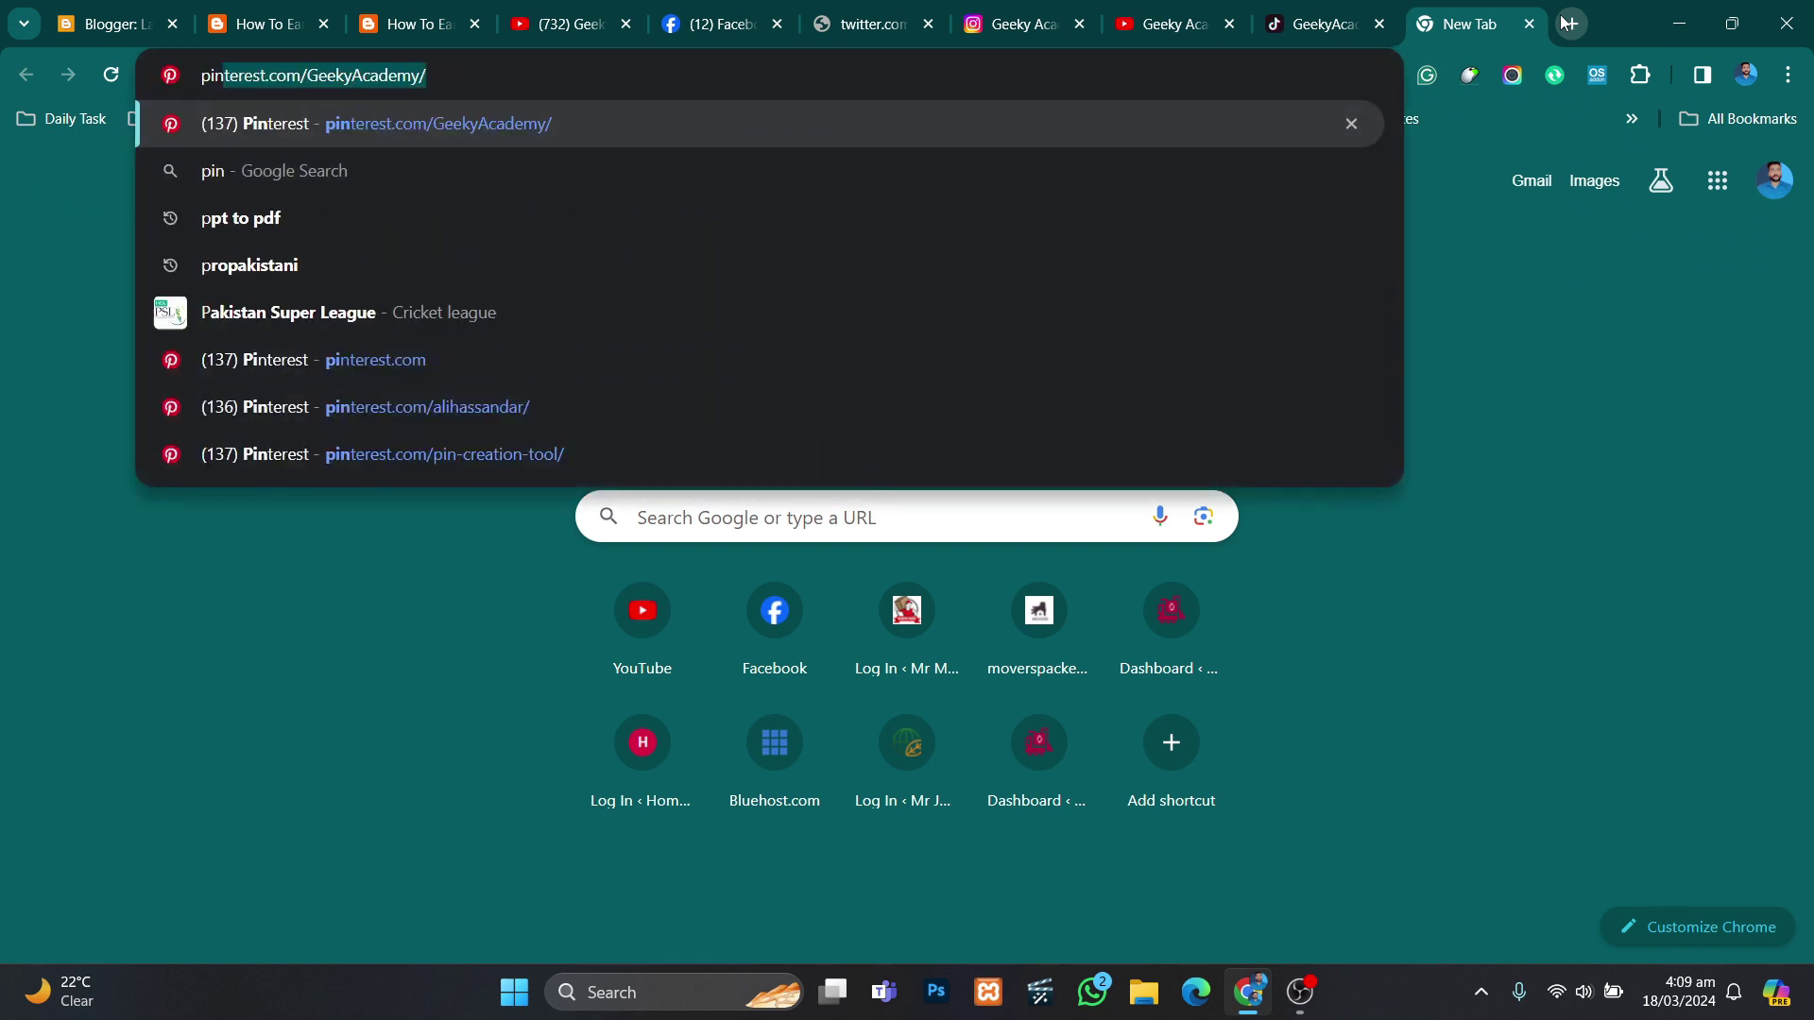
key("Return")
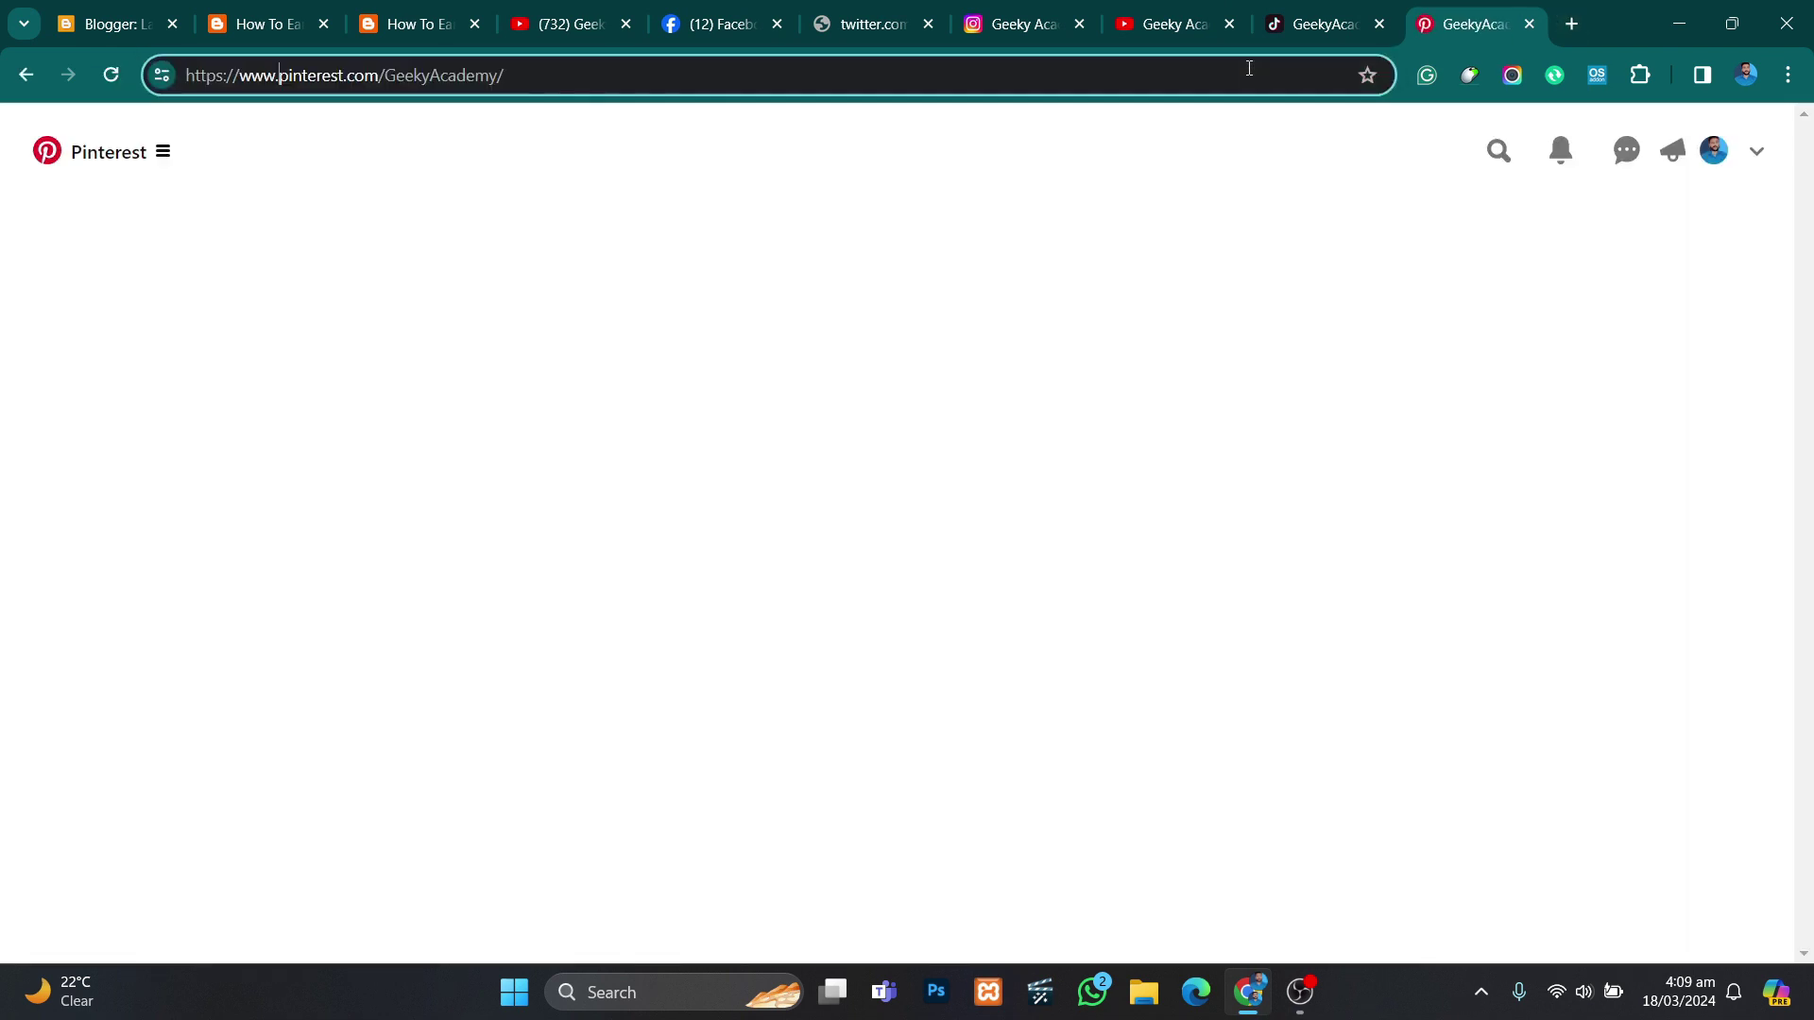
left_click(1249, 68)
key("ctrl+c")
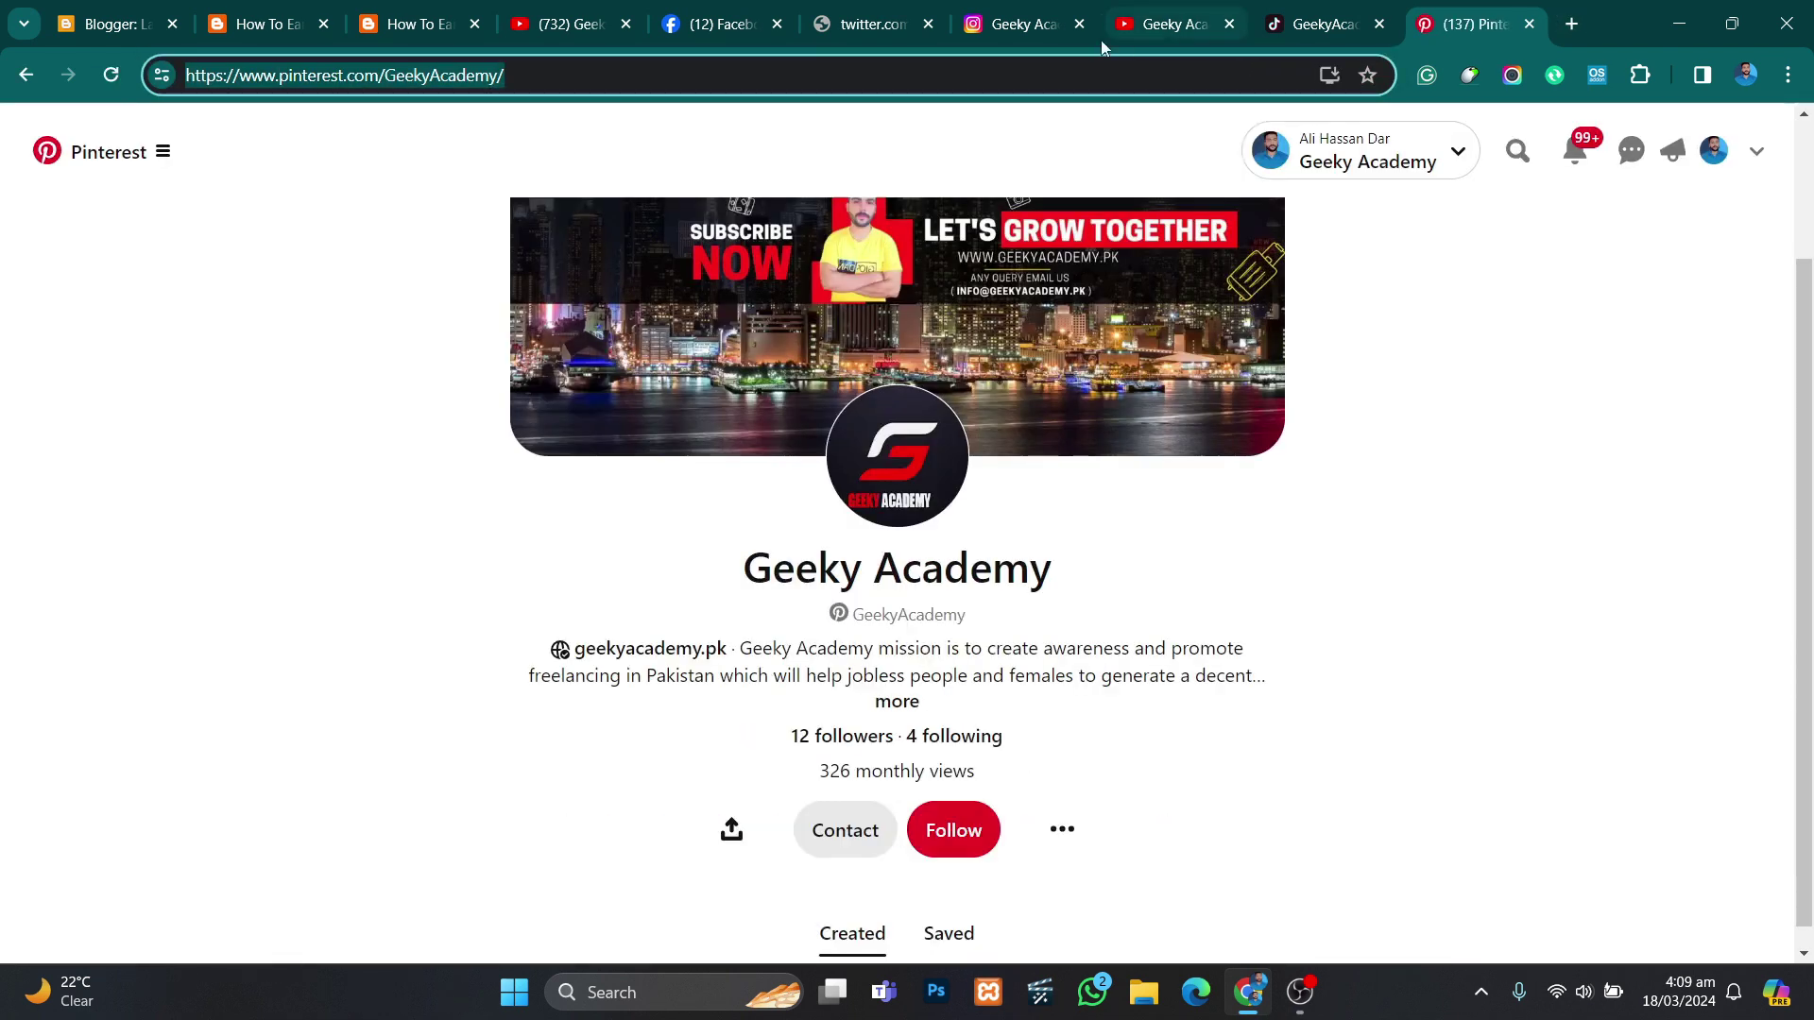
key("ctrl+Tab")
left_click(1093, 647)
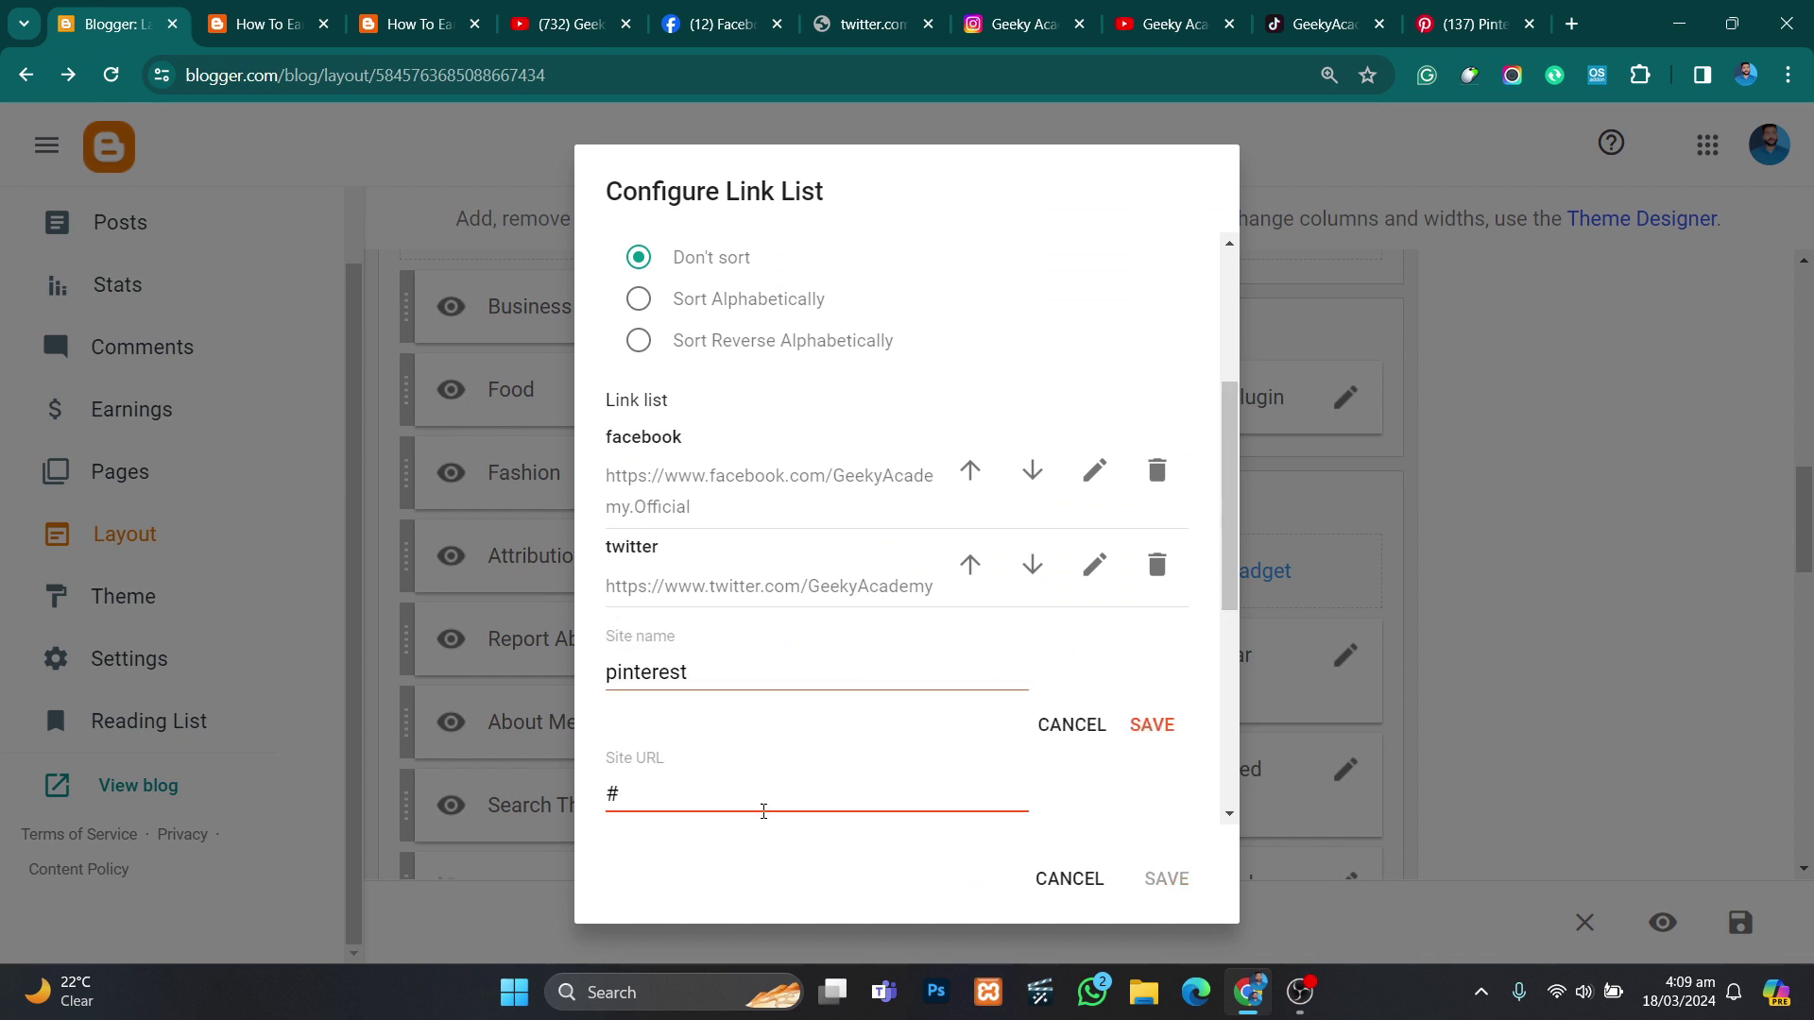
left_click(763, 811)
key("ctrl+a")
key("ctrl+v")
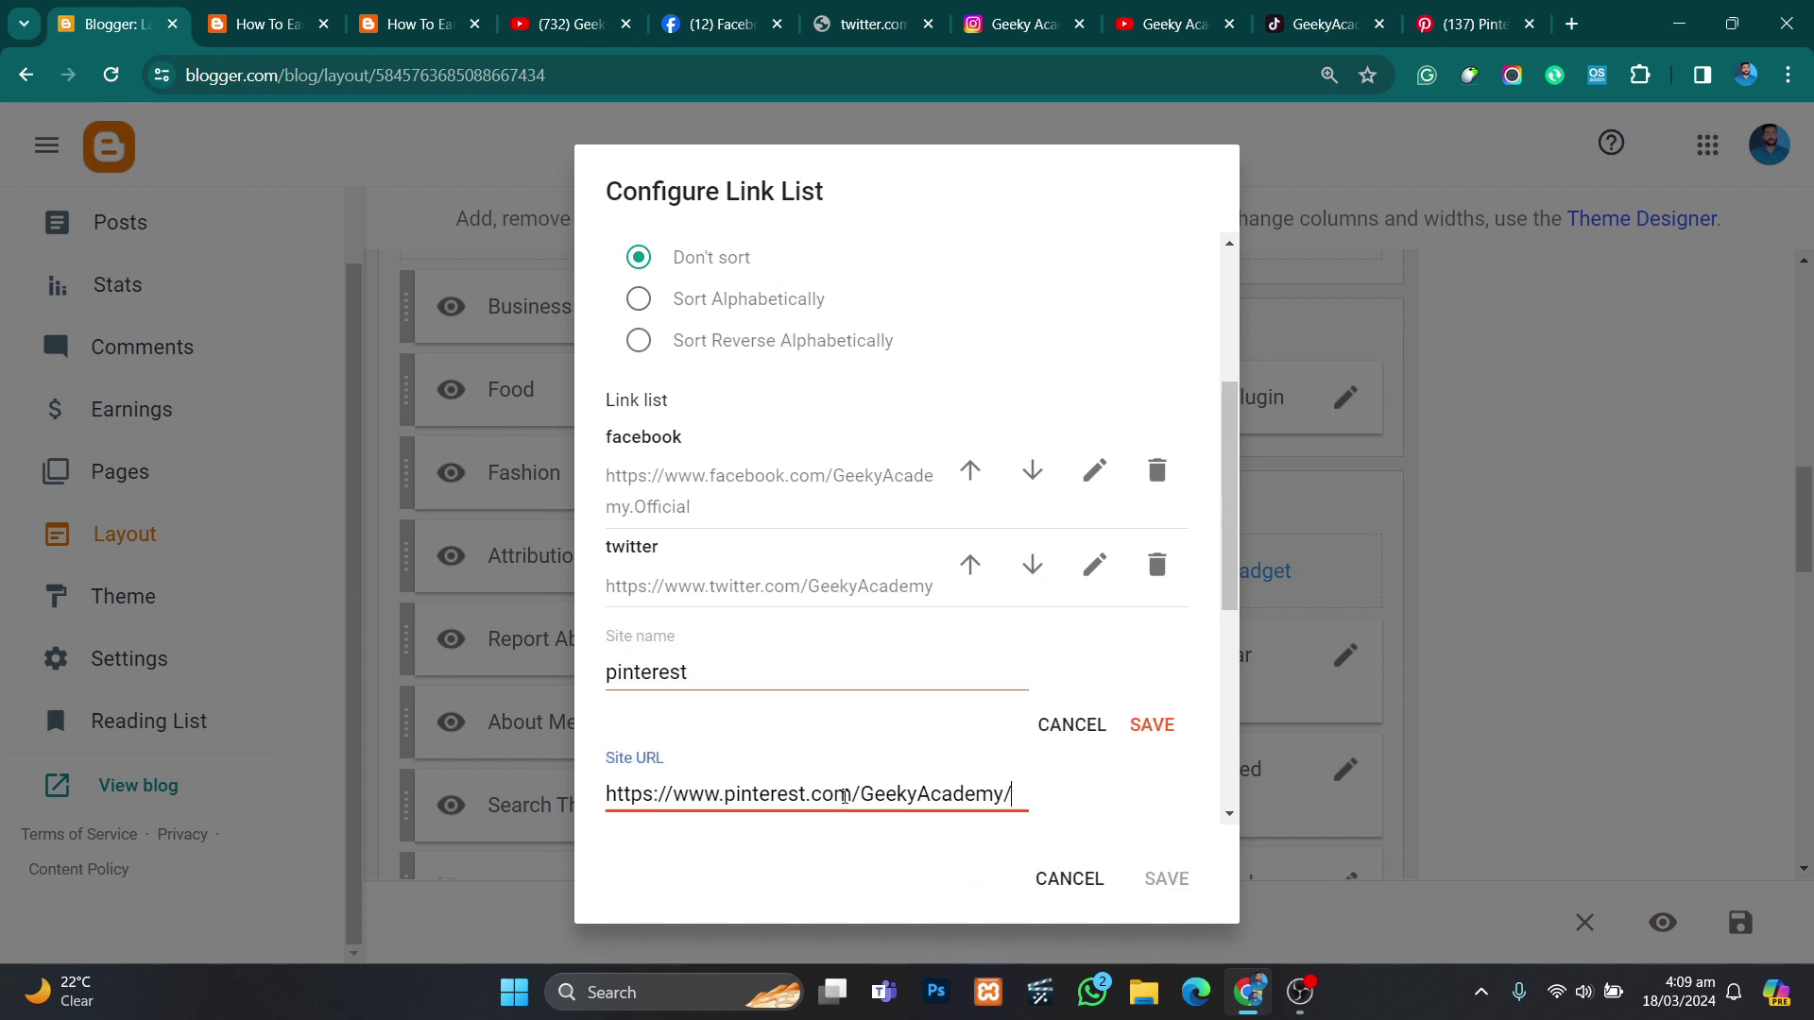
left_click(1148, 724)
Step: Copy the Geeky Academy Instagram profile's address and return to the Blogger link list
scroll(945, 700, "down", 3)
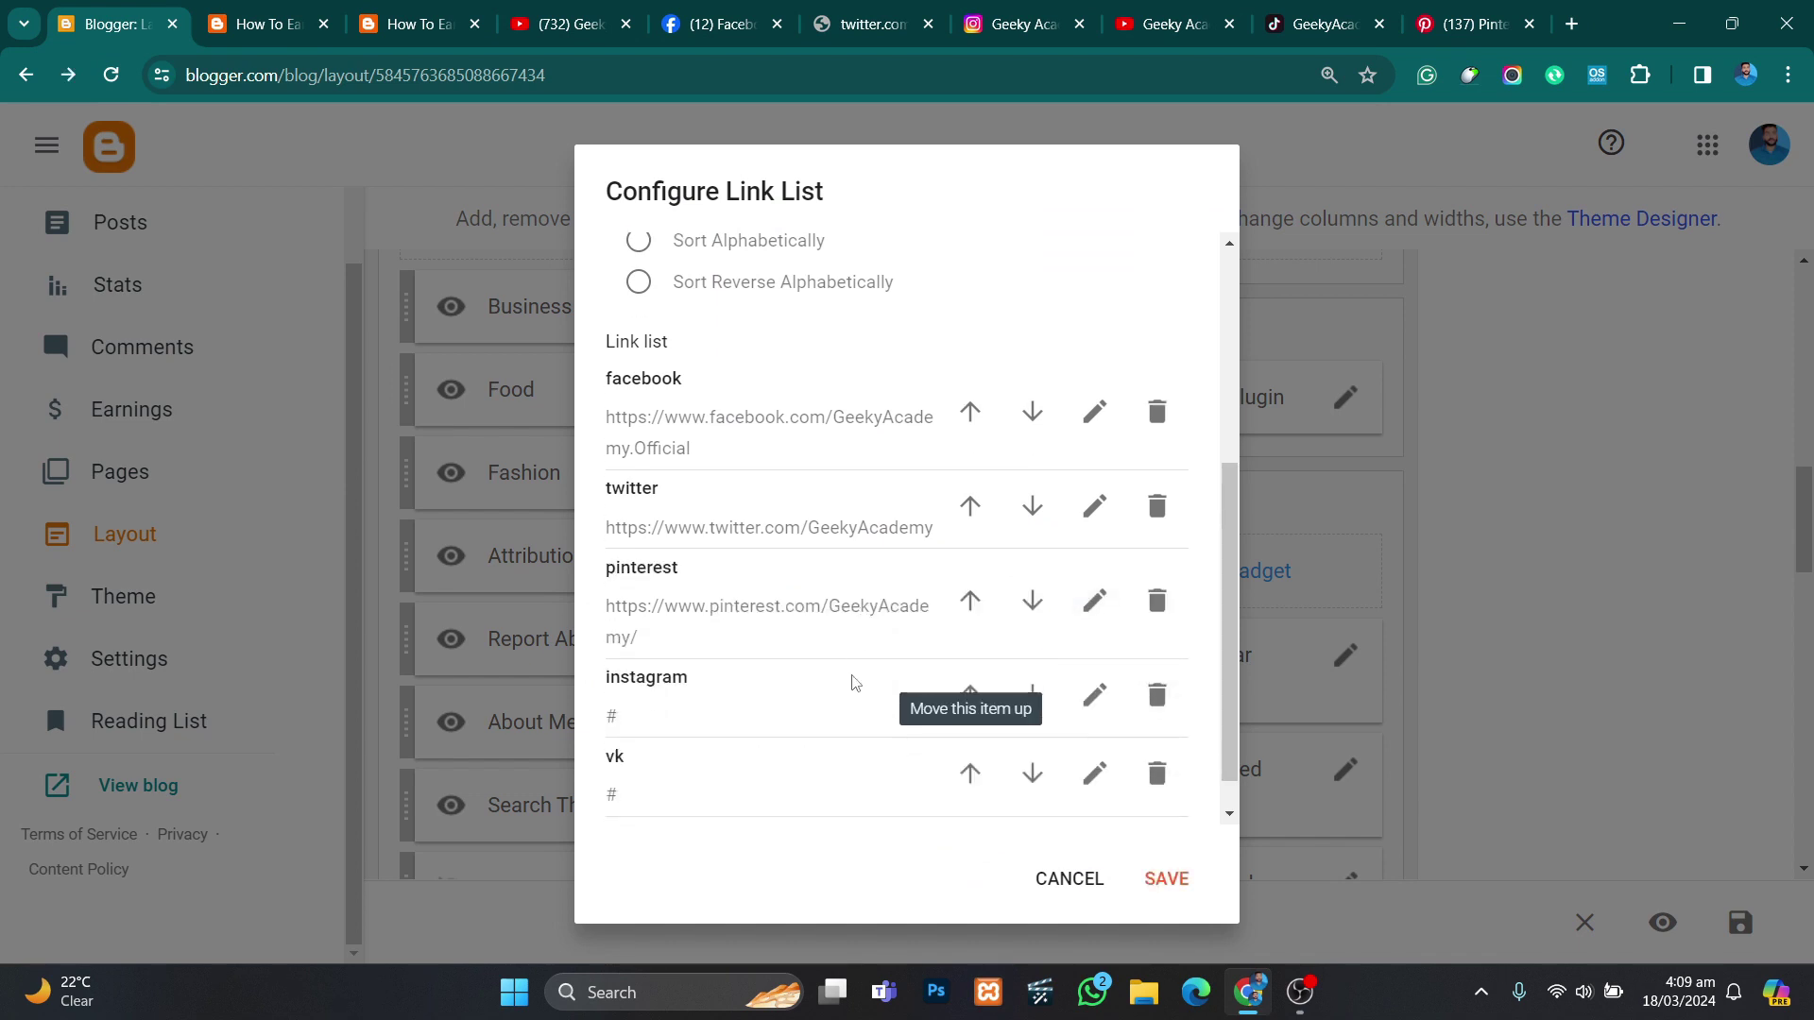
left_click(1280, 11)
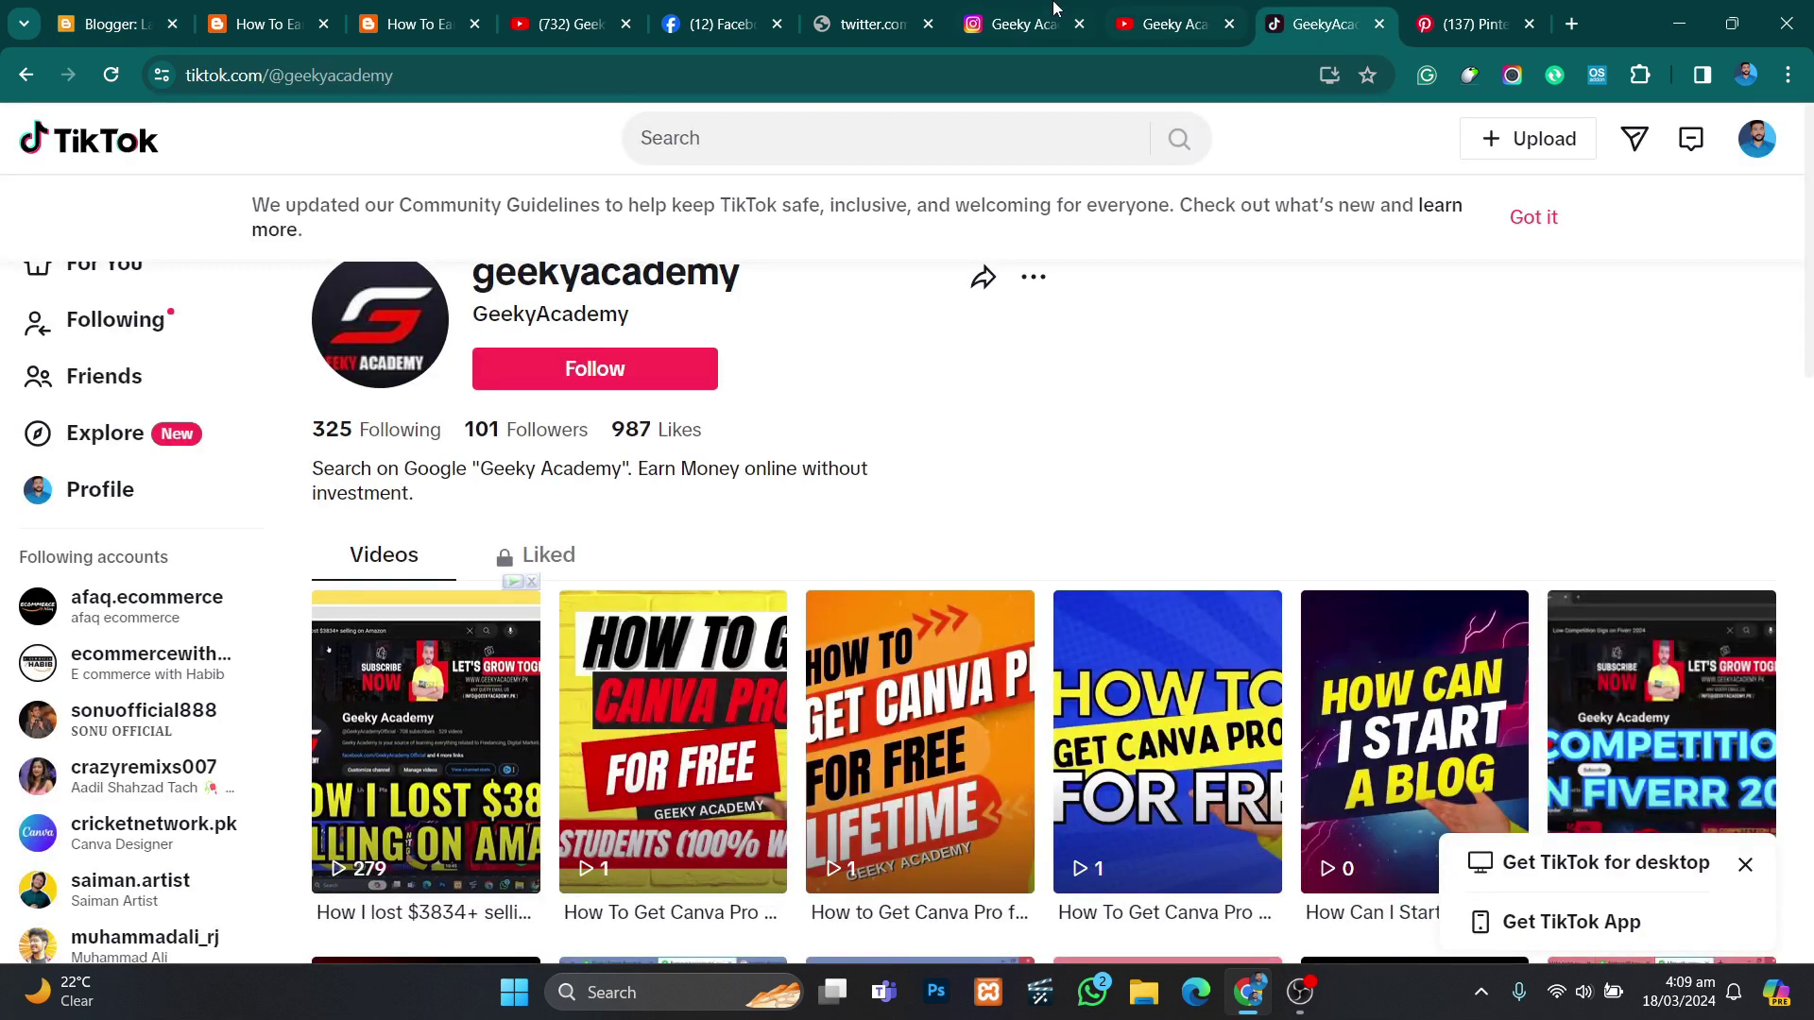
left_click(1025, 23)
left_click(730, 73)
key("ctrl+c")
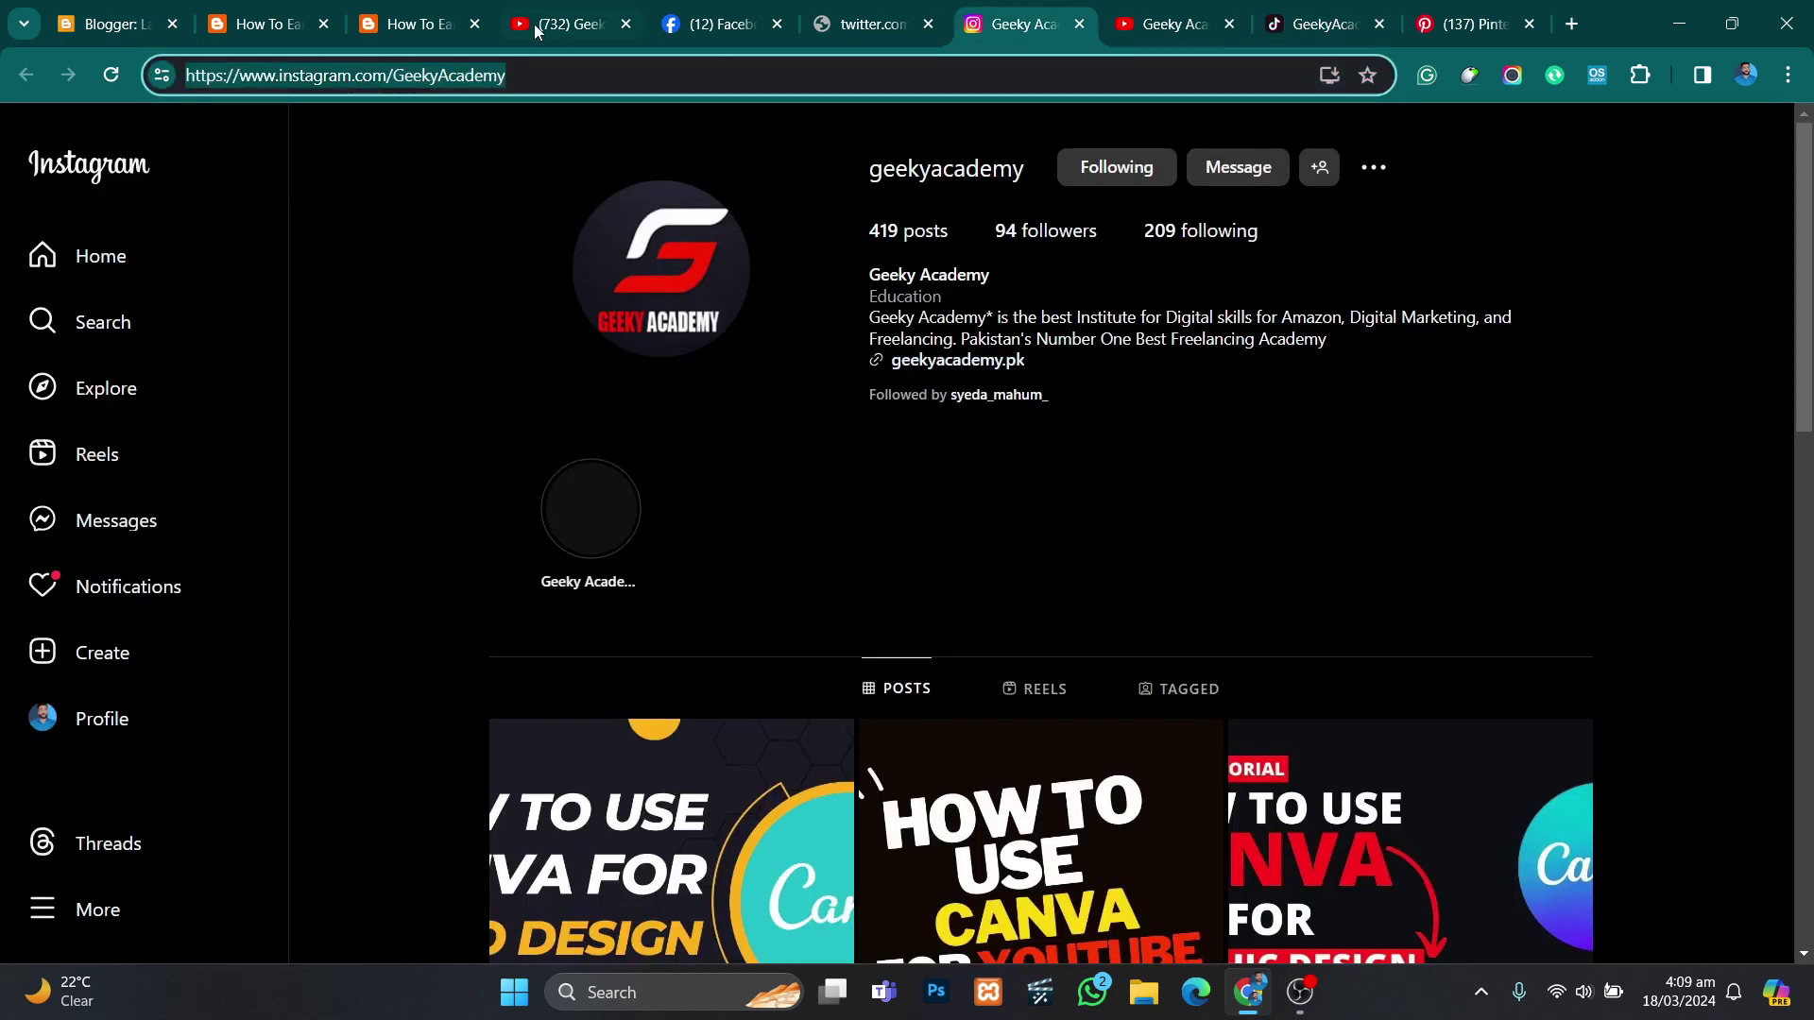
left_click(87, 10)
left_click(1096, 654)
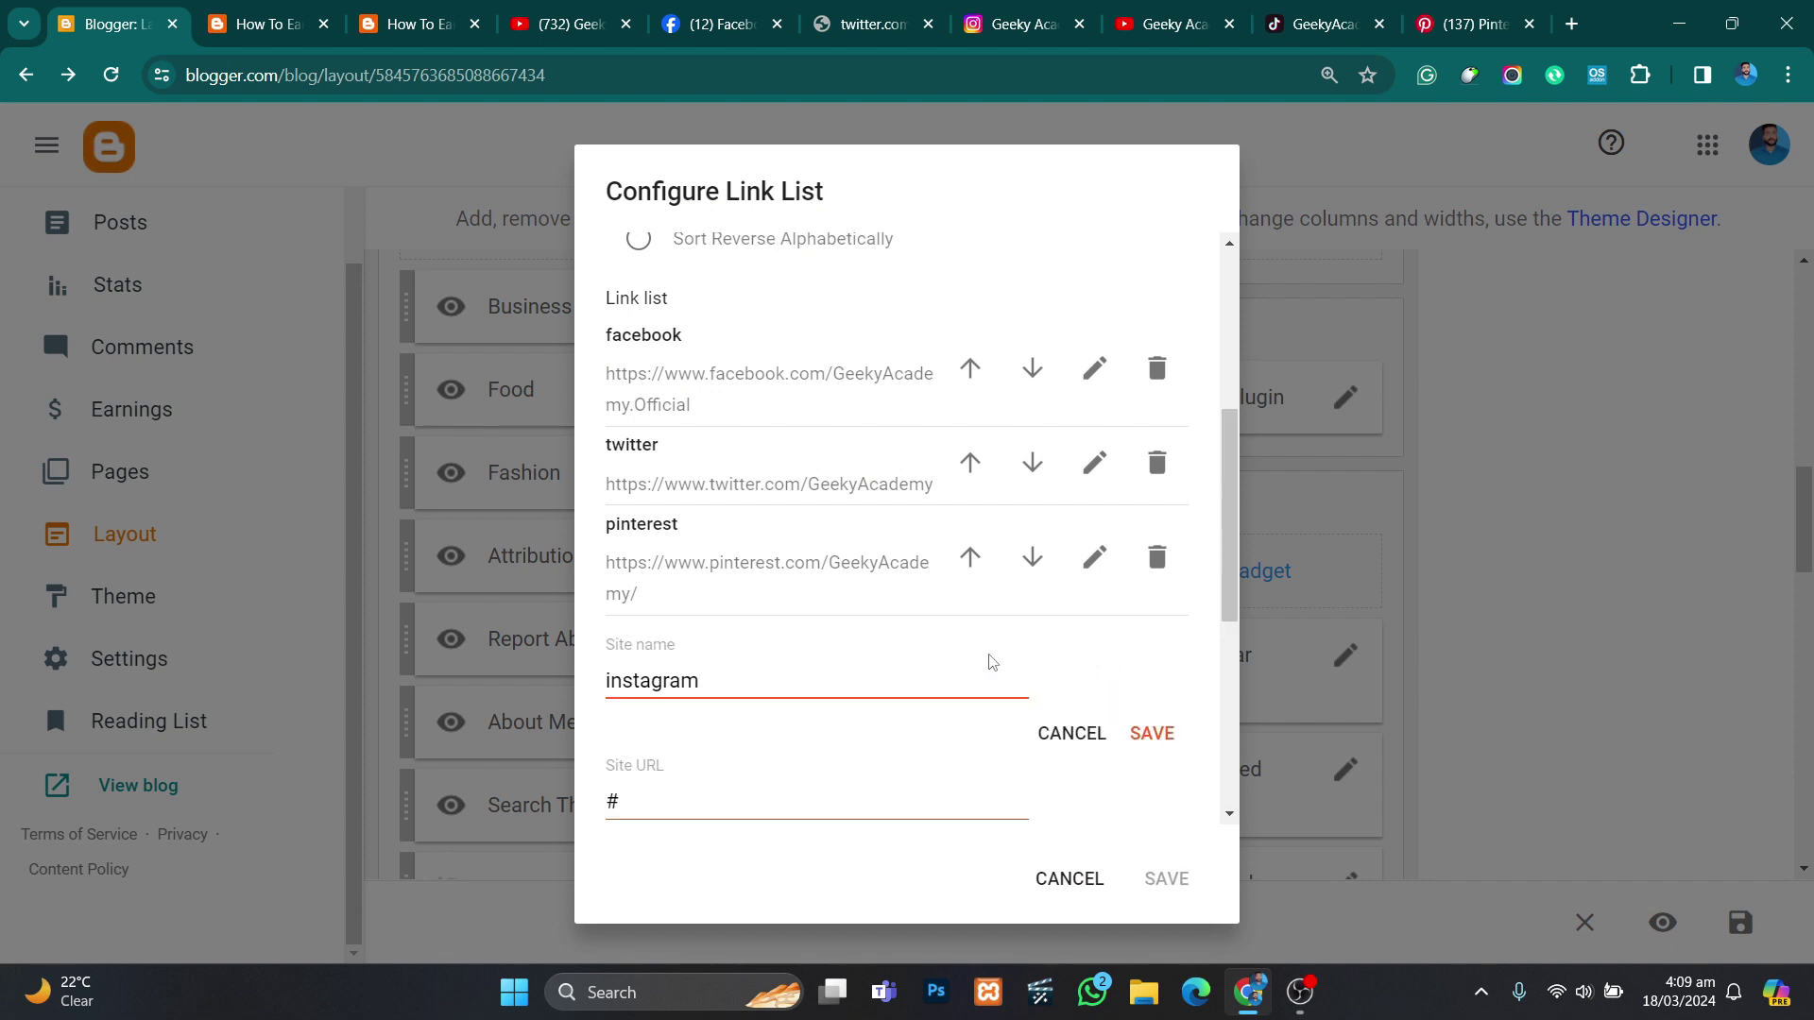
scroll(741, 721, "down", 2)
left_click(721, 586)
key("ctrl+a")
key("ctrl+v")
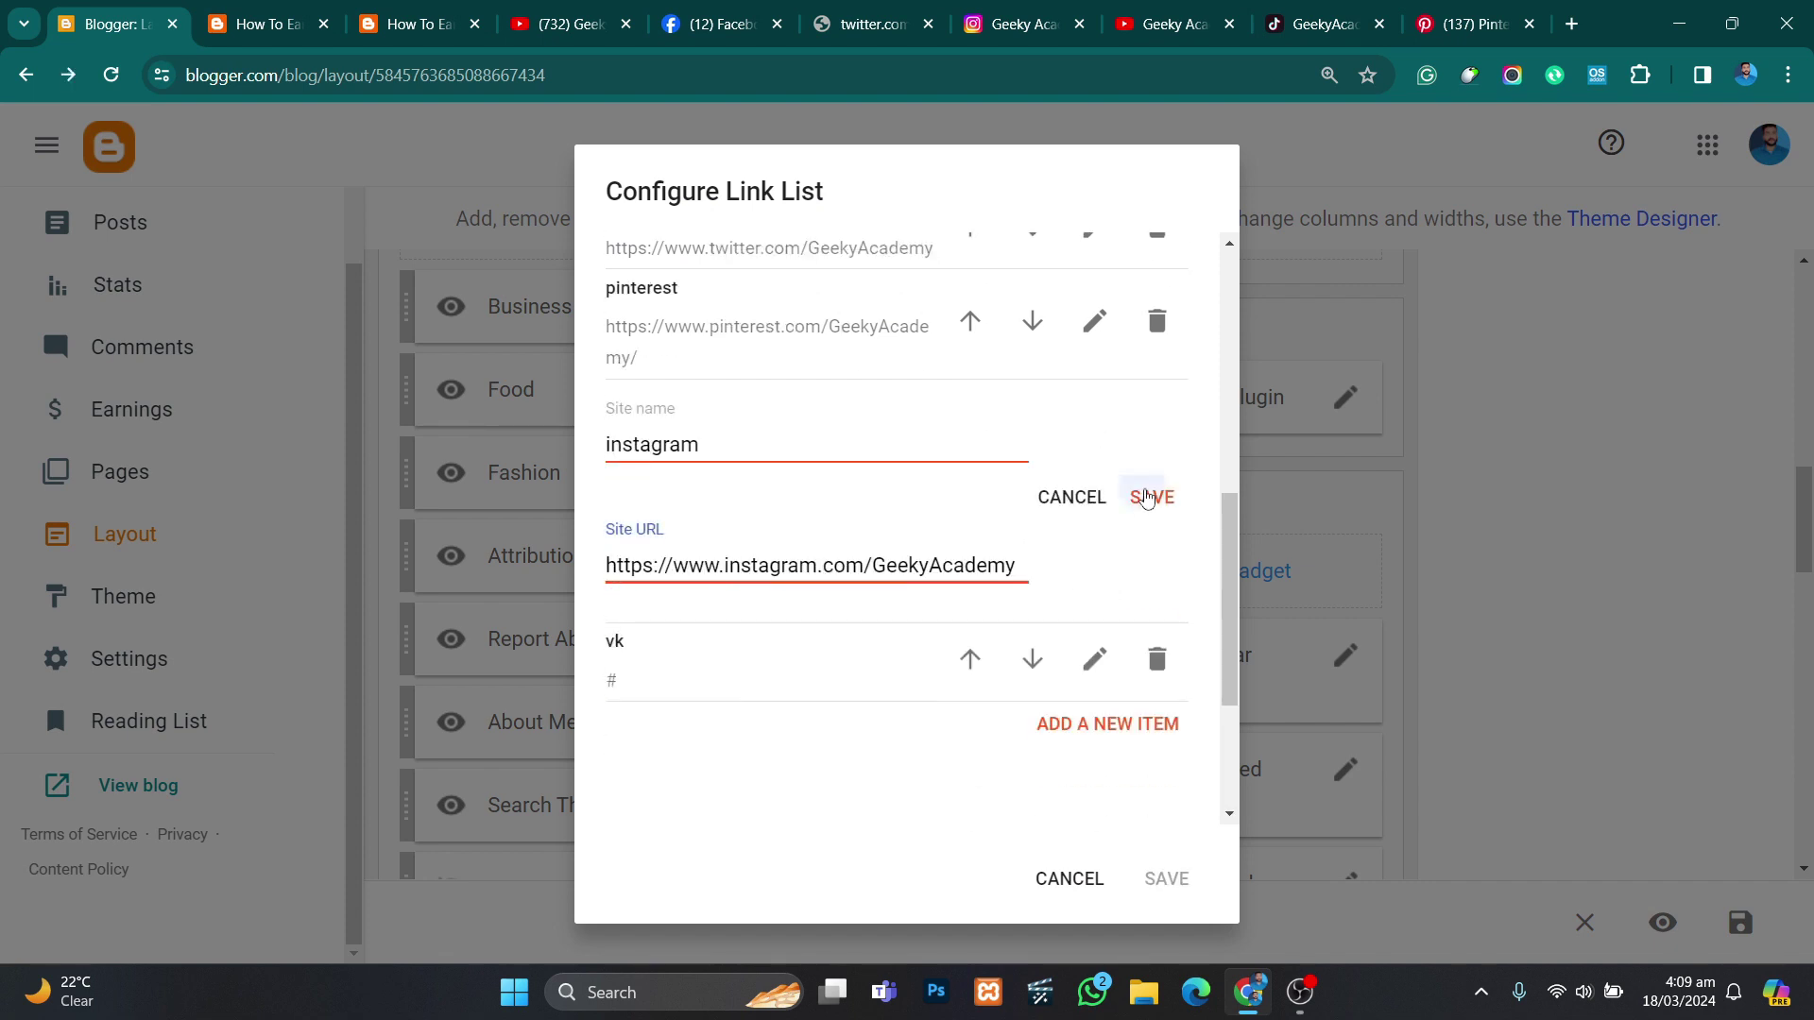
left_click(1151, 497)
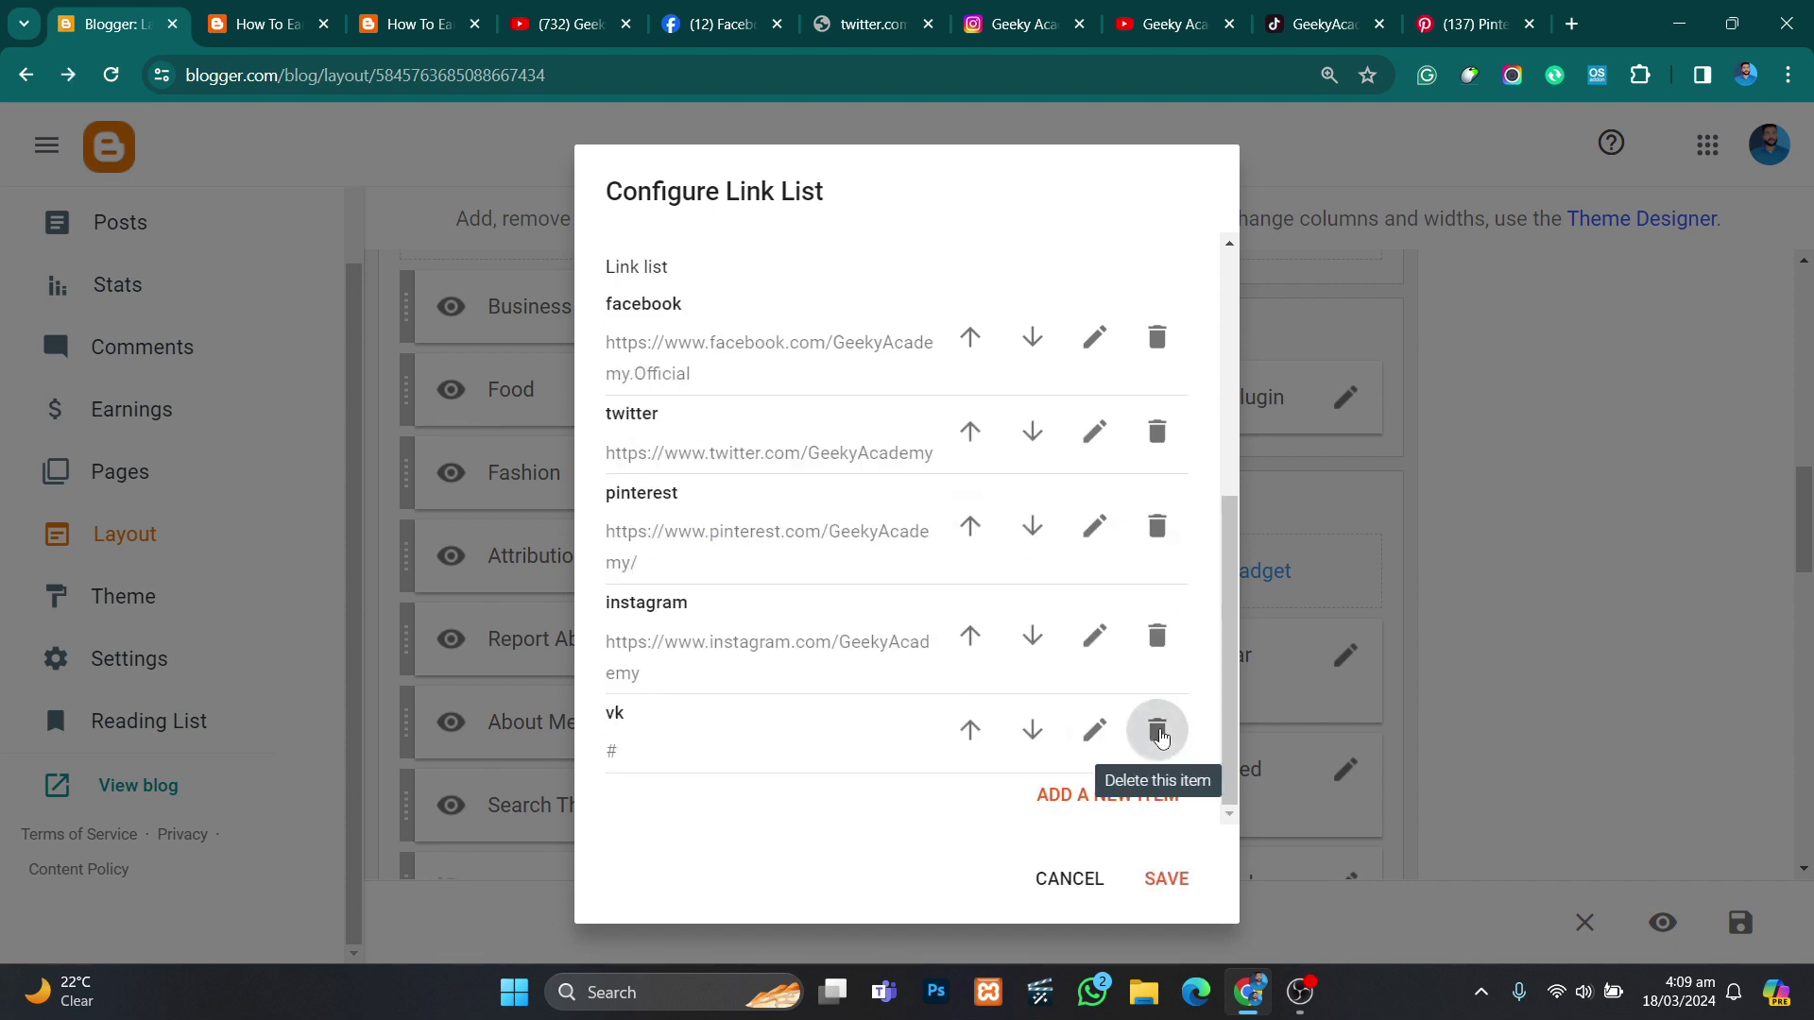
Step: Delete the vk item and add a new blank item to the link list
left_click(1174, 737)
scroll(1032, 743, "down", 3)
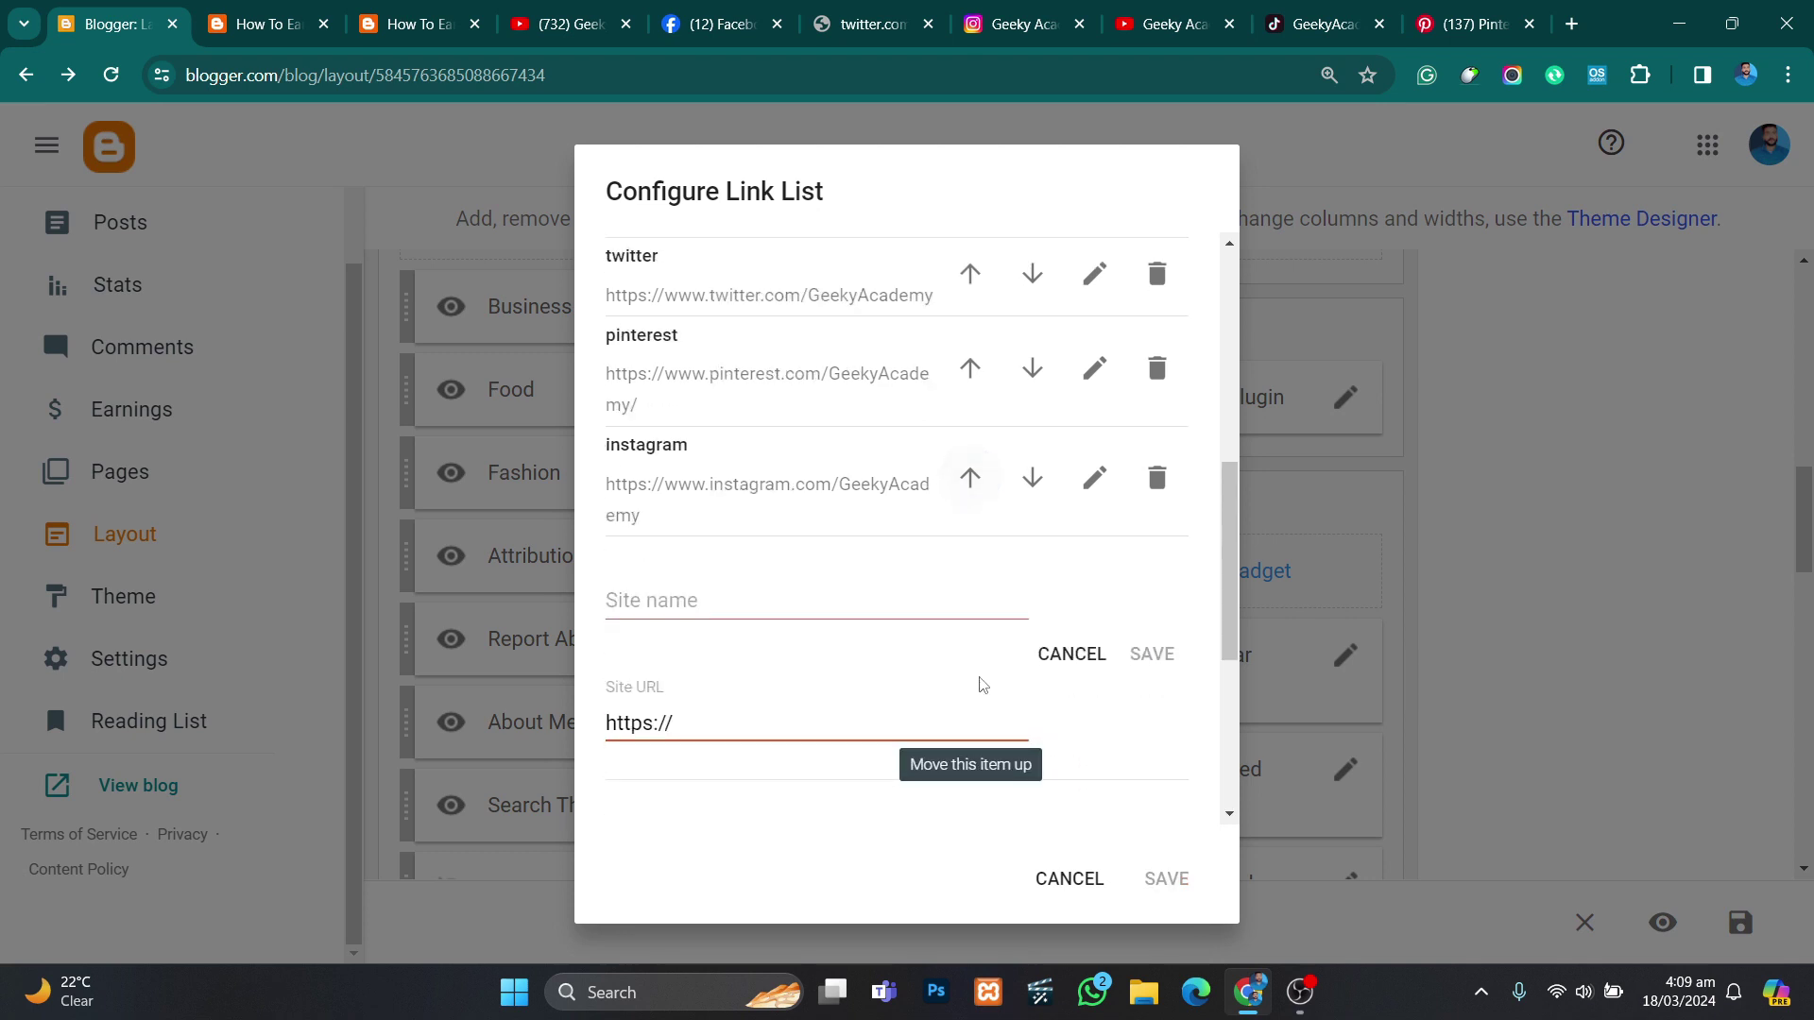
Step: Open the Geeky Academy YouTube channel through its own channel link, copy its address and return to the Blogger link list
left_click(1159, 27)
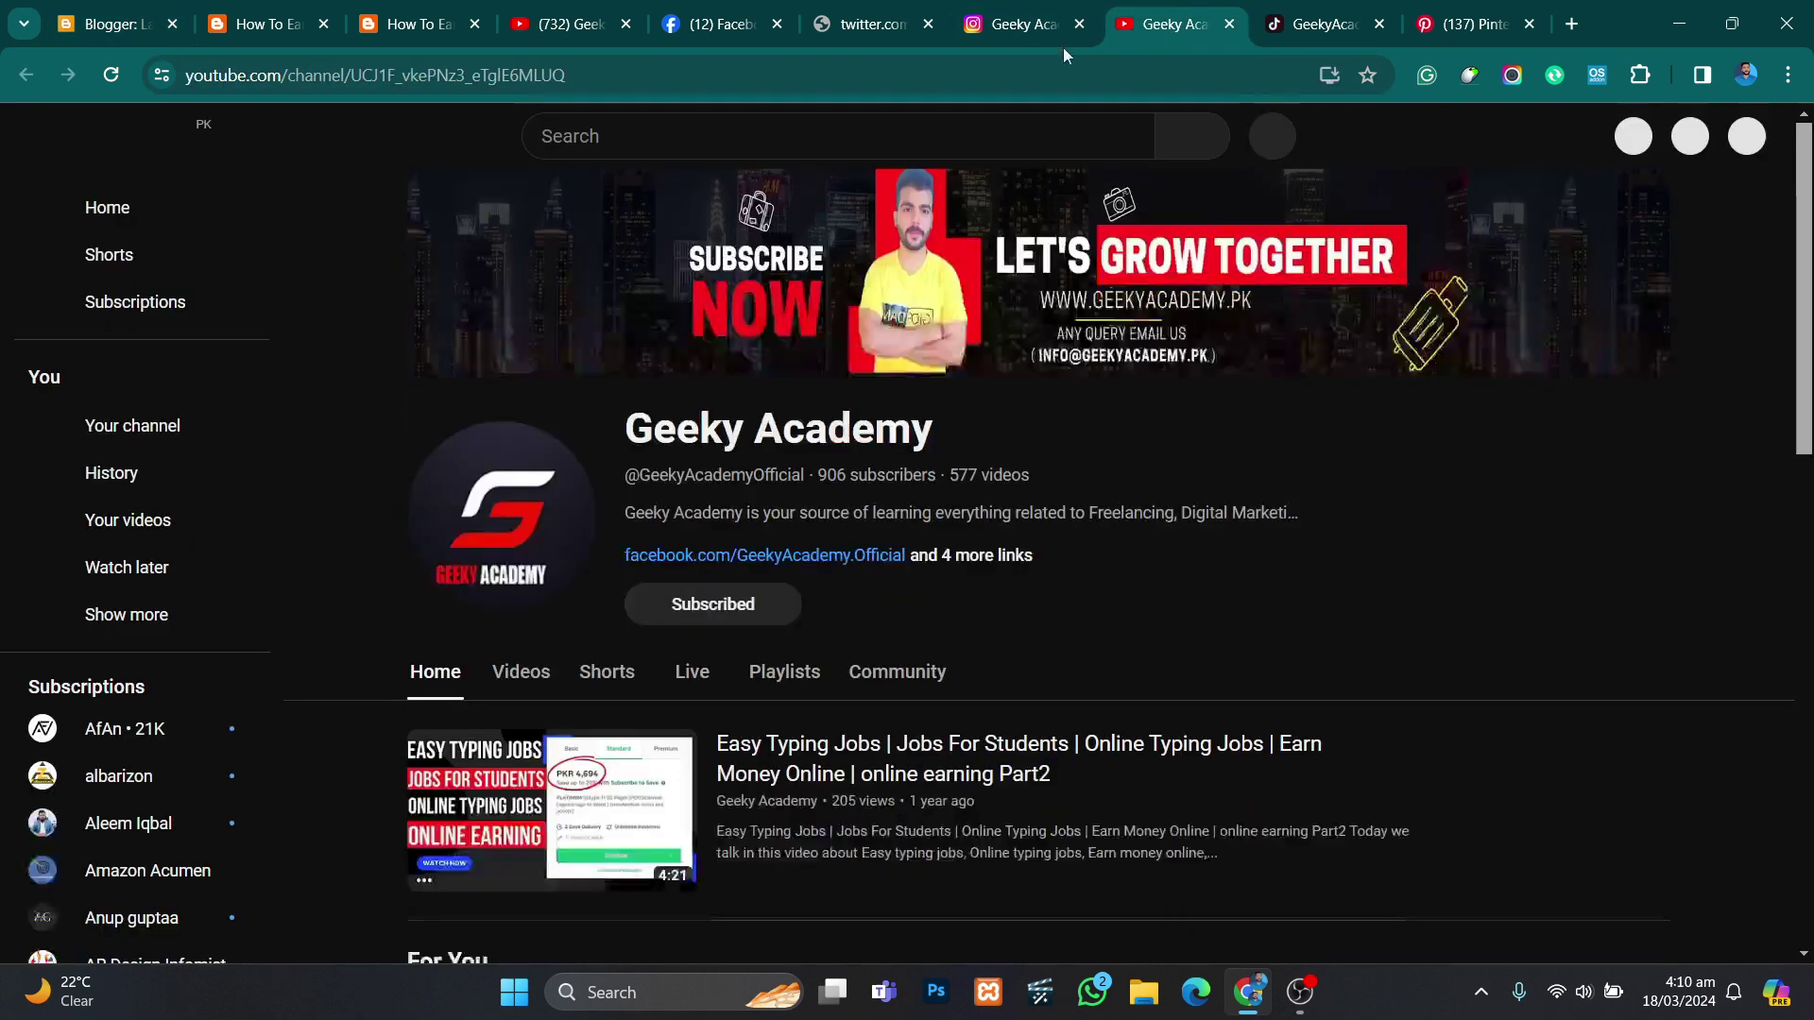
left_click(975, 564)
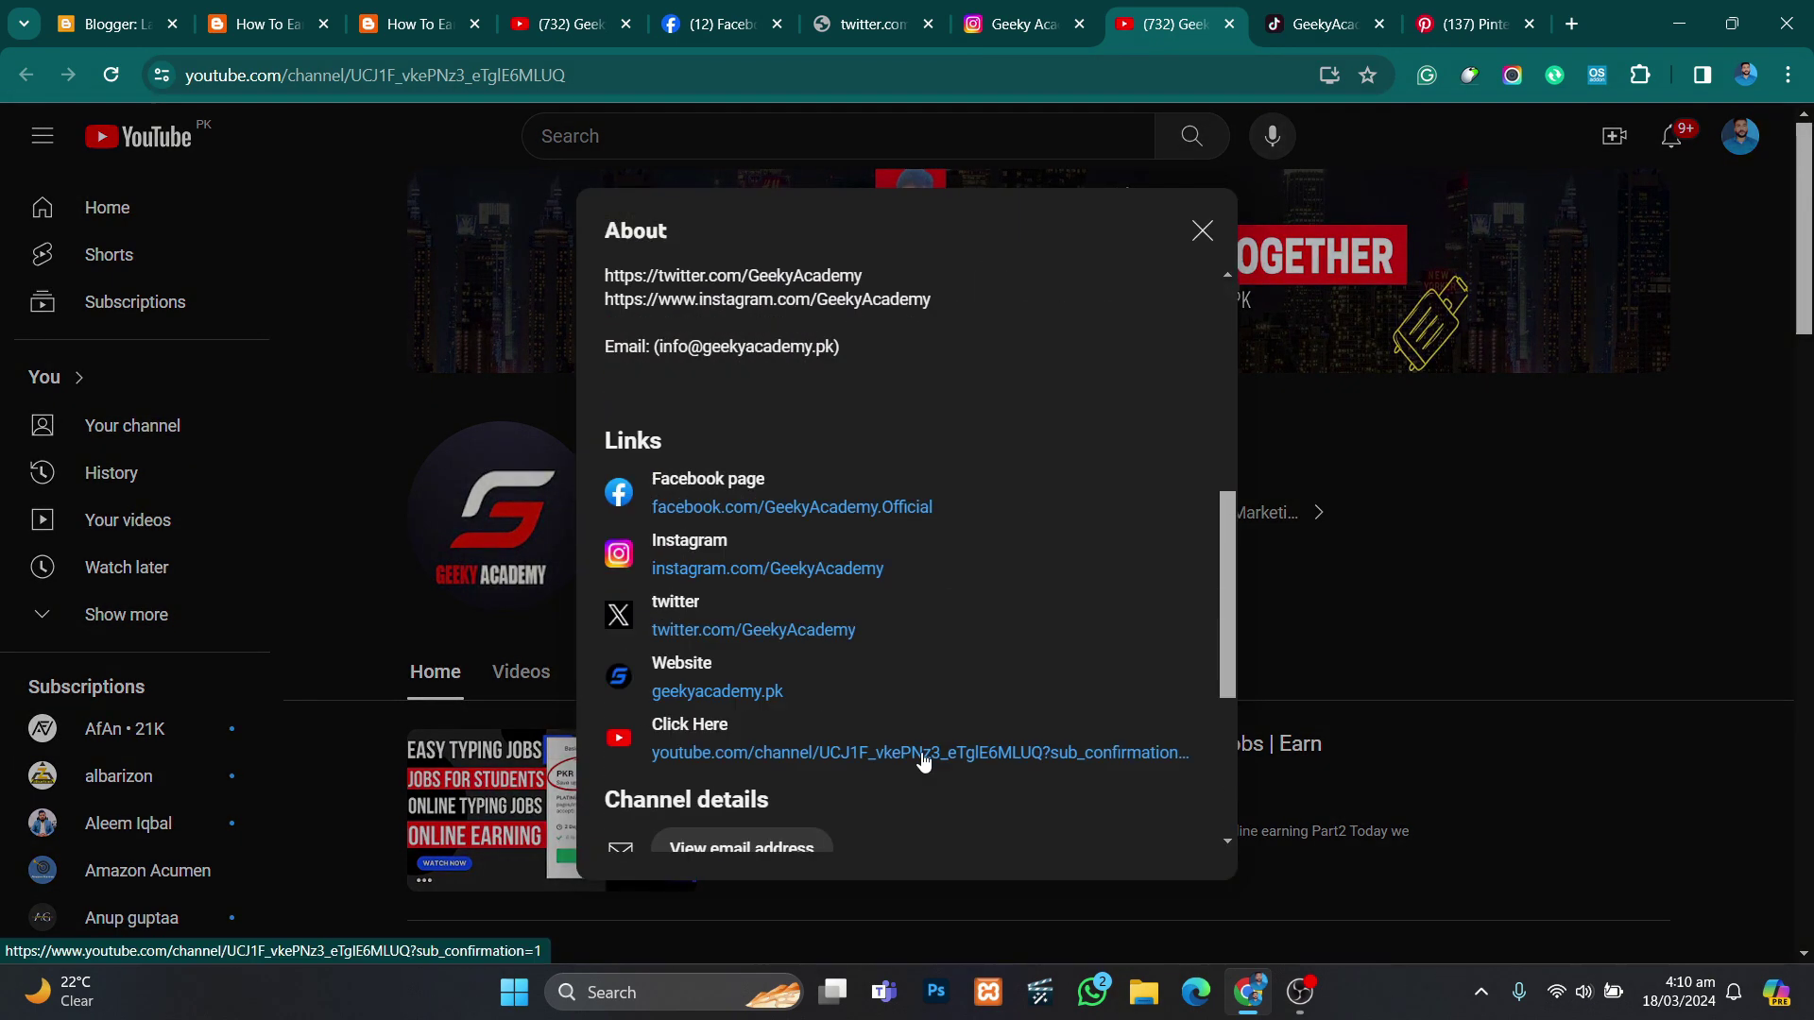
left_click(922, 752)
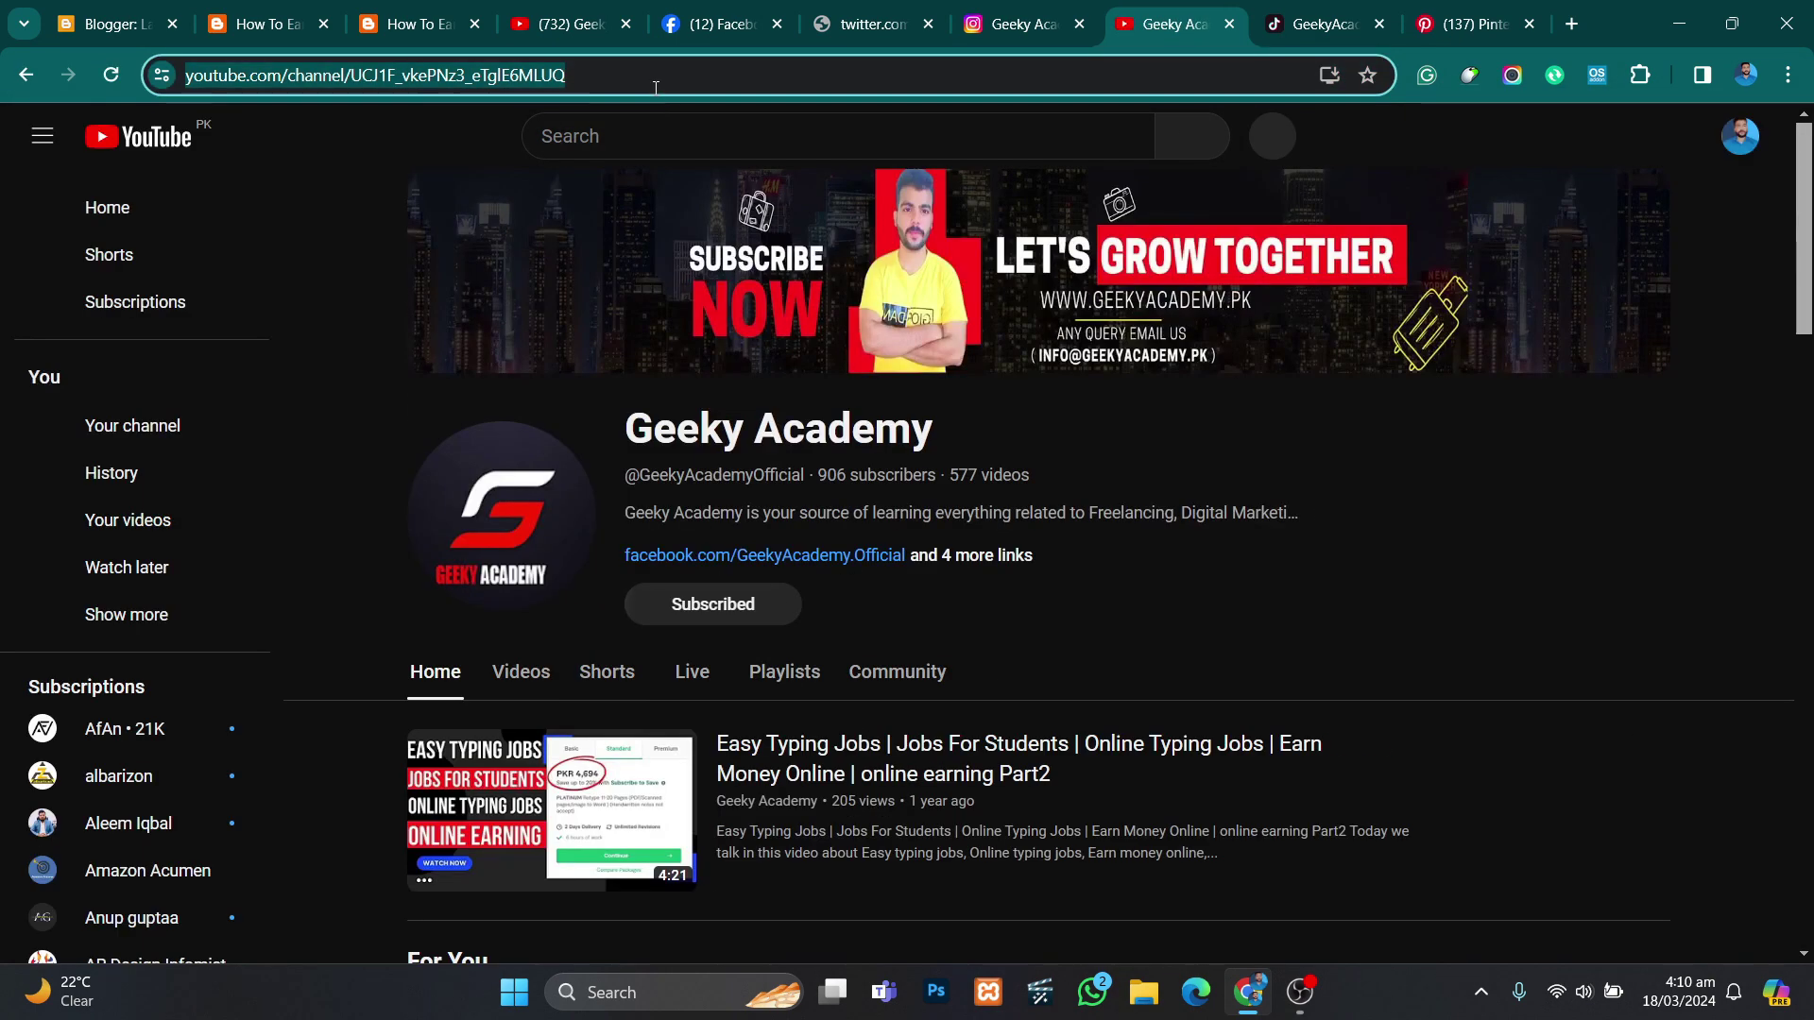
left_click(121, 11)
Step: Name the blank link item youtube with the copied channel address as site URL, and save the item and the link list
left_click(777, 599)
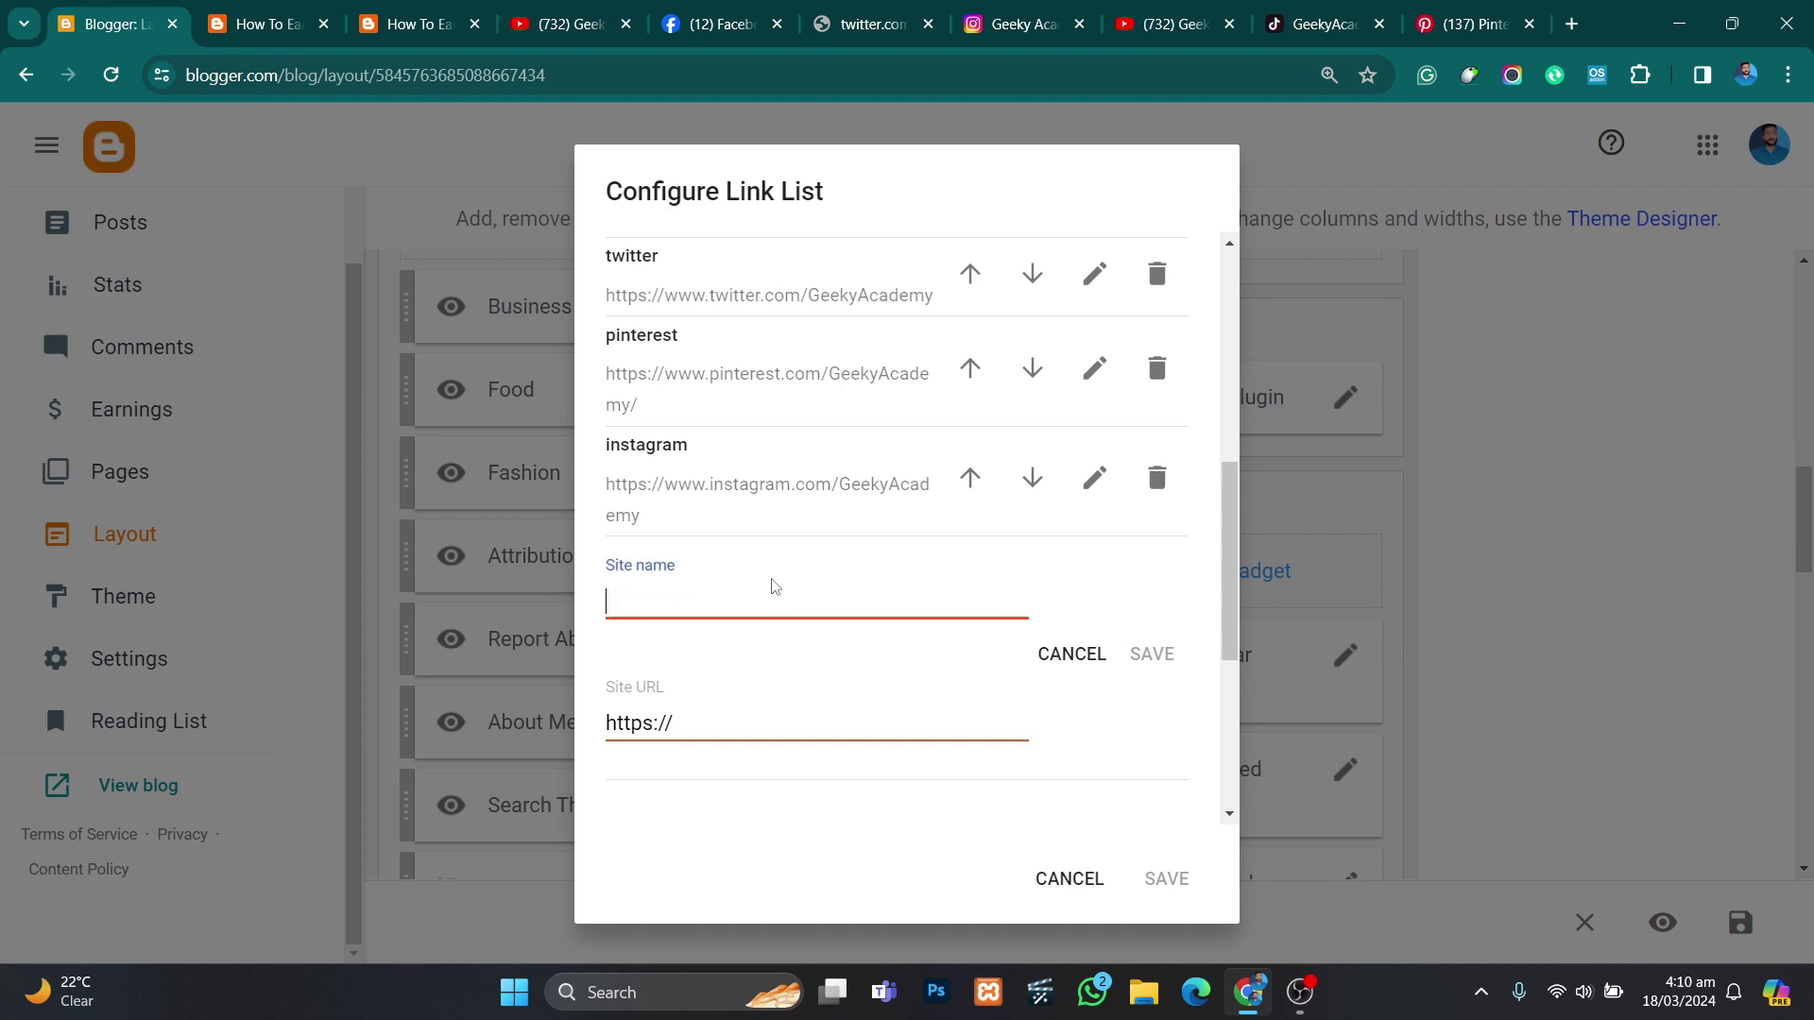
type("youtube")
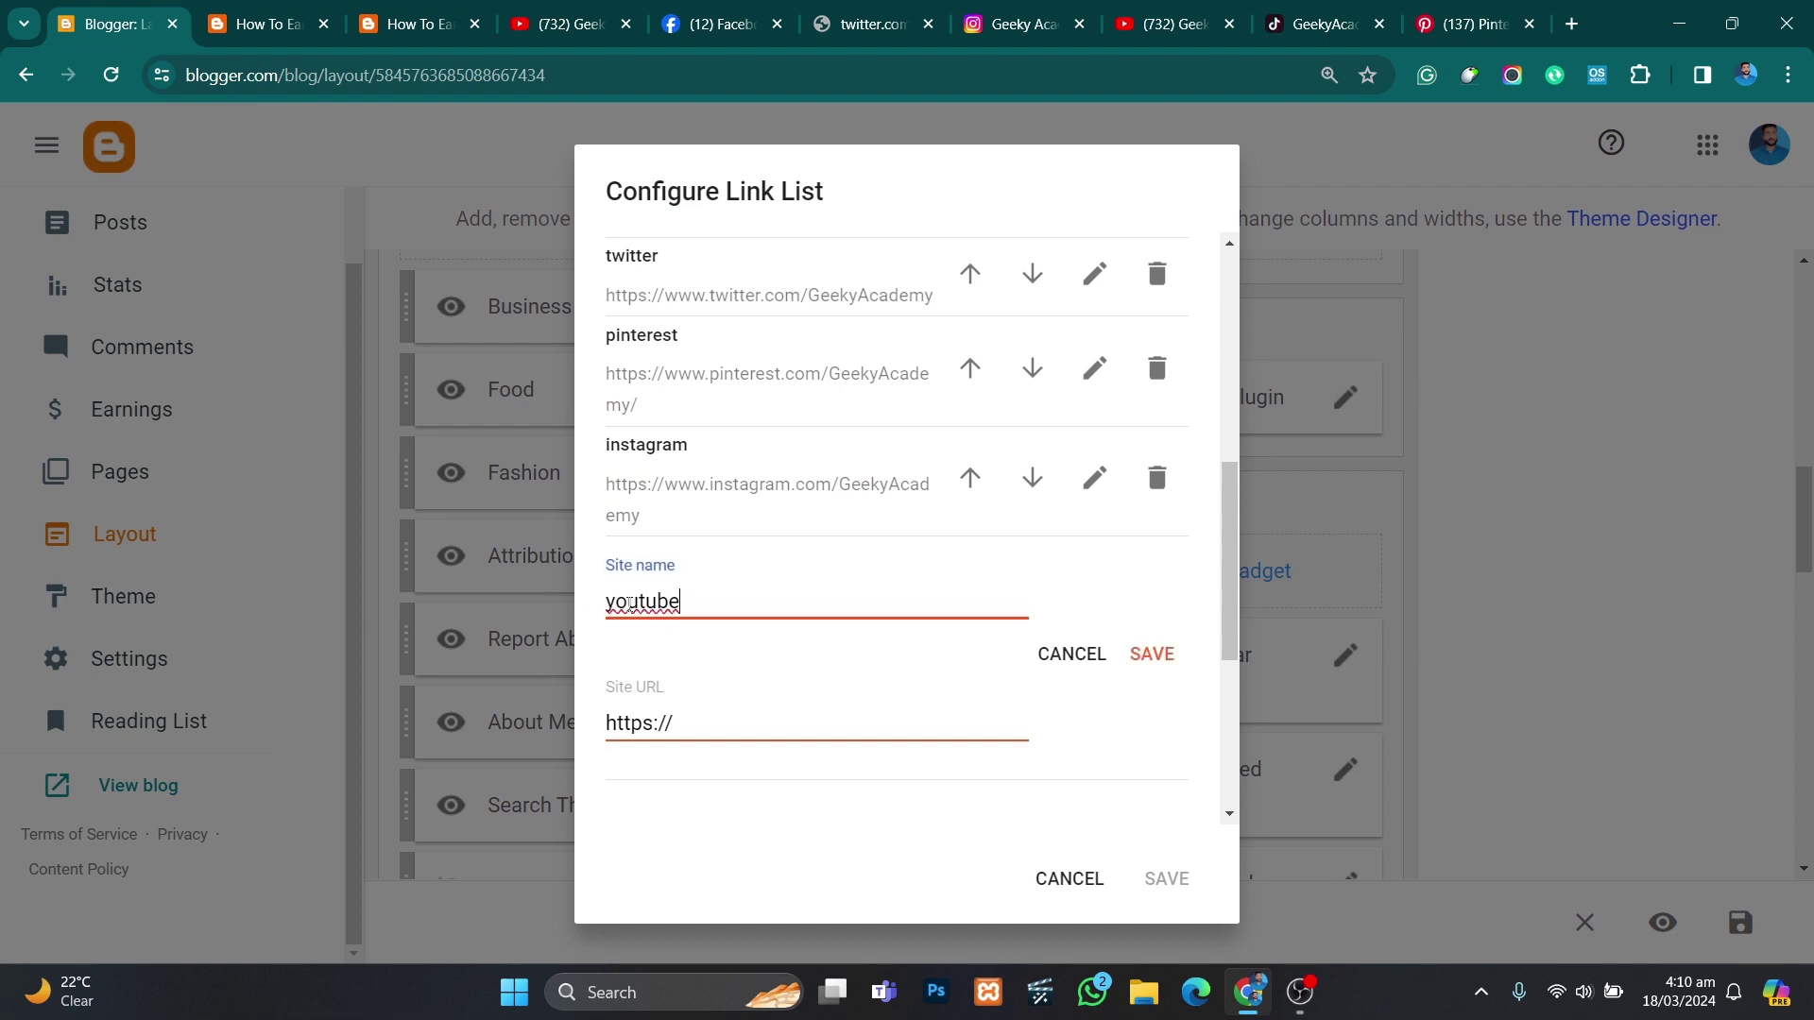
scroll(645, 416, "up", 4)
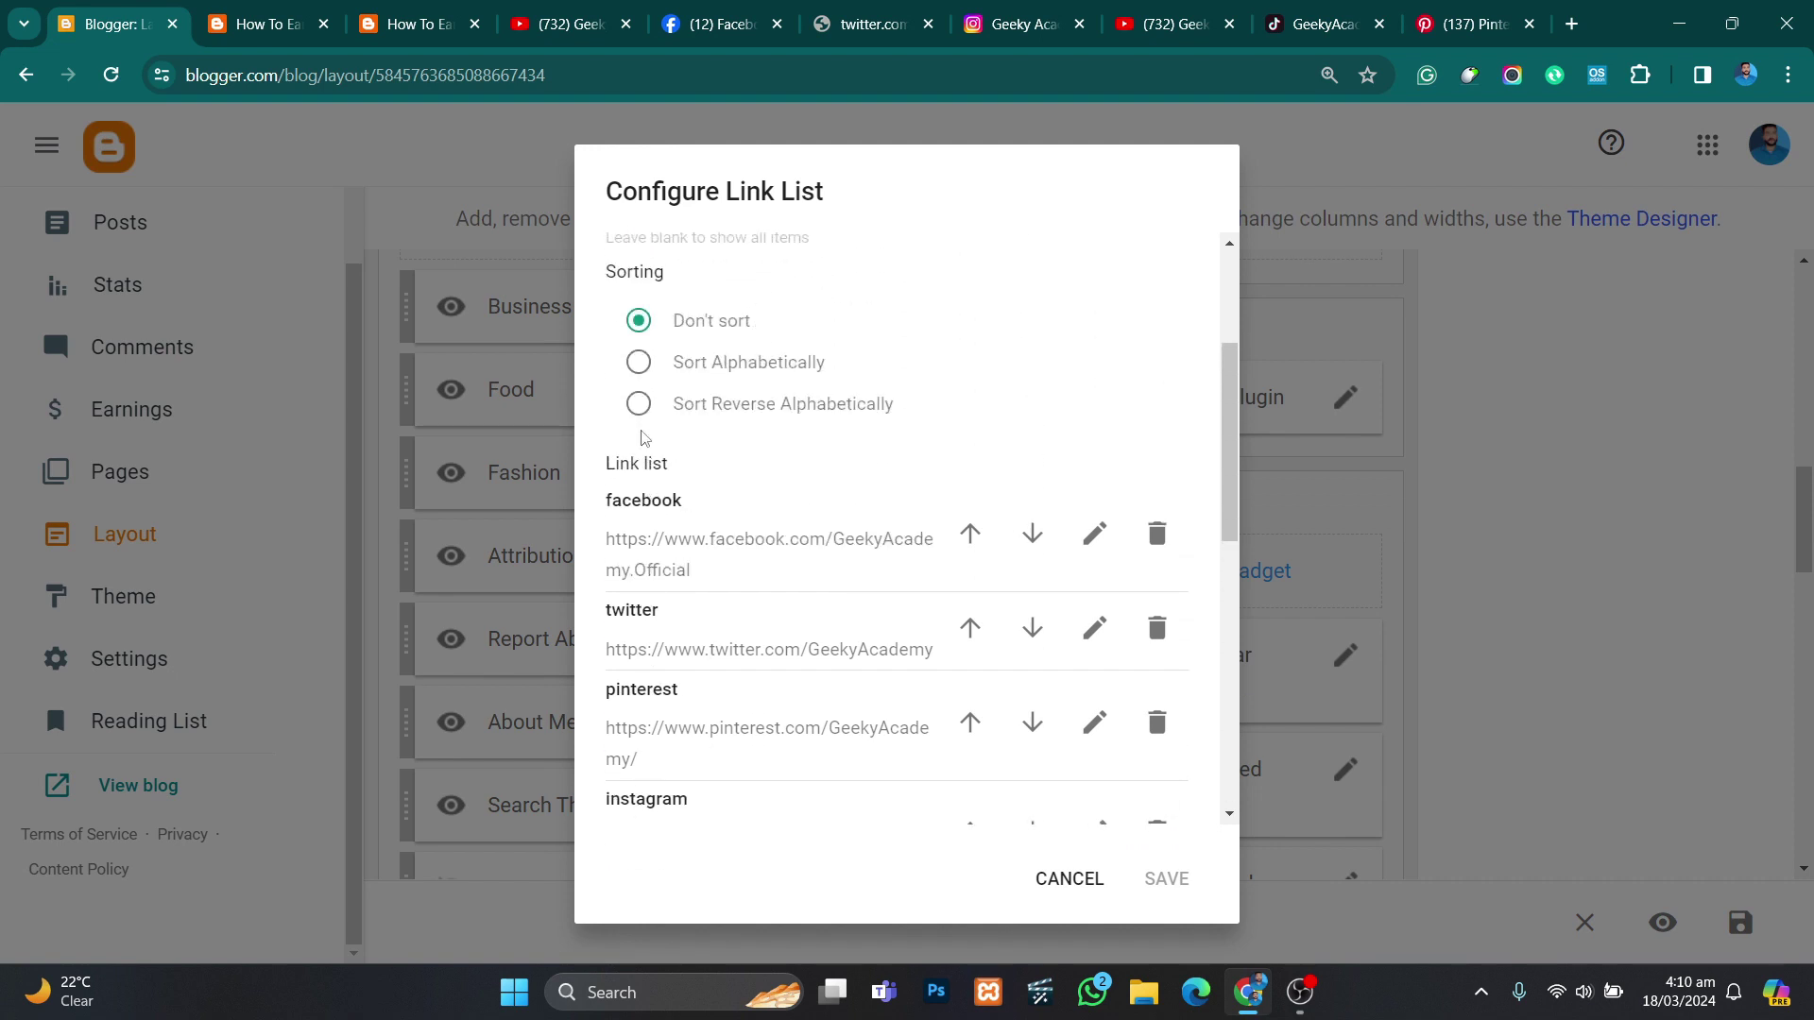
scroll(620, 508, "down", 4)
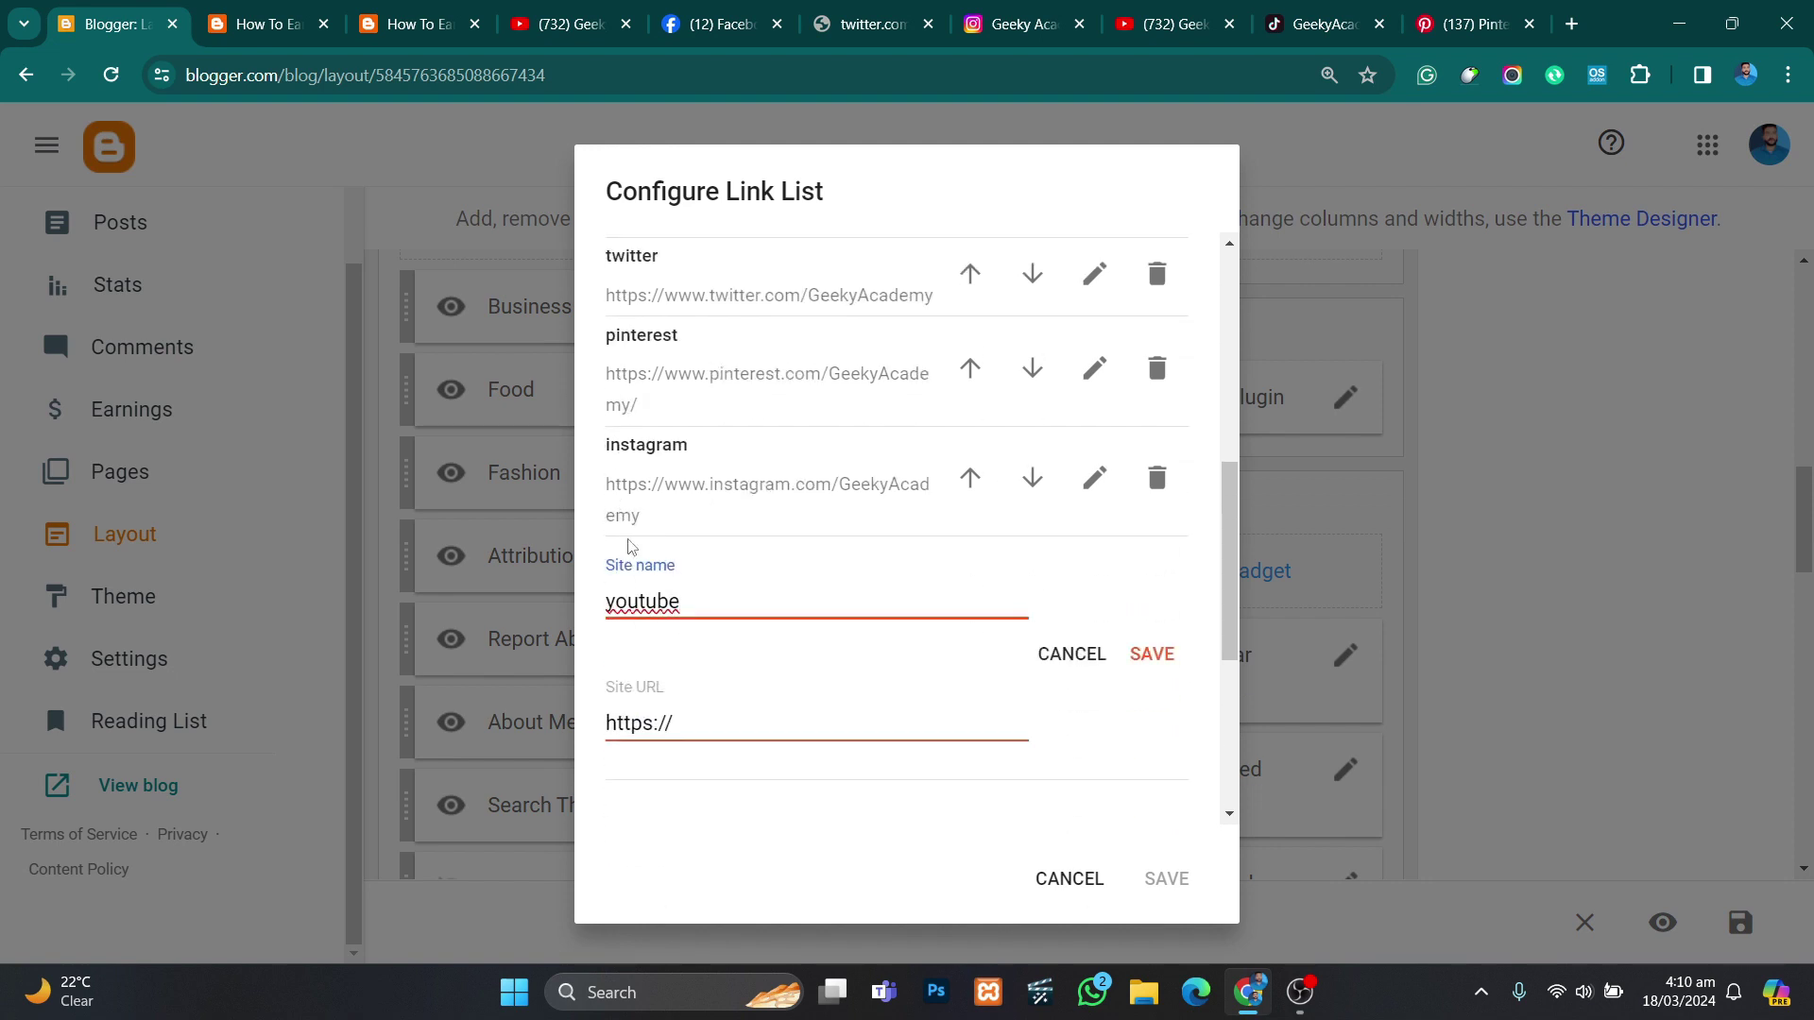
triple_click(715, 722)
key("ctrl+v")
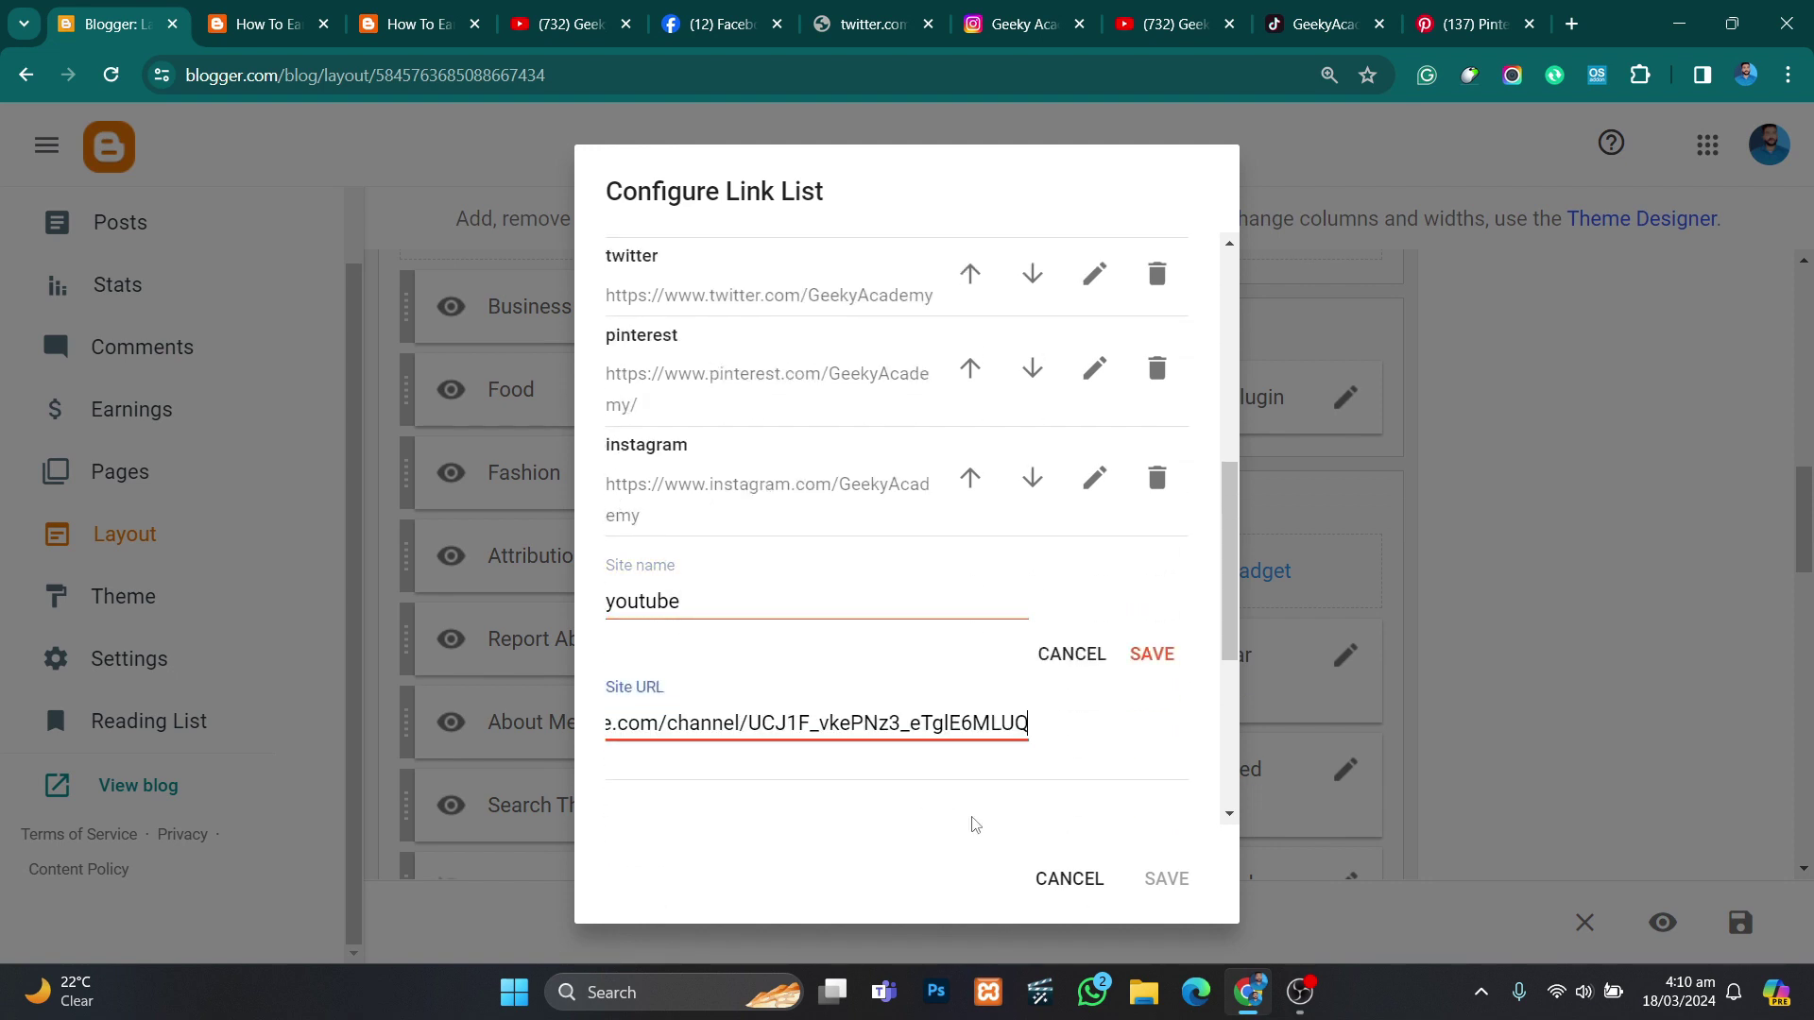
left_click(1151, 652)
left_click(1179, 878)
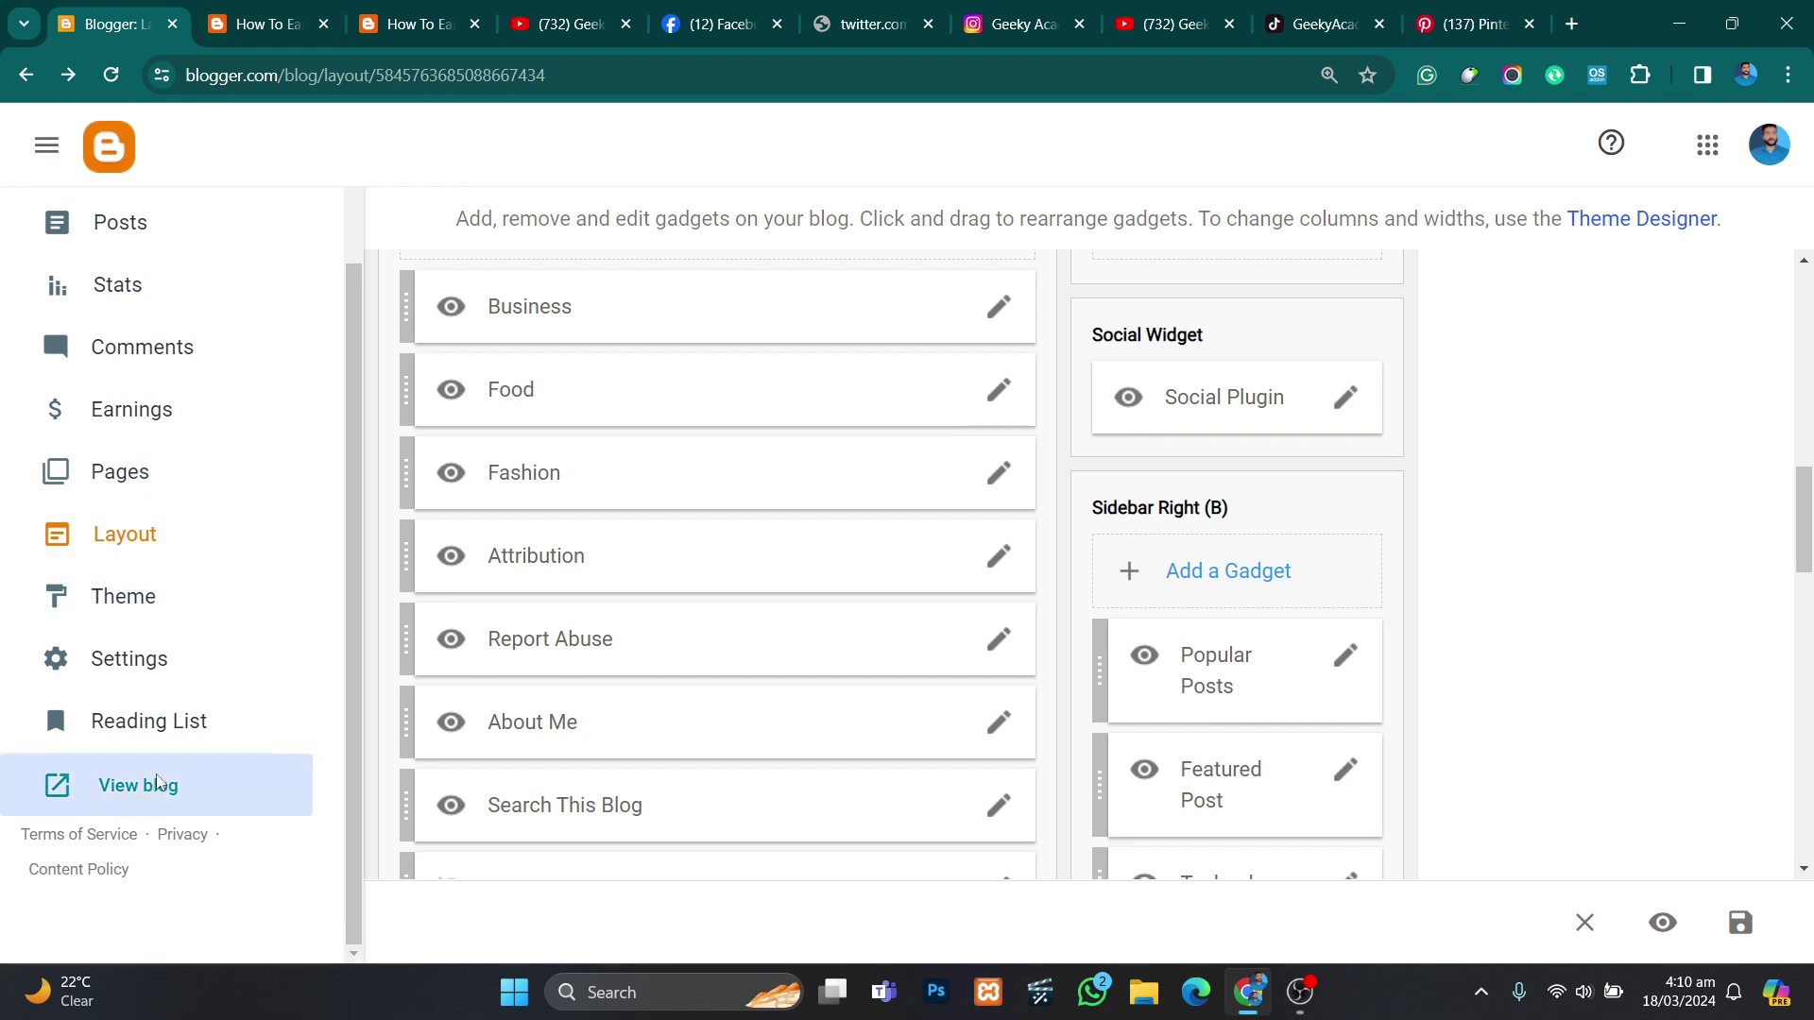
Step: View the live blog and examine the Social Plugin buttons and the Business, Food and Fashion sections
left_click(132, 785)
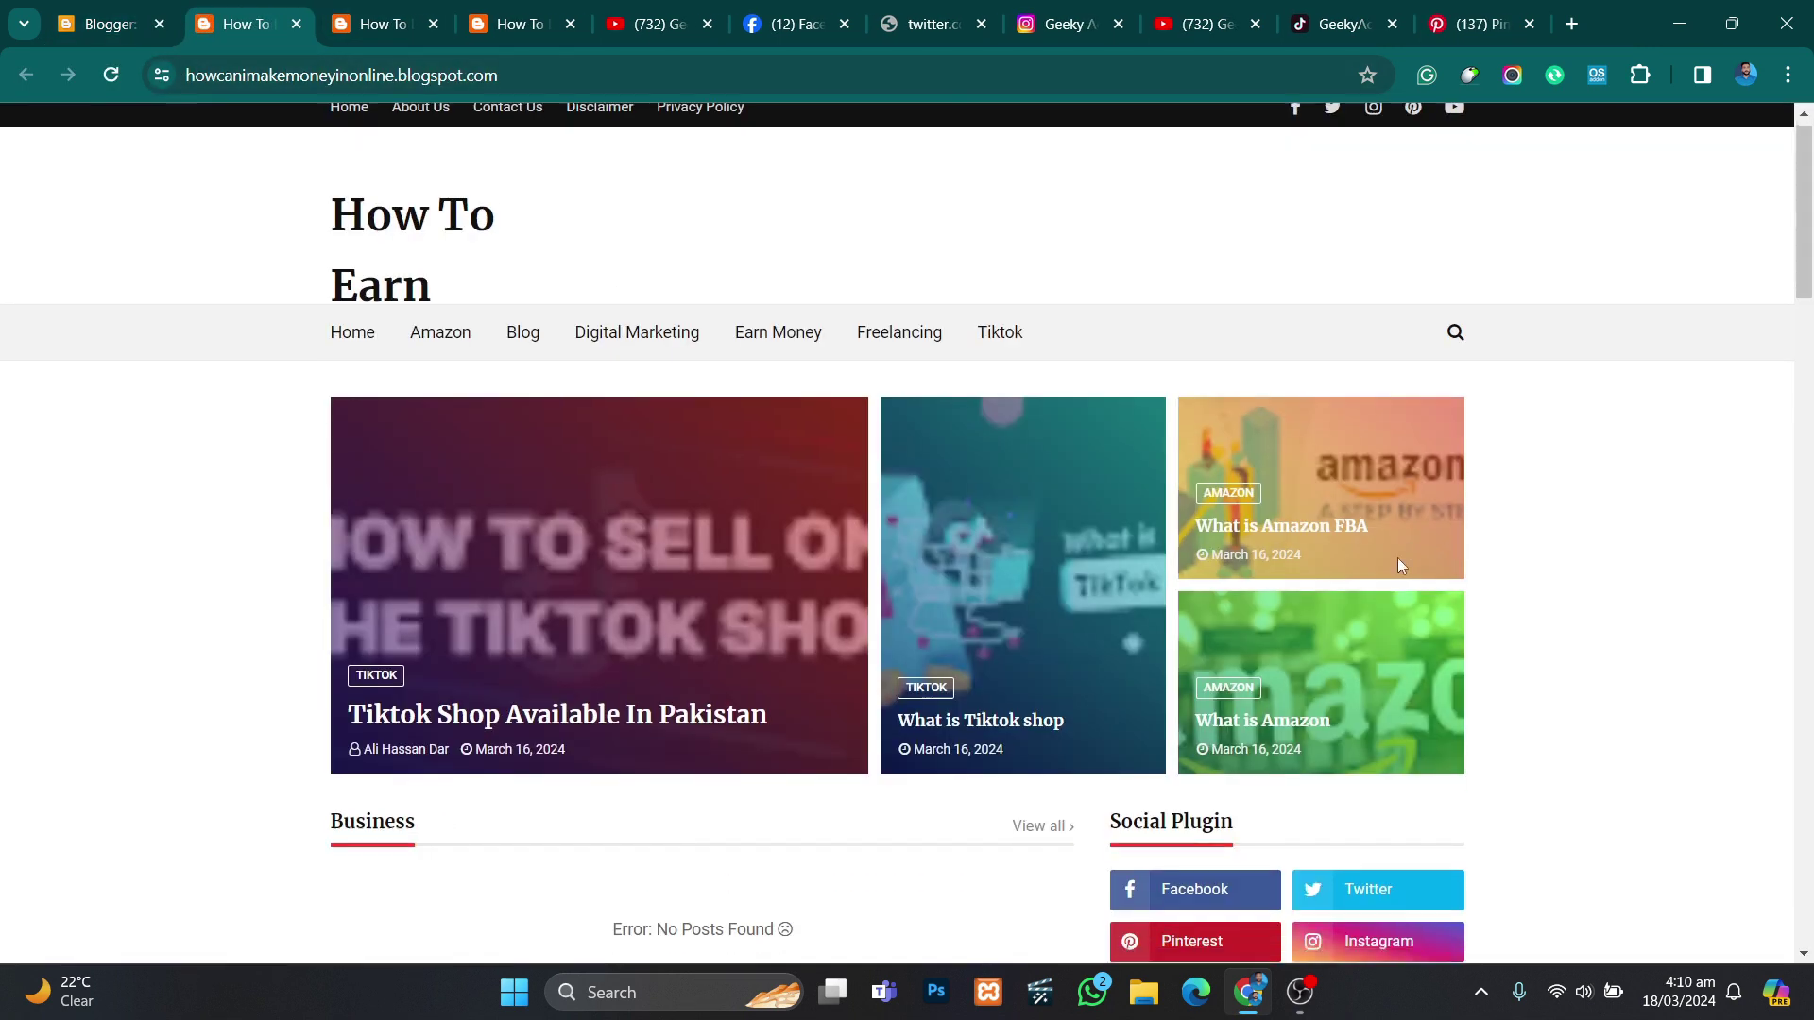
scroll(1322, 586, "down", 2)
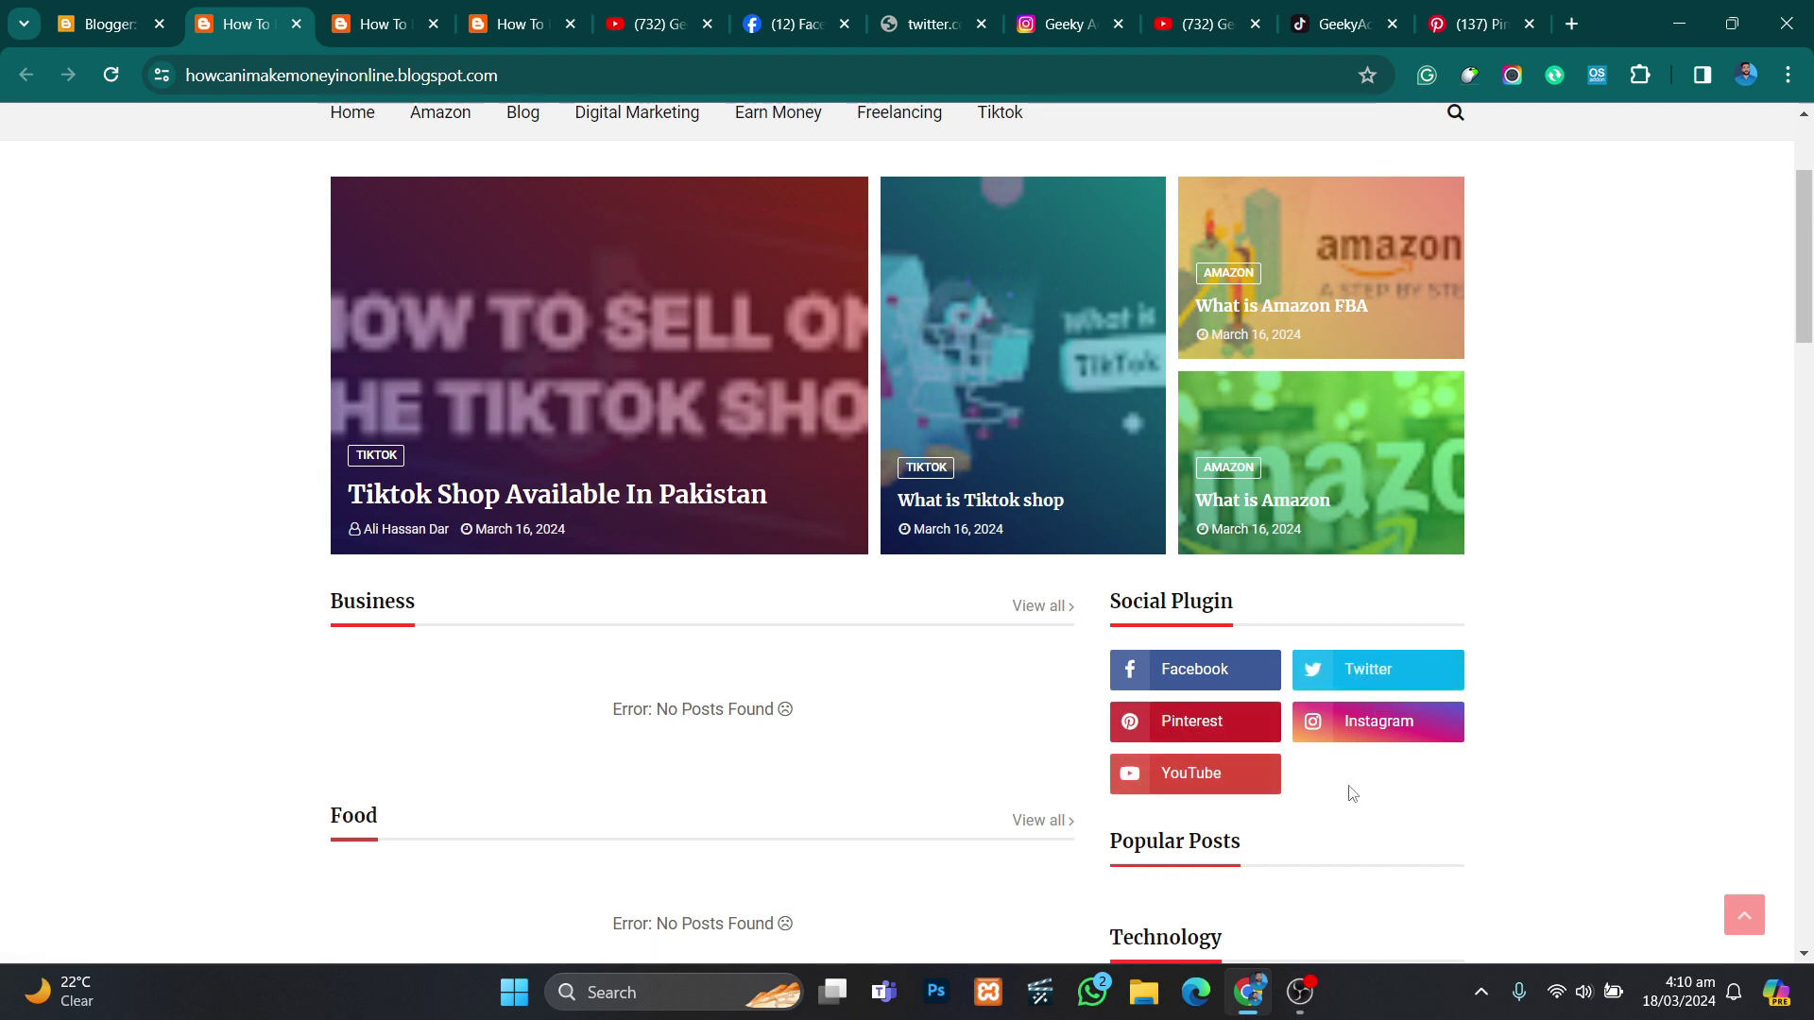
scroll(1353, 793, "down", 1)
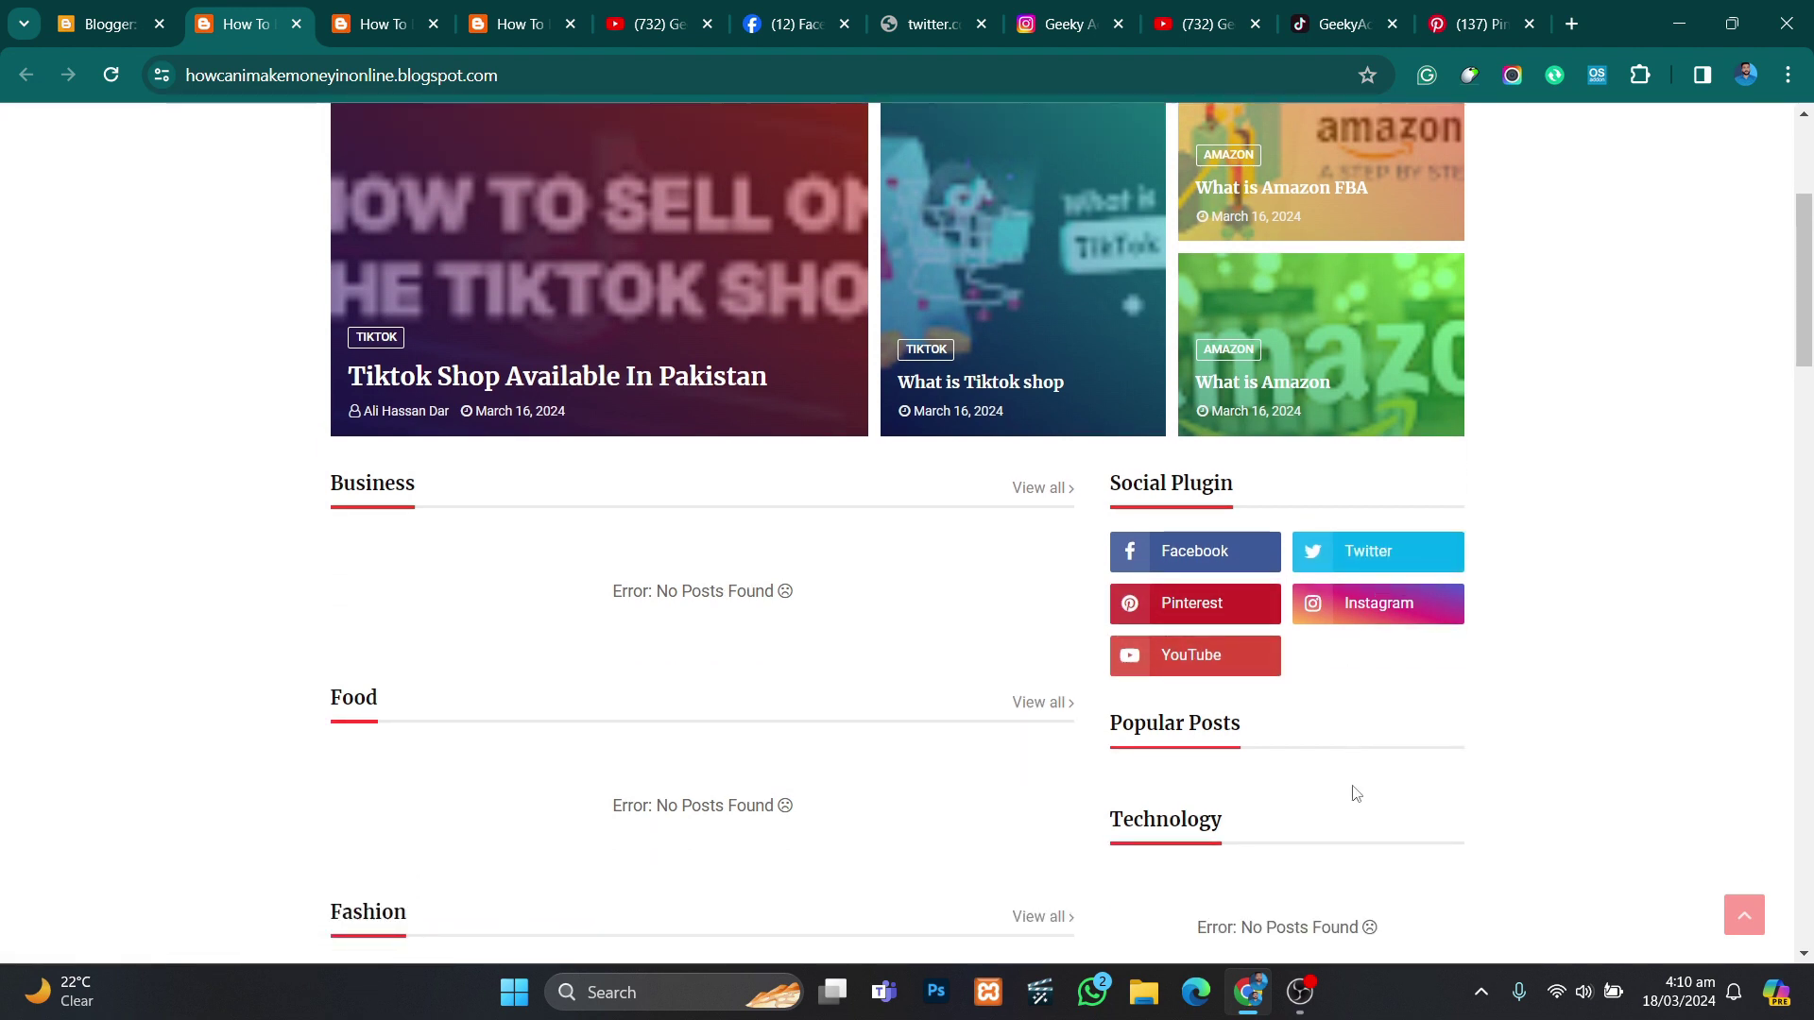
scroll(1284, 747, "down", 1)
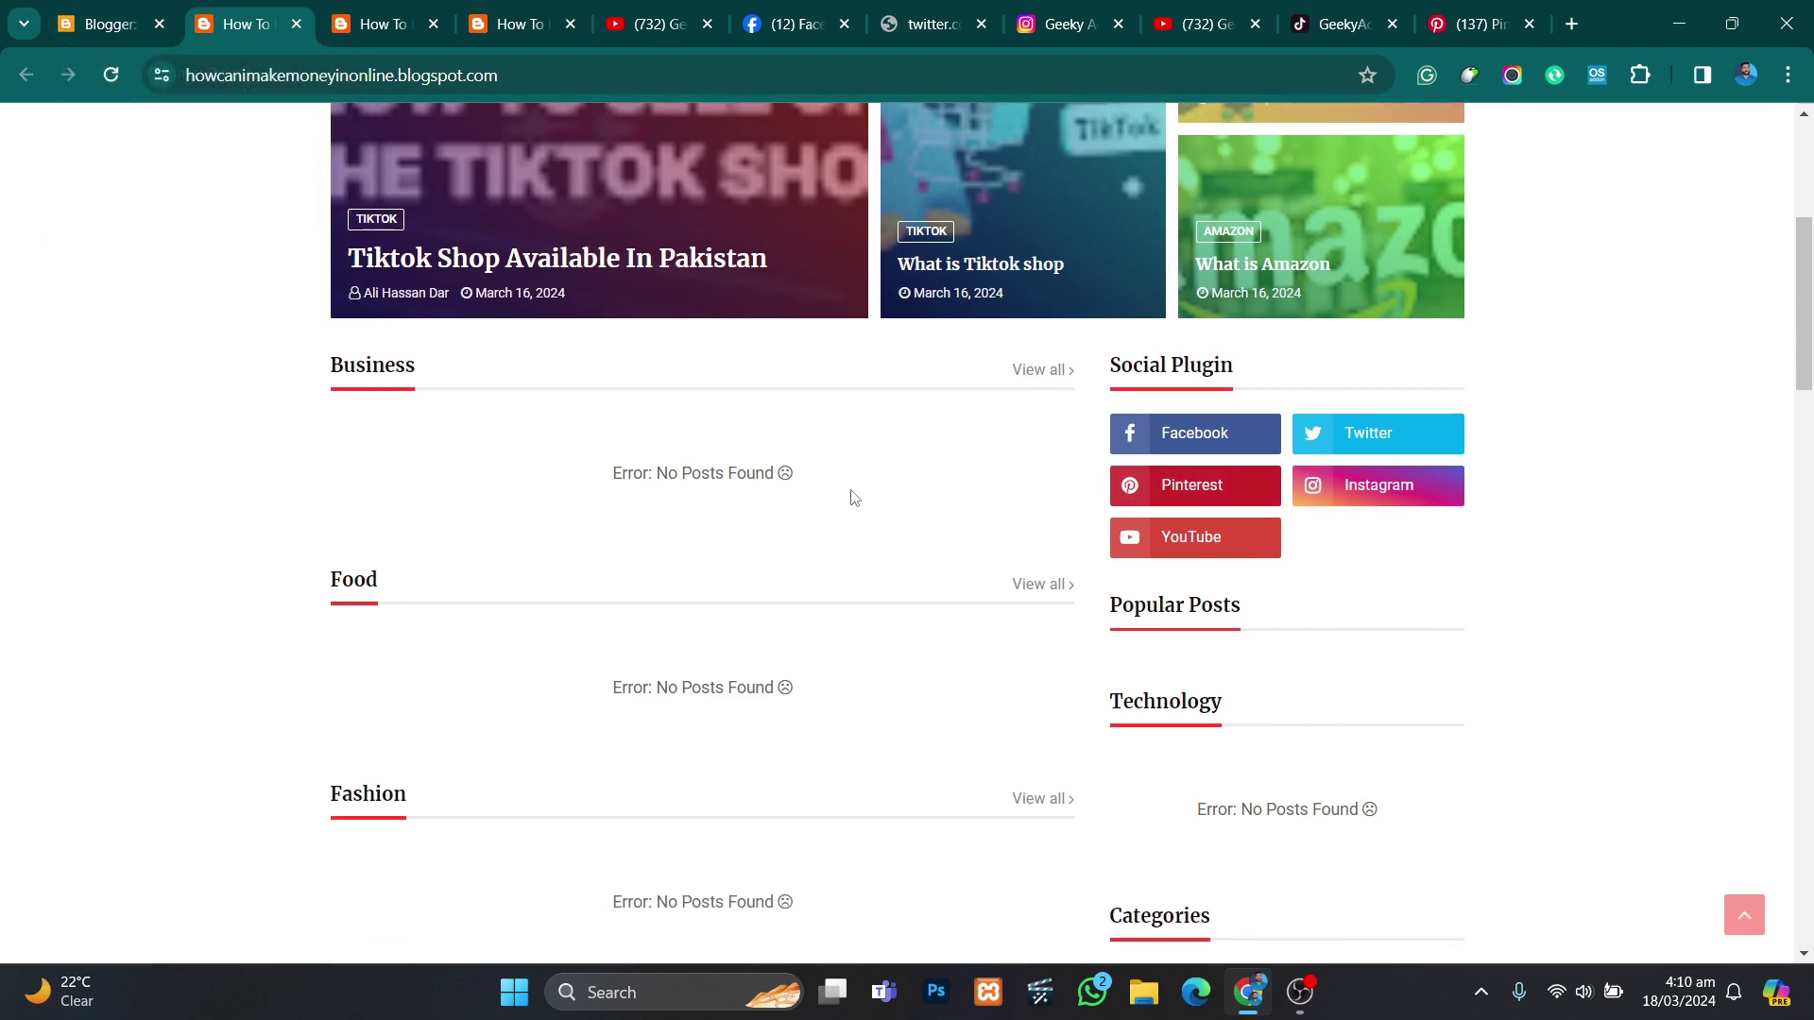
scroll(799, 413, "down", 5)
scroll(662, 444, "up", 6)
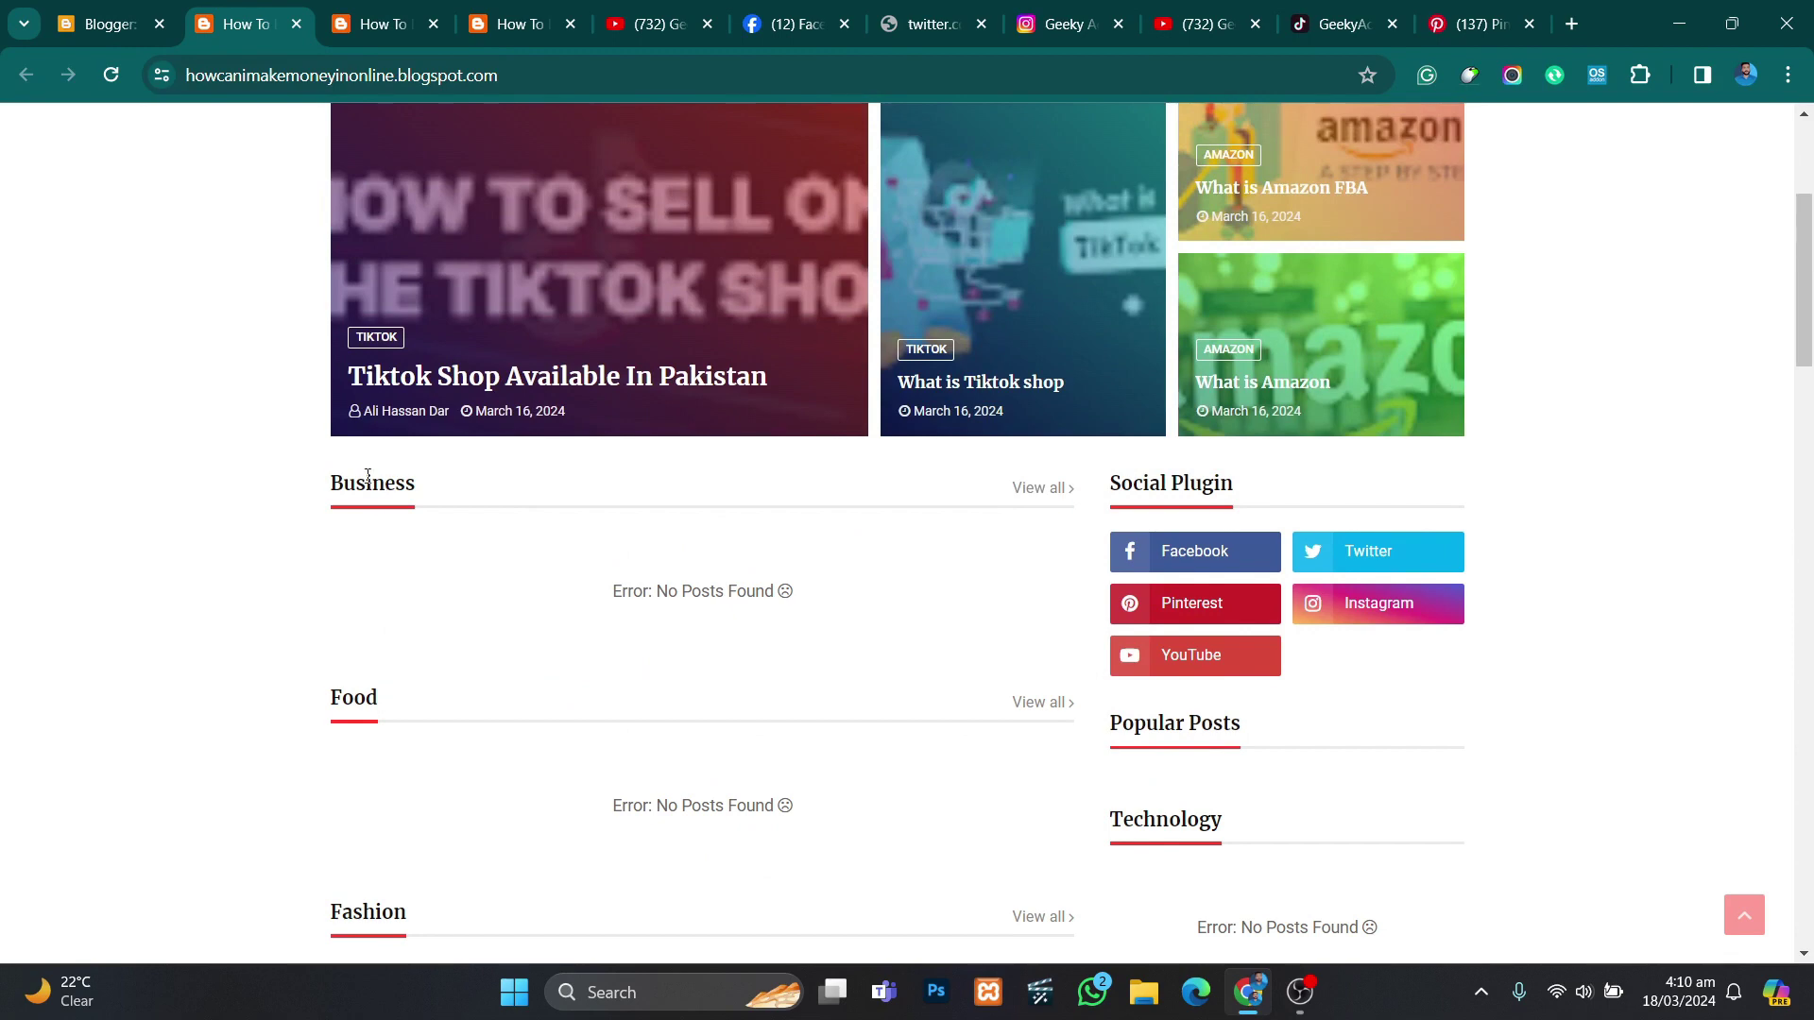
scroll(369, 475, "down", 3)
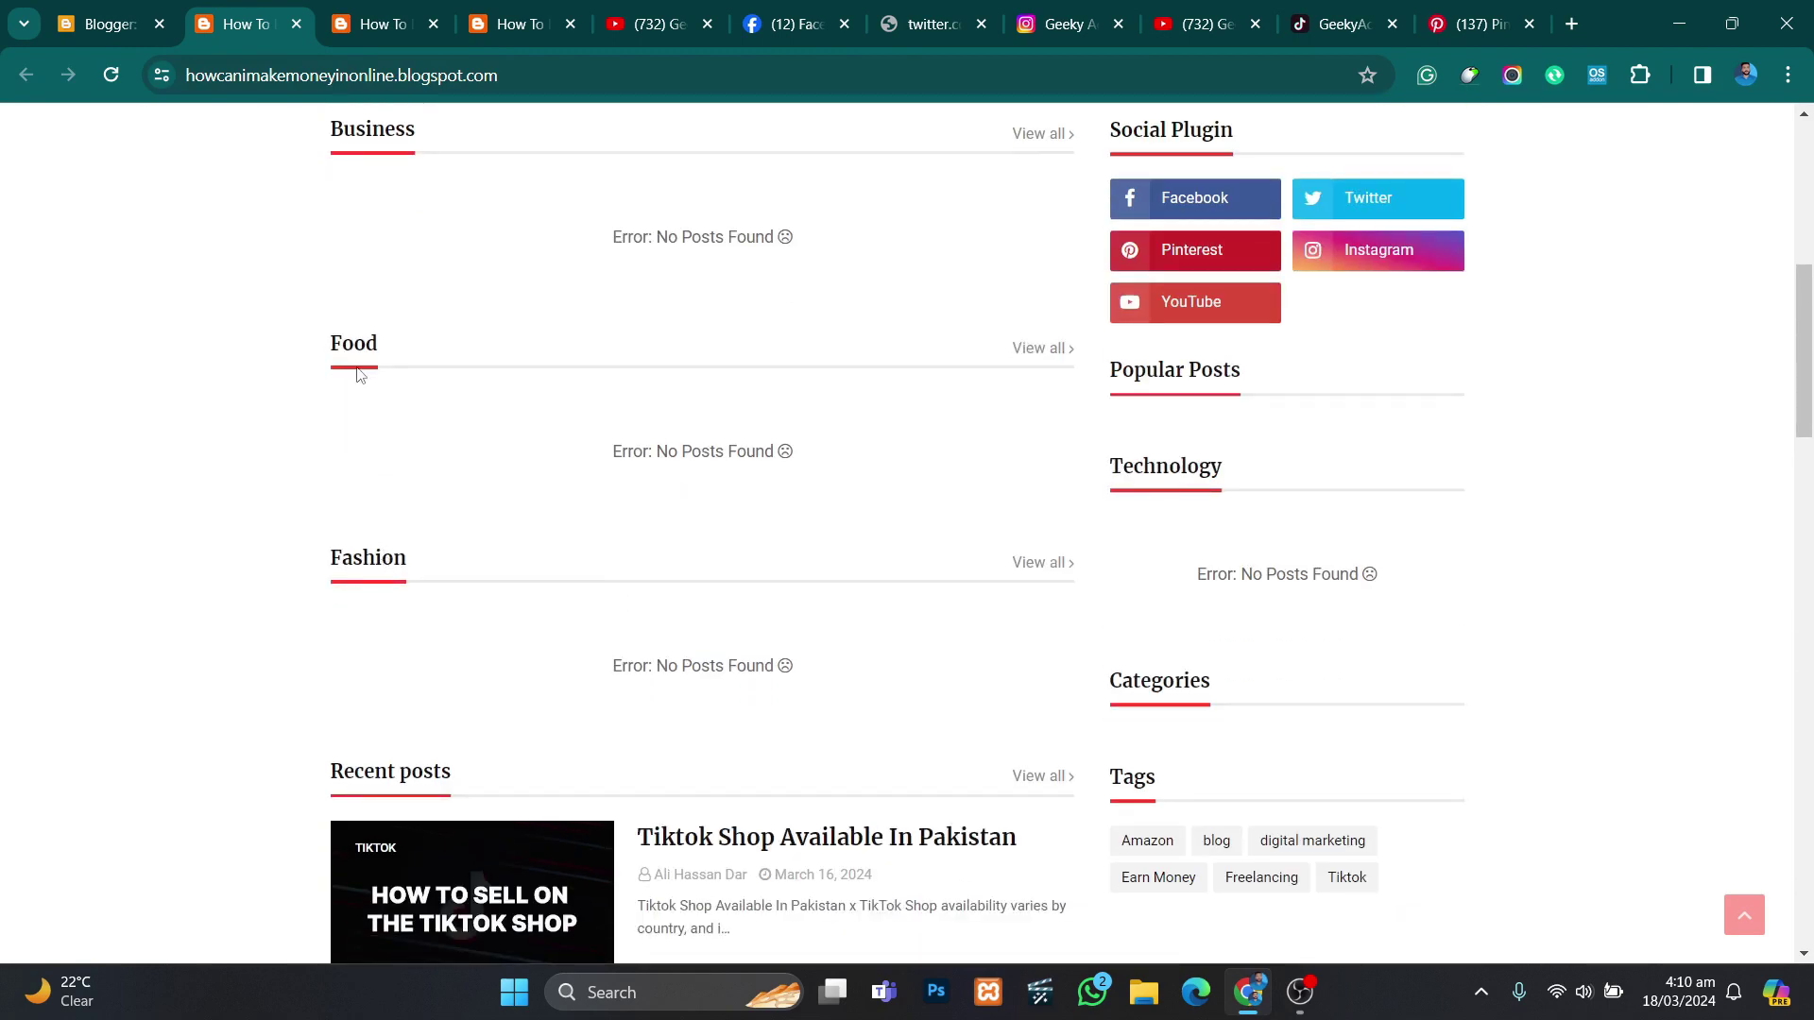
scroll(352, 376, "up", 2)
scroll(532, 443, "down", 1)
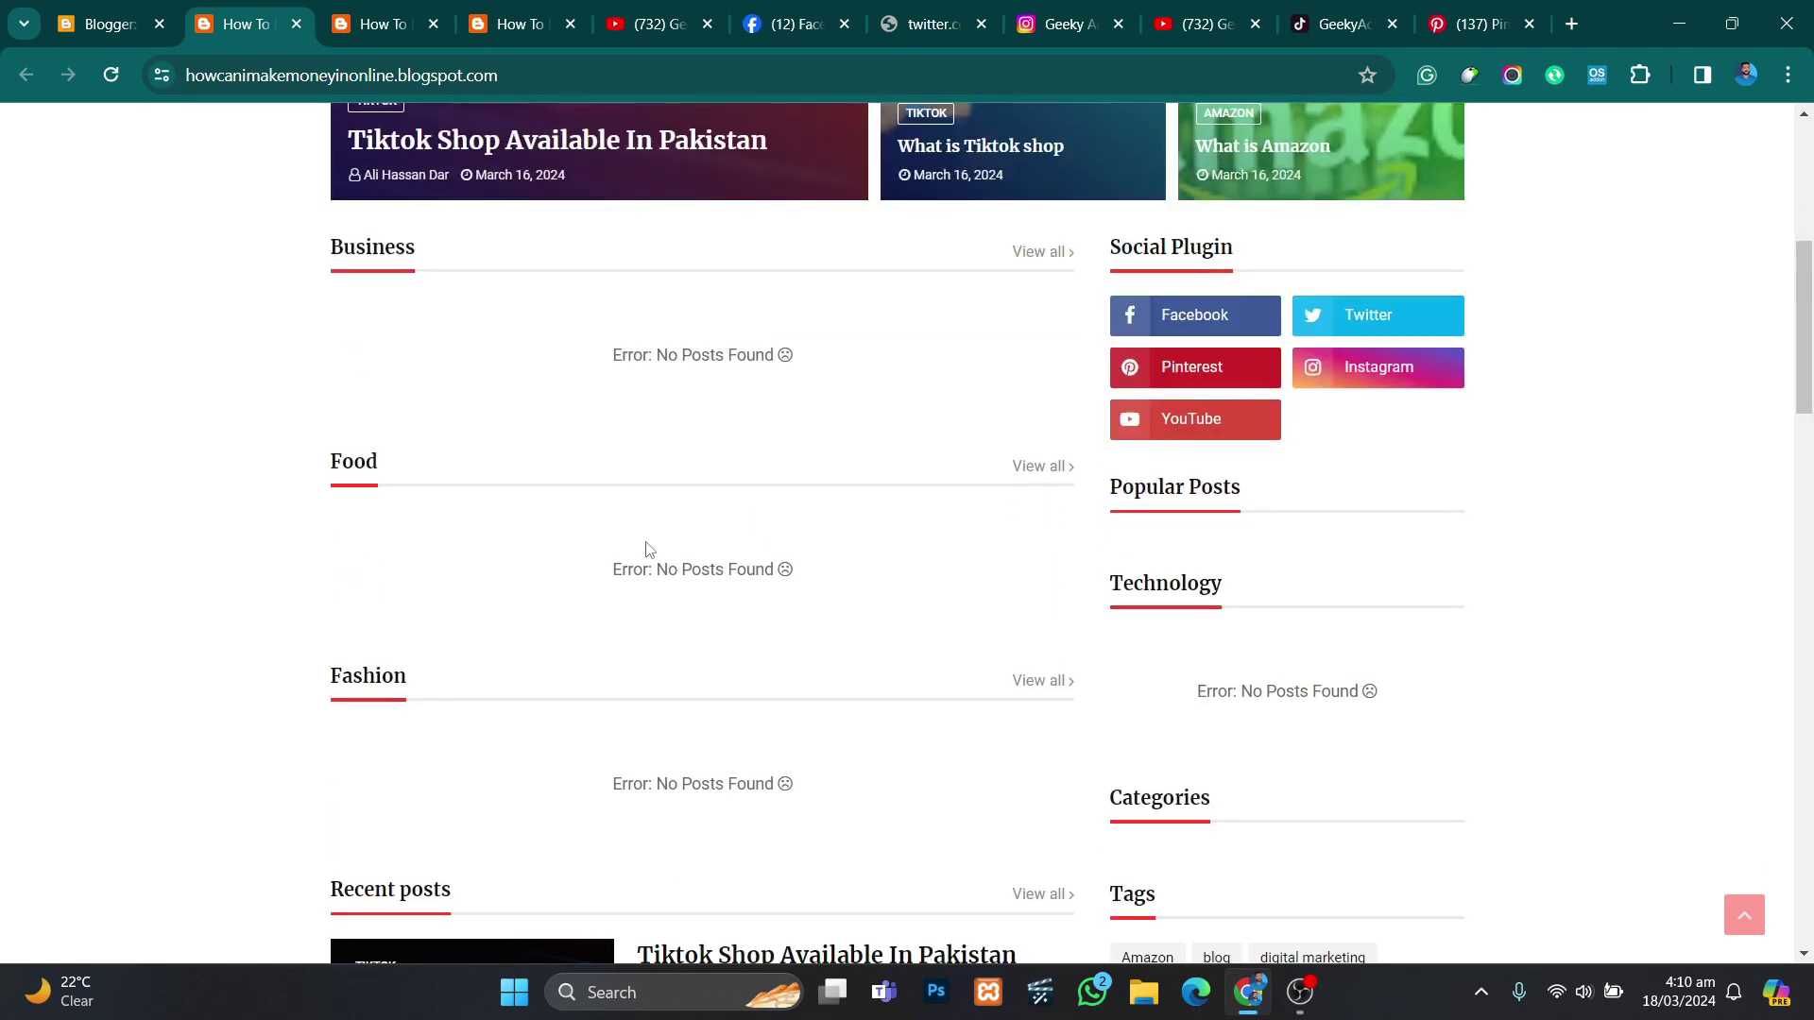
Step: Open the Business gadget of Featured Posts 01 for editing and copy the Amazon label from the address of the blog's label page
left_click(76, 8)
scroll(616, 526, "up", 3)
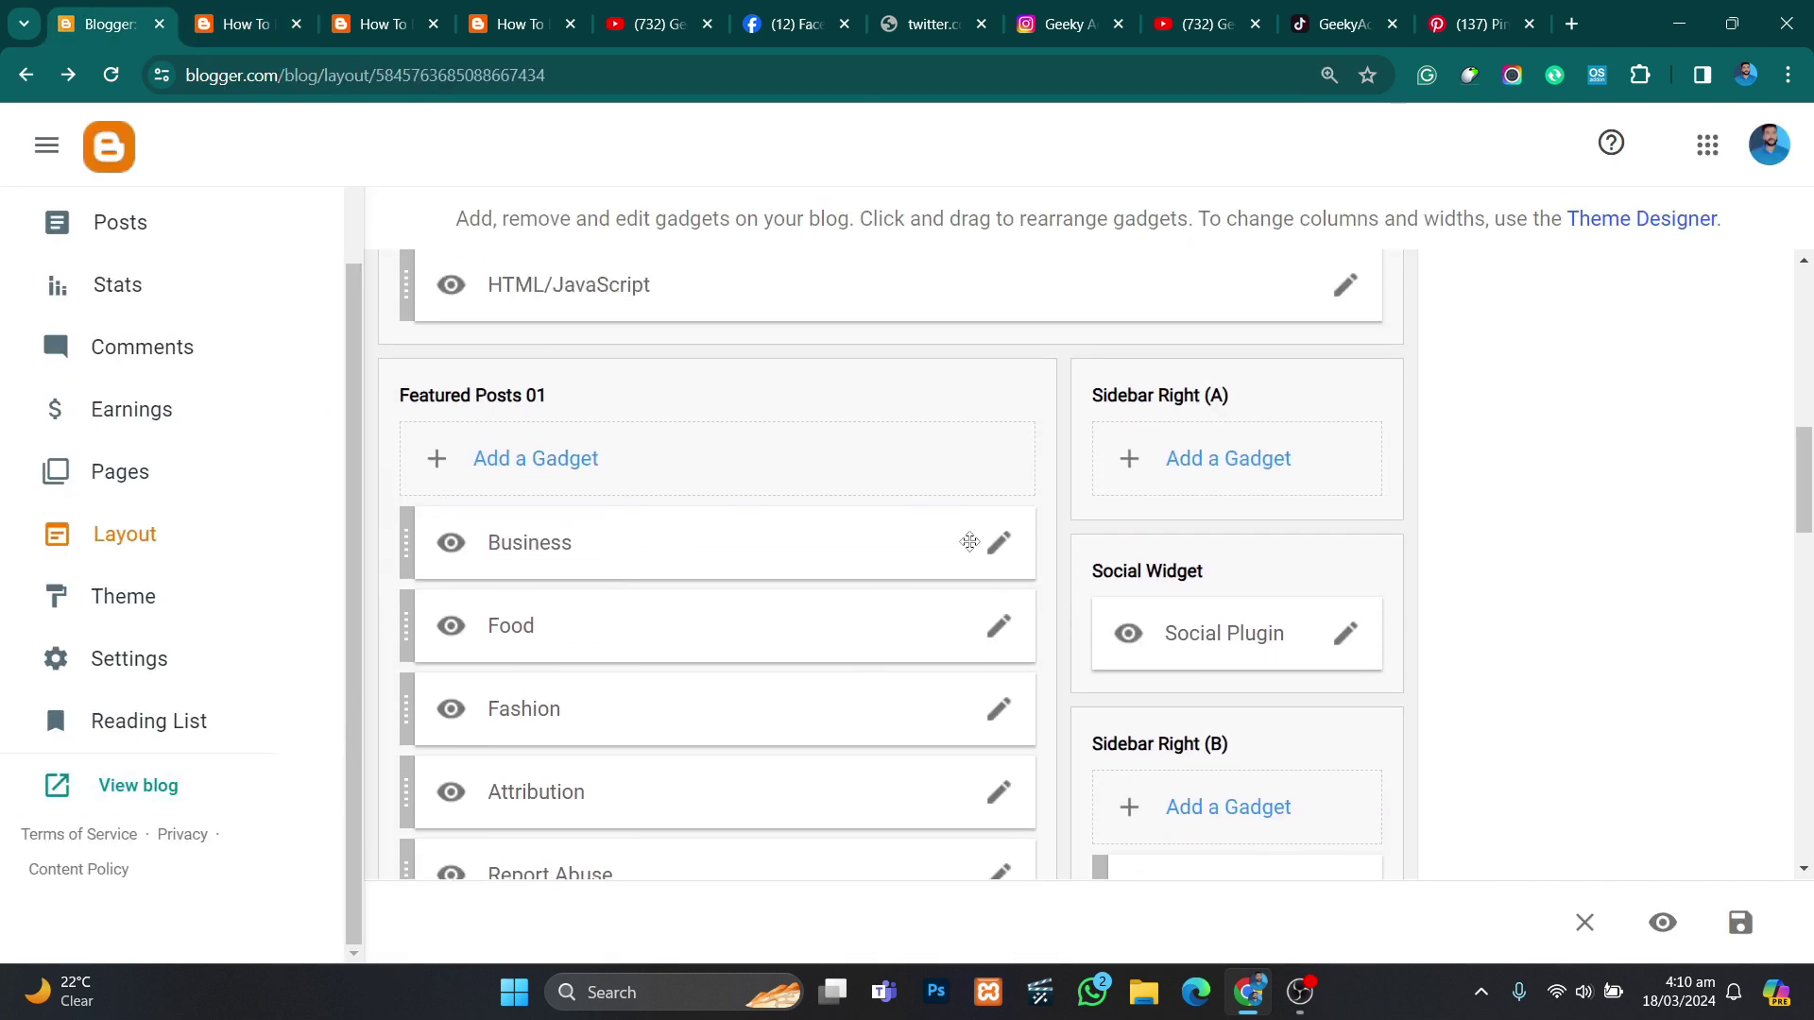
left_click(1001, 557)
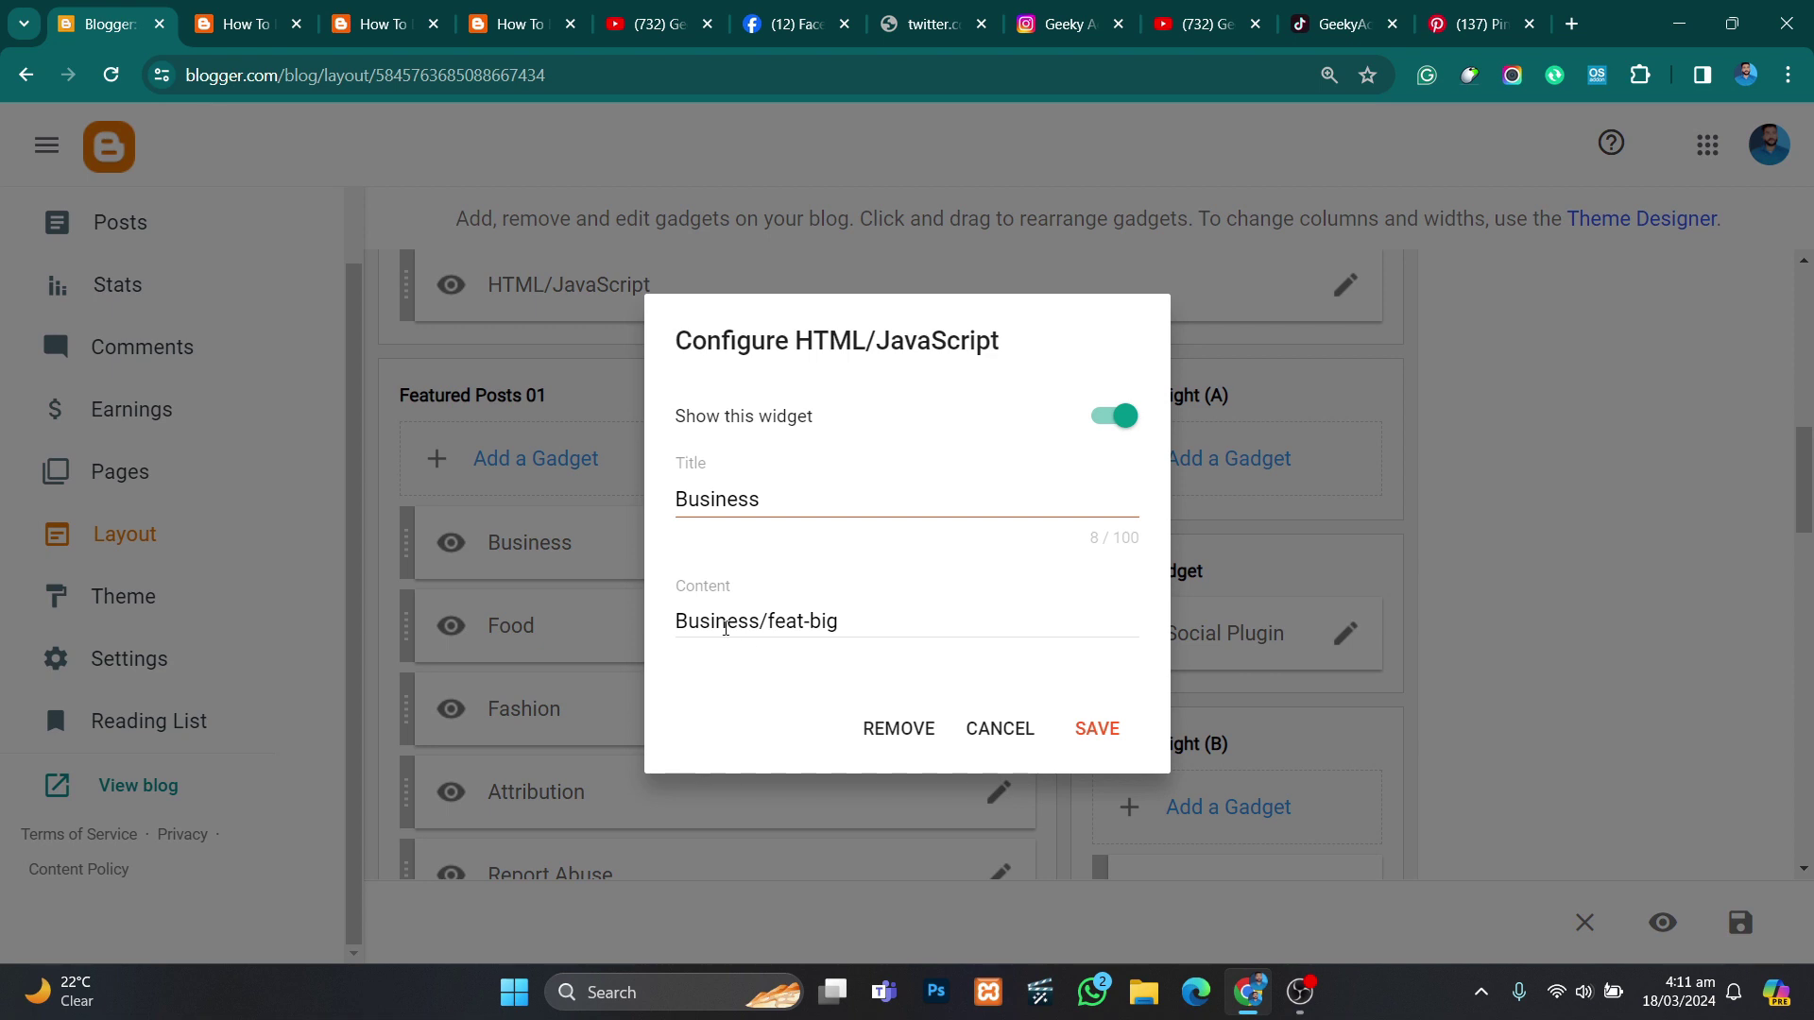
left_click(285, 33)
scroll(1264, 559, "down", 6)
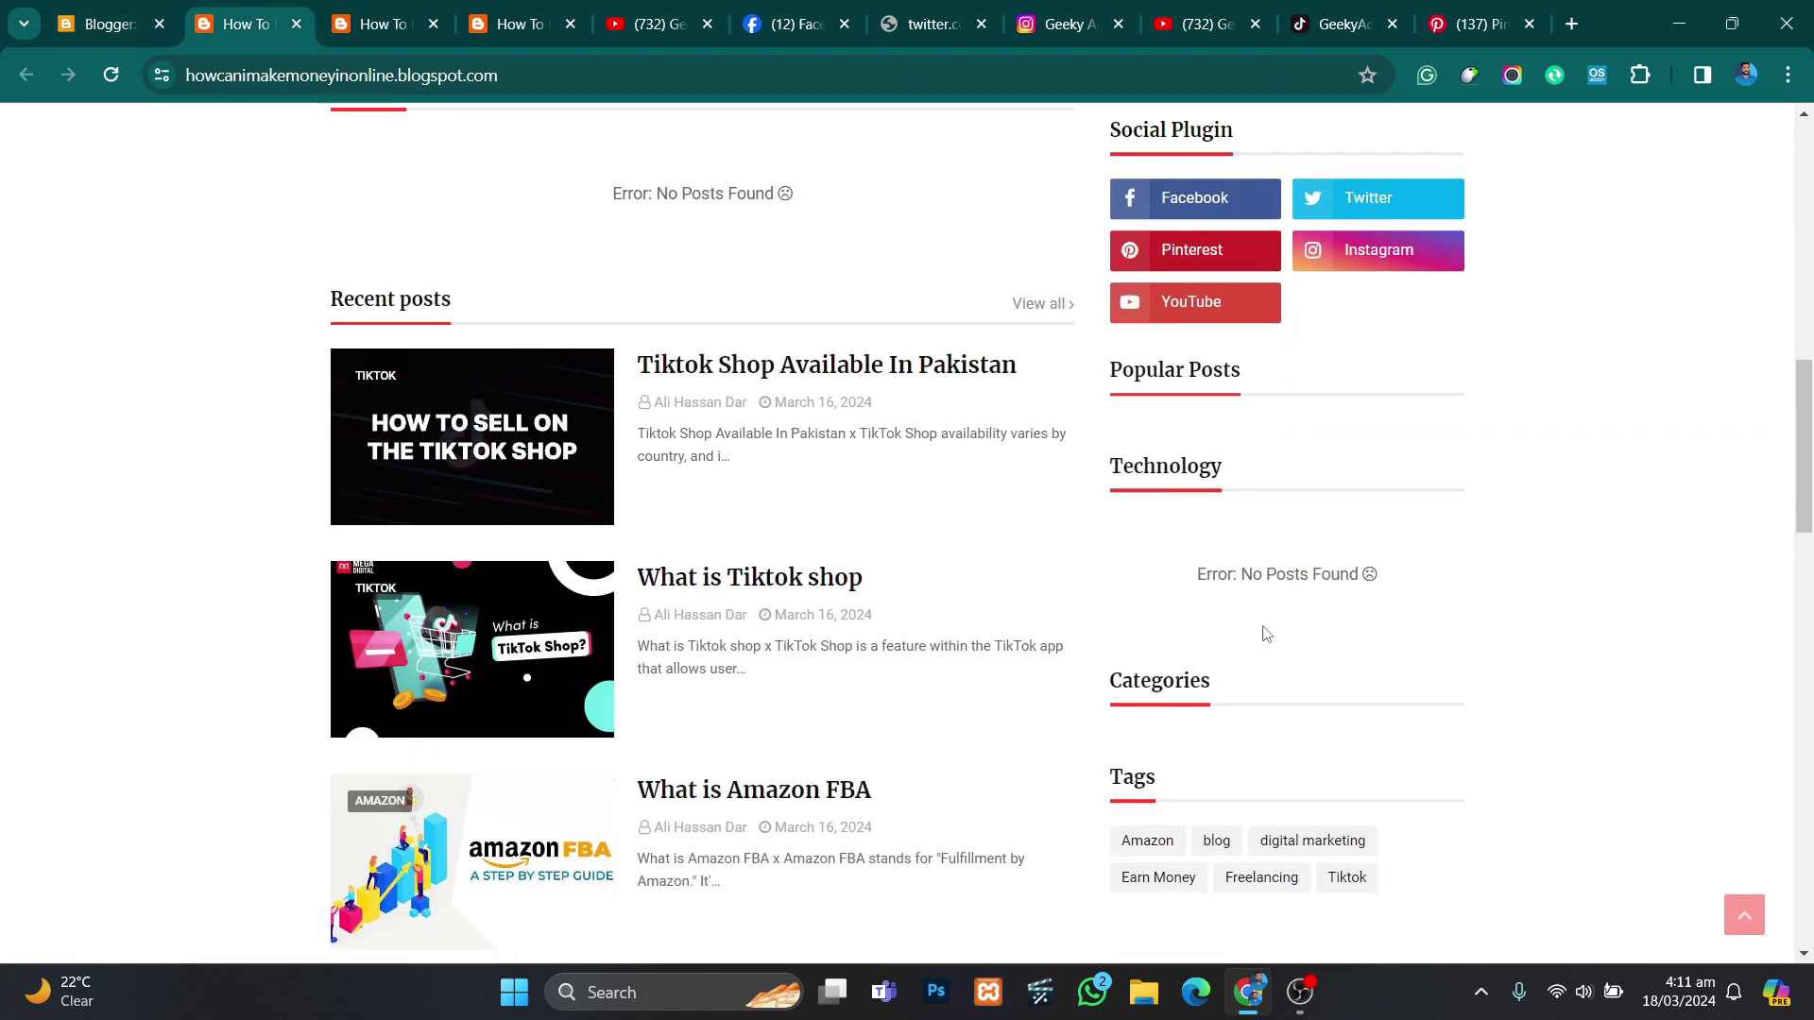
left_click(1146, 842)
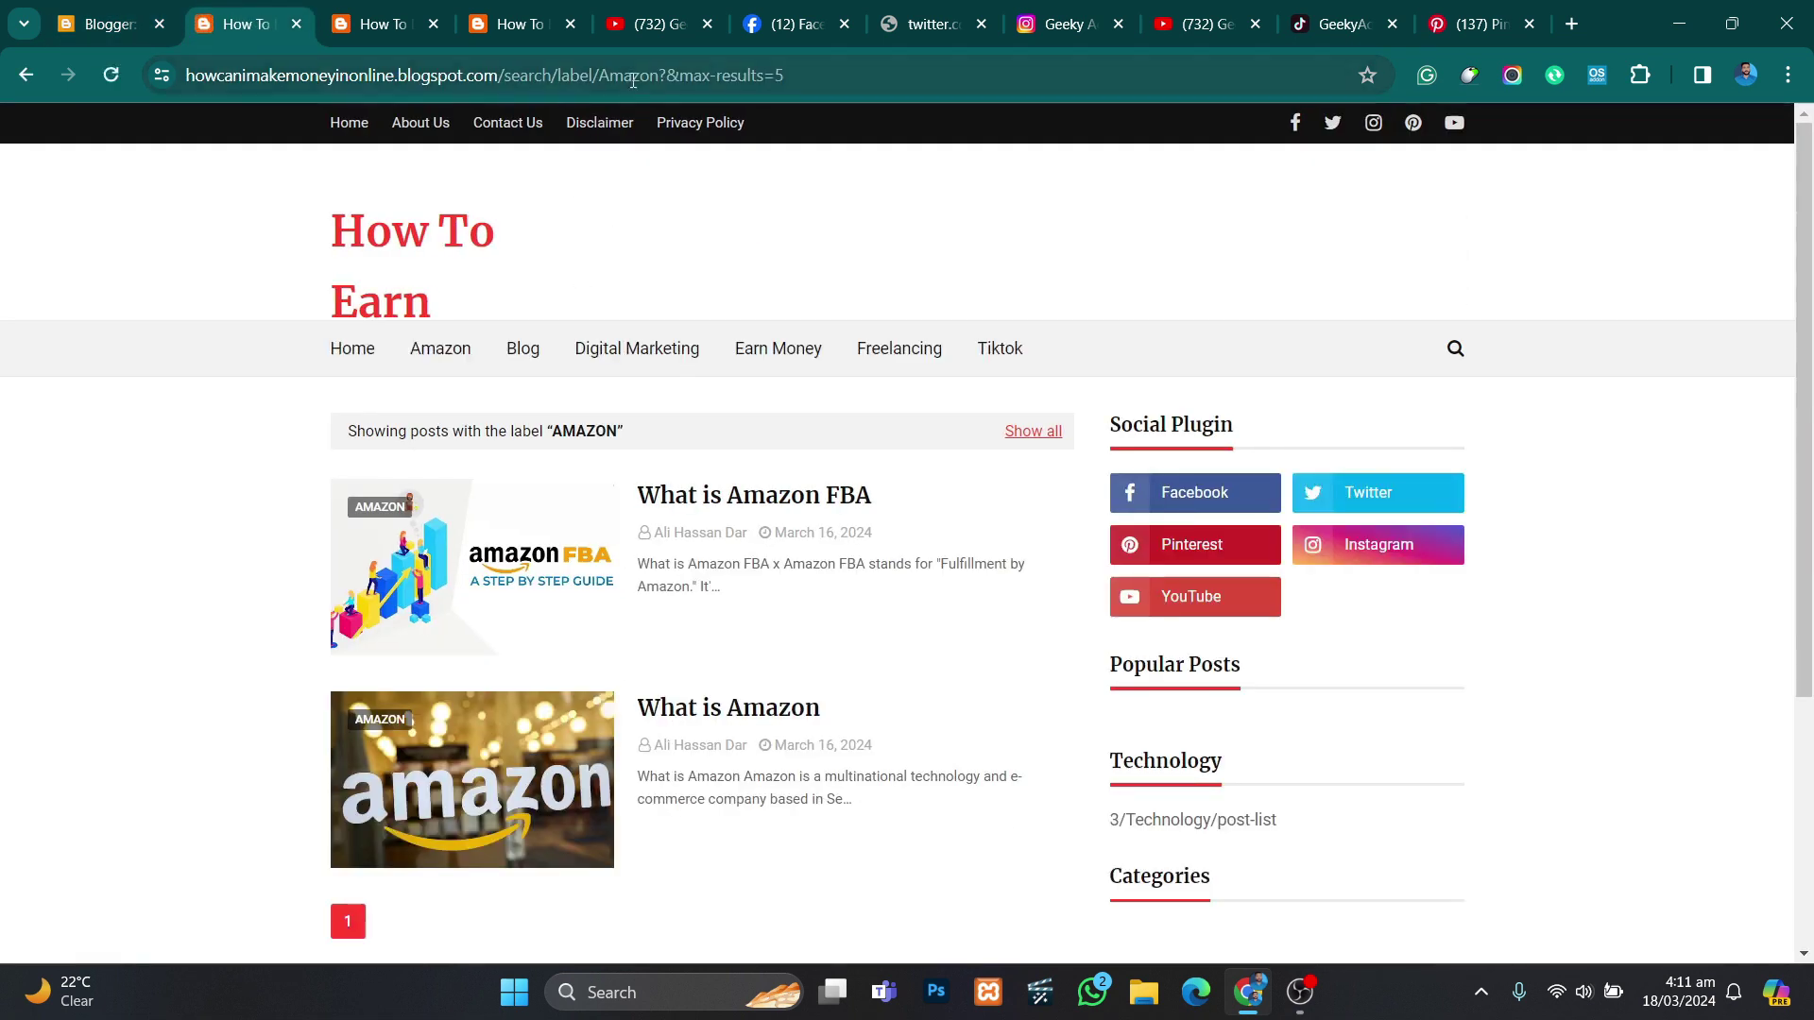
left_click(657, 80)
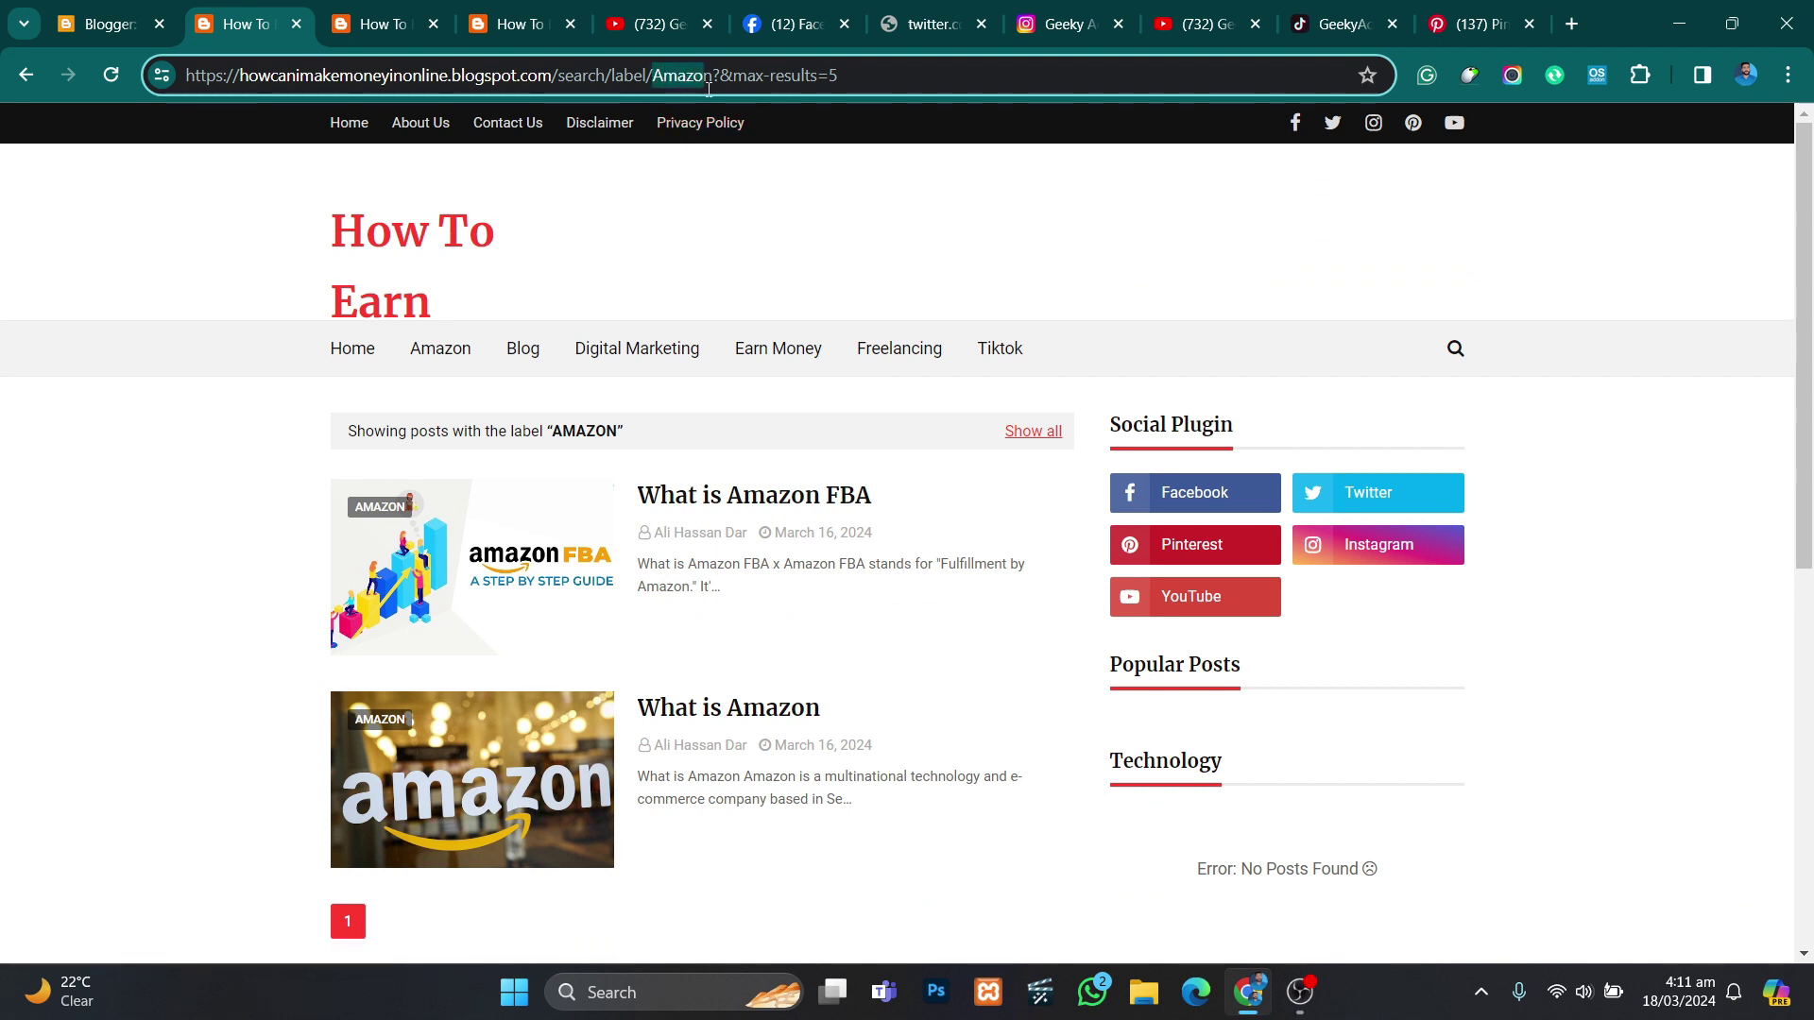
left_click(166, 8)
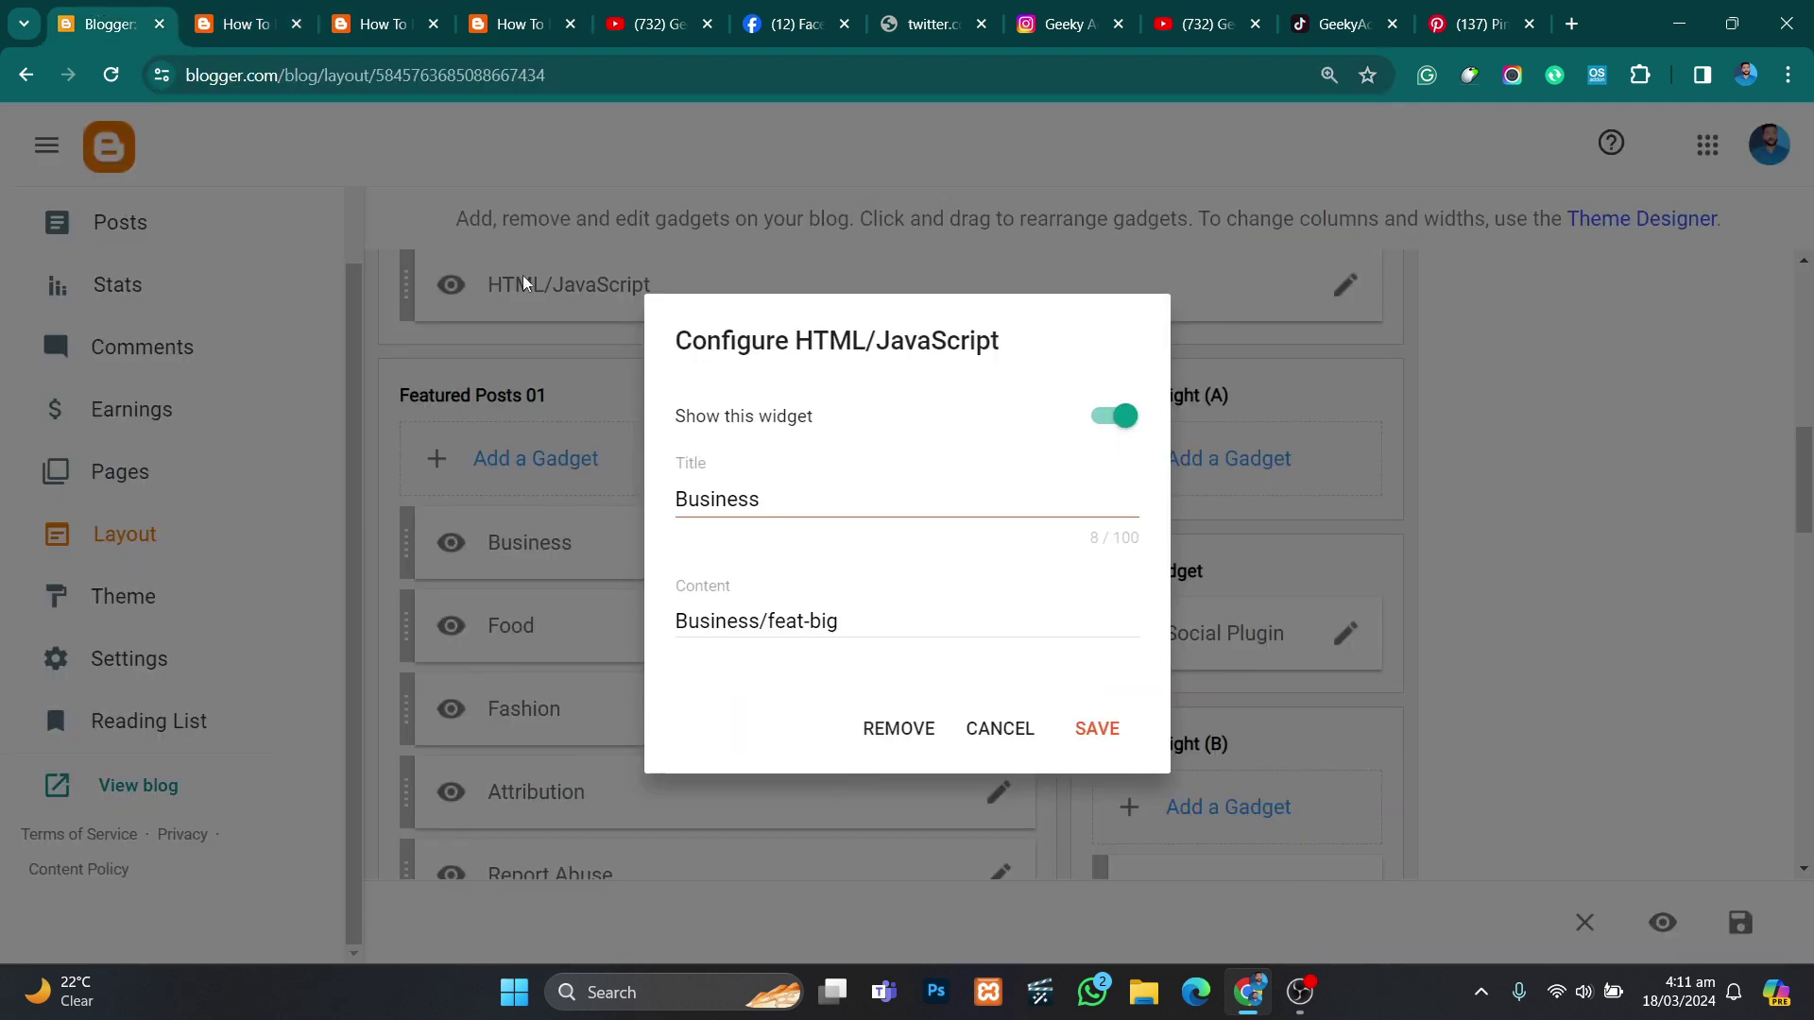
Step: Set the Business gadget's title to Amazon and its content to Amazon/feat-big, and save the gadget
left_click(793, 498)
key("ctrl+a")
type("Amazon")
left_click_drag(755, 619, 639, 626)
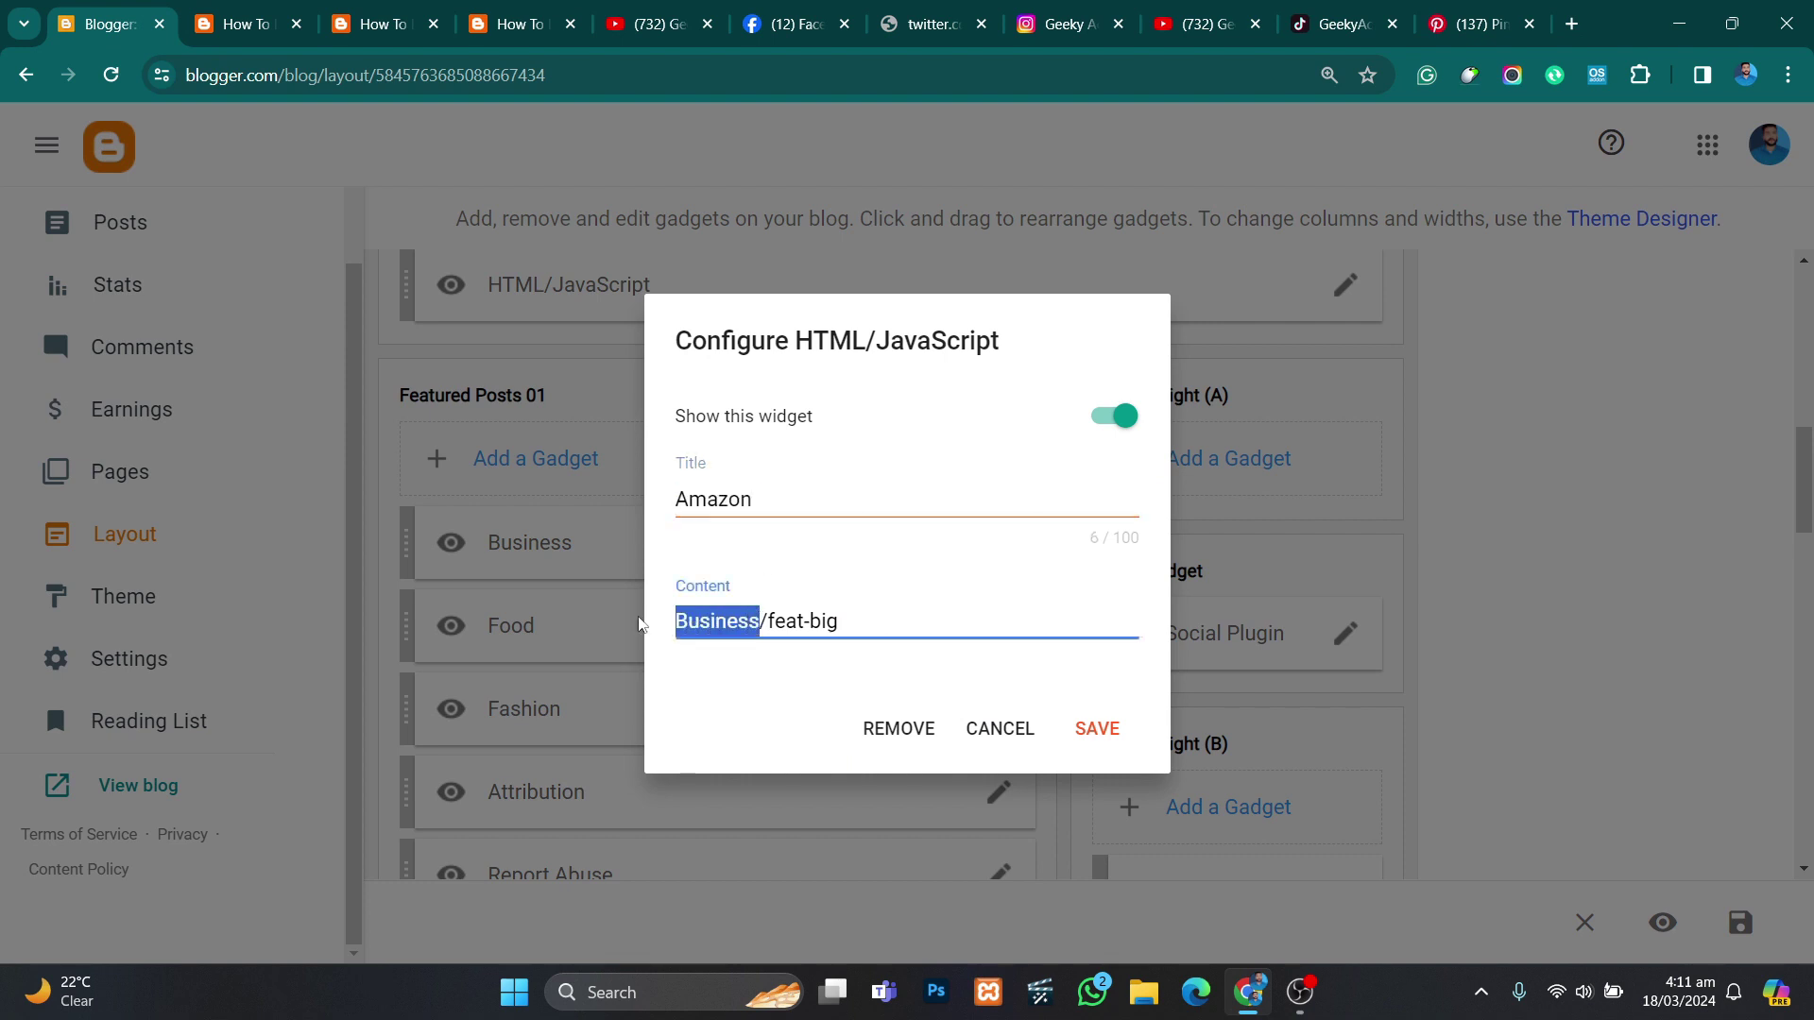
type("Amazon")
left_click(1093, 729)
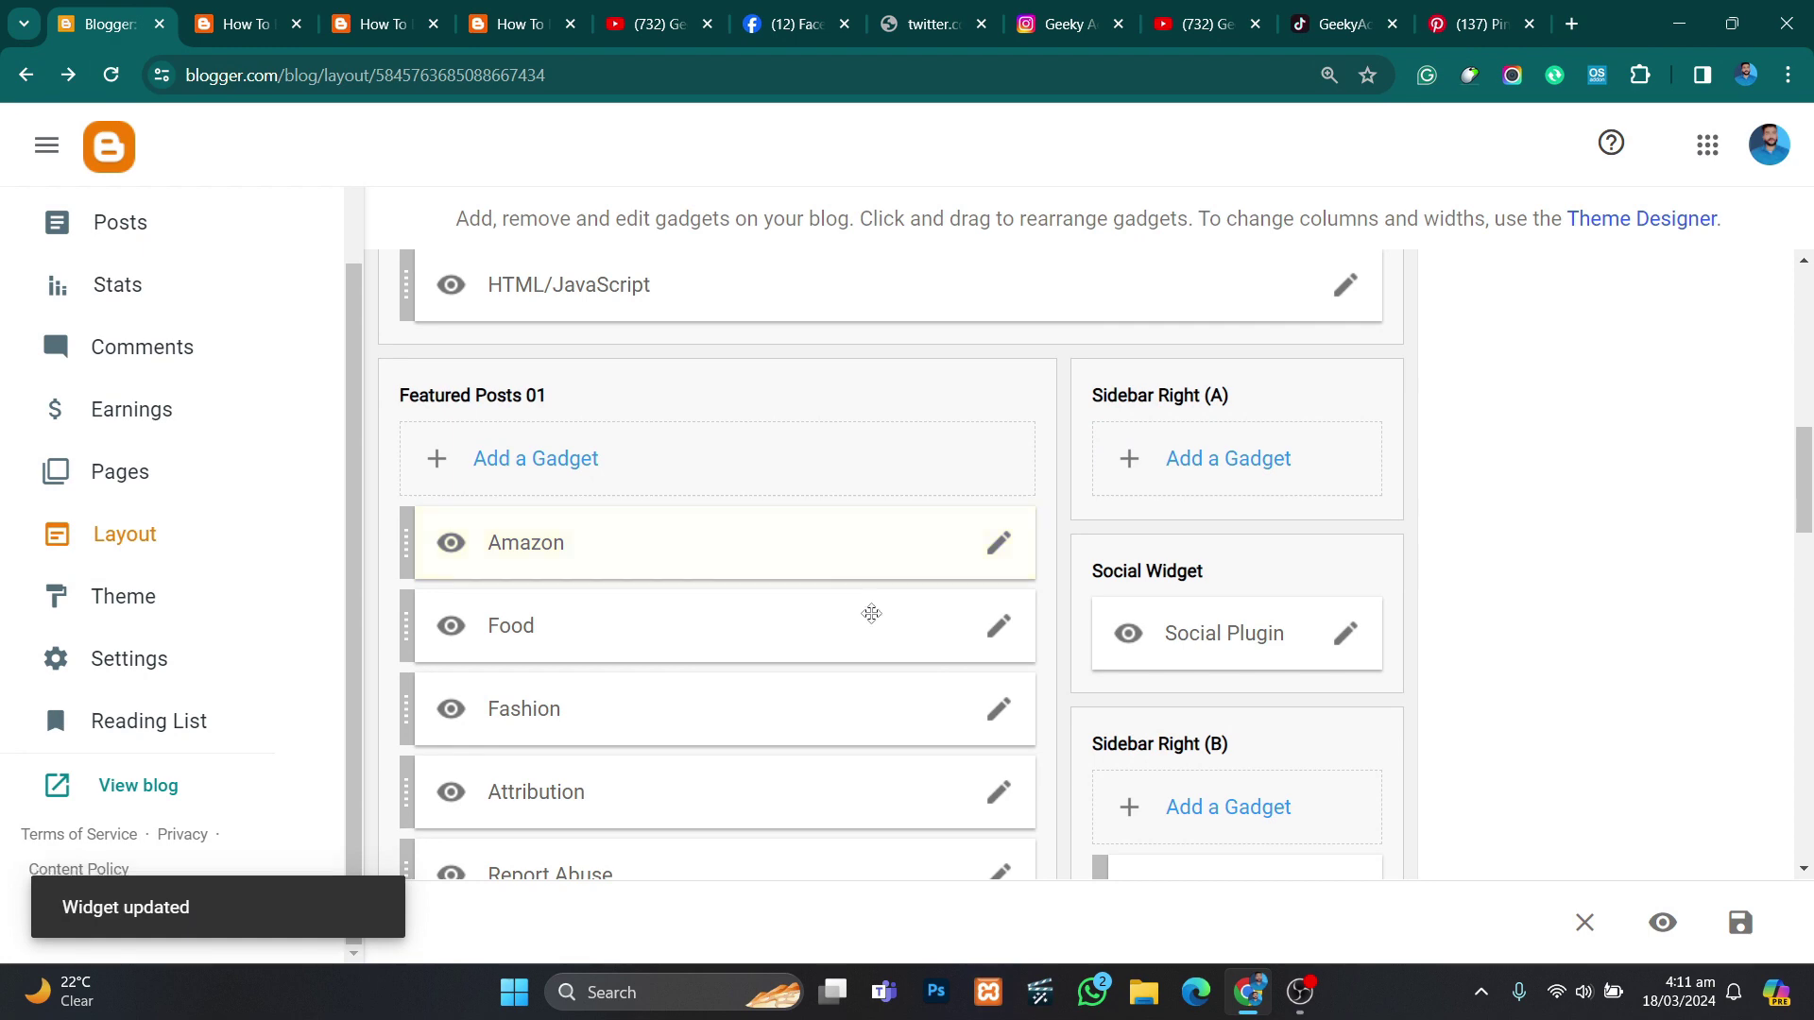
Step: Open the Food gadget of Featured Posts 01 for editing and close the two extra blog tabs
left_click(999, 629)
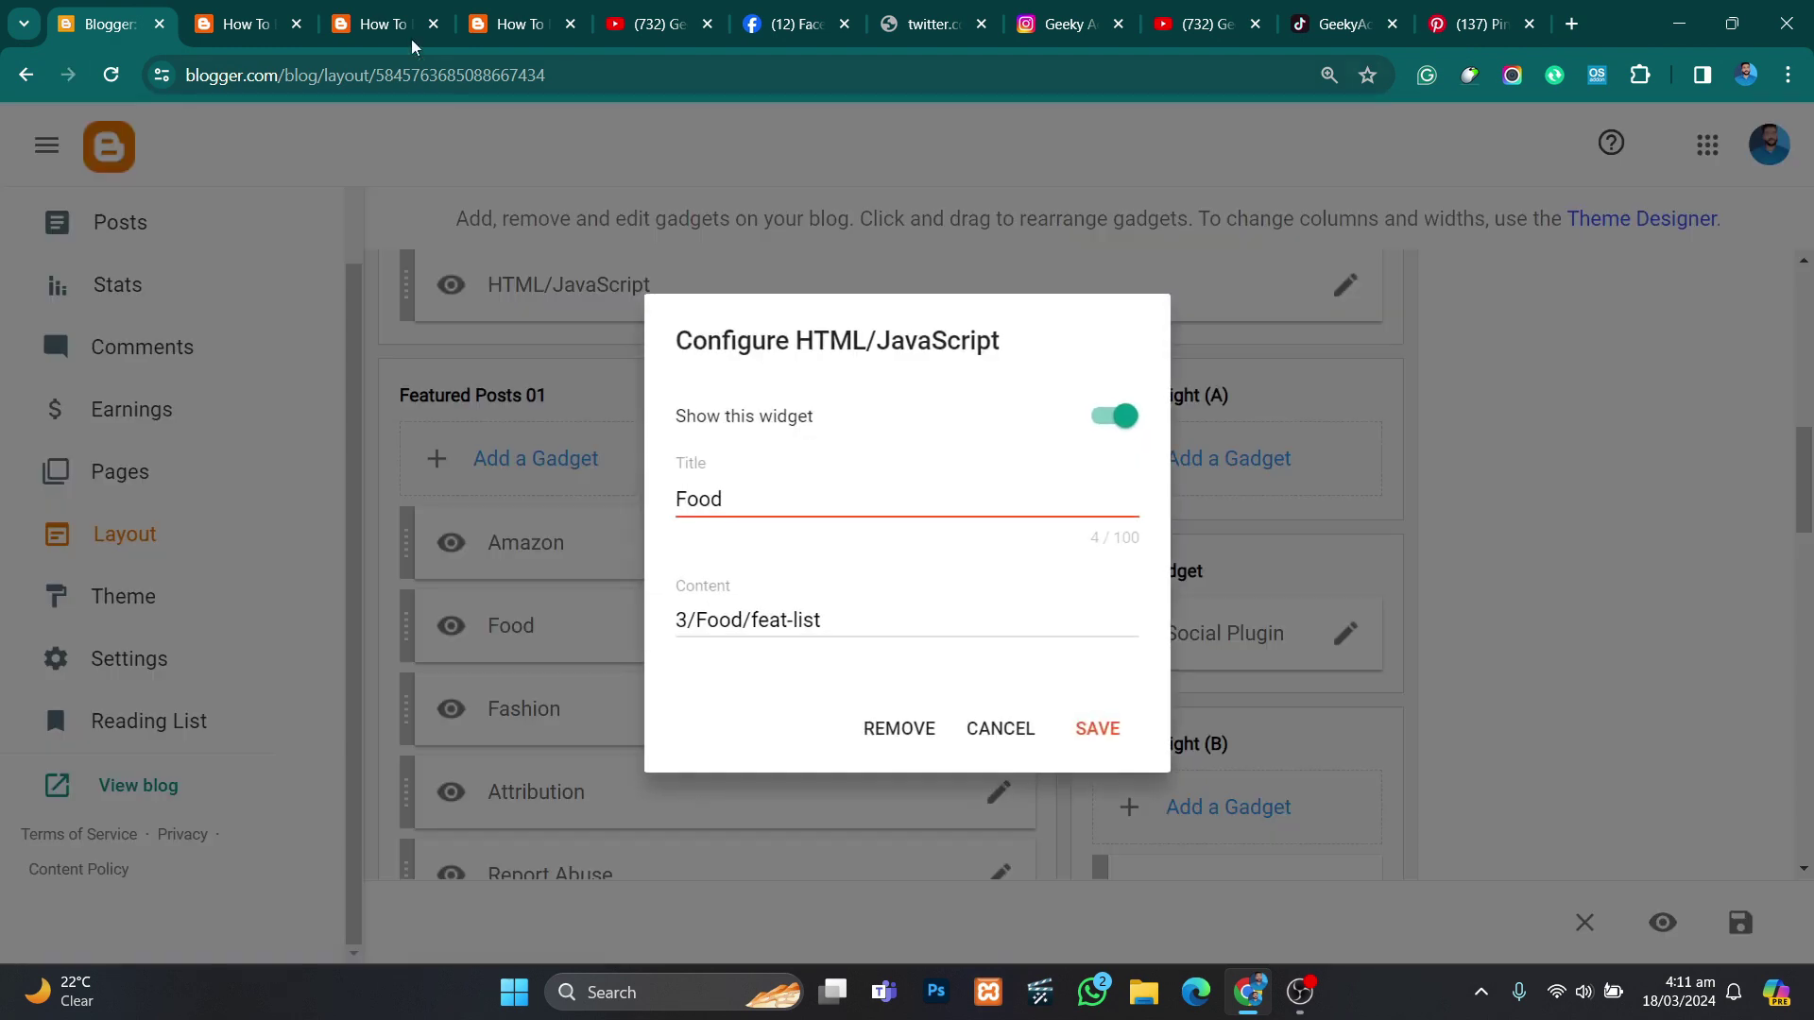
left_click(397, 11)
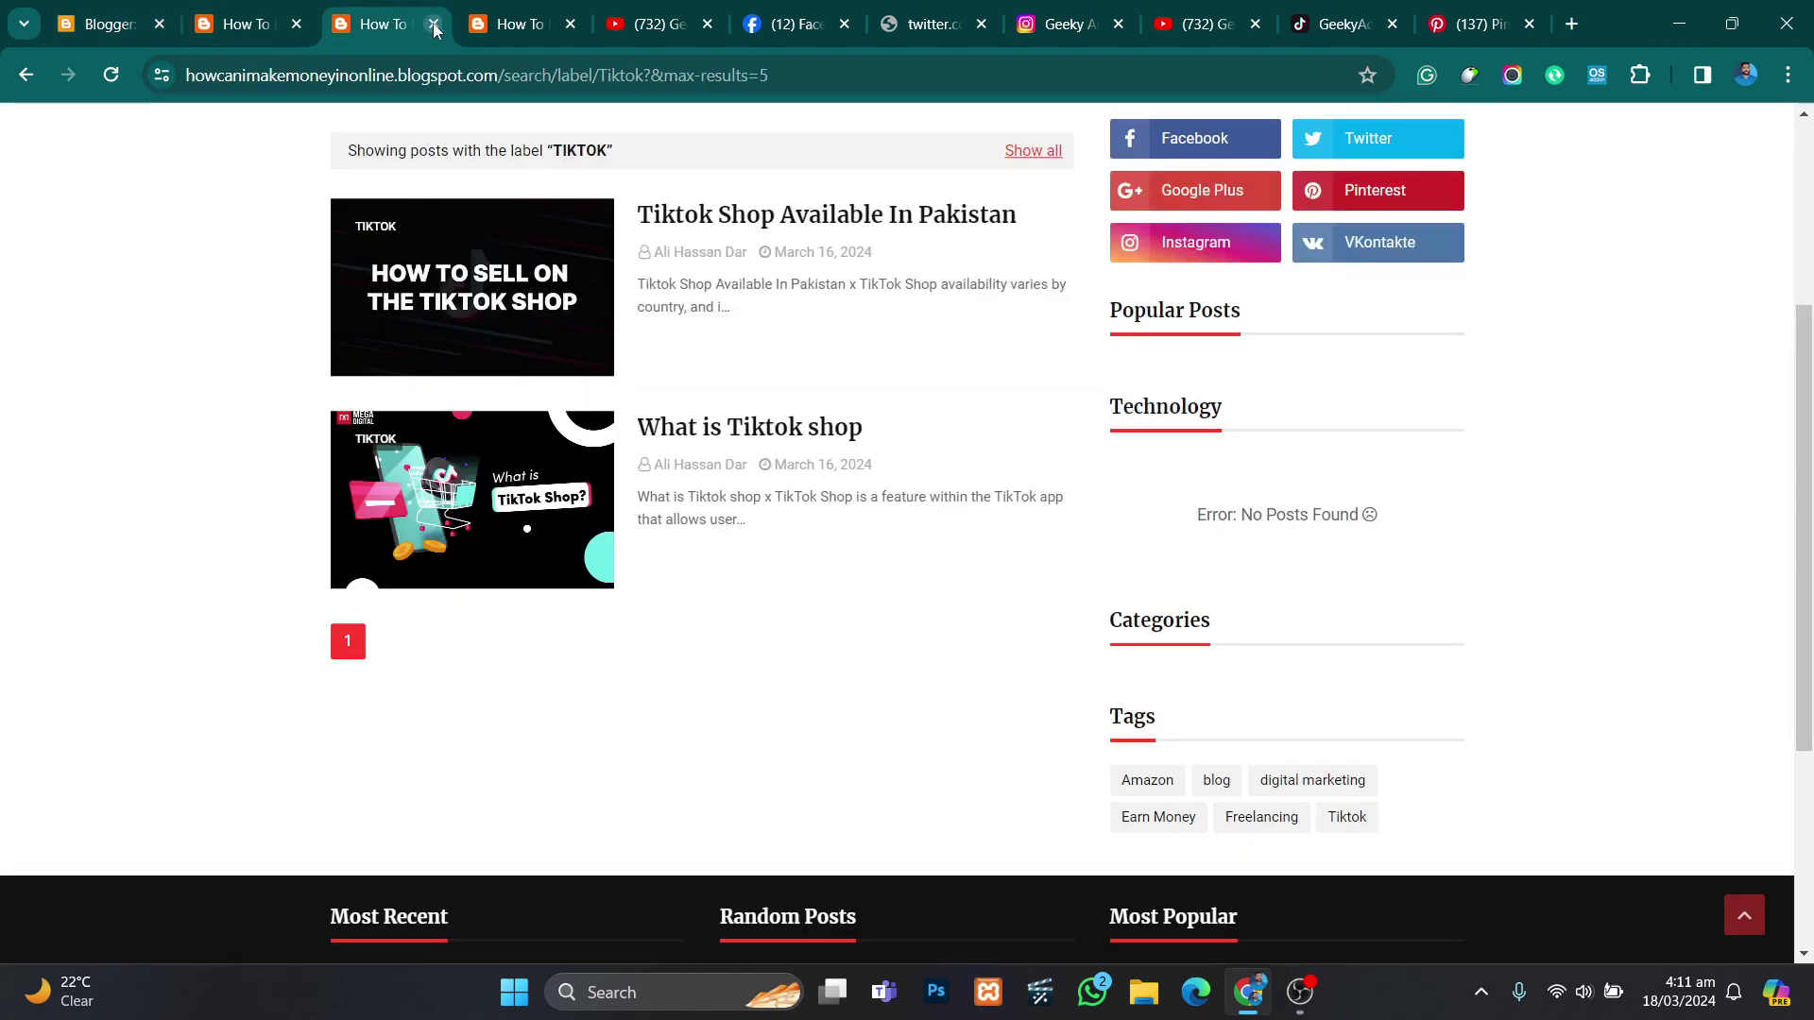
left_click(434, 29)
left_click(434, 29)
Step: Copy the blog label from the address of its label page and return to the Food gadget's settings
scroll(1323, 661, "down", 5)
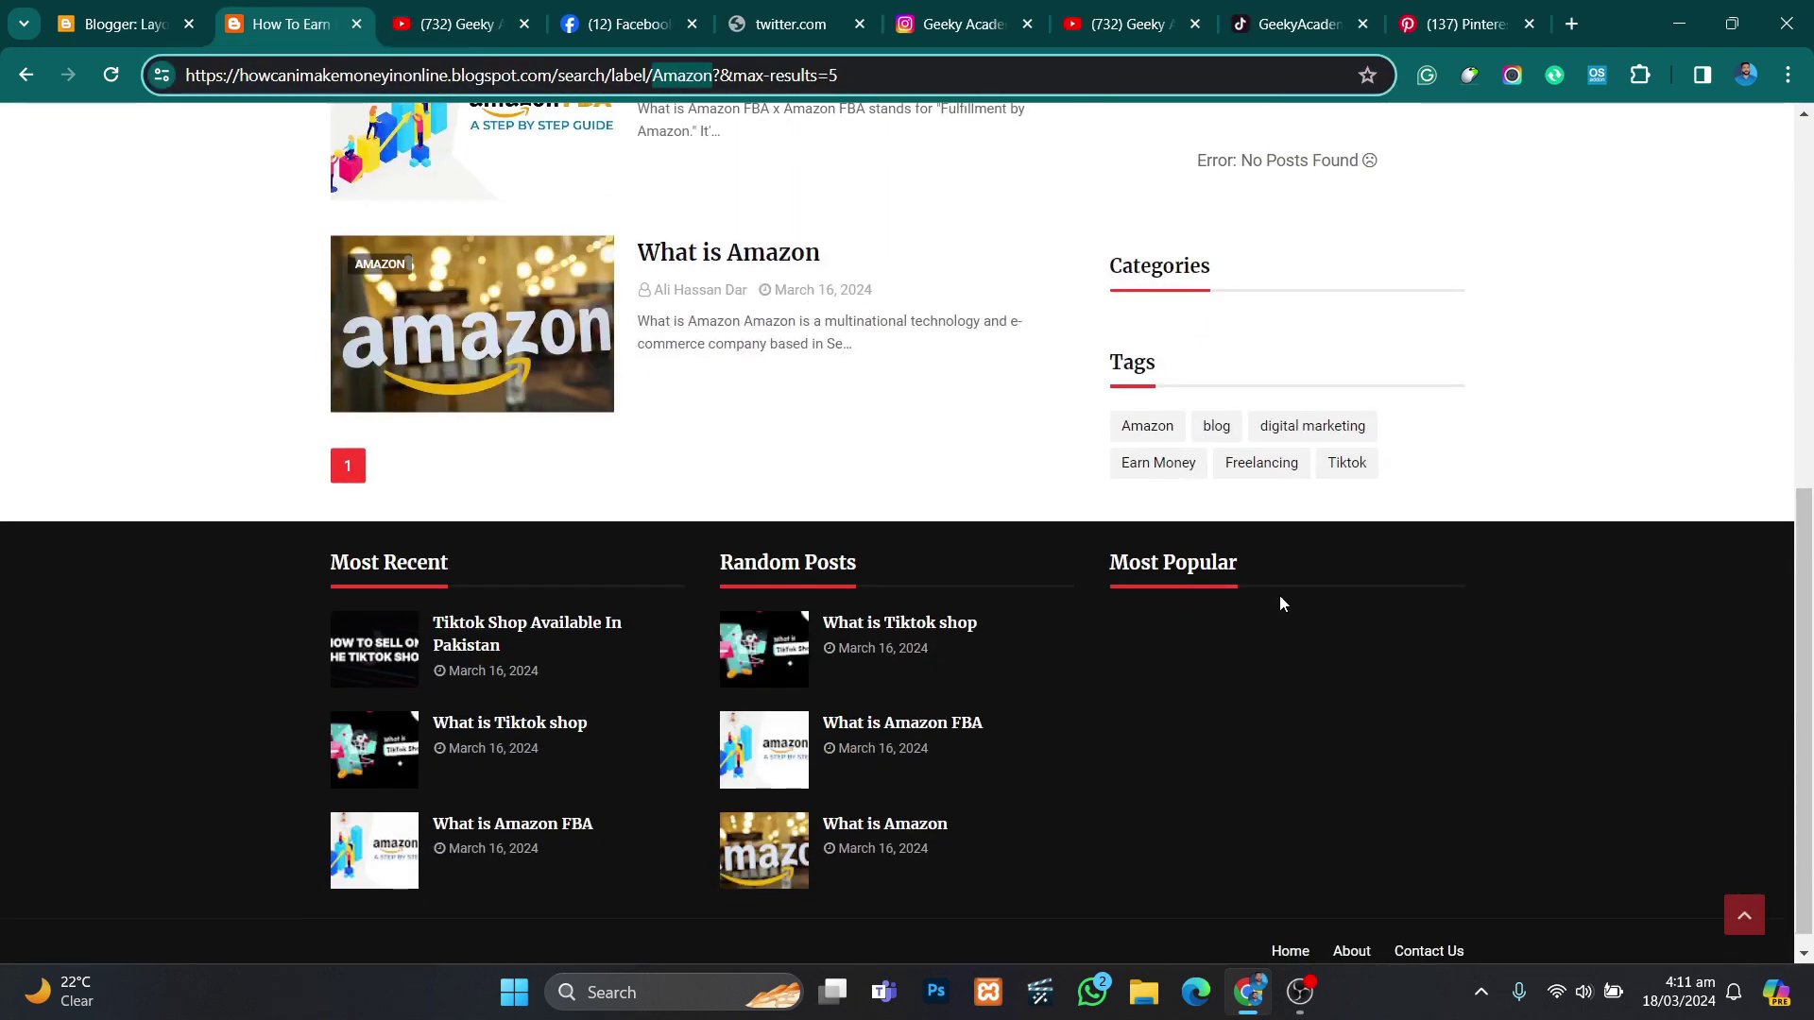
left_click(1216, 425)
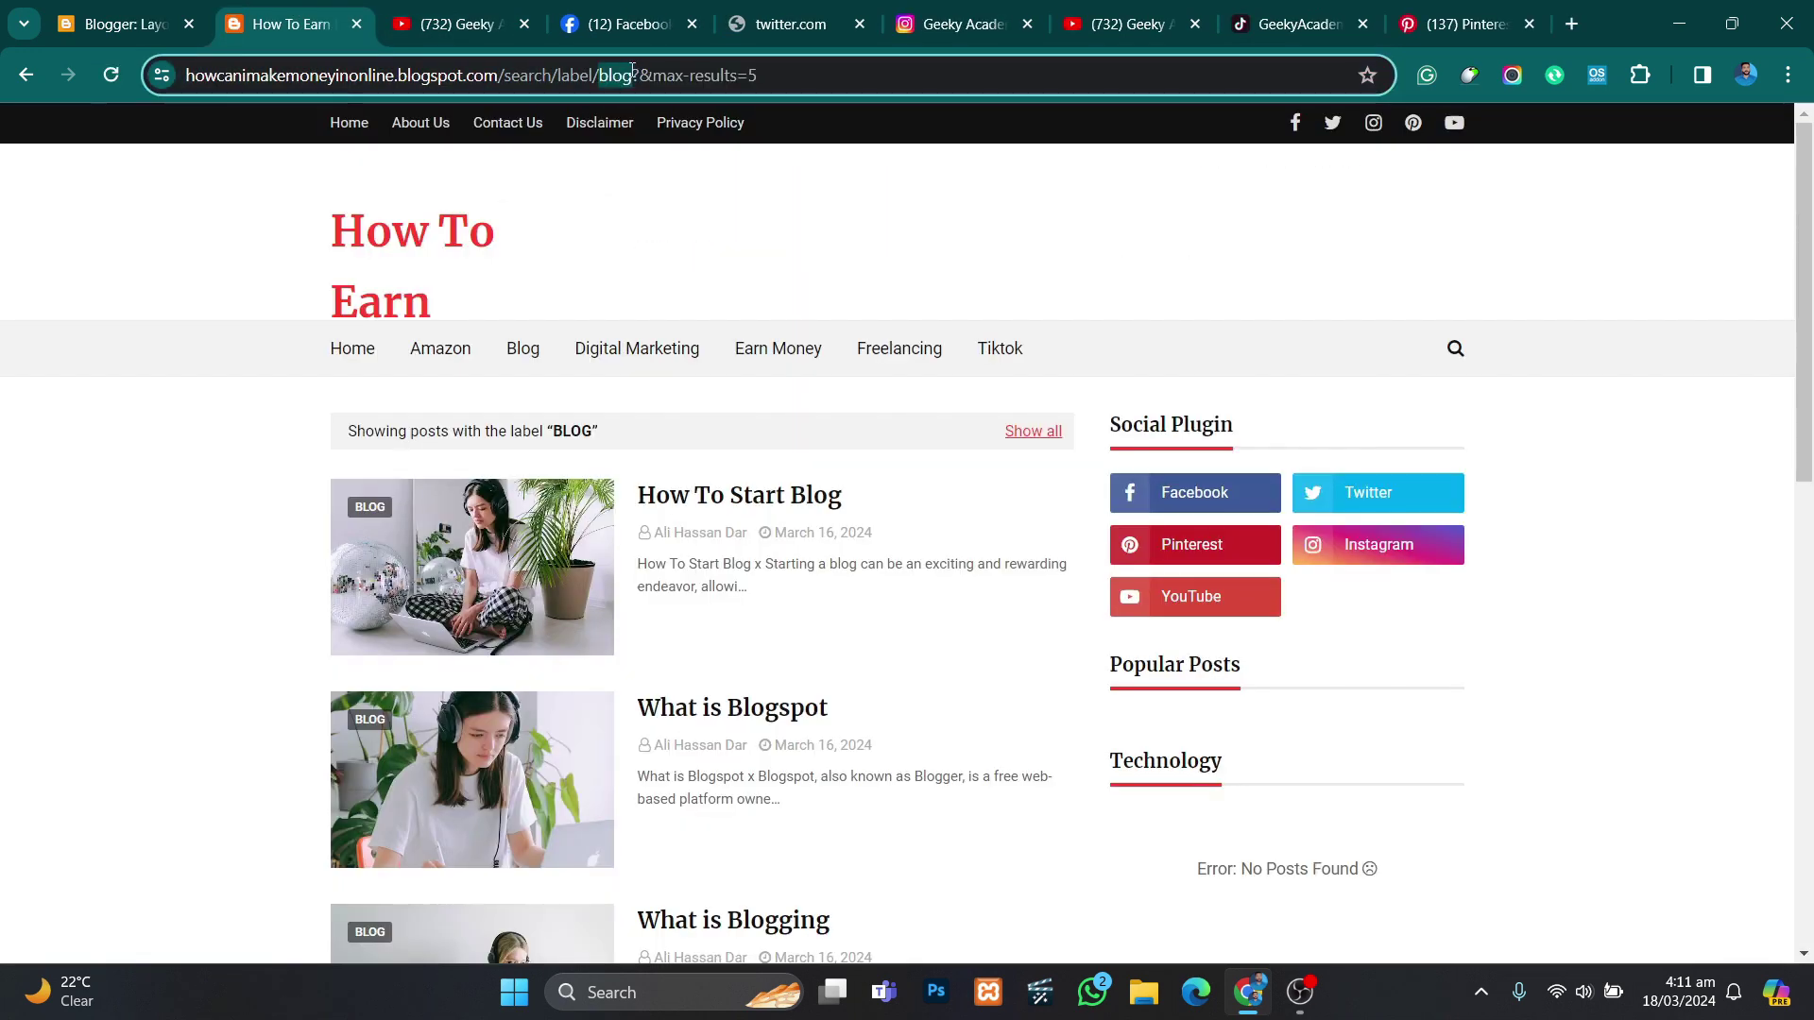
left_click(127, 24)
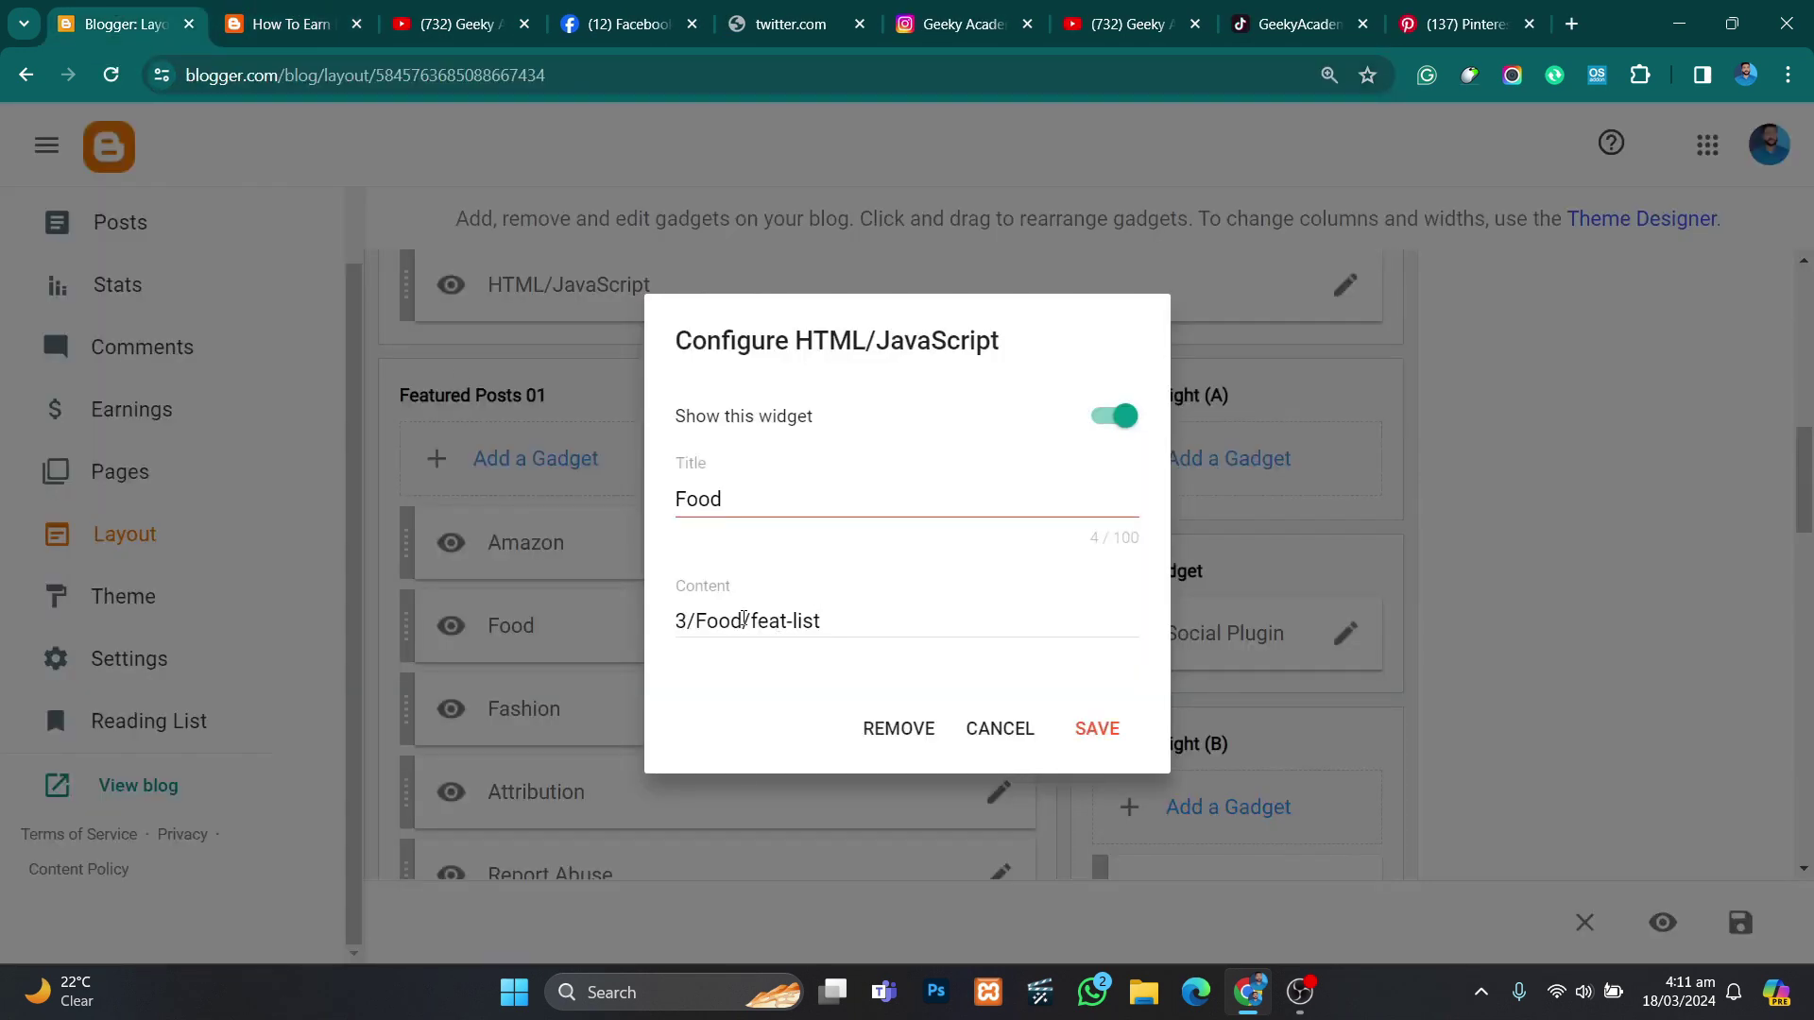
Step: Set the Food gadget's content to 3/blog/feat-list and its title to Blog, and save the gadget
left_click_drag(743, 619, 696, 619)
type("blog")
left_click_drag(743, 490, 675, 503)
type("blog")
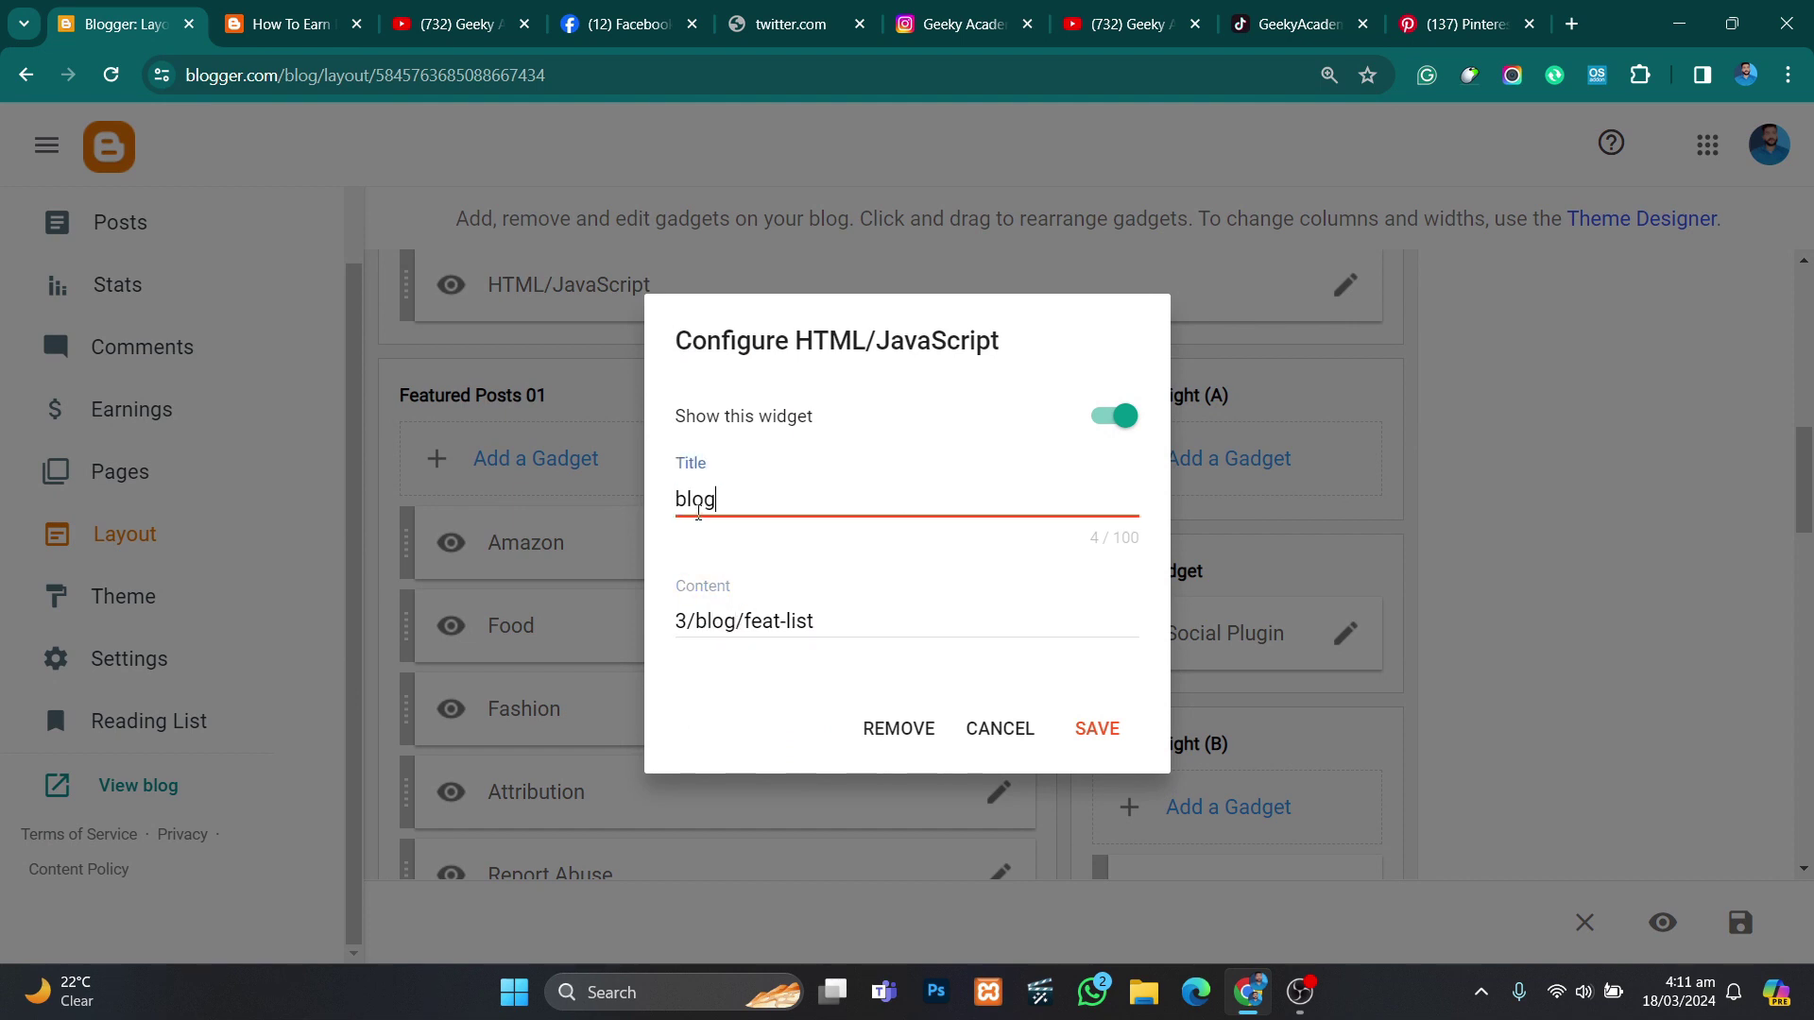
type("B")
left_click(1094, 728)
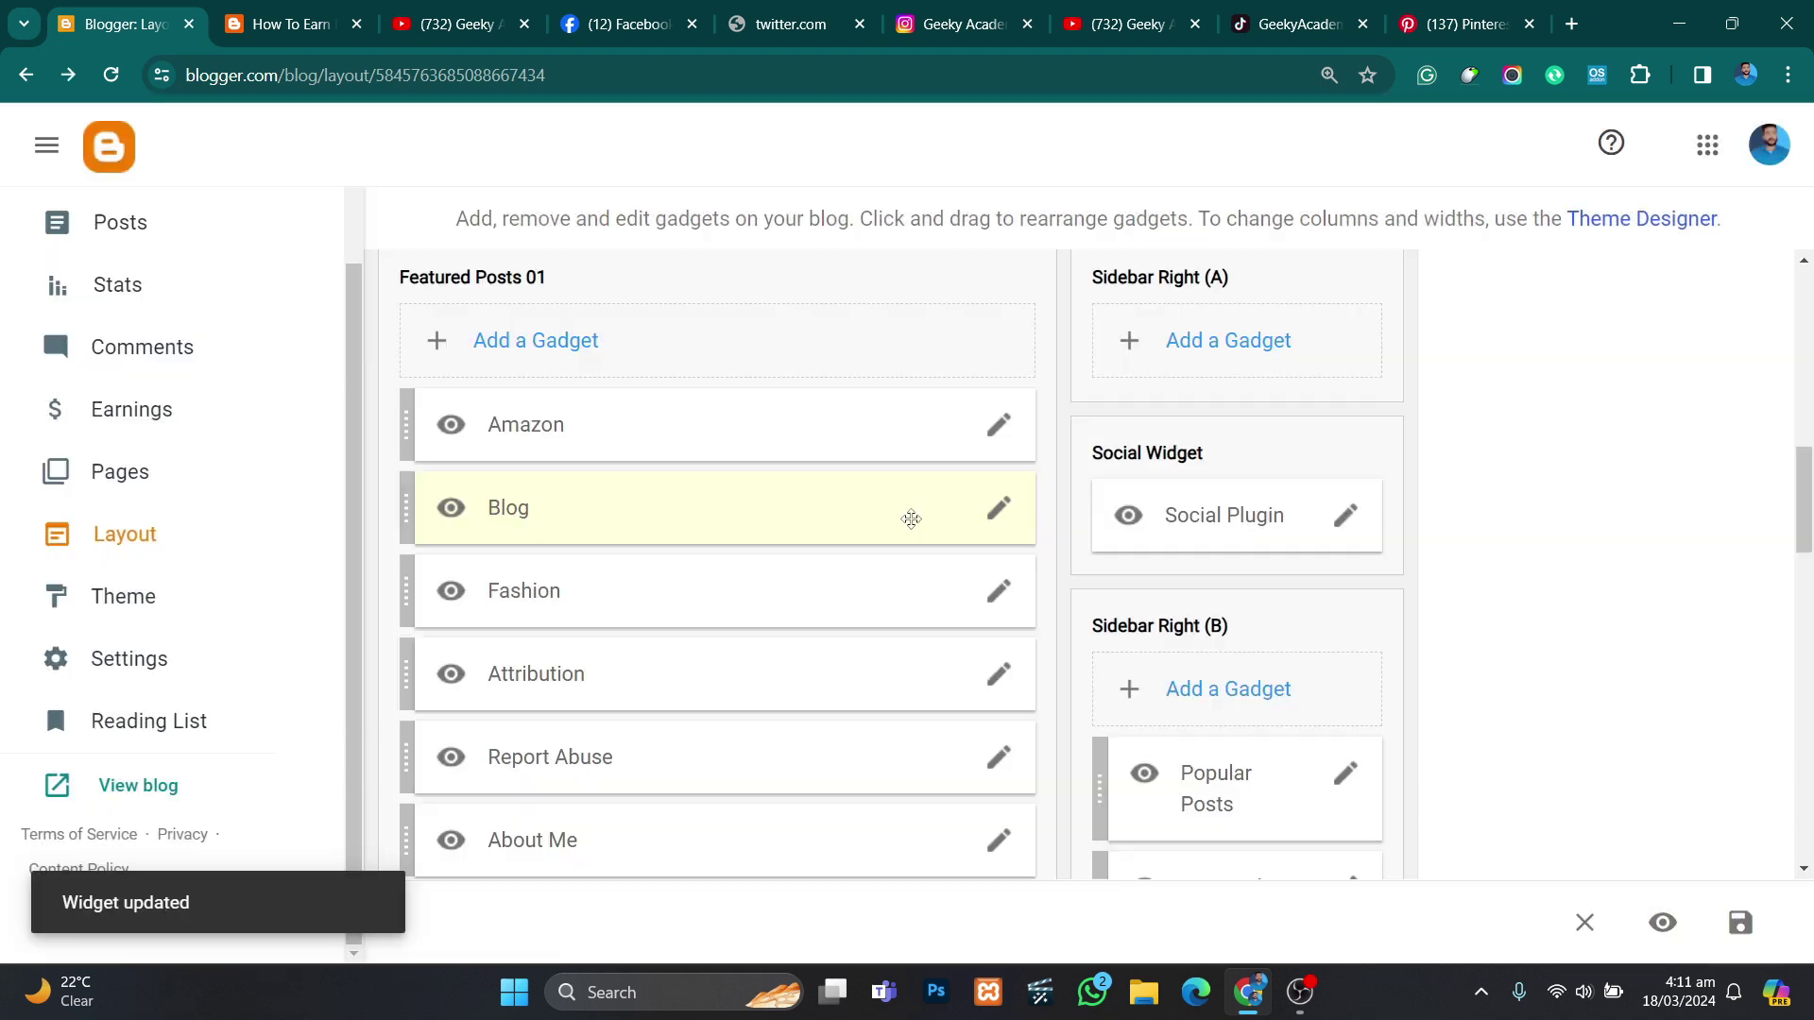
Step: Open the Fashion gadget for editing, copy the Freelancing label from its label page's address and return to the gadget settings
left_click(999, 591)
key("ctrl+Tab")
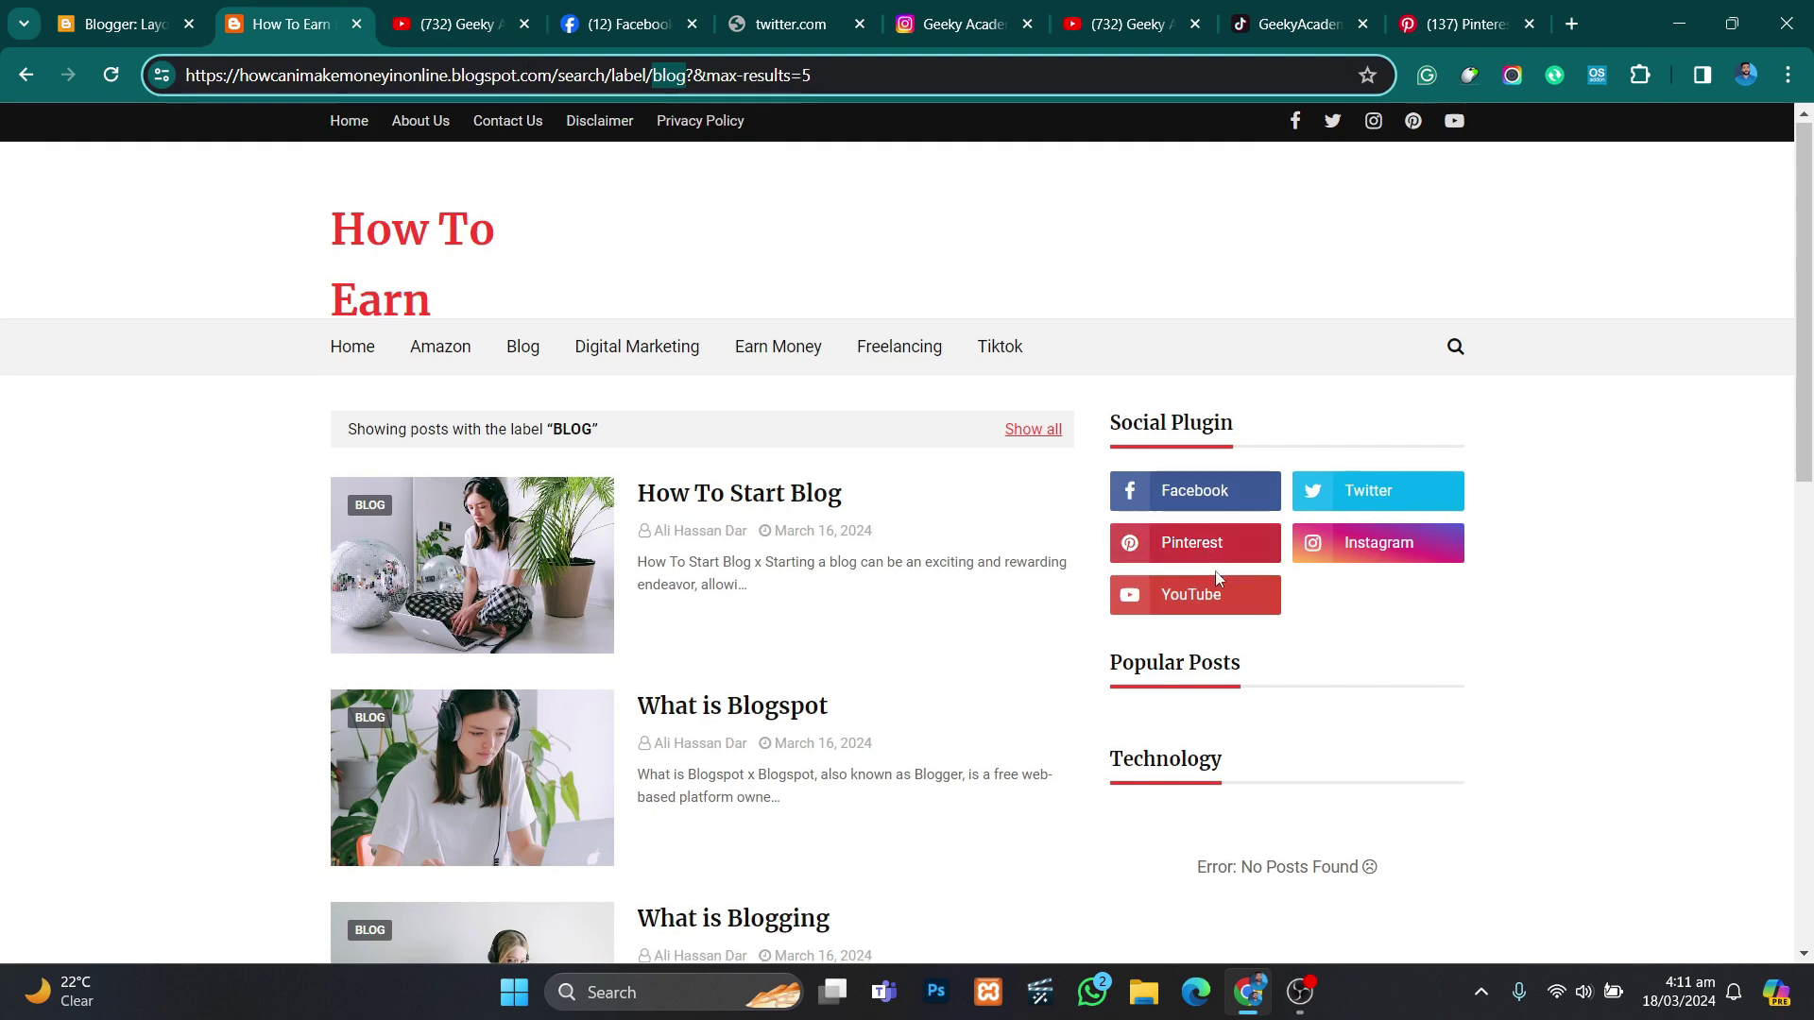
scroll(1217, 578, "down", 6)
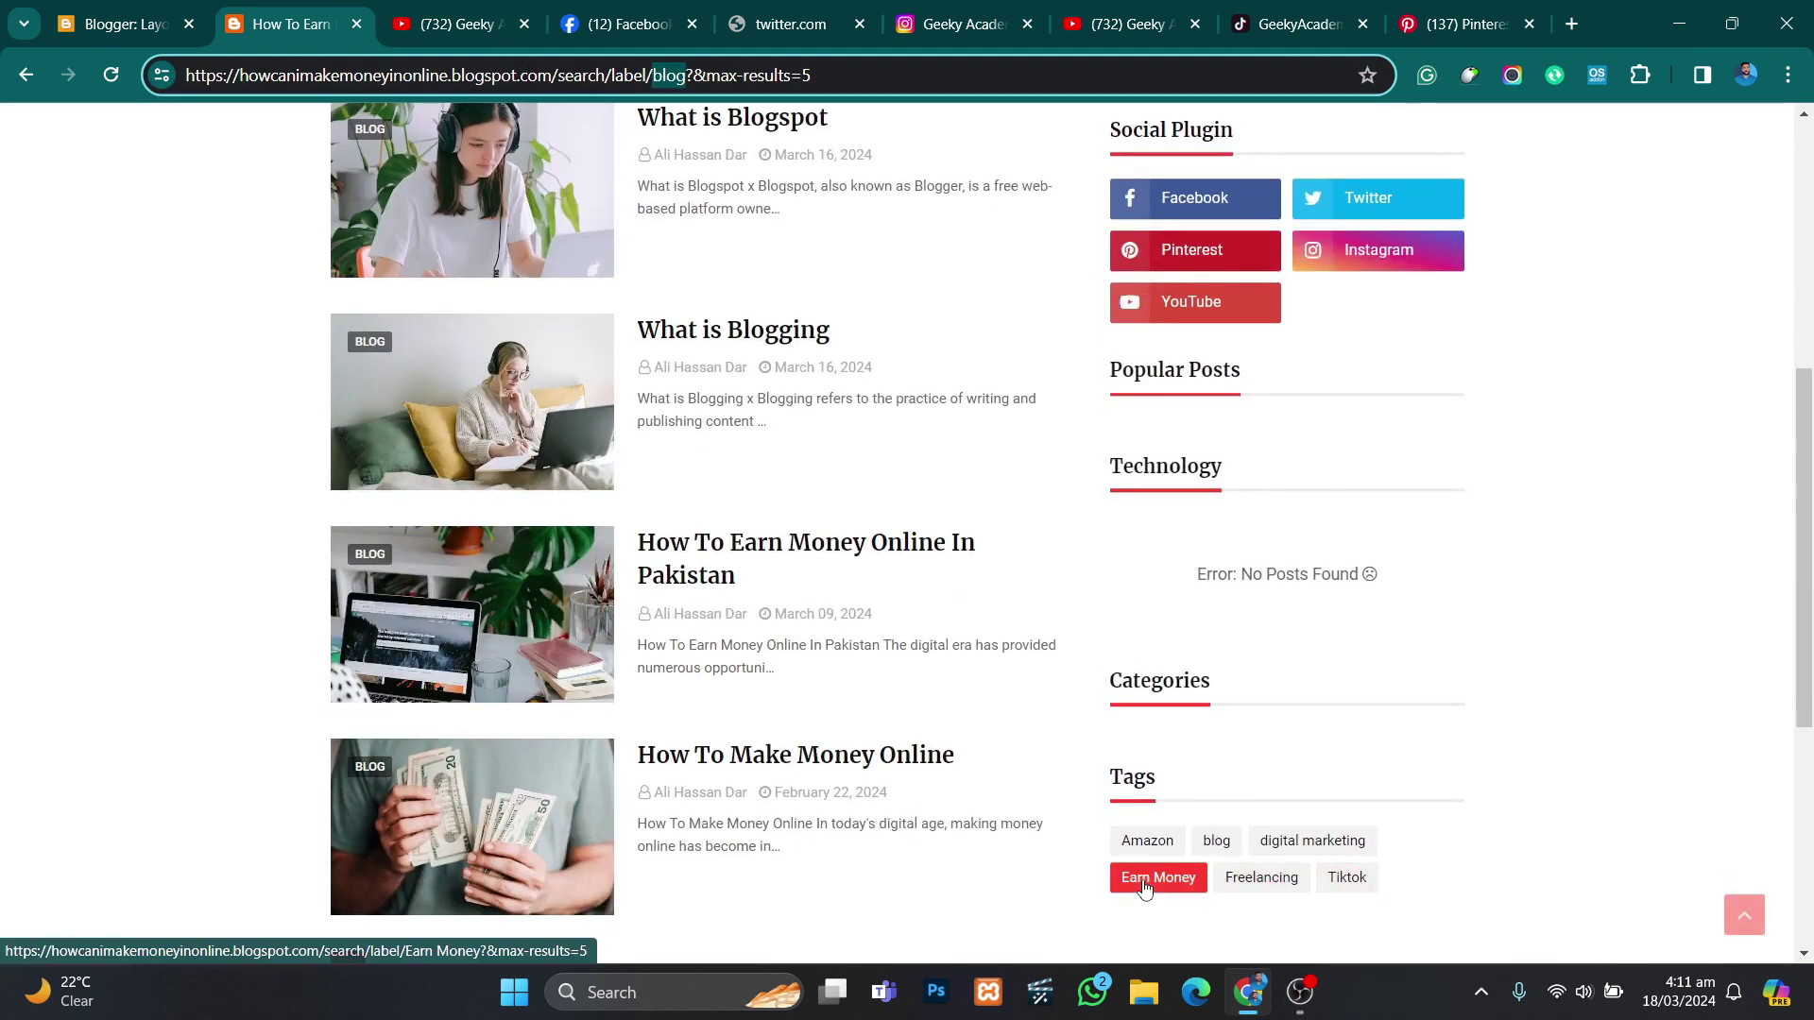
left_click(1261, 877)
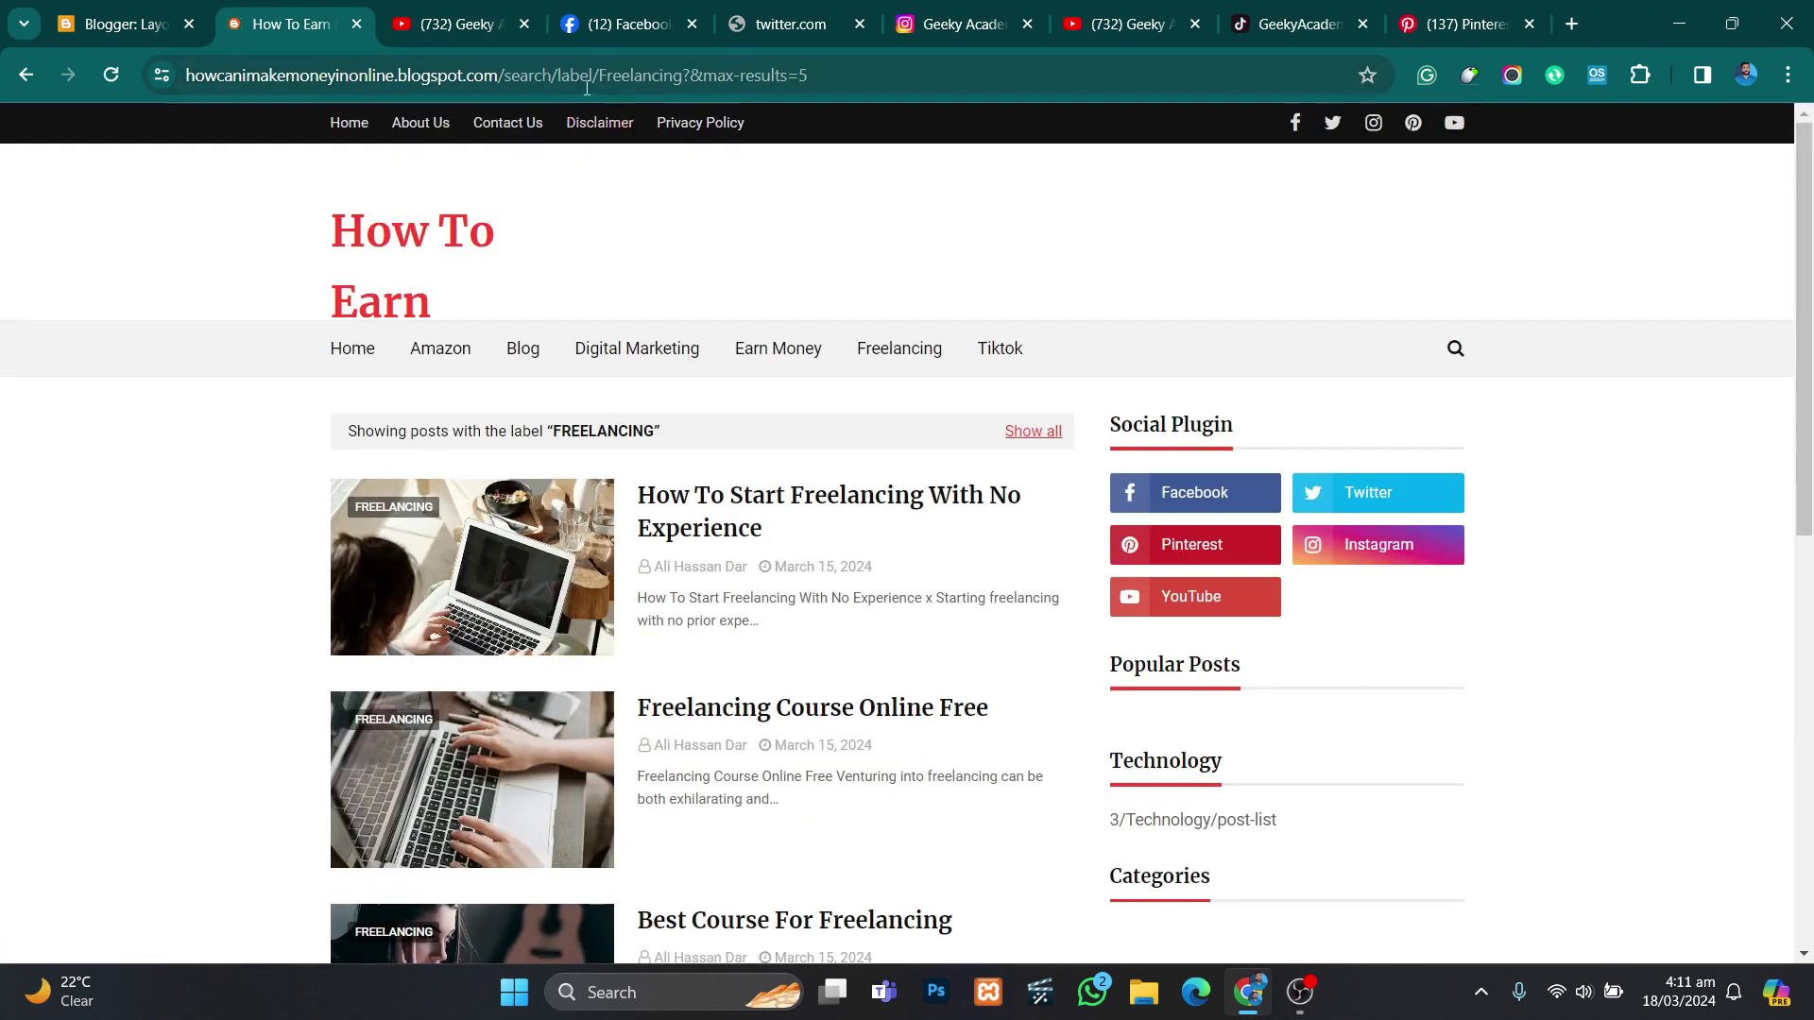
left_click_drag(598, 76, 688, 76)
key("ctrl+c")
key("ctrl+shift+Tab")
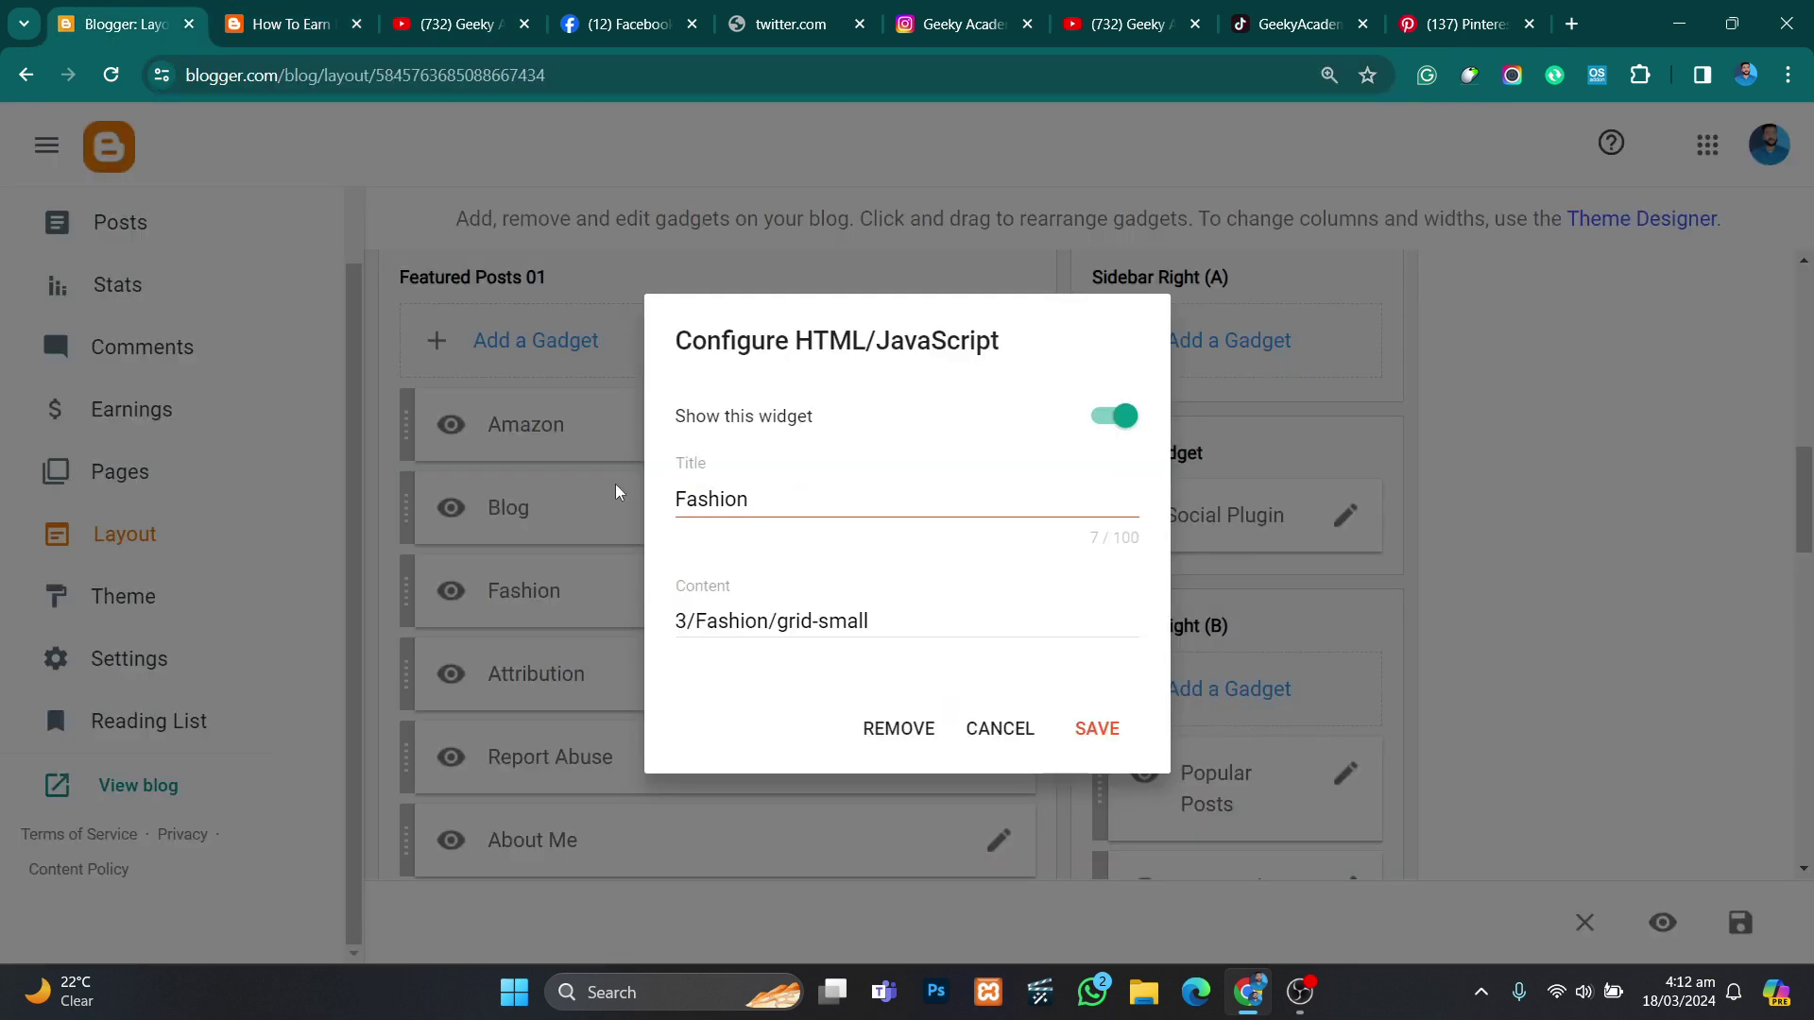
Step: Set the Fashion gadget's title to Freelancing and its content to 3/Freelancing/grid-small, and save the gadget
double_click(788, 506)
key("ctrl+v")
left_click_drag(698, 620, 775, 642)
key("ctrl+v")
left_click(1094, 730)
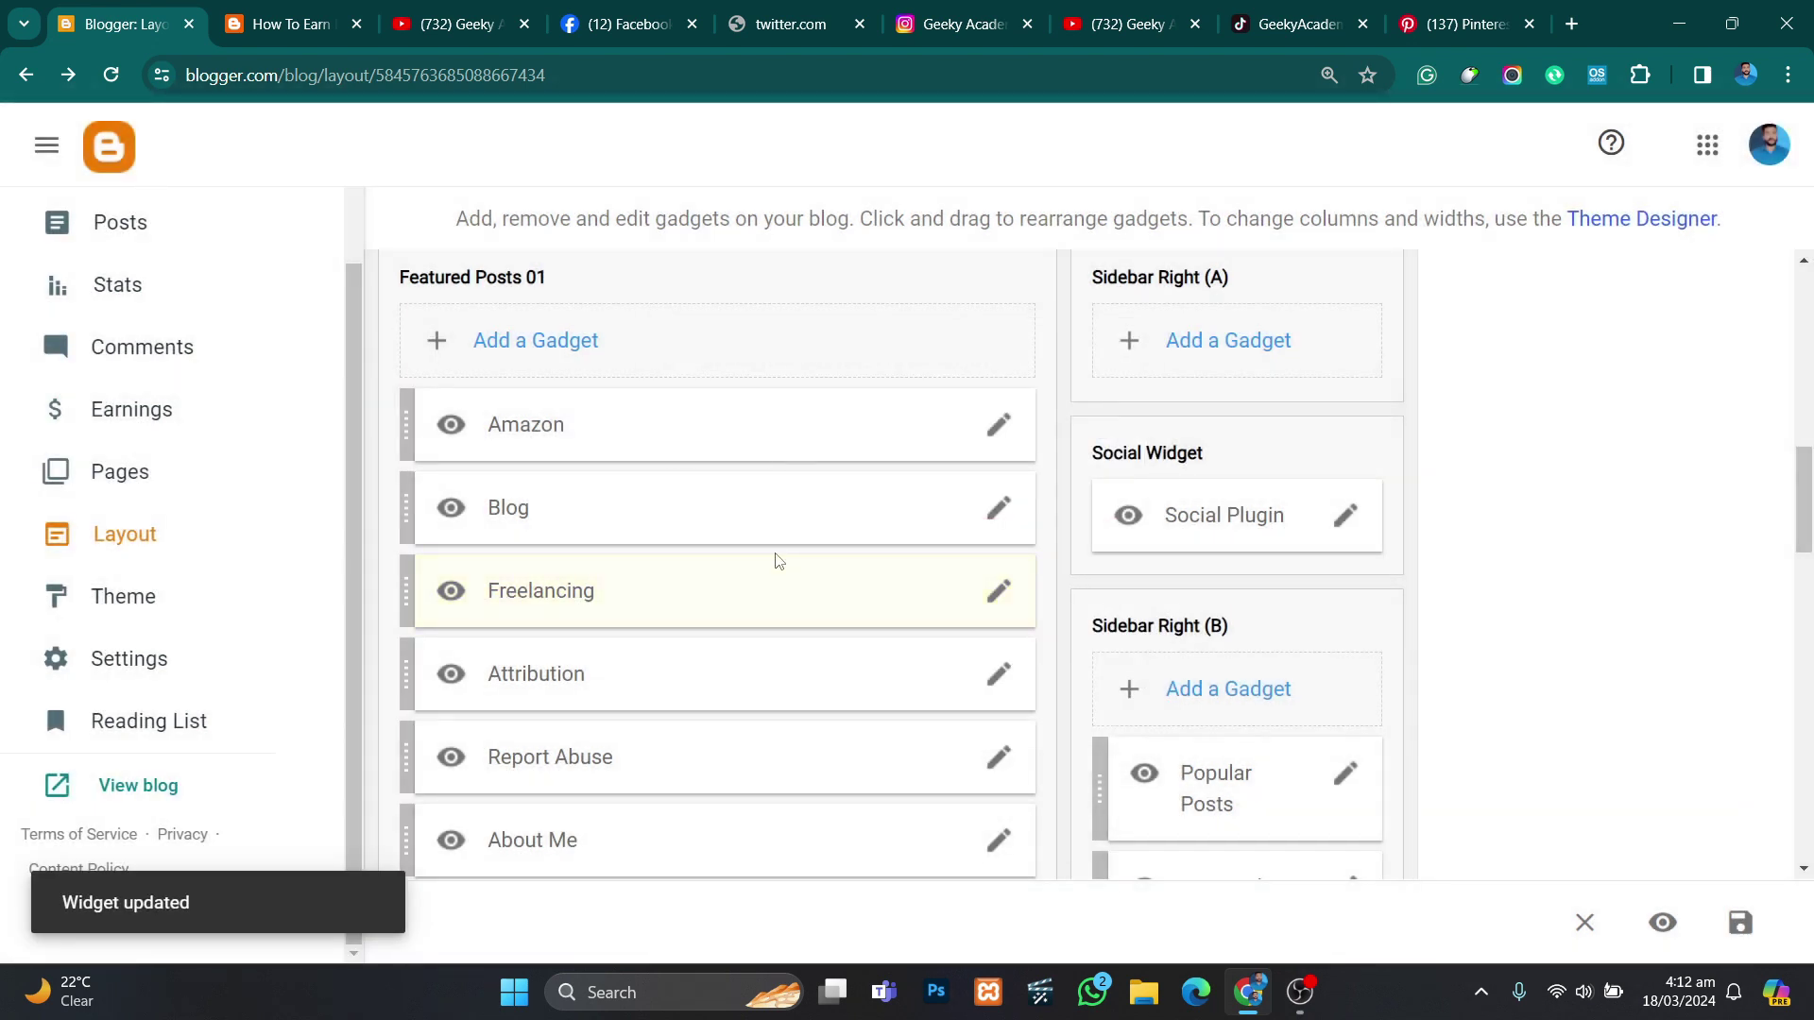
Step: Open the blog's home page and examine its featured sections down to the placeholder ones below the recent posts, comparing them with the layout gadgets
scroll(766, 567, "down", 1)
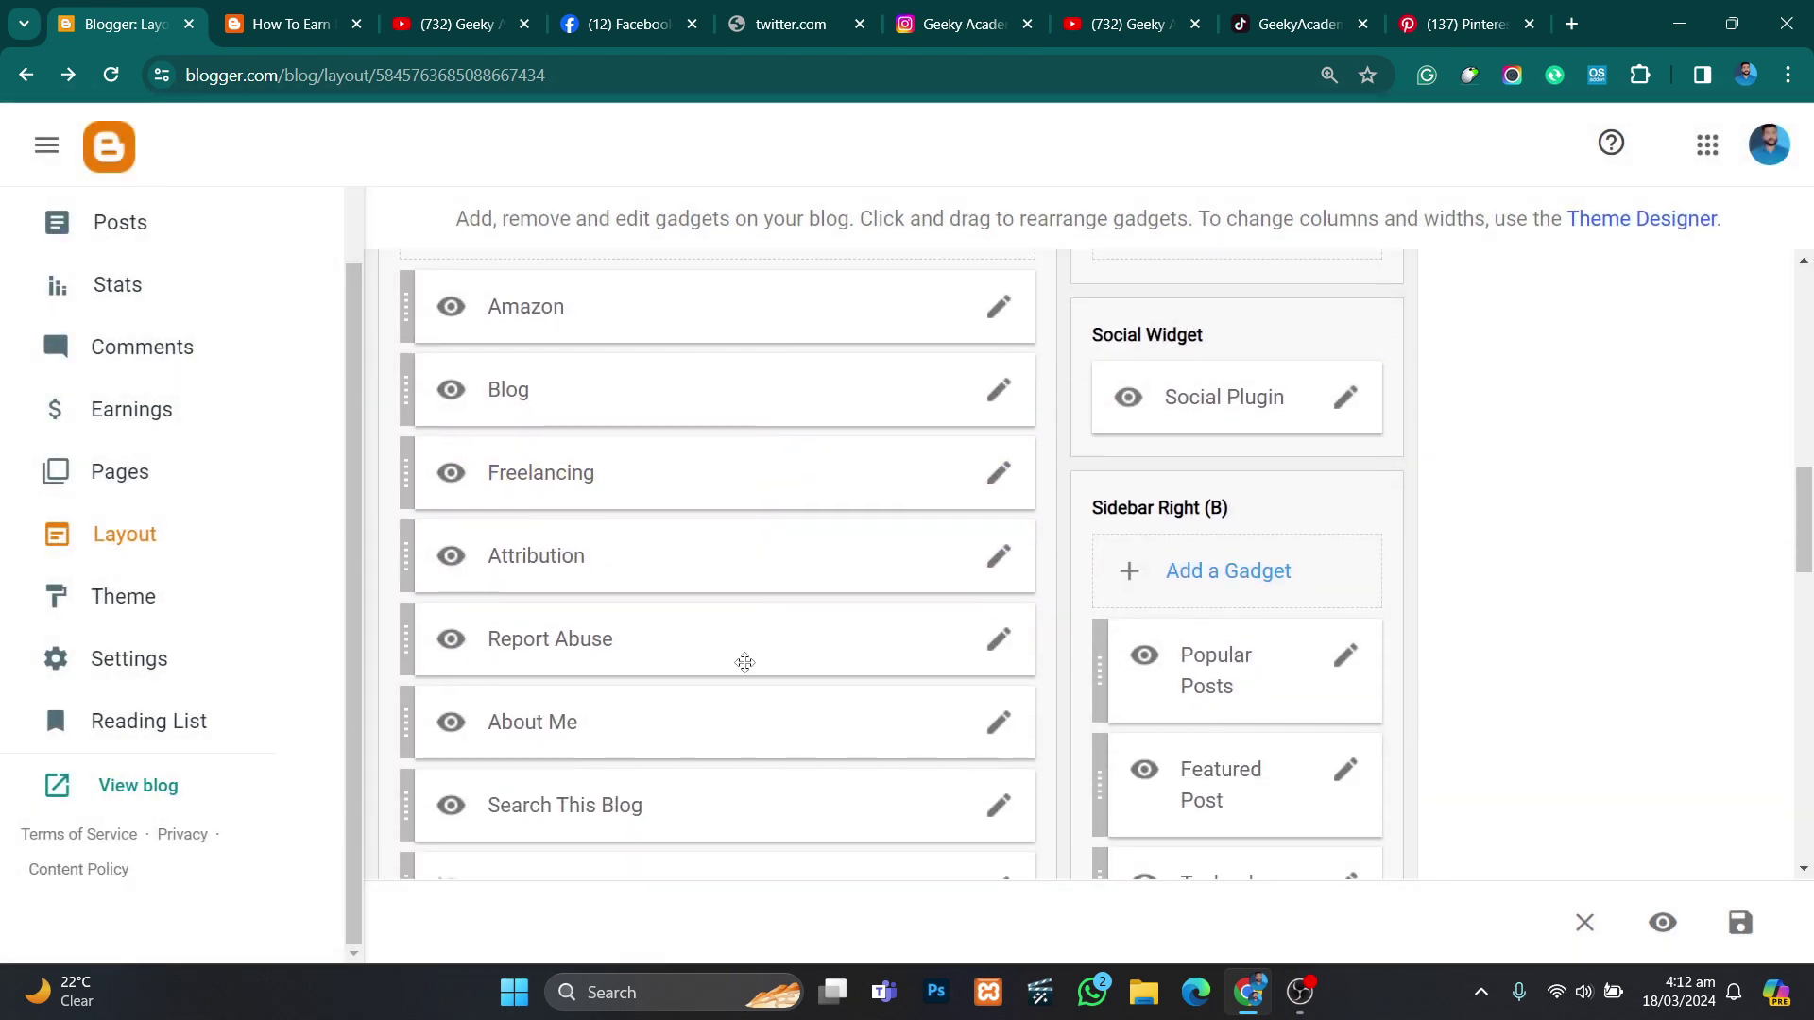
scroll(750, 795, "down", 1)
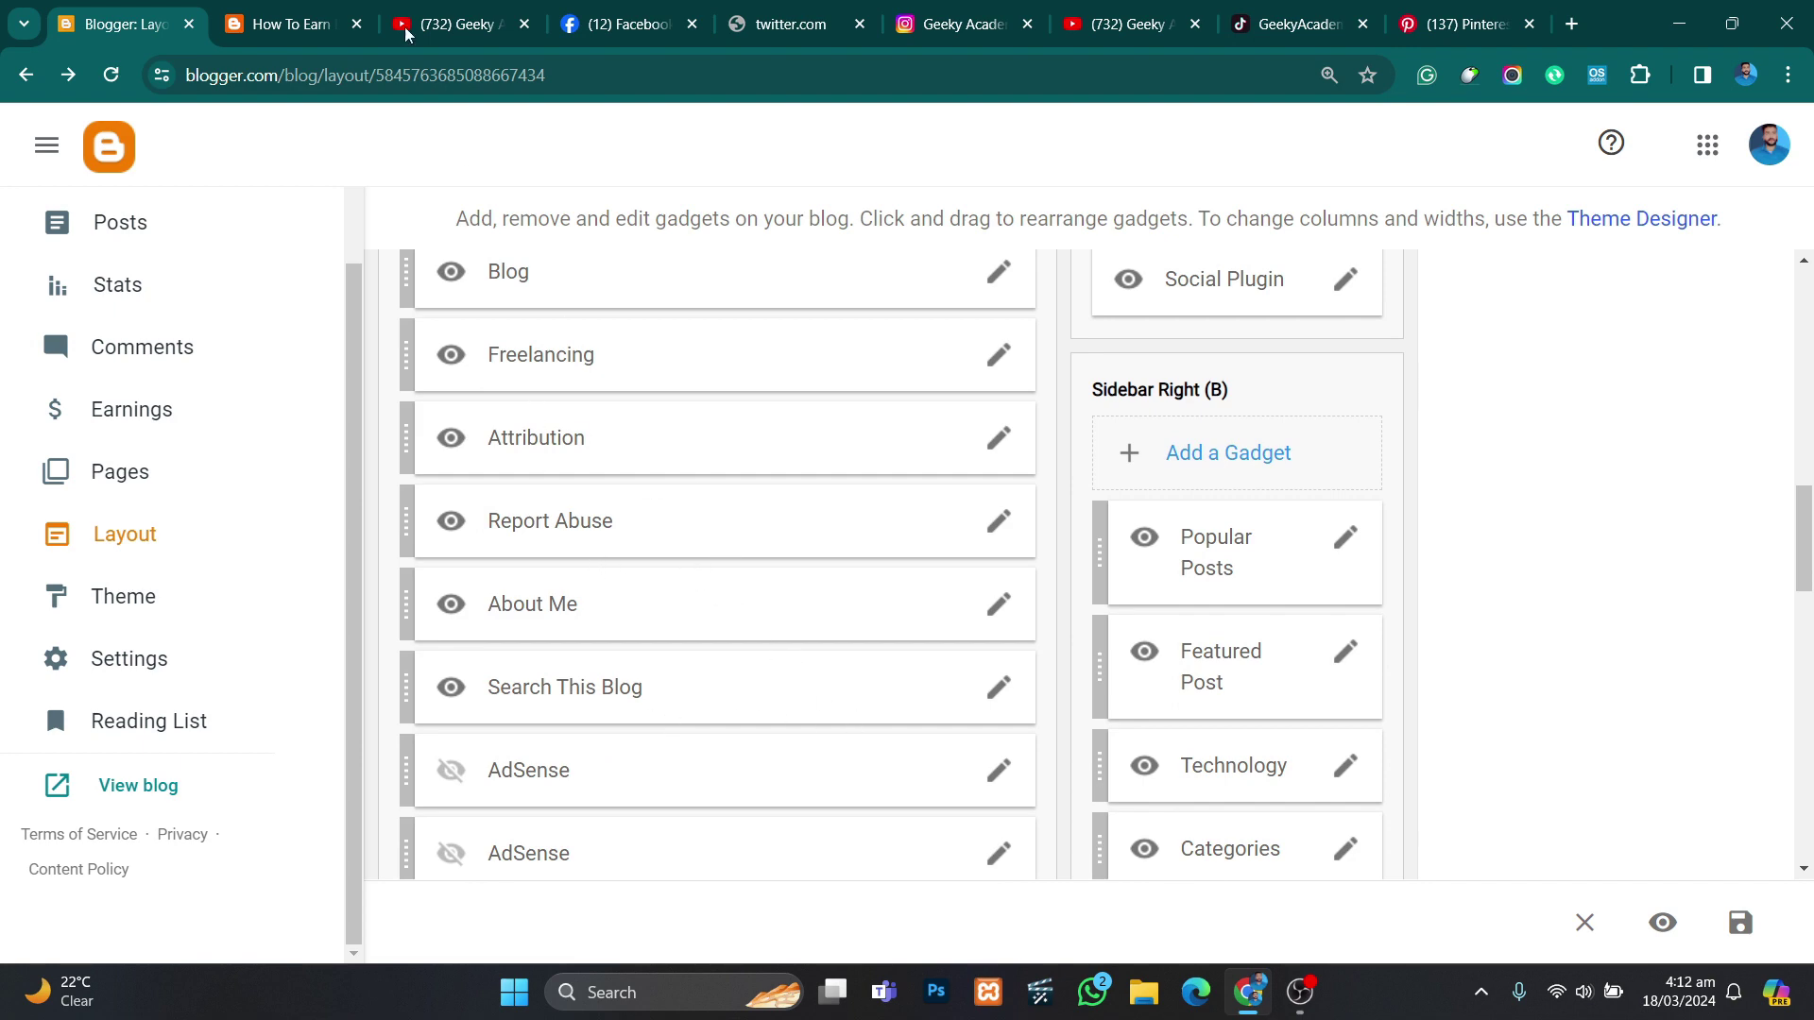
left_click(284, 24)
scroll(515, 537, "down", 12)
scroll(214, 231, "up", 12)
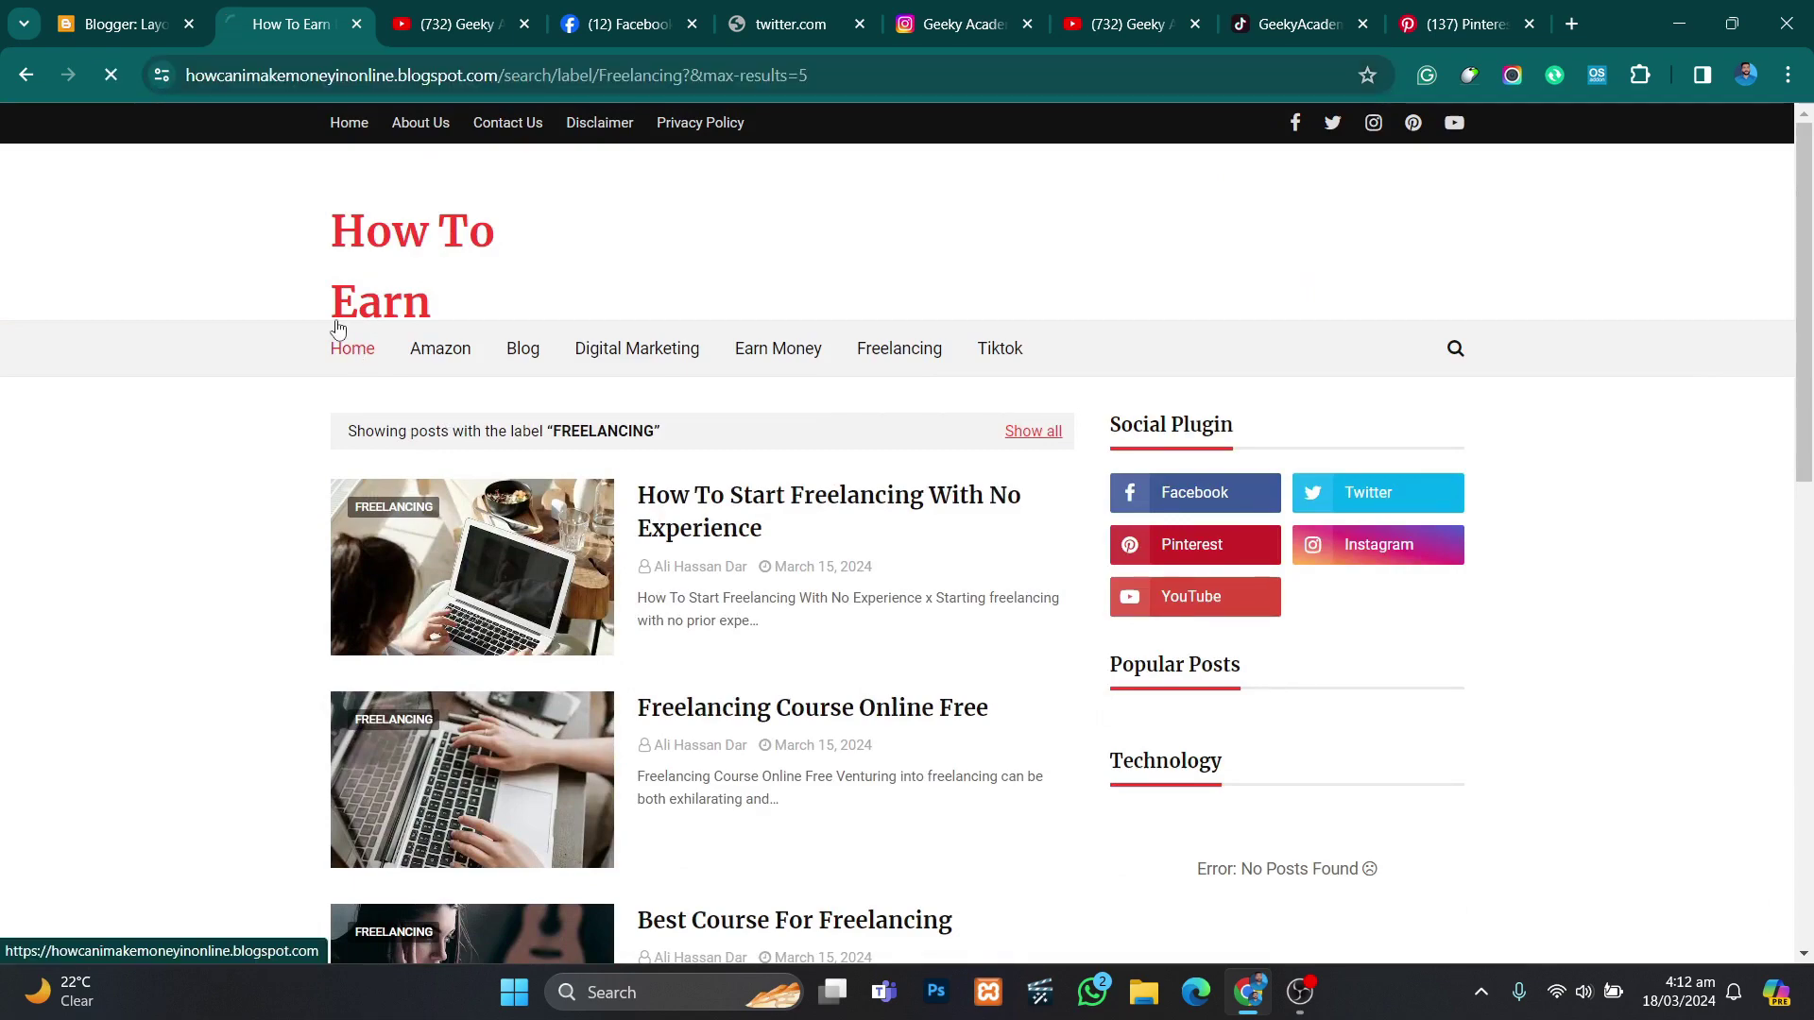
left_click(351, 348)
scroll(280, 450, "down", 6)
scroll(280, 450, "down", 5)
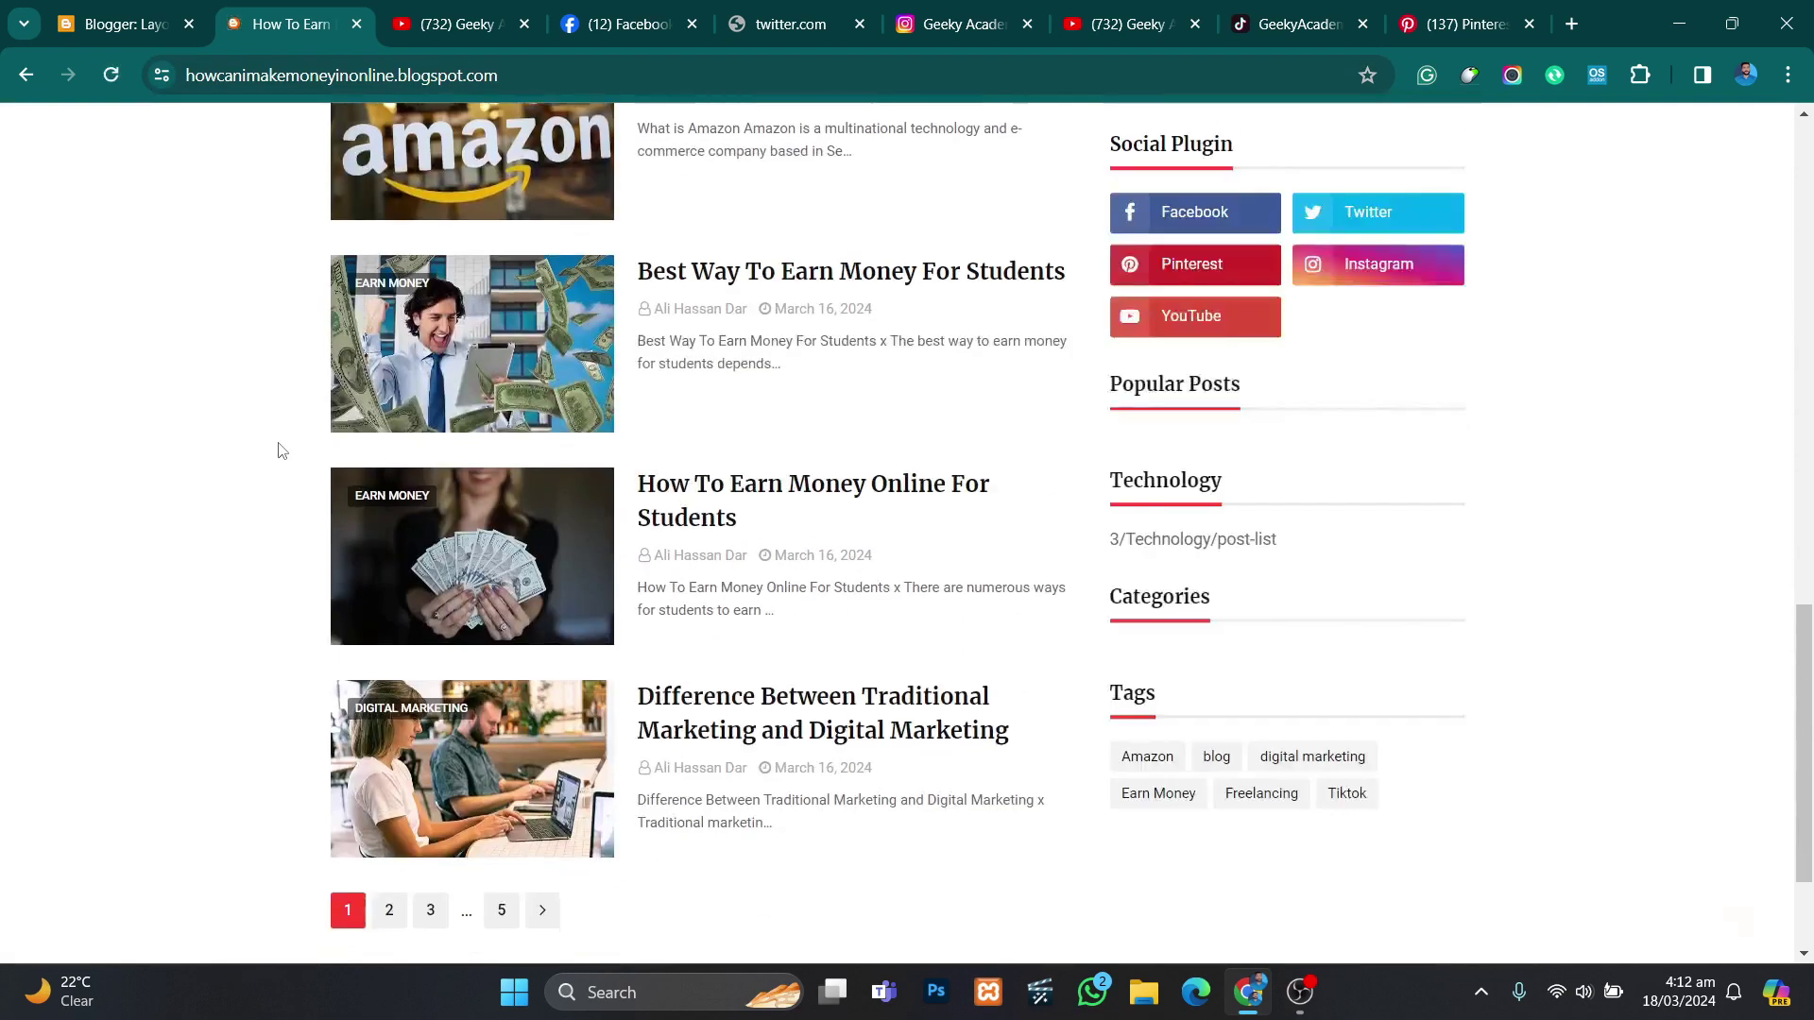
scroll(280, 450, "up", 4)
scroll(356, 493, "up", 4)
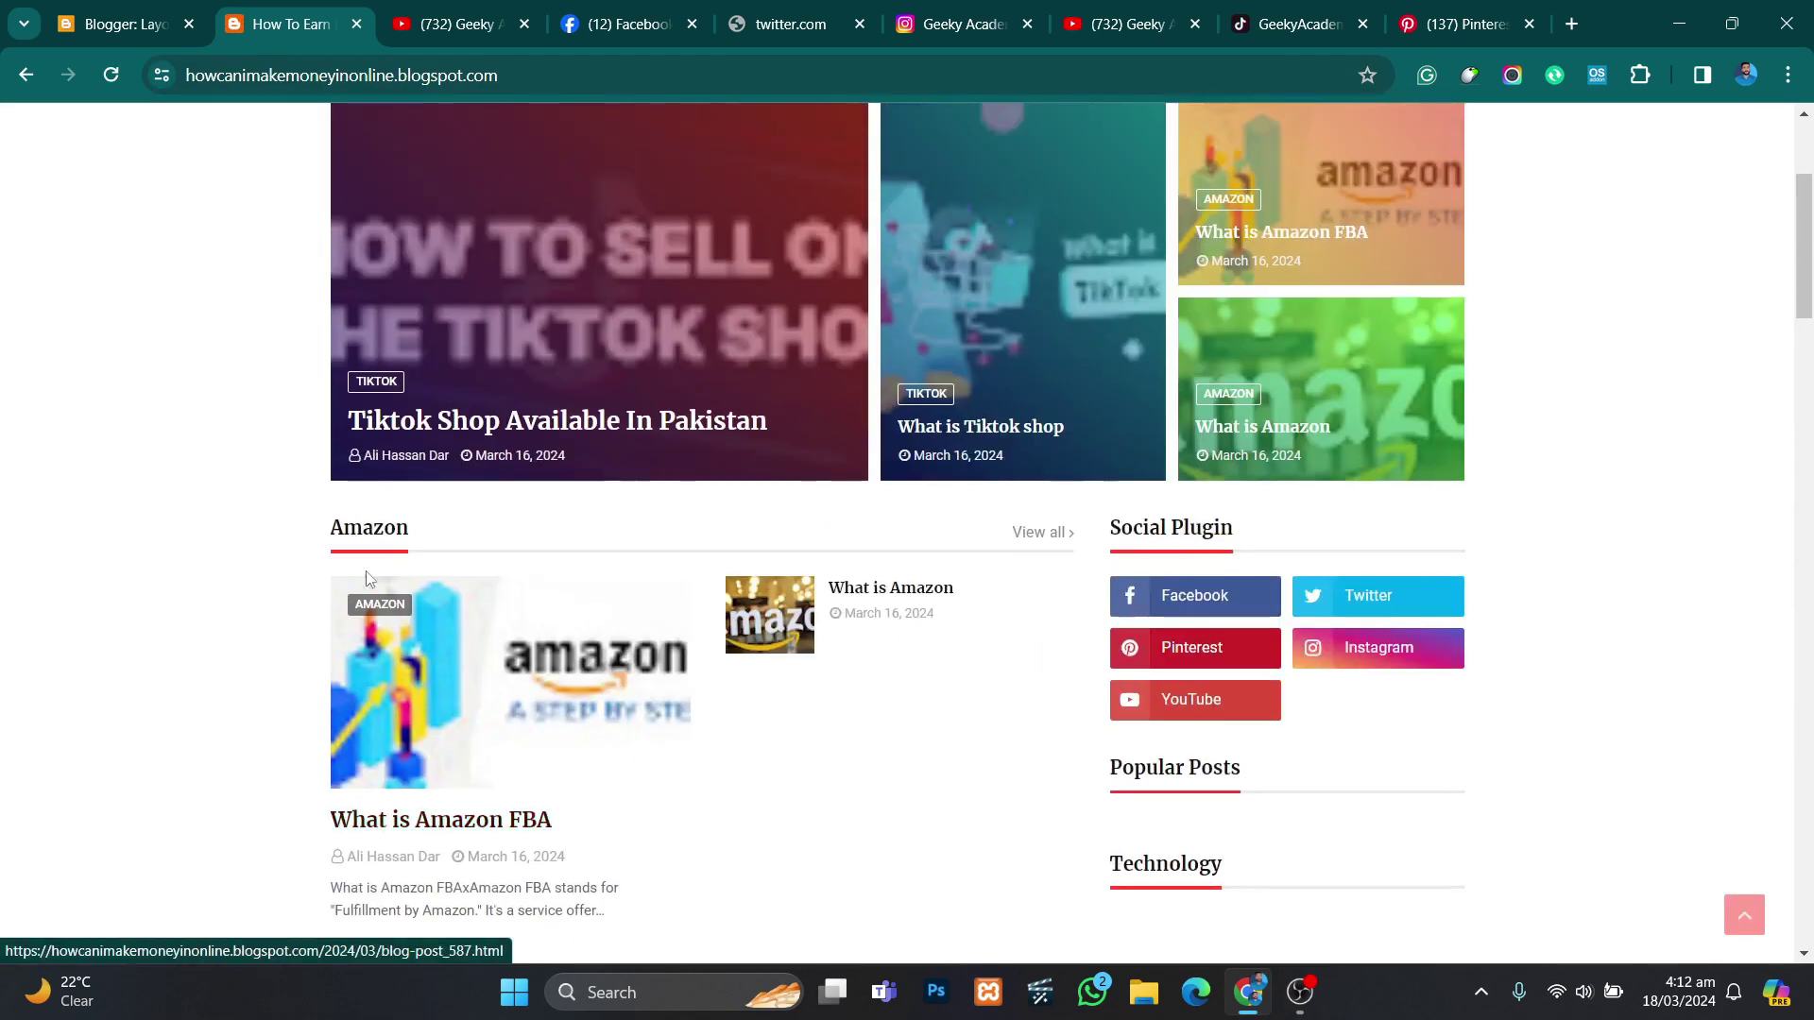
left_click(123, 24)
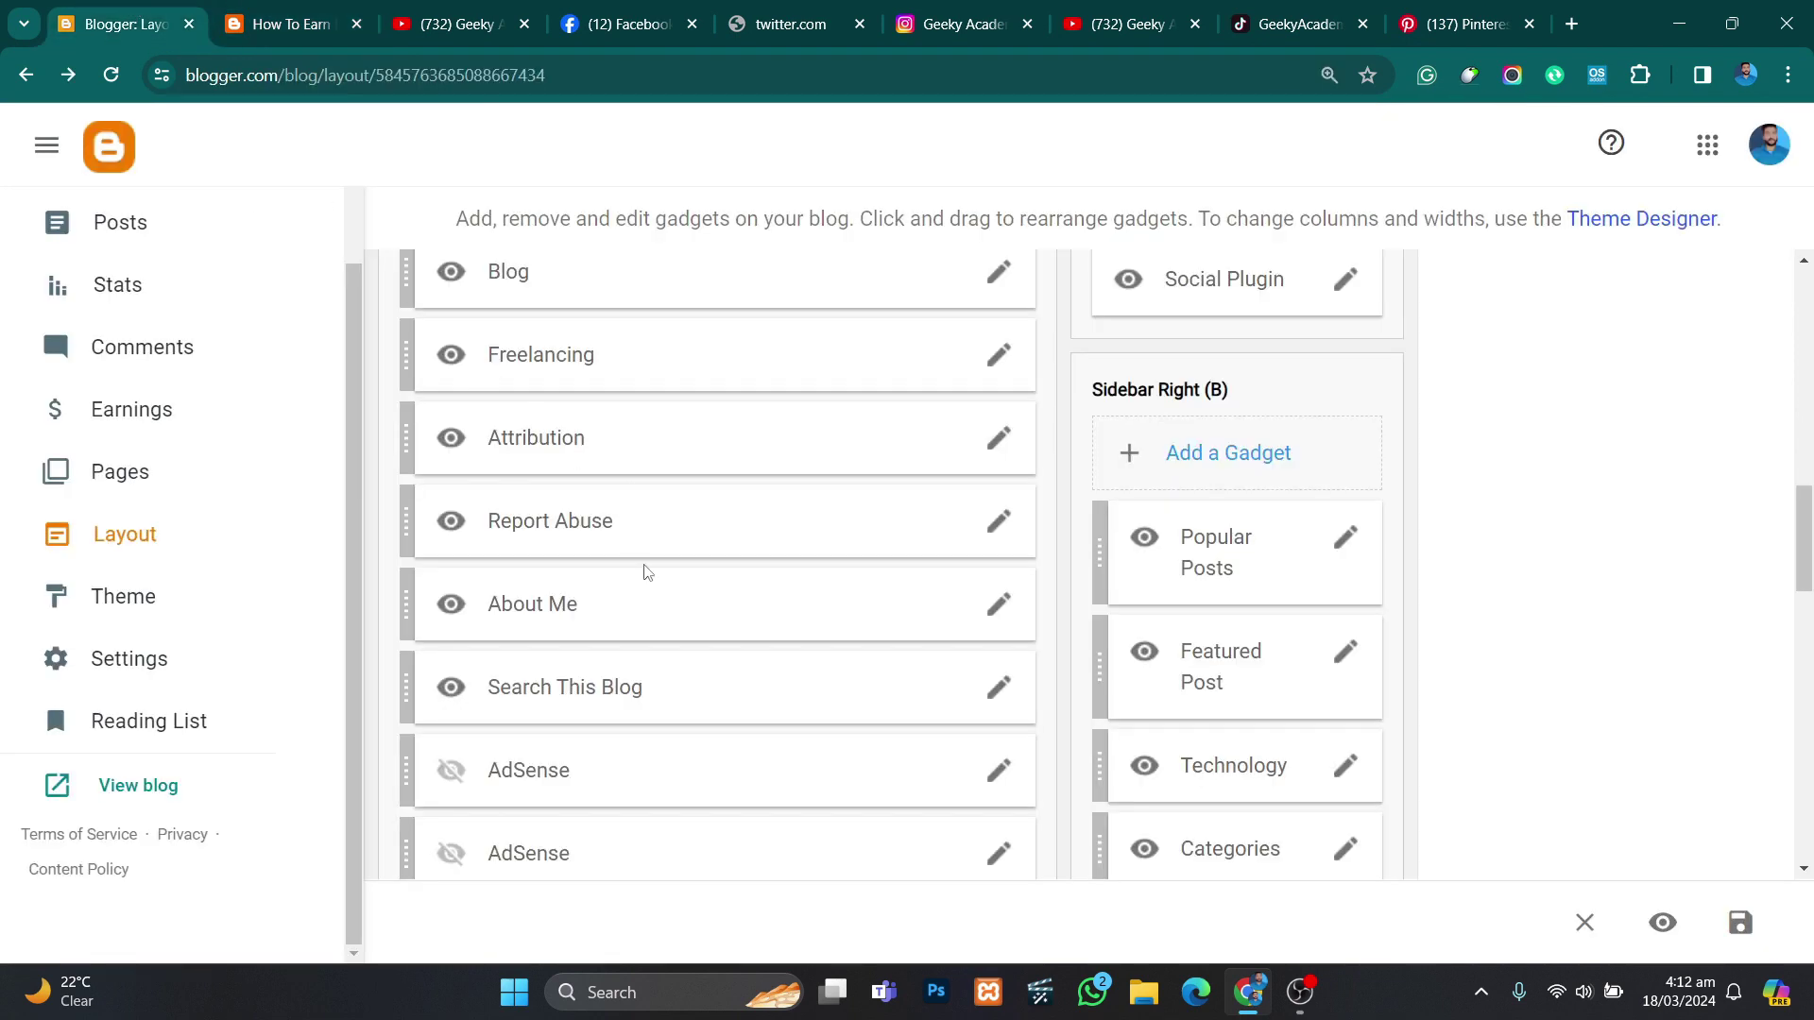
scroll(647, 572, "up", 3)
left_click(284, 24)
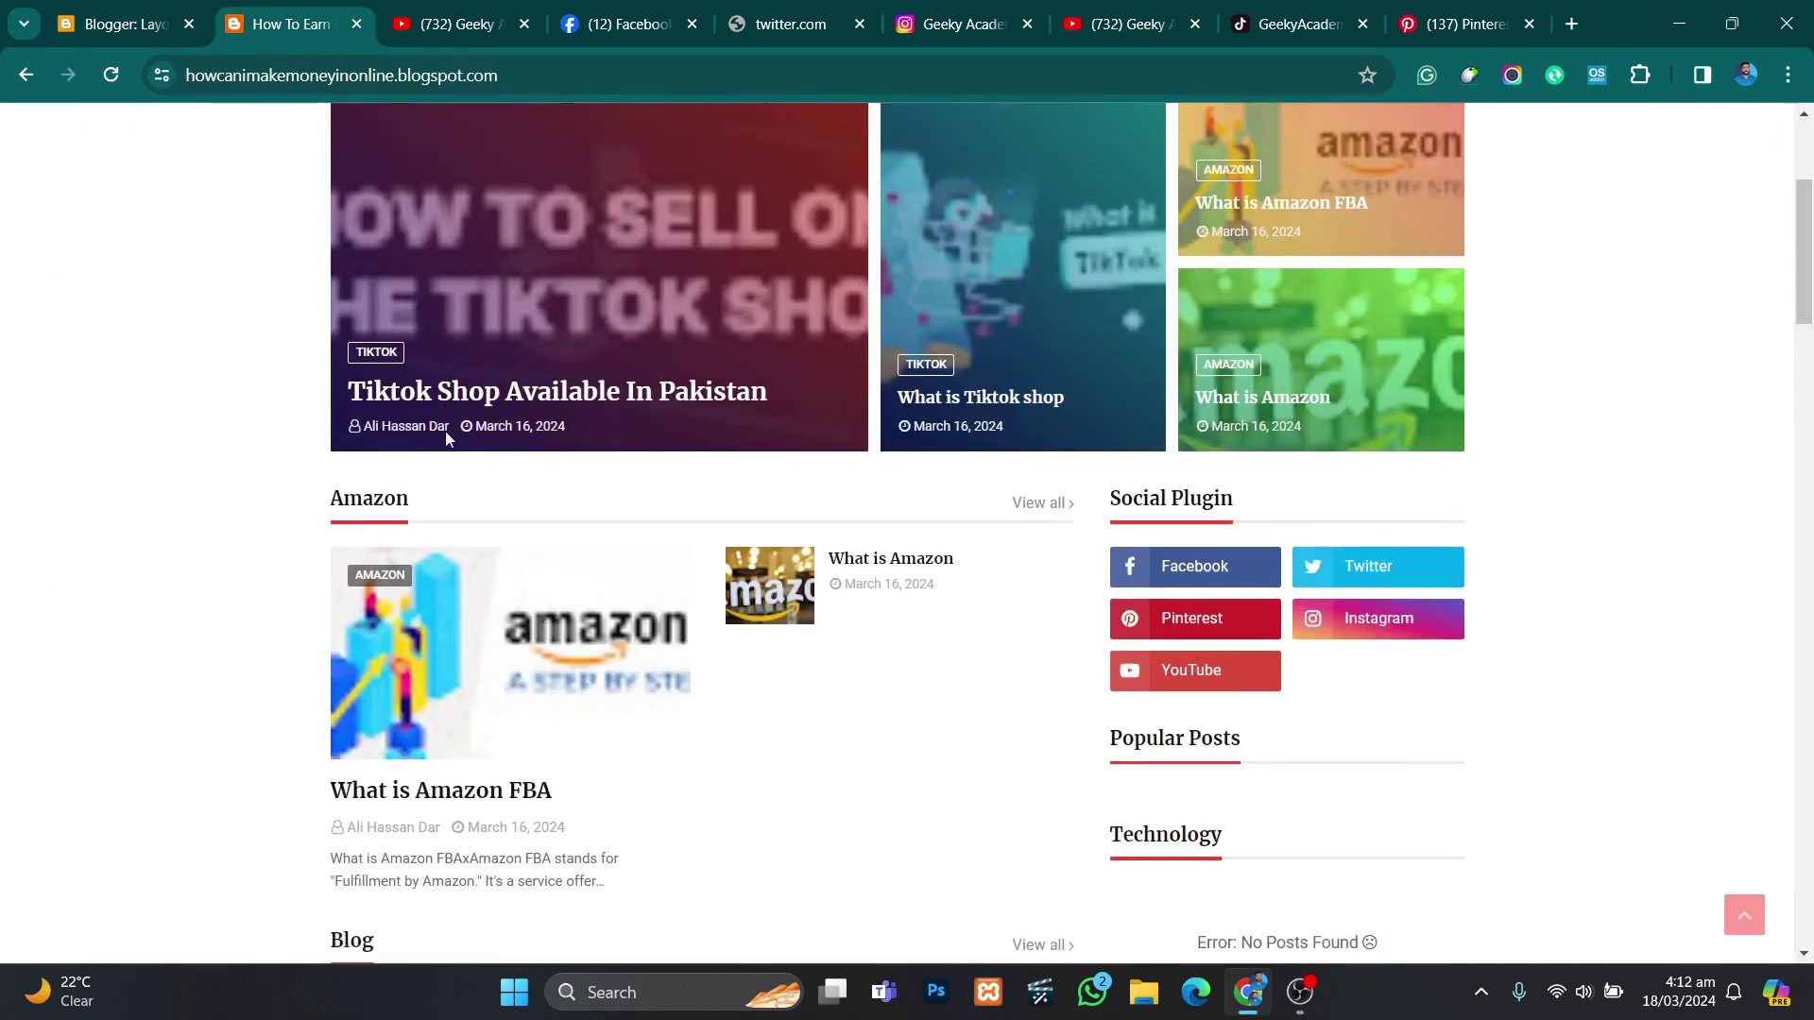
scroll(445, 430, "down", 10)
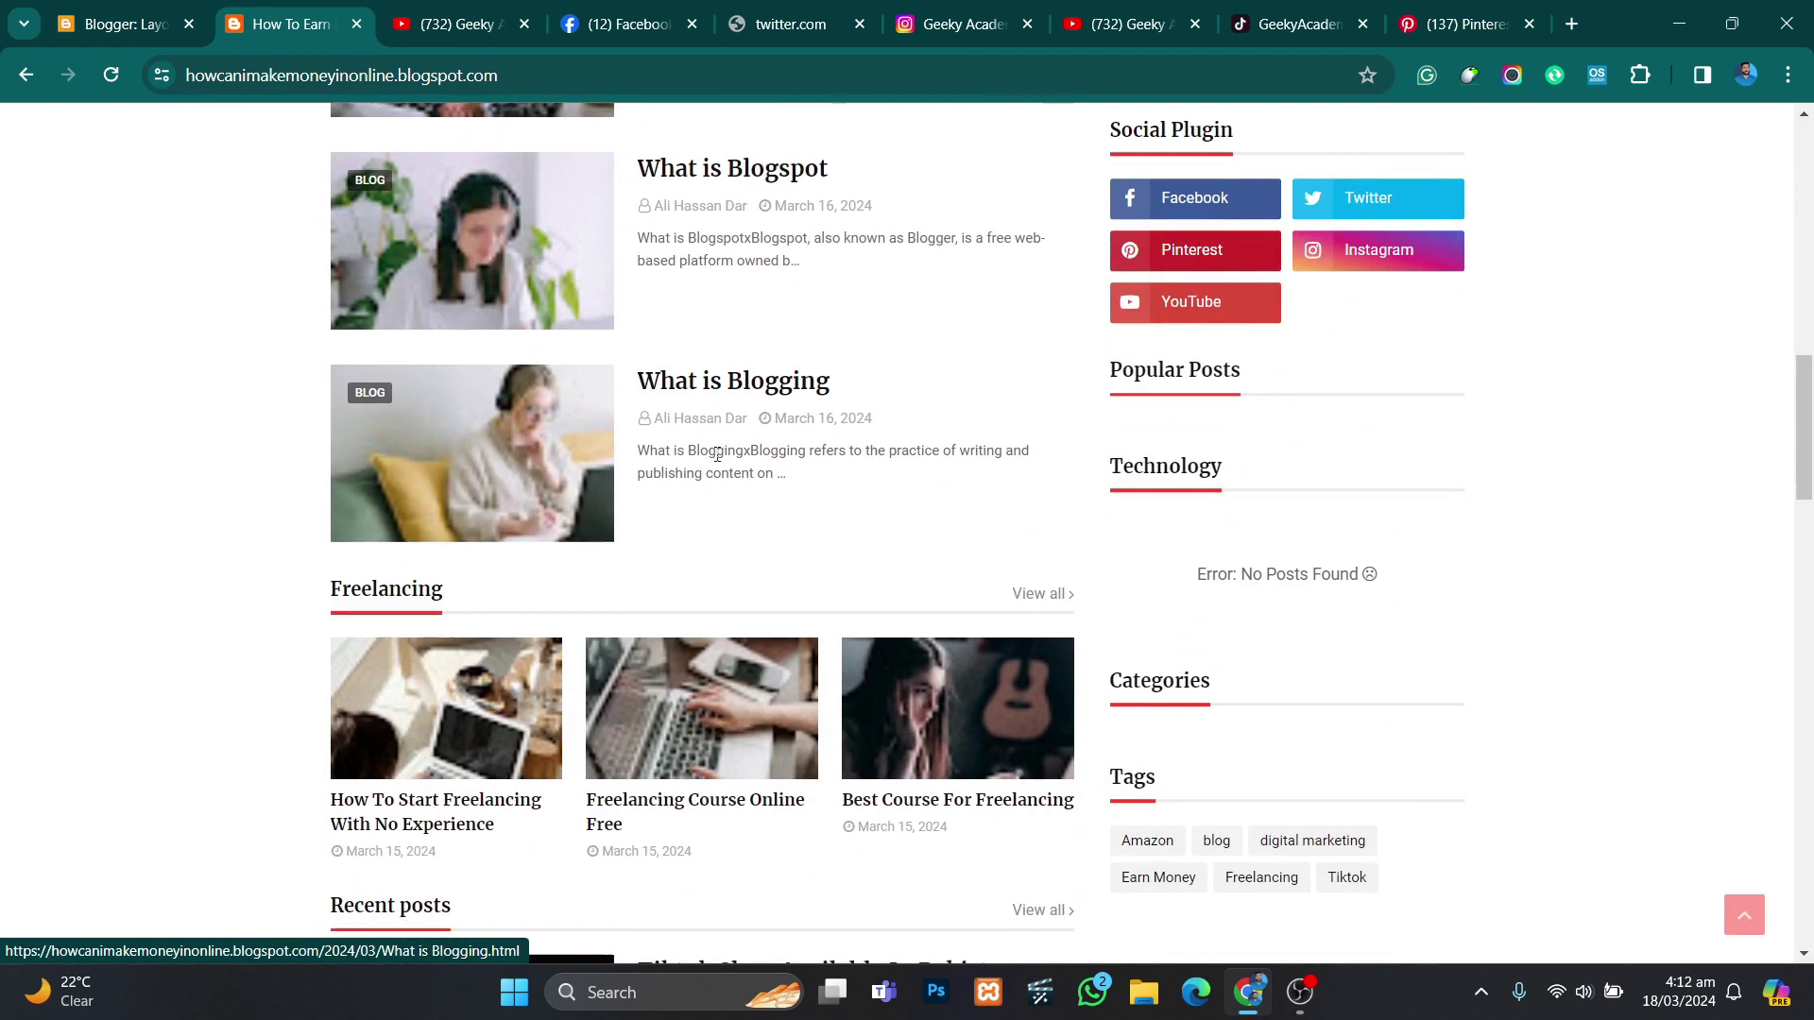
scroll(717, 454, "down", 8)
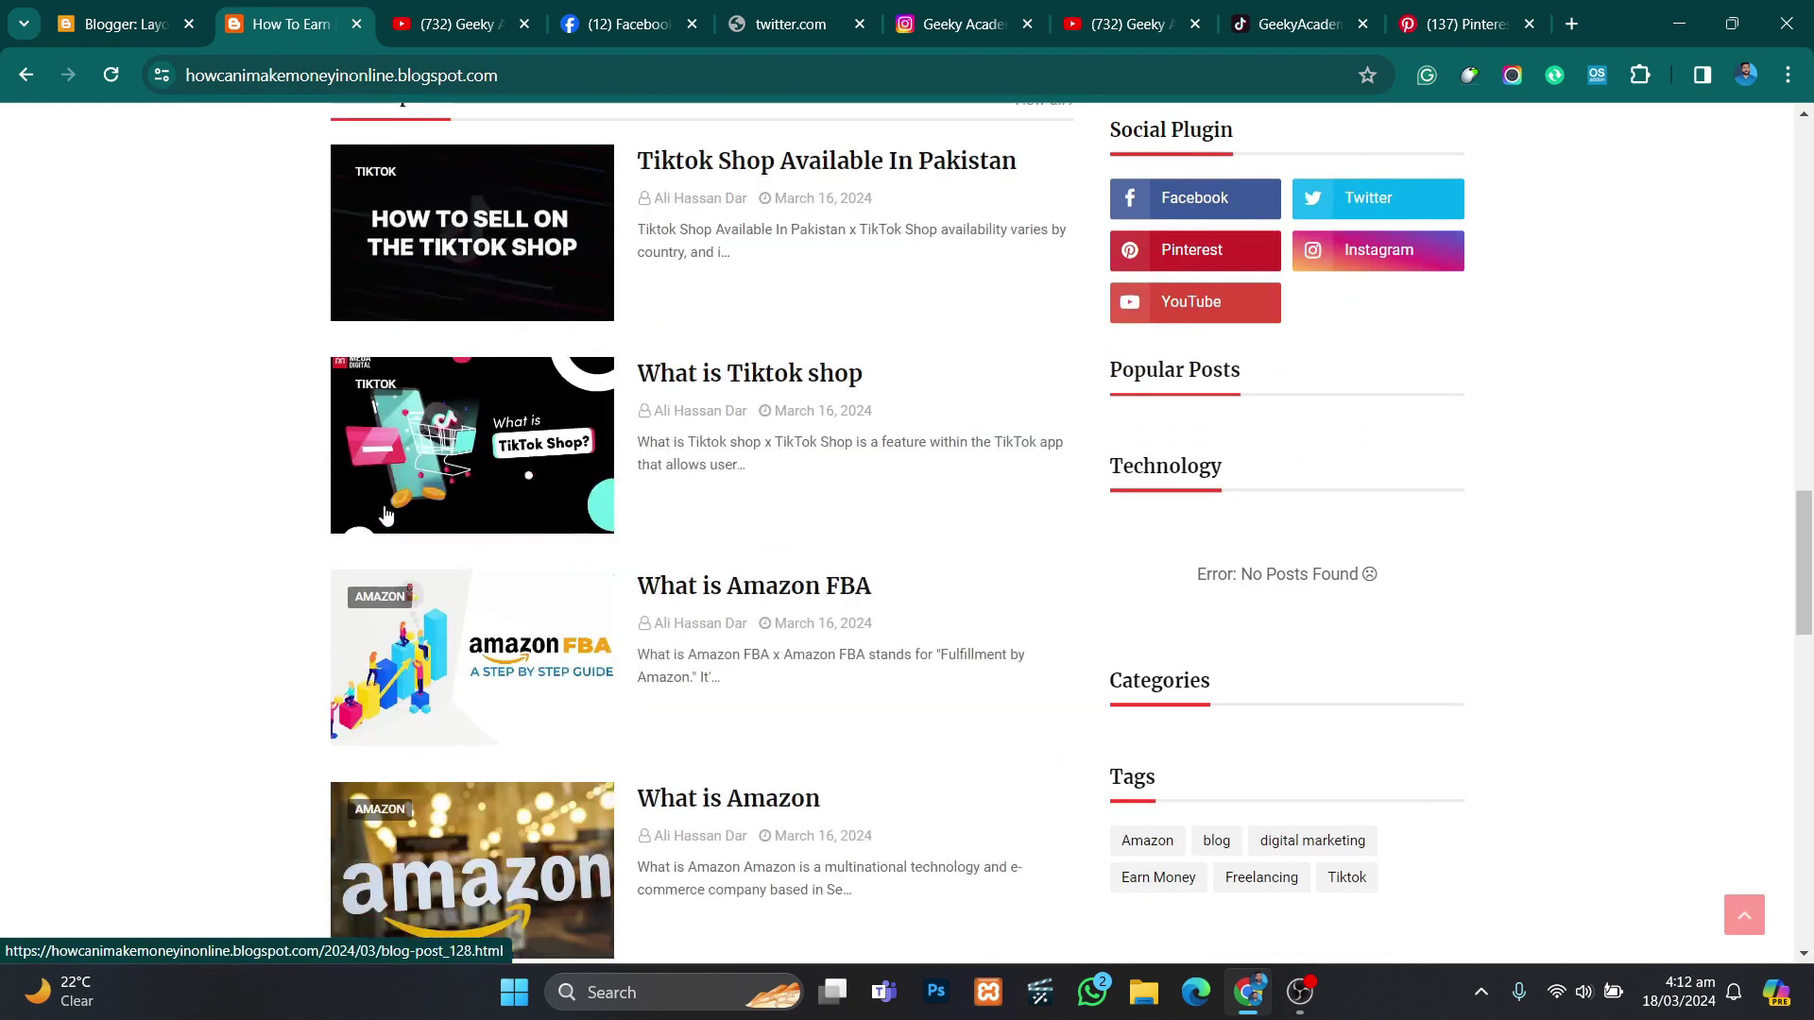
scroll(385, 514, "down", 12)
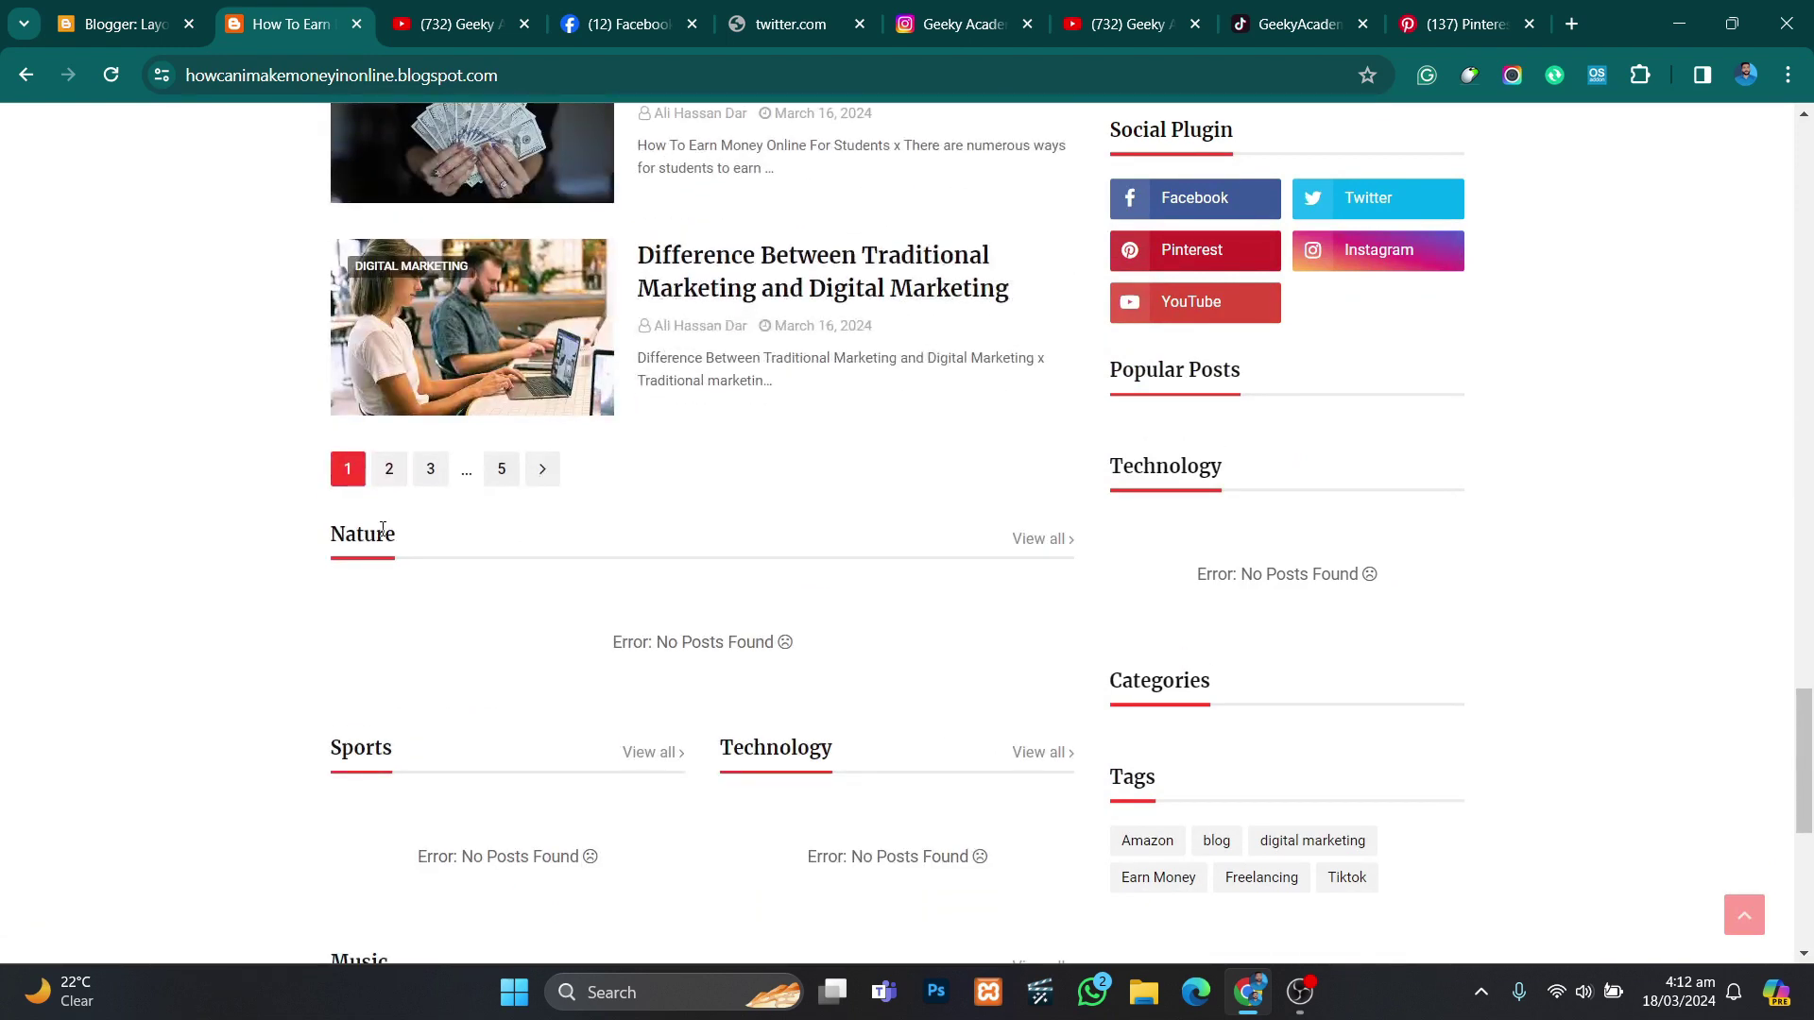
Step: Return to the blog layout and open the Nature gadget of Featured Posts 02 for editing
left_click(165, 24)
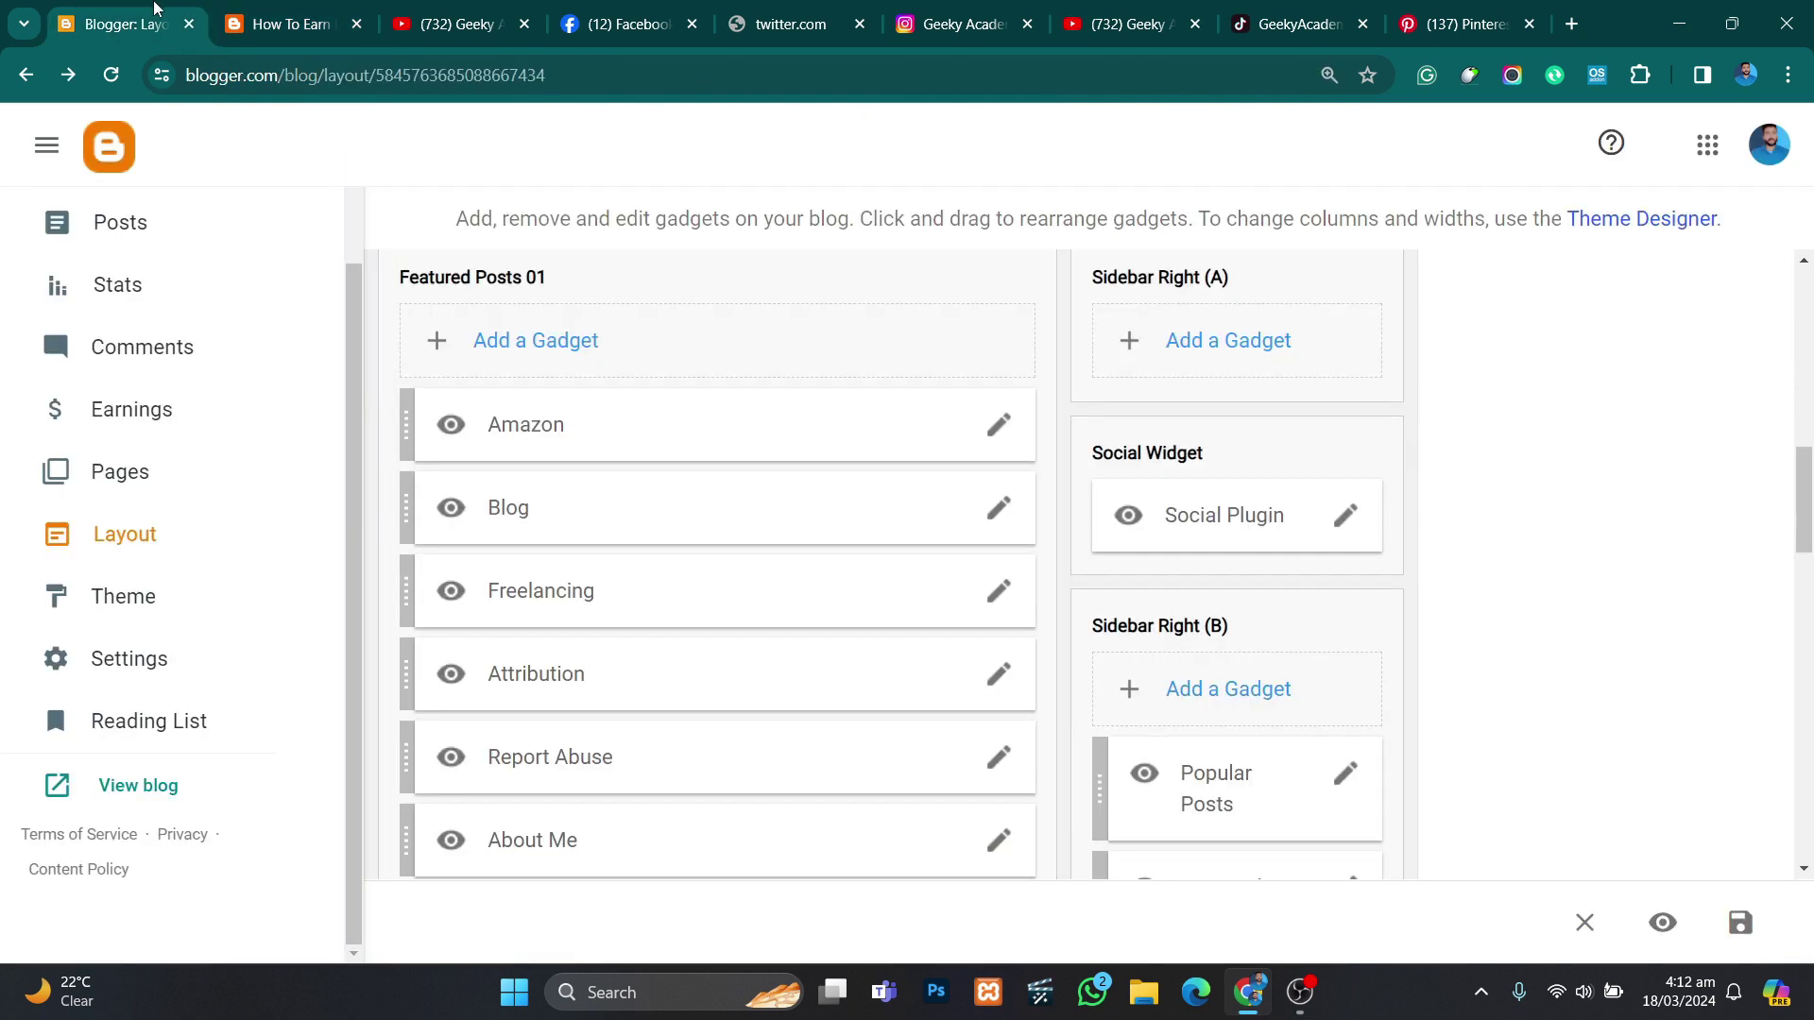
scroll(784, 650, "down", 4)
scroll(557, 661, "down", 10)
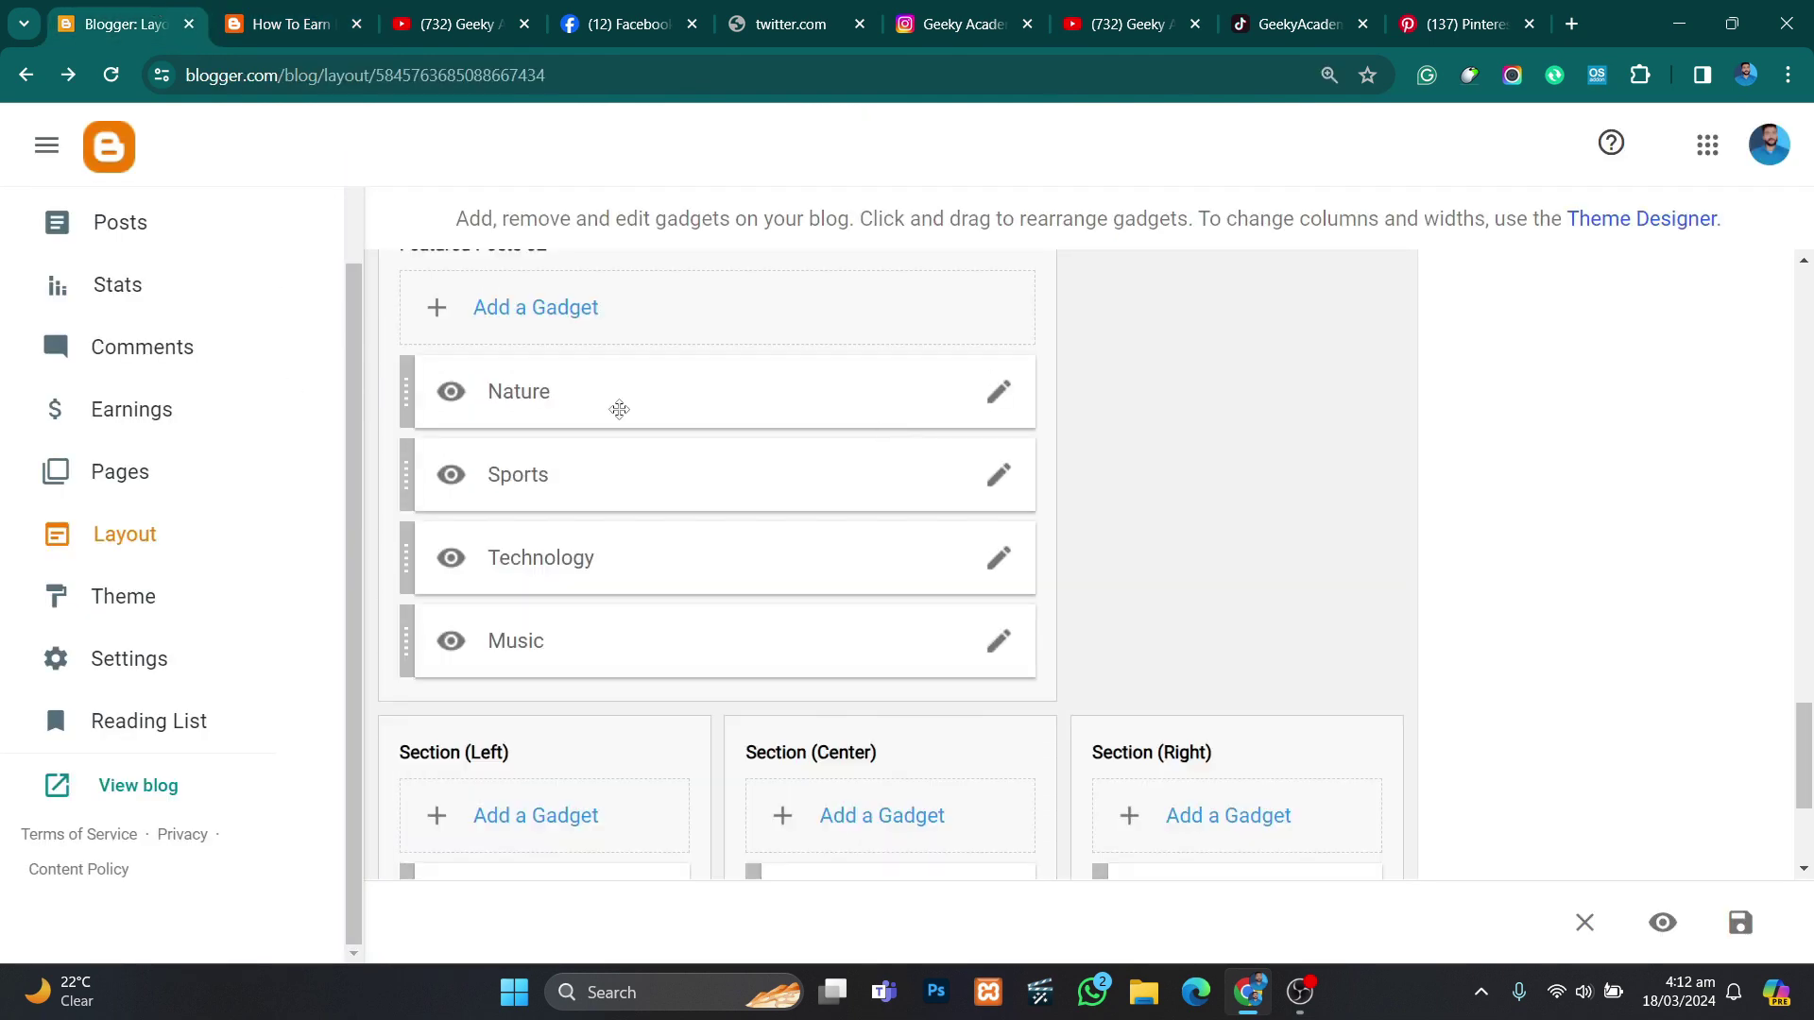
left_click(1000, 412)
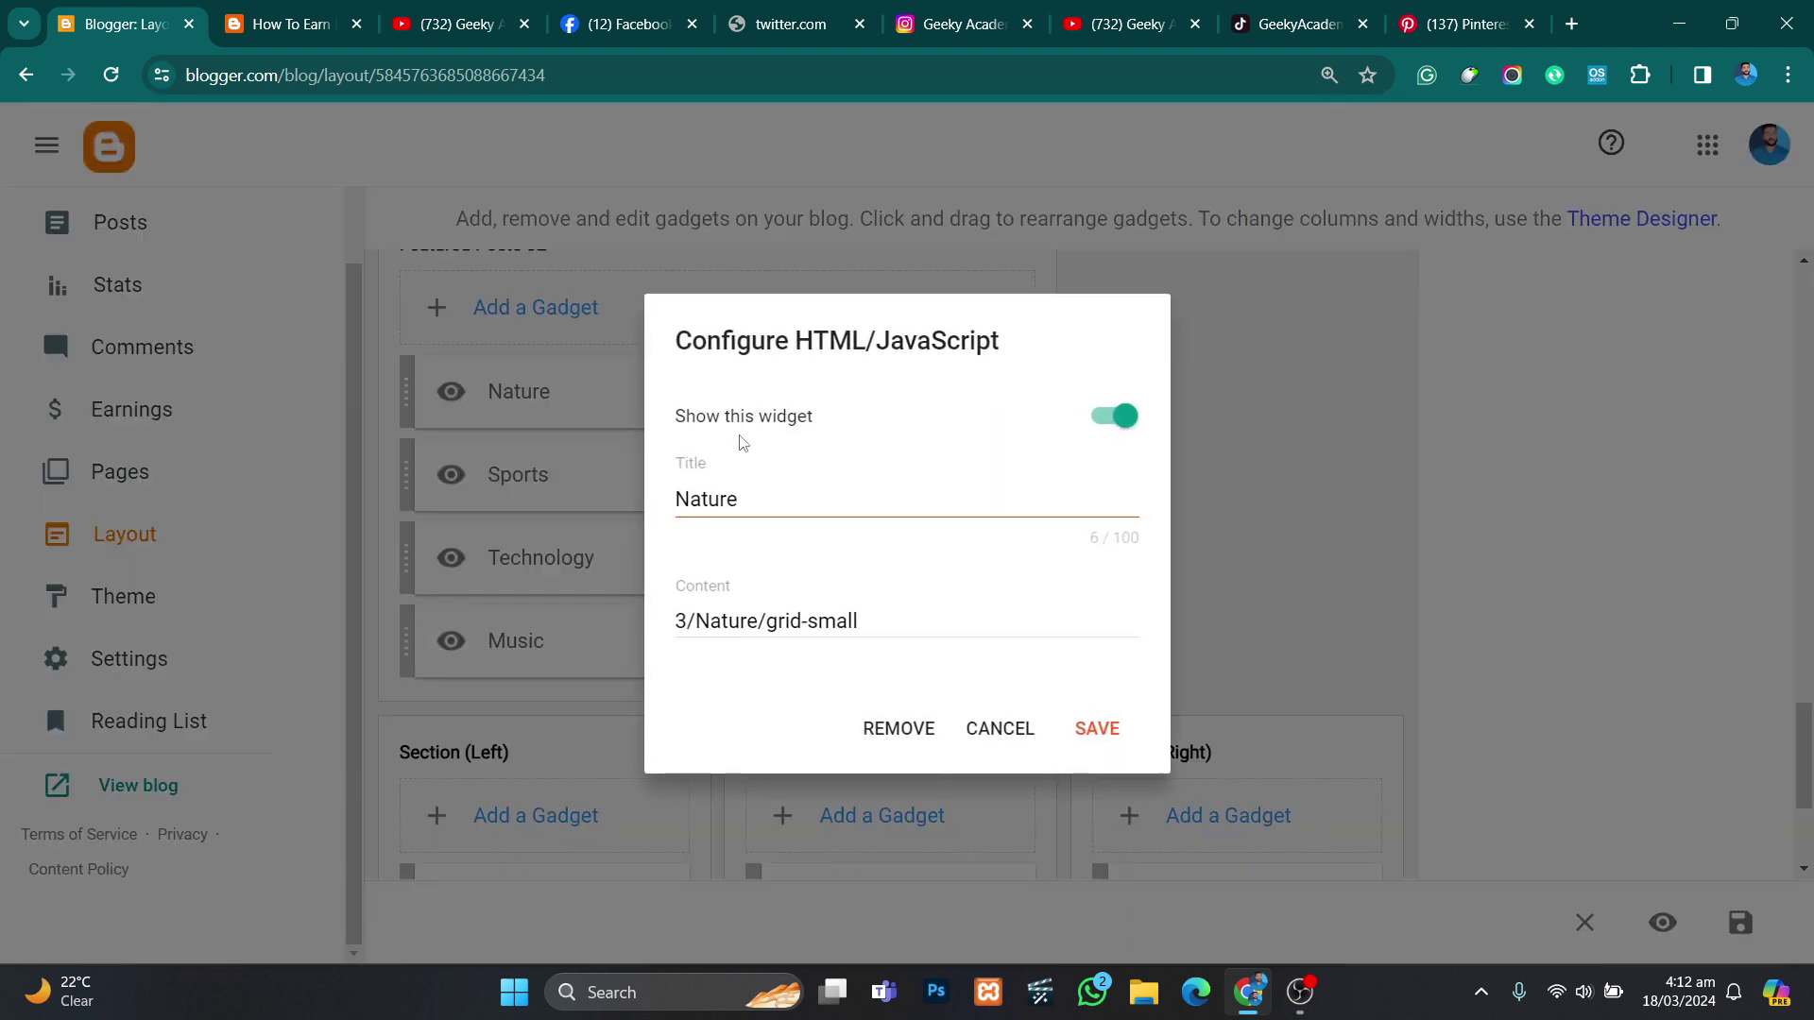
Step: Close the About window on the Geeky Academy YouTube channel and return to the Nature gadget's settings
left_click(442, 19)
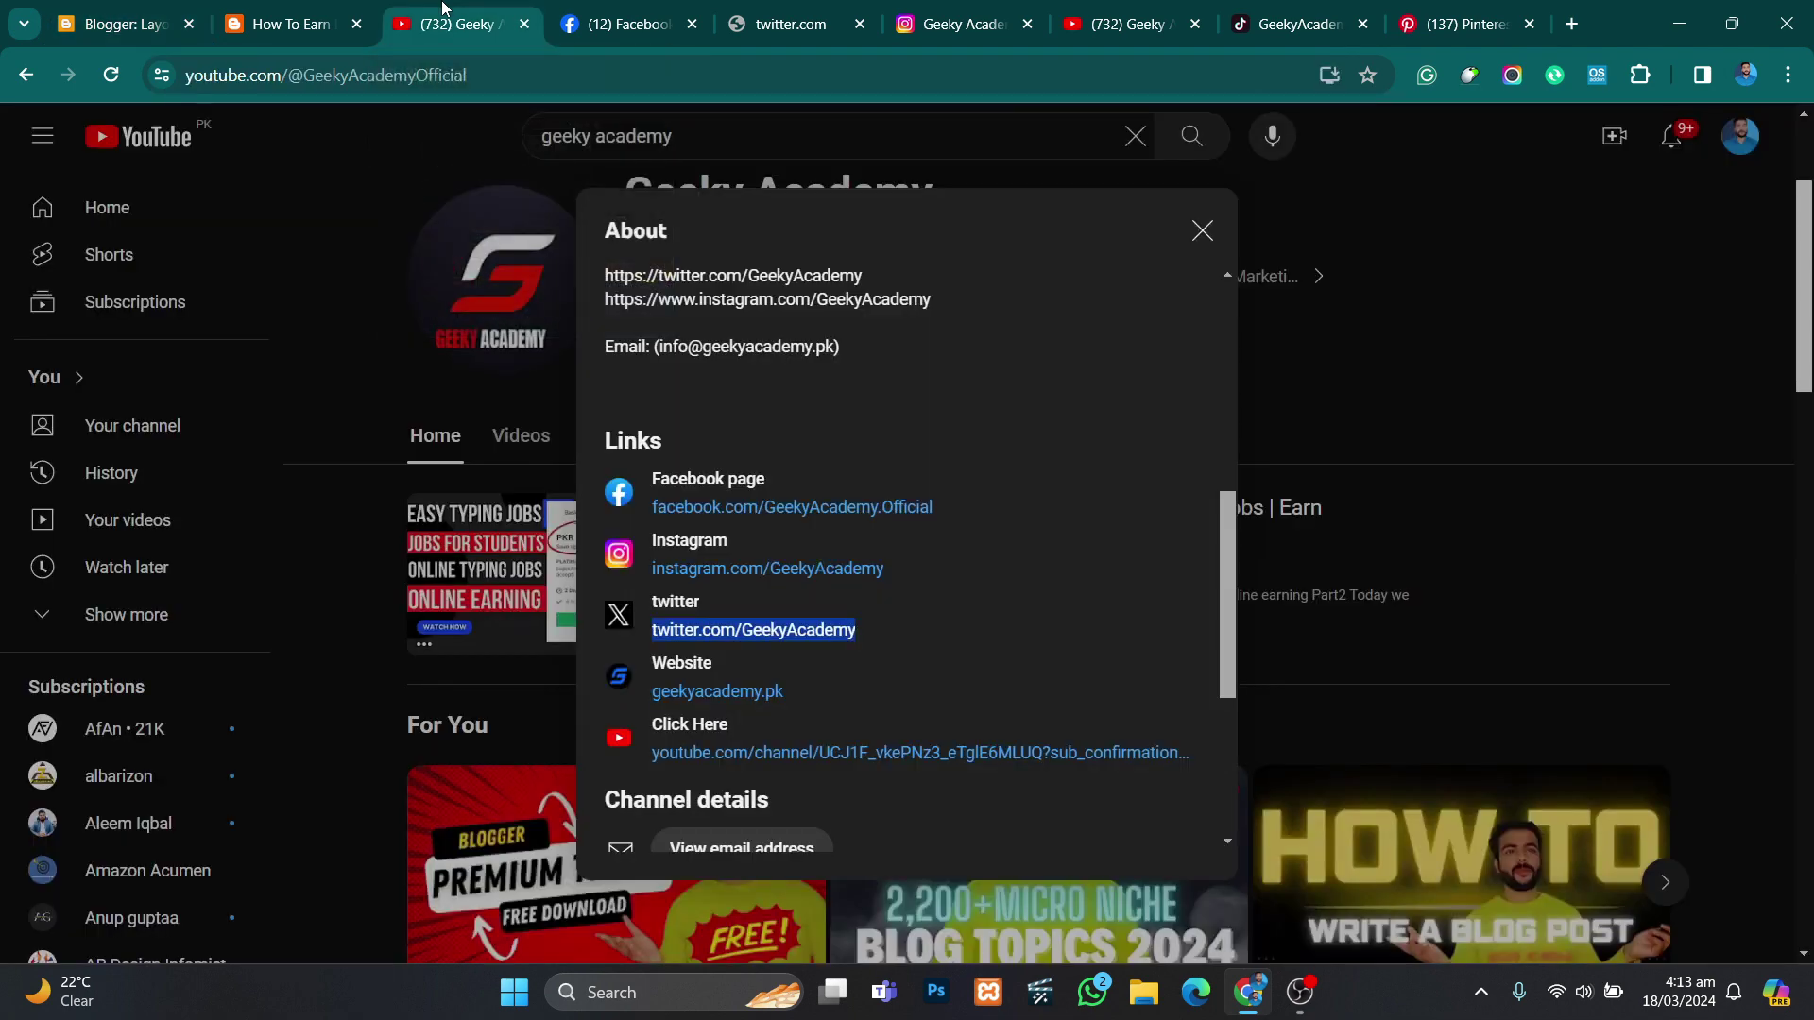
left_click(1202, 231)
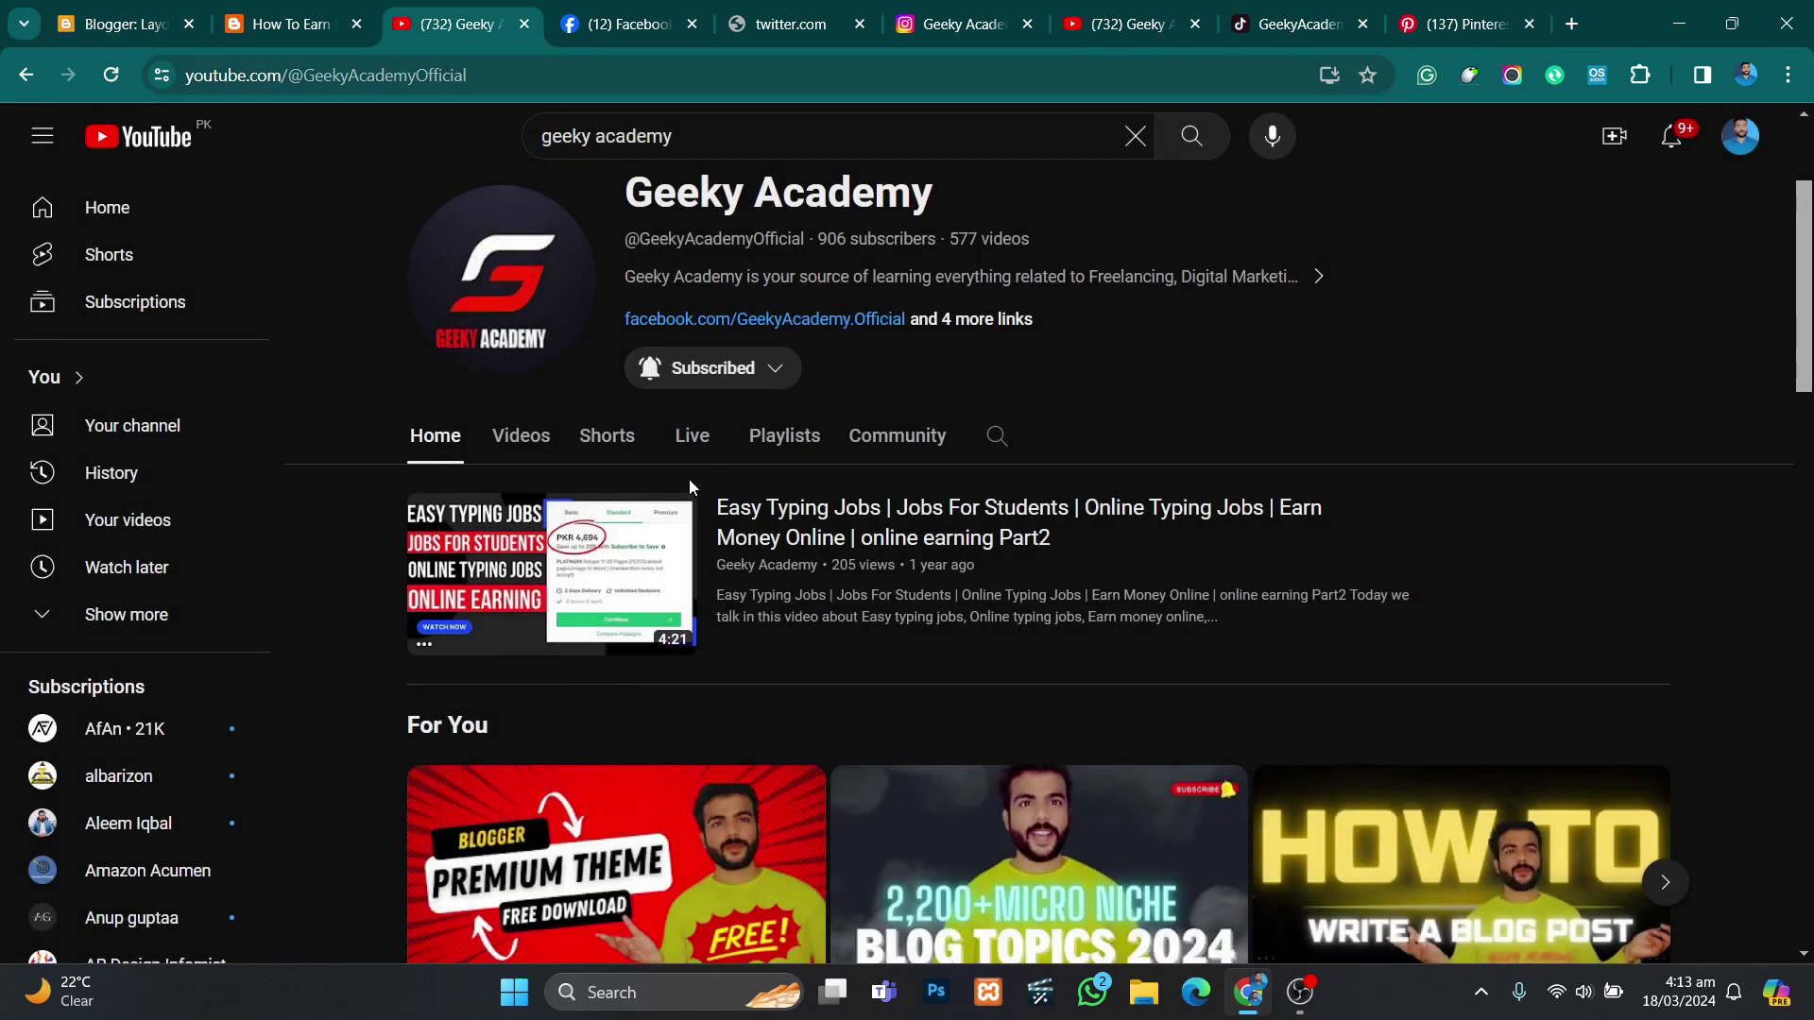
left_click(139, 8)
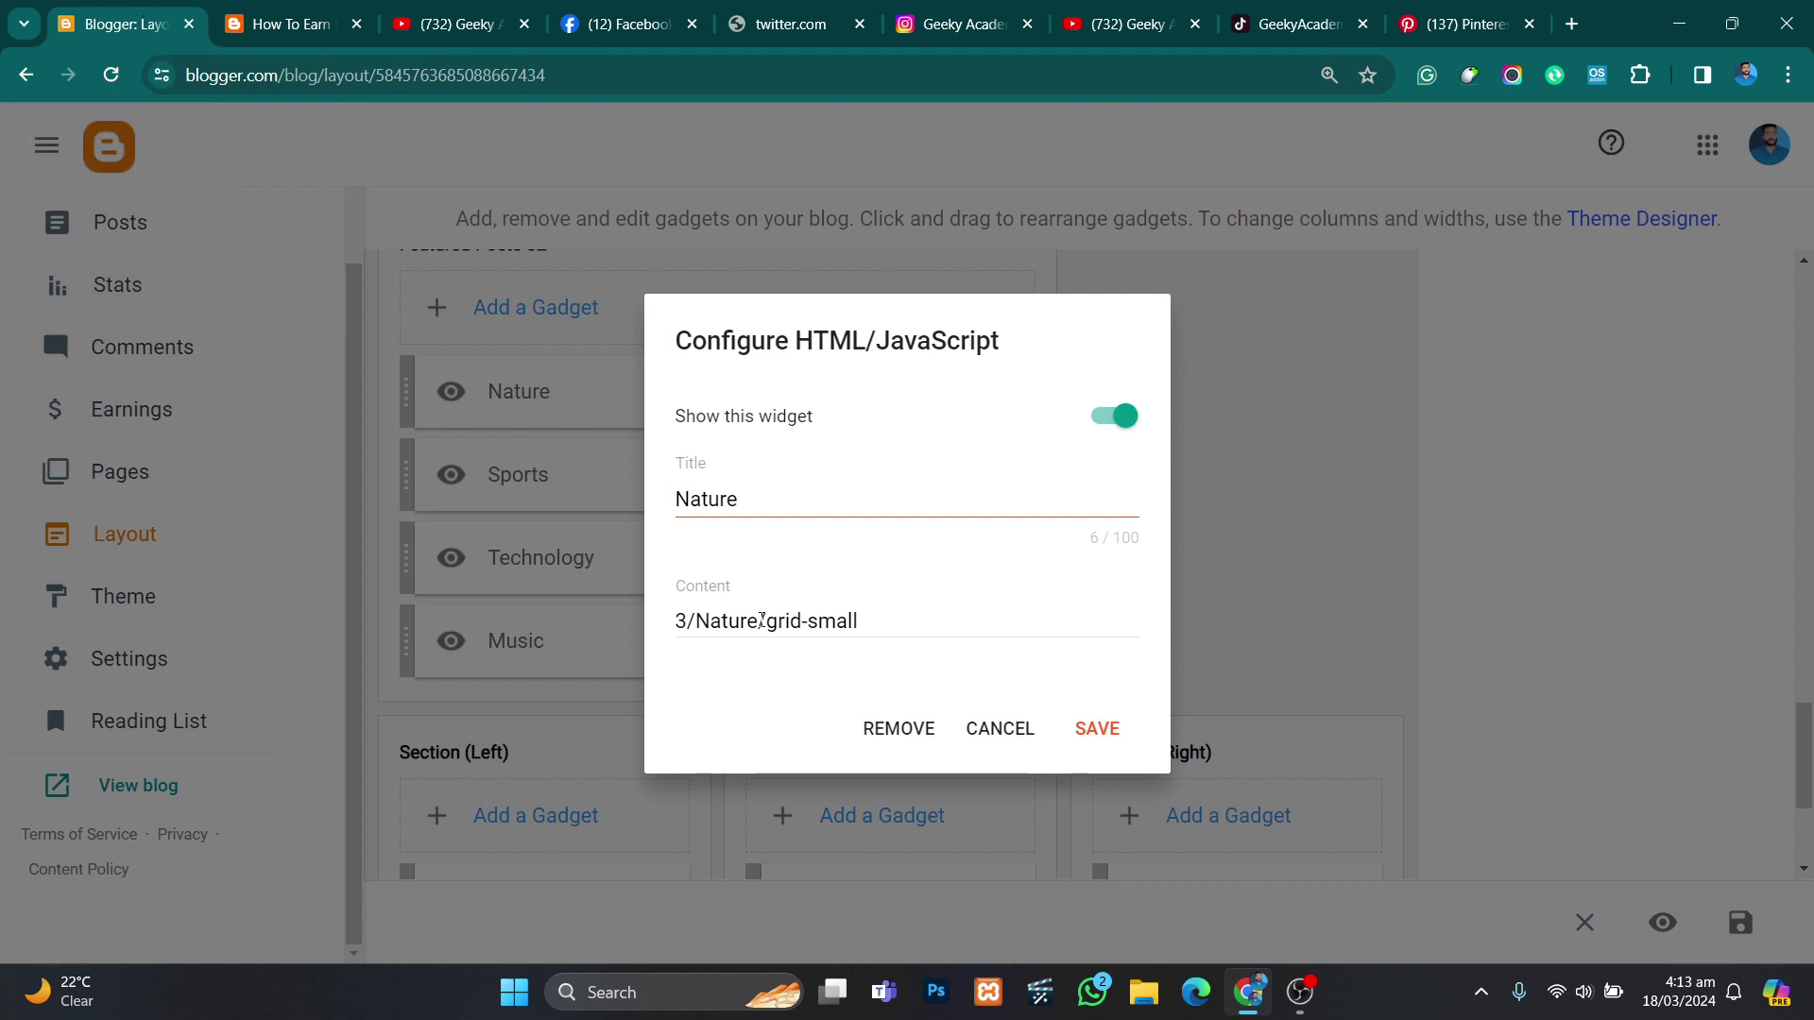
Step: Copy the Amazon label from the address of its label page and return to the Nature gadget's settings
left_click(288, 21)
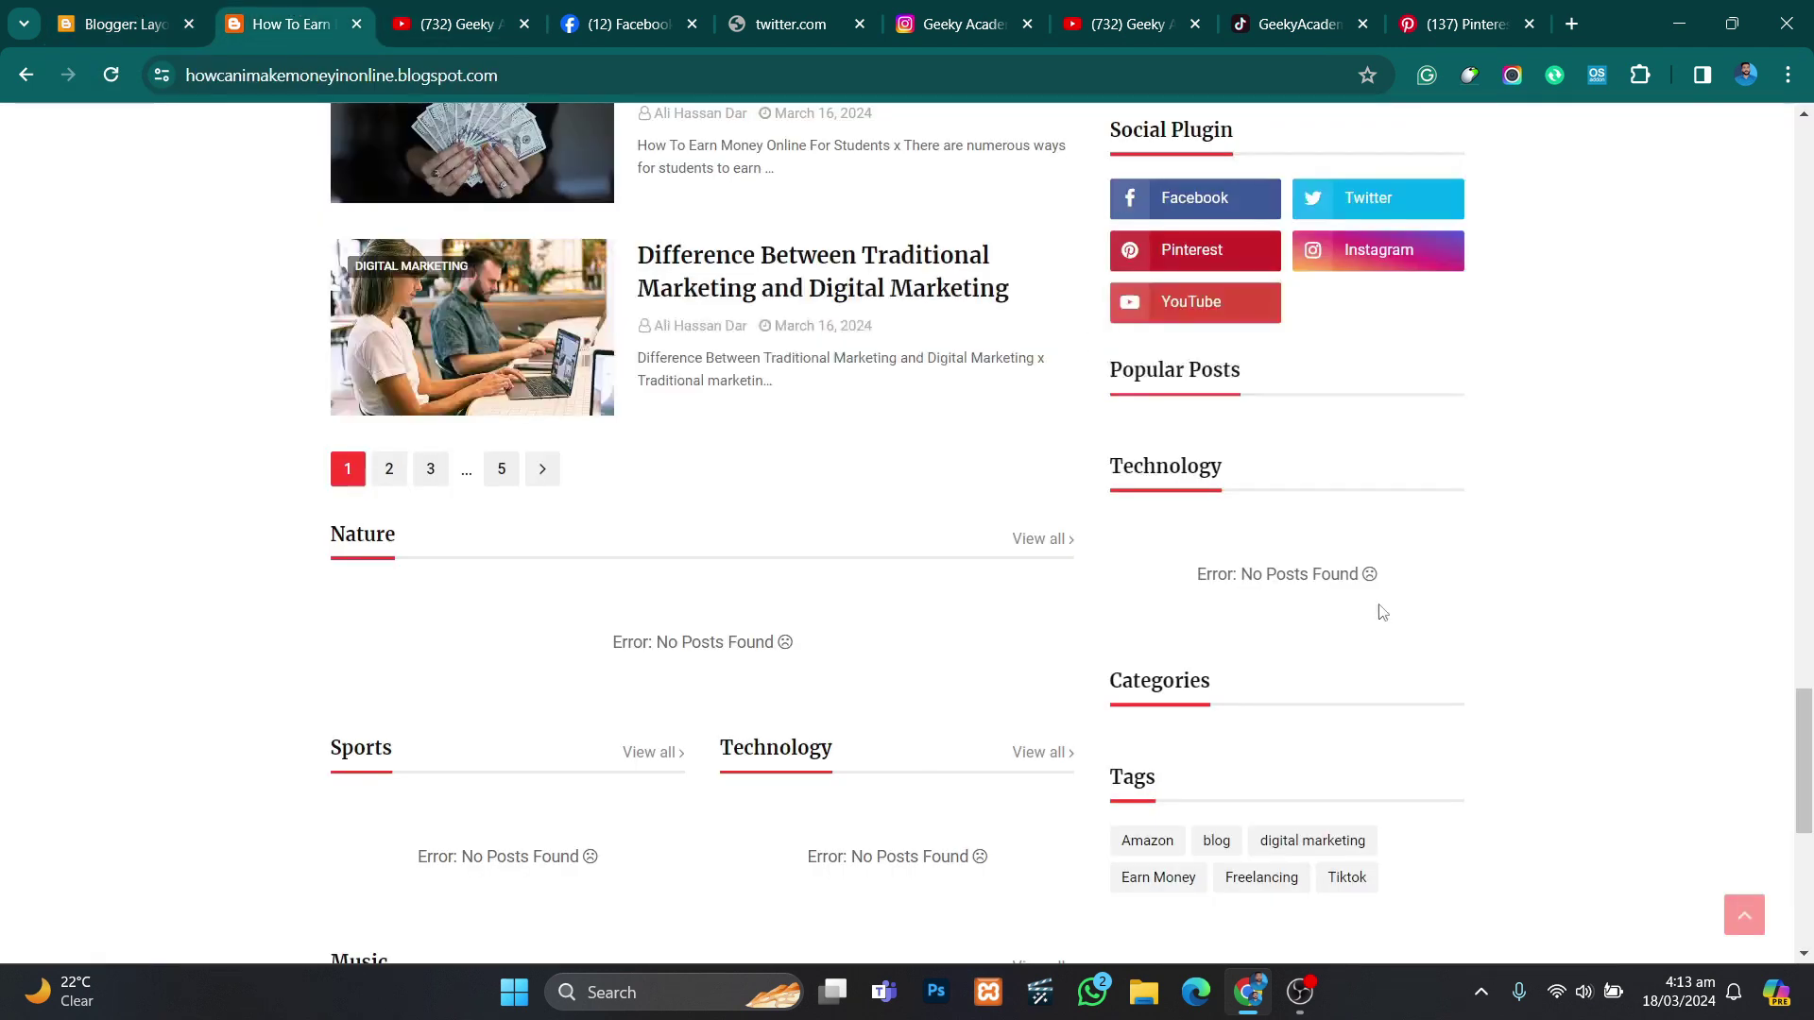
left_click(1175, 841)
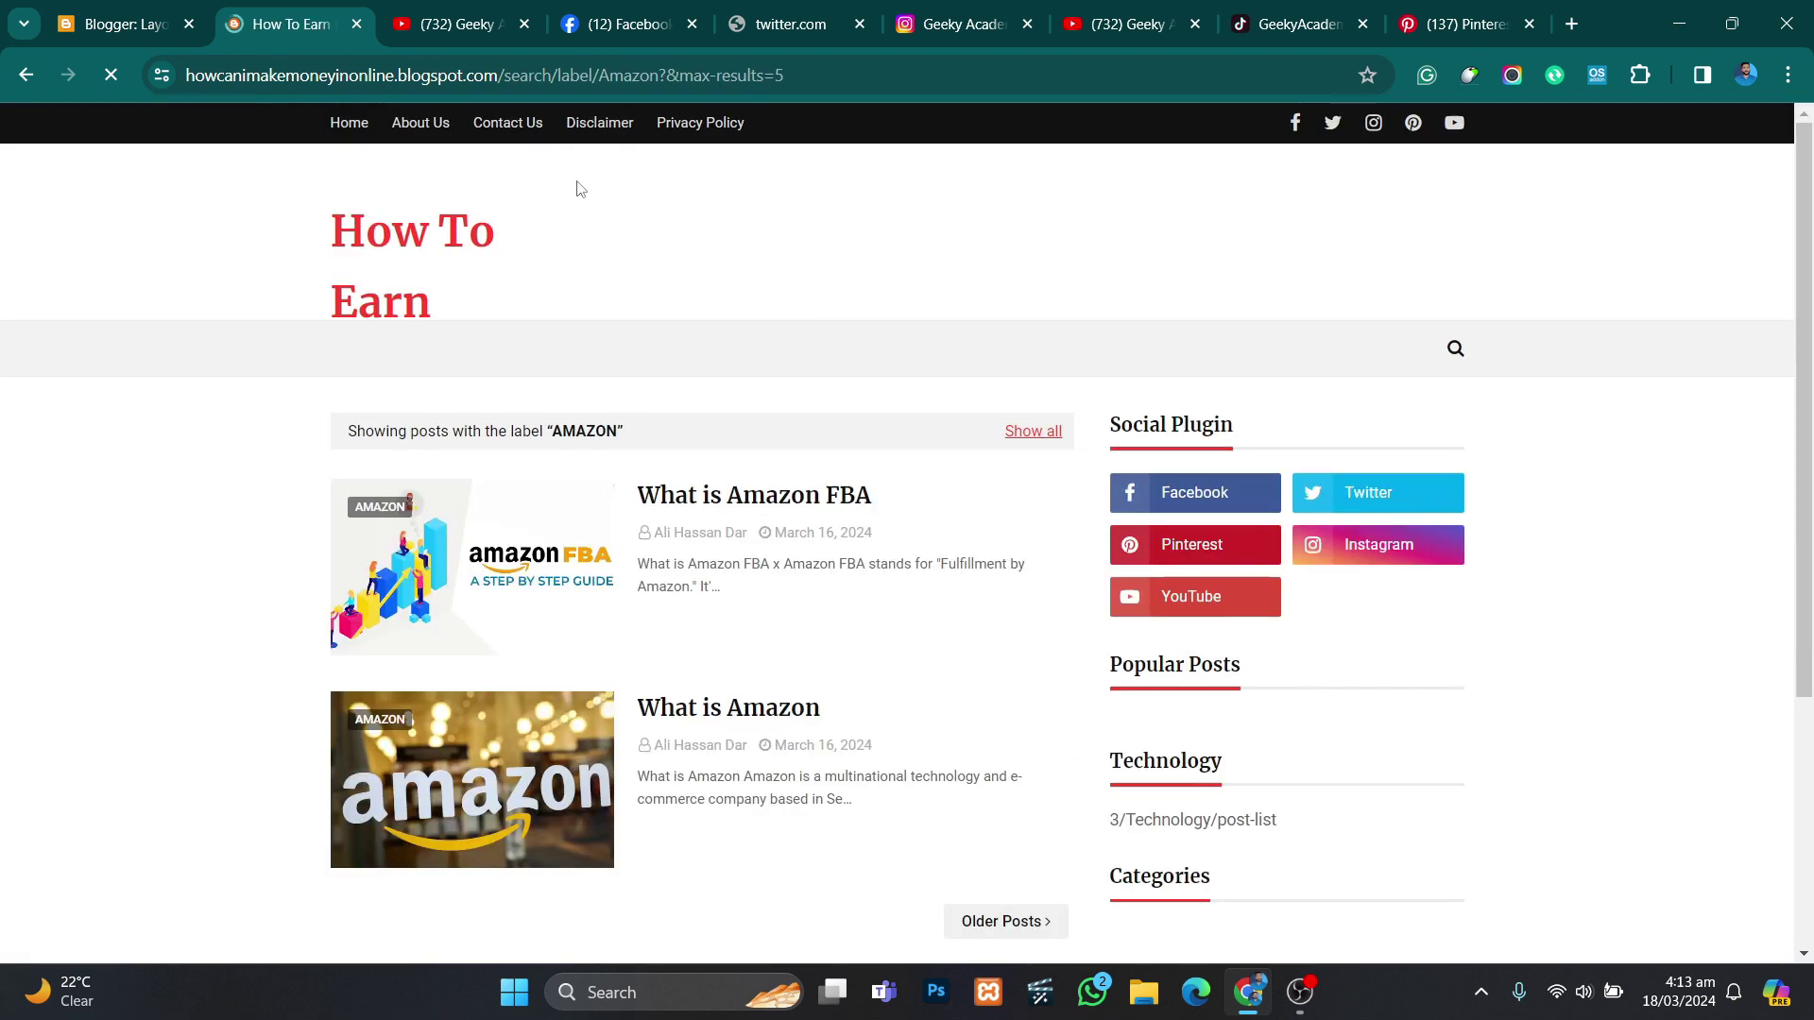
left_click_drag(600, 75, 660, 79)
key("ctrl+c")
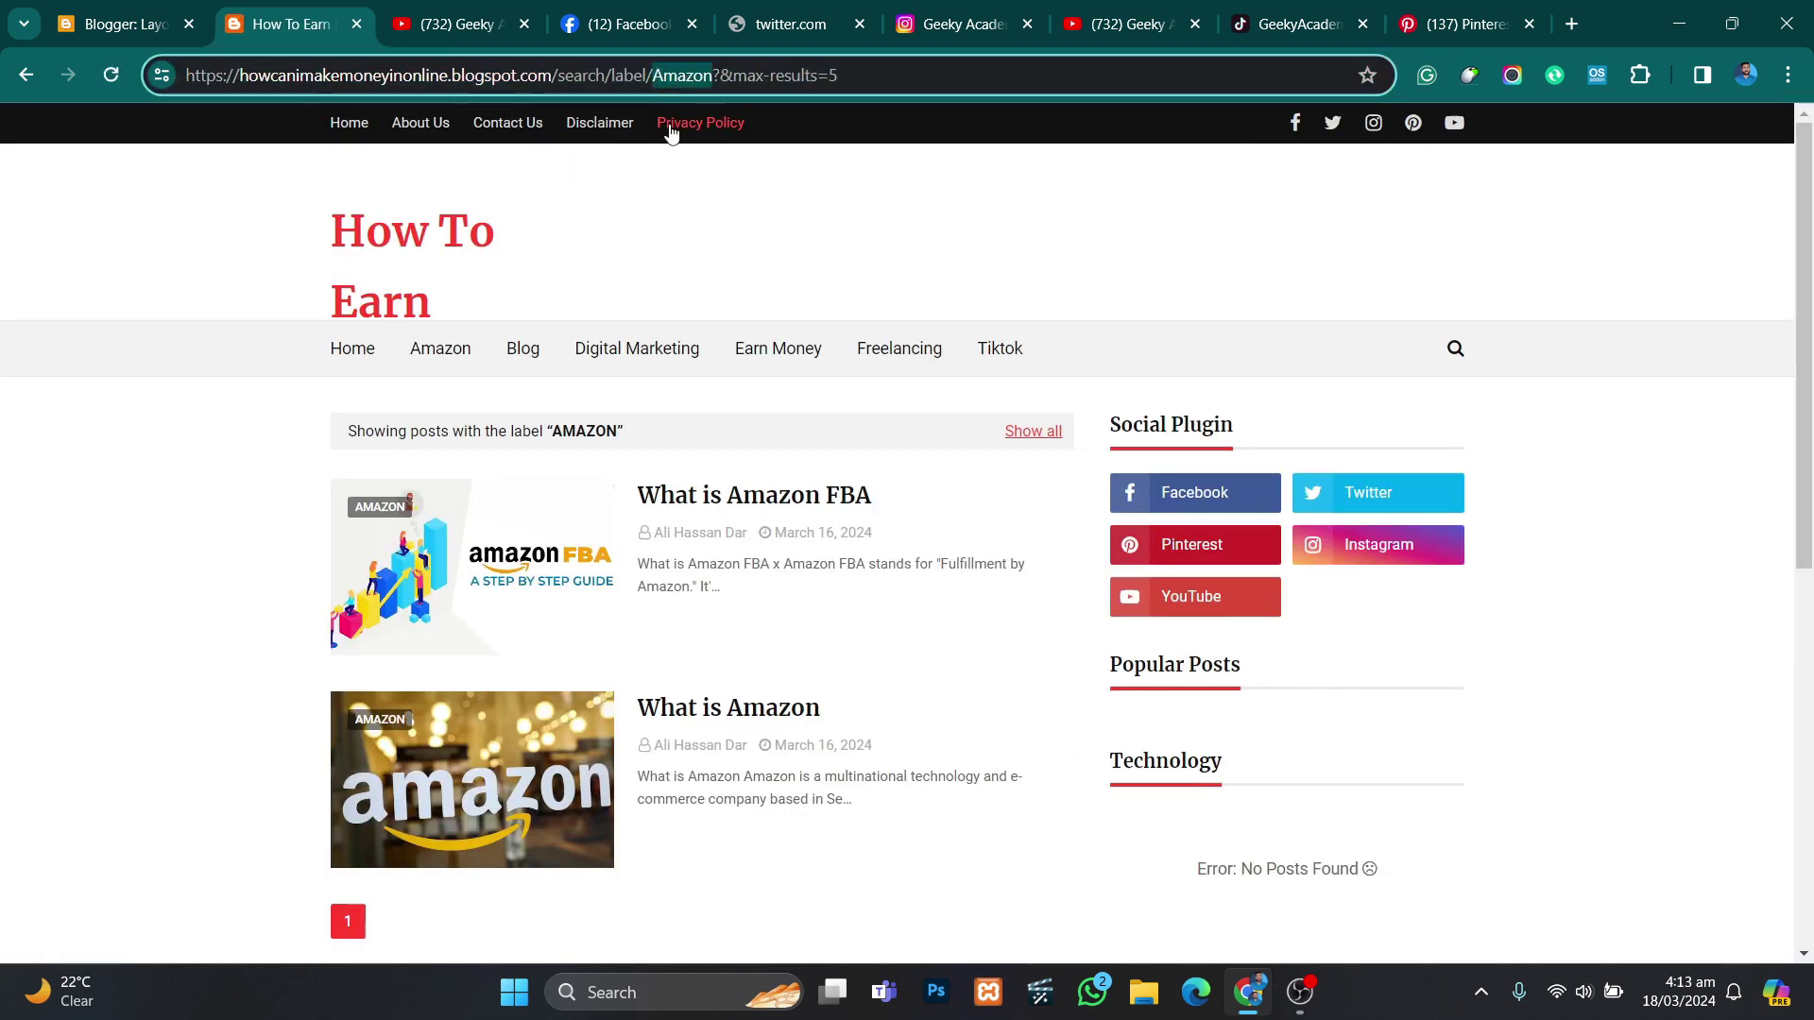
left_click(92, 8)
Step: Set the Nature gadget's title to Amazon and its content to 3/Amazon/grid-small, and save the gadget
left_click_drag(748, 503, 648, 507)
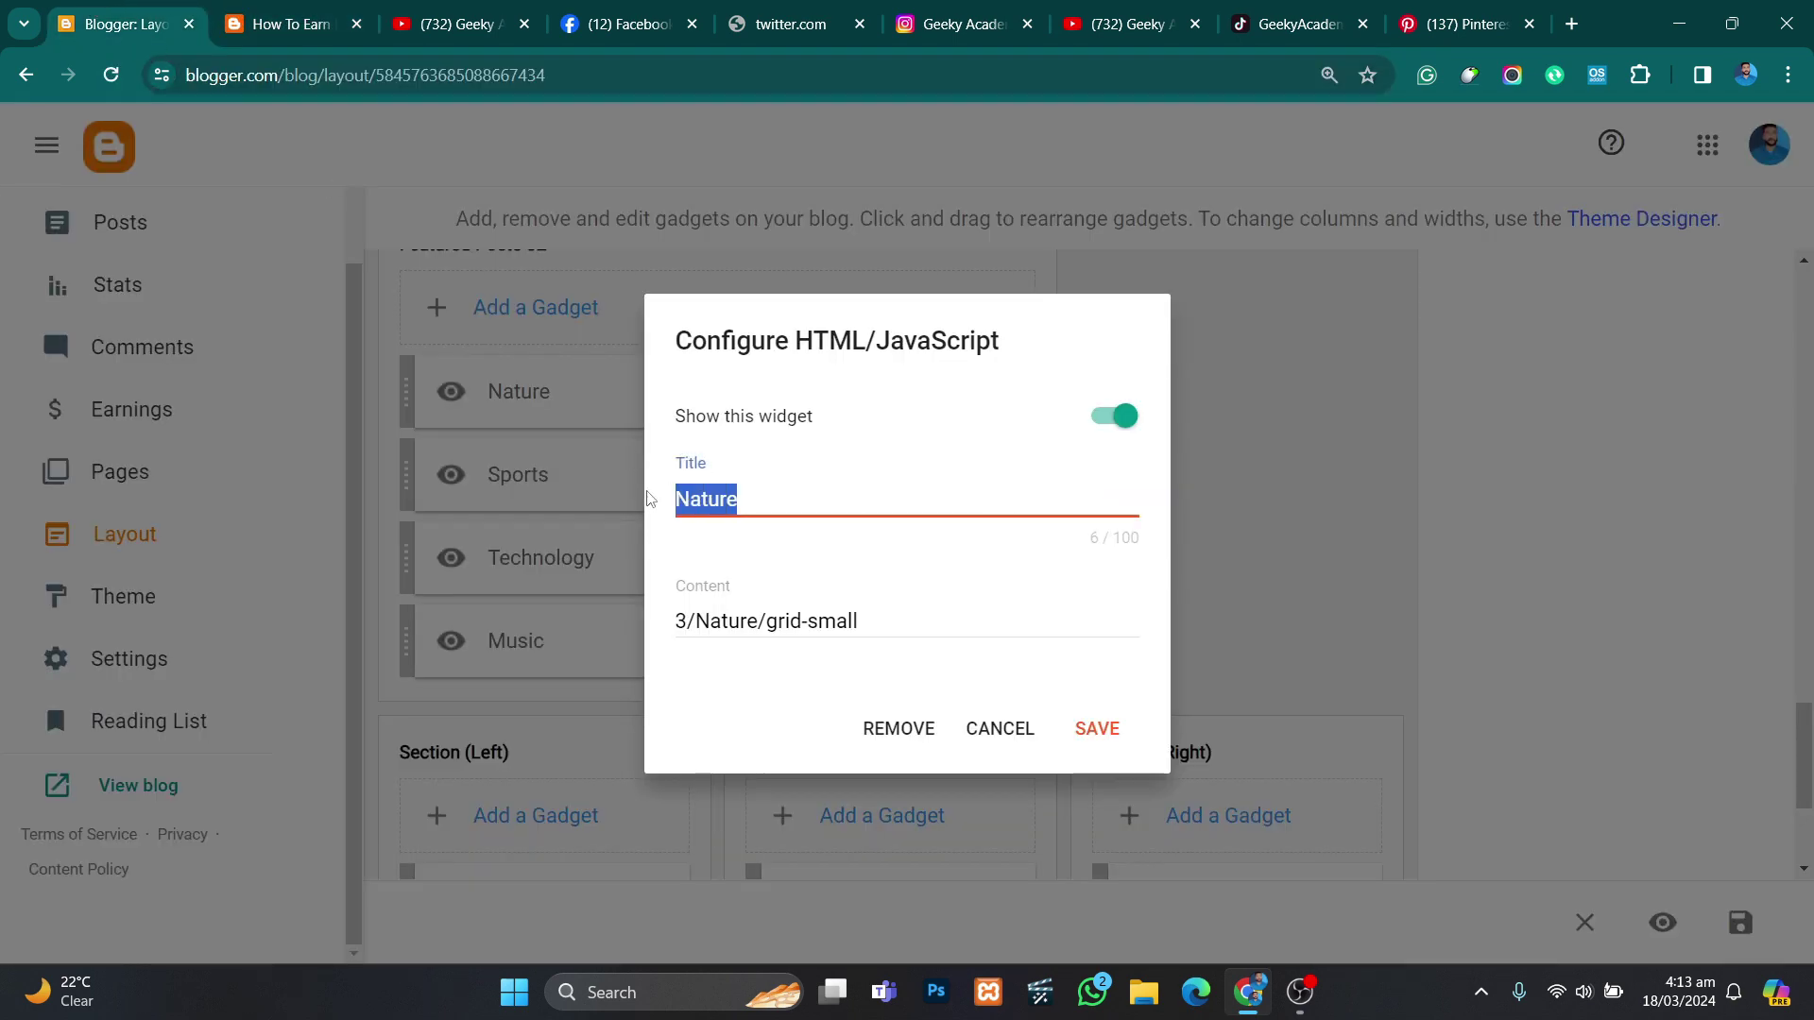
key("ctrl+v")
double_click(700, 621)
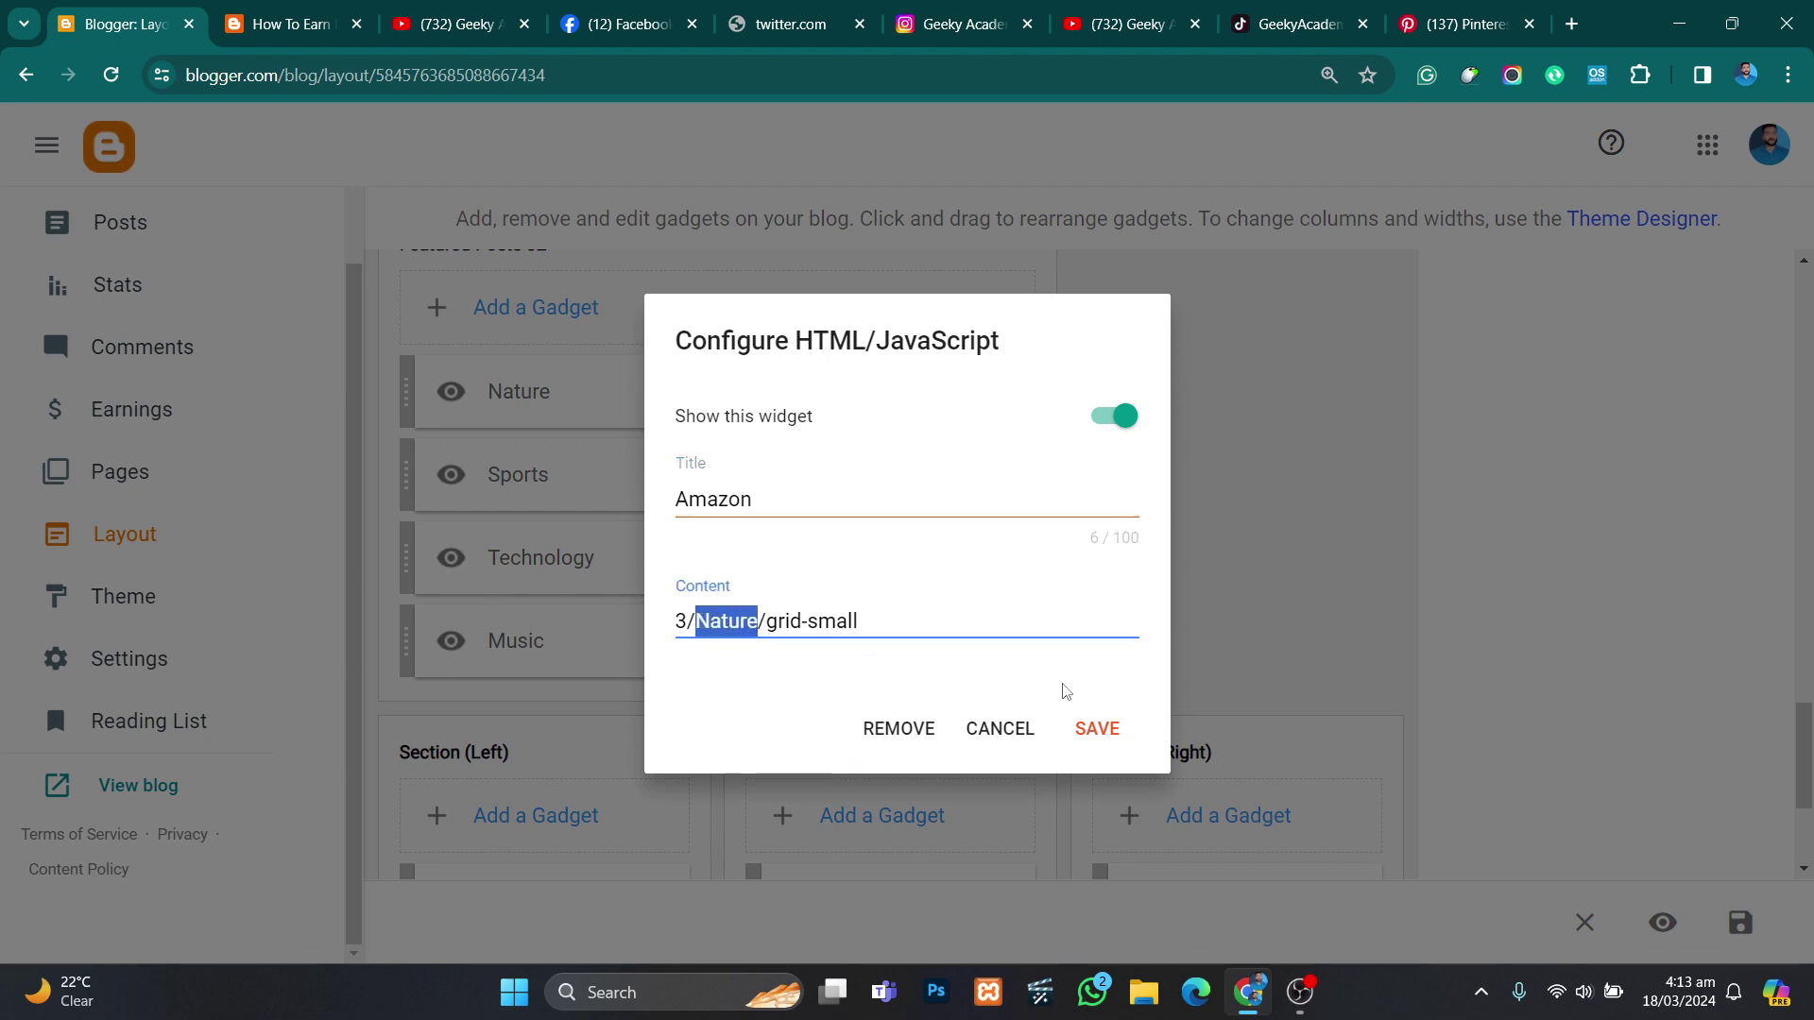
key("ctrl+v")
left_click(1097, 729)
Step: Open the blog tag's label page, copy the blog label from its address and return to the layout
key("ctrl+Tab")
scroll(1201, 745, "down", 2)
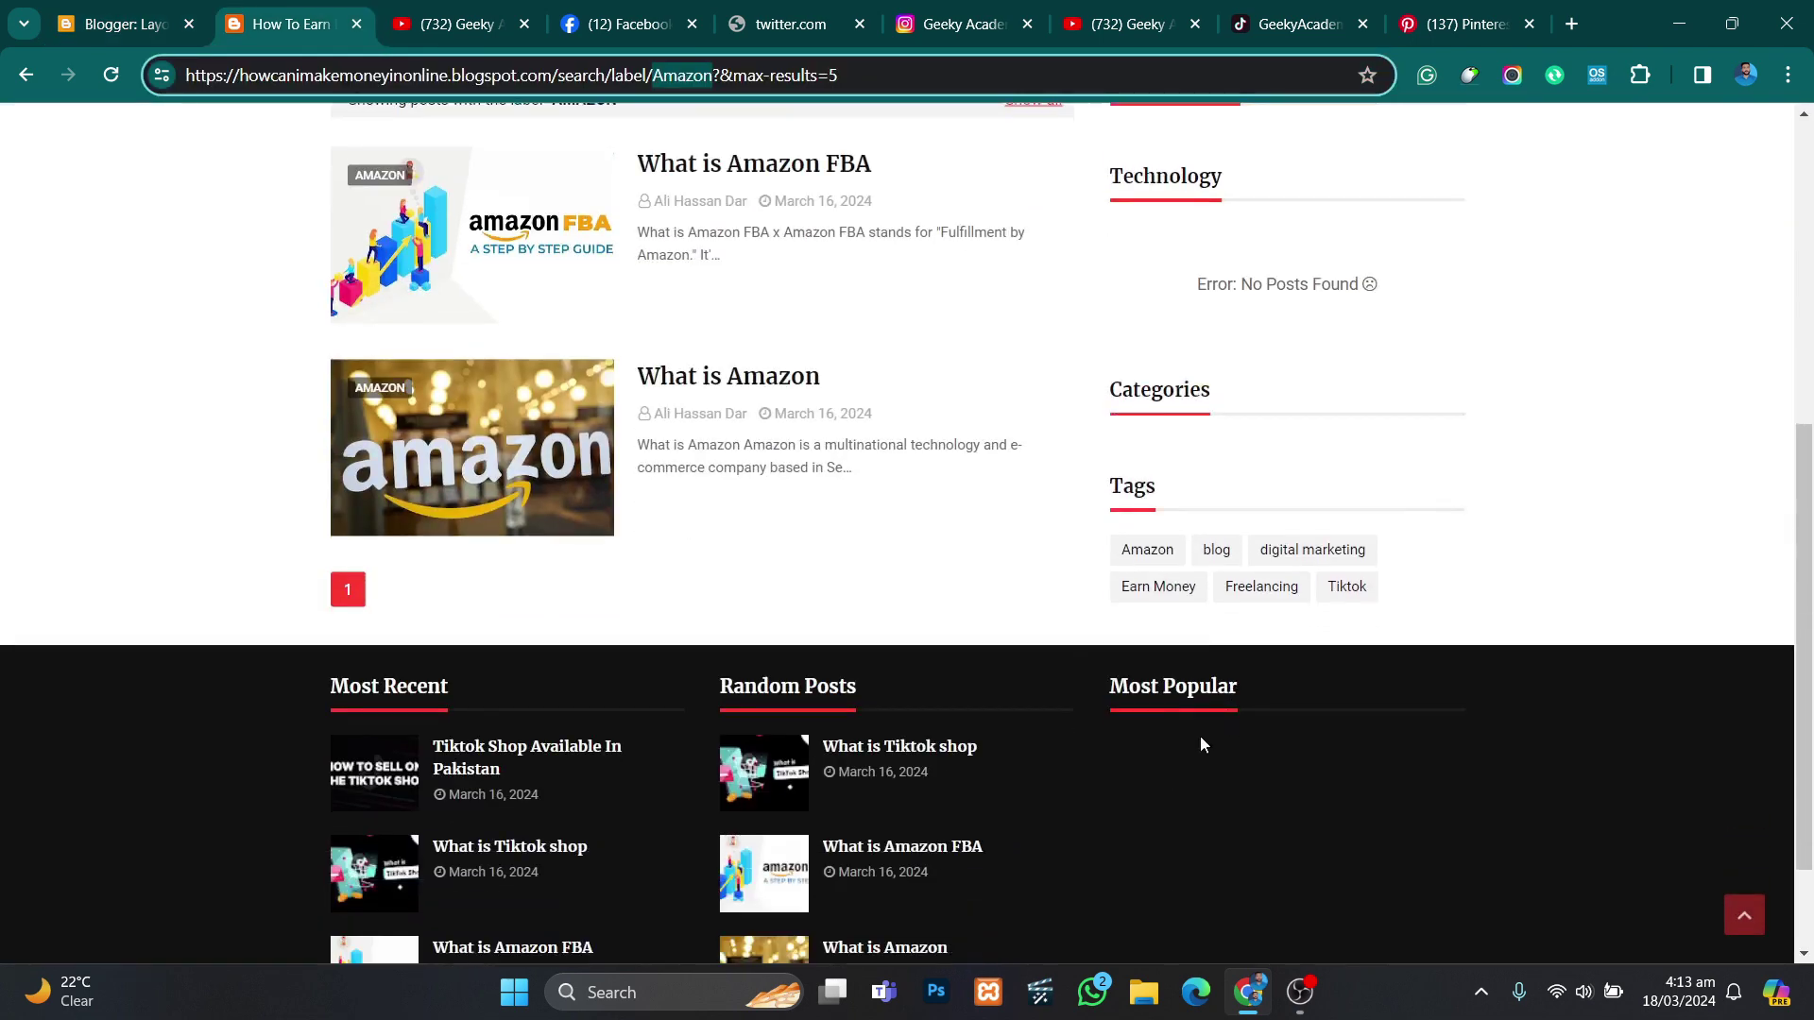
left_click(1216, 549)
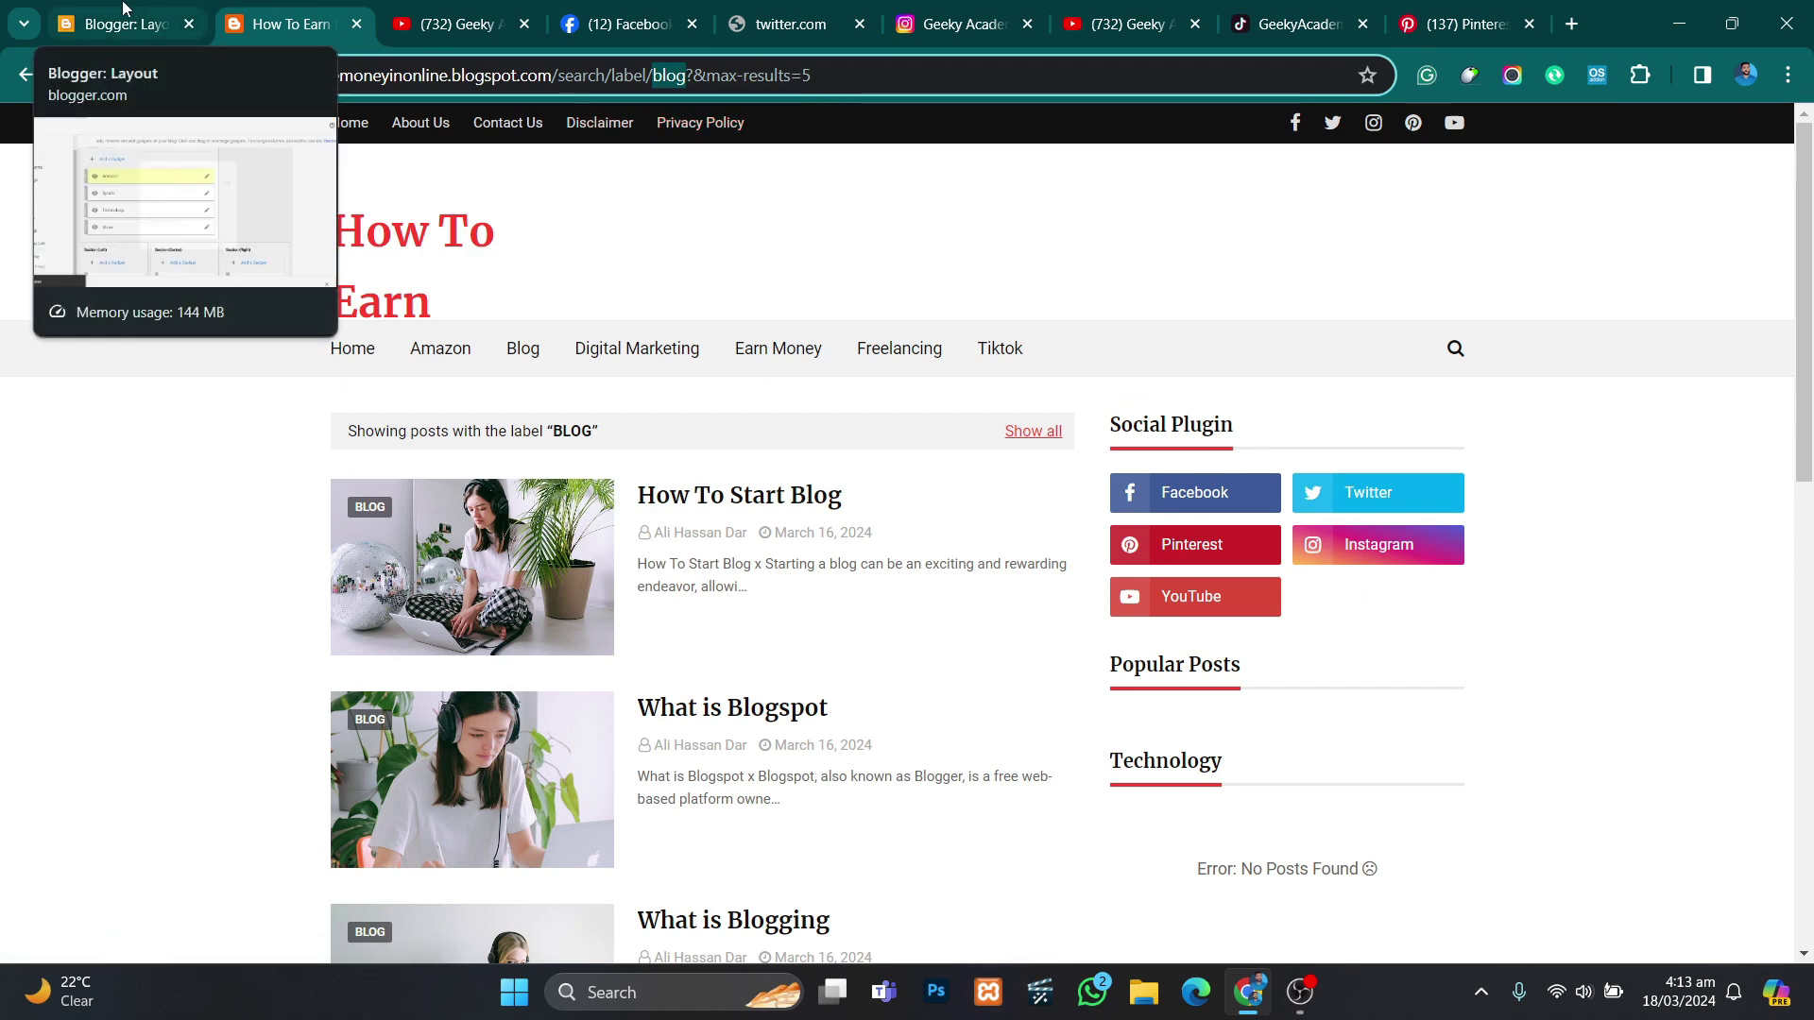
scroll(1018, 326, "down", 5)
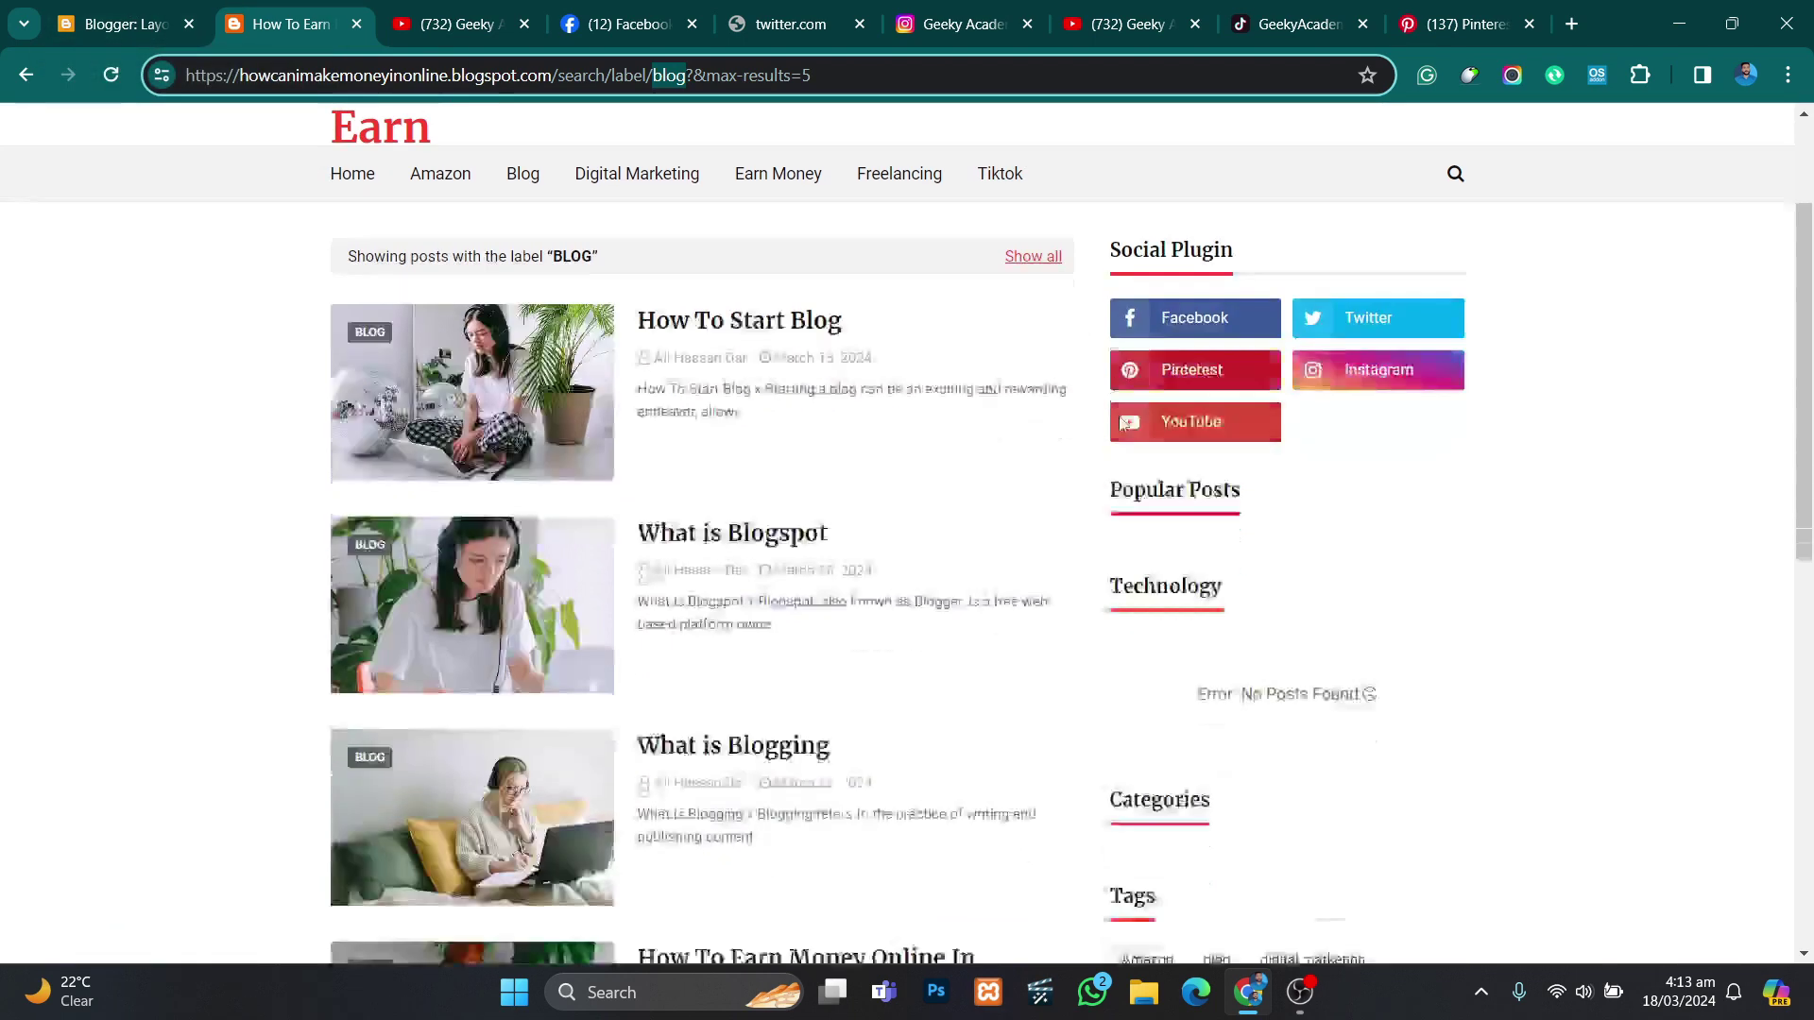
left_click(128, 19)
Step: Set the title of the Sports gadget in Featured Posts 02 to Blog and its content to 3/blog/col-left, and save it
scroll(586, 576, "down", 3)
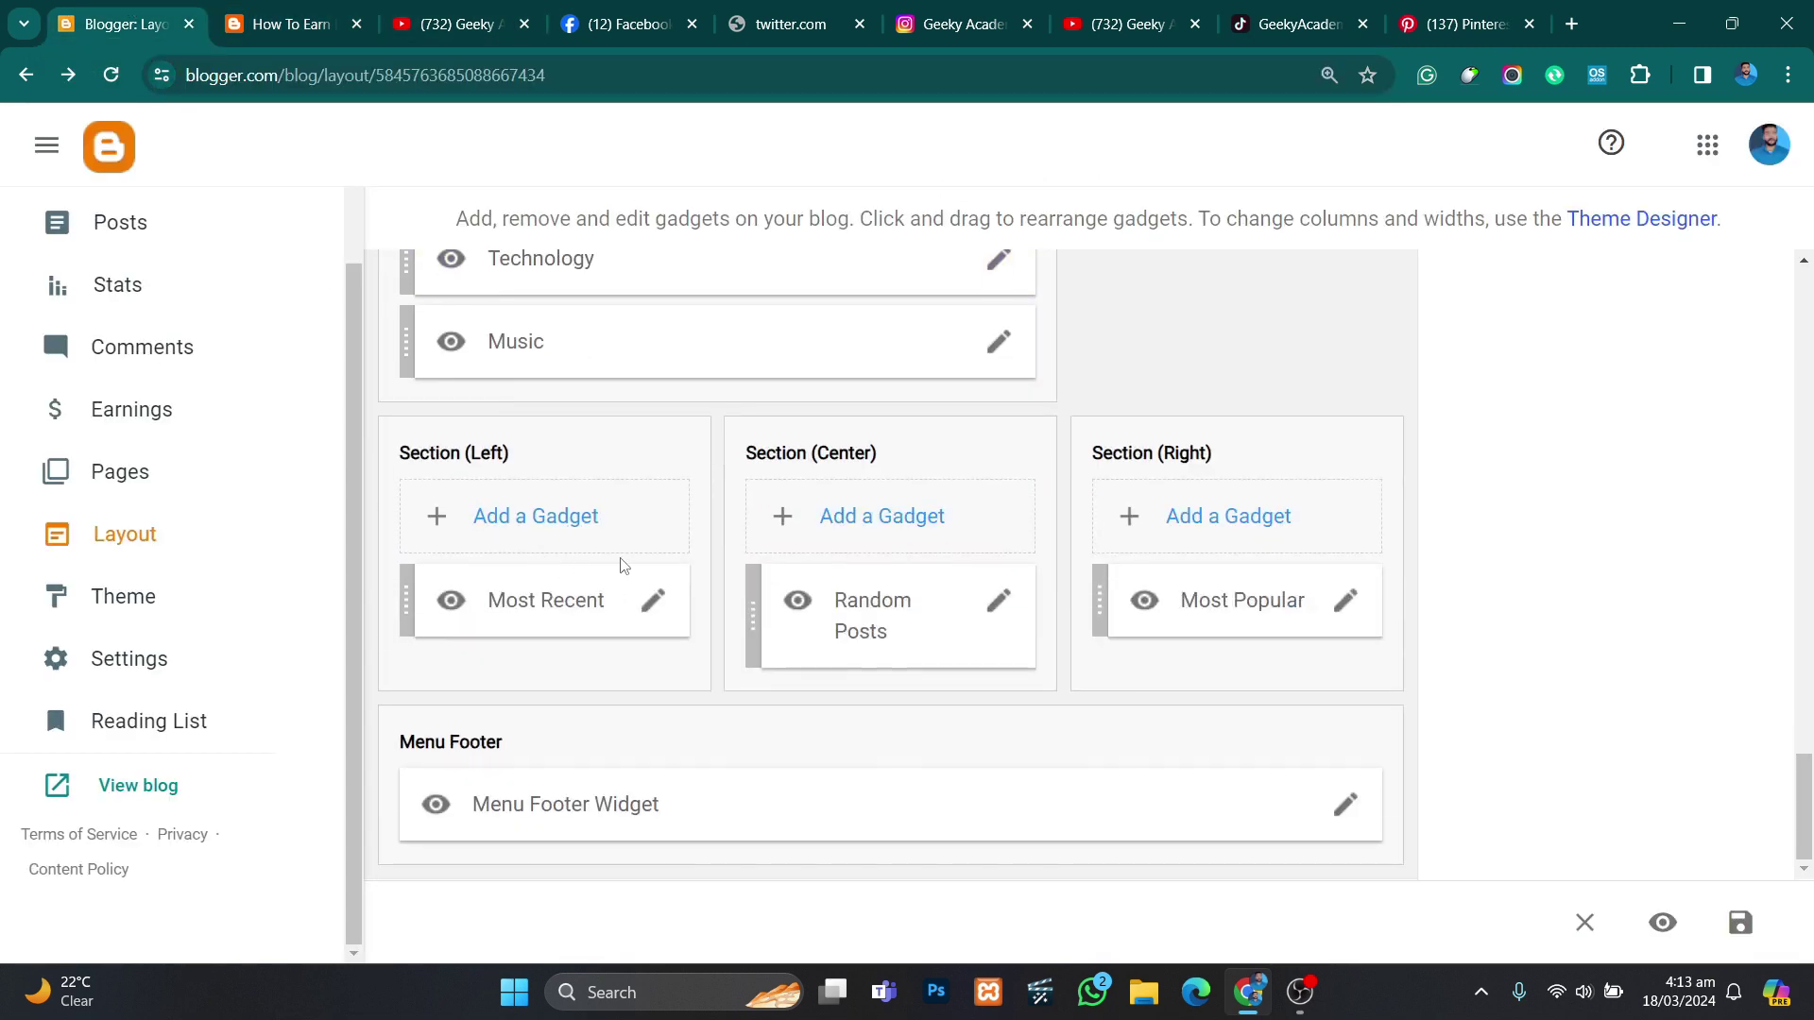
scroll(756, 510, "up", 4)
left_click(1009, 541)
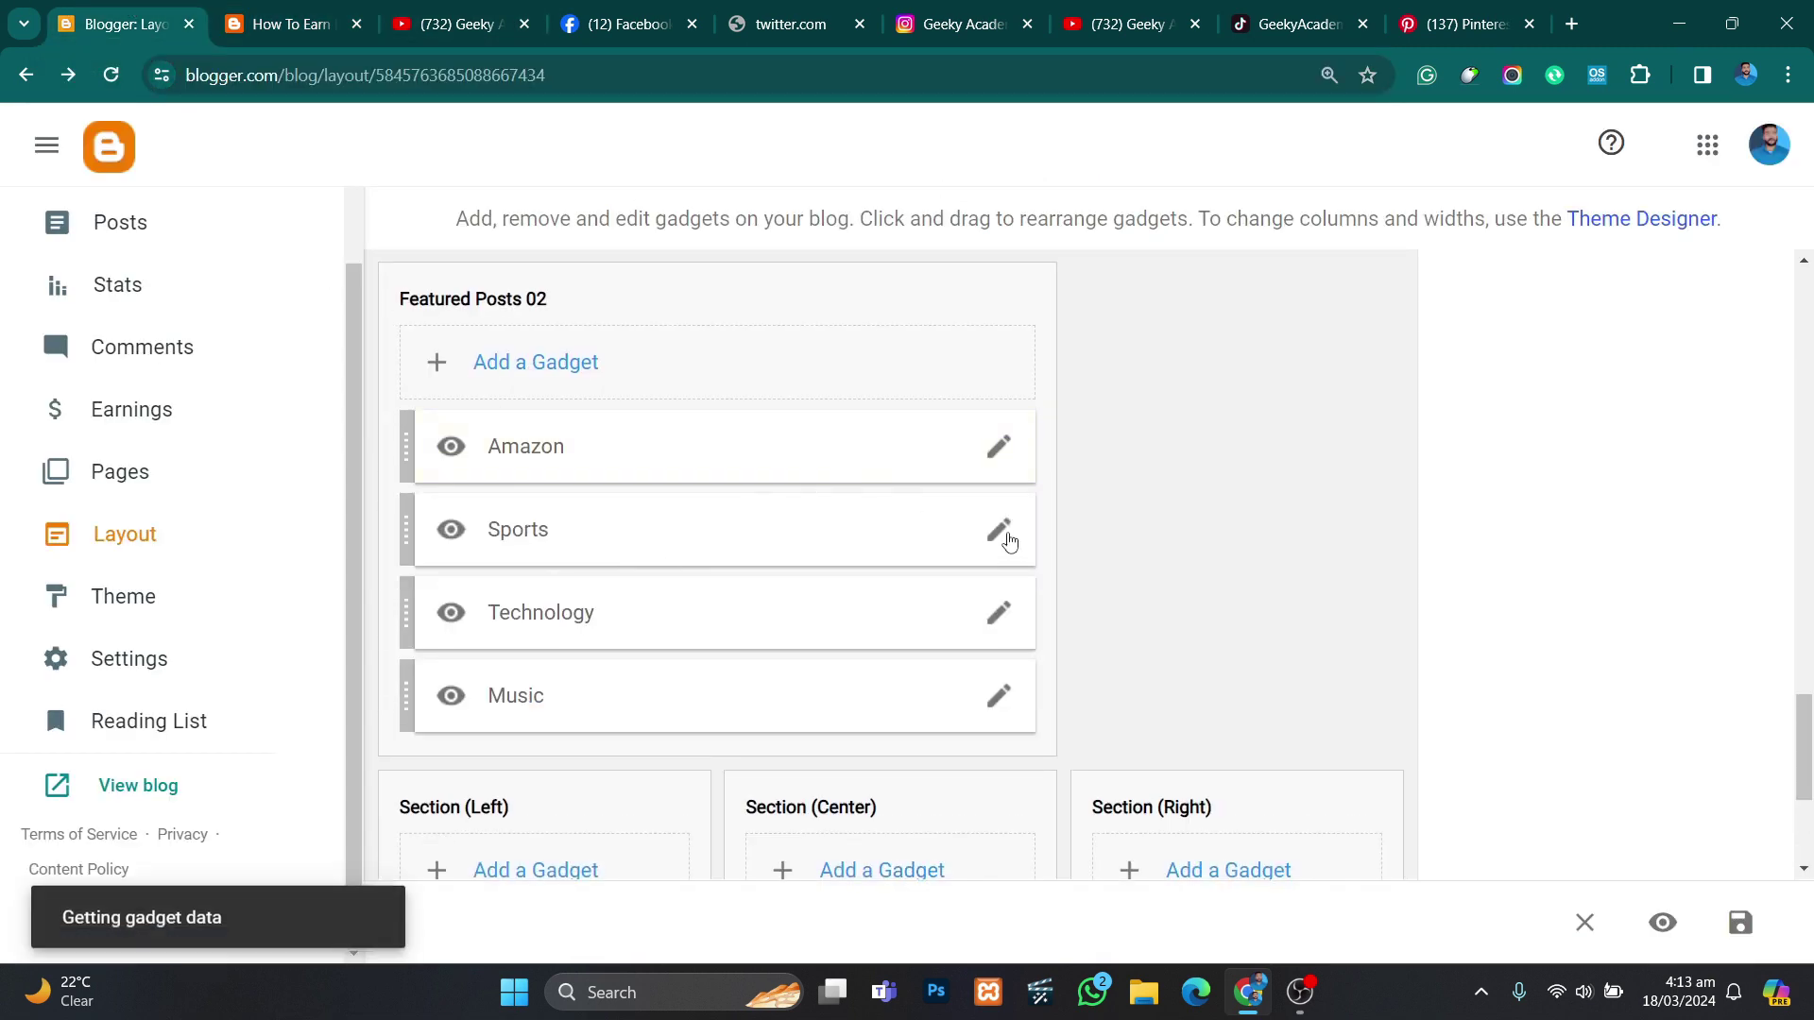
mouse_move(743, 519)
left_mouse_down()
mouse_move(580, 507)
mouse_move(673, 502)
left_mouse_up()
type("blog")
left_click(1101, 734)
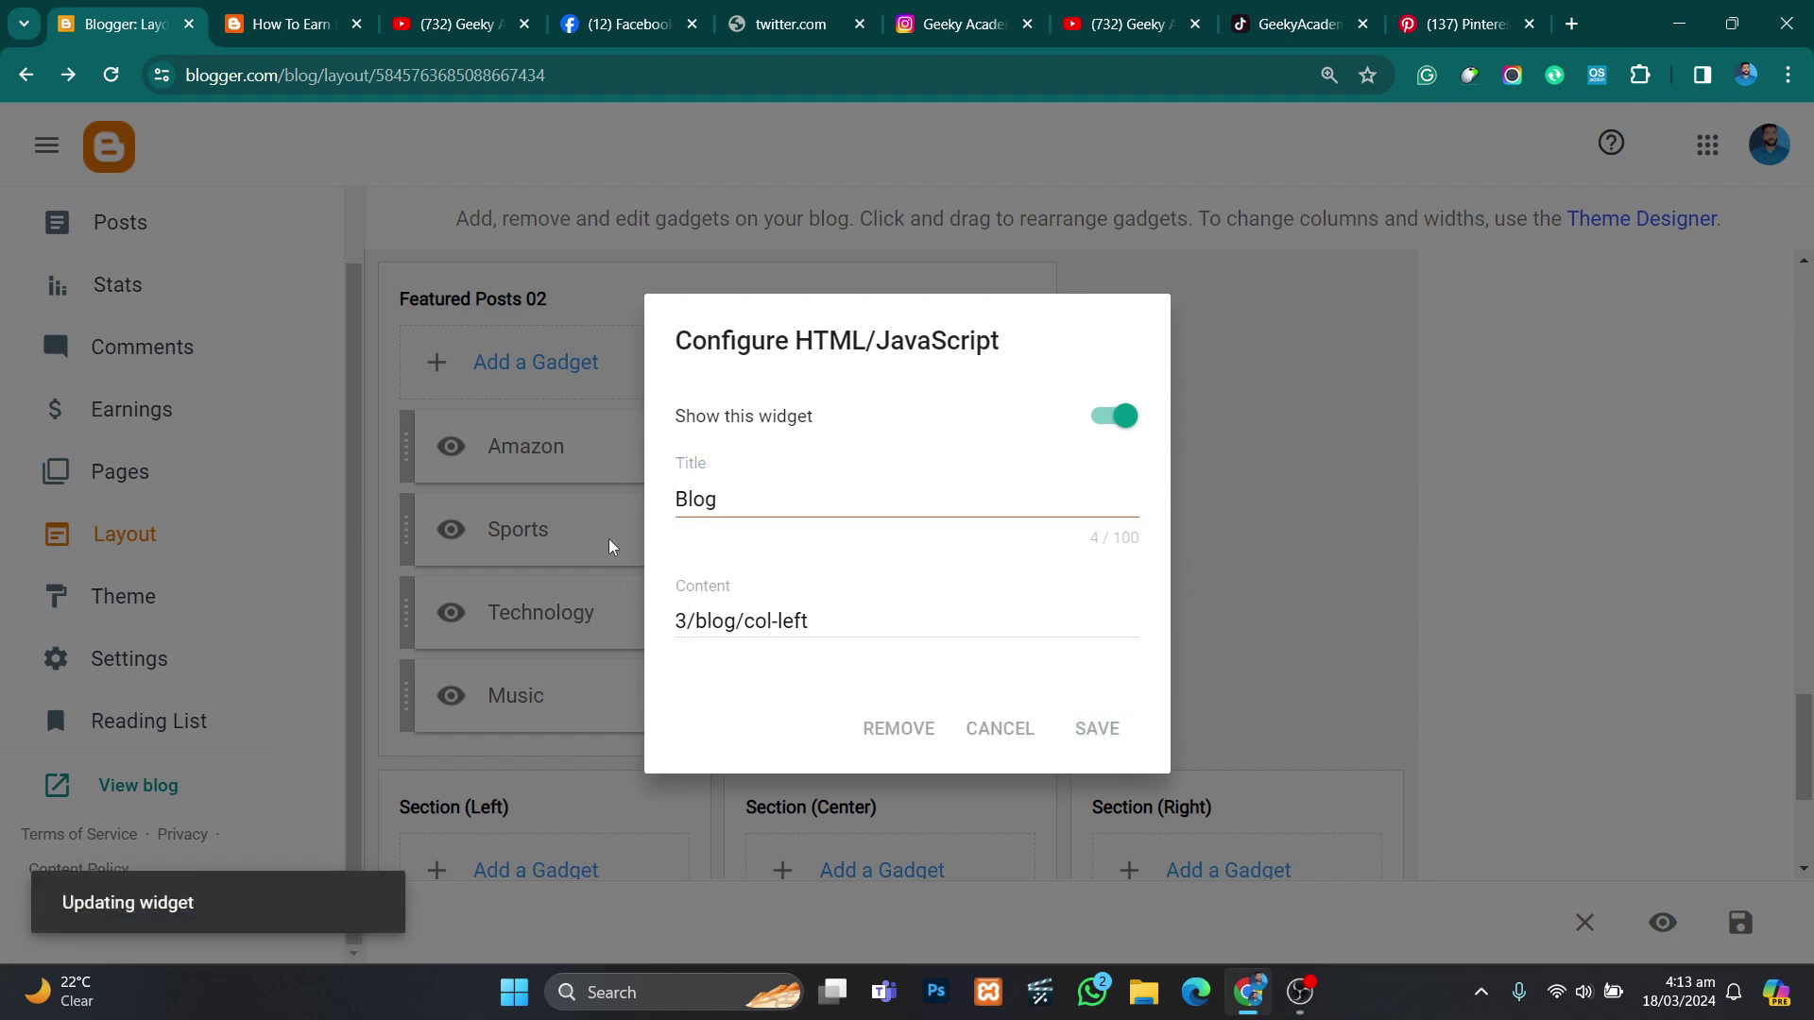
Step: Open the Freelancing tag's label page on the blog to get its label and return to the layout
left_click(316, 9)
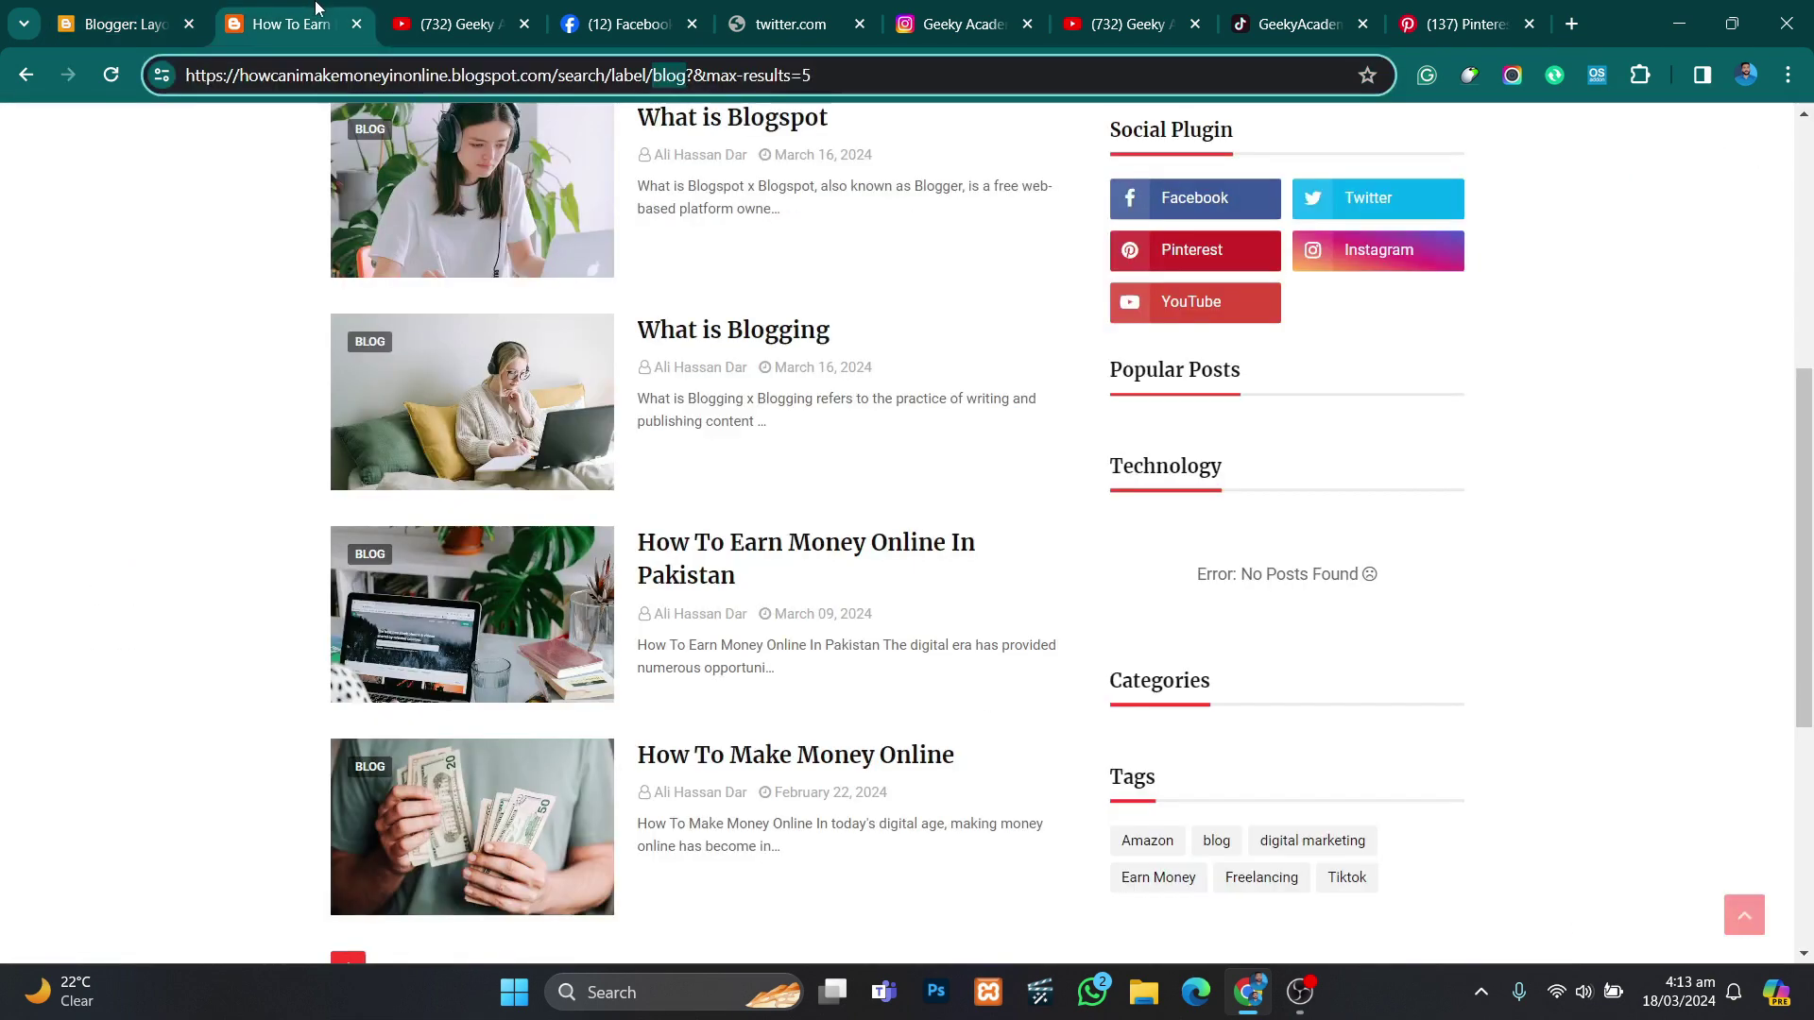
scroll(1534, 706, "down", 2)
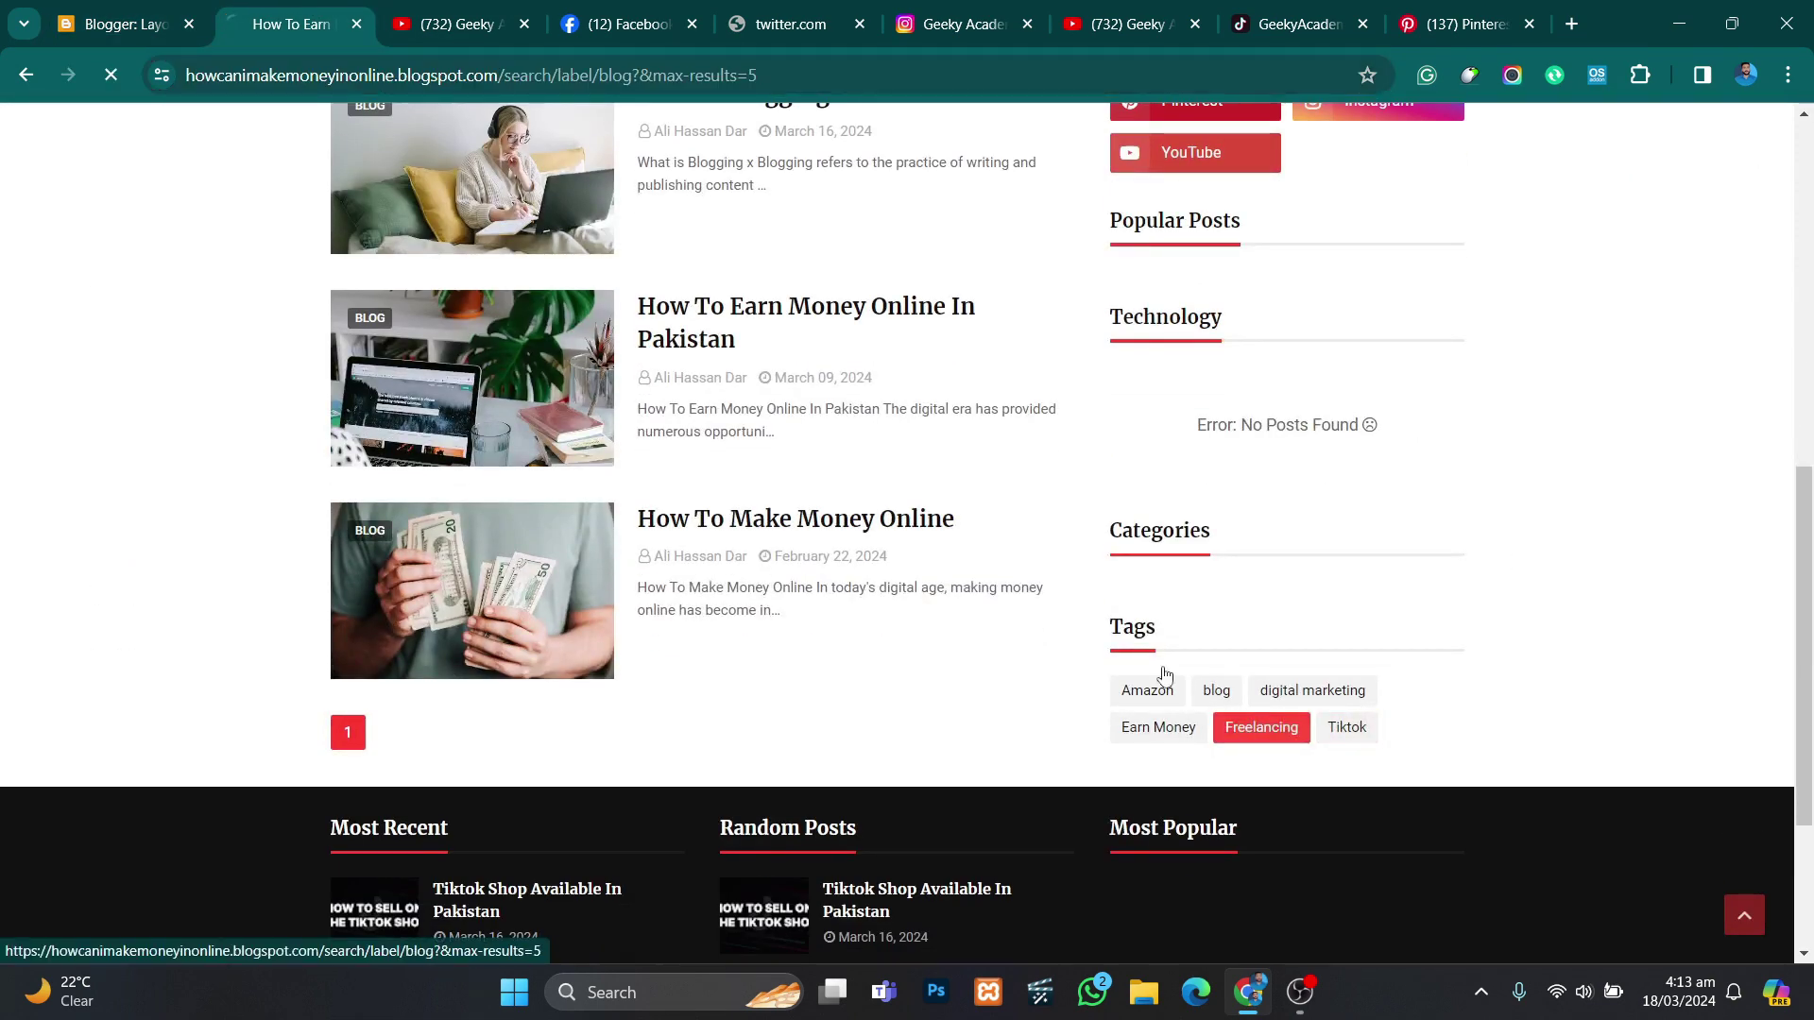
left_click(1245, 739)
key("ctrl+shift+Tab")
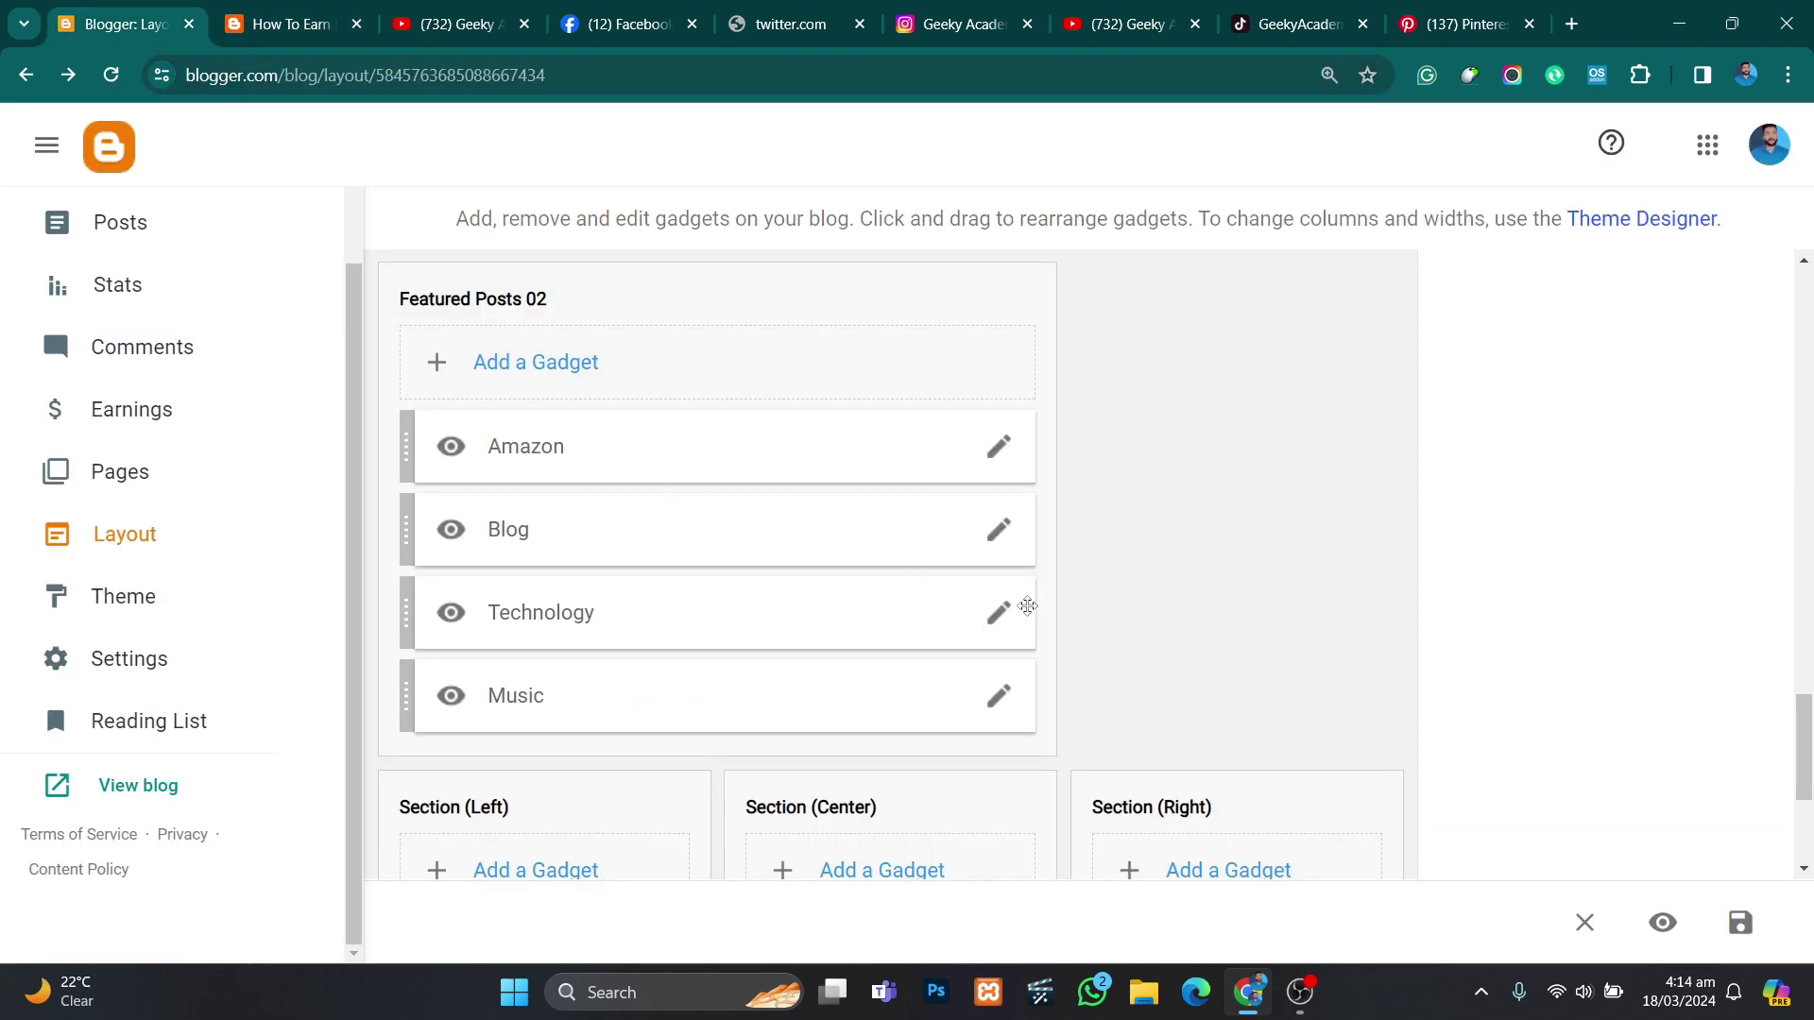
Step: Set the title of the Technology gadget in Featured Posts 02 to Freelancing and its content to 3/Freelancing/col-right, and save it
left_click(999, 613)
left_click_drag(677, 499, 789, 551)
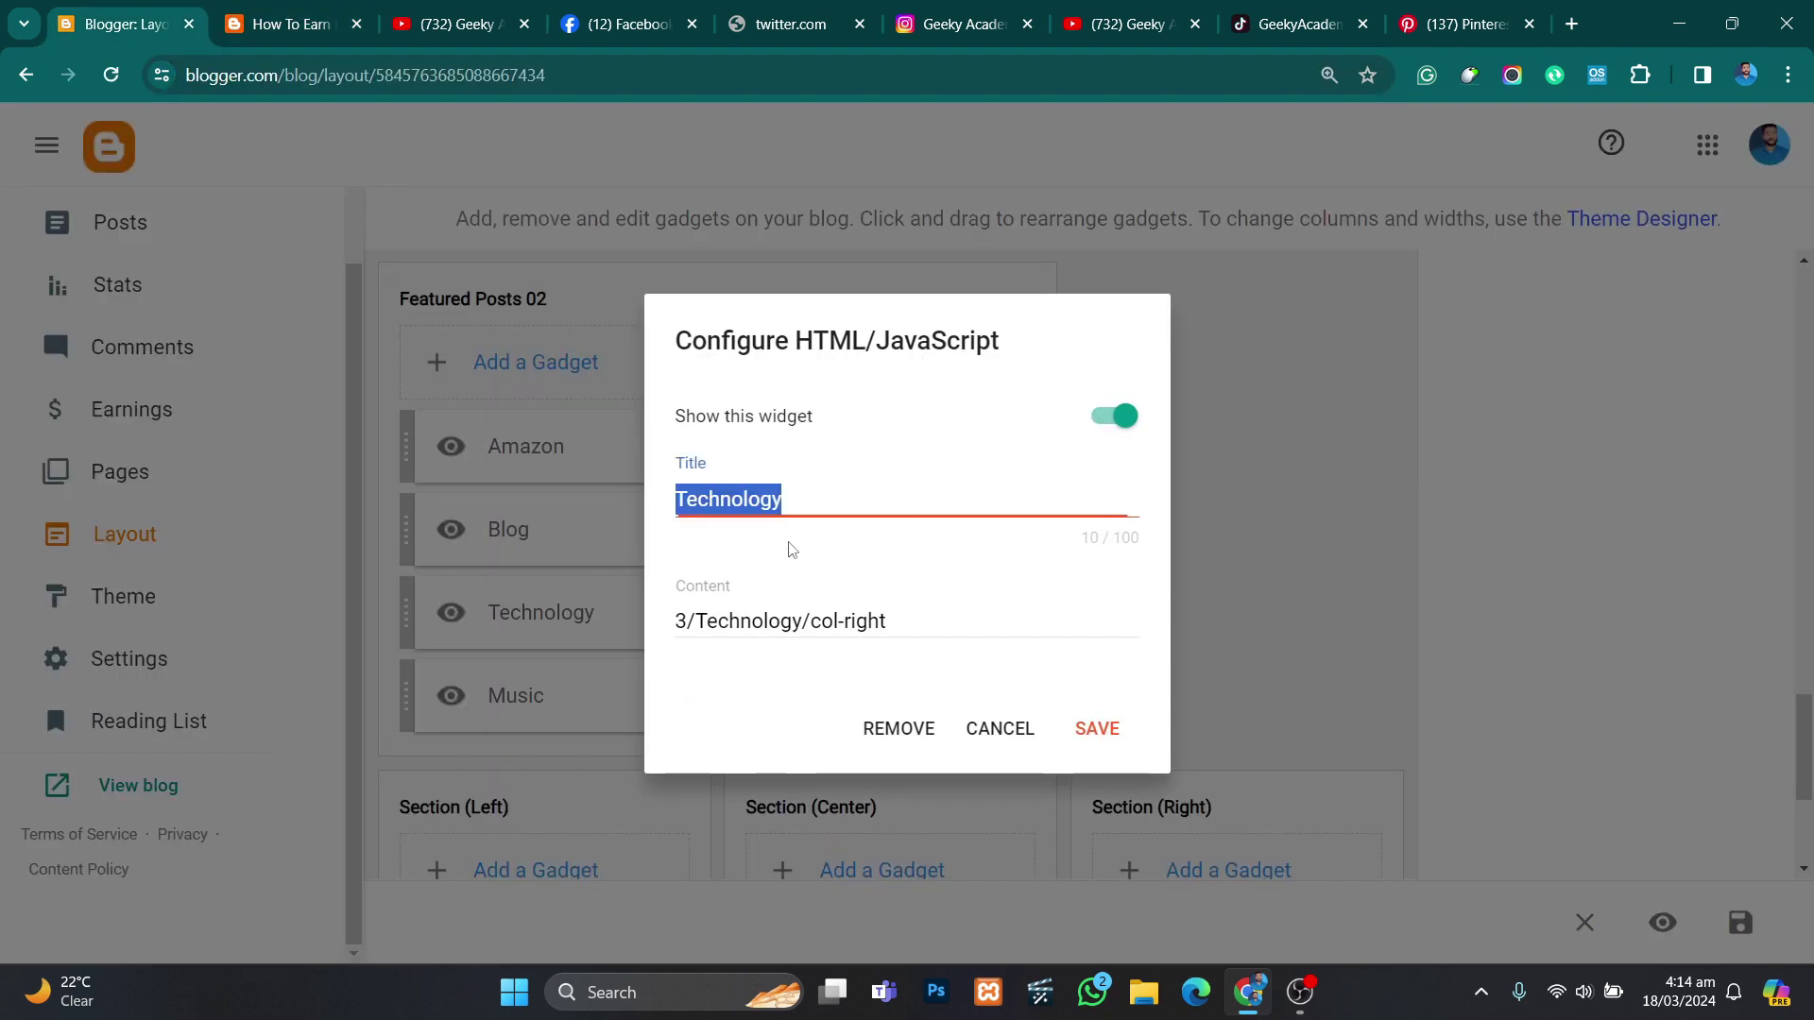
type("Freelancing")
left_click_drag(694, 621, 802, 622)
type("Freelancing")
left_click(1086, 728)
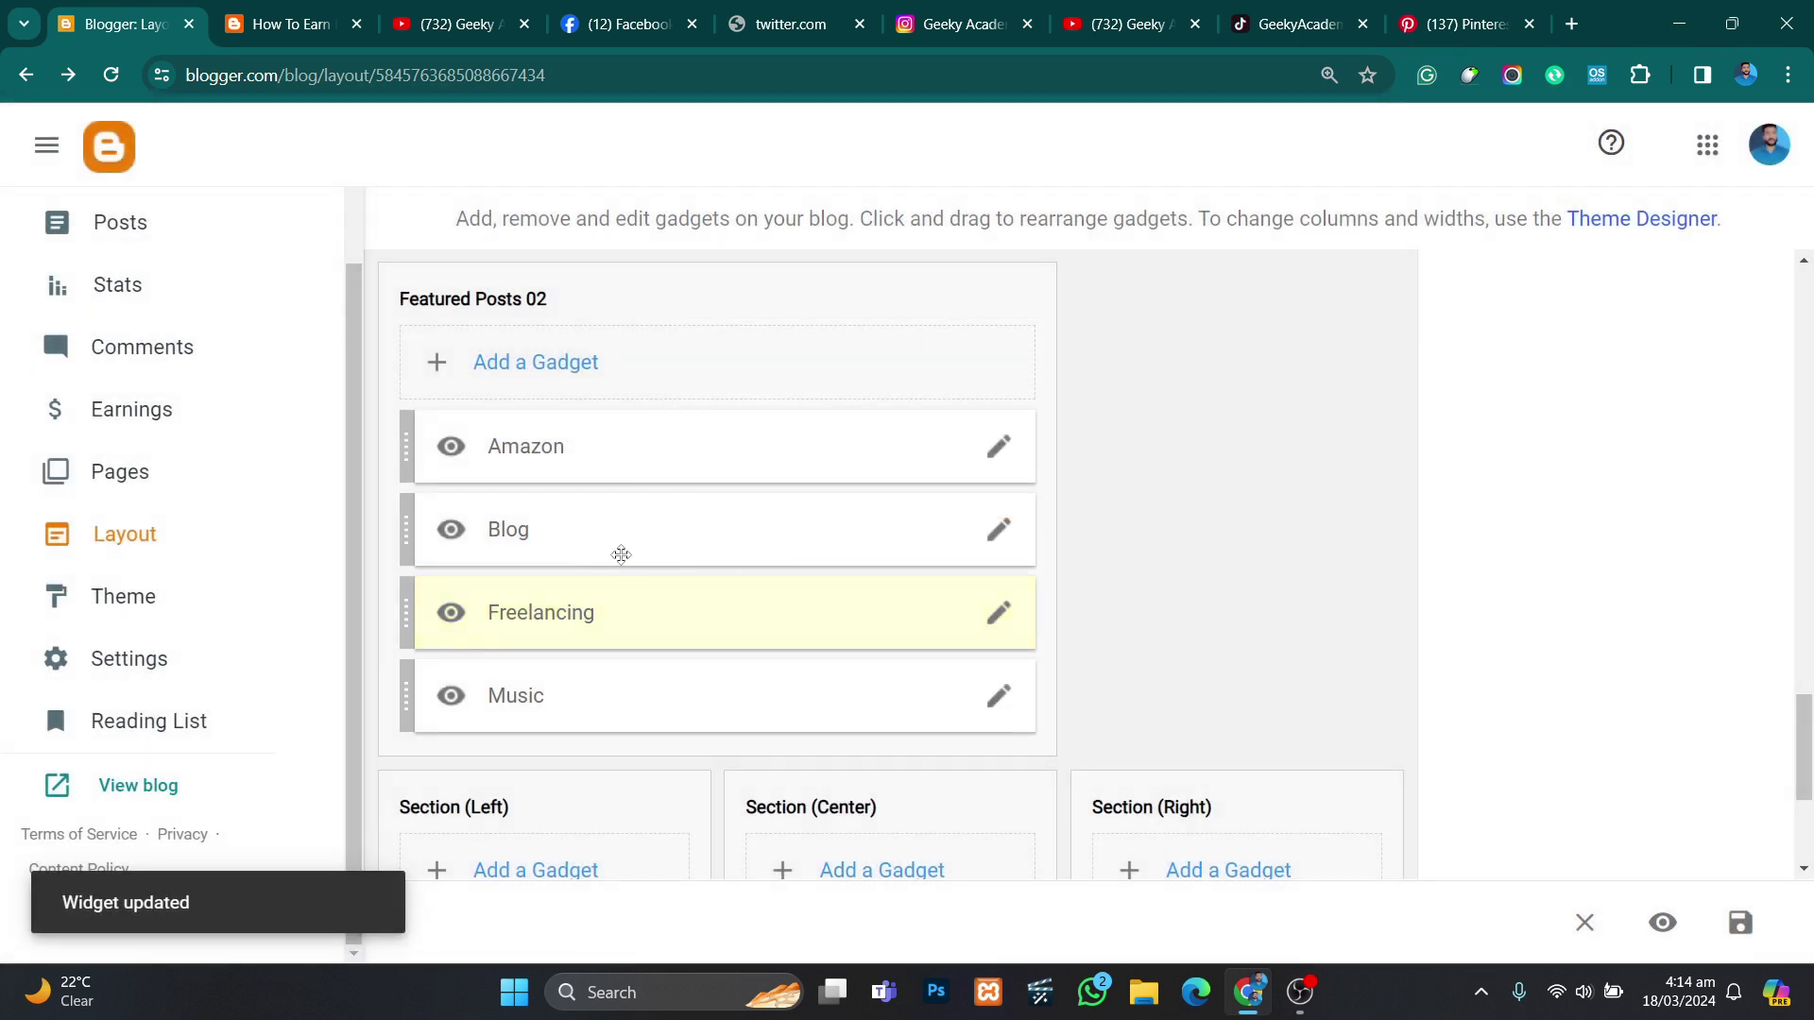
Step: Remove the Music gadget from the Featured Posts 02 section and confirm the removal
left_click(1000, 697)
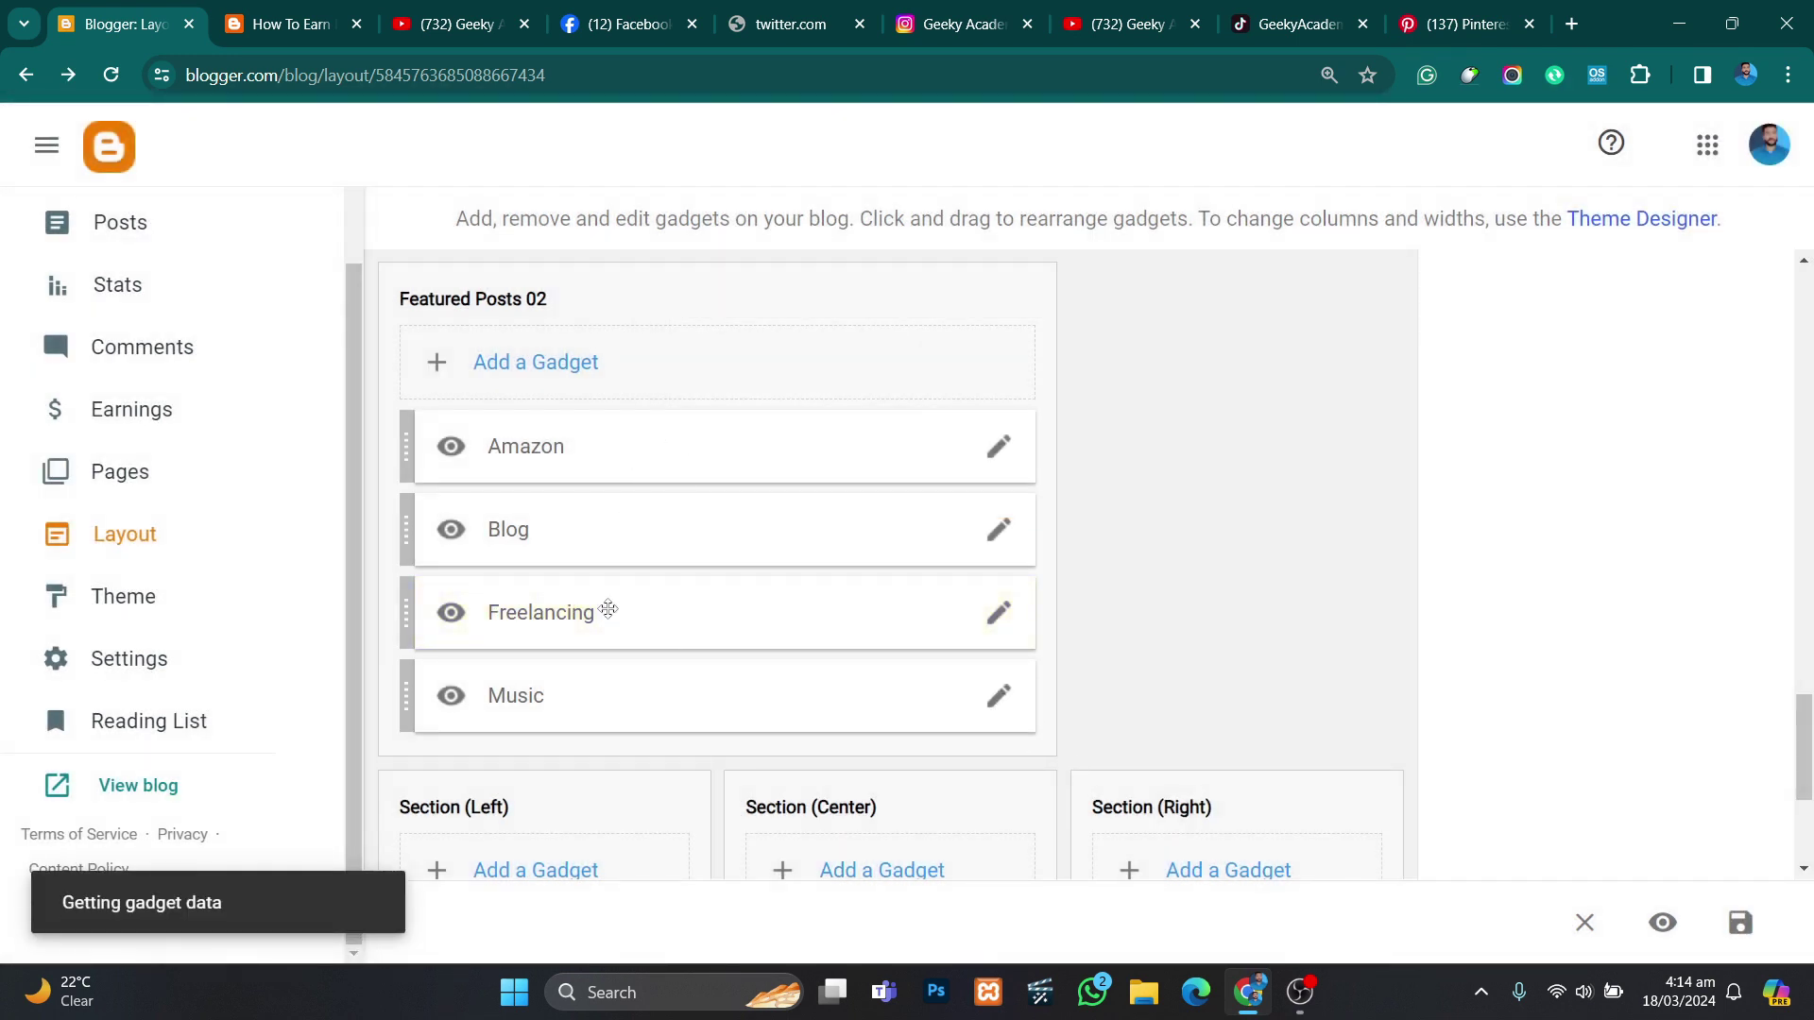
left_click(898, 729)
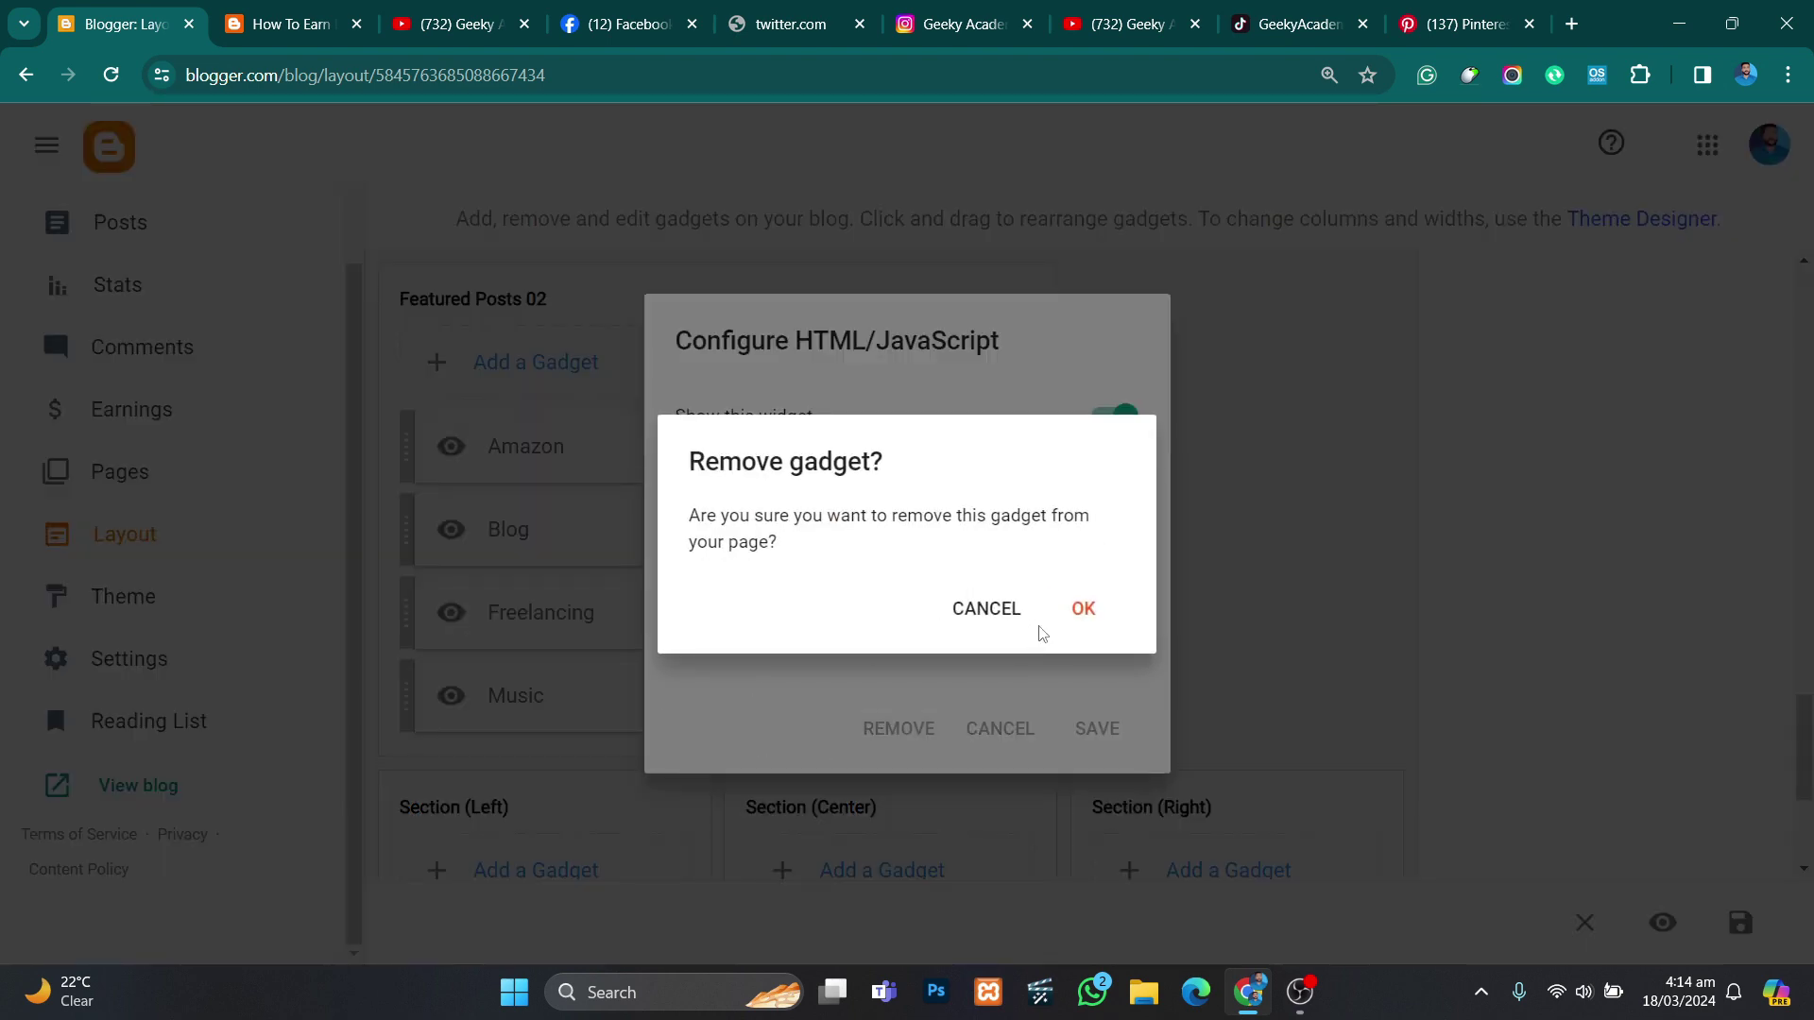
left_click(1083, 610)
Step: Review the layout sections from Theme Options through Featured Posts 02 to Menu Footer for gadgets that still need editing
scroll(807, 604, "up", 10)
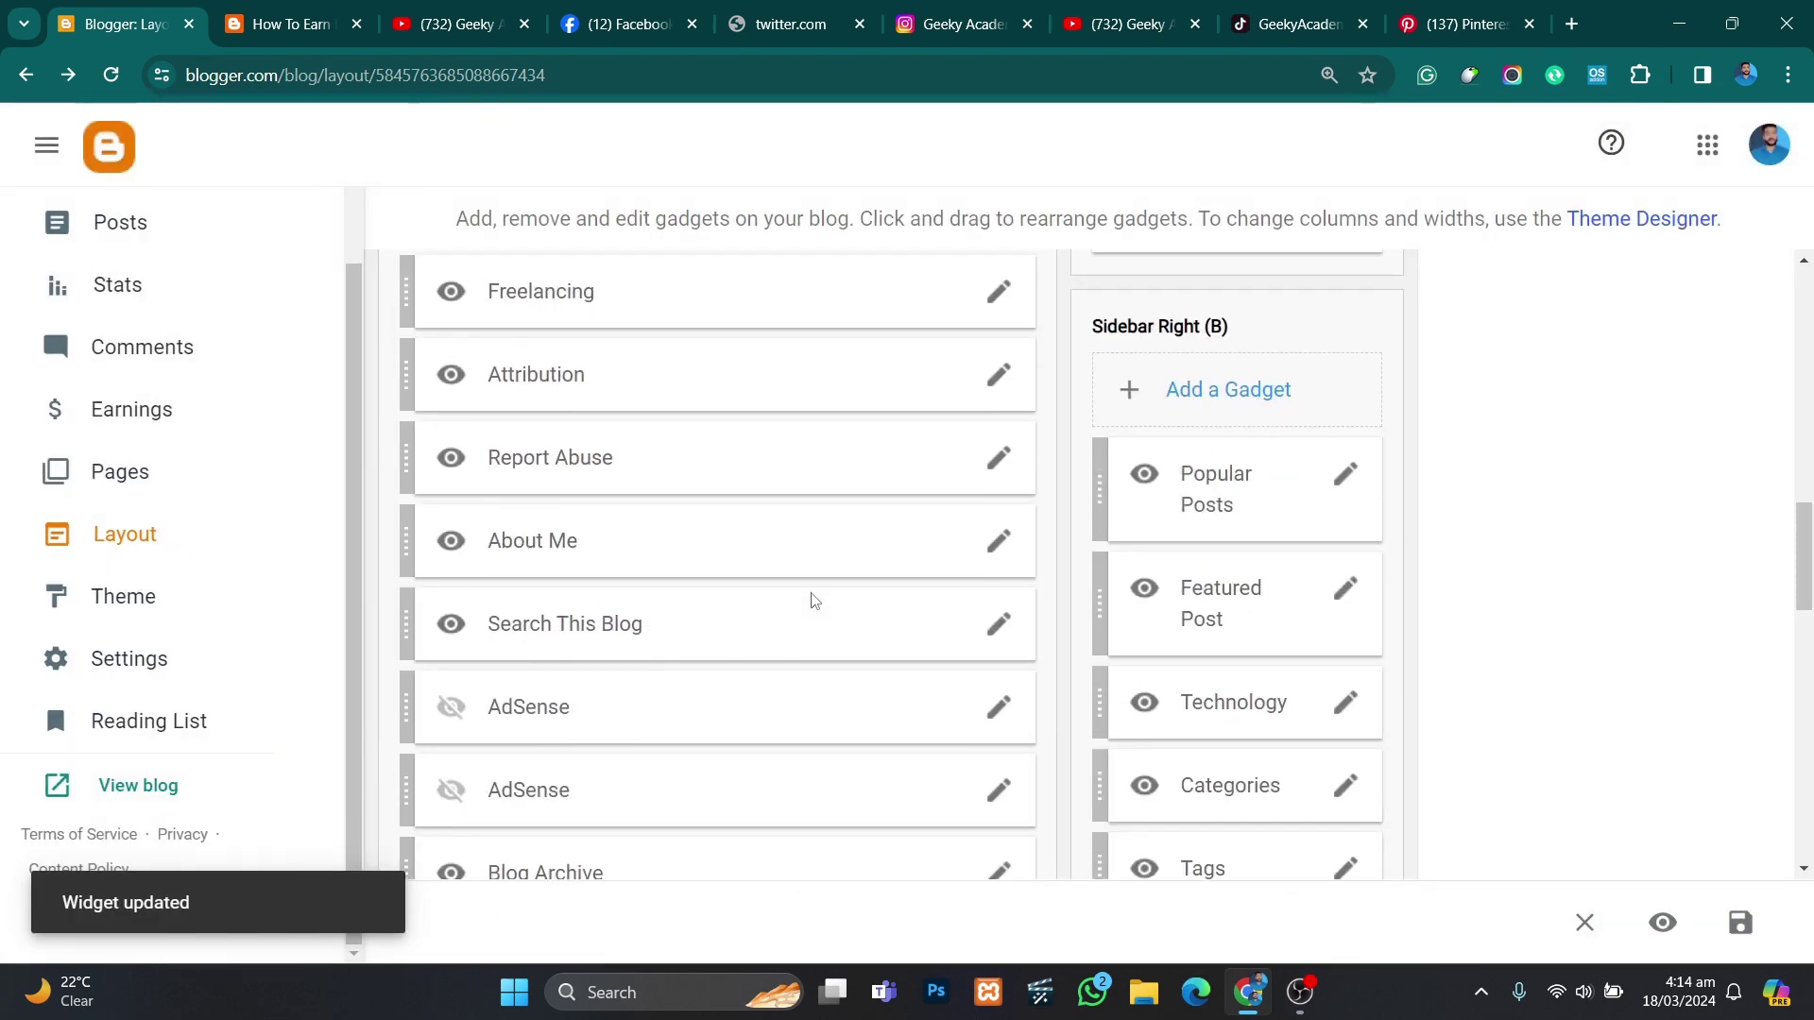
scroll(815, 601, "up", 10)
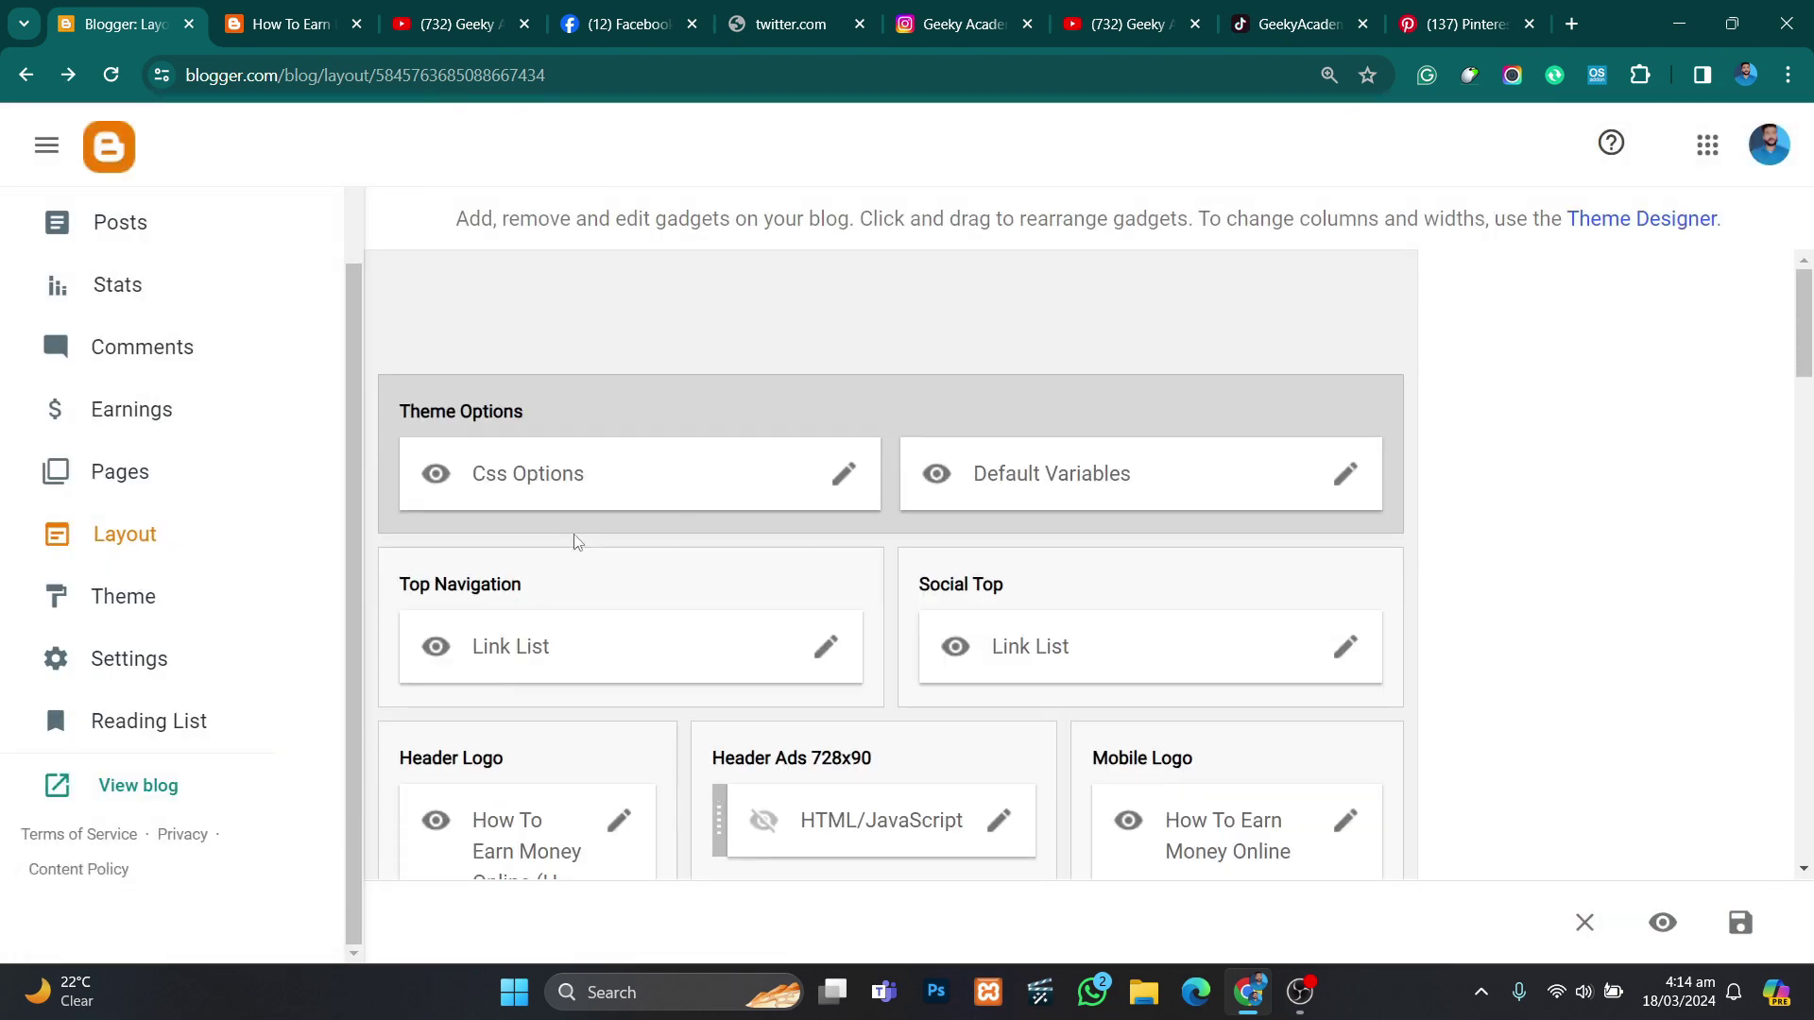
scroll(577, 542, "down", 2)
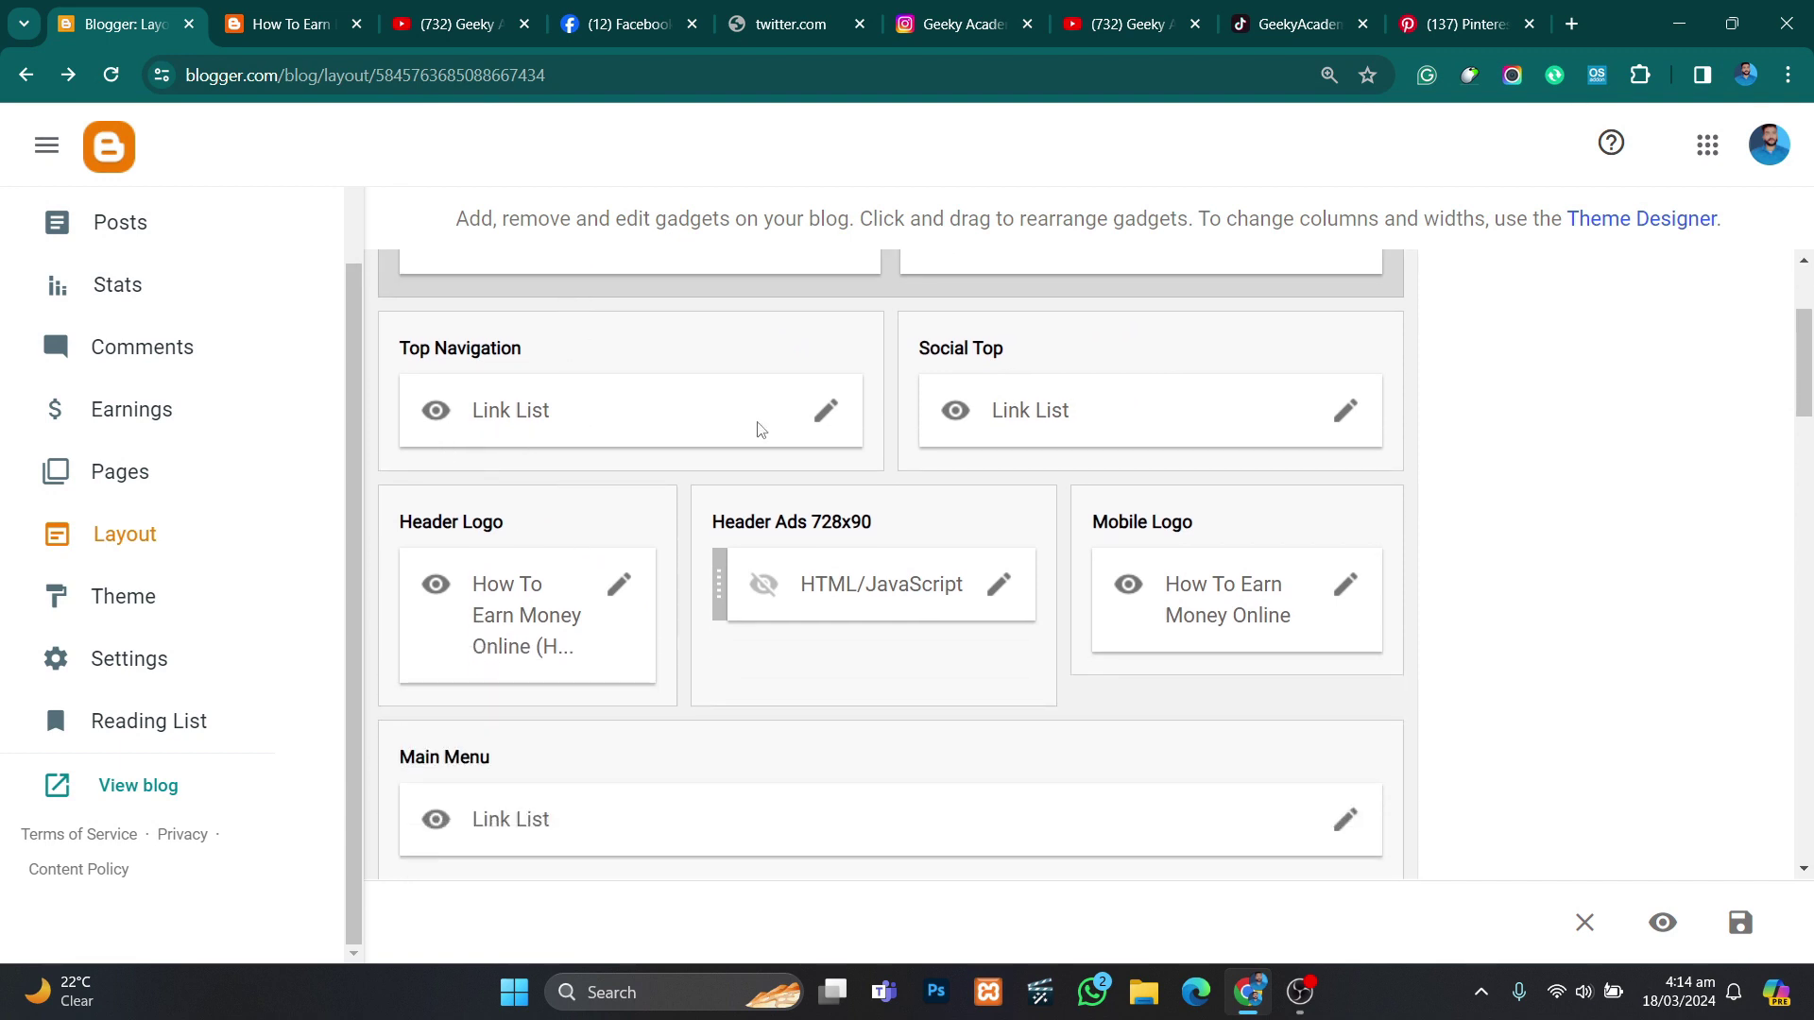
scroll(523, 506, "down", 1)
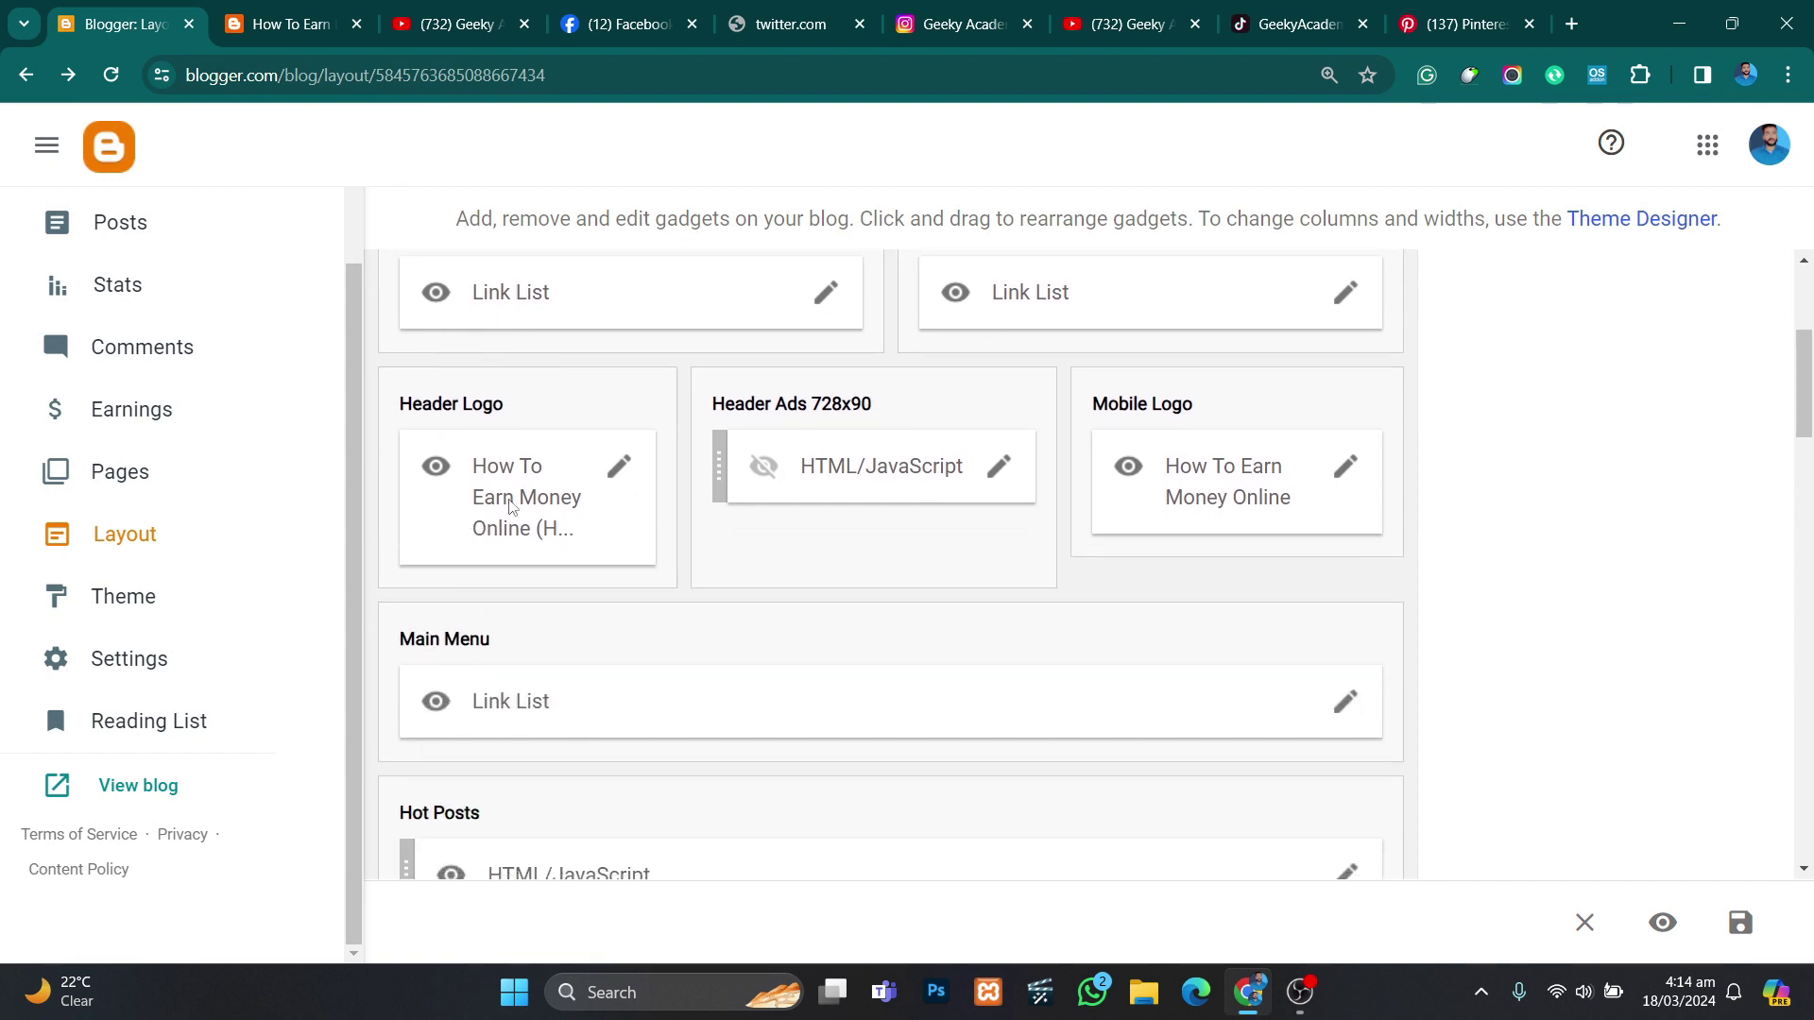
scroll(533, 474, "down", 1)
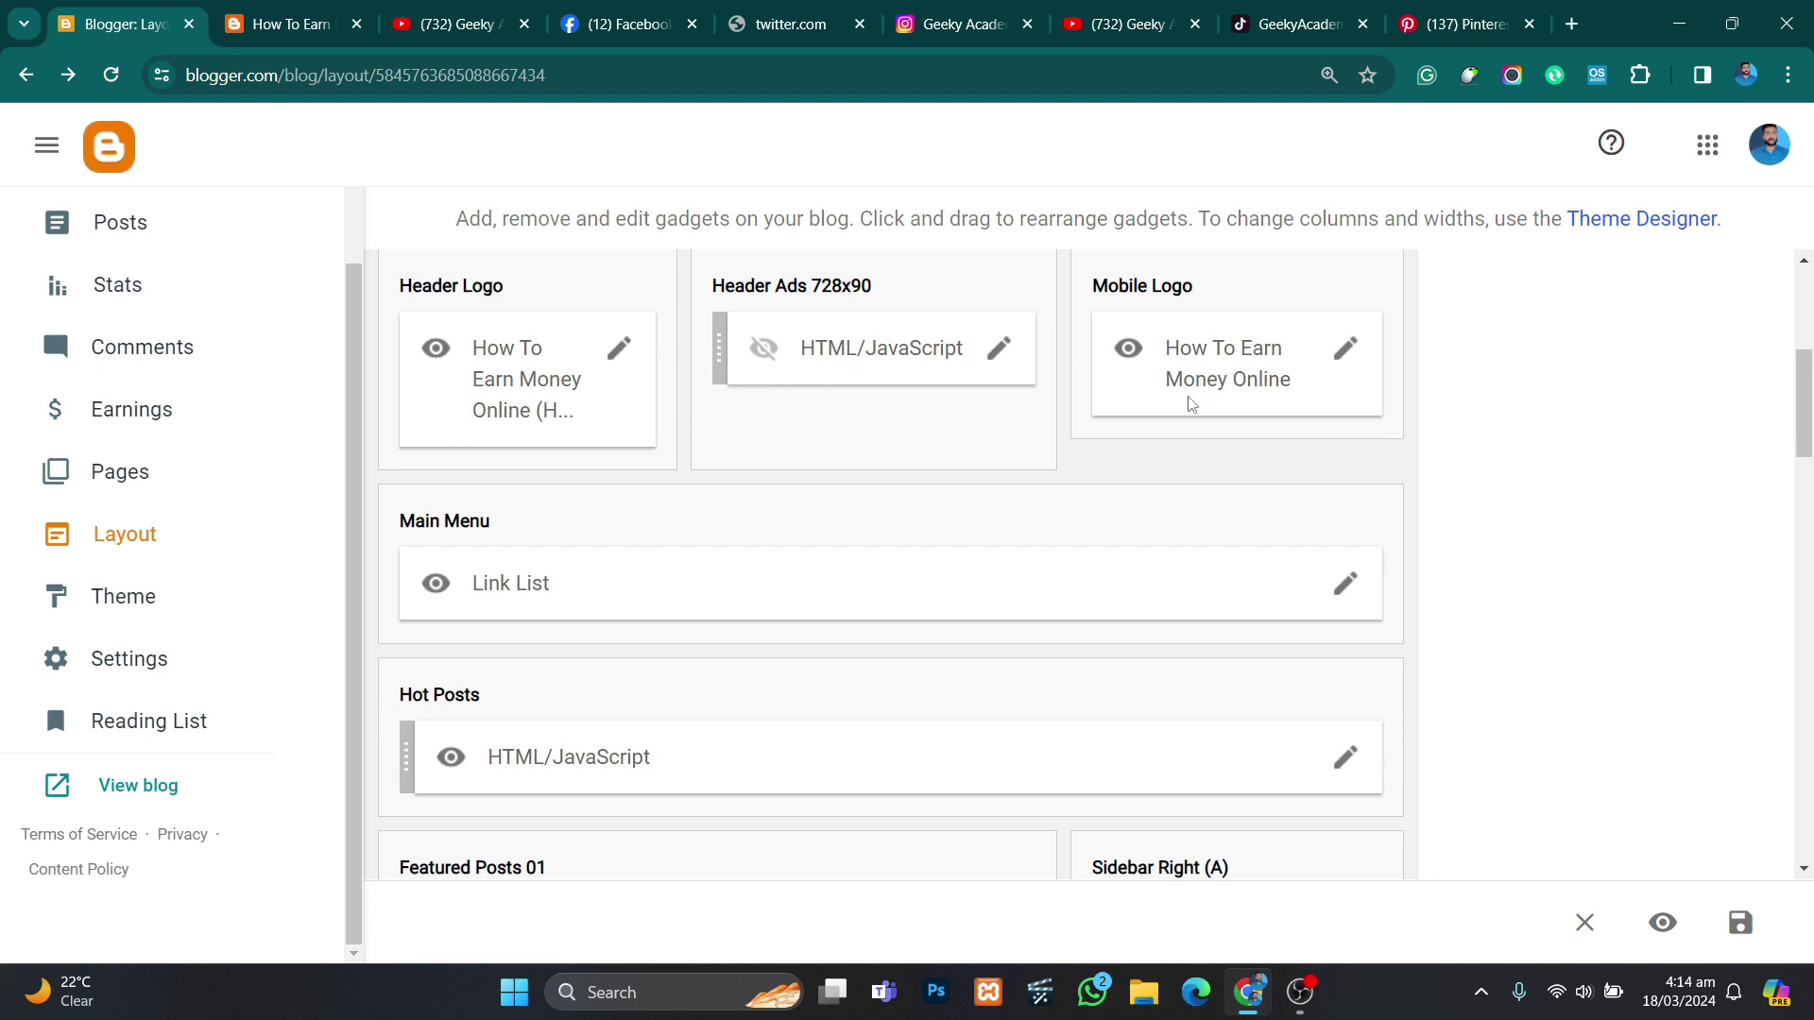
scroll(1172, 406, "down", 1)
scroll(1304, 458, "down", 1)
scroll(945, 430, "down", 1)
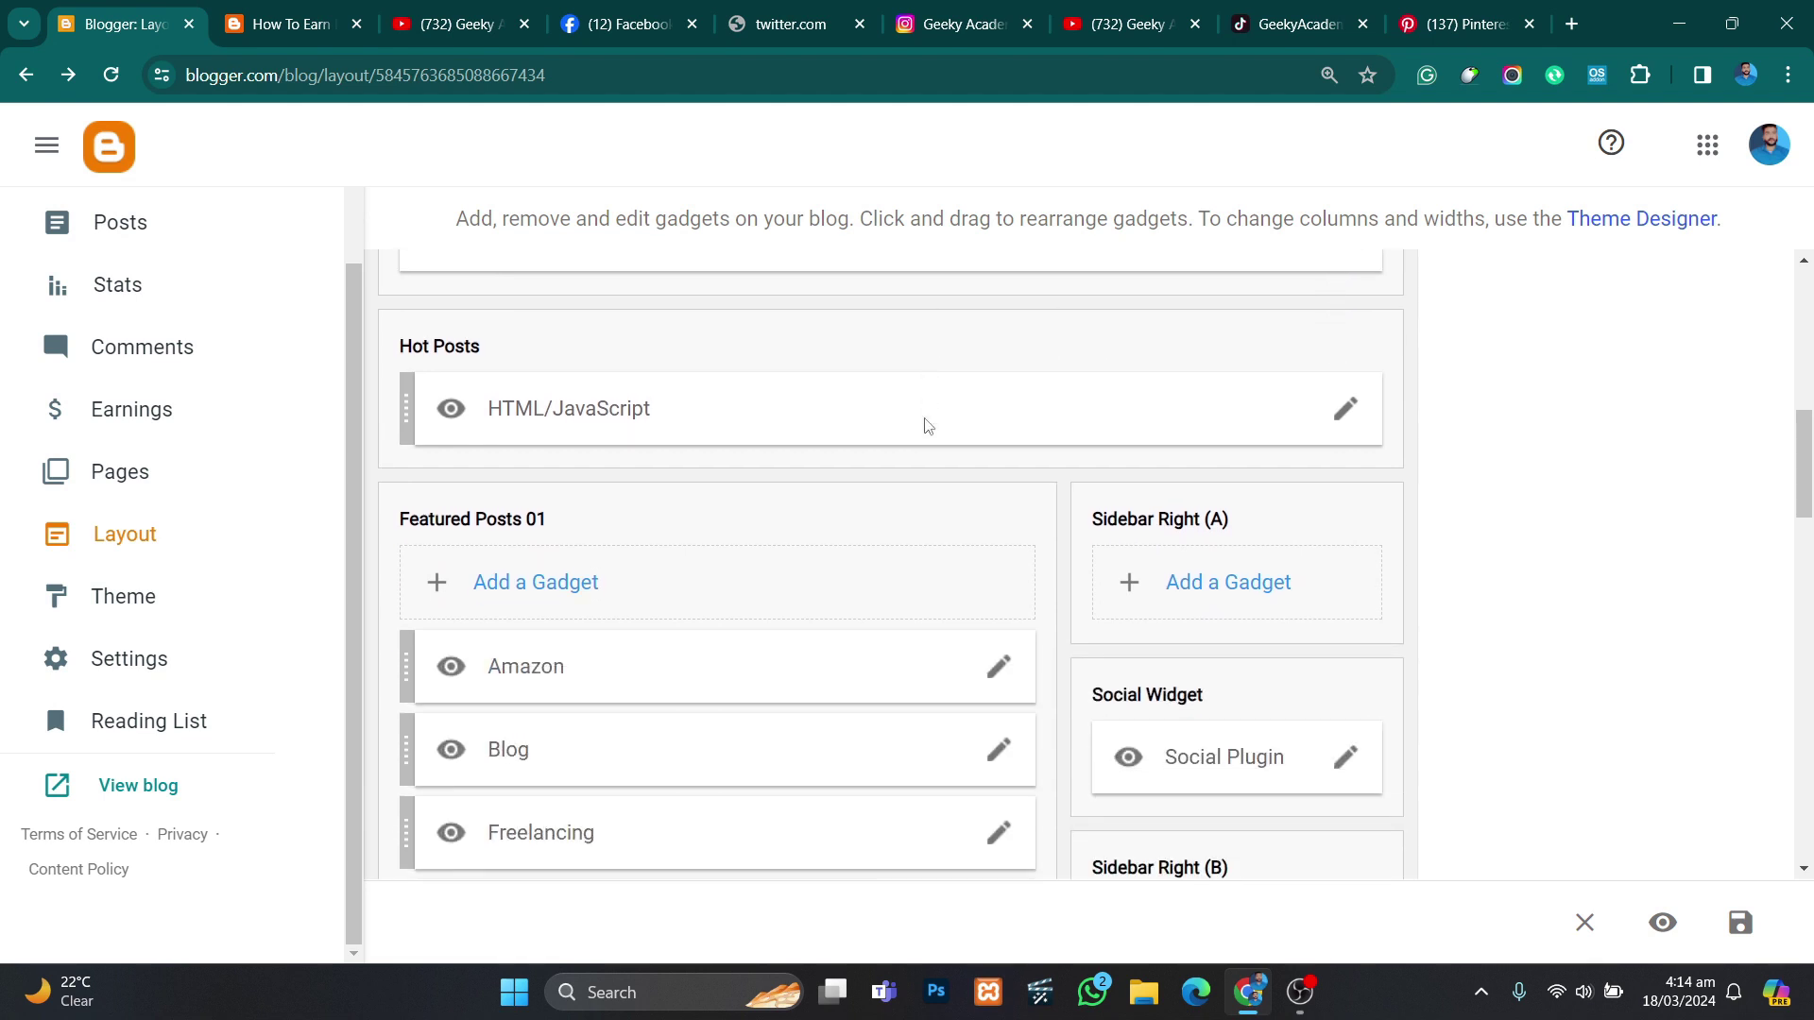
scroll(743, 429, "down", 2)
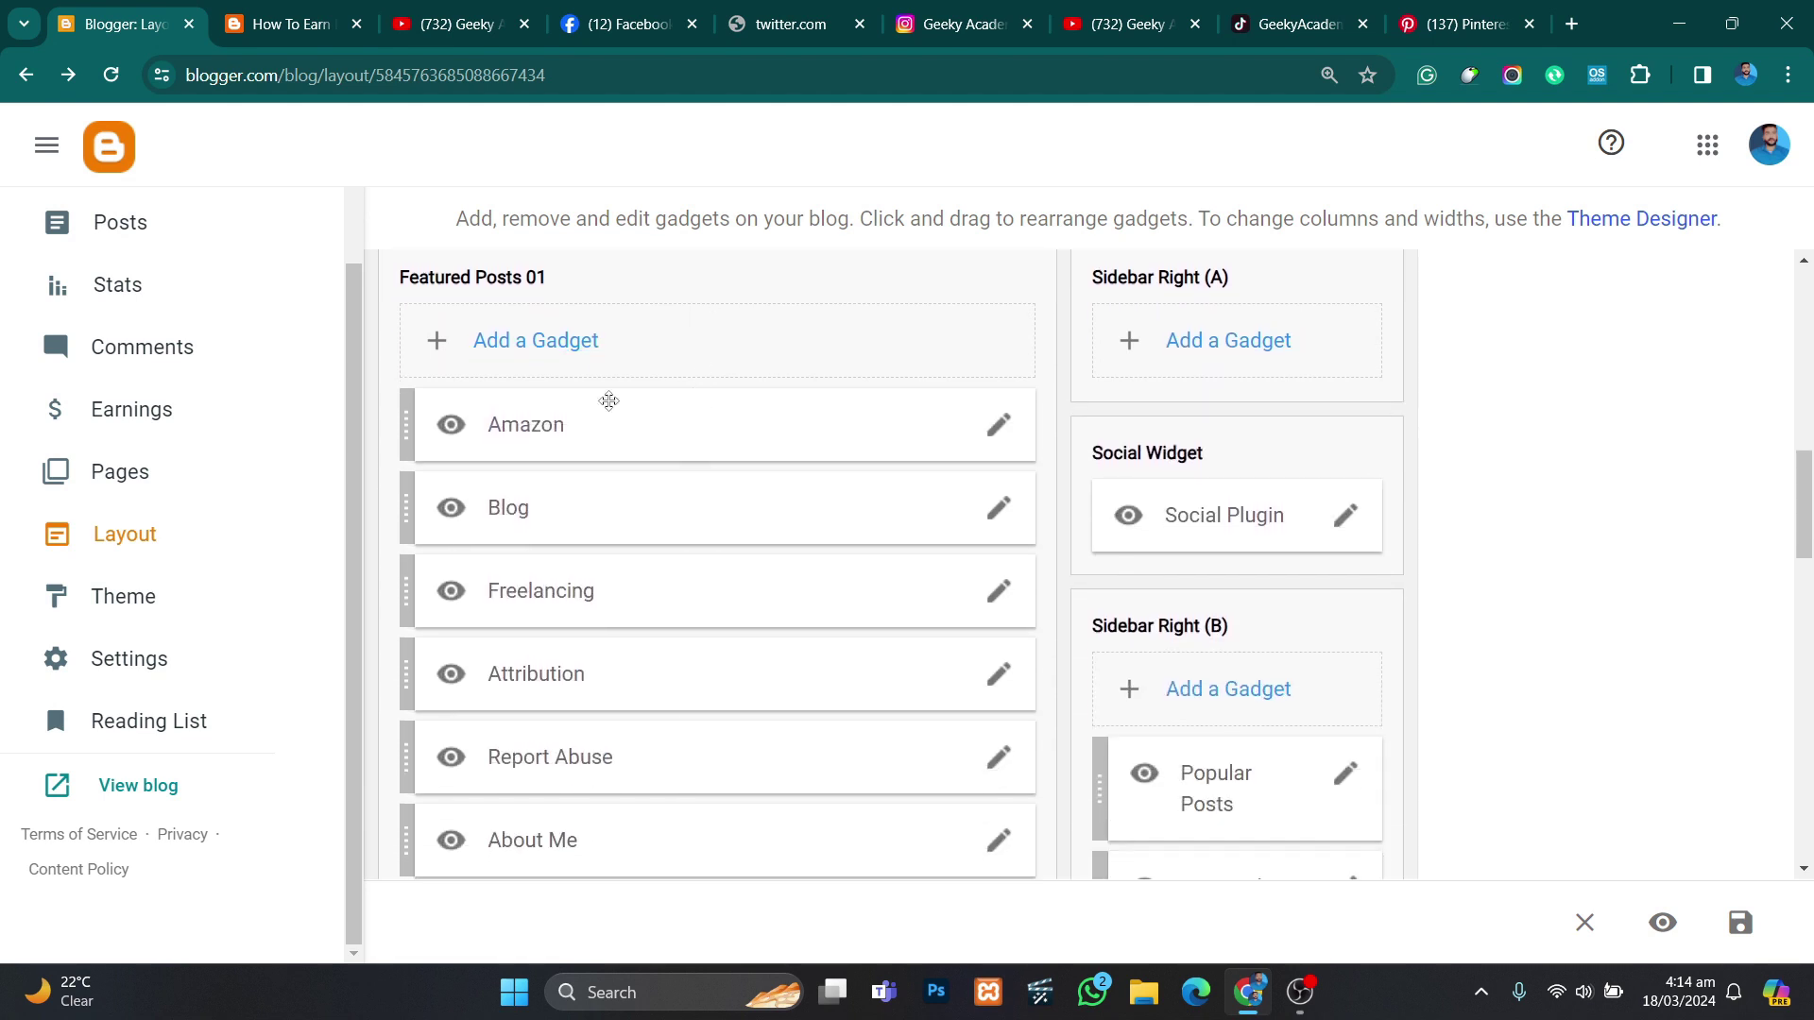
scroll(564, 449, "down", 1)
scroll(565, 455, "down", 4)
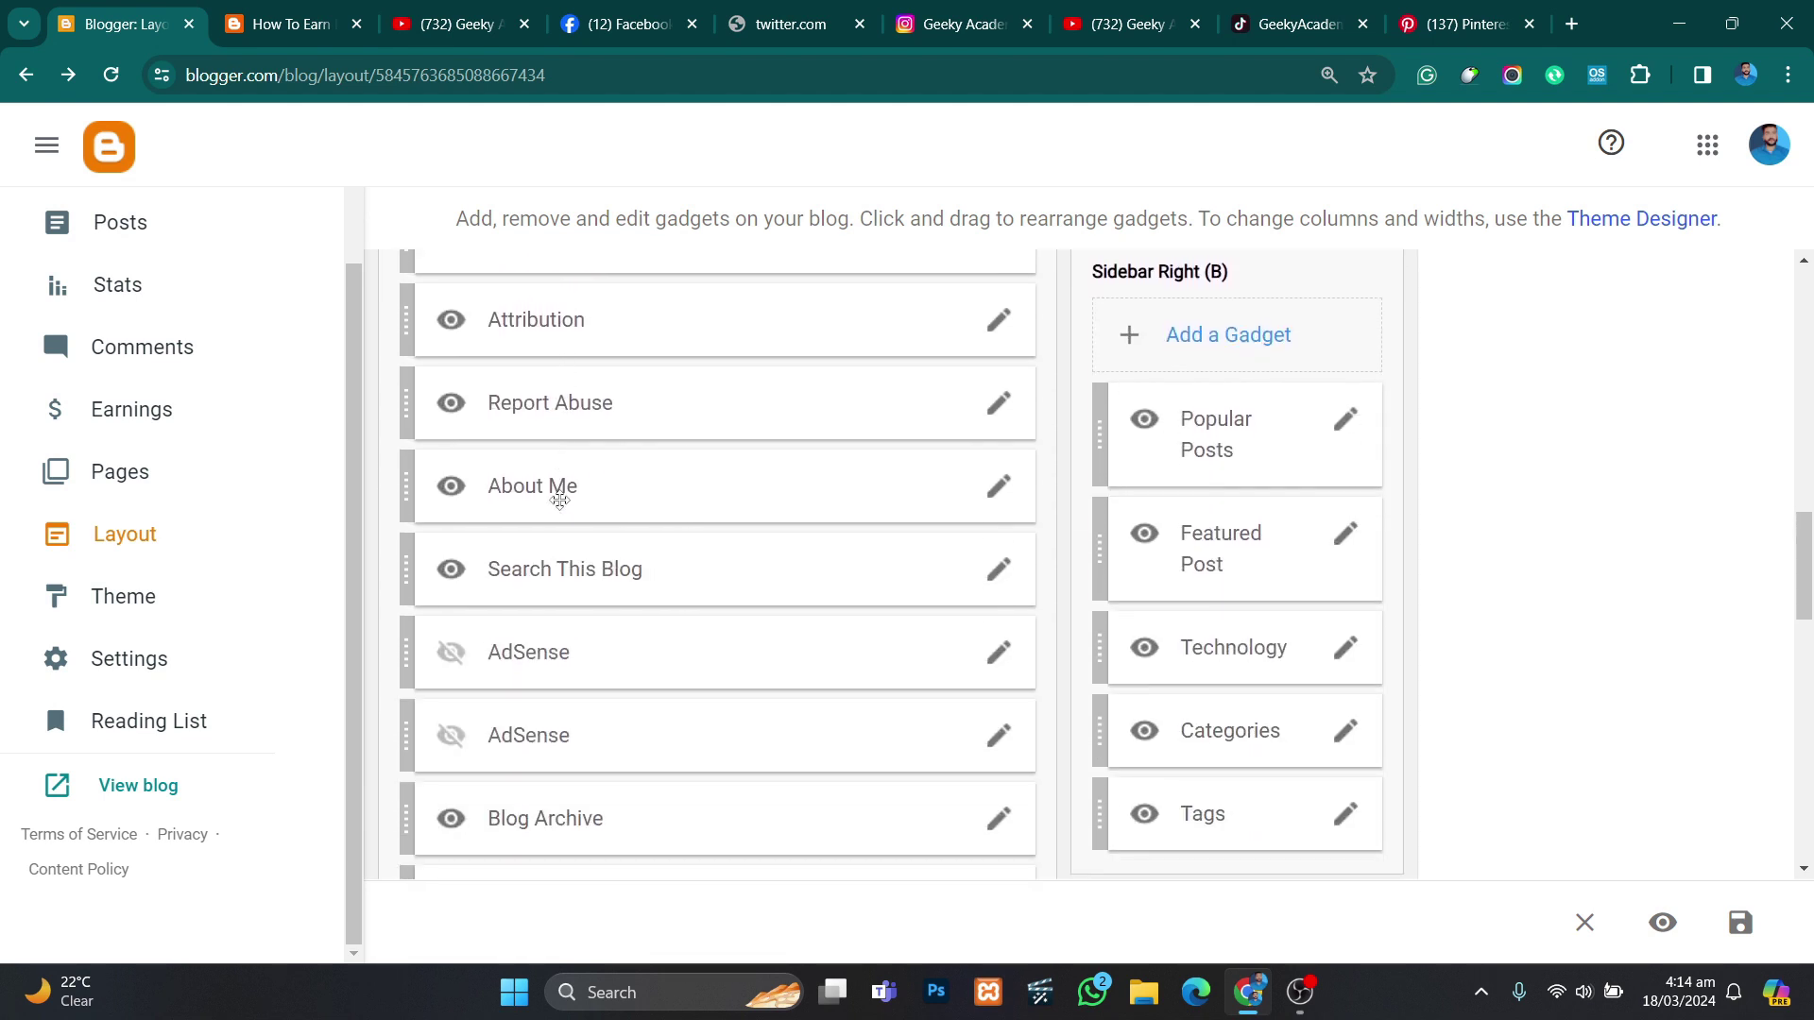
scroll(585, 512, "down", 1)
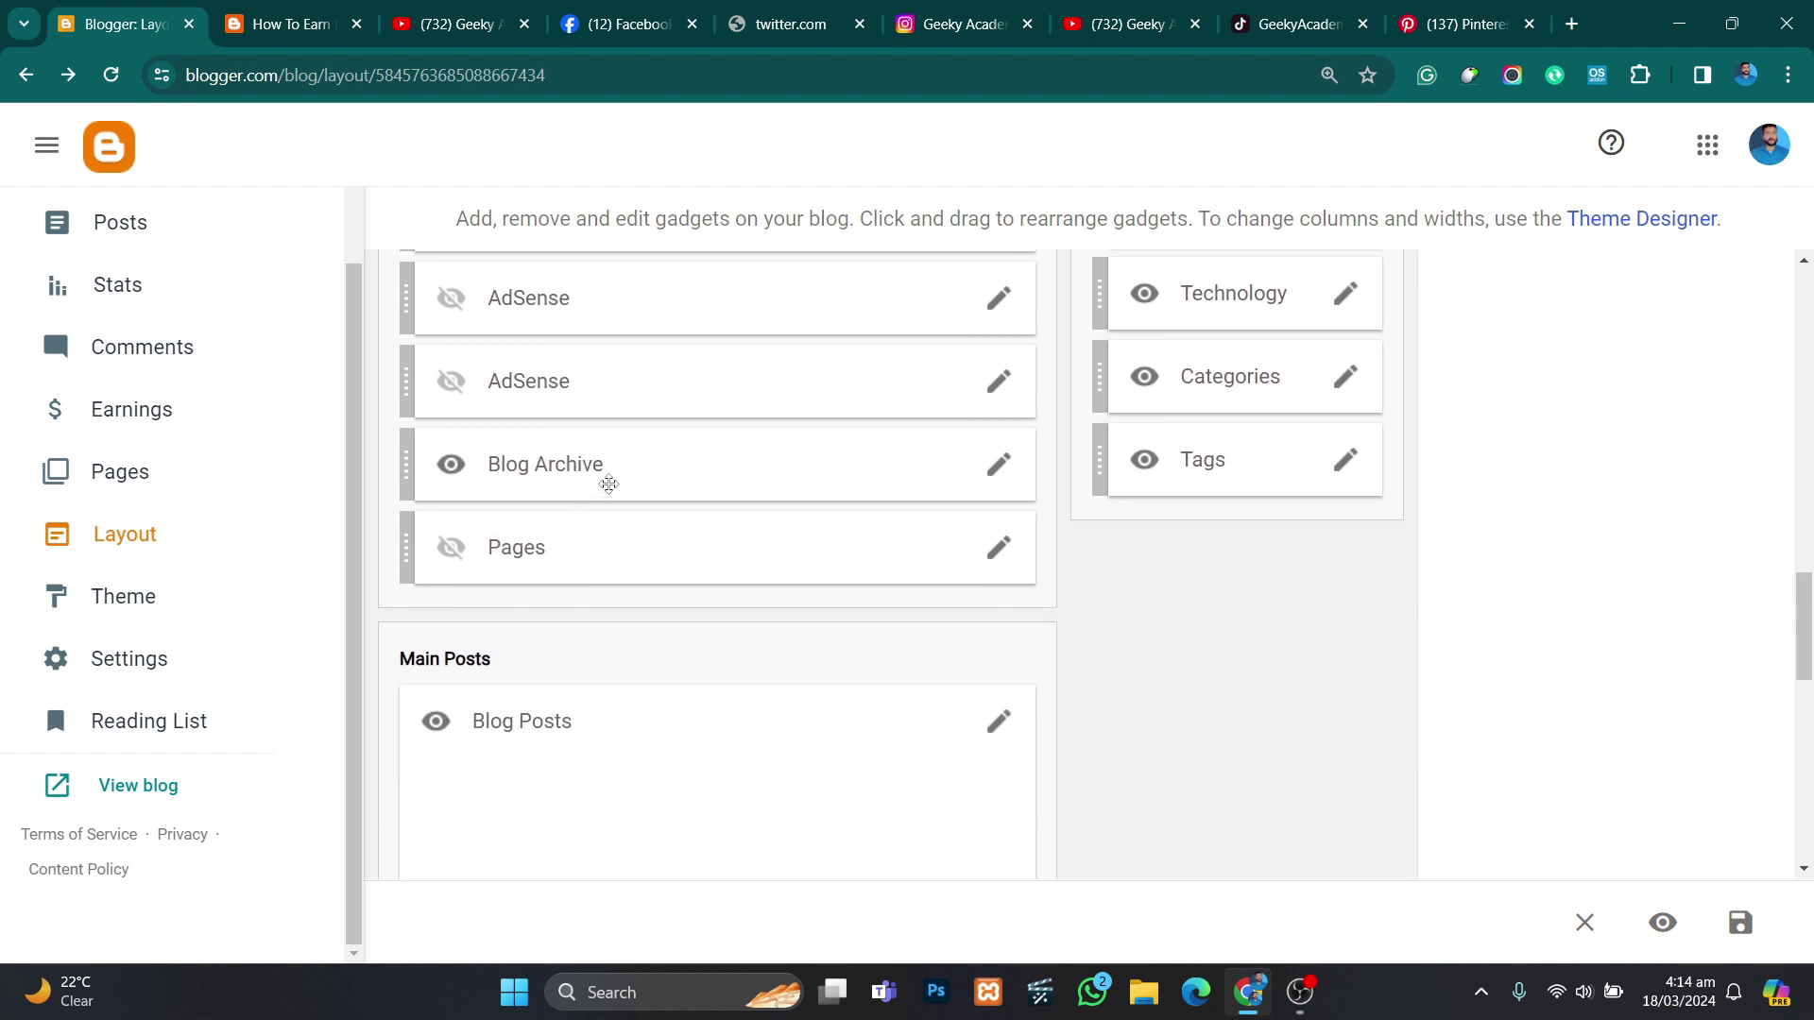
scroll(643, 477, "up", 1)
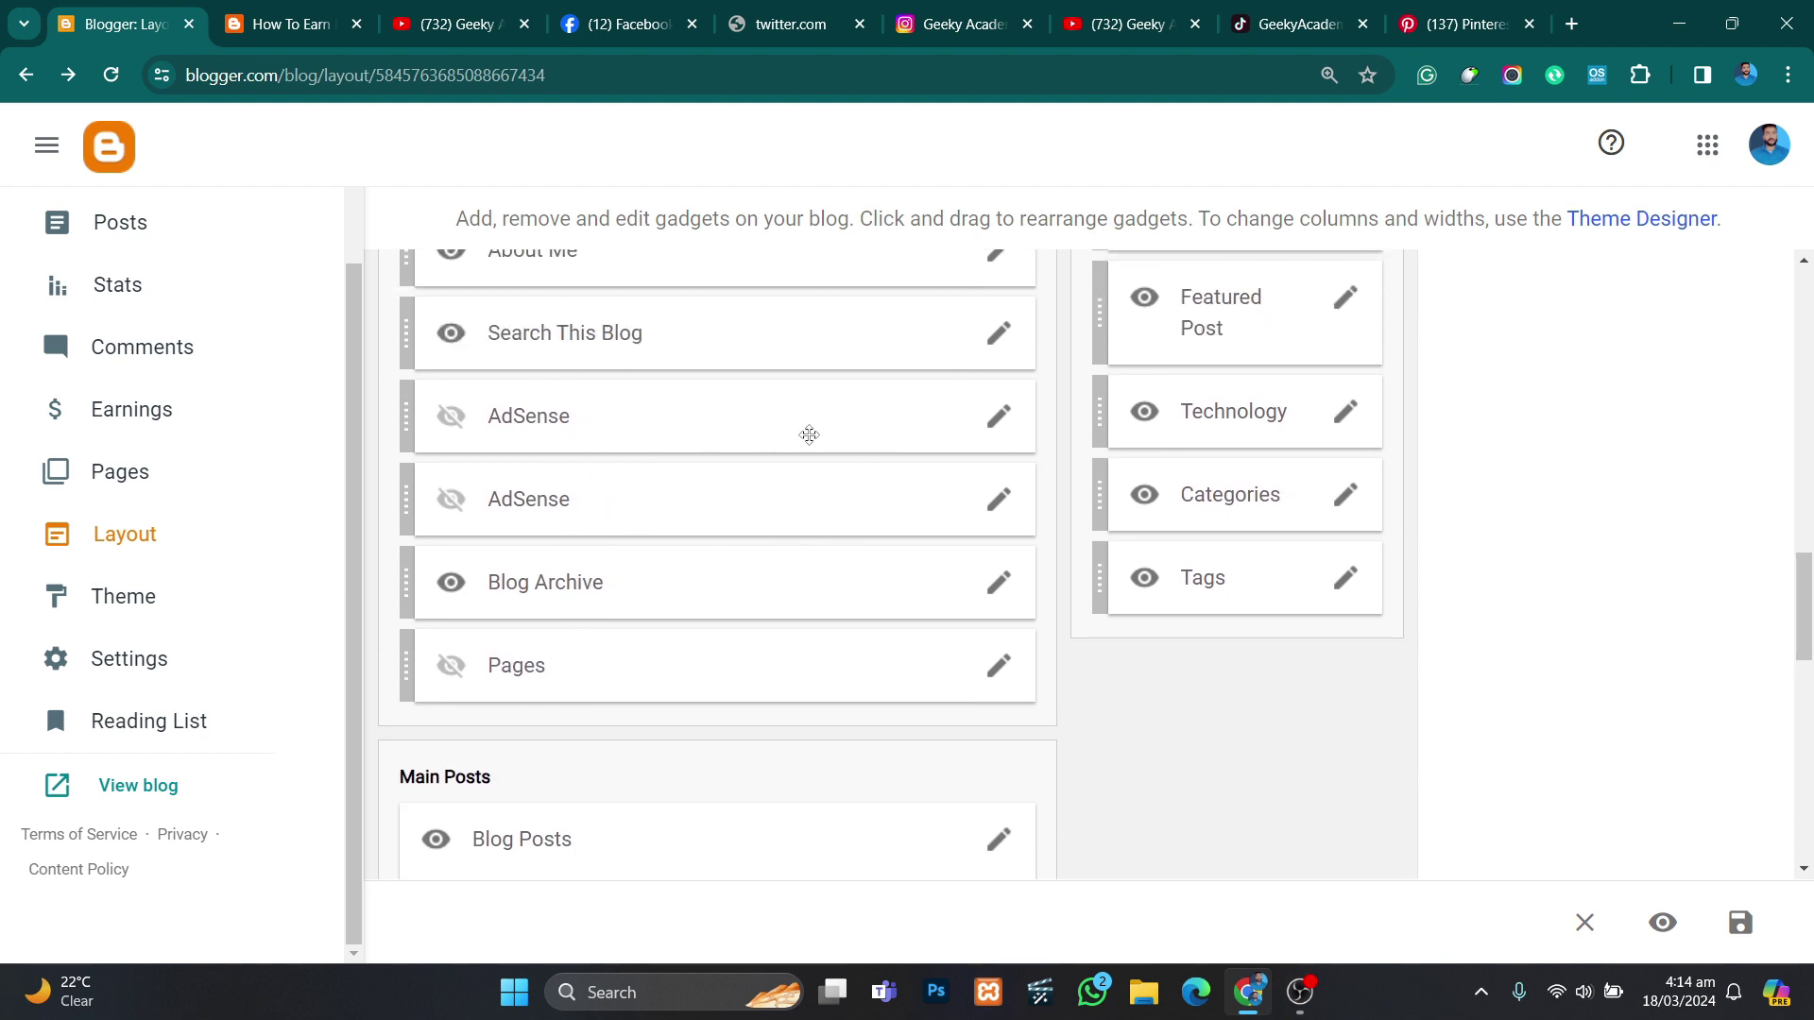
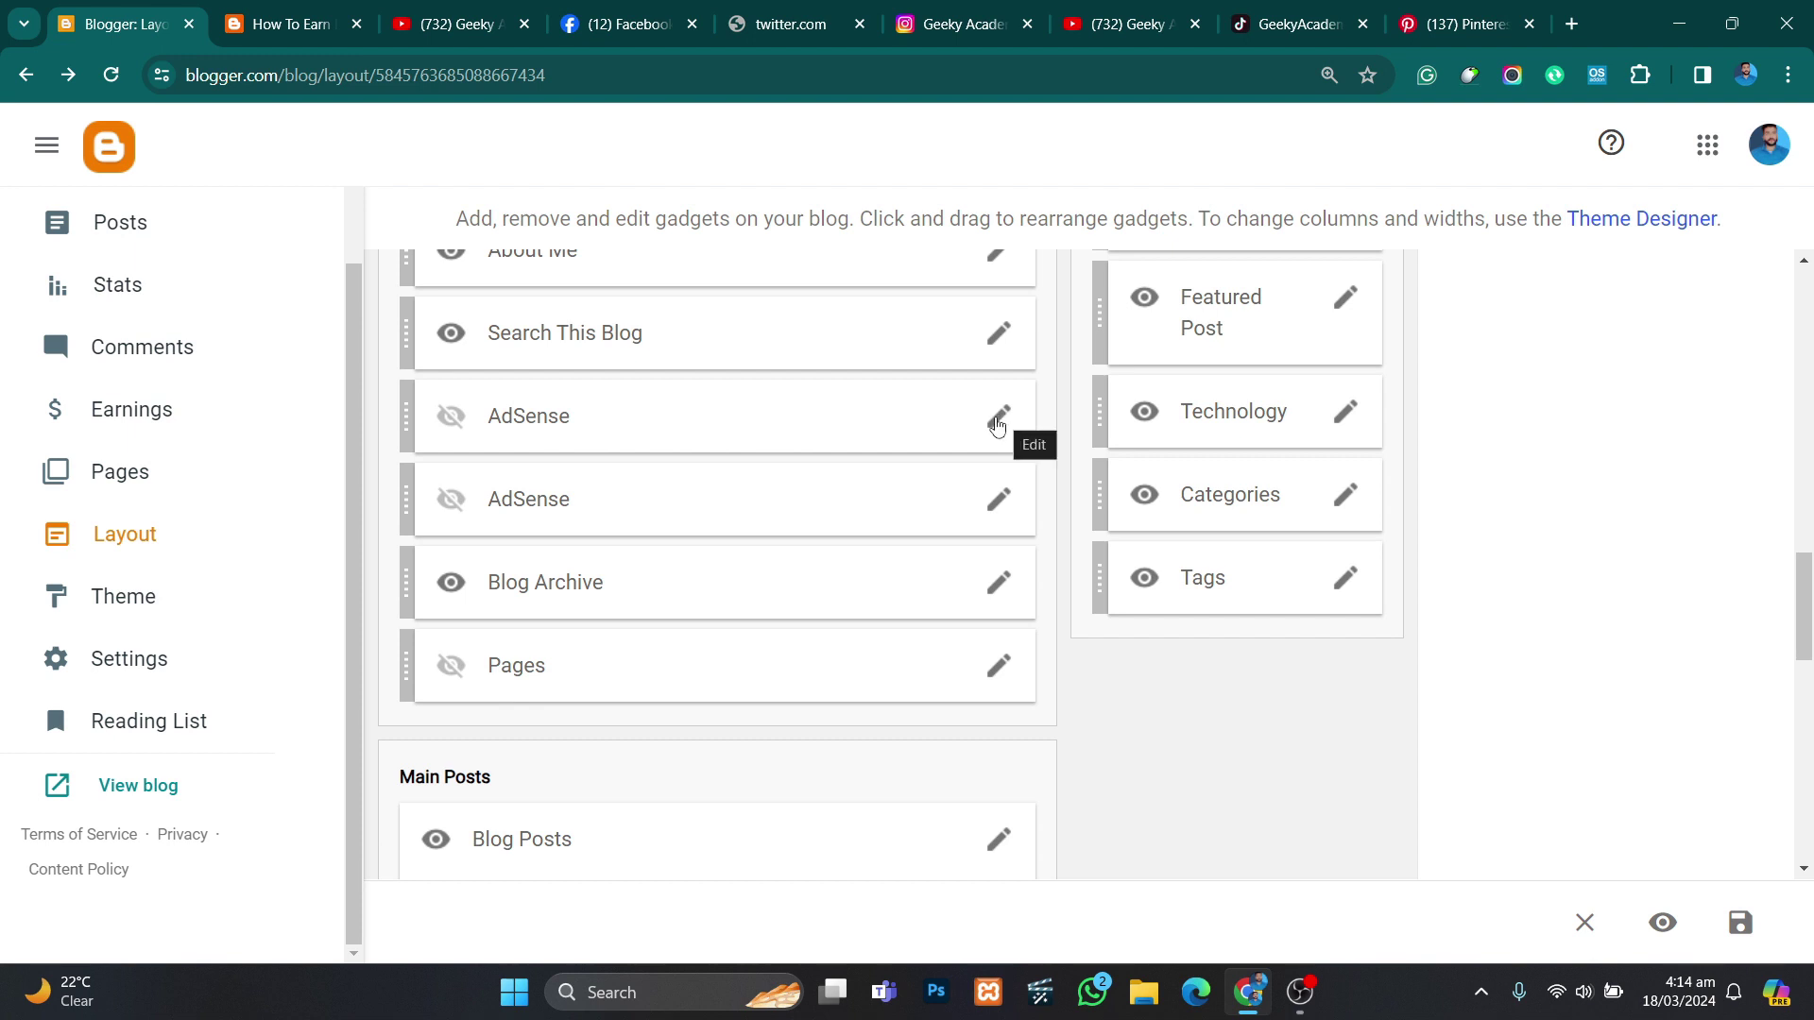
scroll(907, 449, "down", 10)
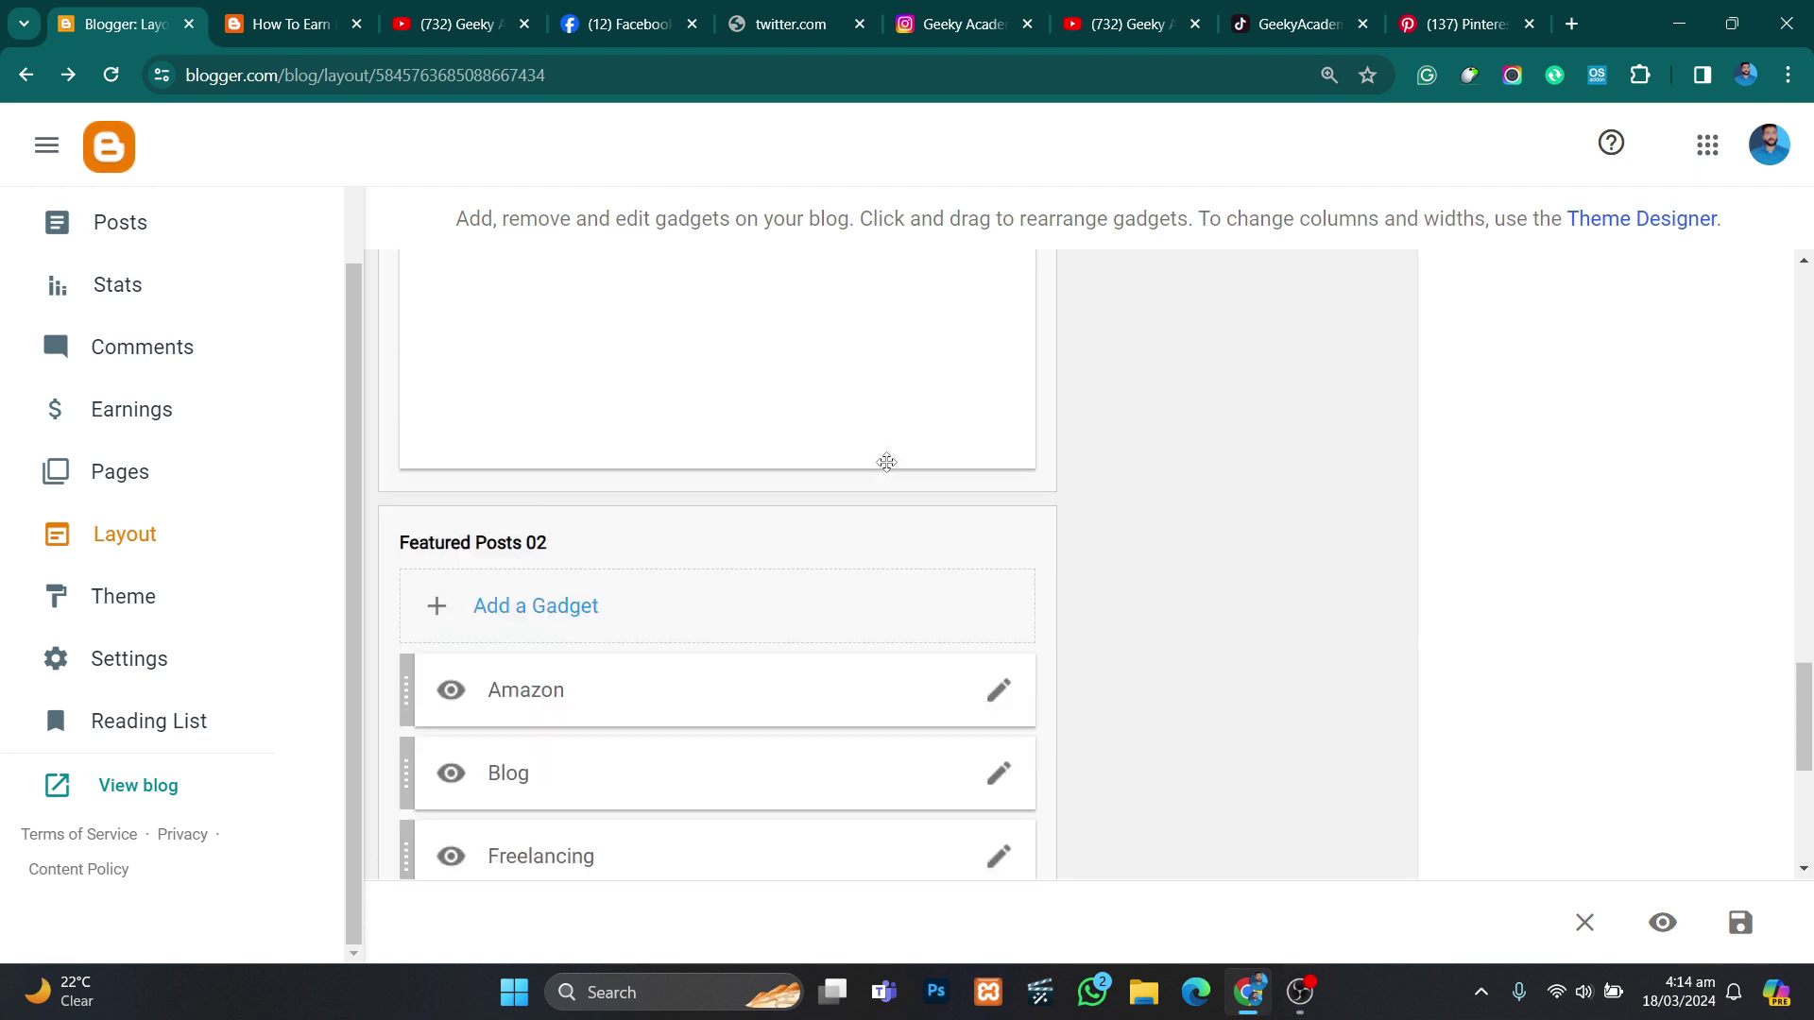
scroll(689, 494, "down", 2)
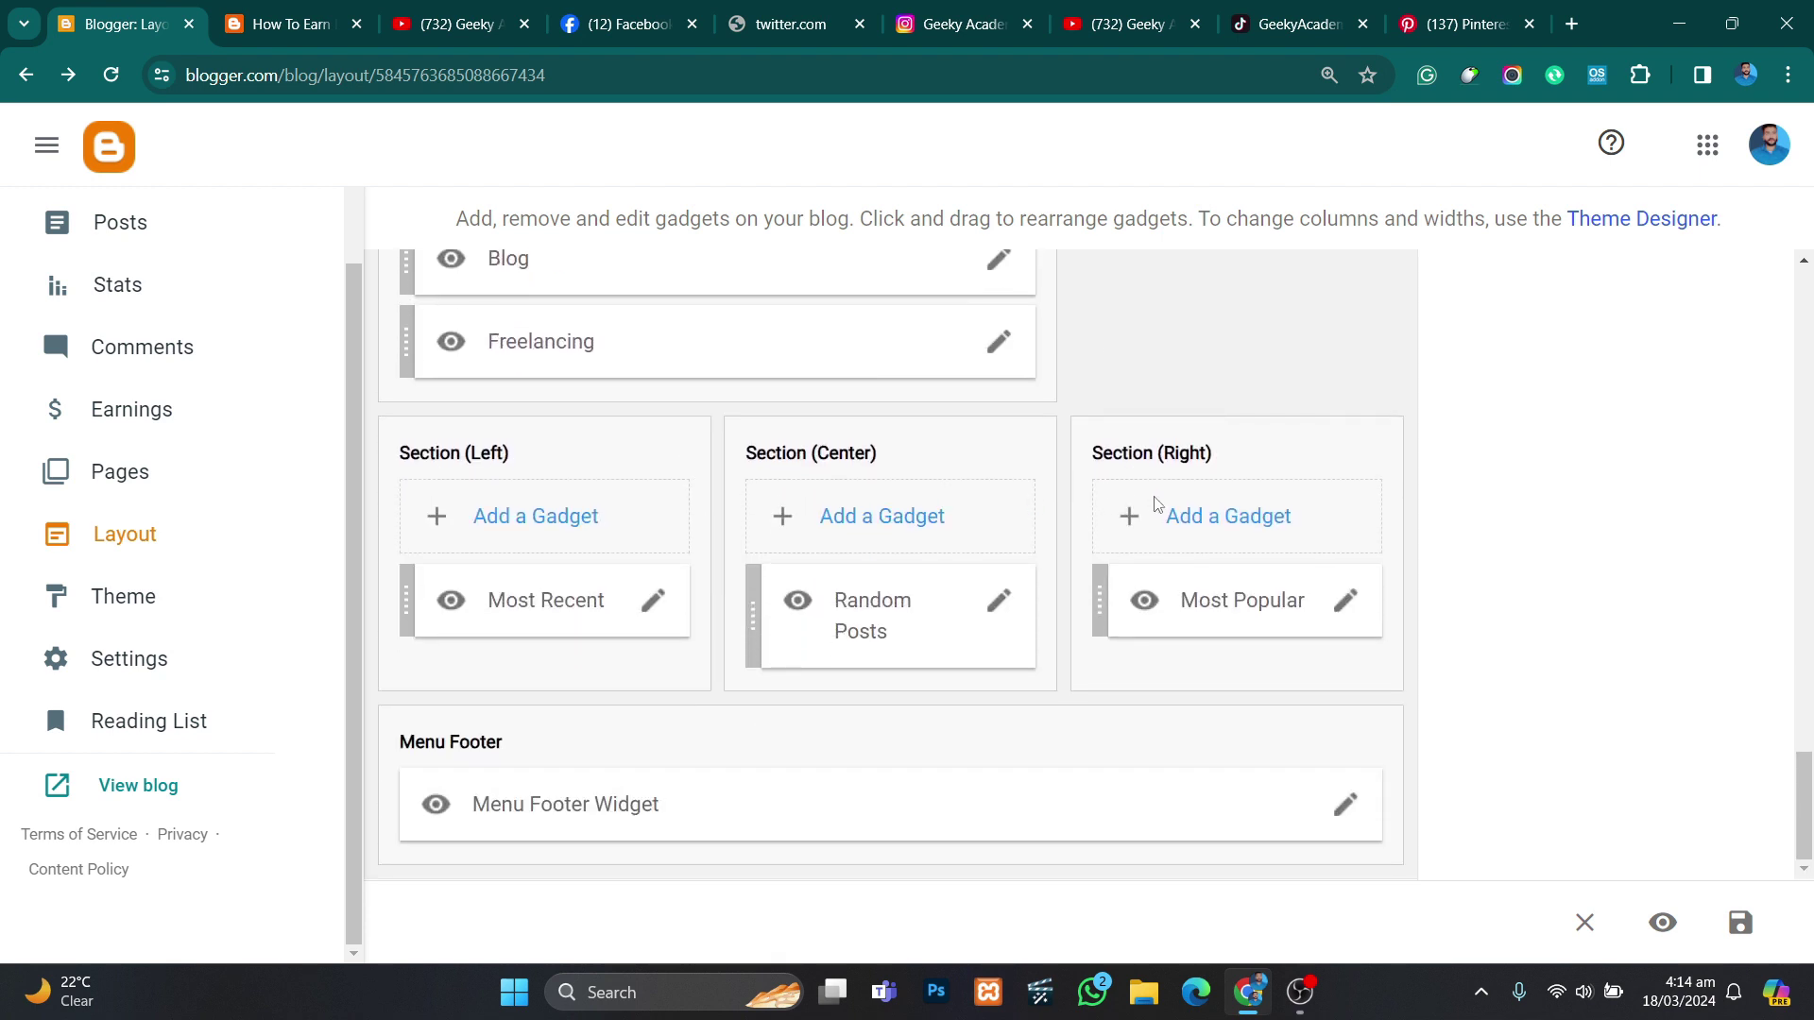
Step: Examine the Featured Post gadget's settings and selectable posts in Sidebar Right (B), and close them without saving
scroll(1203, 474, "up", 10)
scroll(1308, 425, "down", 1)
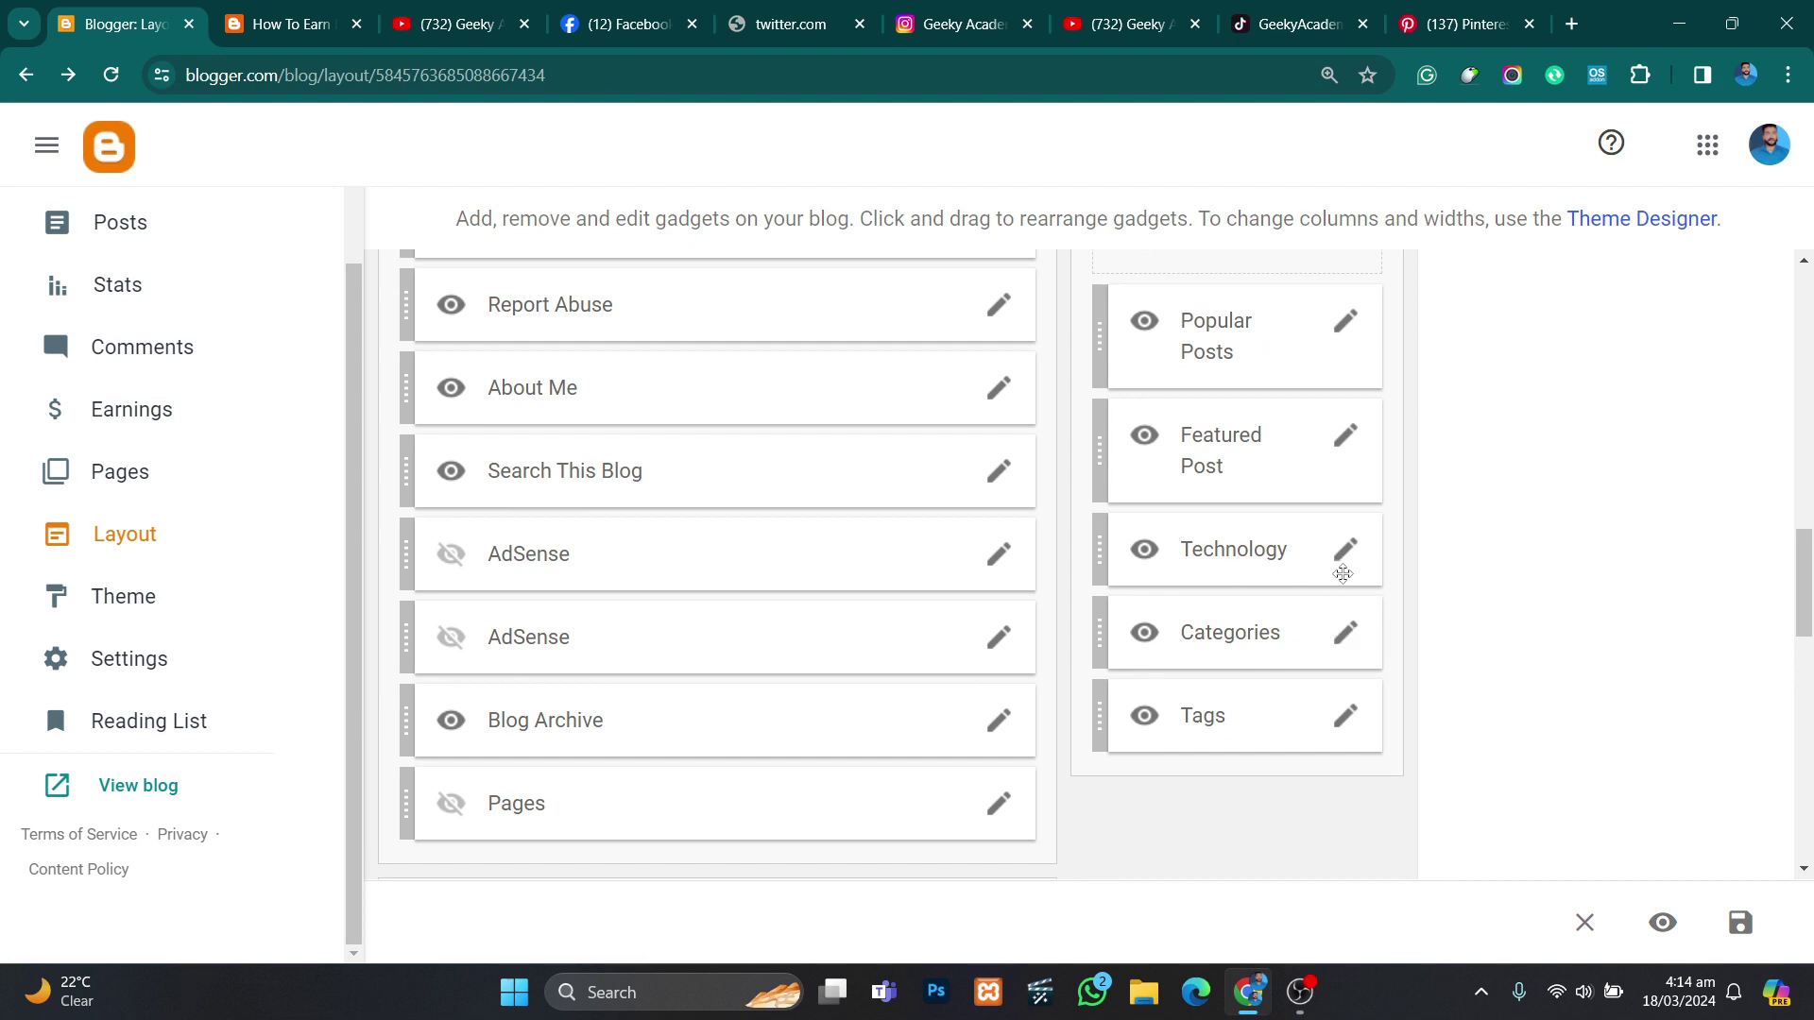
left_click(1344, 436)
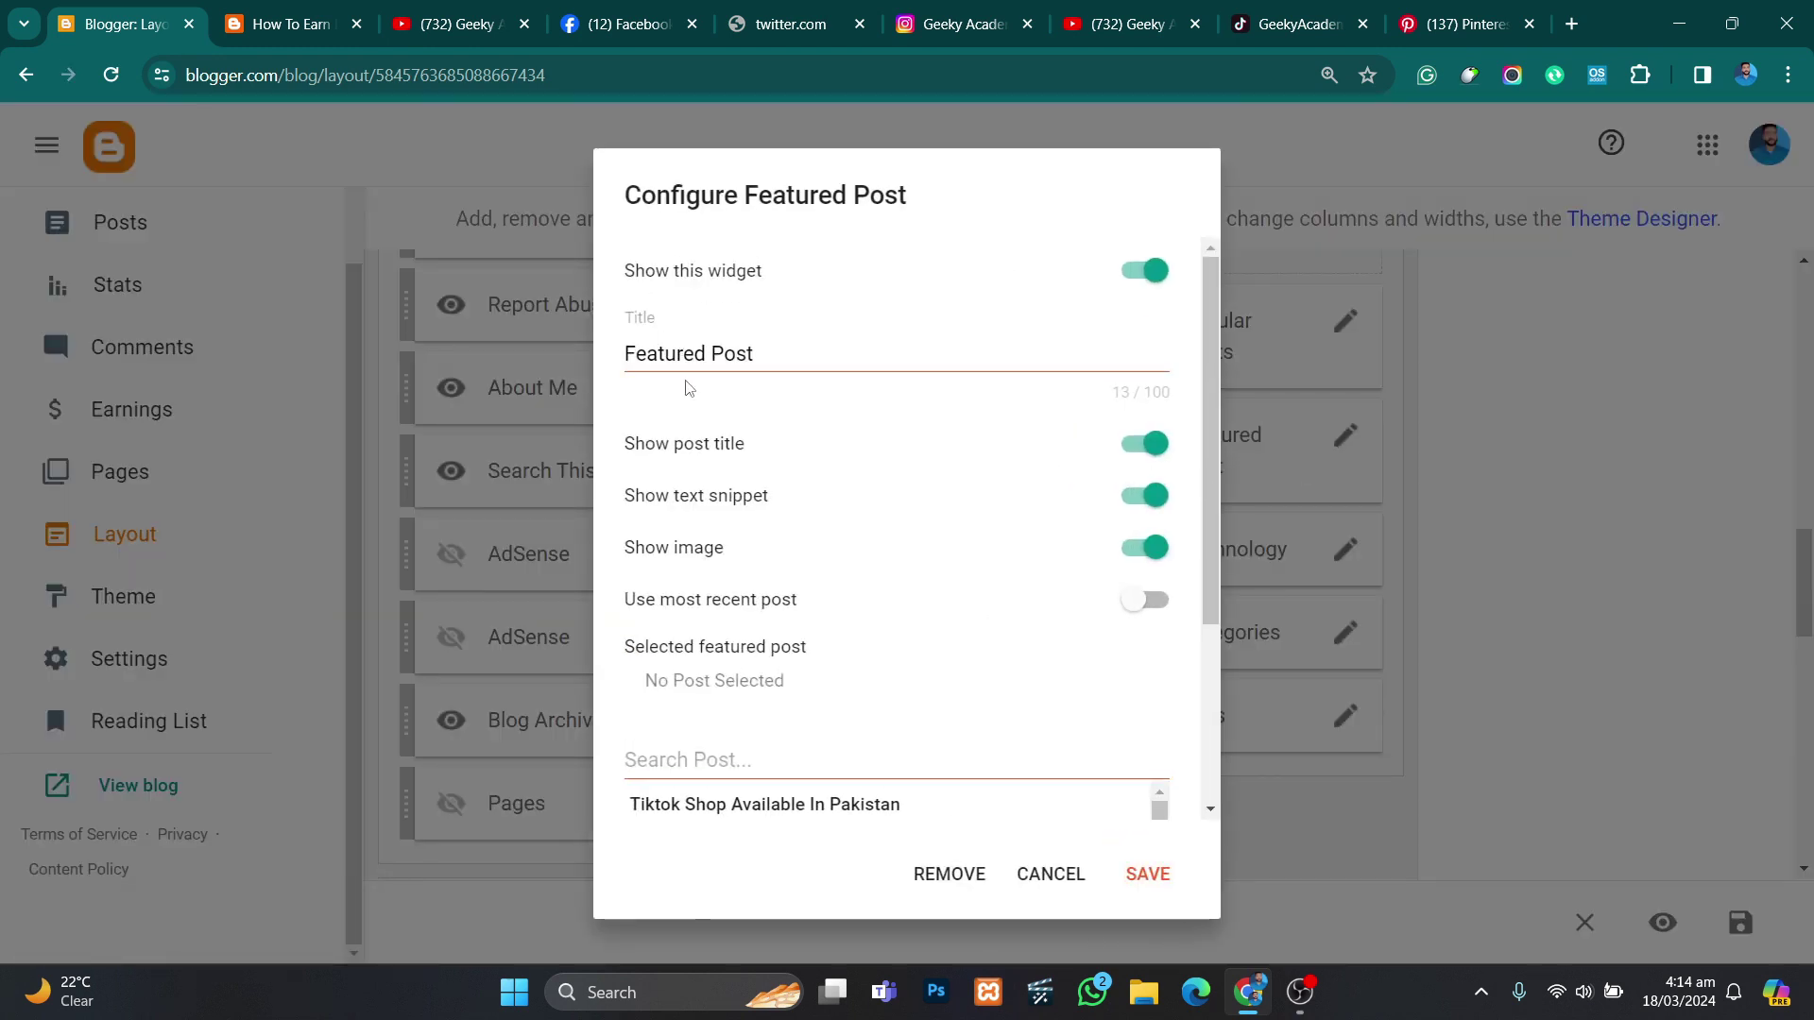
scroll(704, 431, "down", 1)
scroll(711, 435, "down", 1)
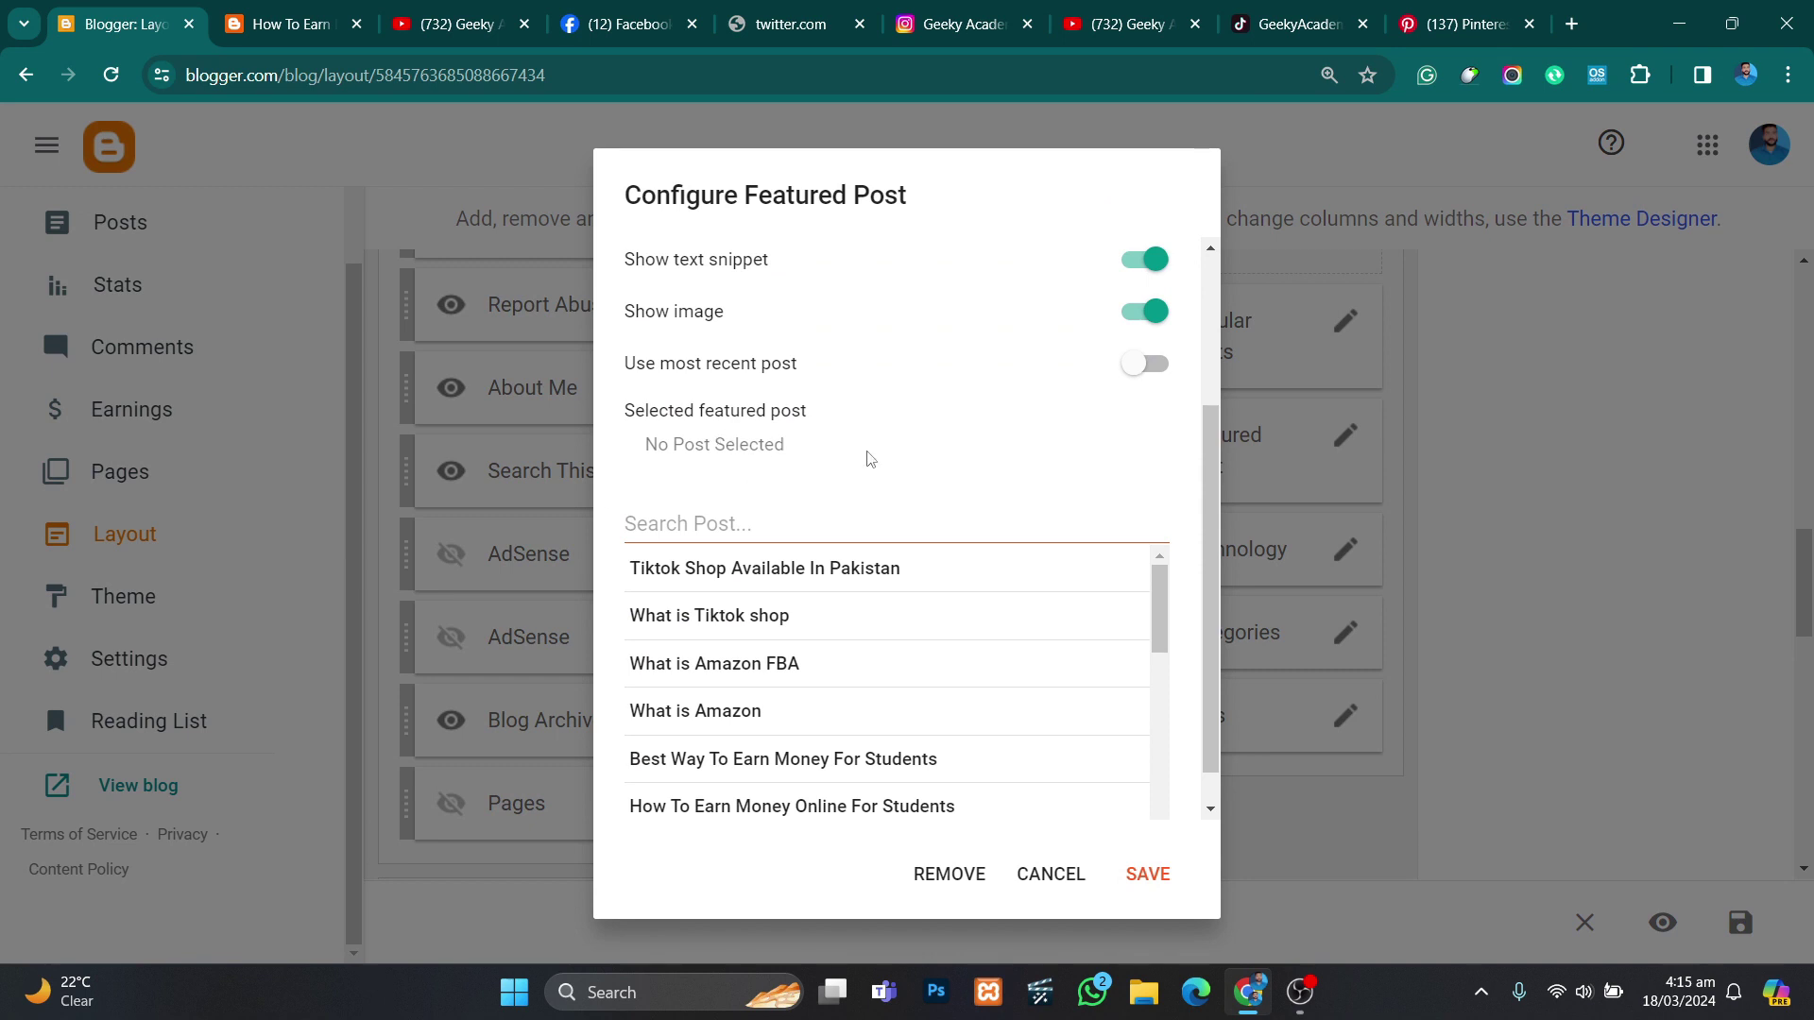
scroll(868, 455, "up", 2)
scroll(806, 417, "down", 3)
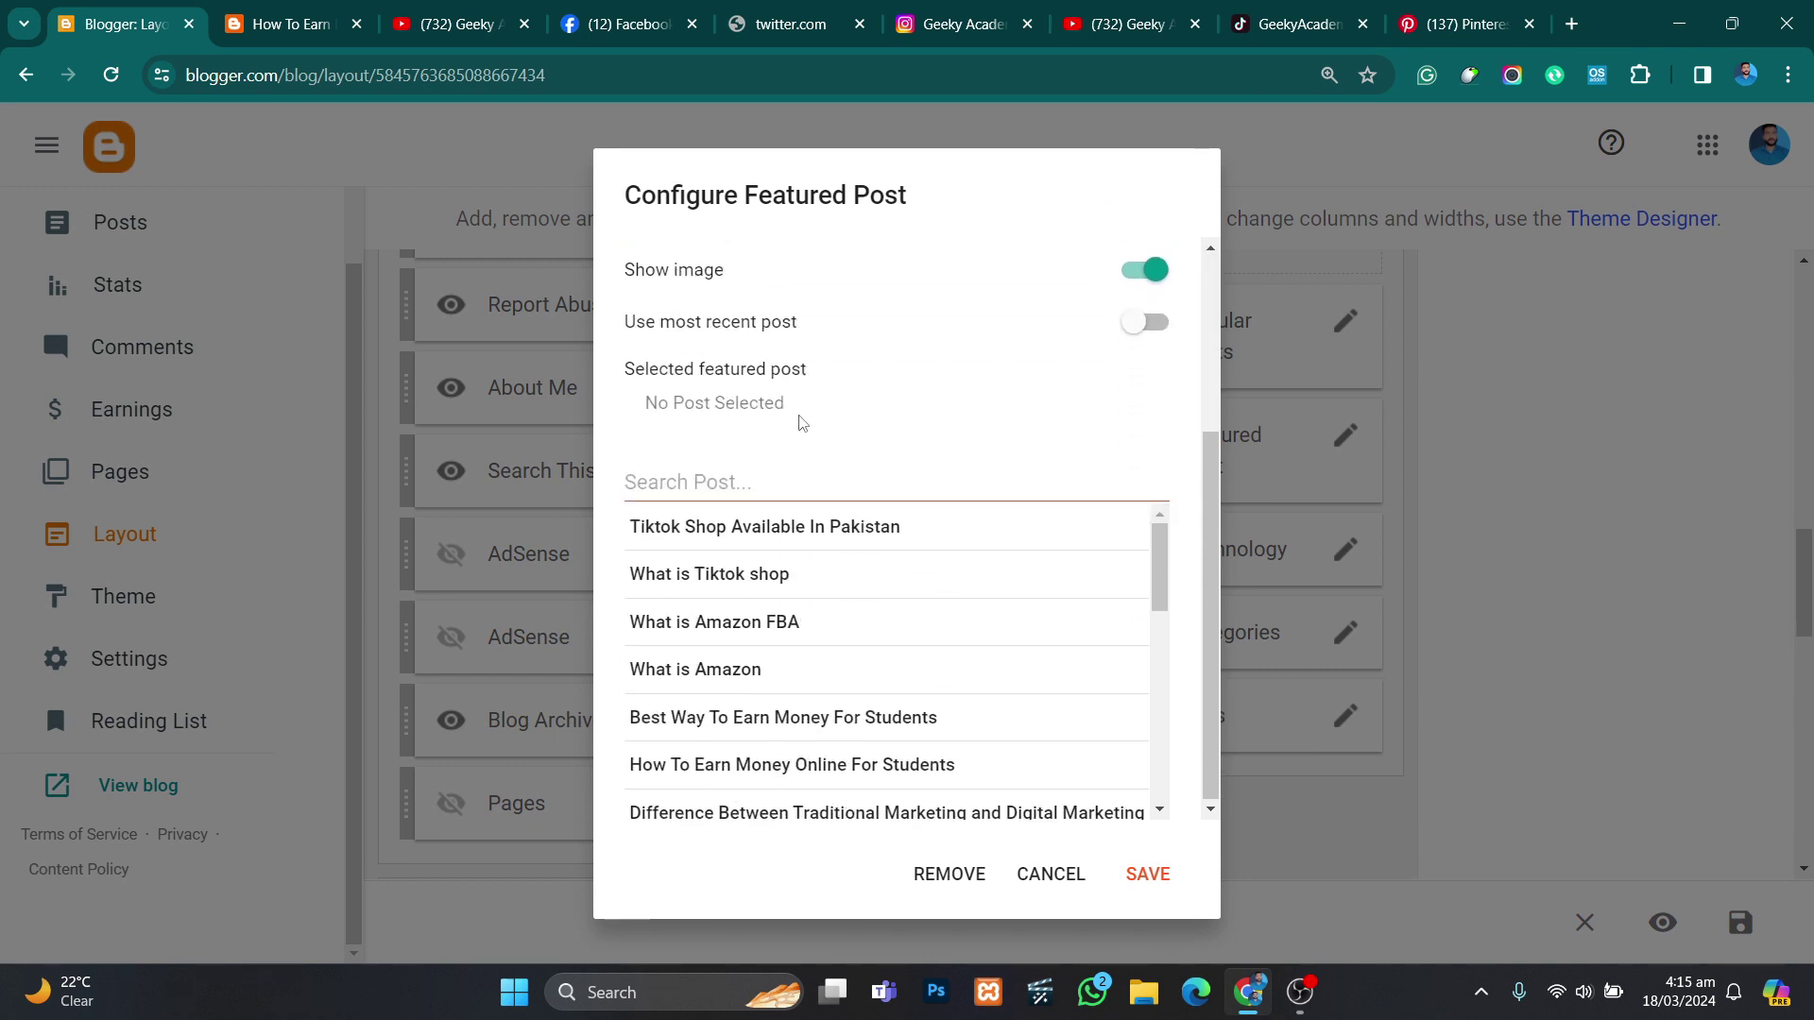
scroll(846, 709, "down", 1)
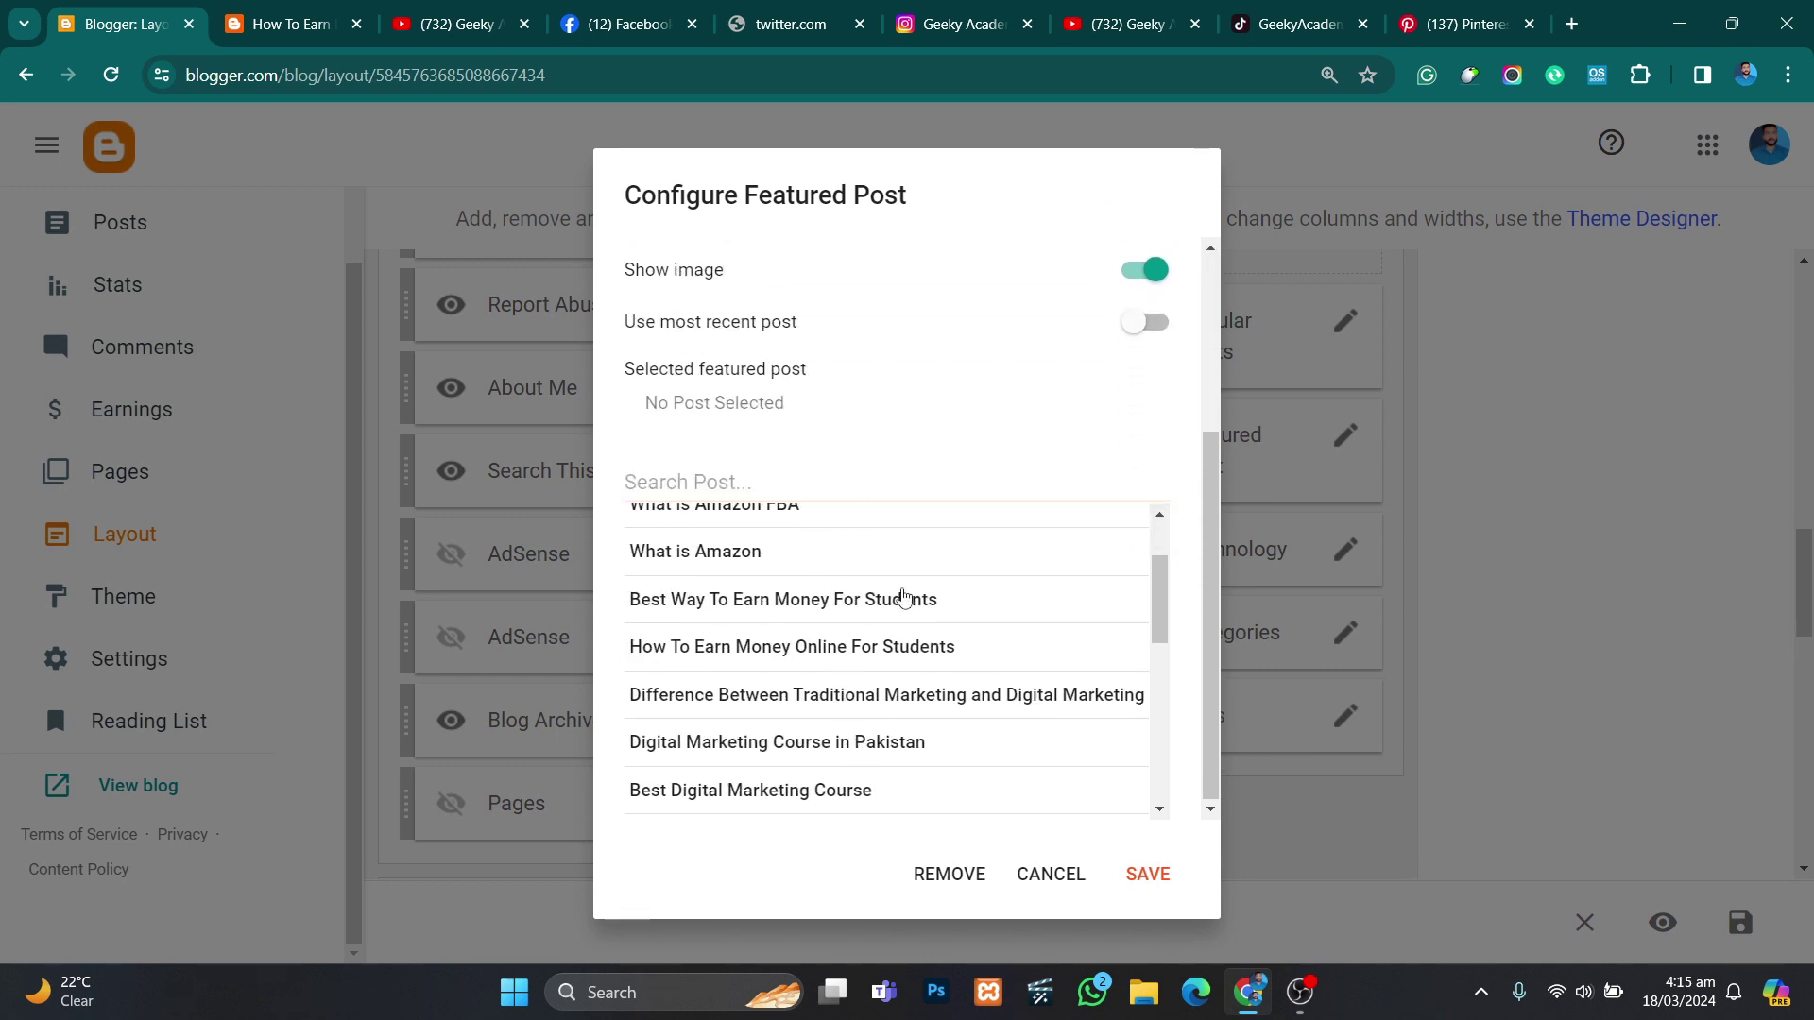
scroll(886, 608, "up", 1)
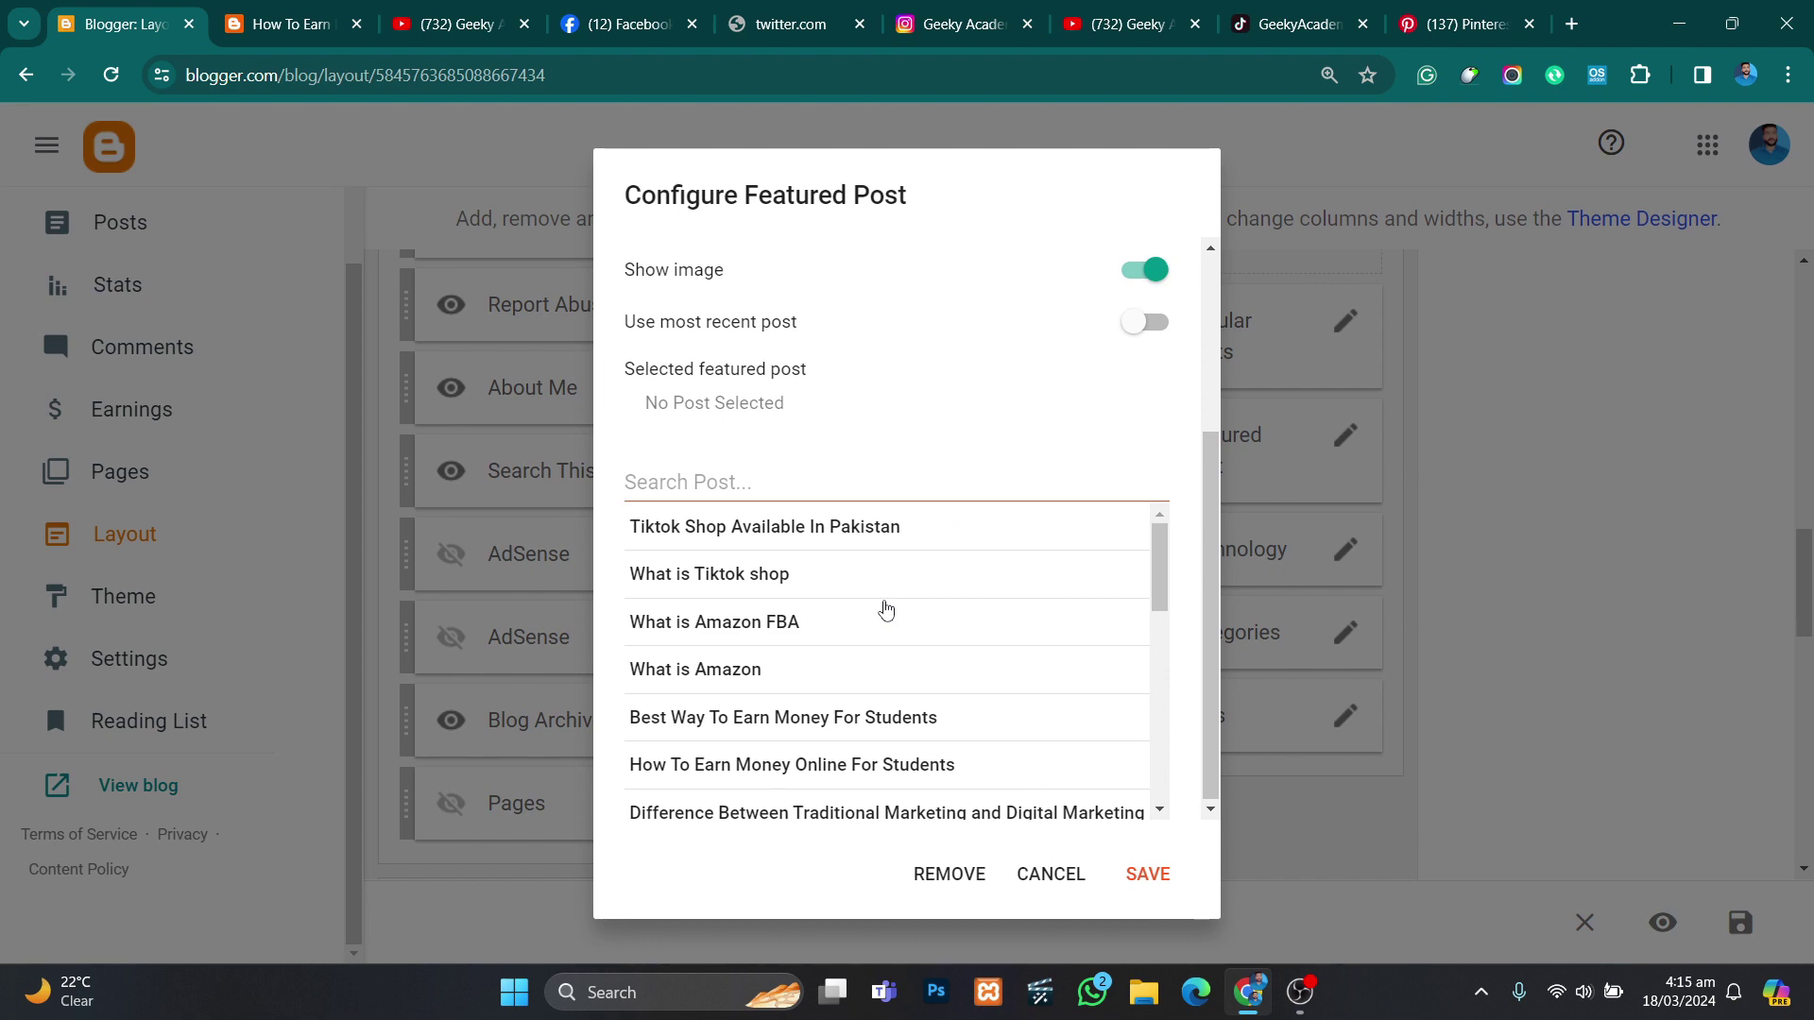
left_click(1059, 873)
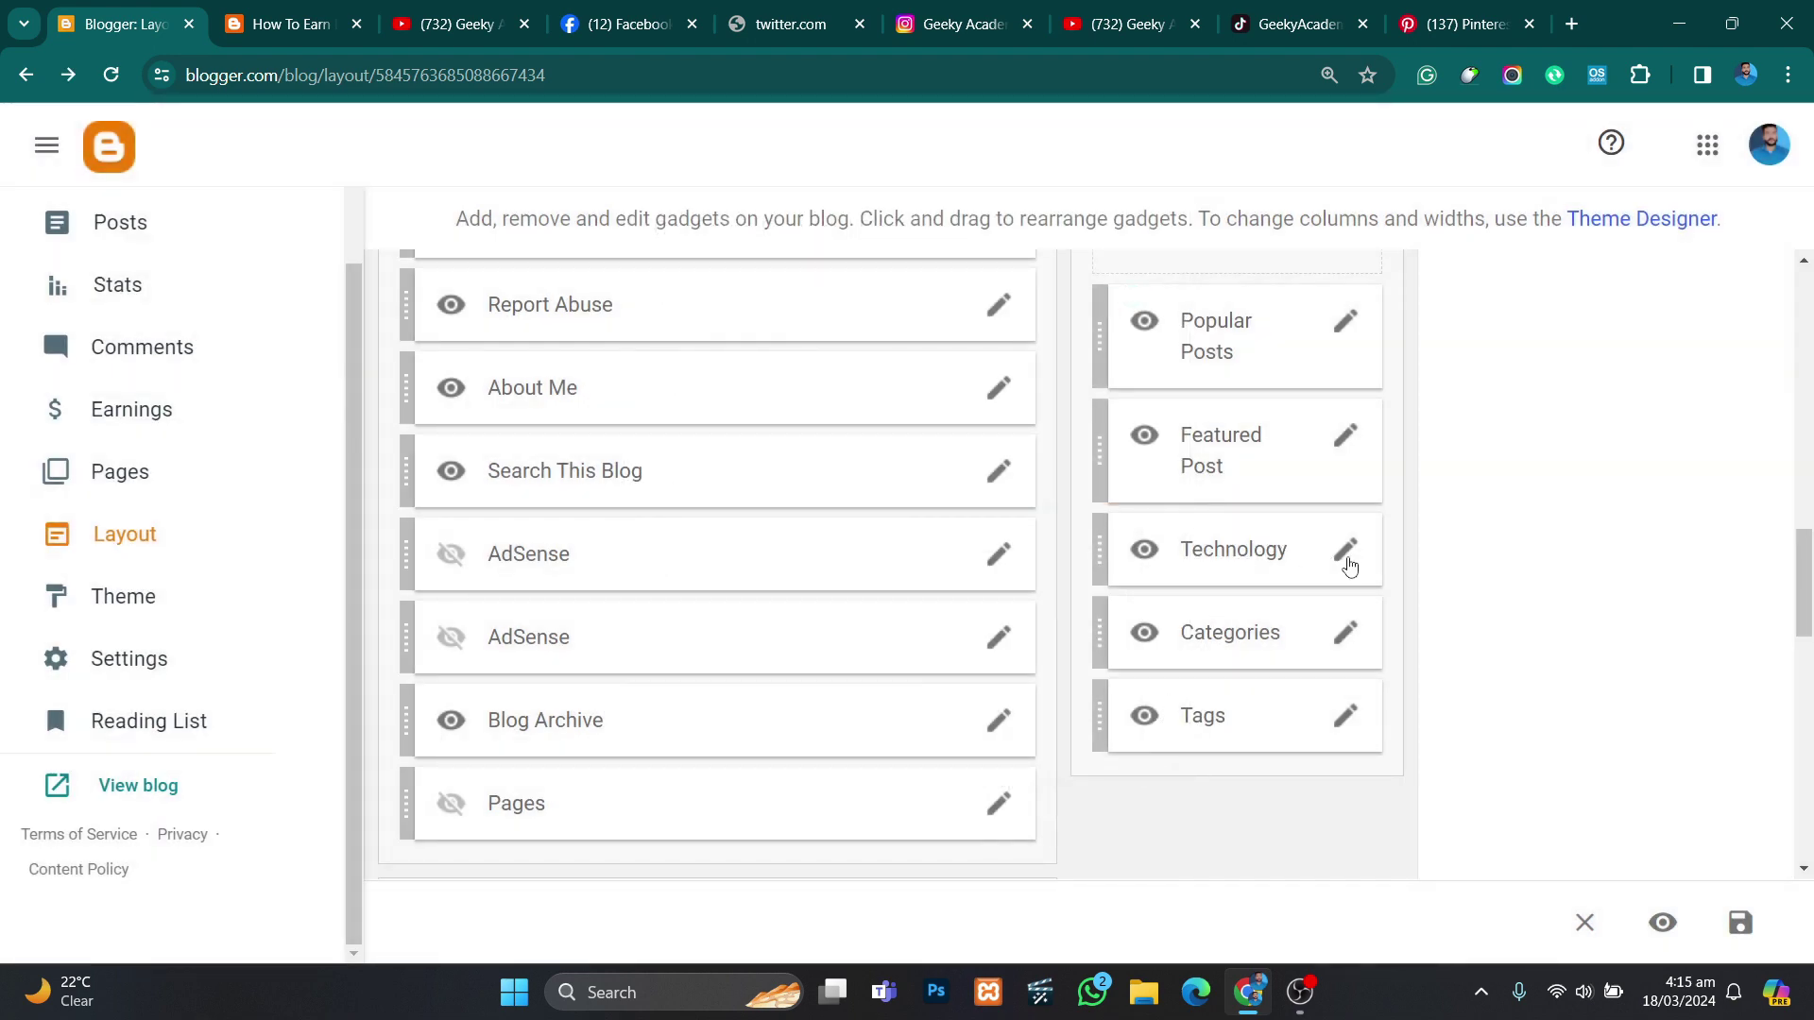
Step: Open the Technology gadget in Sidebar Right (B), copy the Freelancing label from the blog's label page address and return to the gadget
left_click(1345, 552)
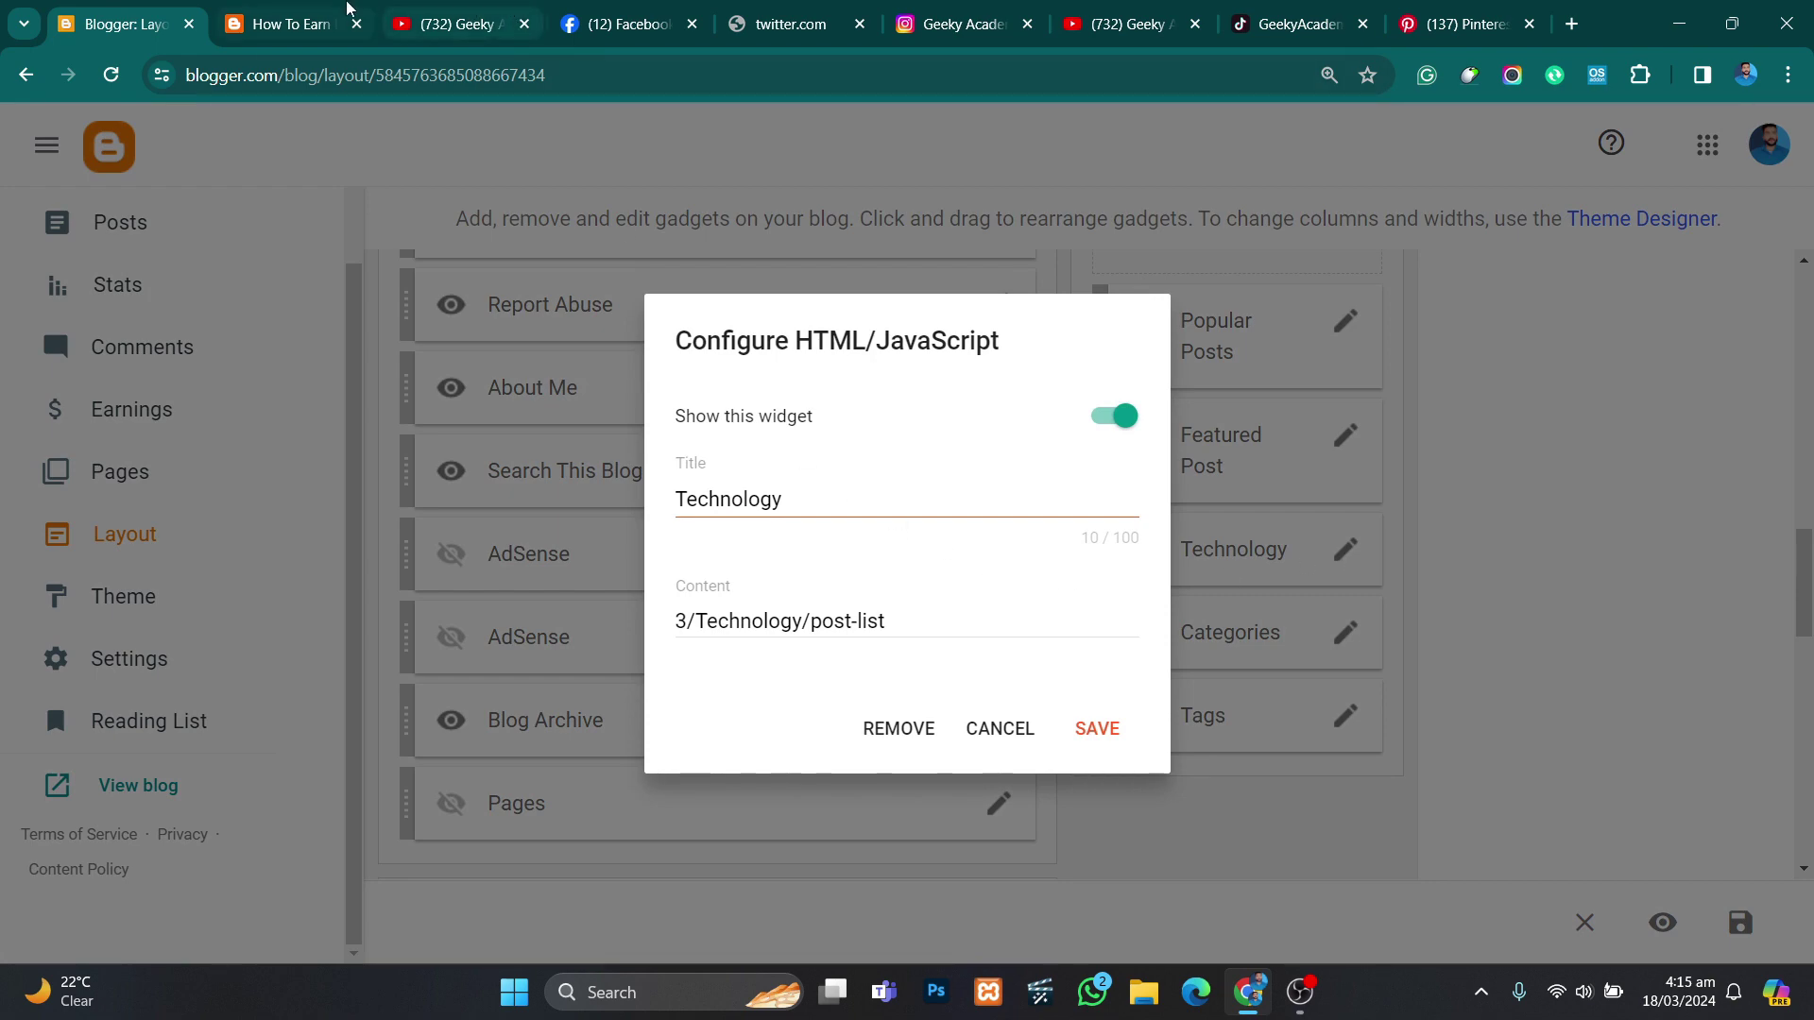
left_click(312, 12)
scroll(1375, 781, "down", 5)
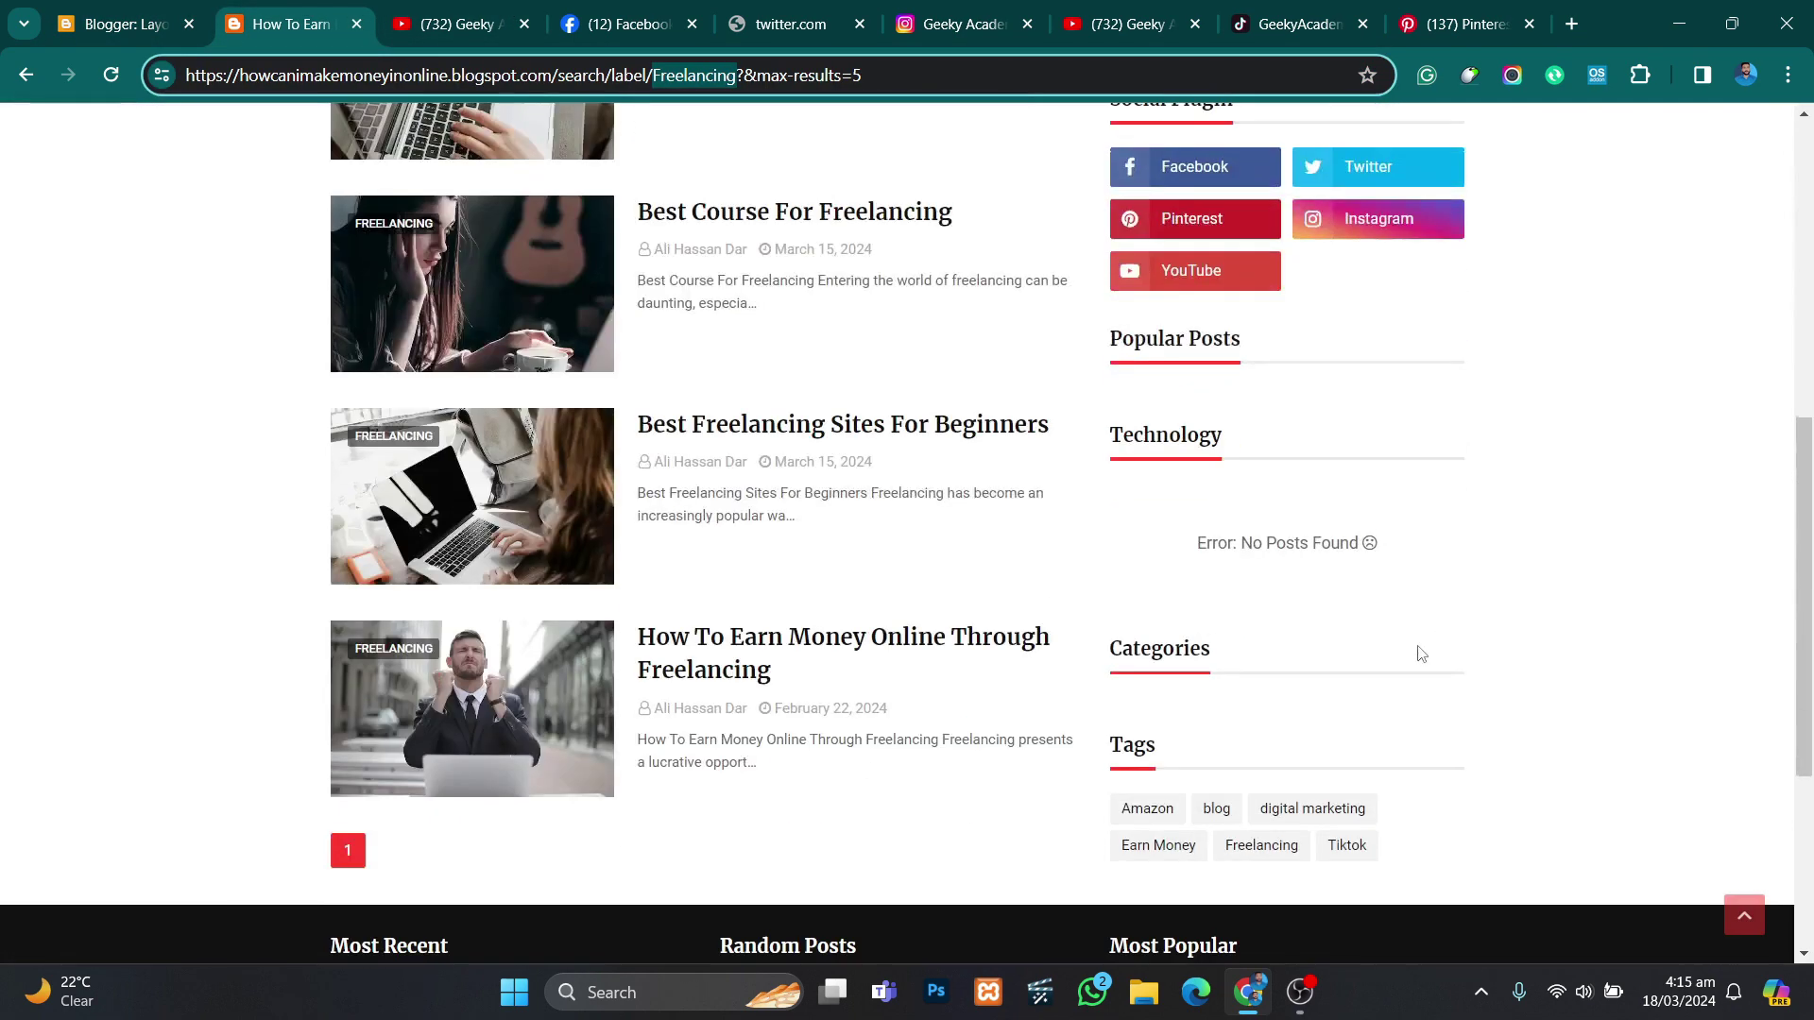
left_click(1243, 741)
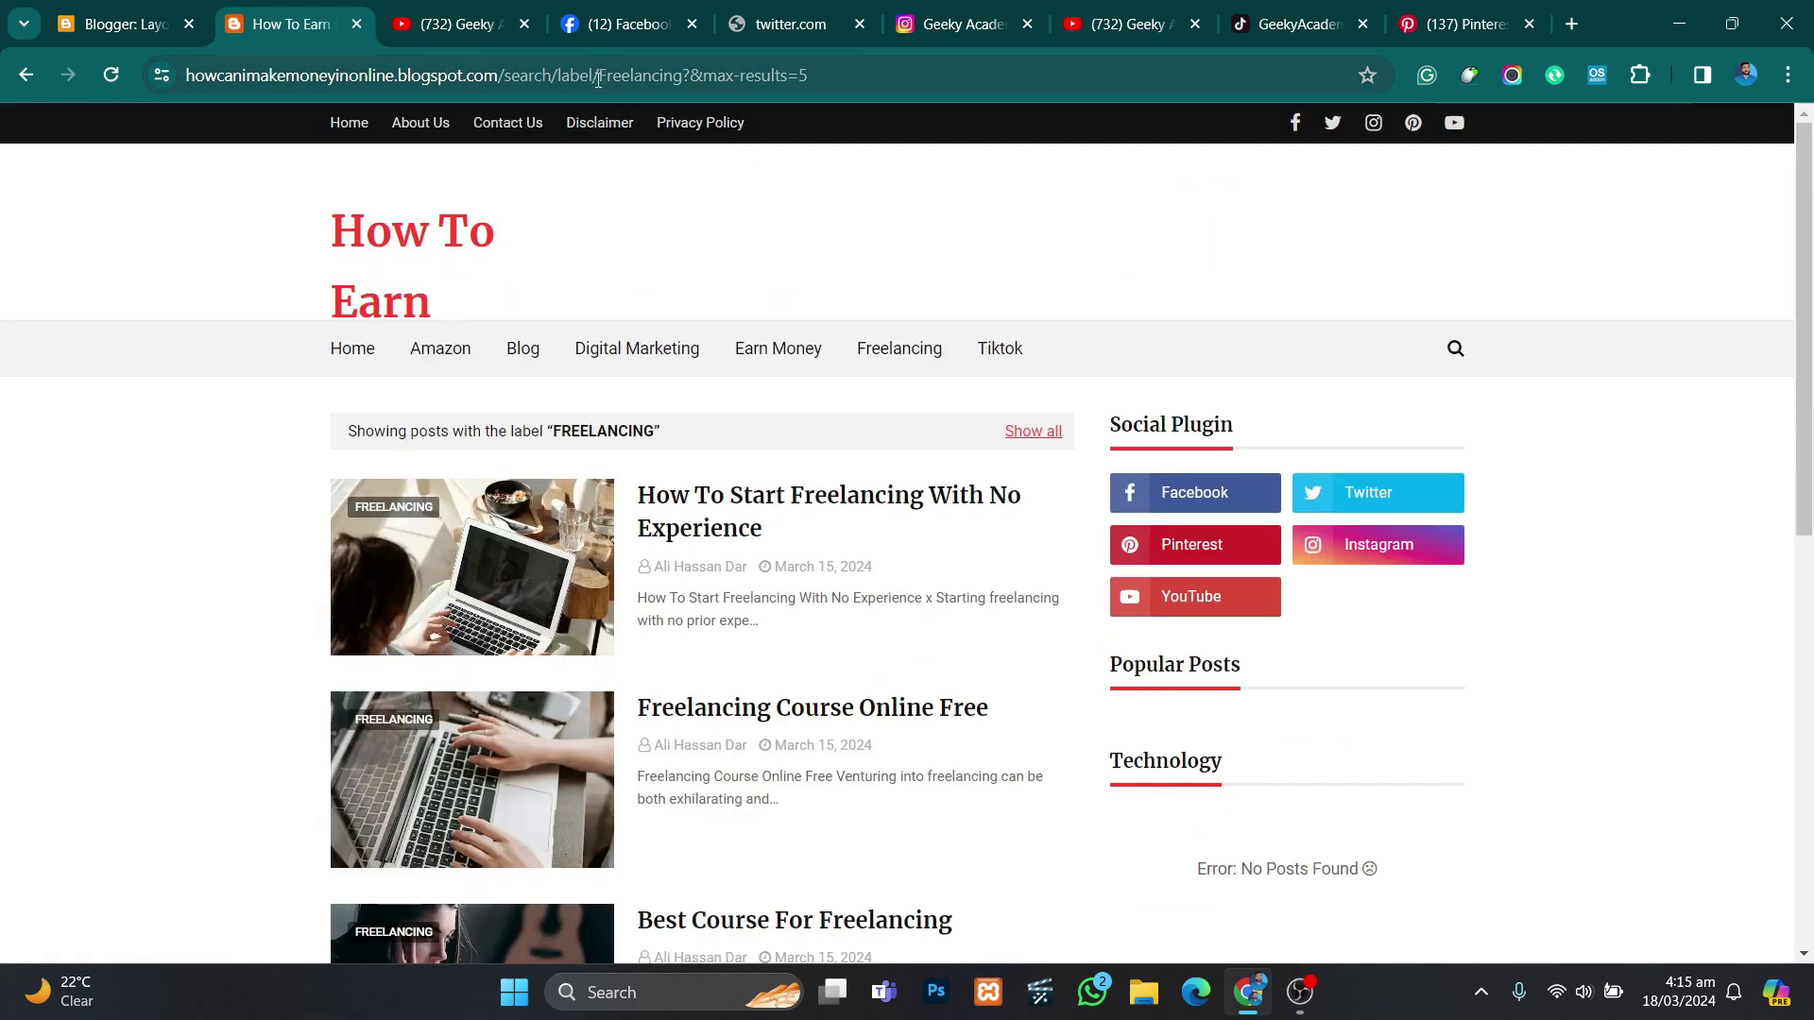
left_click(631, 76)
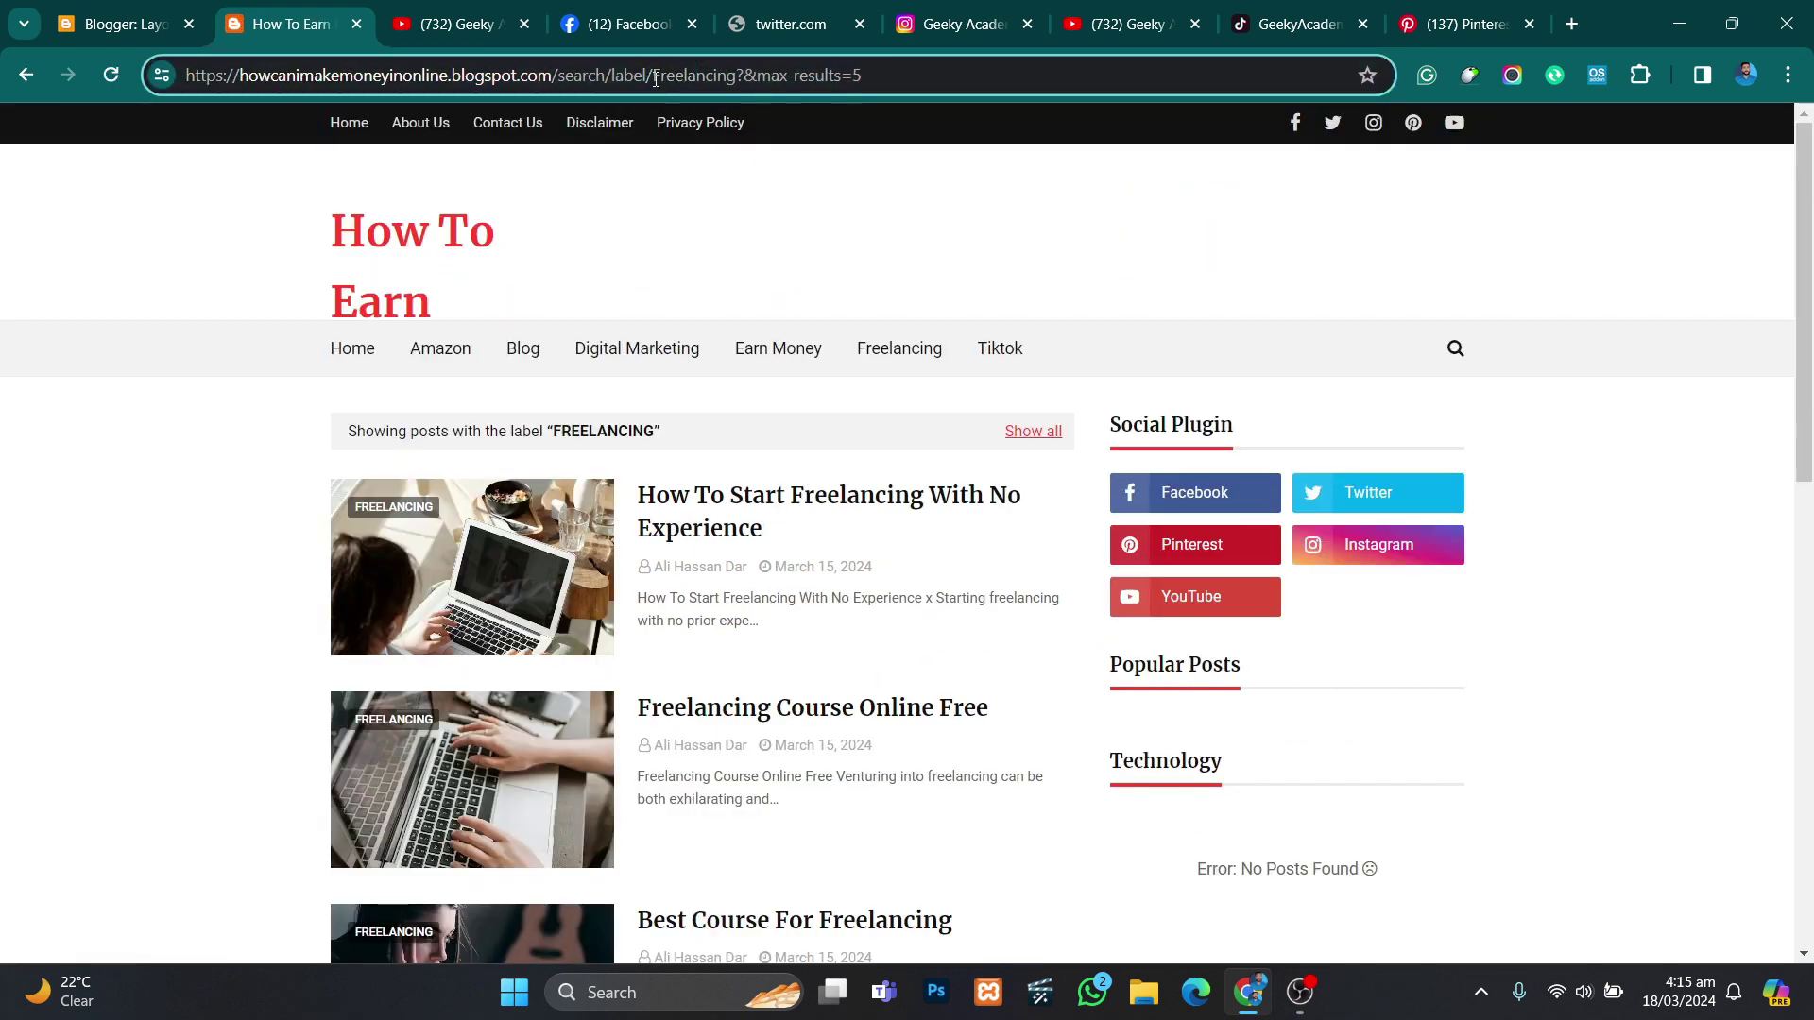
left_click_drag(655, 79, 747, 81)
key("ctrl+c")
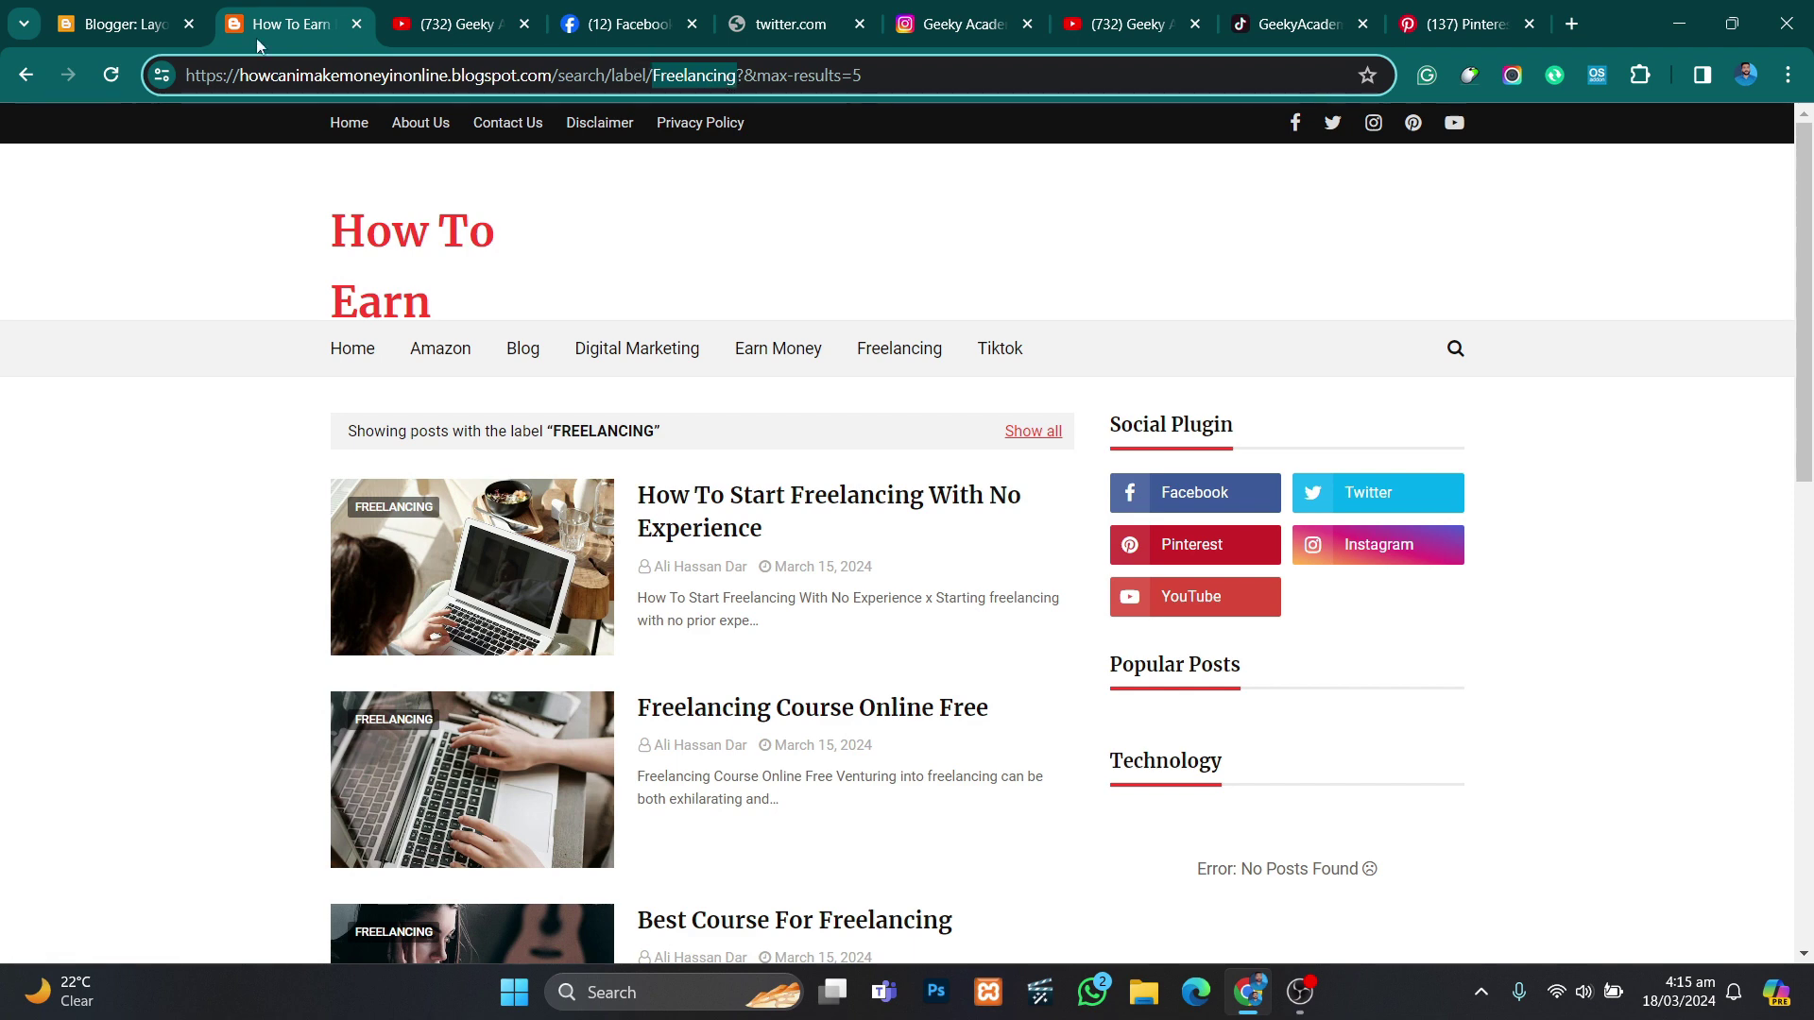
left_click(150, 26)
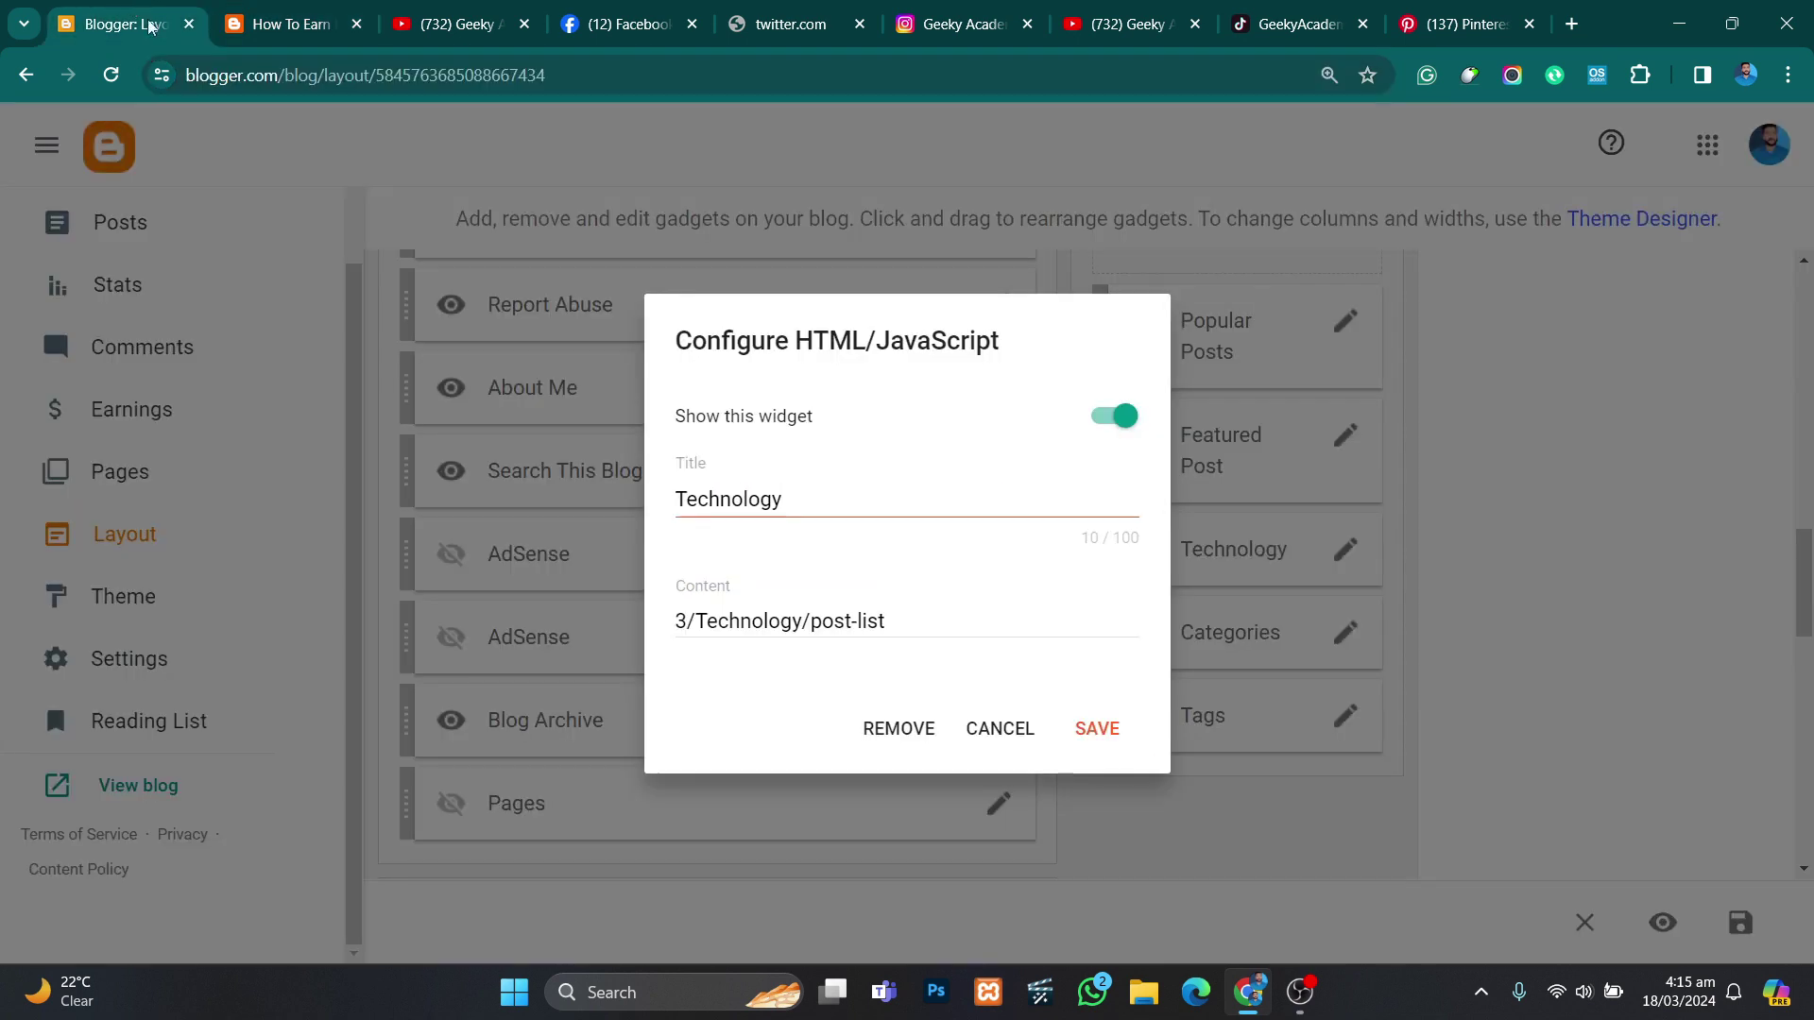
Step: Set the sidebar Technology gadget's title to Freelancing and its content to 3/Freelancing/post-list, and save it
double_click(801, 504)
key("ctrl+v")
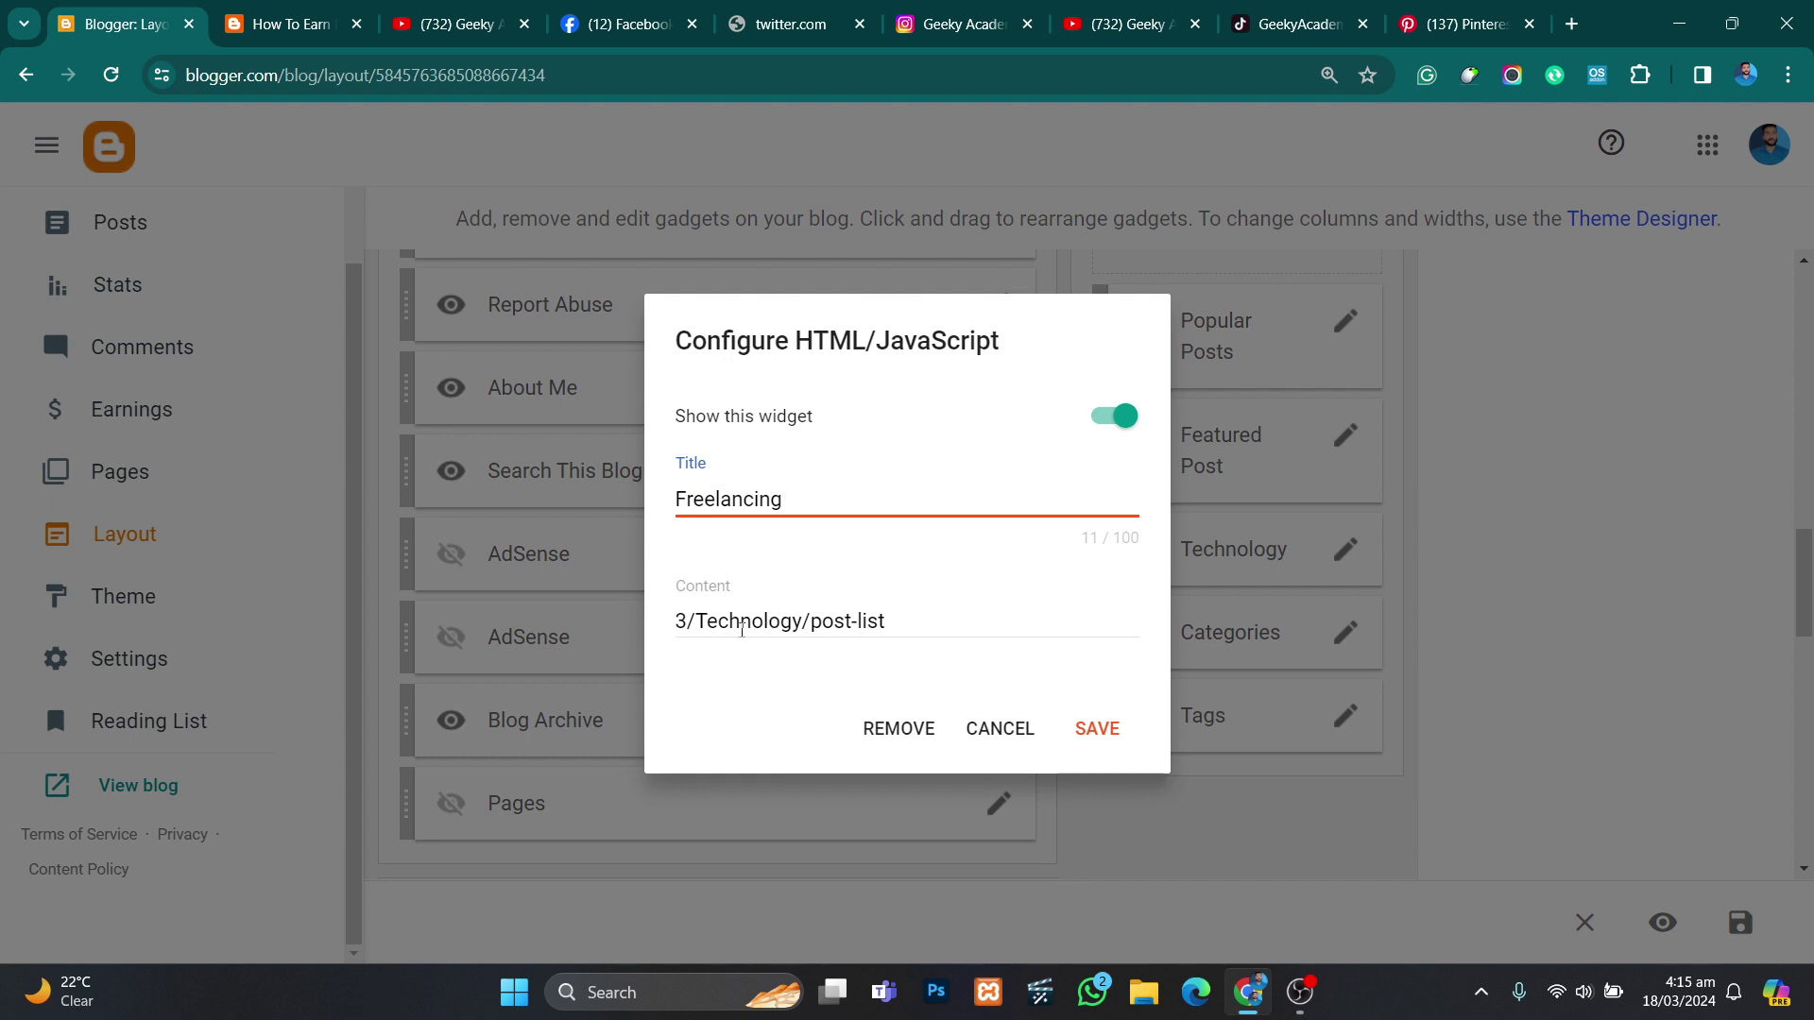
left_click_drag(700, 618, 791, 628)
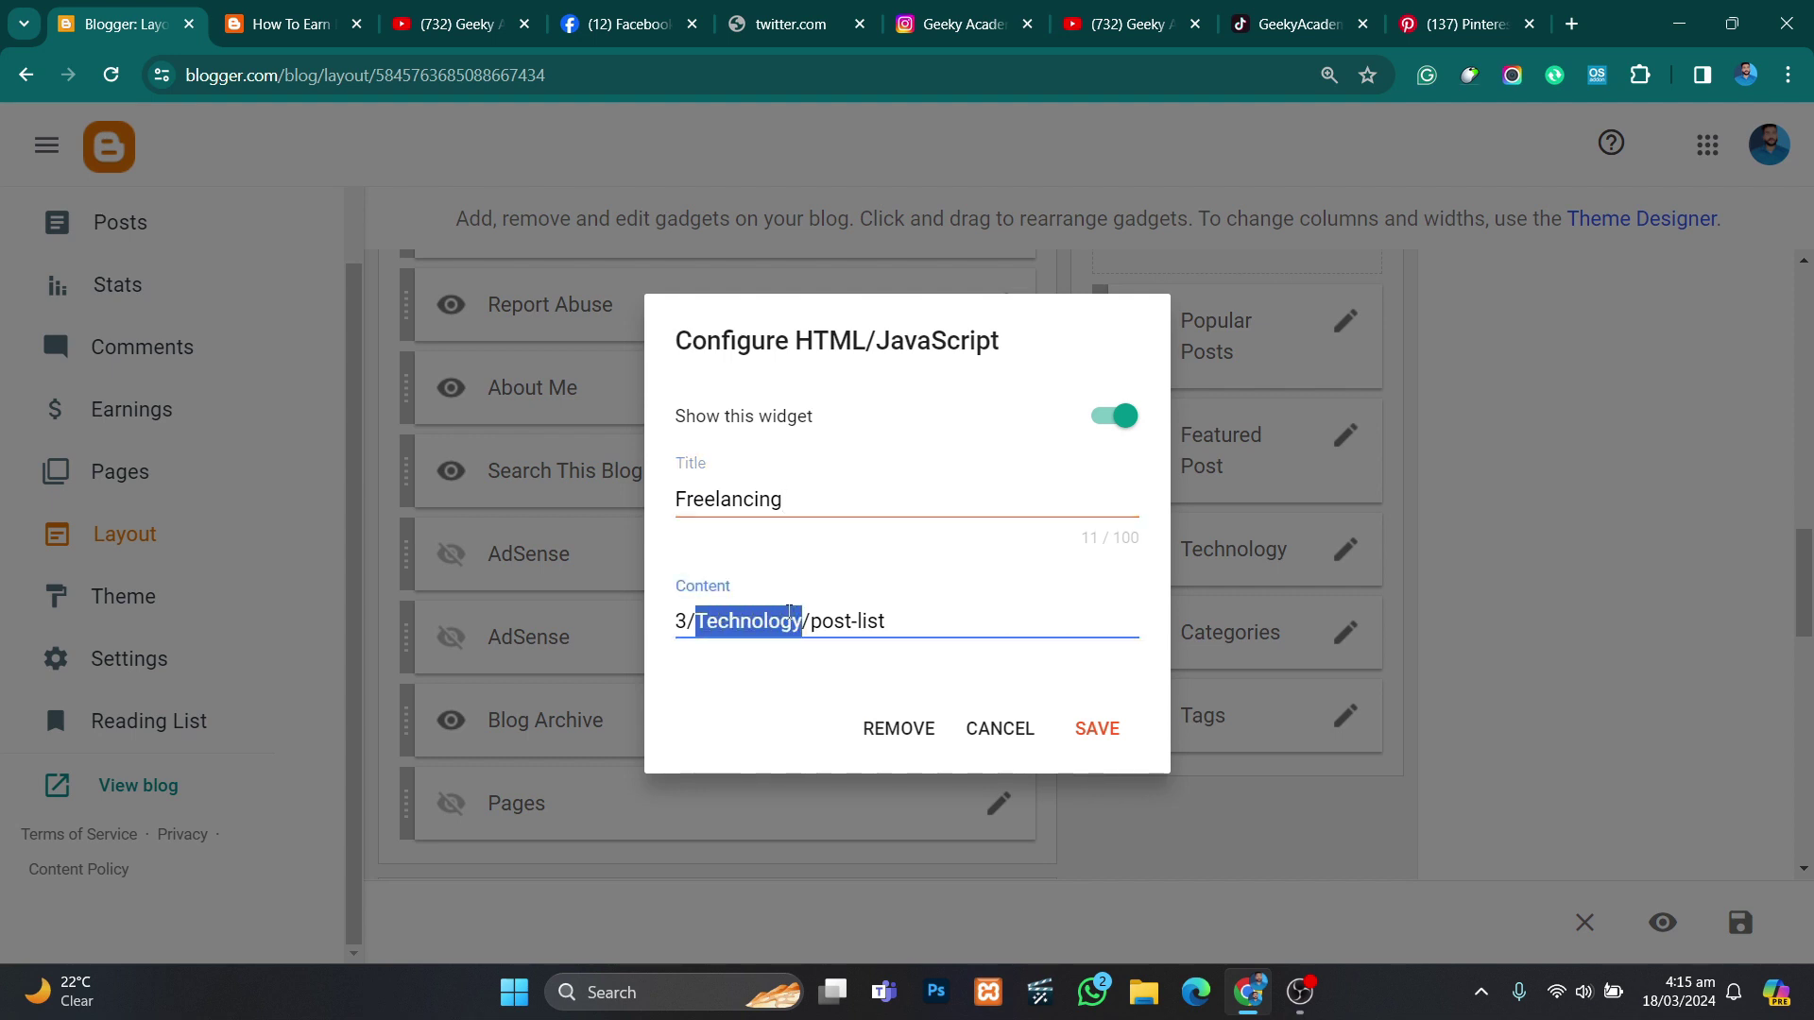
key("BackSpace")
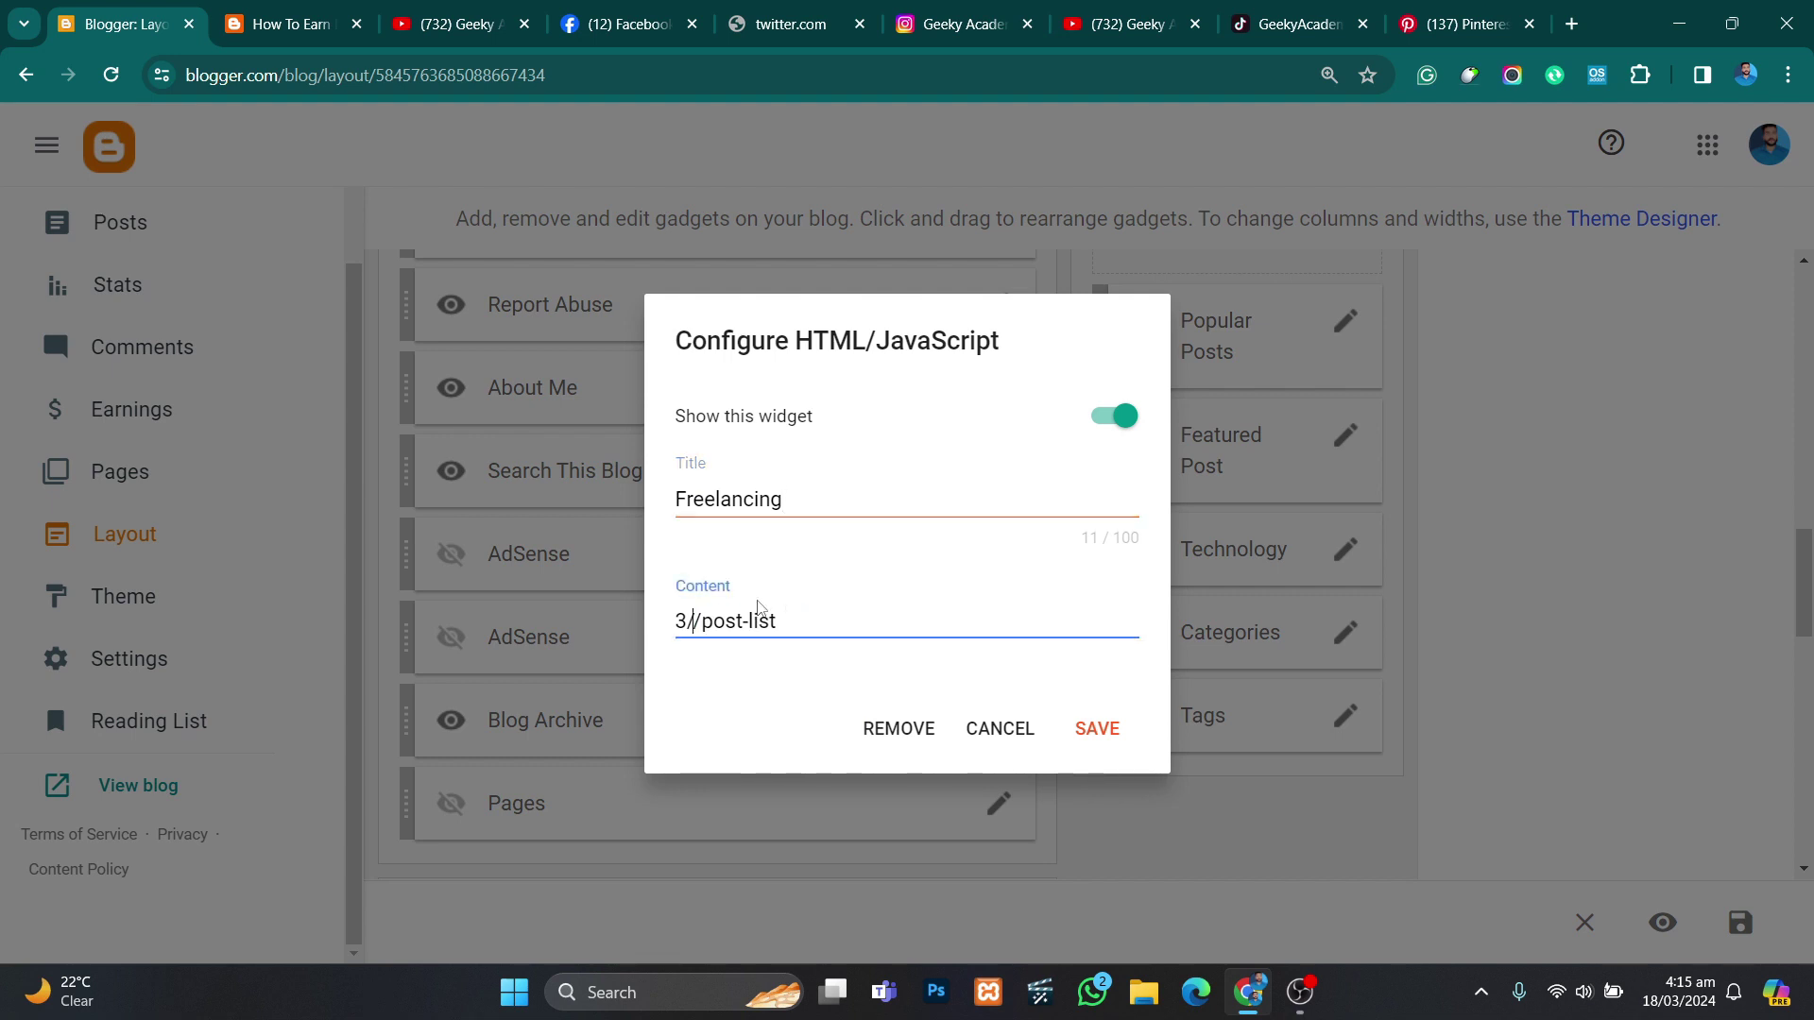
key("ctrl+v")
left_click(1096, 735)
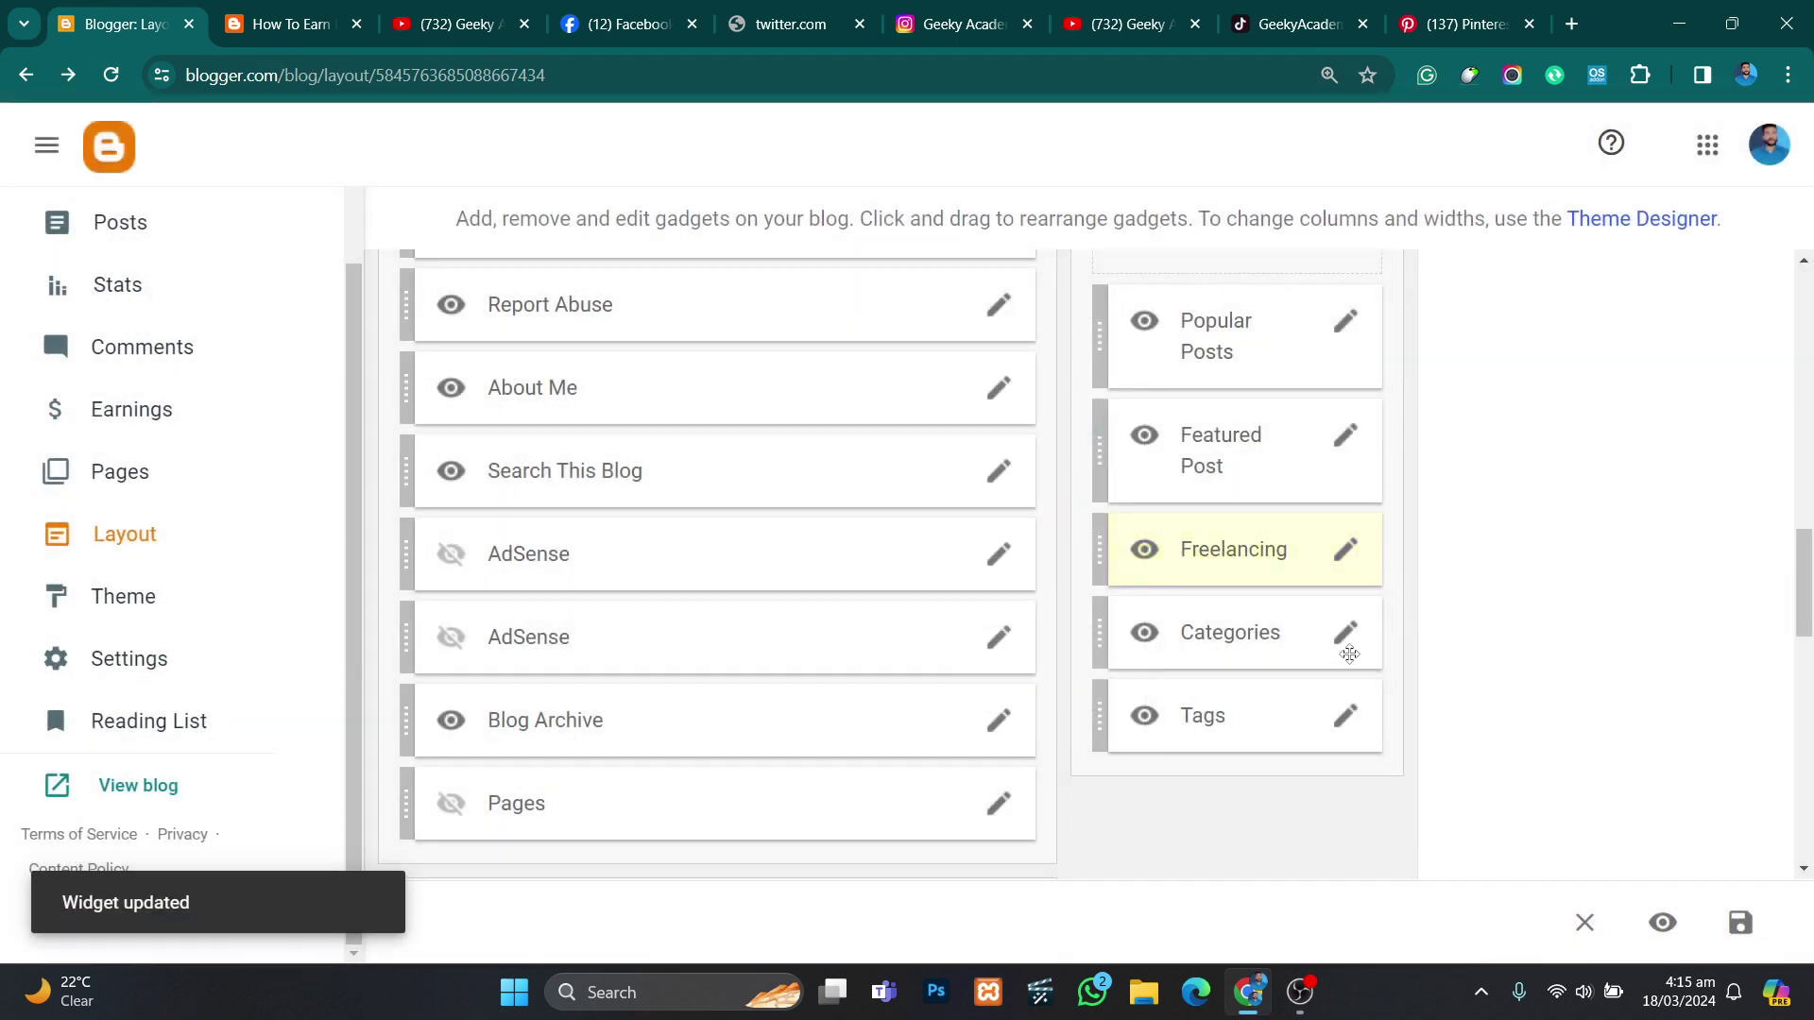
Step: Remove the Categories gadget from Sidebar Right (B) and confirm the removal
left_click(1352, 650)
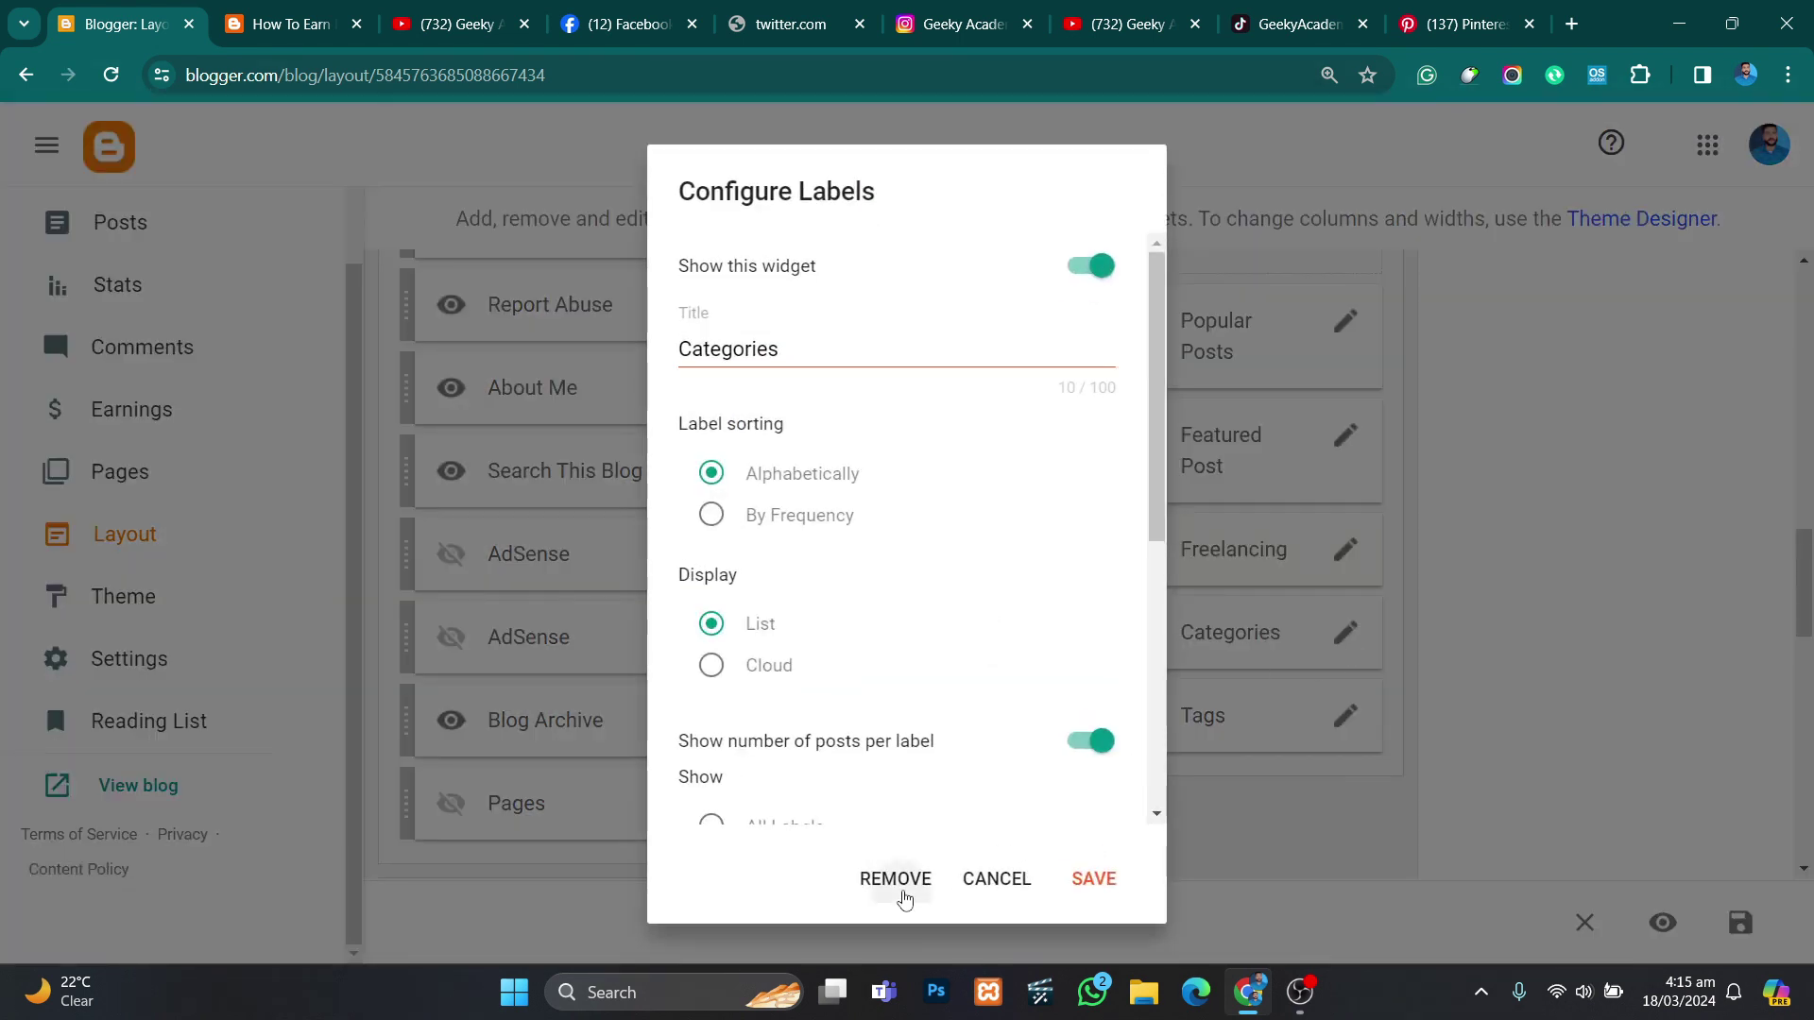
left_click(898, 879)
left_click(1080, 606)
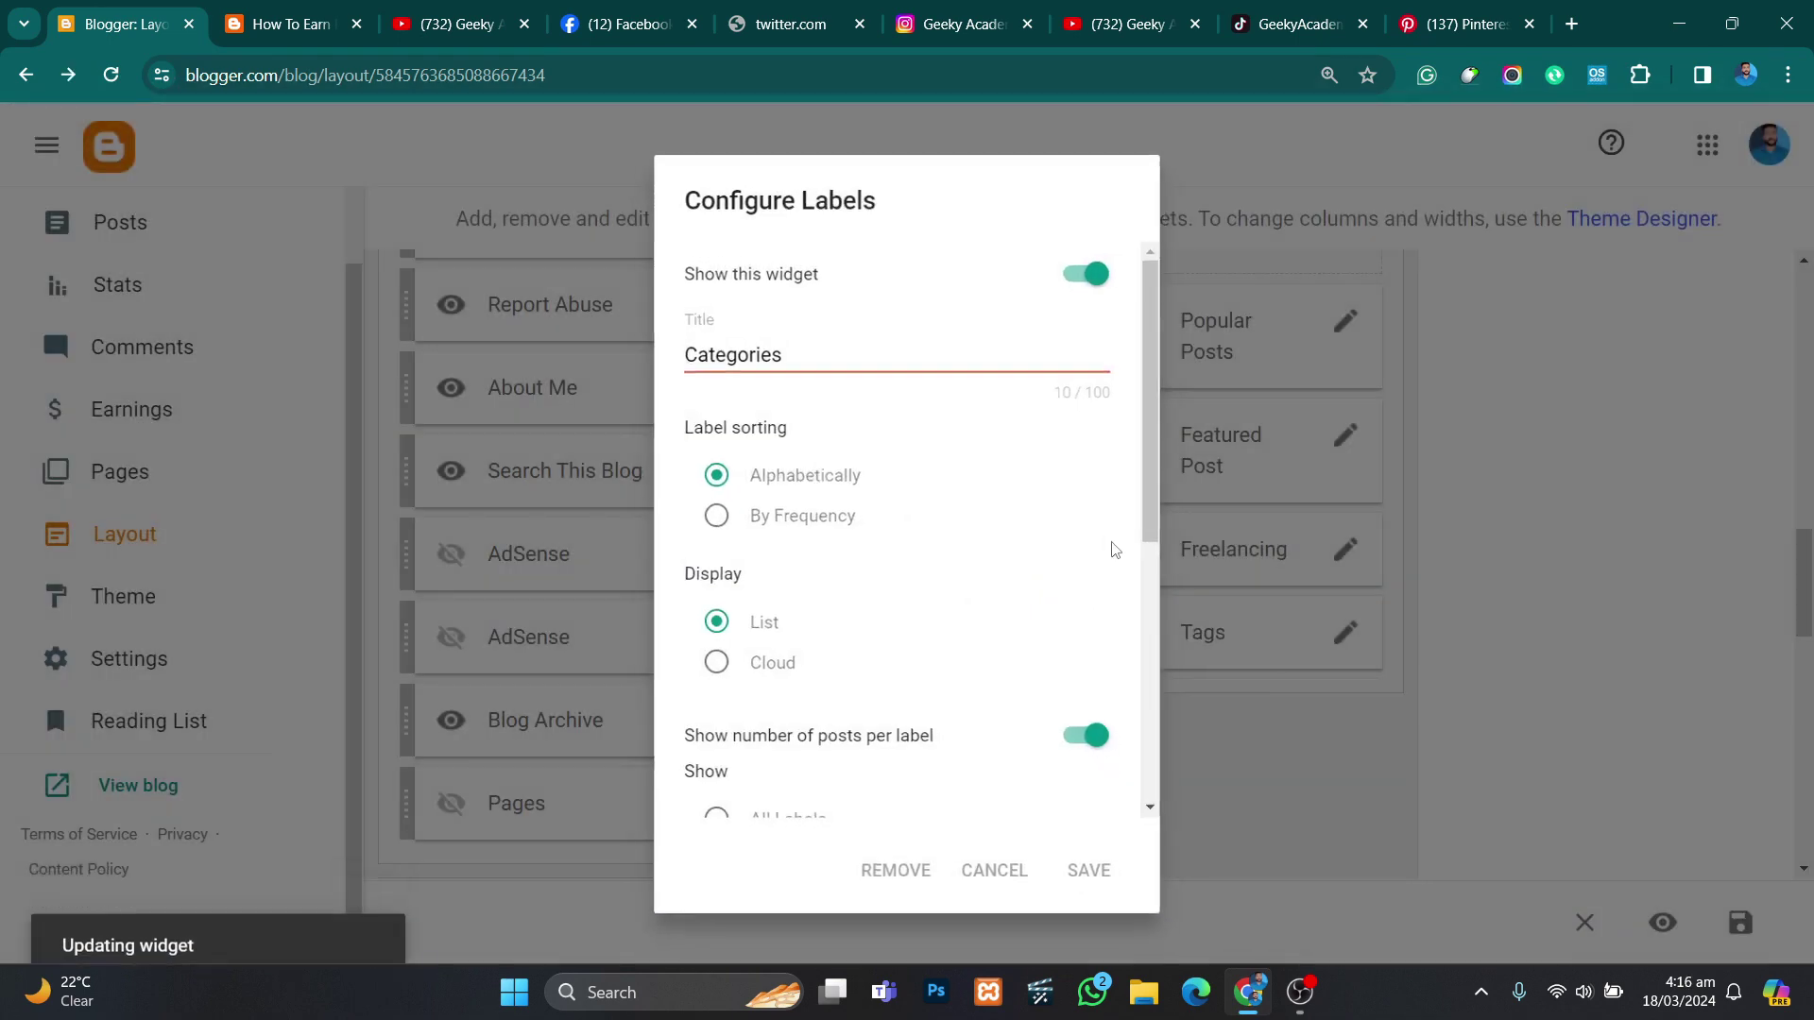
scroll(1091, 643, "down", 3)
scroll(1091, 652, "up", 12)
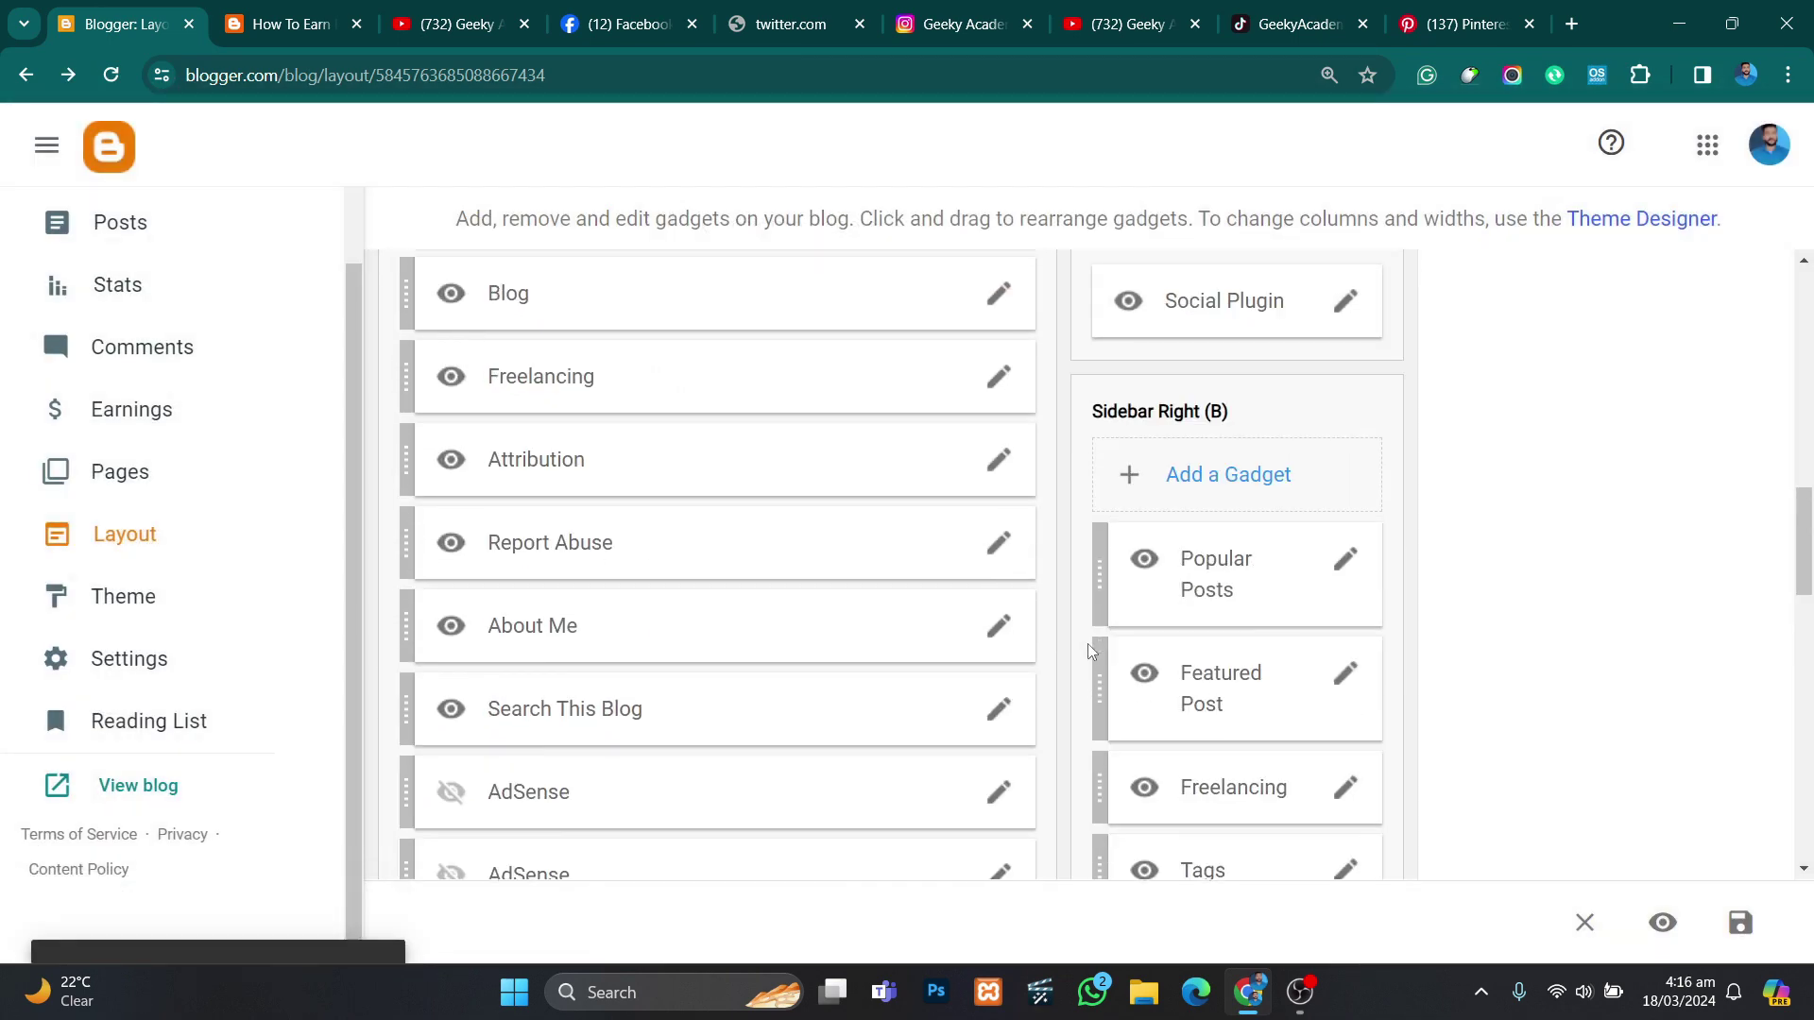
scroll(1088, 650, "up", 4)
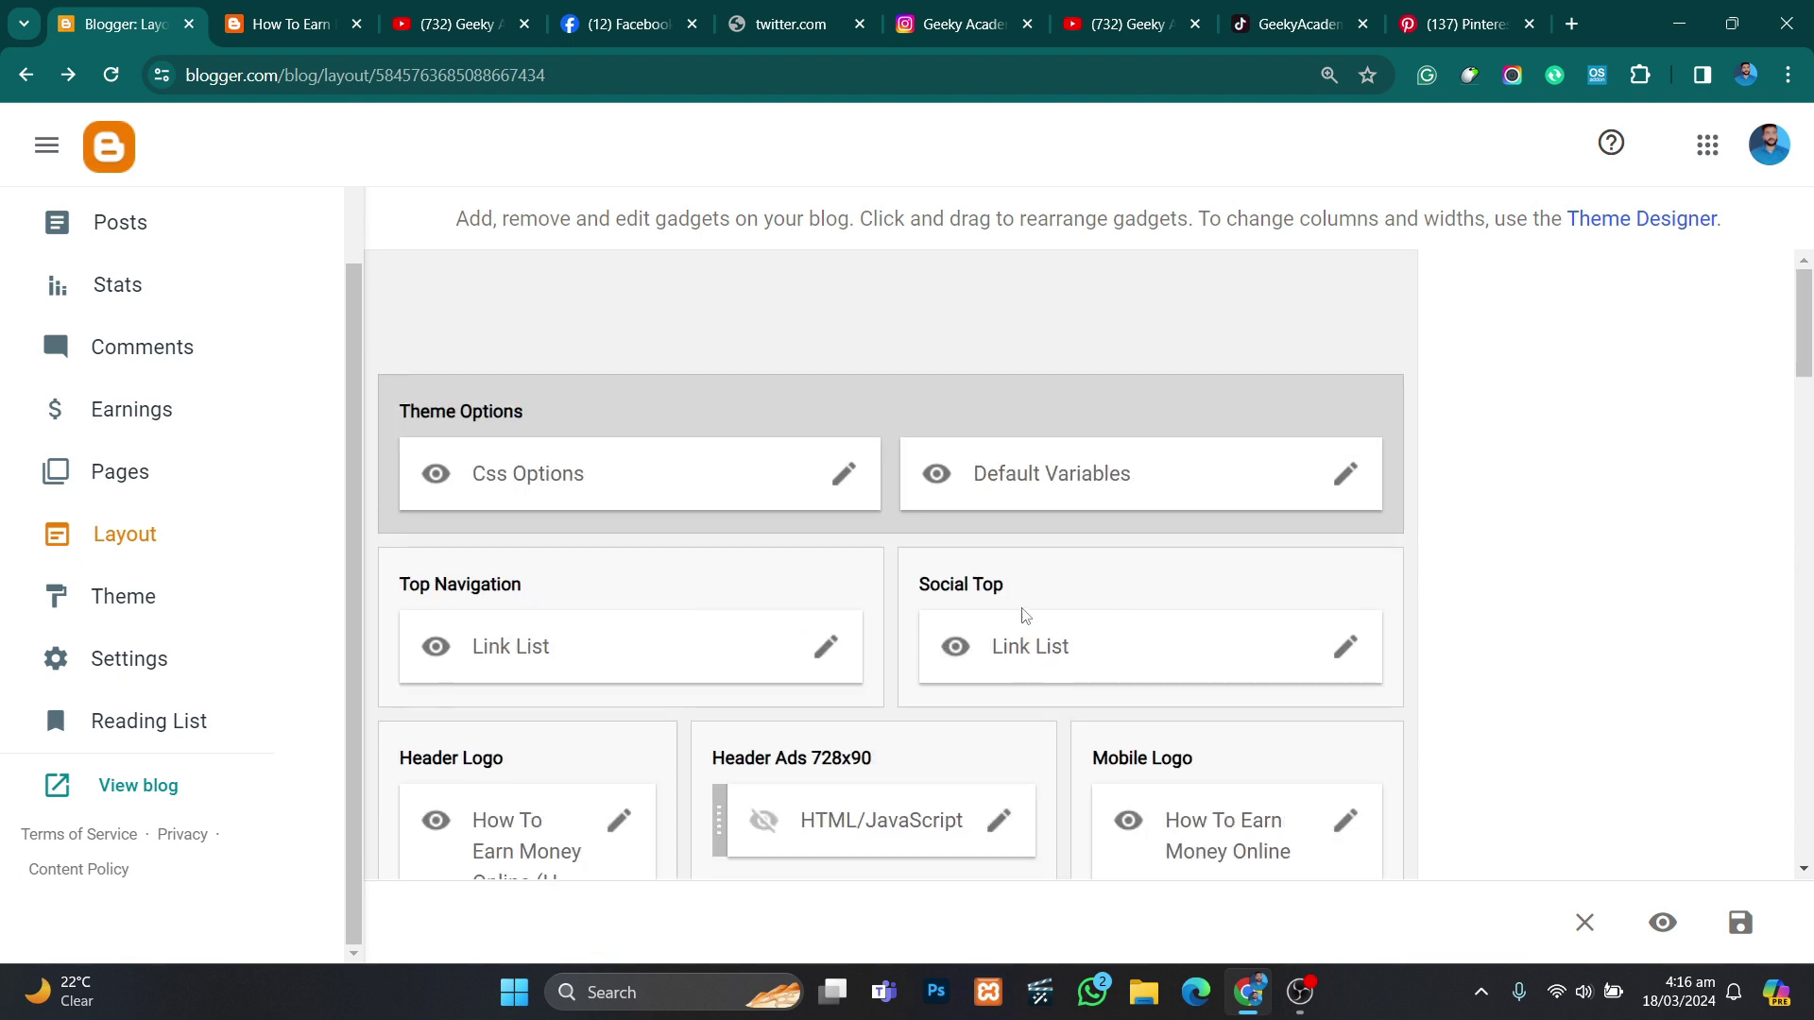
scroll(1025, 616, "down", 3)
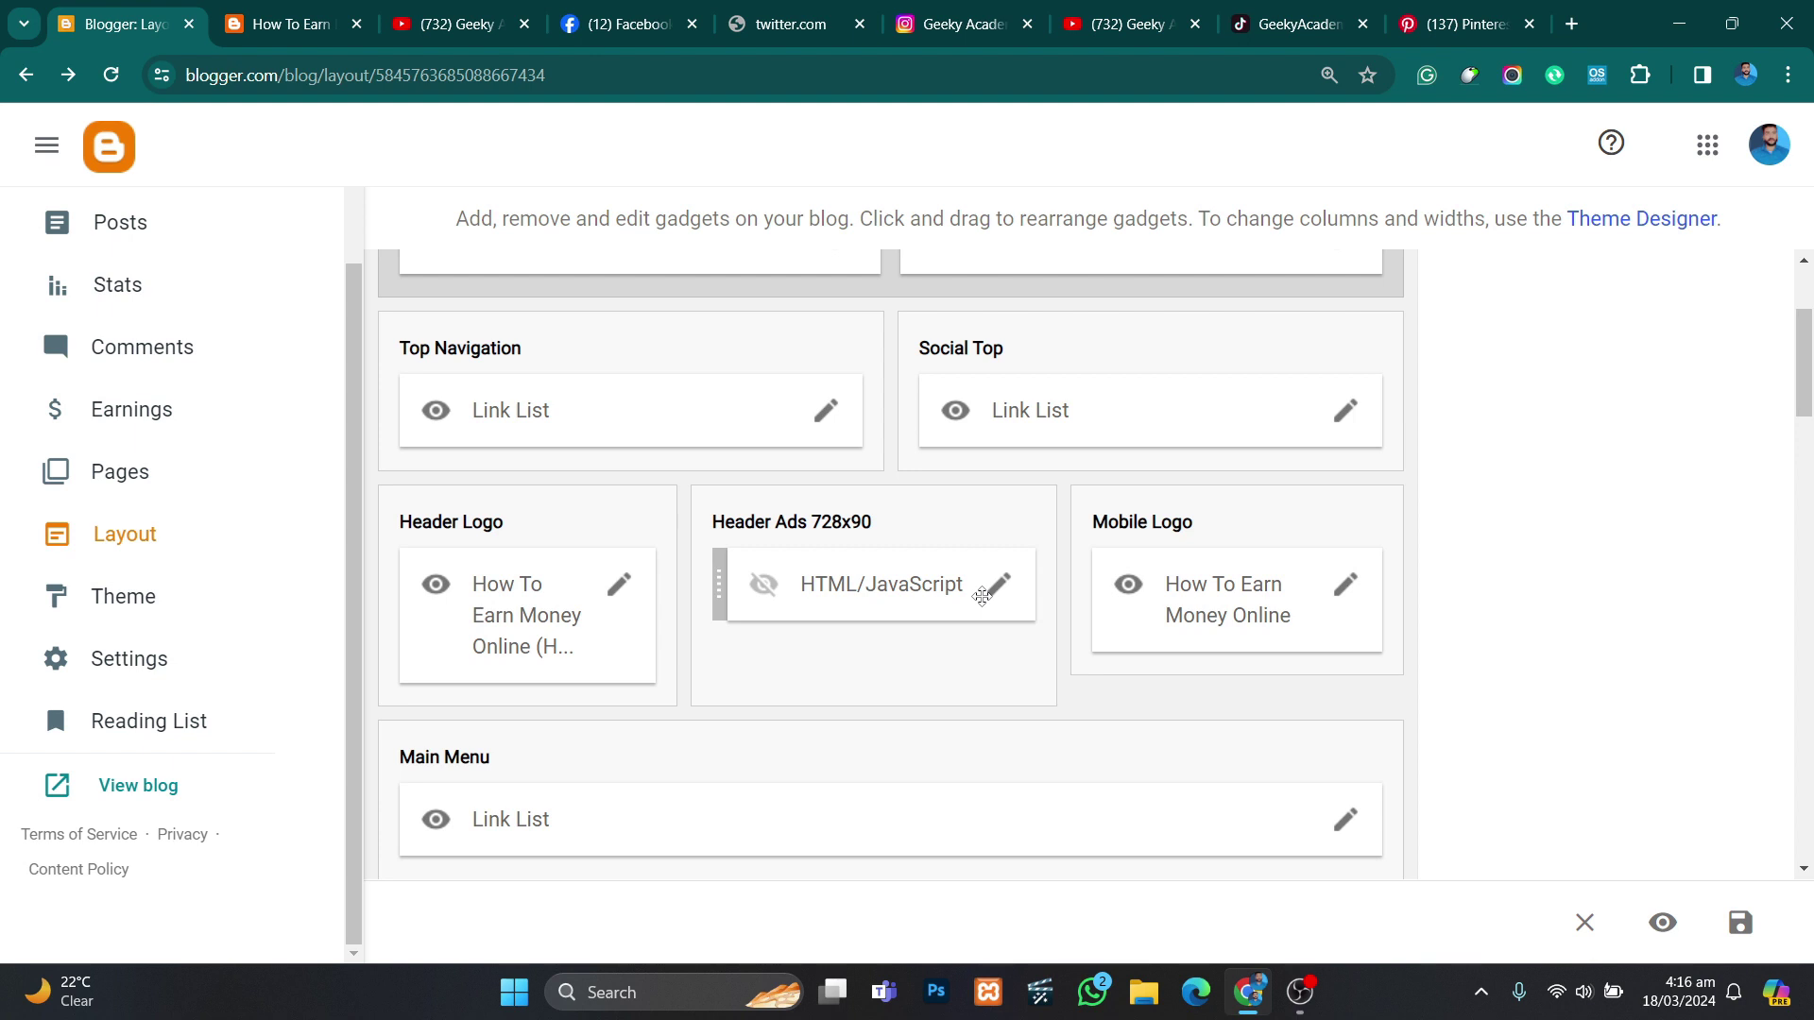
scroll(986, 700, "up", 3)
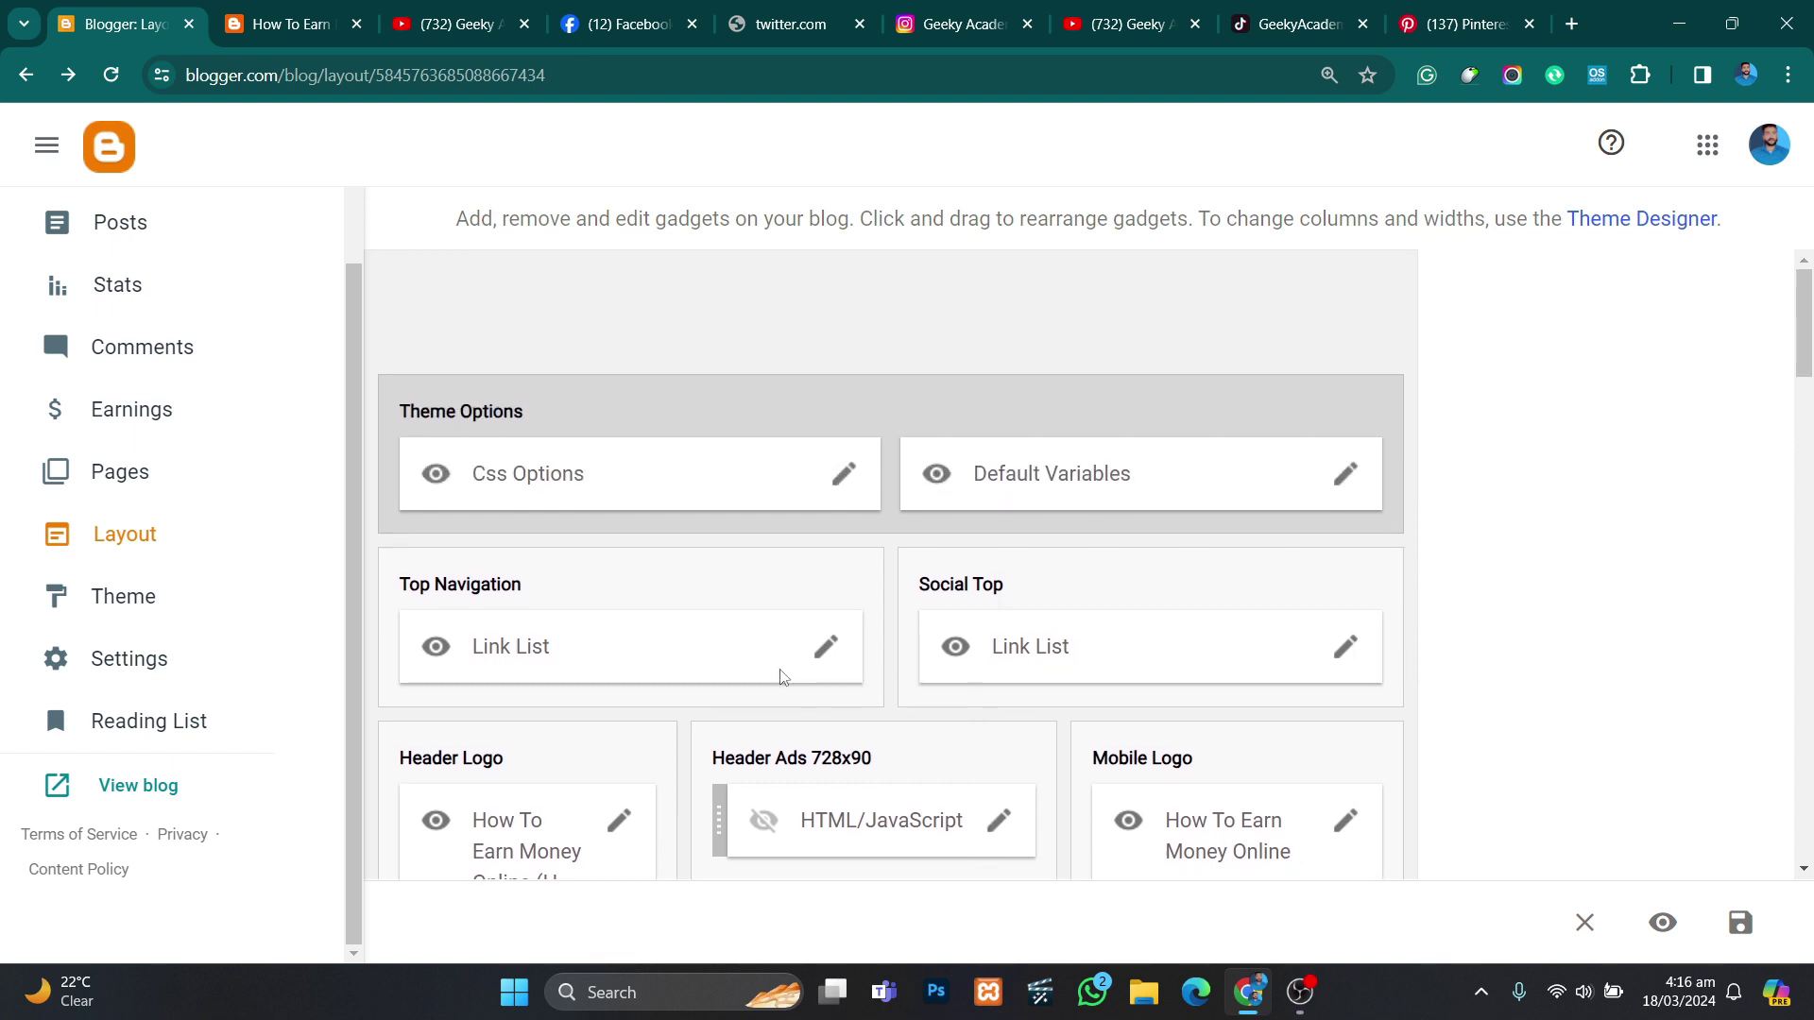
scroll(579, 401, "down", 8)
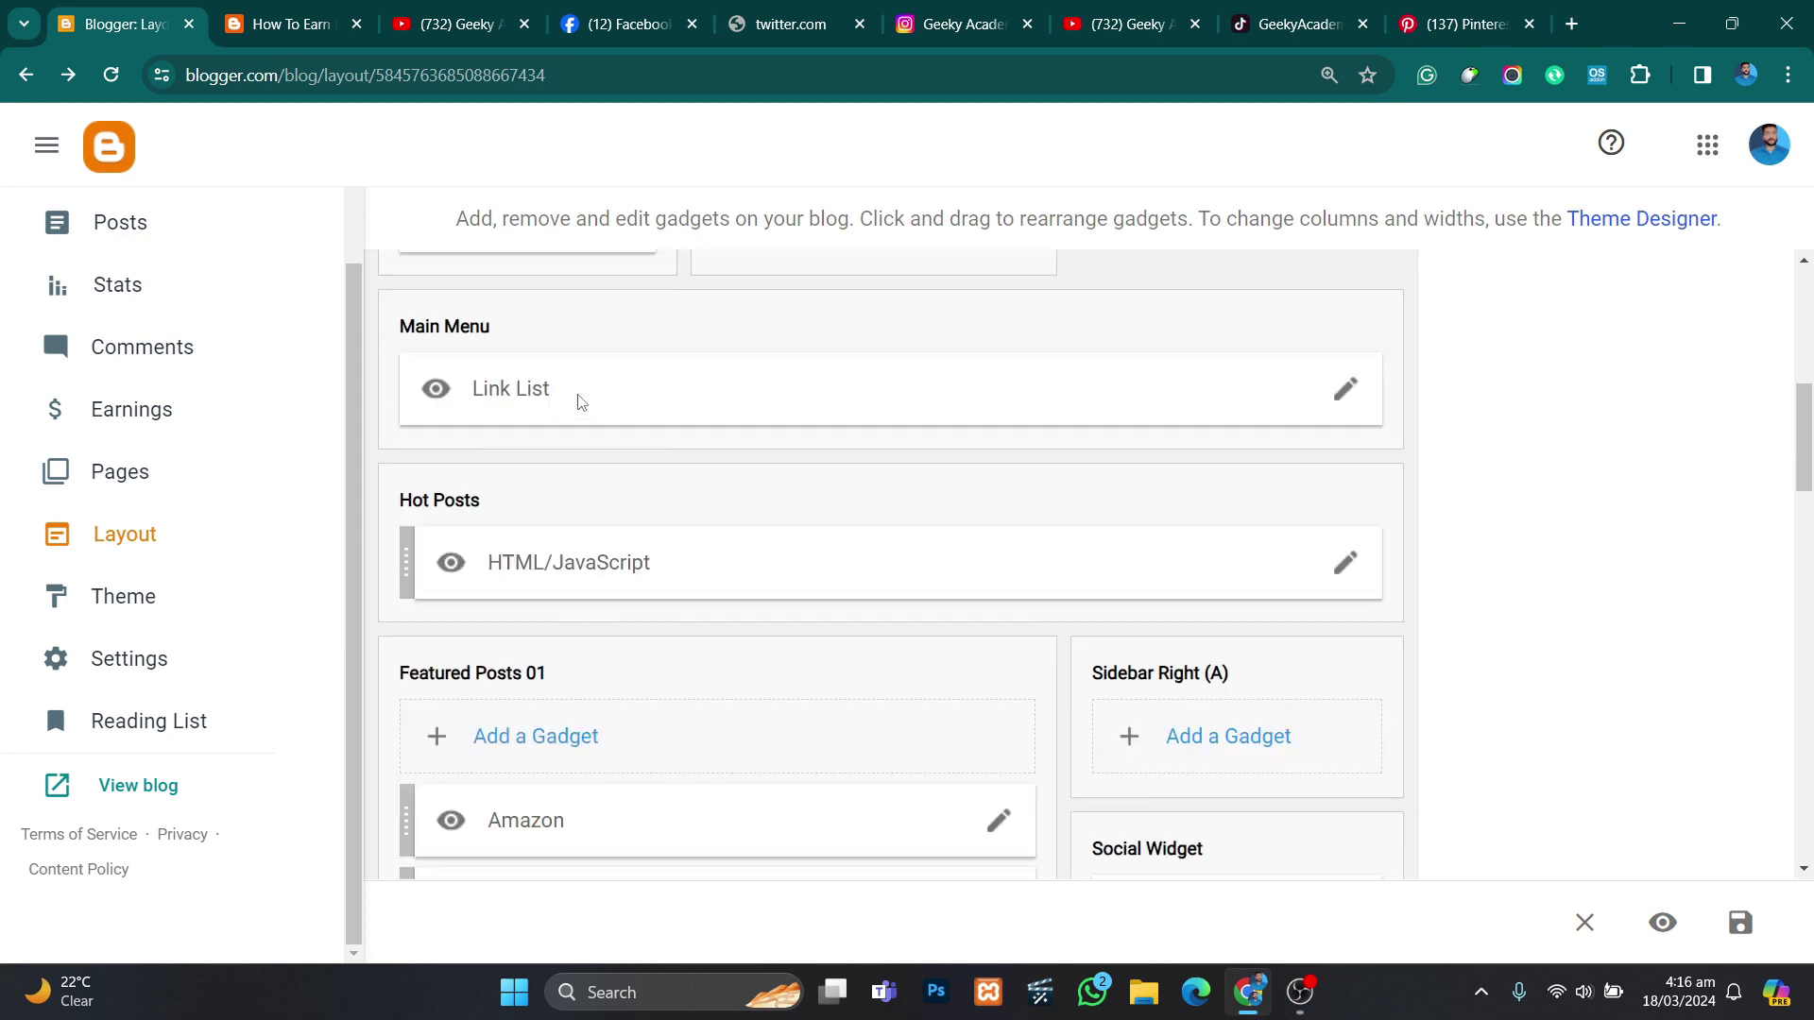
Step: Switch to the Geeky Academy YouTube channel, open its "What is Blogging" playlist in full and look through the videos
left_click(445, 8)
left_click(790, 442)
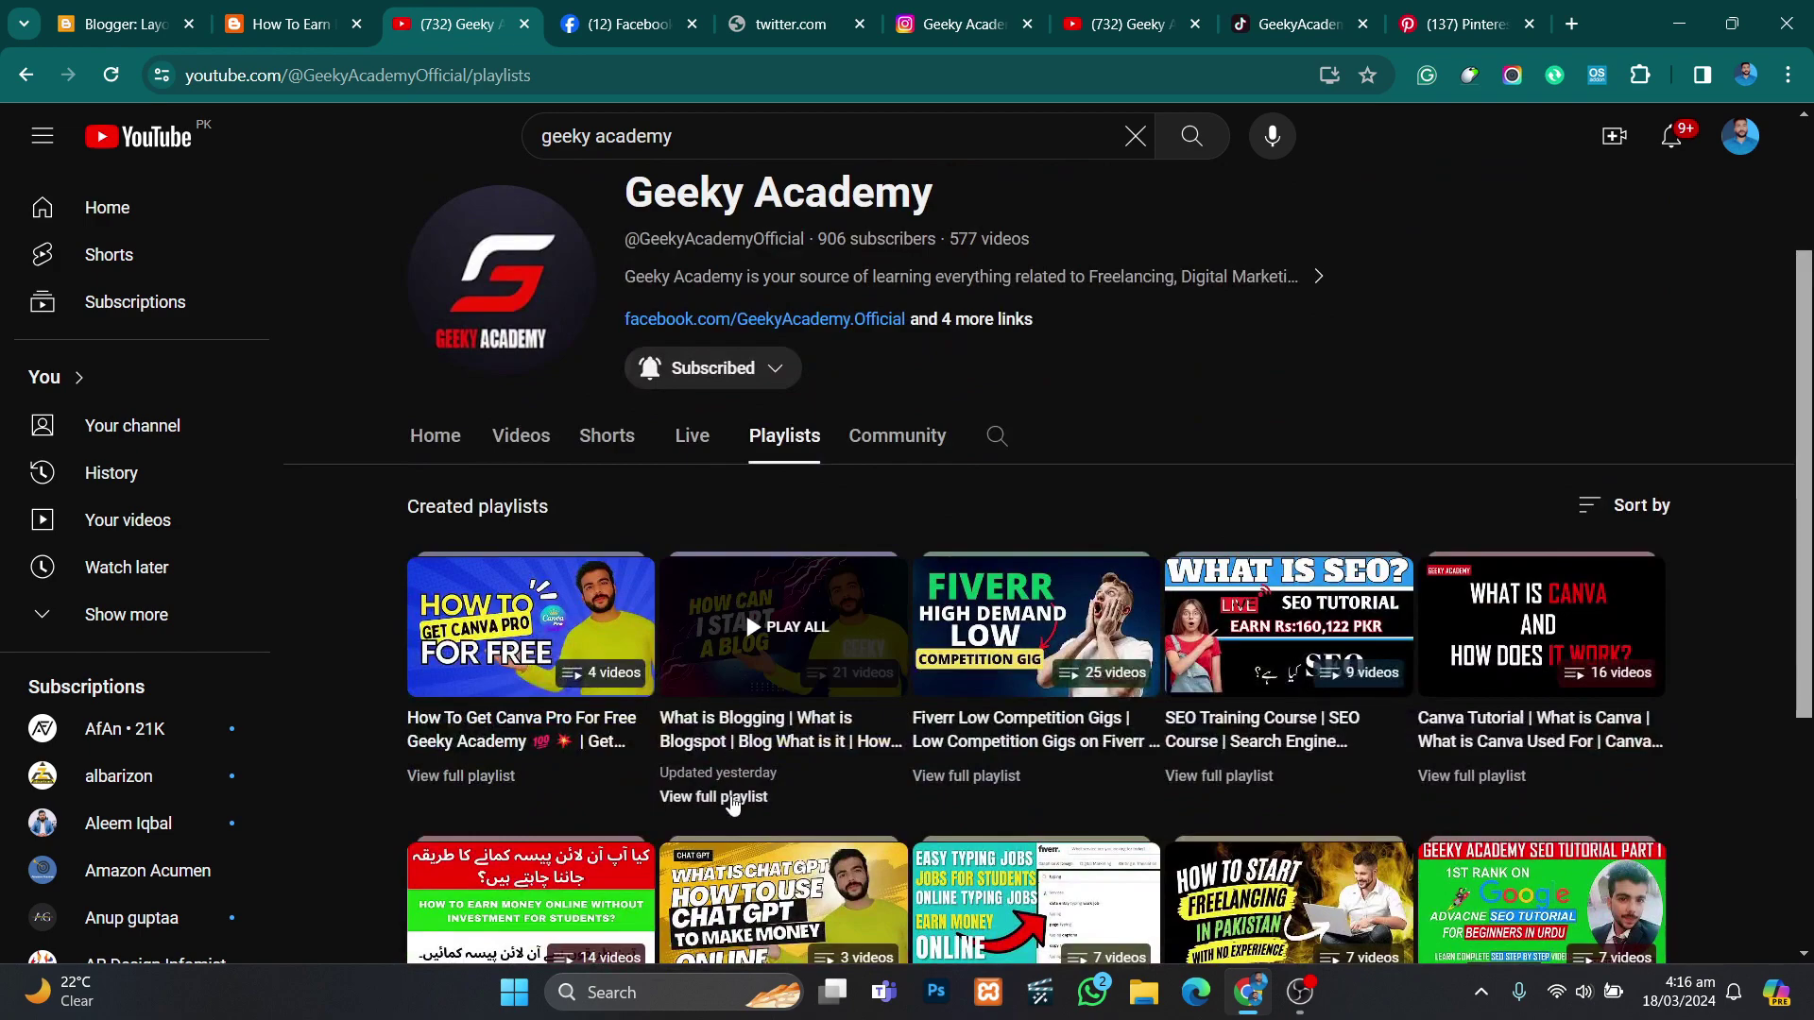
left_click(784, 737)
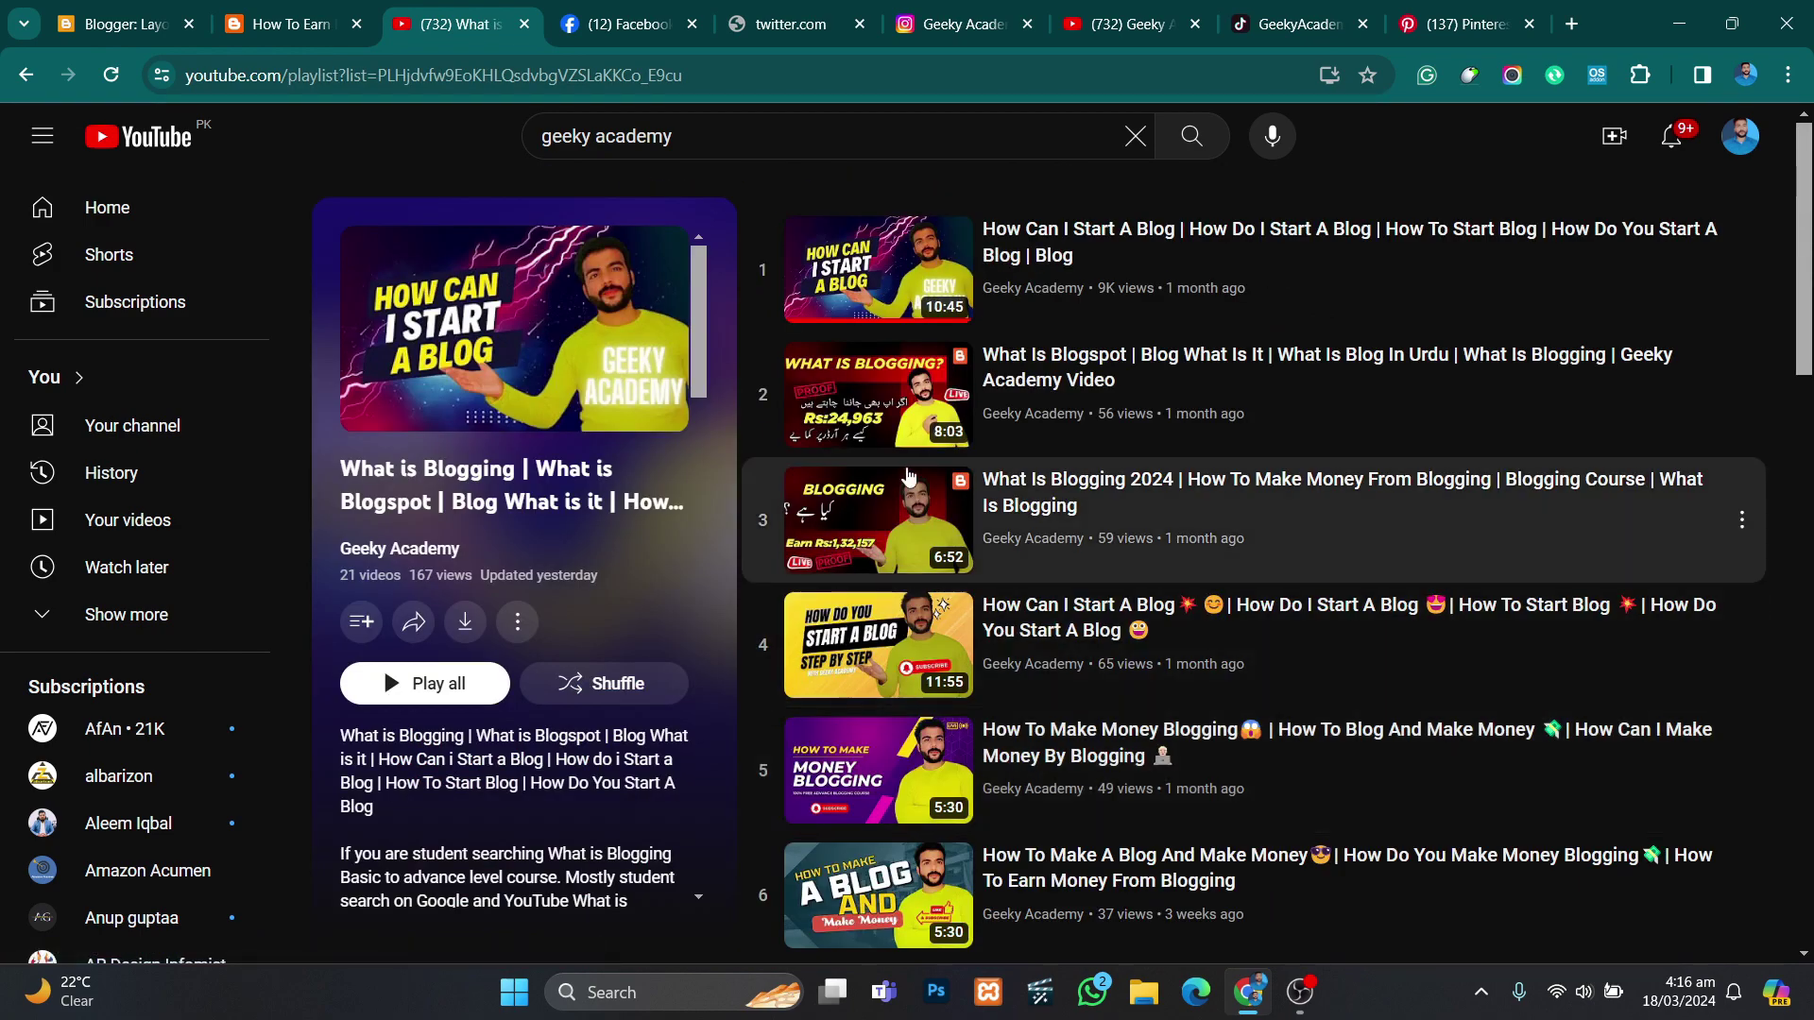
scroll(907, 474, "down", 13)
scroll(907, 474, "down", 7)
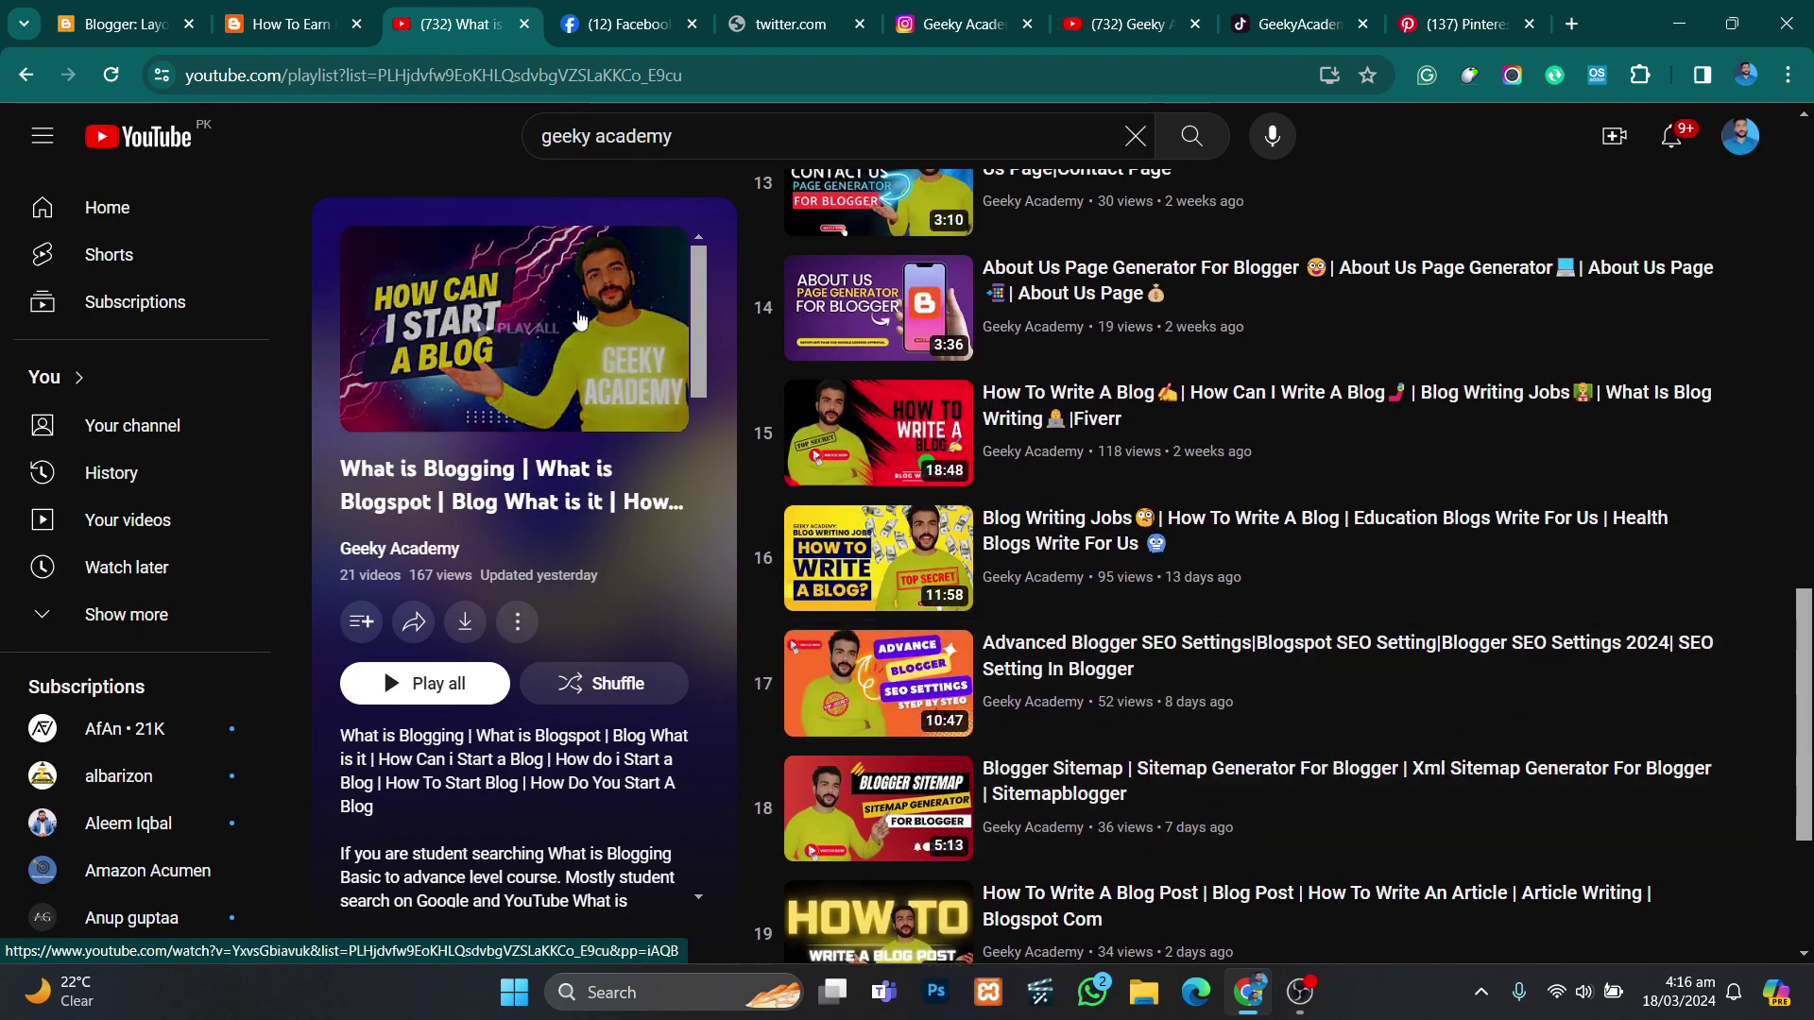
Step: Return to the Blogger layout and open the live blog
left_click(313, 9)
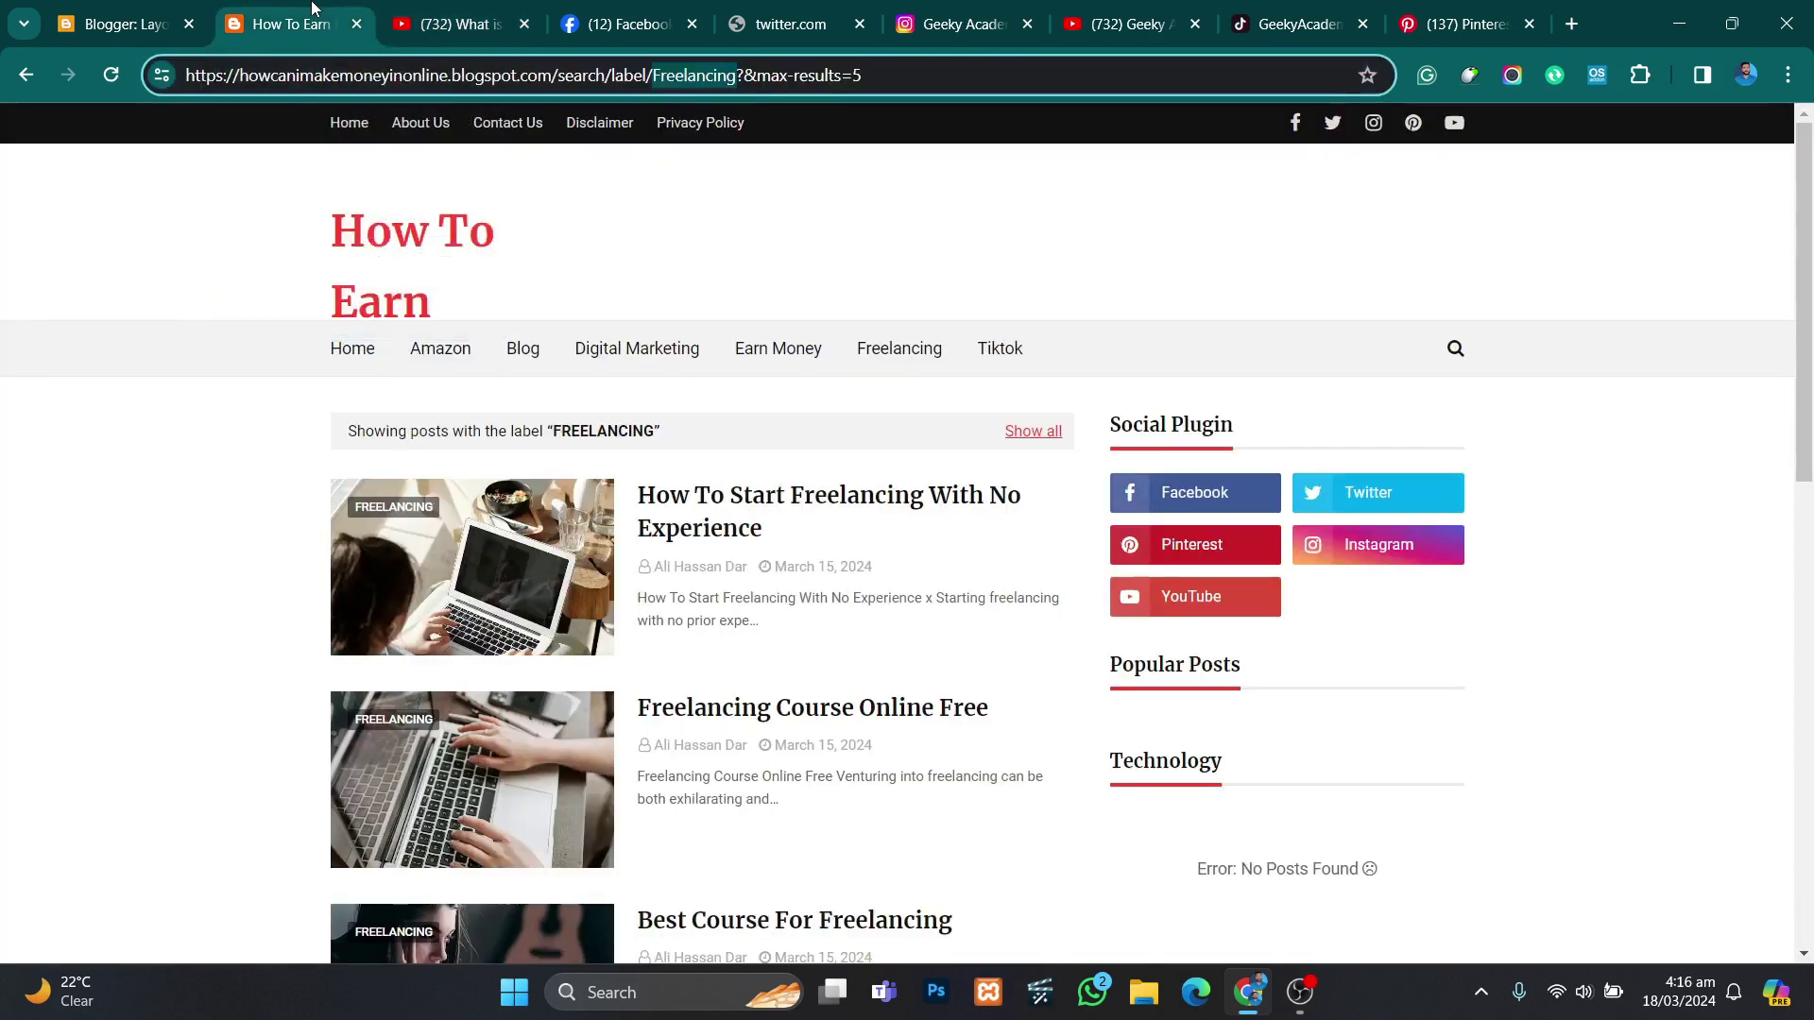
left_click(130, 11)
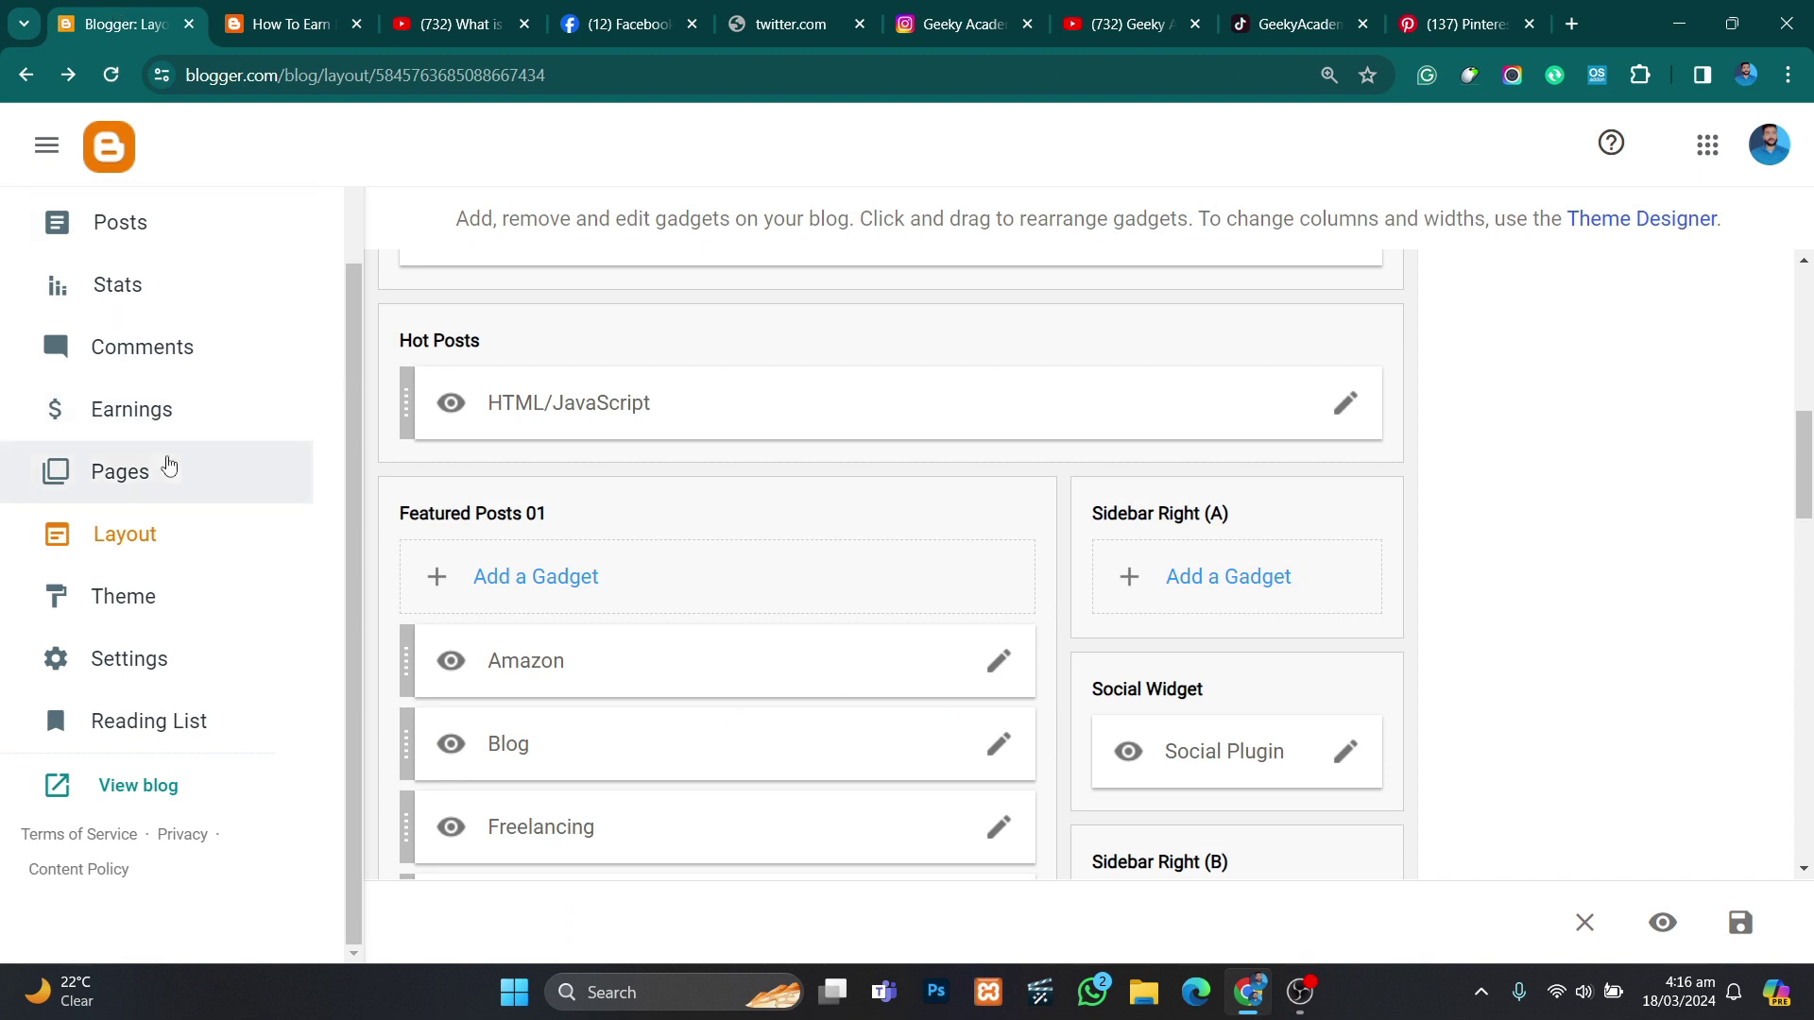
left_click(127, 787)
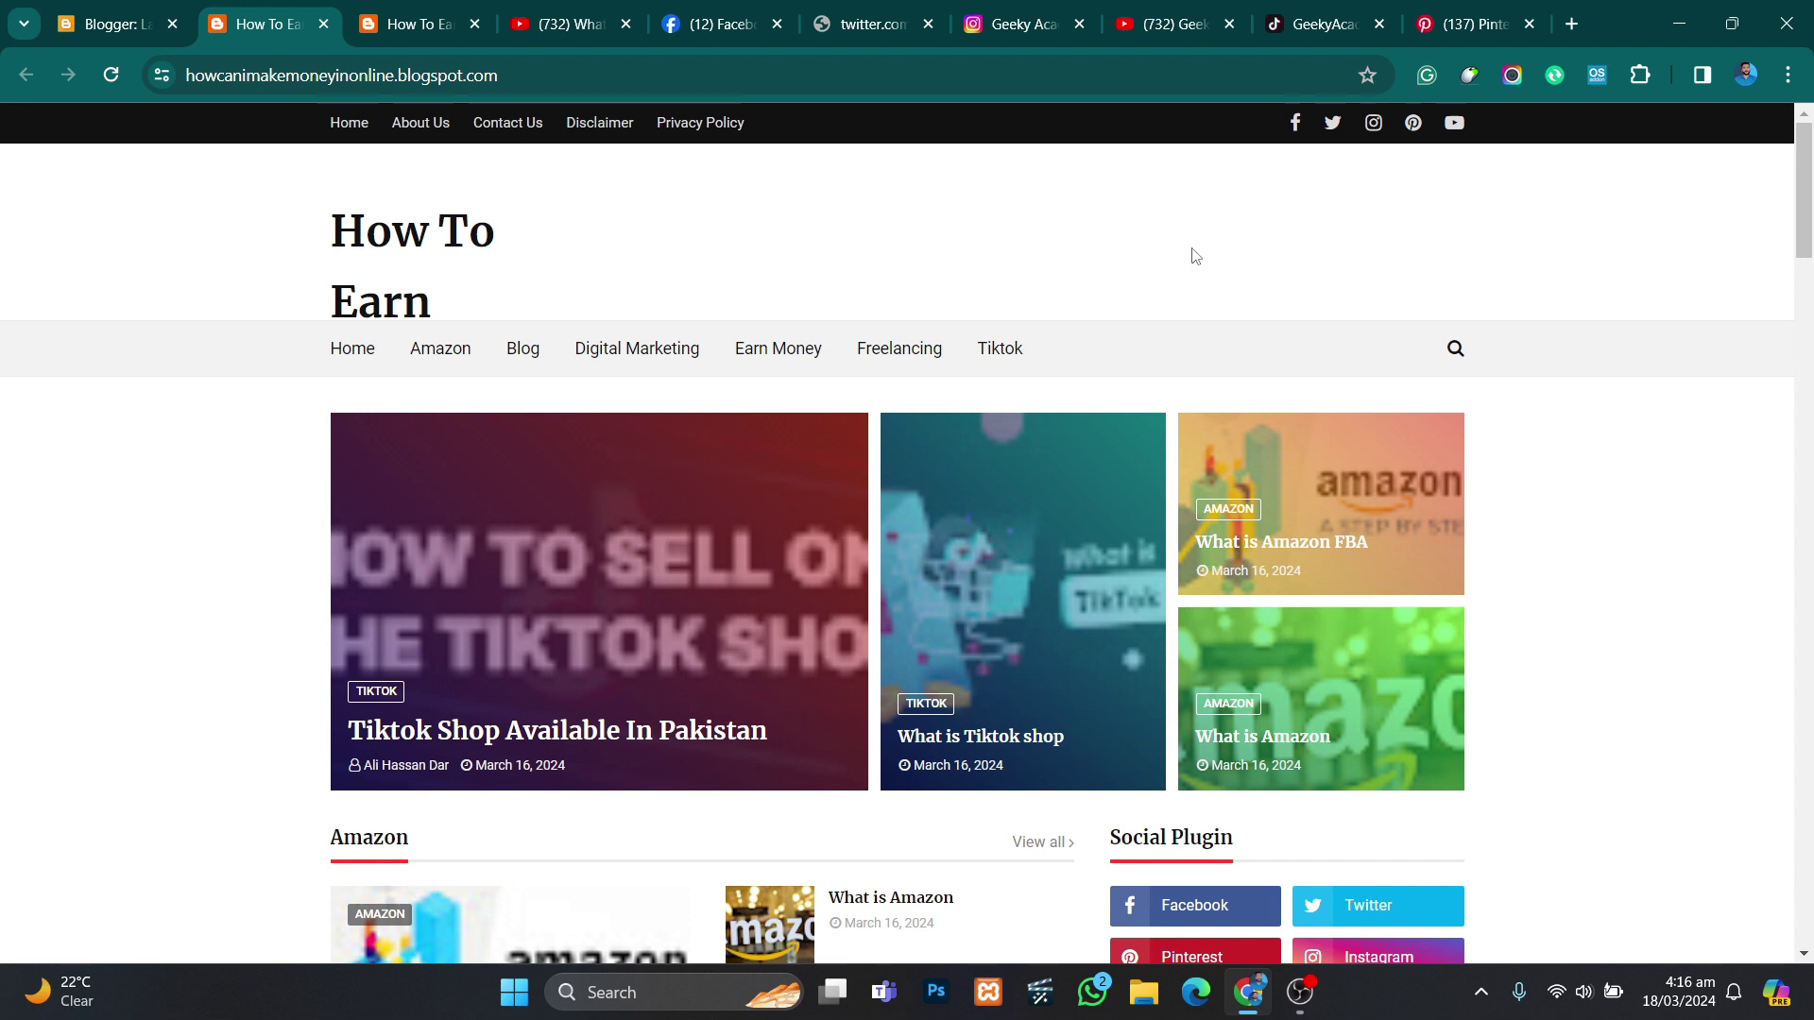
Step: Examine the blog's homepage, covering the navigation, hot posts, label-based featured sections, social links, sidebar Freelancing section and recent posts
scroll(921, 257, "down", 1)
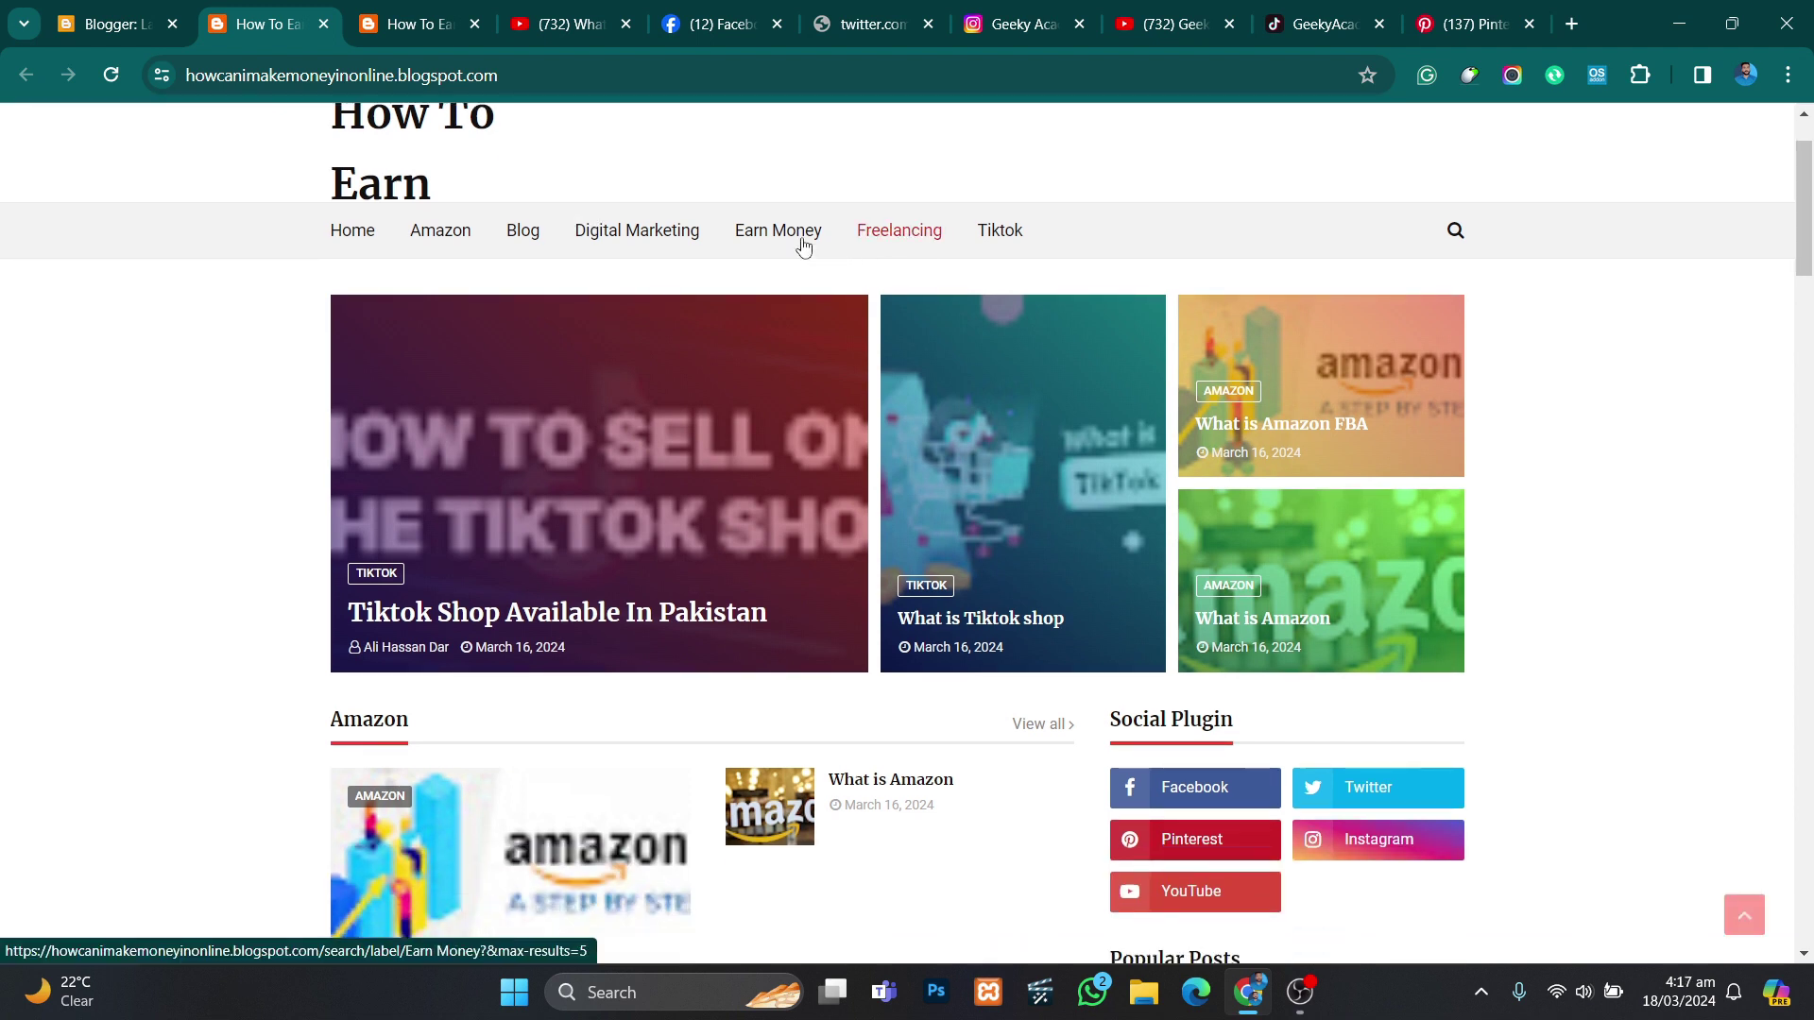
scroll(444, 208, "up", 1)
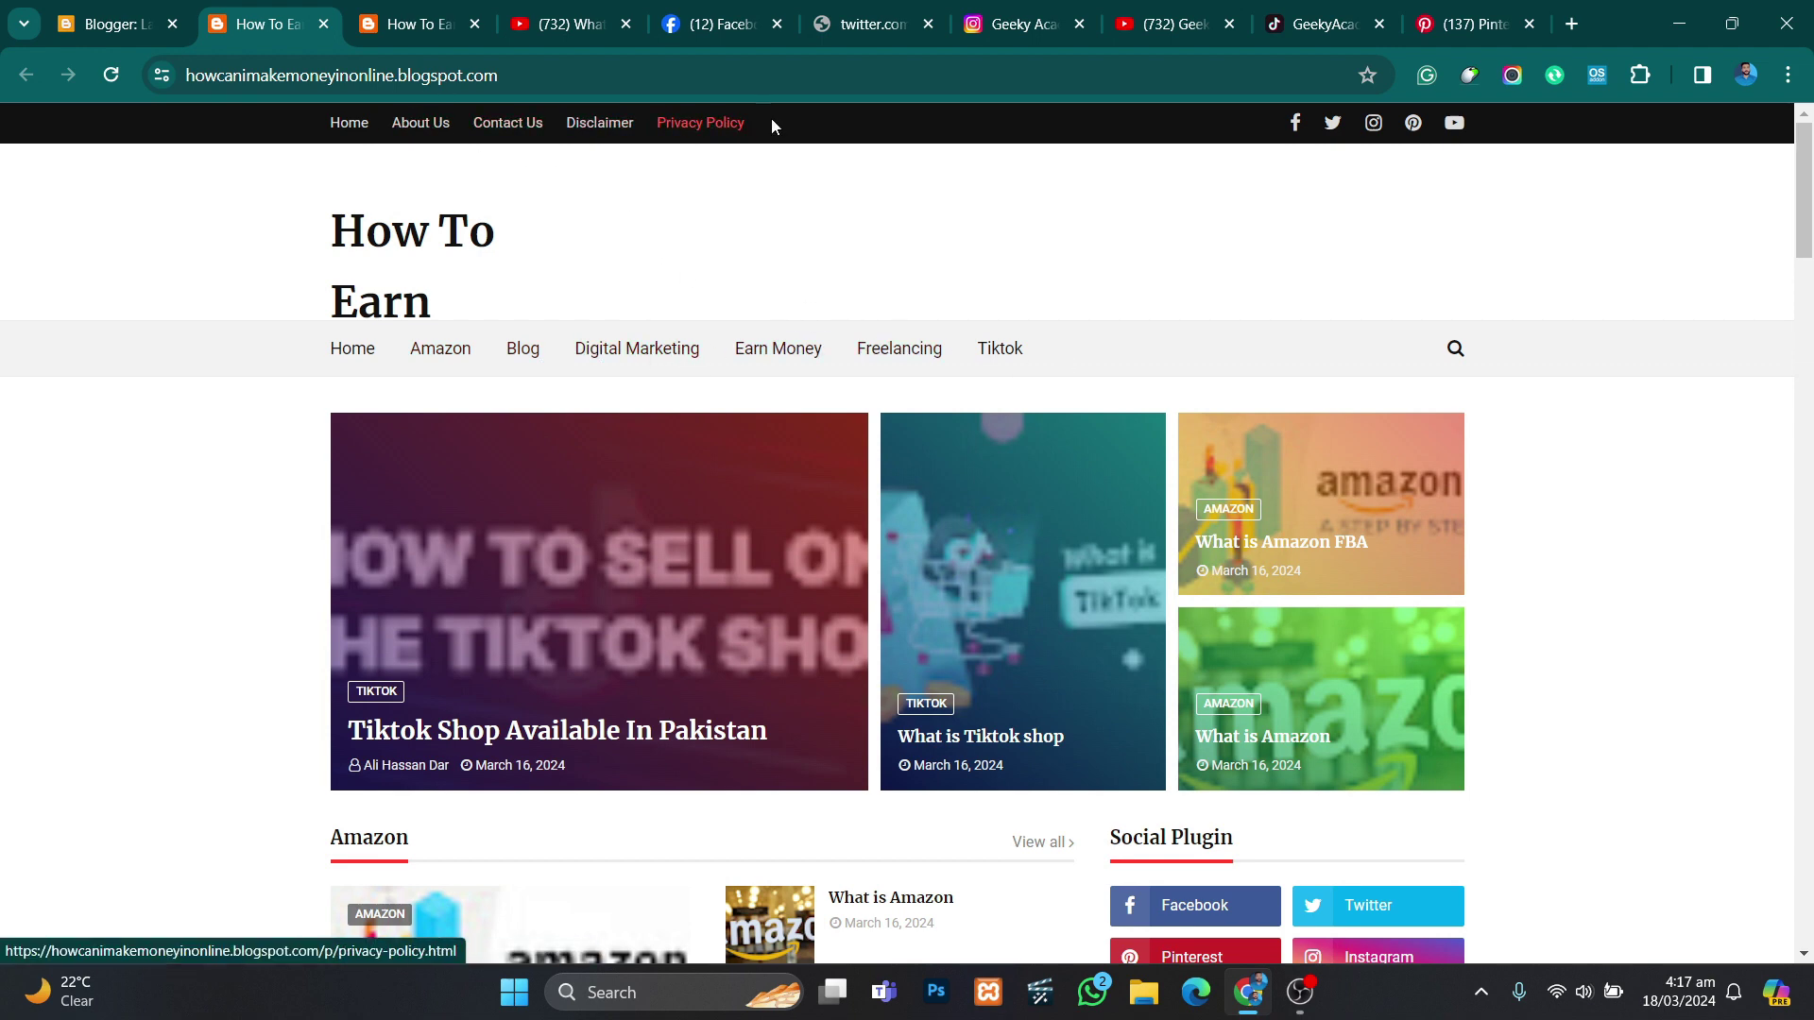
scroll(1477, 124, "down", 5)
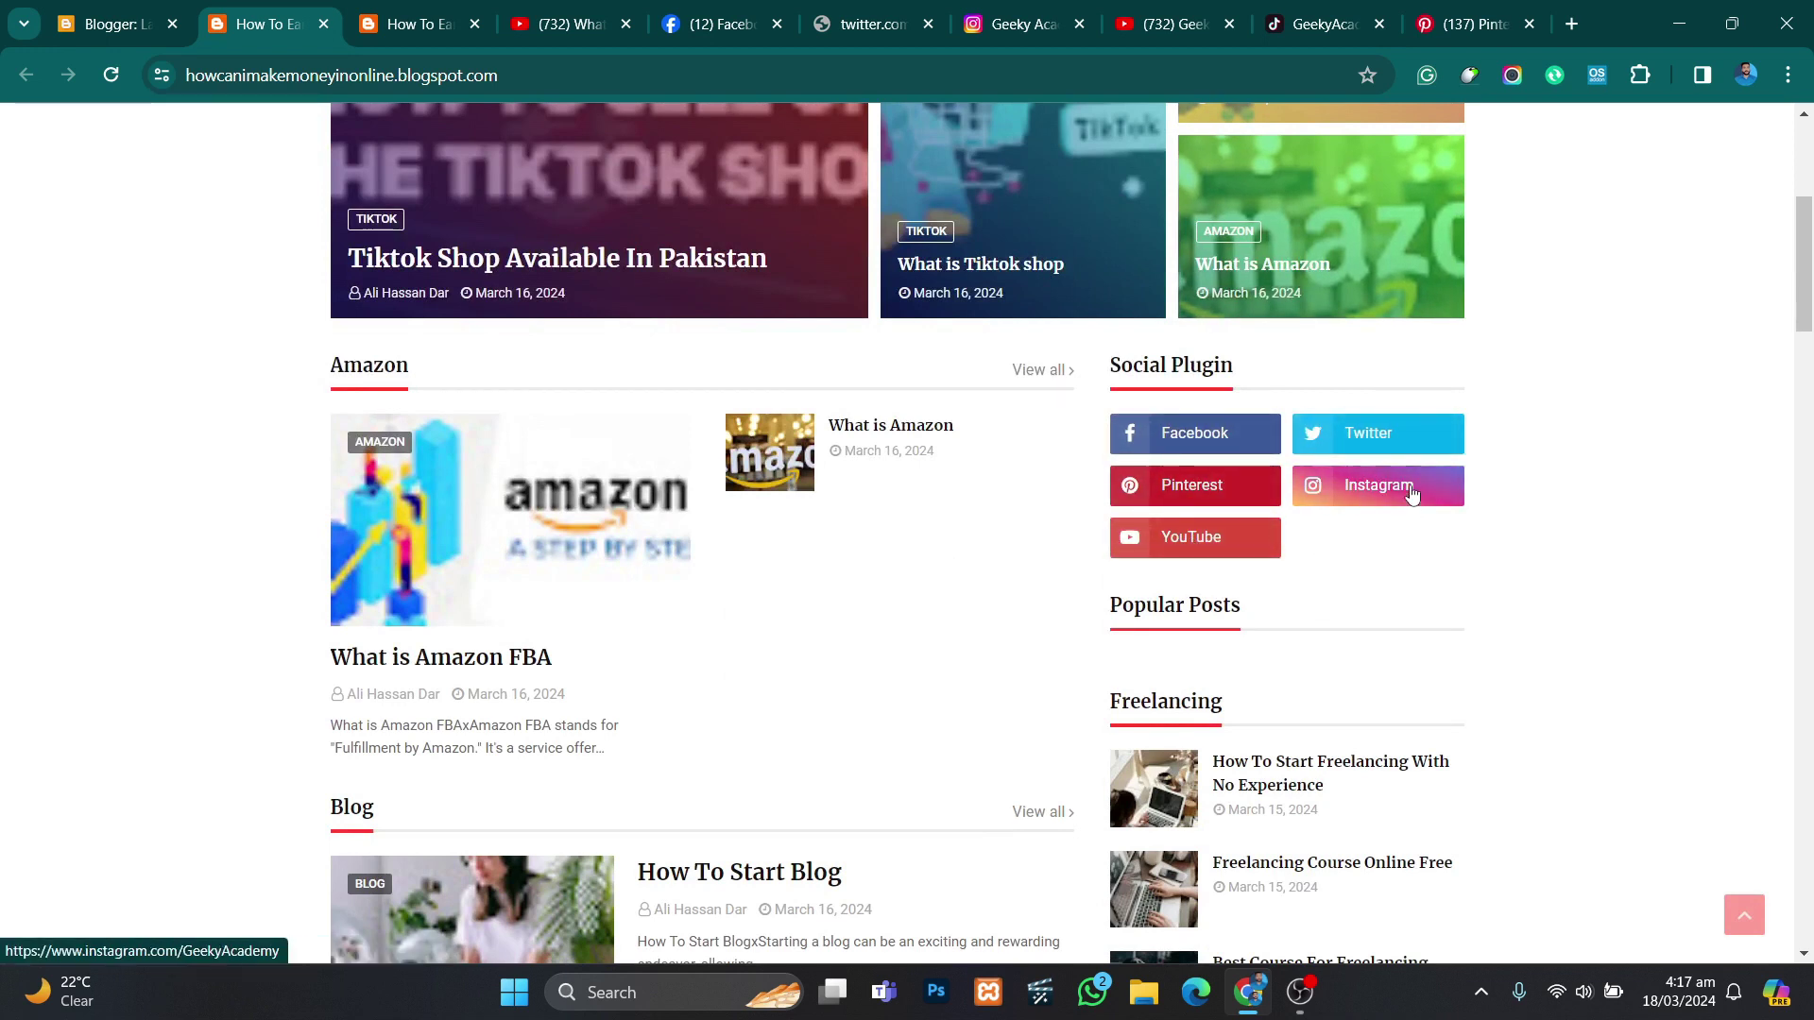
scroll(1190, 515, "down", 1)
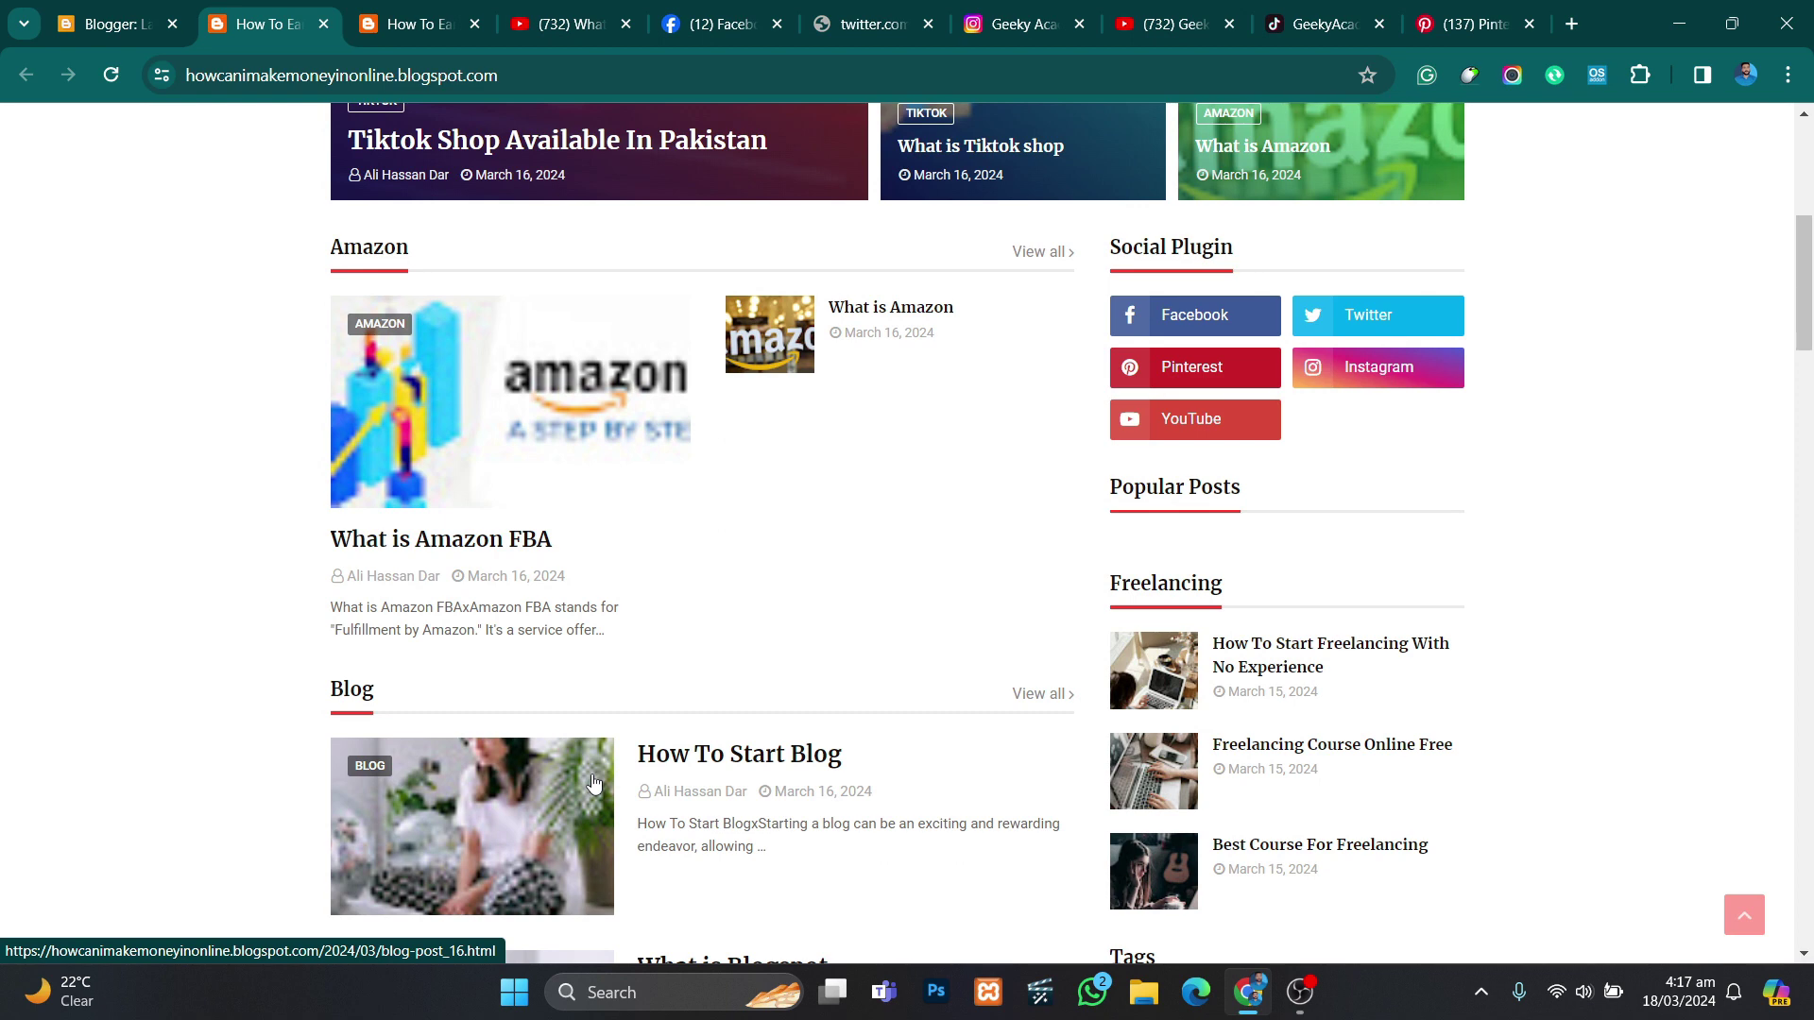
scroll(1209, 529, "down", 4)
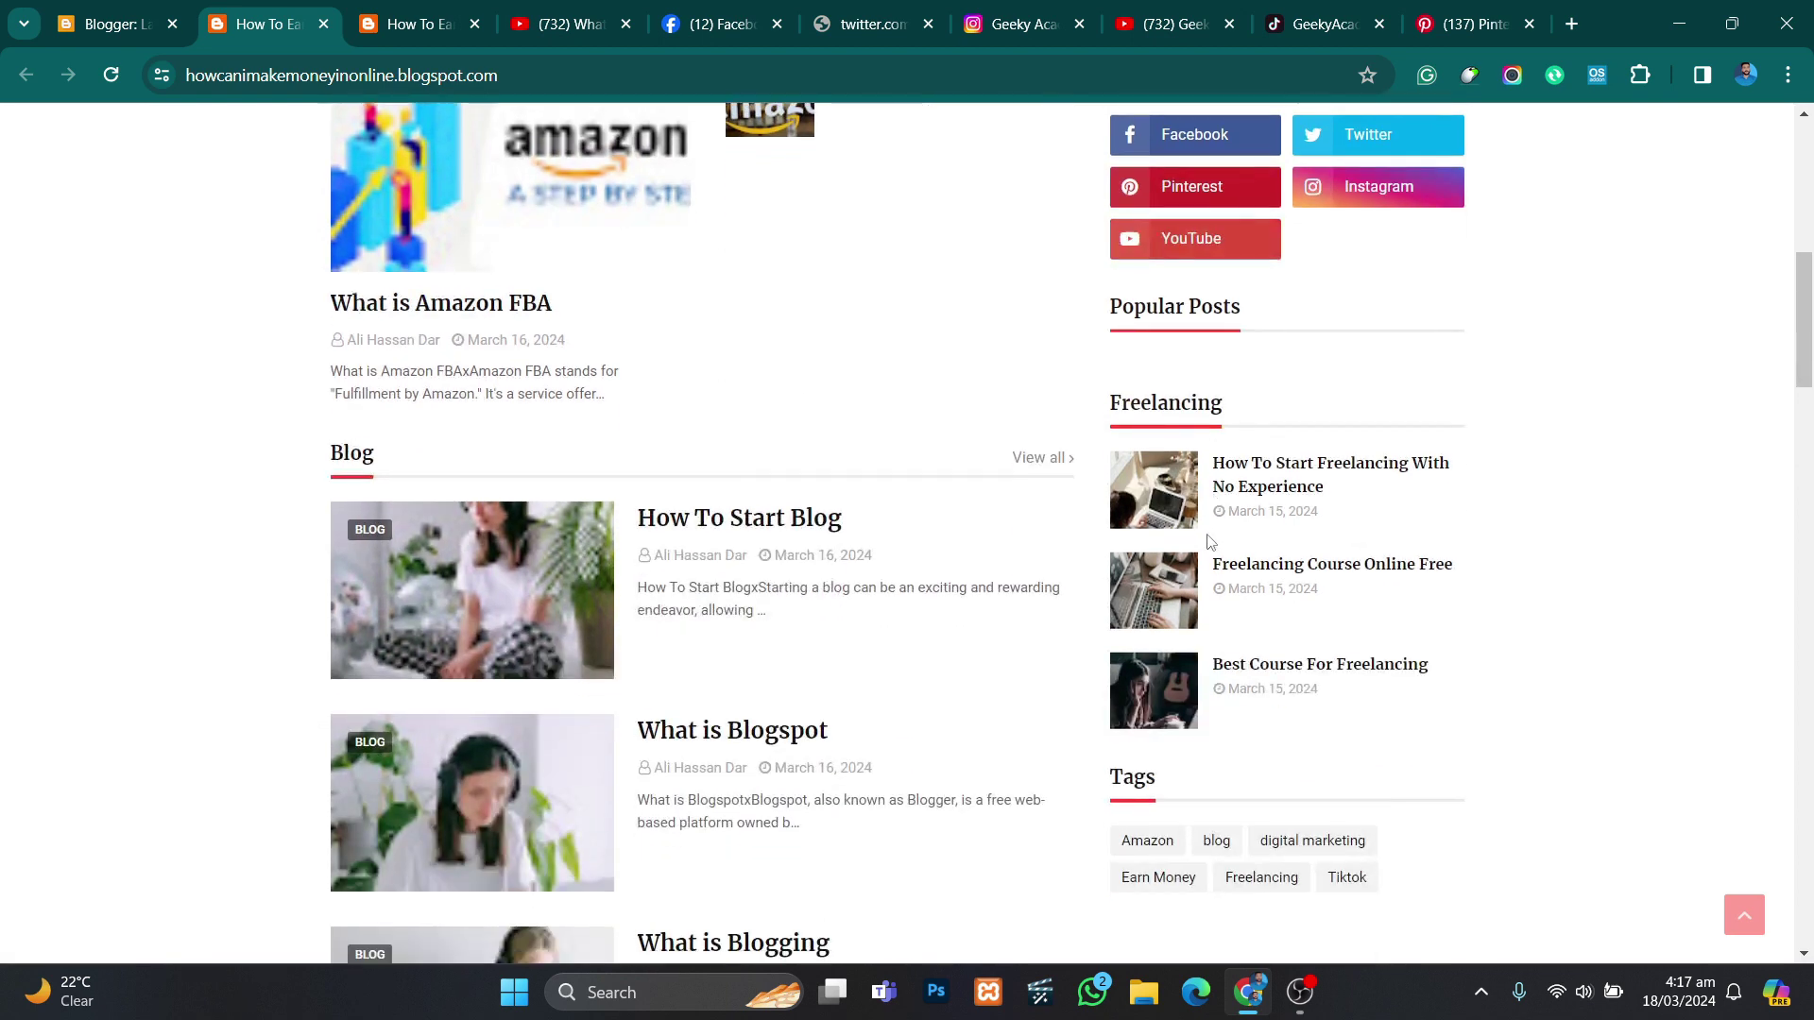
scroll(1171, 803, "down", 6)
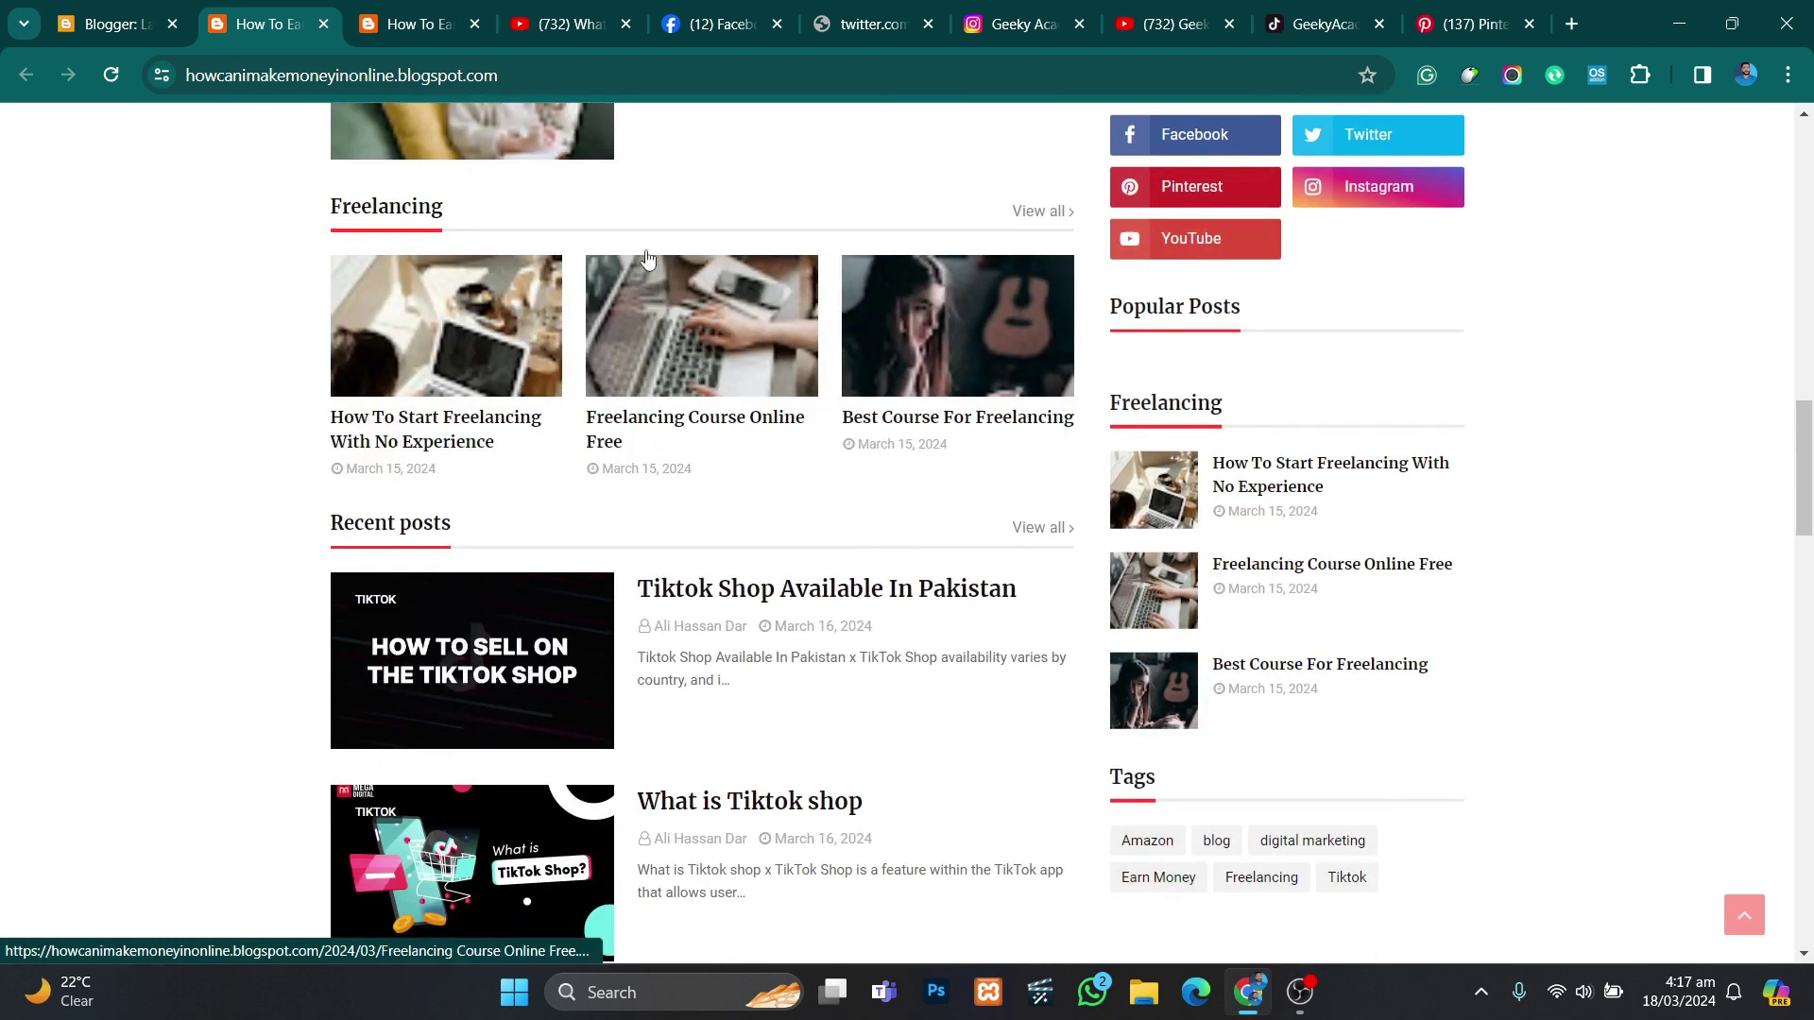
scroll(524, 271, "up", 6)
scroll(525, 271, "up", 3)
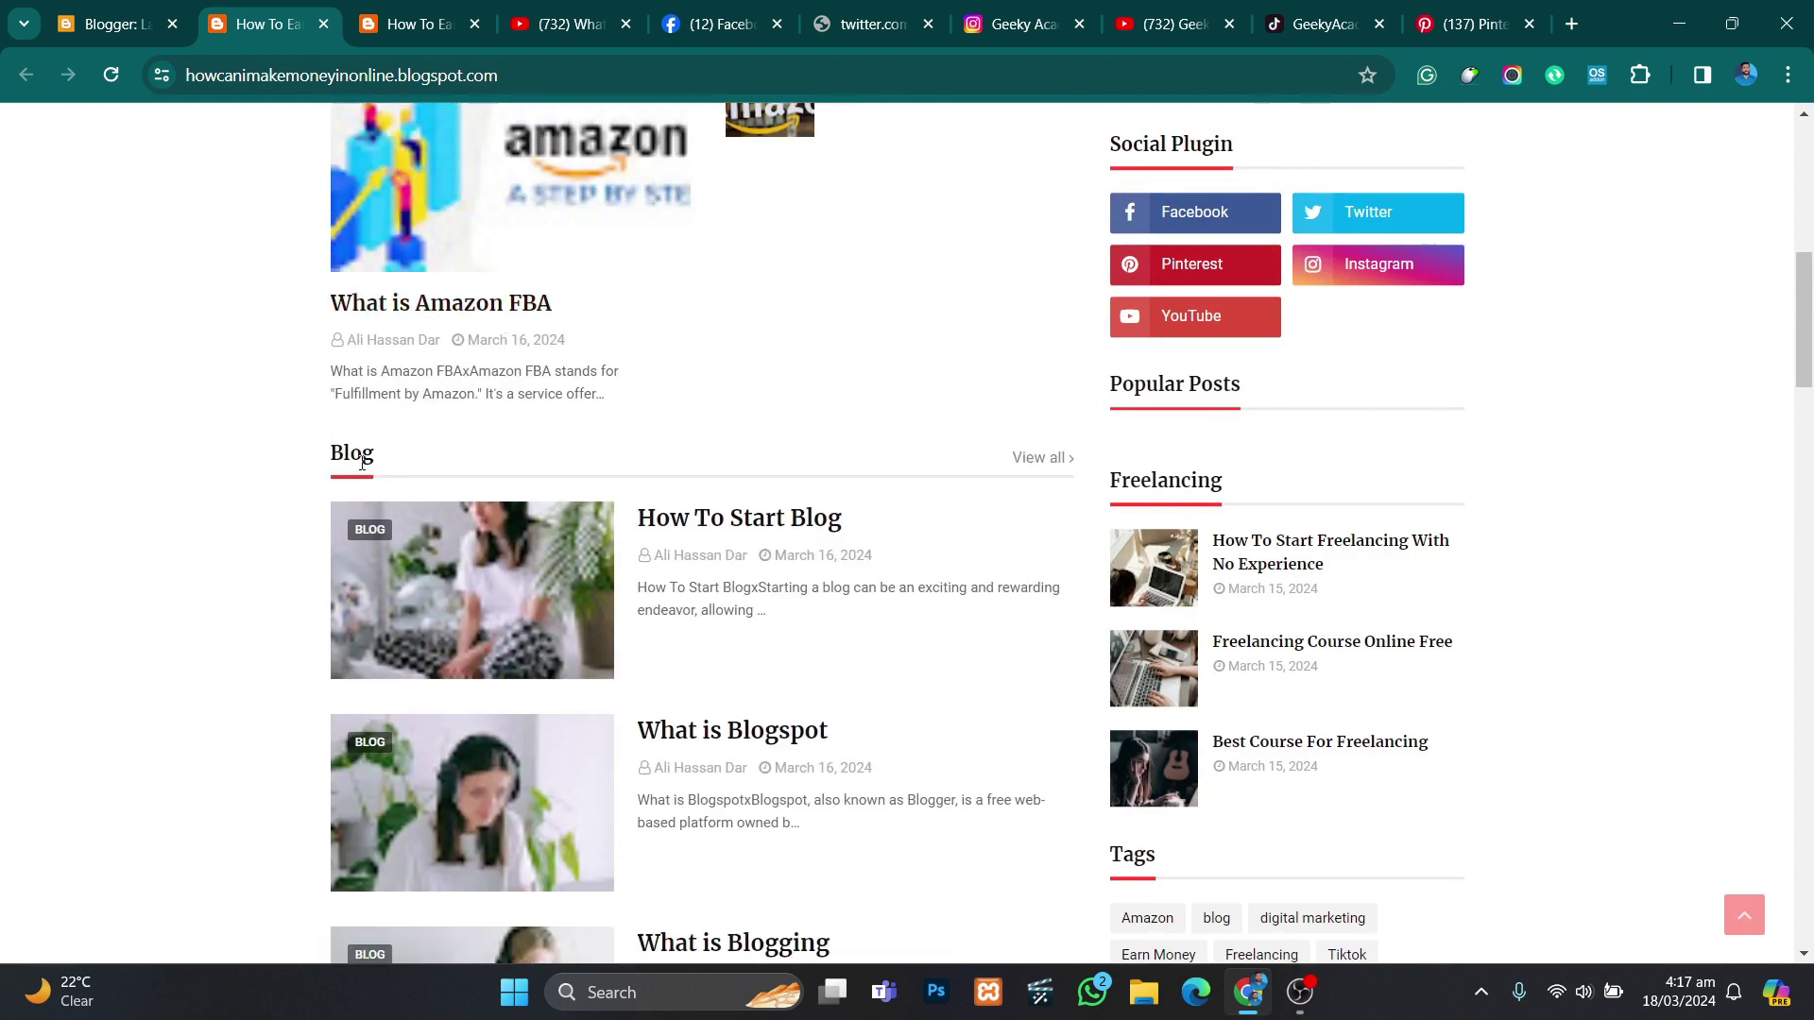
scroll(398, 669, "down", 4)
scroll(382, 529, "up", 8)
scroll(383, 520, "down", 9)
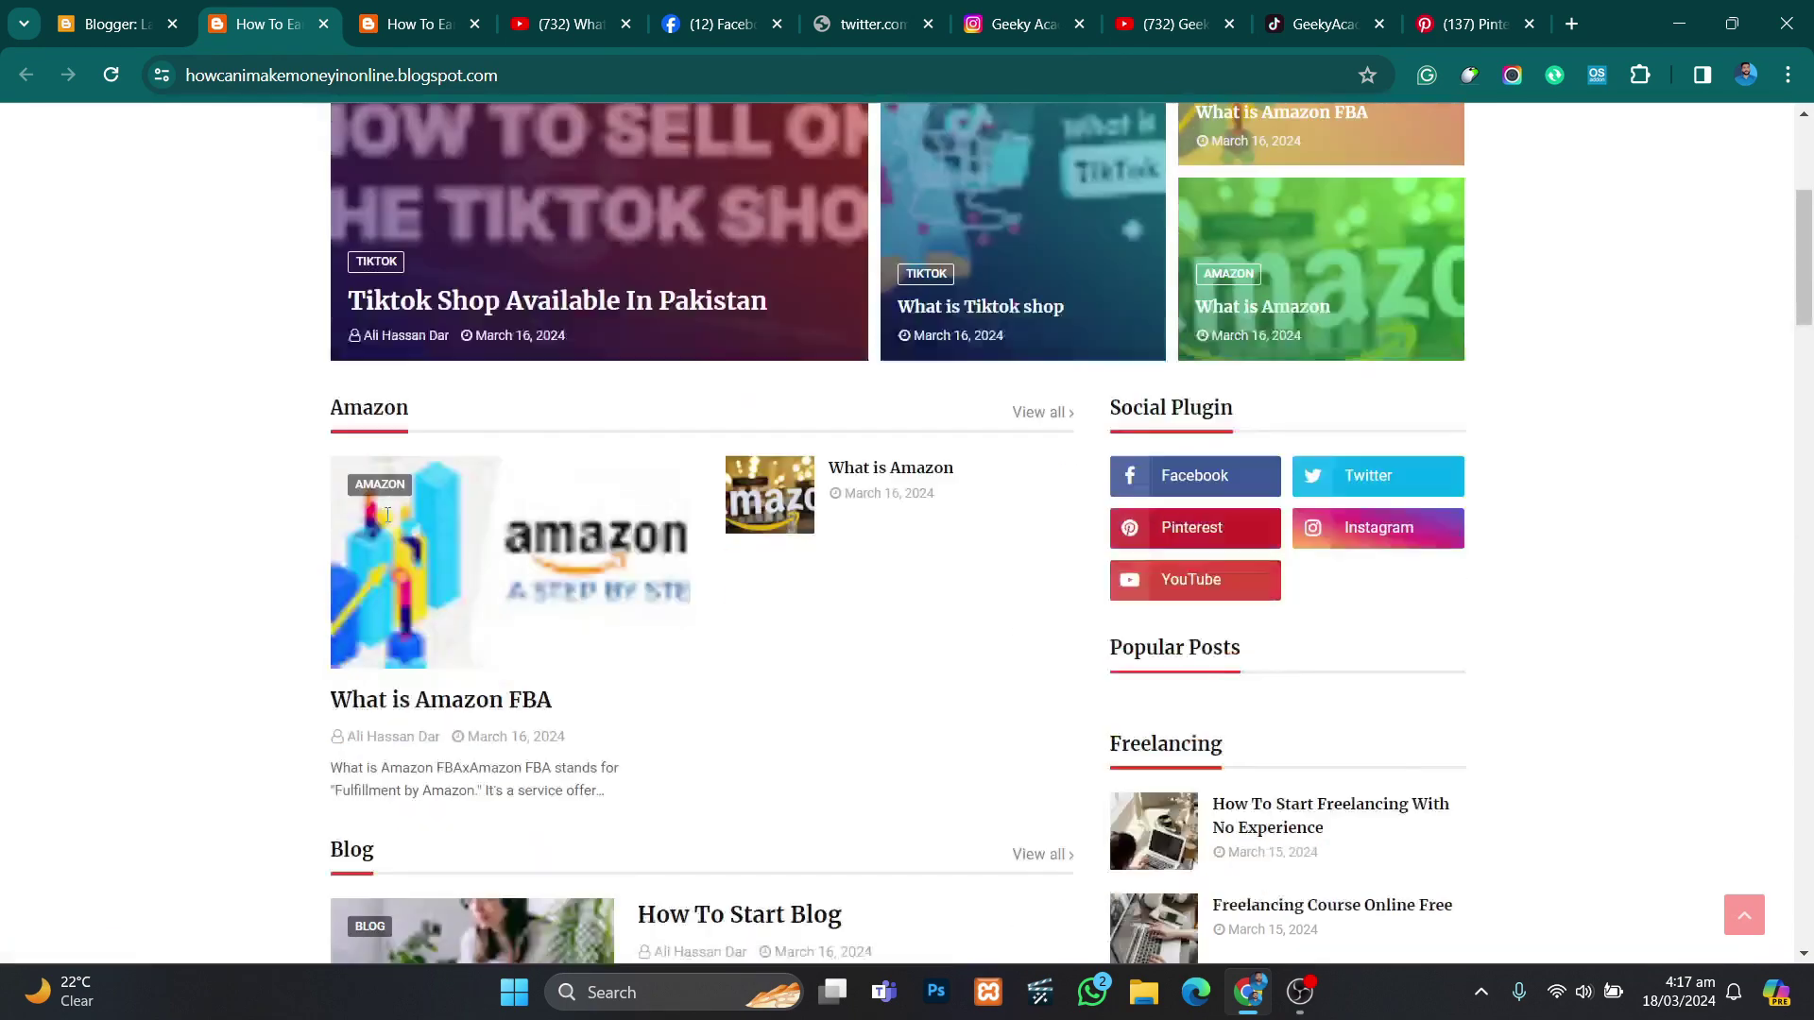
scroll(387, 522, "down", 15)
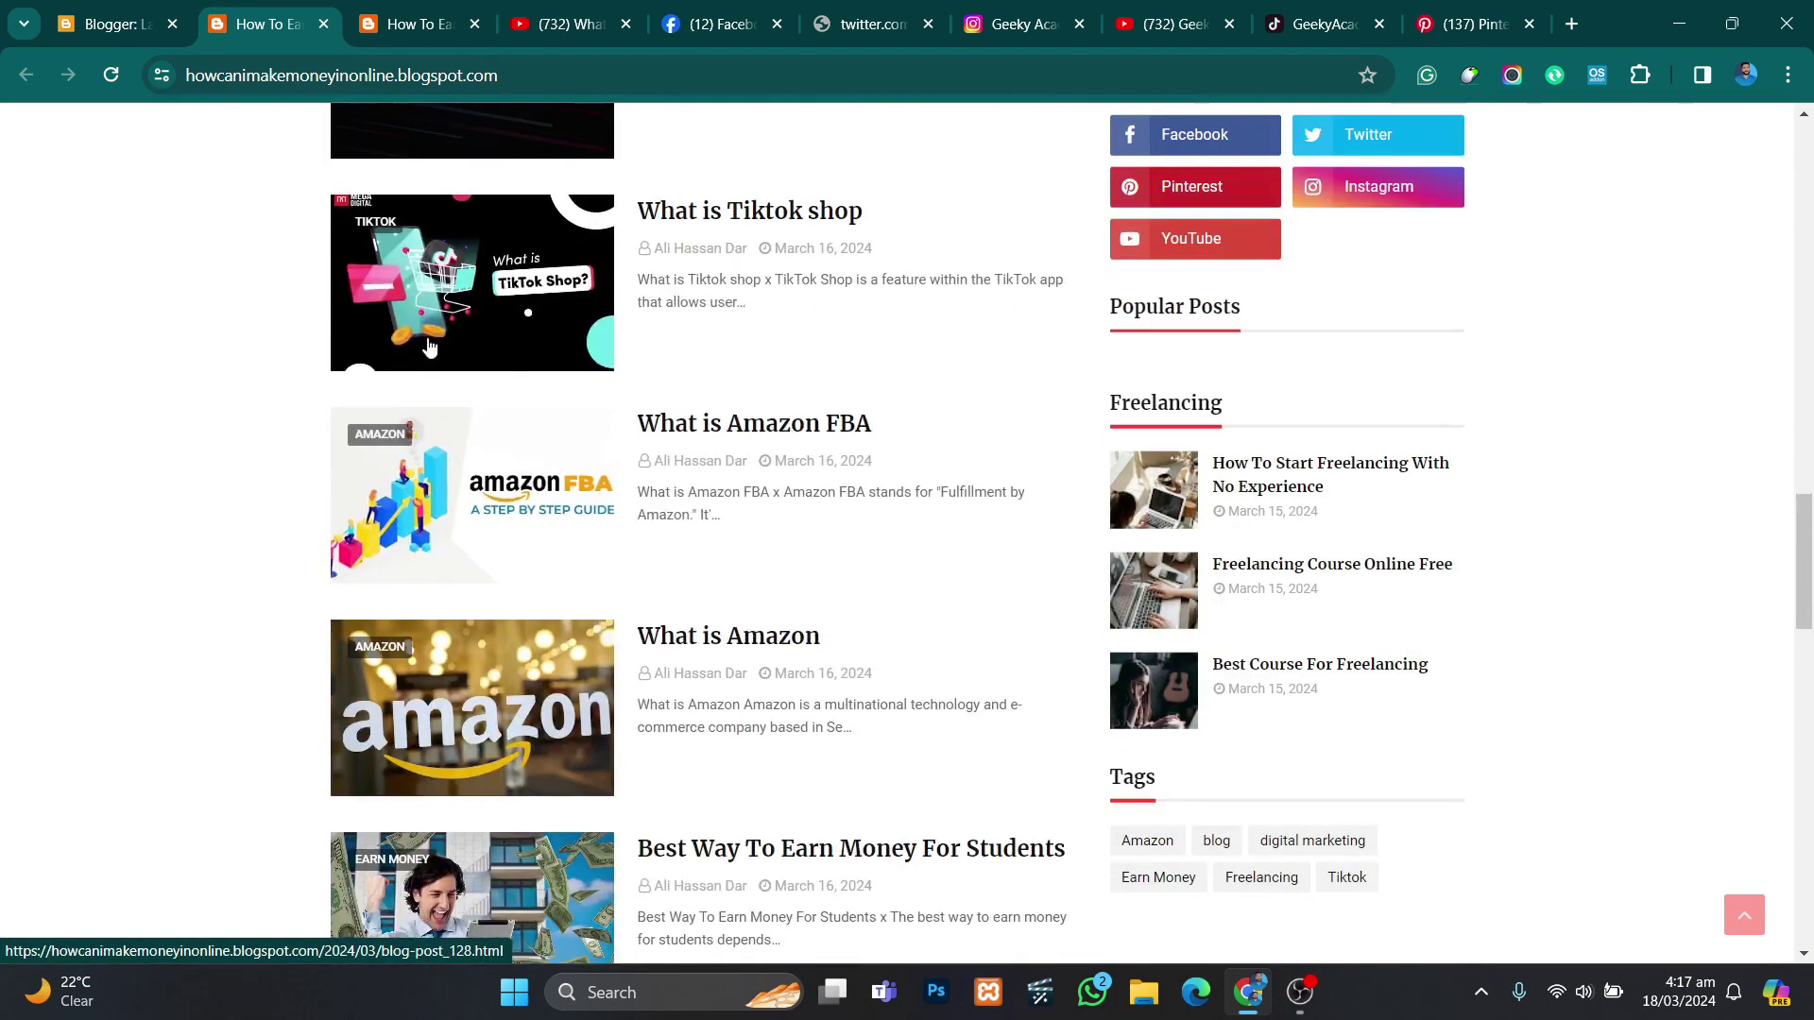
scroll(462, 415, "down", 9)
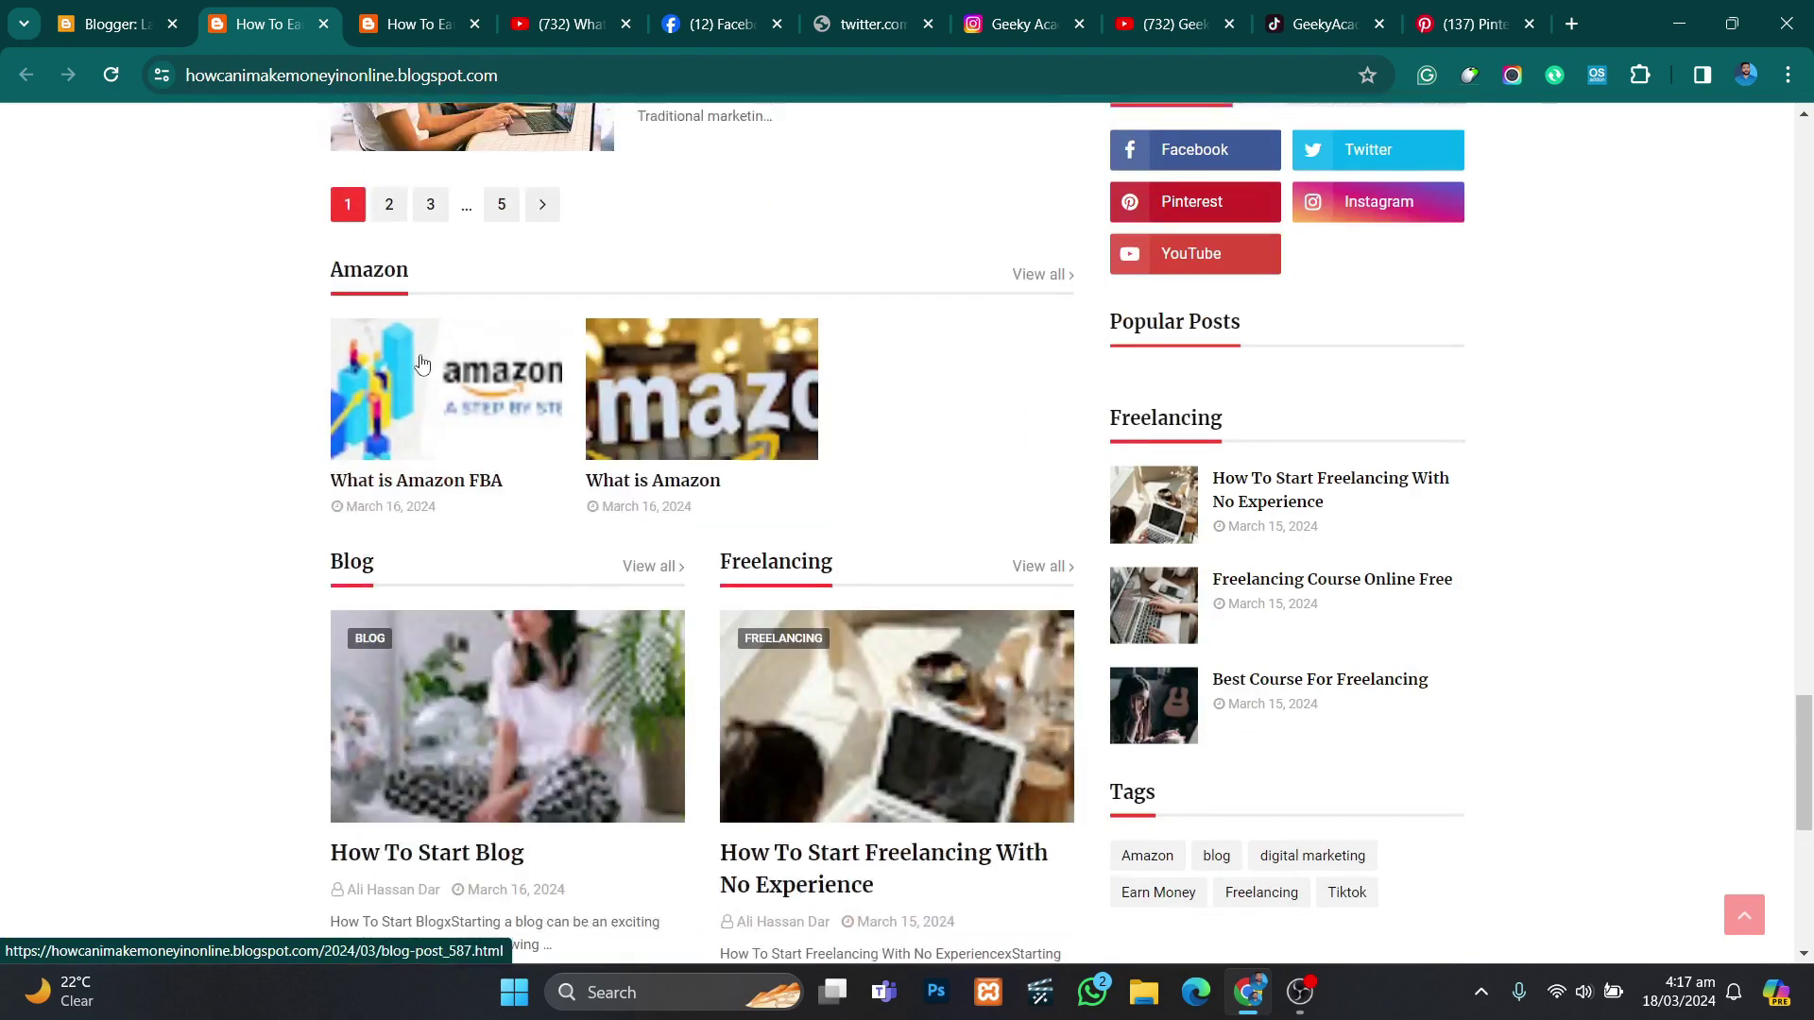
Step: Open page 2 of the recent posts and examine its post list, sidebar and footer sections
scroll(382, 402, "up", 3)
left_click(388, 424)
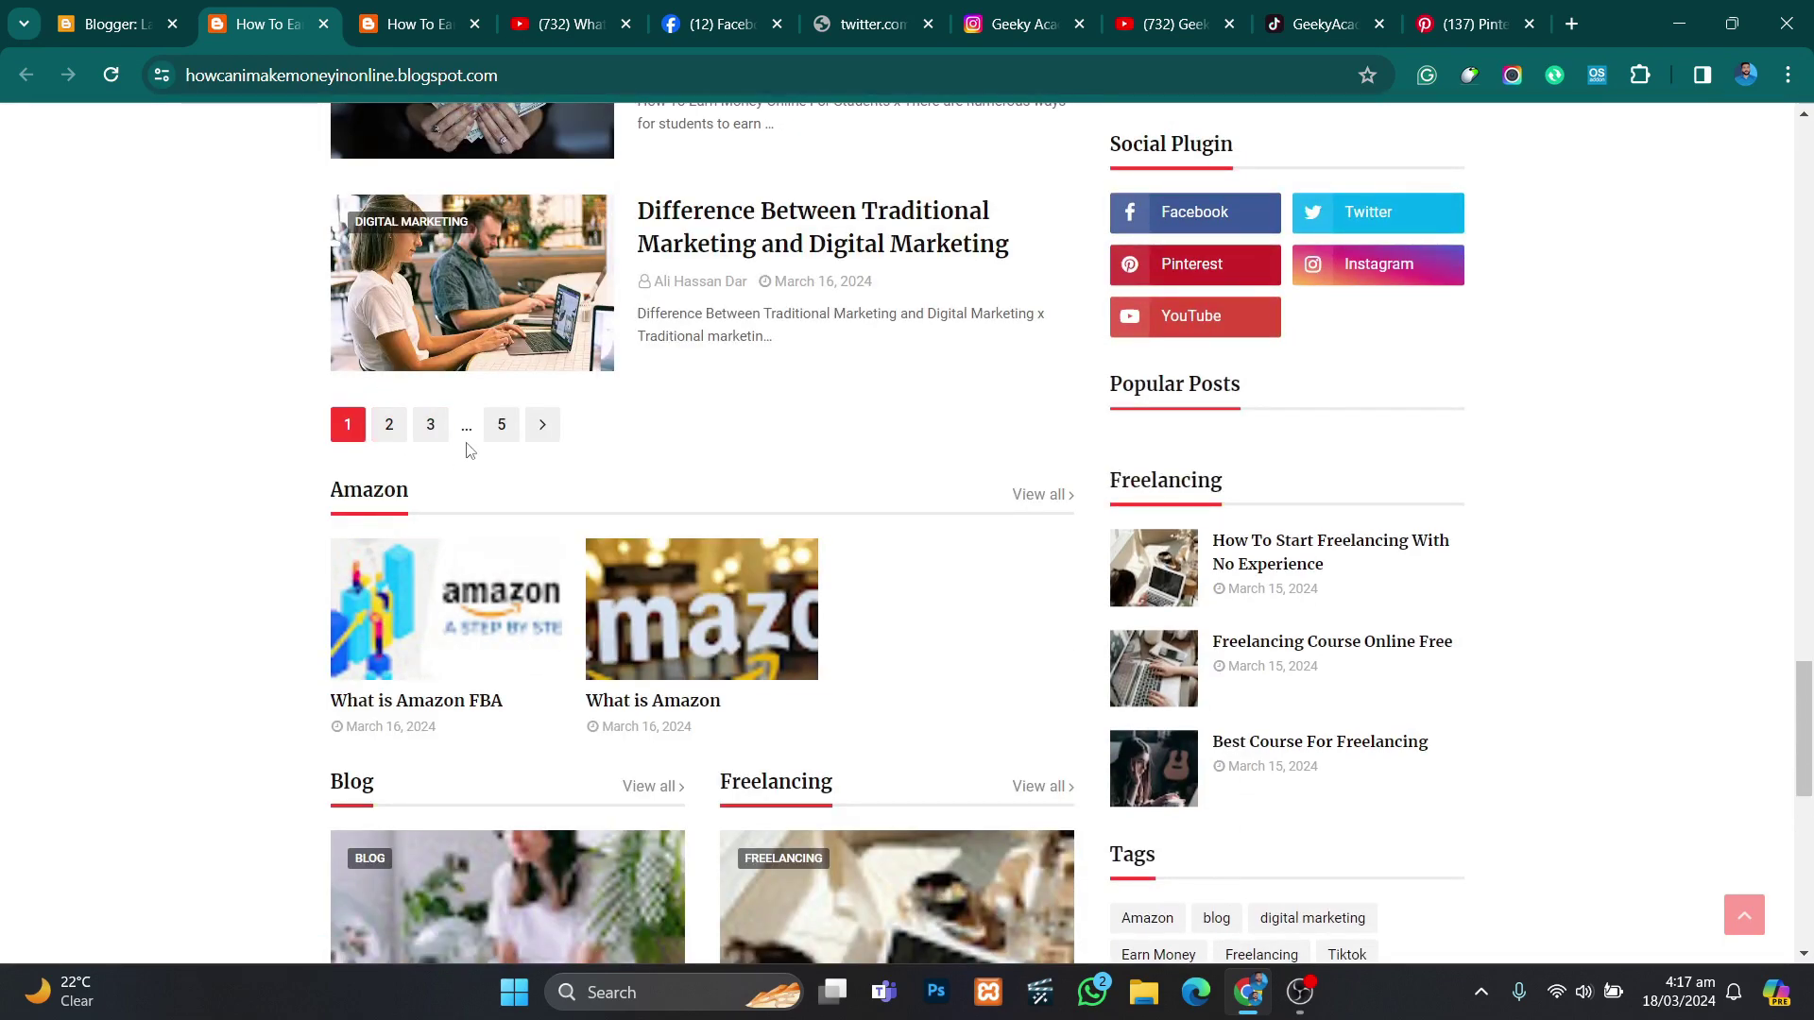
scroll(458, 491, "down", 2)
scroll(456, 496, "down", 6)
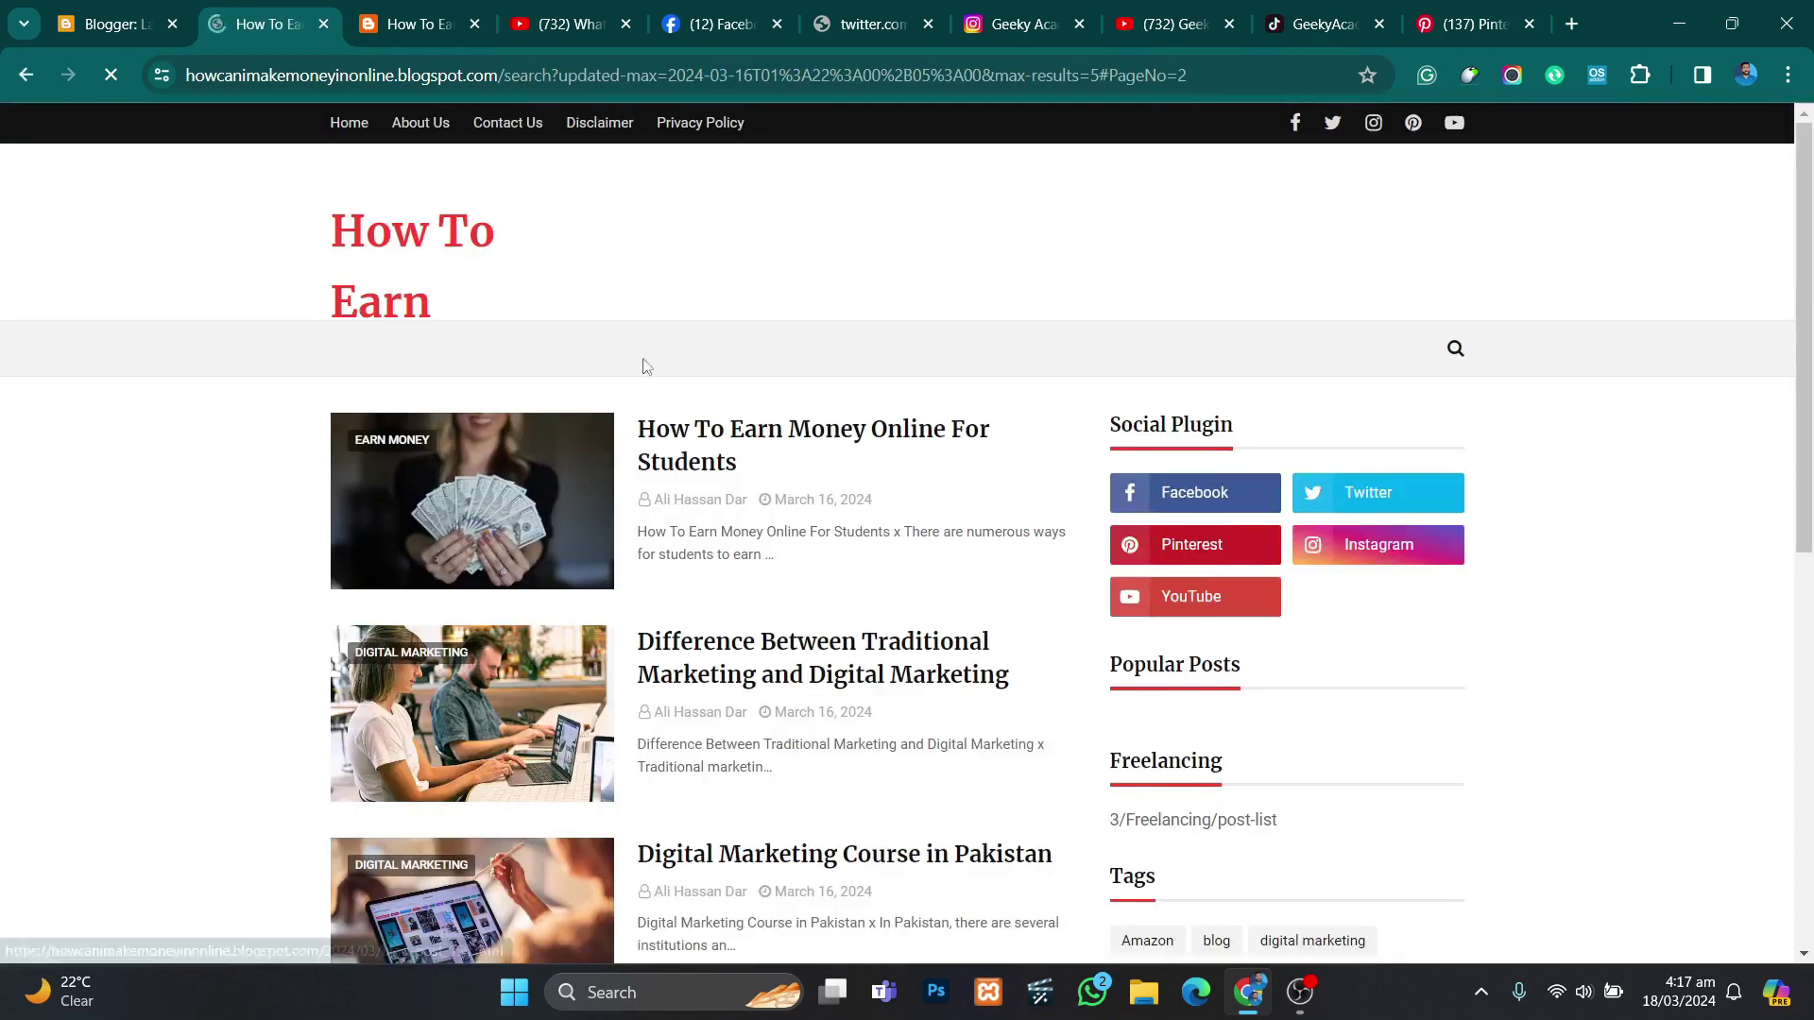
scroll(661, 378, "down", 2)
scroll(684, 398, "down", 9)
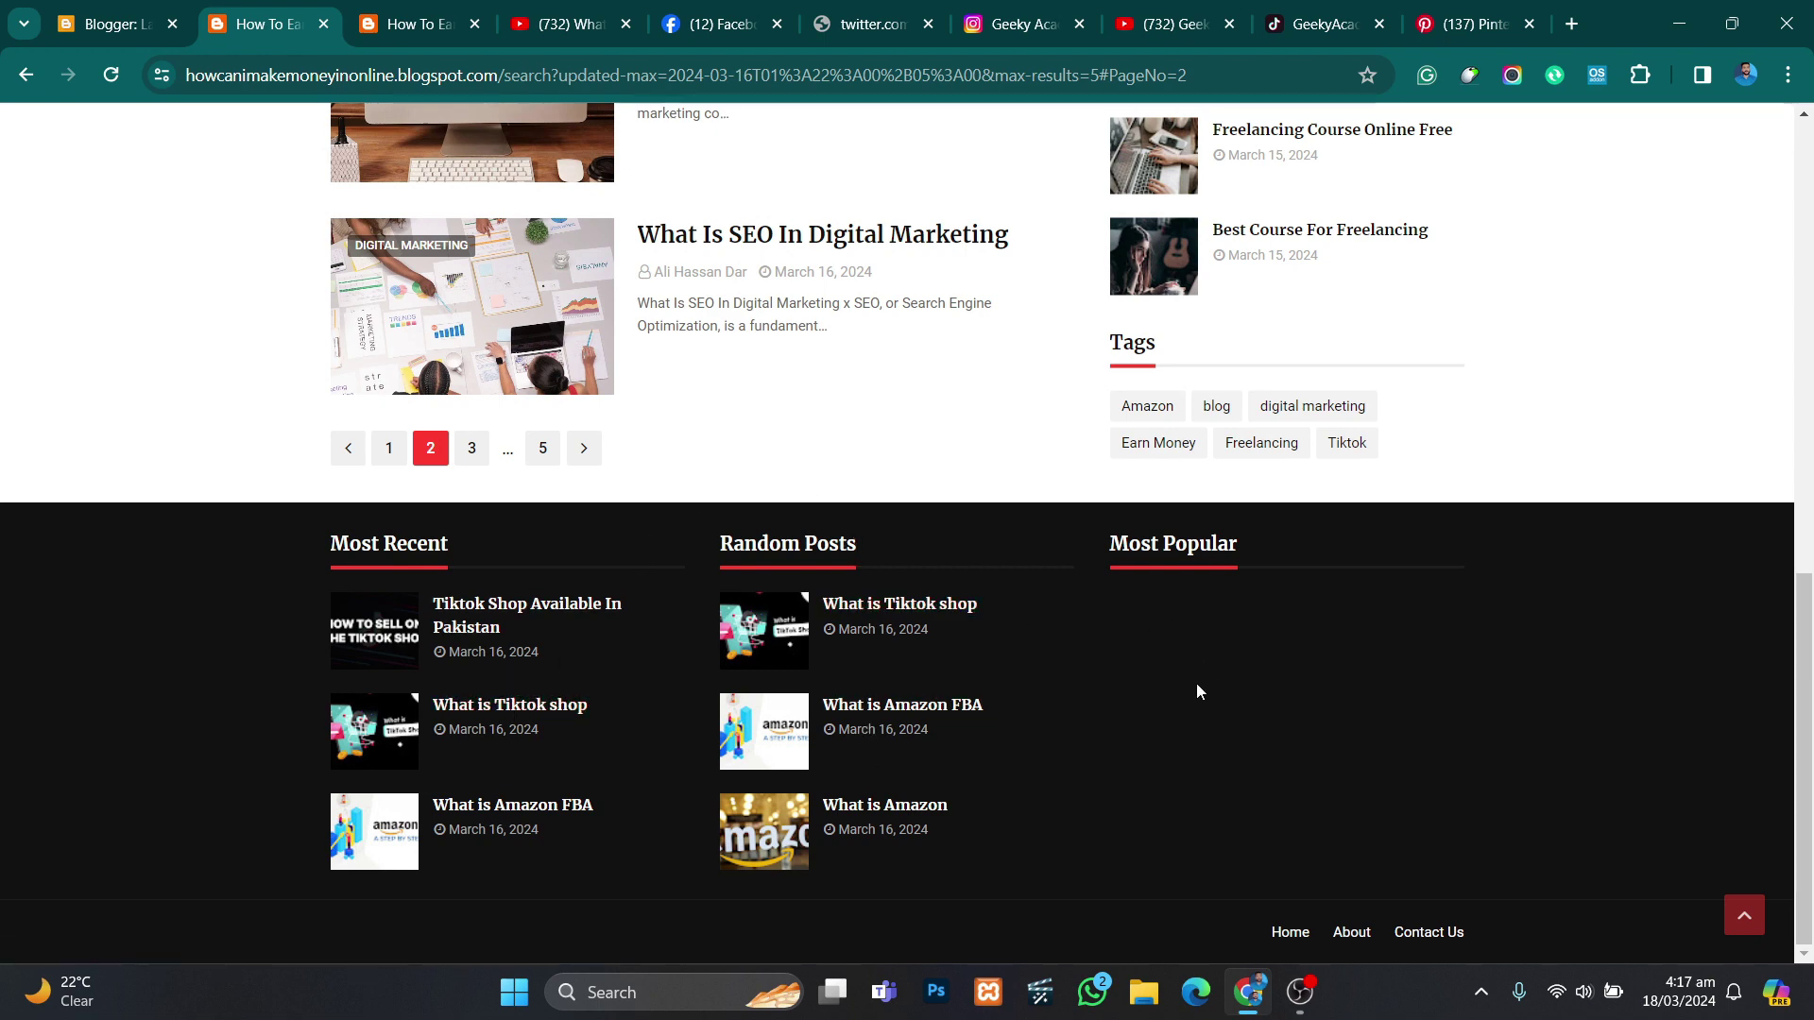
scroll(1196, 699, "up", 1)
scroll(1196, 700, "up", 3)
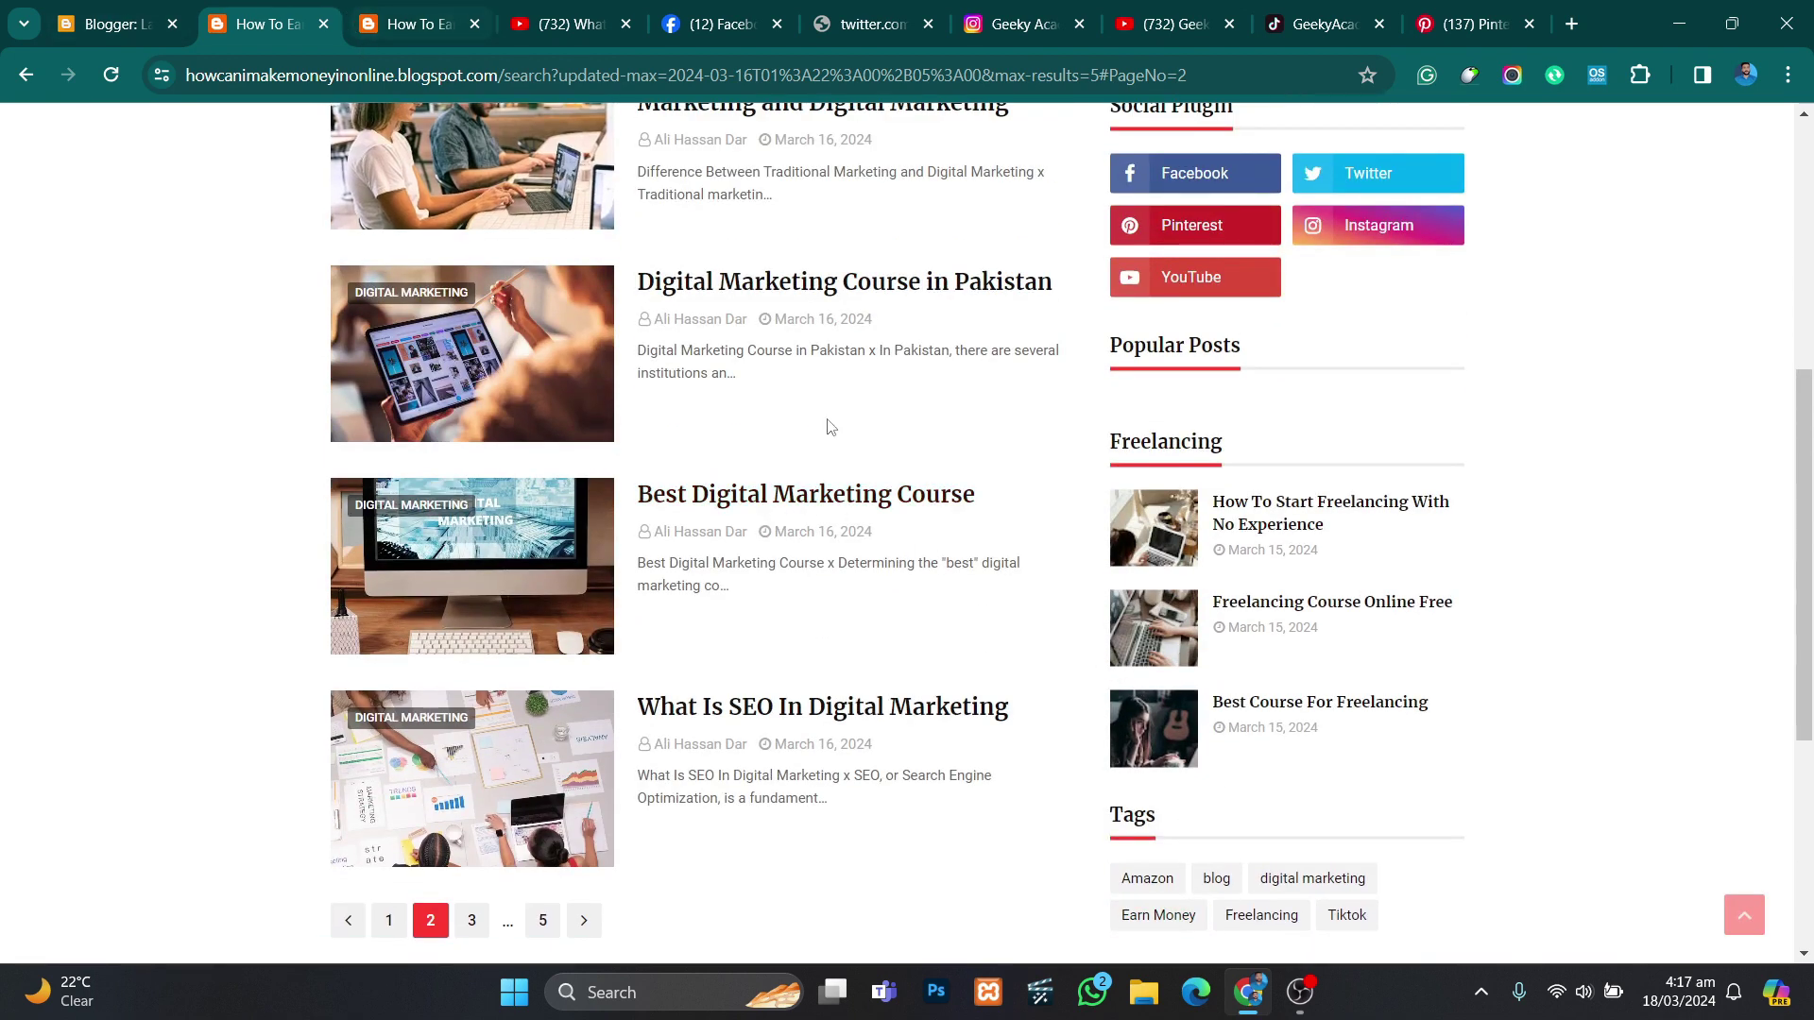
scroll(945, 520, "down", 4)
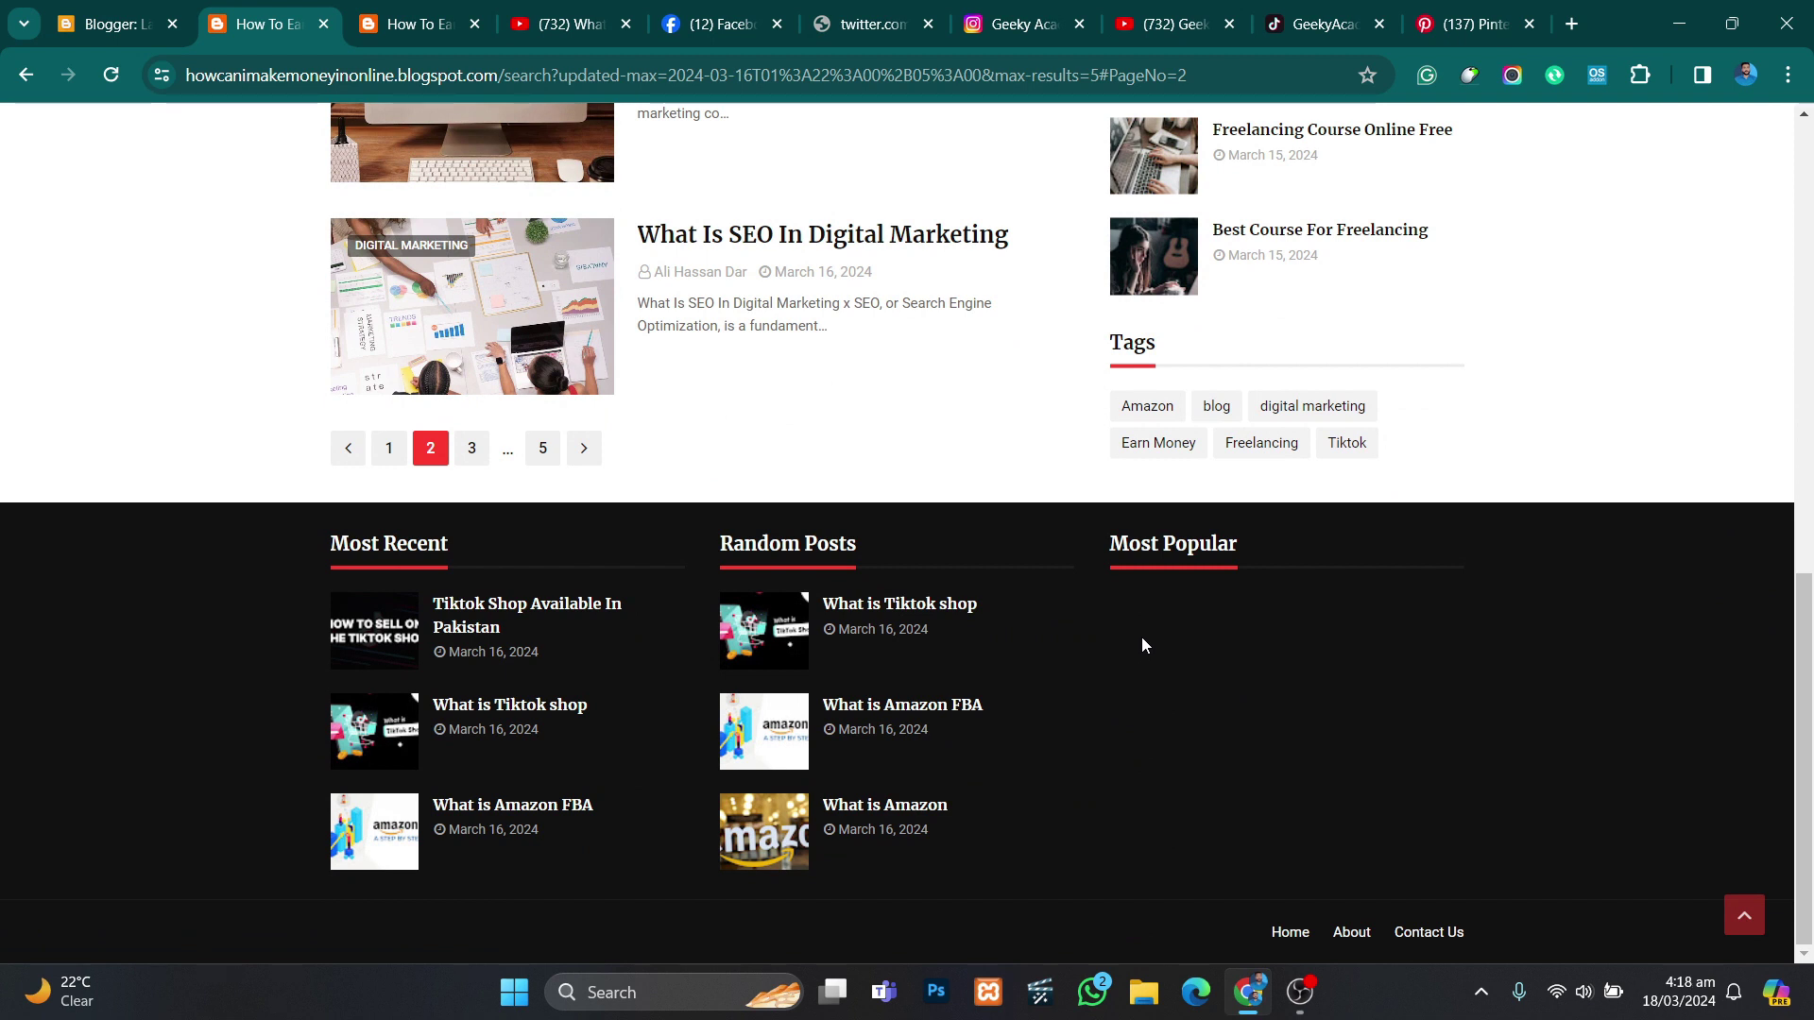
Step: Switch back to the Geeky Academy blogging playlist on YouTube and look through it from the first video to the last
key("ctrl+4")
scroll(973, 322, "up", 5)
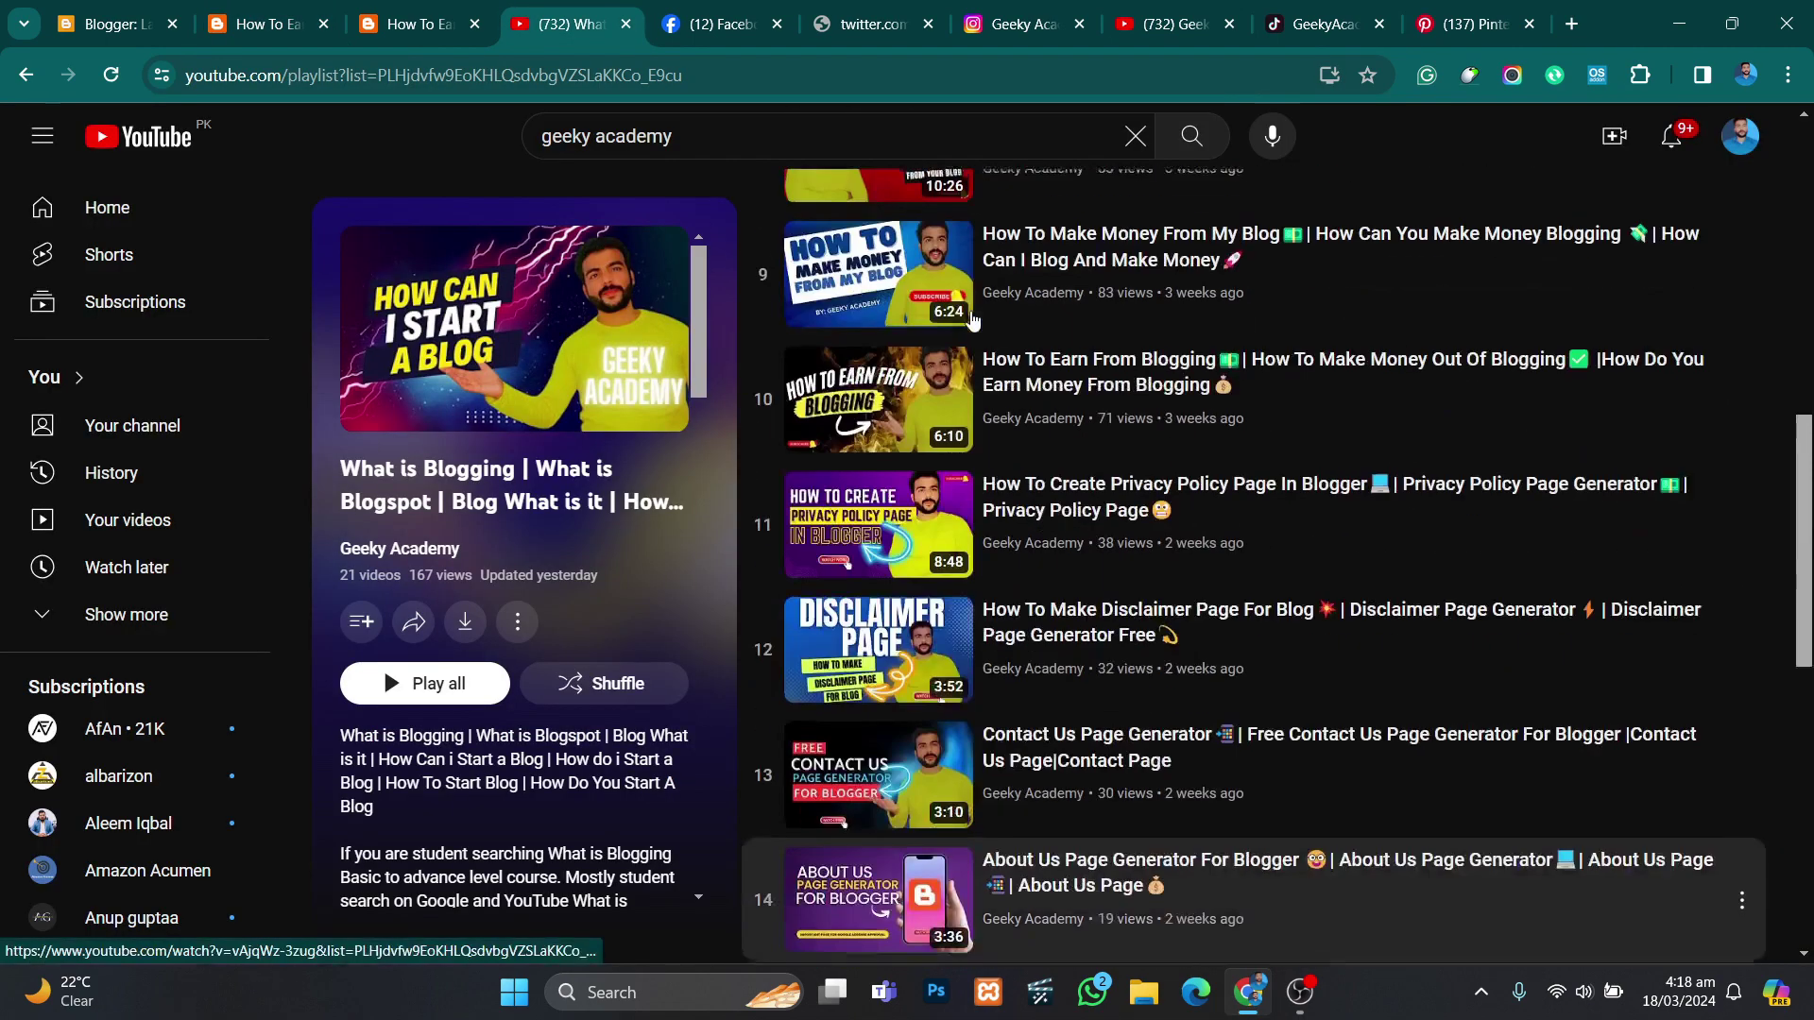
scroll(973, 322, "up", 10)
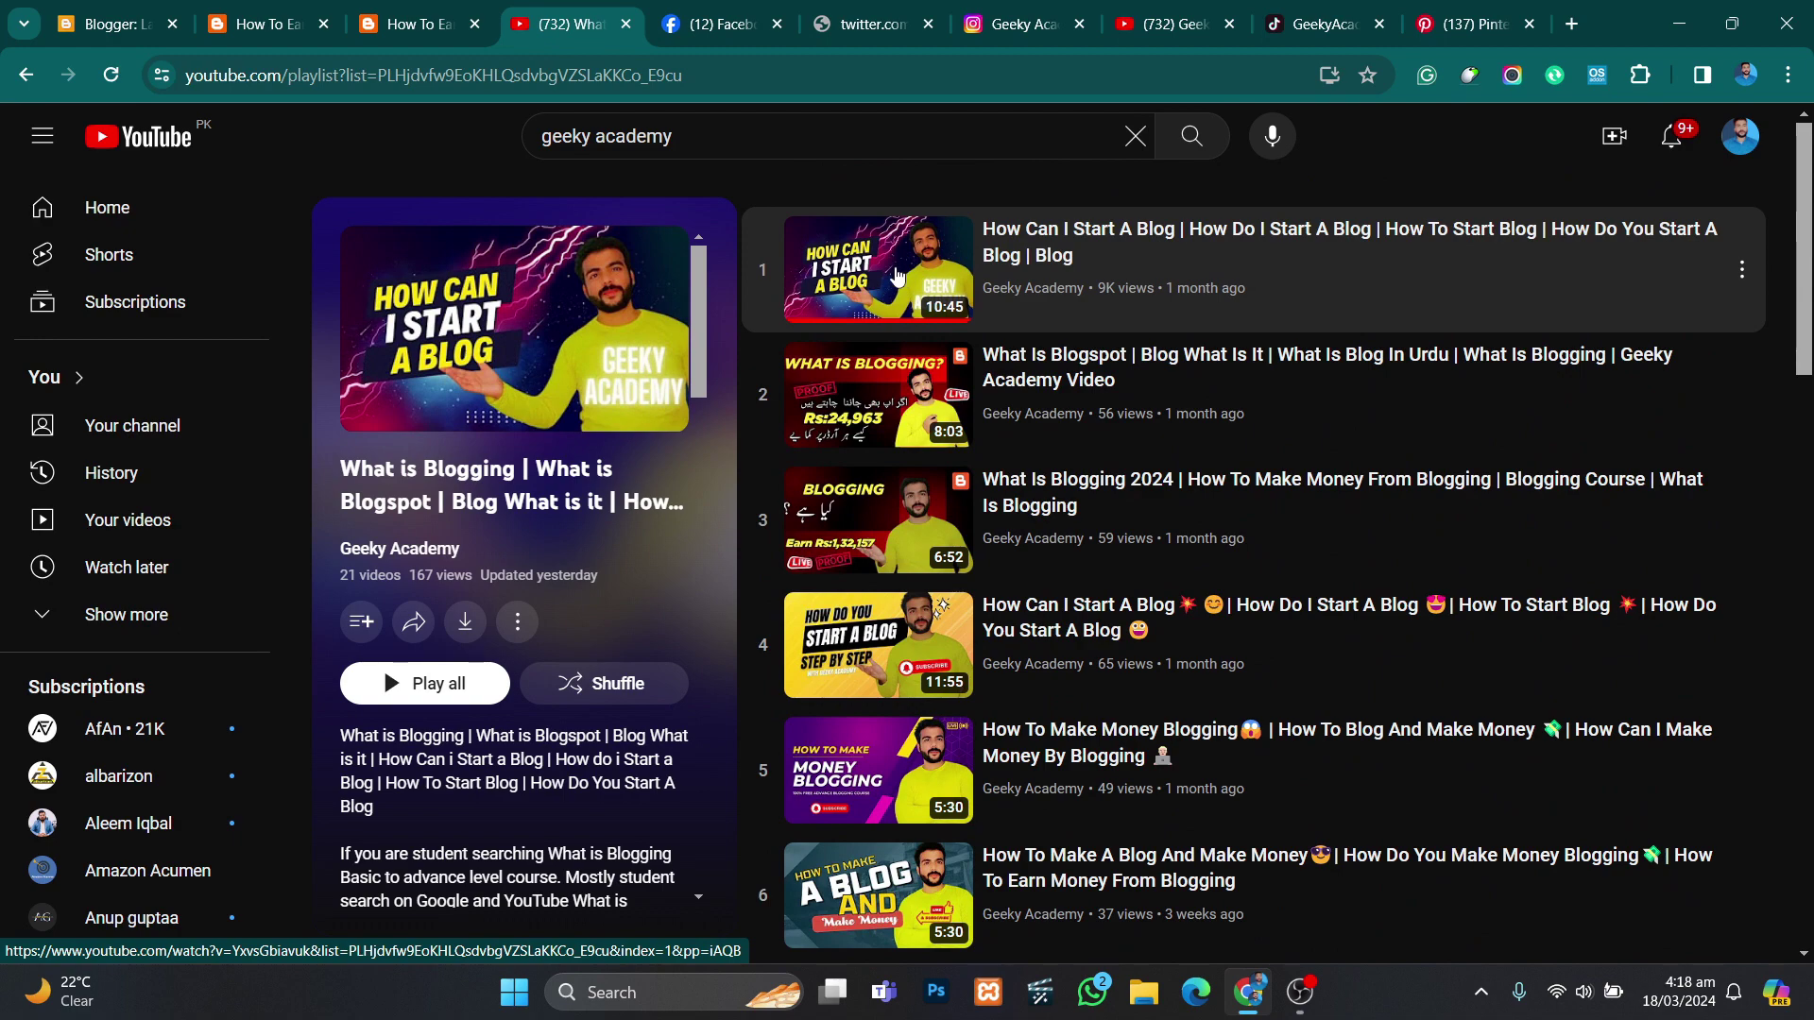
scroll(897, 275, "down", 12)
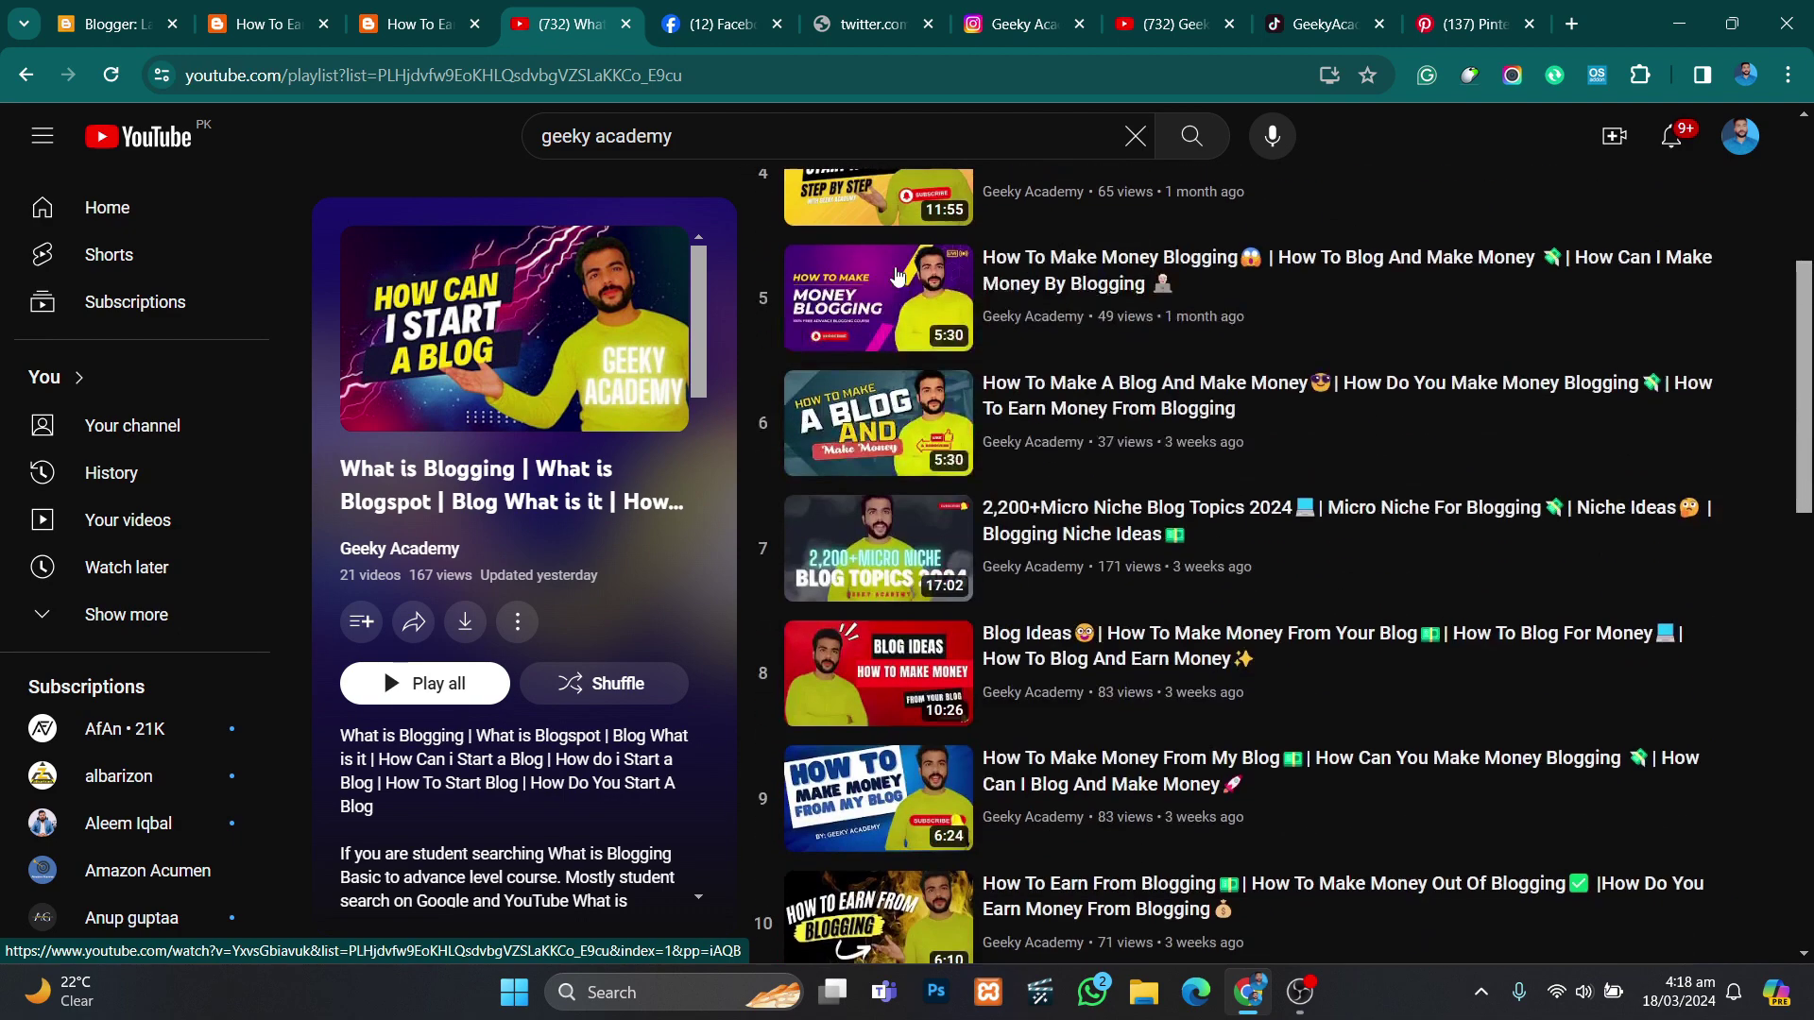
scroll(892, 273, "down", 4)
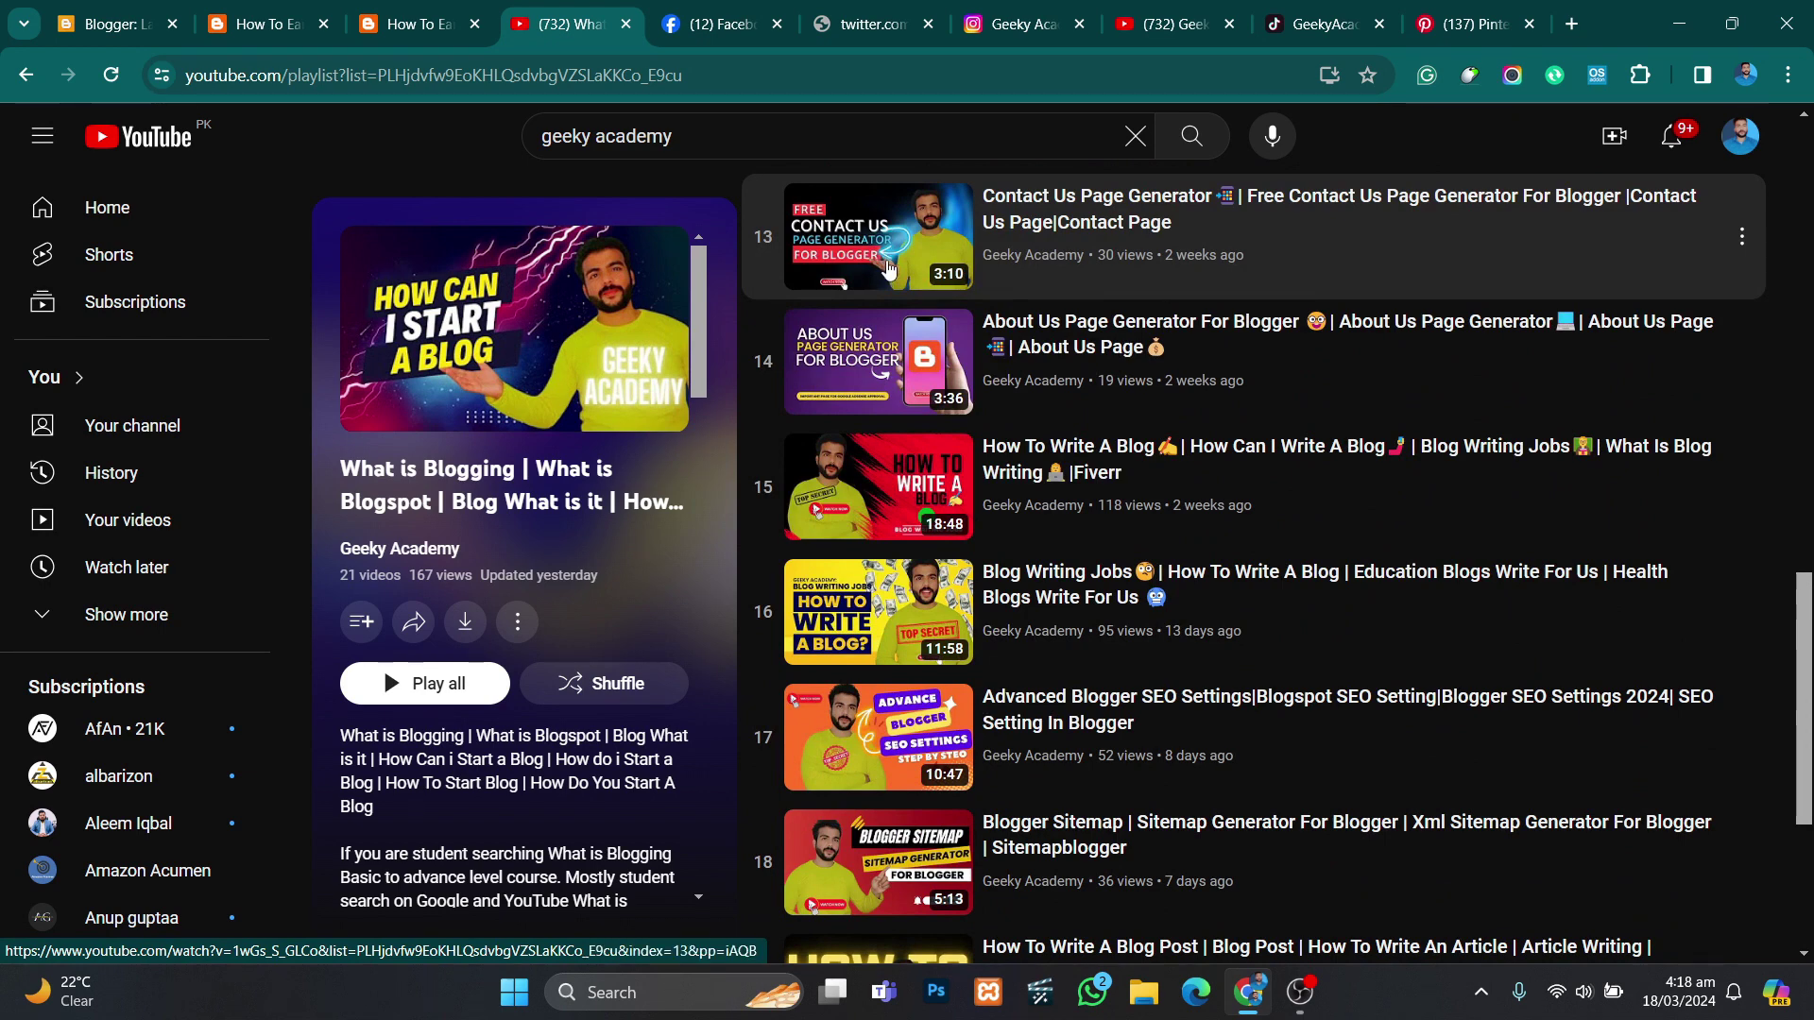
scroll(850, 283, "down", 4)
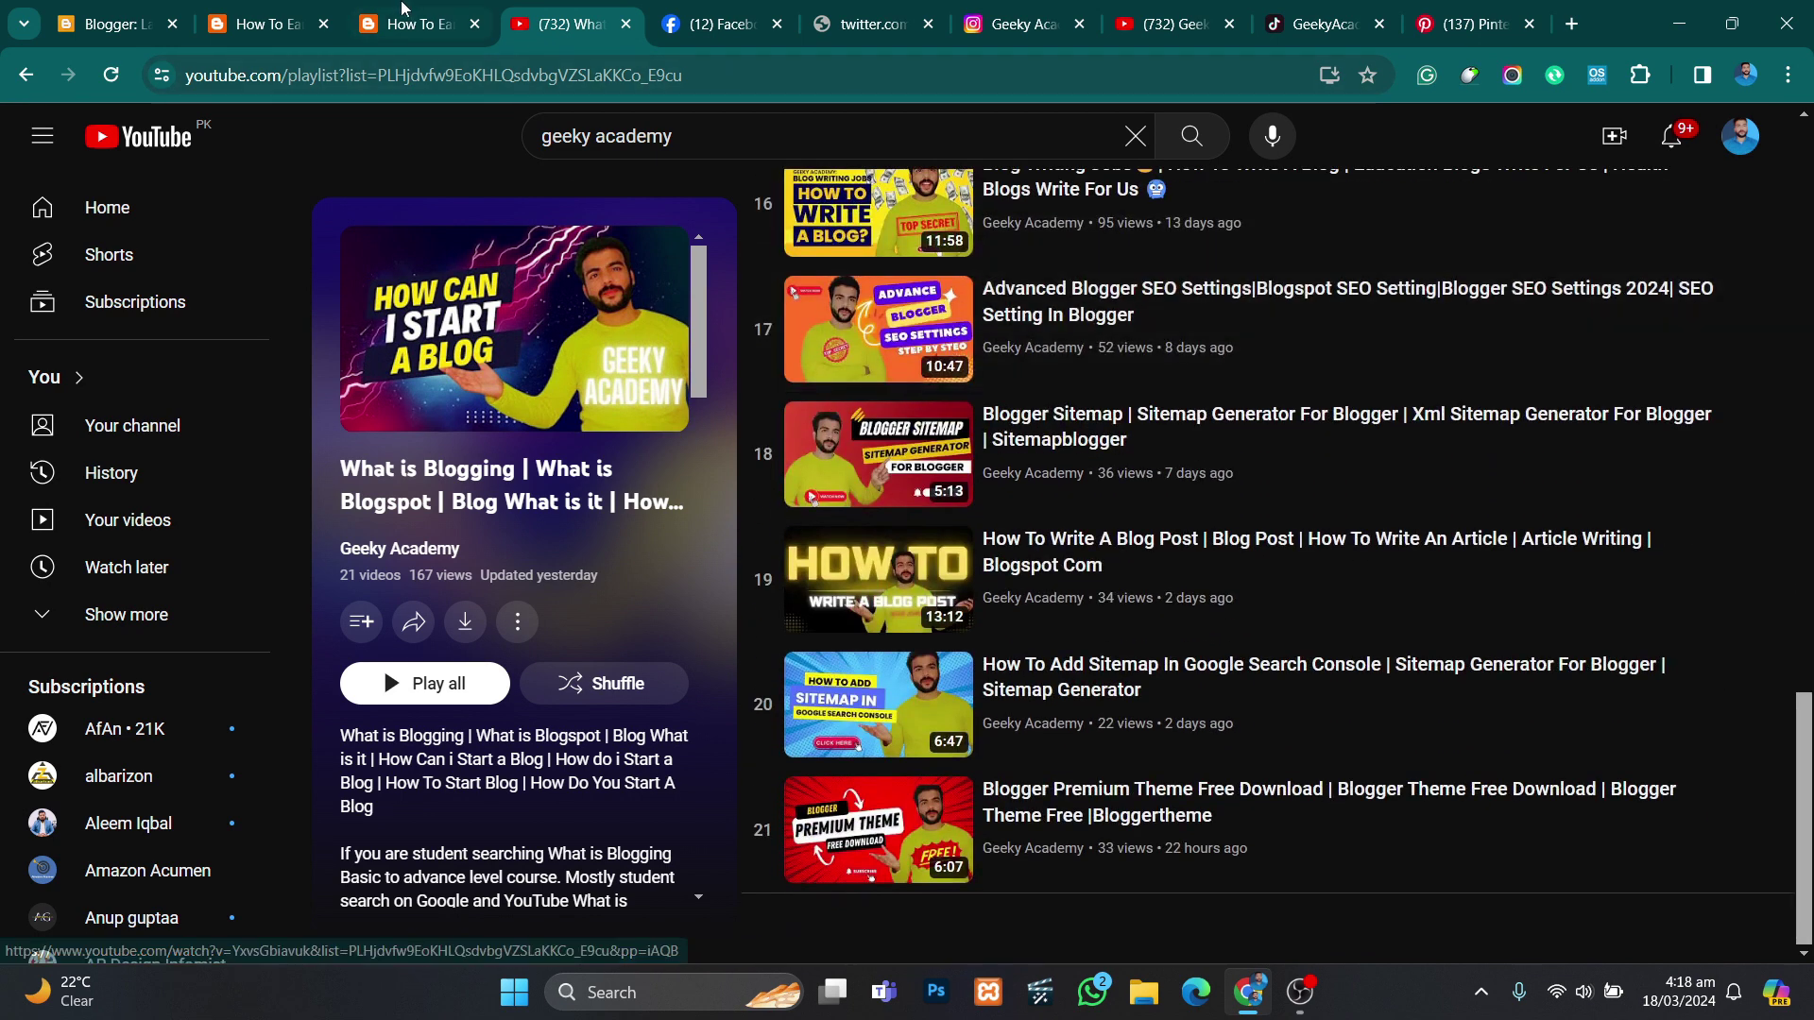
Step: Return to page 2 of the blog's posts and view its header and navigation
left_click(403, 11)
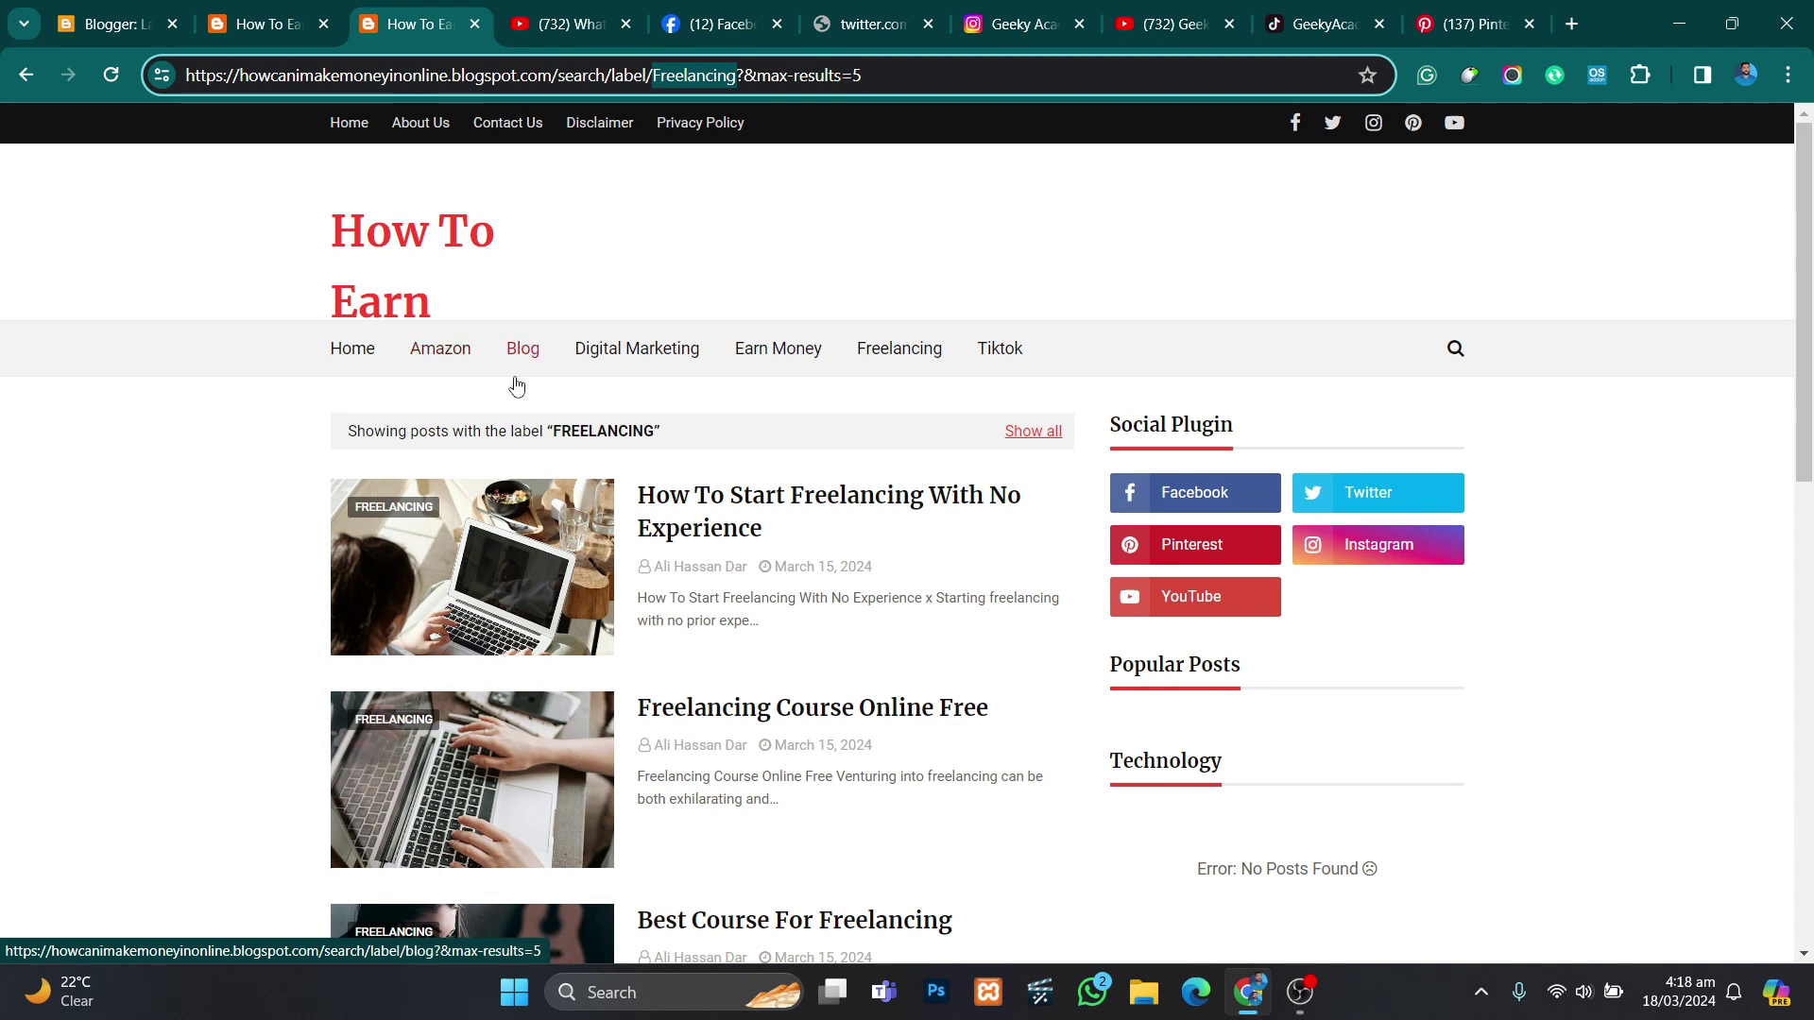
left_click(256, 26)
scroll(408, 422, "up", 15)
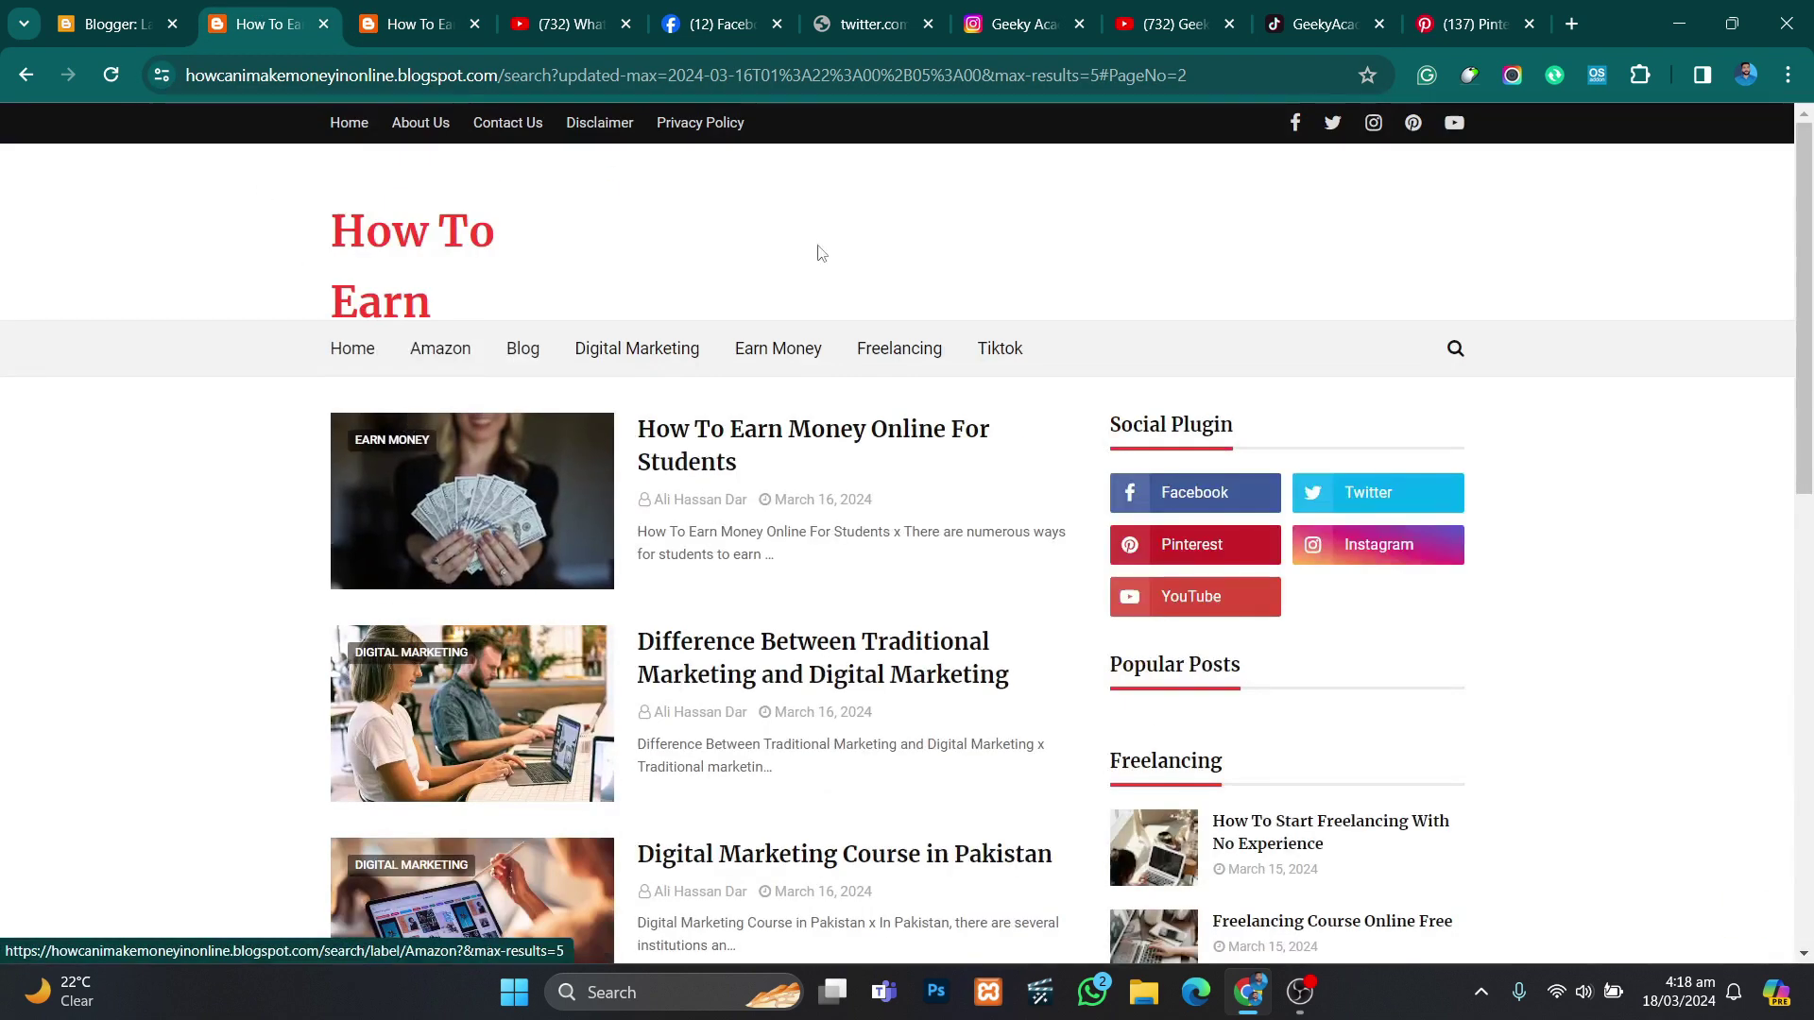